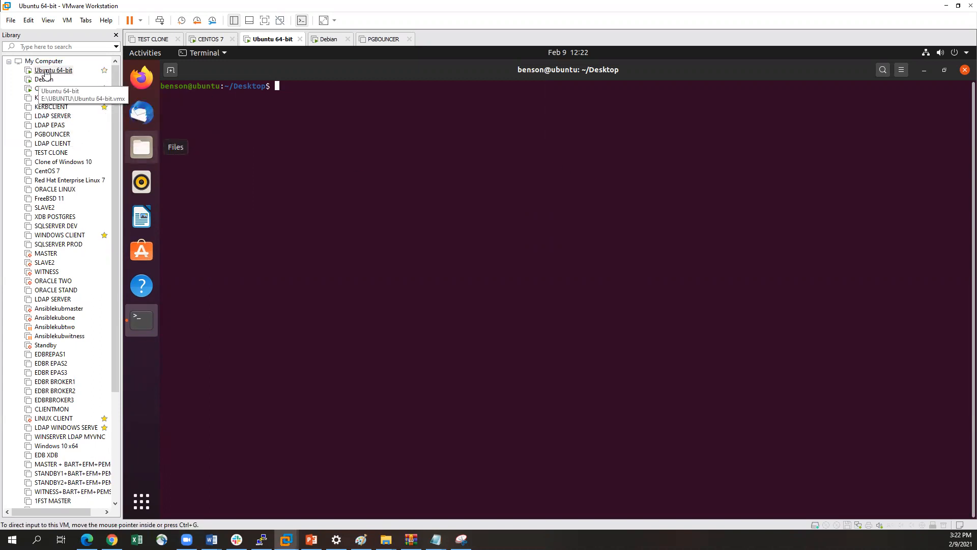
View the Debian and CENTOS 7 virtual machines, and return to the terminal of the Ubuntu 64-bit machine
left_click(44, 79)
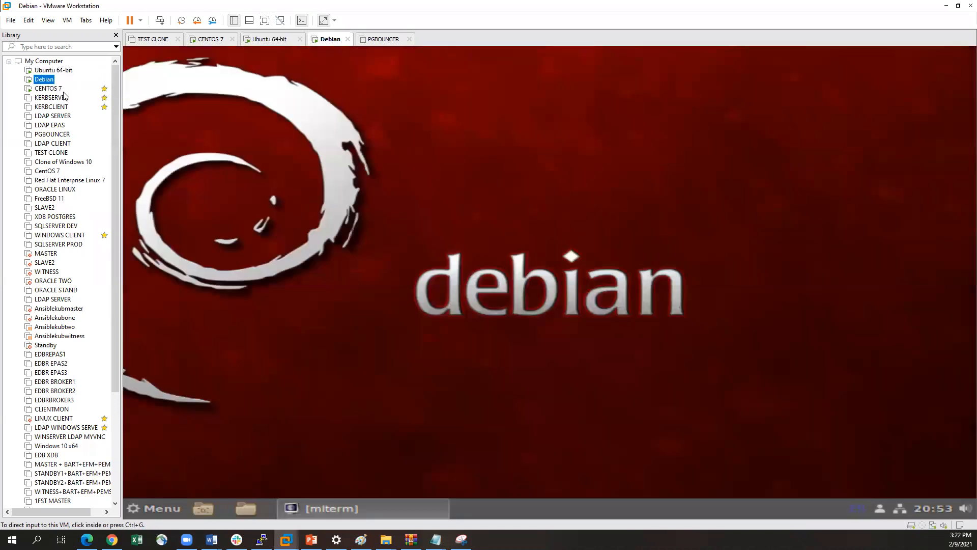
left_click(49, 89)
left_click(49, 71)
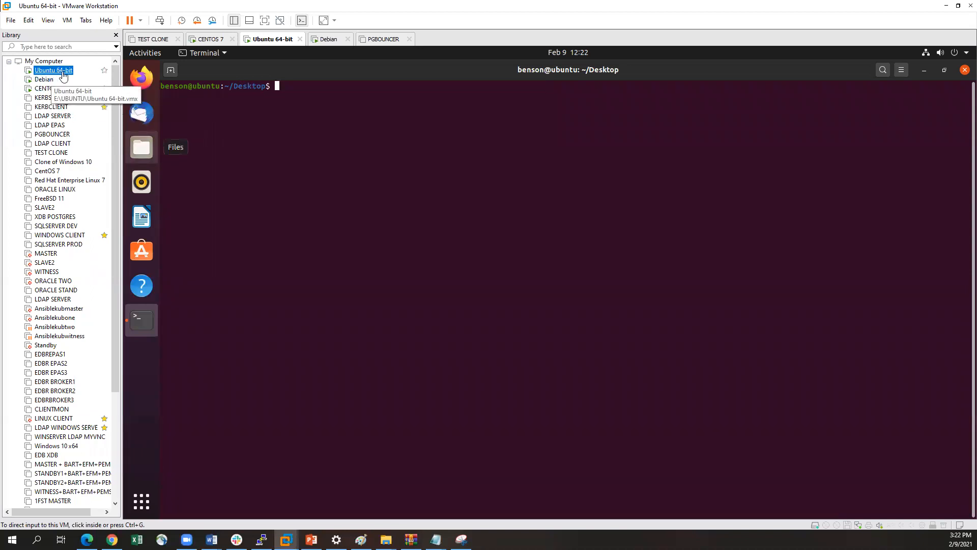
left_click(275, 107)
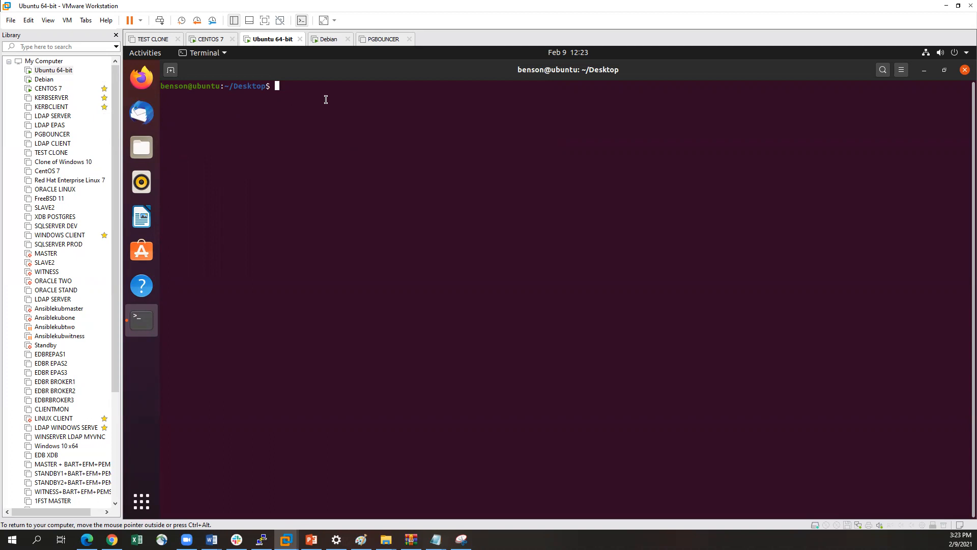
Check the Ubuntu distribution release details with lsb_release -a
key("Return")
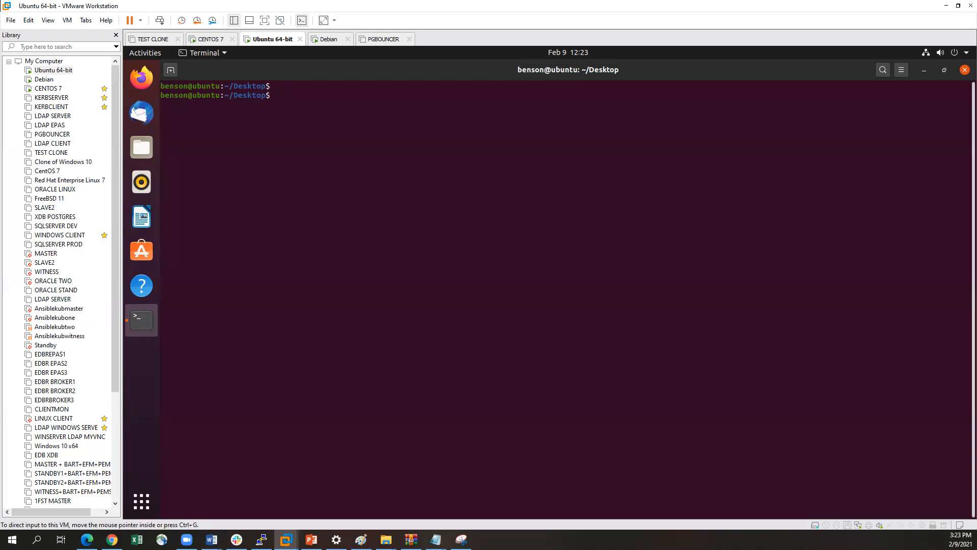
key("alt+Tab")
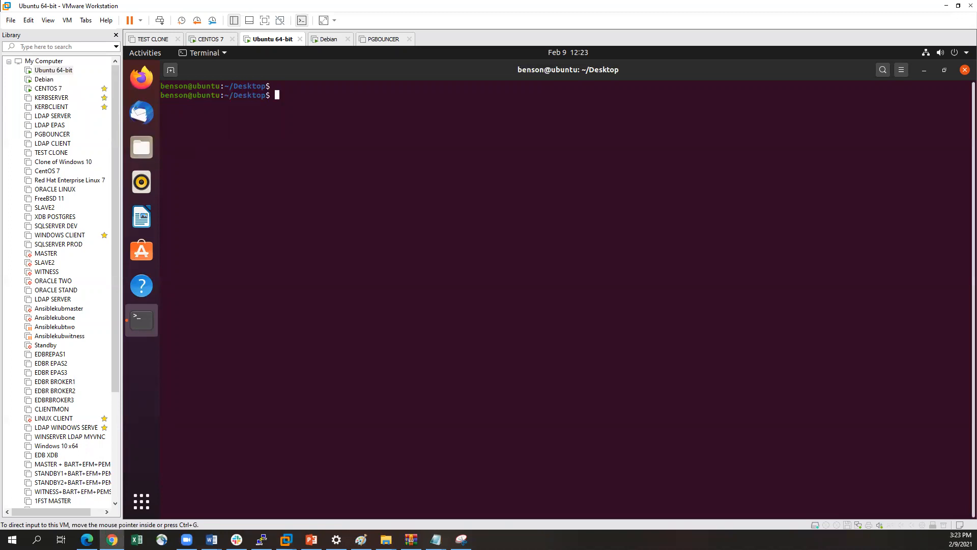
left_click(413, 104)
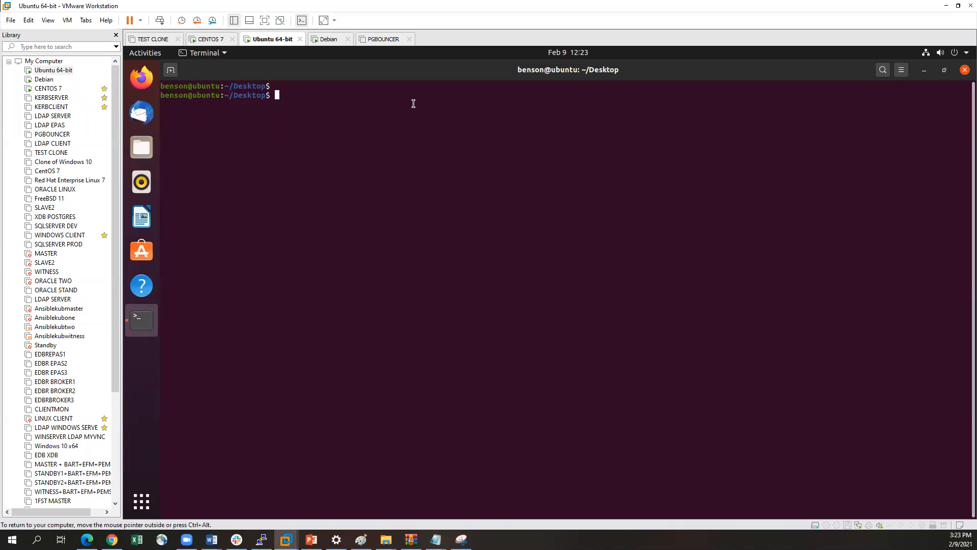
type("lsb_release -a")
key("Return")
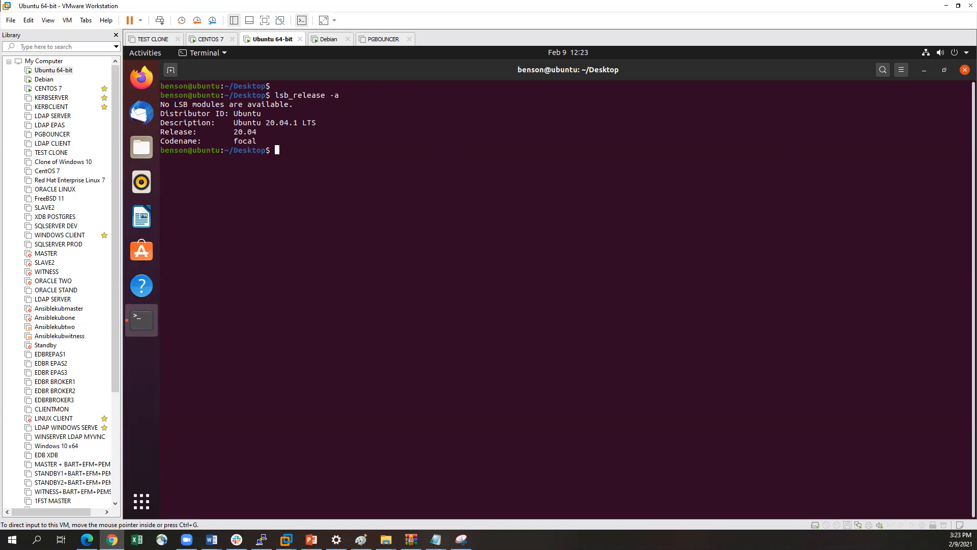
Refresh the package lists with sudo apt update, authenticating with the account password
left_click(444, 171)
type("sudo ")
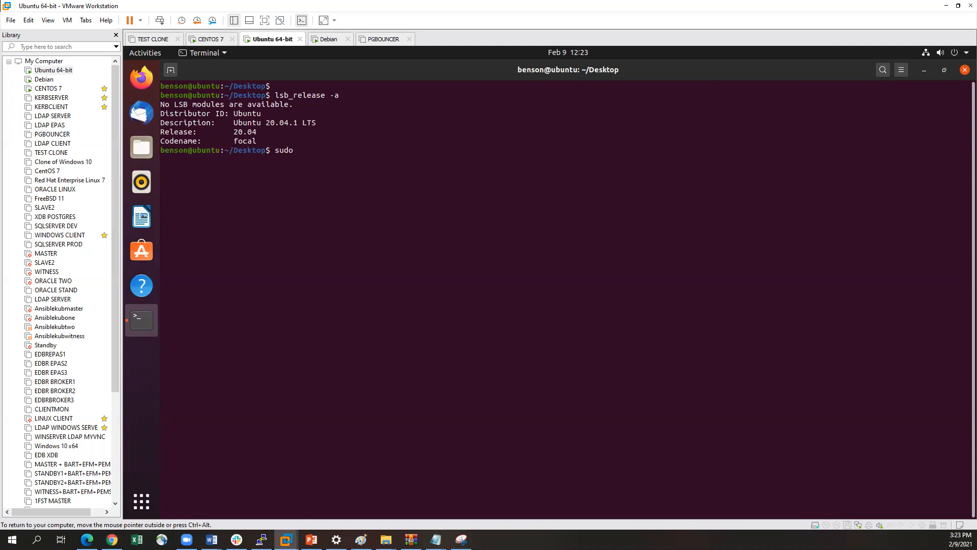
type("apt uipdate")
key("BackSpace")
key("BackSpace")
key("BackSpace")
key("BackSpace")
key("BackSpace")
key("BackSpace")
type("pdate")
key("Return")
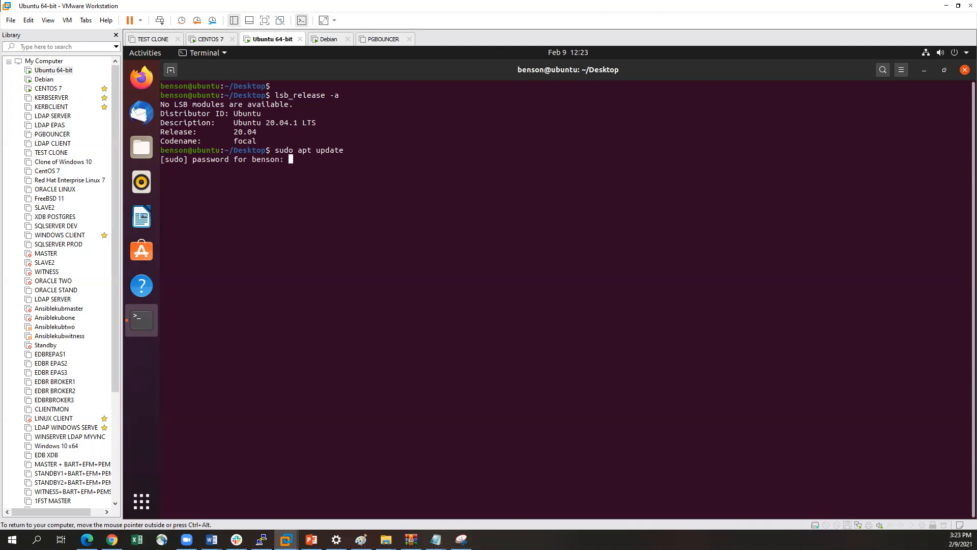
key("Return")
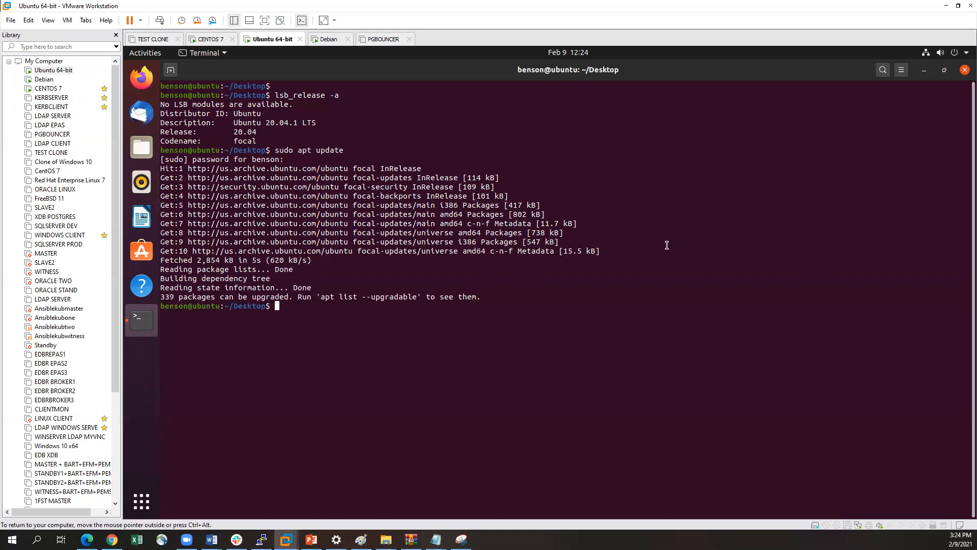
Try to install the MySQL server with sudo apt install mysql-server
key("Up")
key("BackSpace")
key("BackSpace")
key("BackSpace")
key("BackSpace")
key("BackSpace")
key("BackSpace")
type("insta;l;l")
key("BackSpace")
key("BackSpace")
key("BackSpace")
key("BackSpace")
type("ll mysql-server")
key("Return")
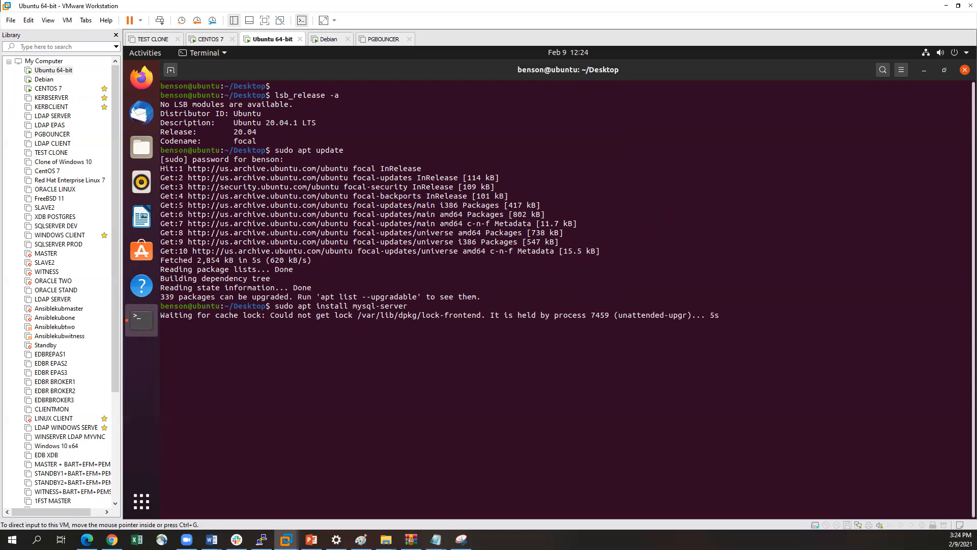
Suspend the mysql-server installation that is waiting for the cache lock
key("alt+Tab")
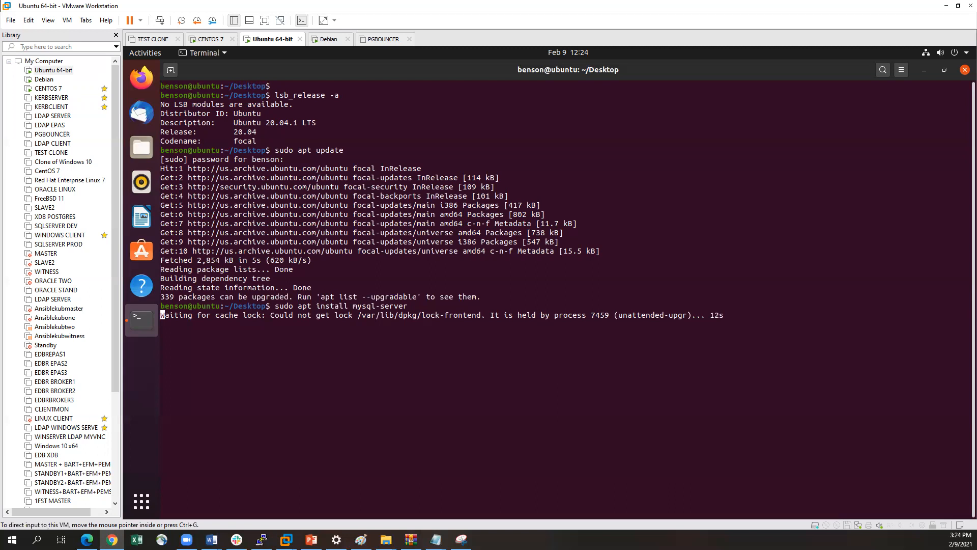
left_click(324, 327)
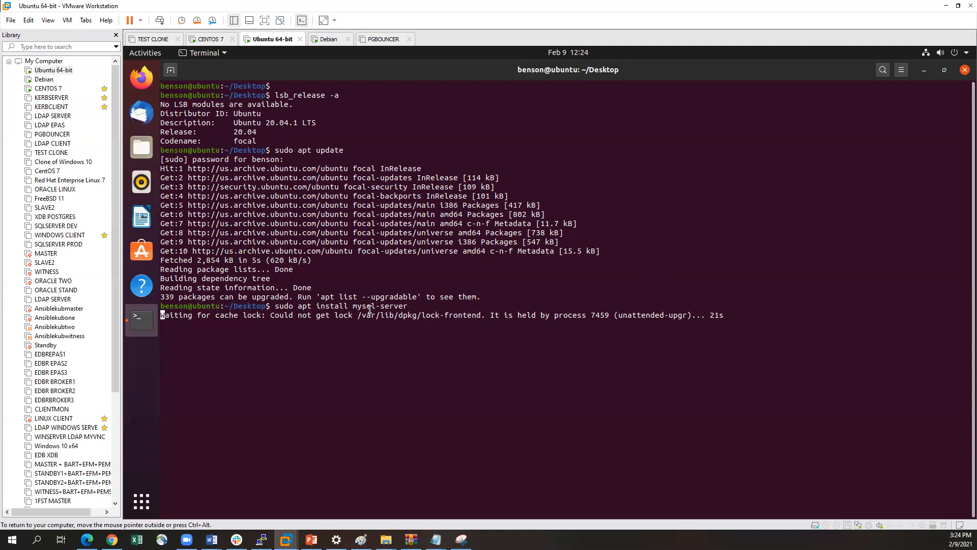
key("ctrl+z")
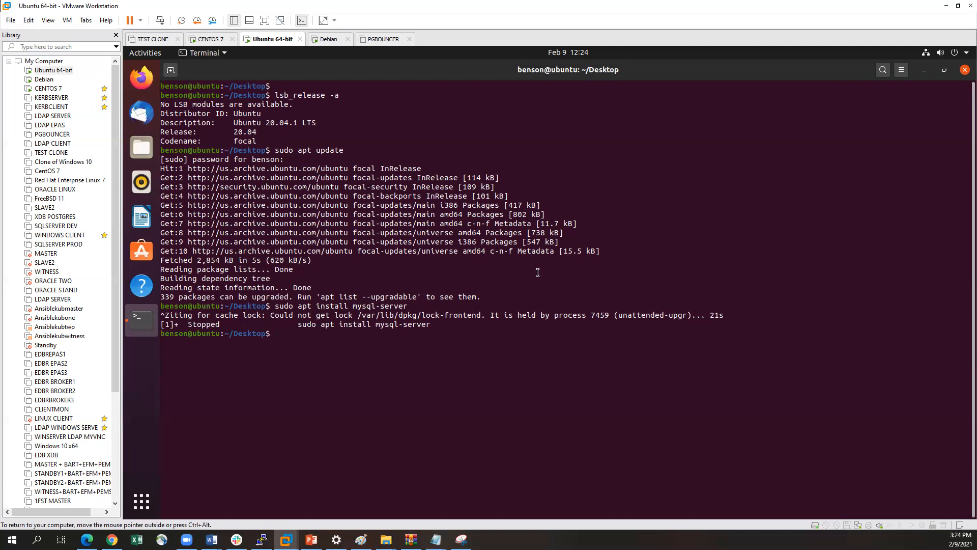
Check which process is using /var/lib/dpkg/lock with sudo lsof
type("sudo")
type("lsof /var/lib/dp")
key("Tab")
type("lock")
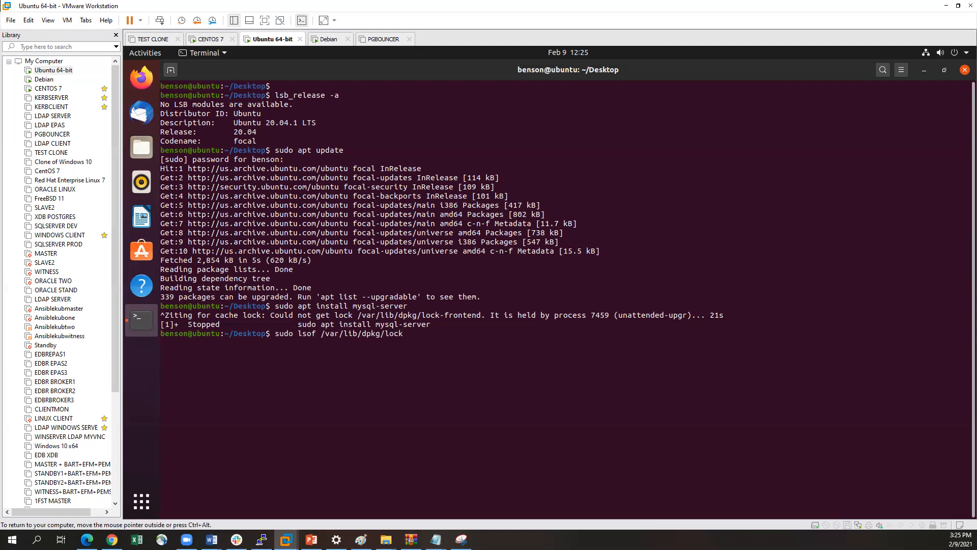
key("Return")
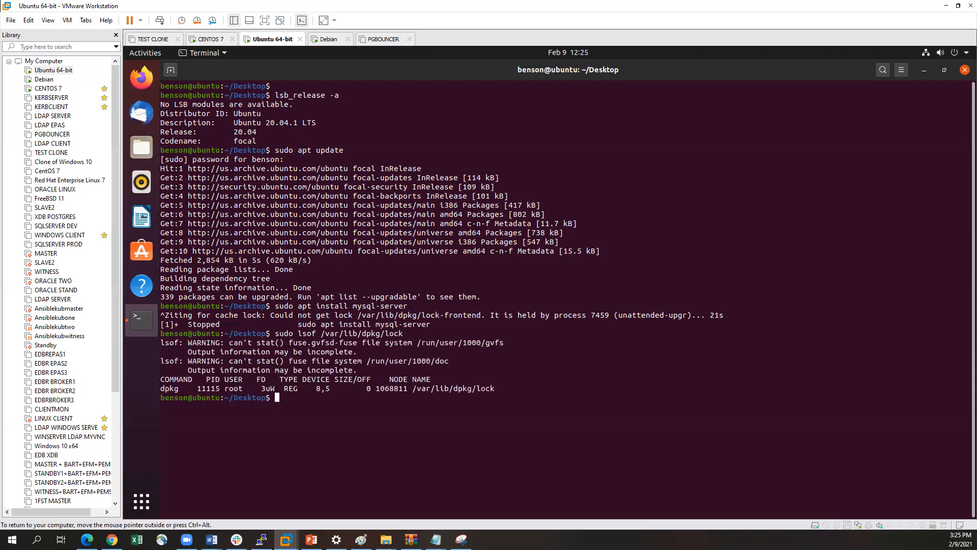
Check which process is using /var/lib/apt/lists/lock with sudo lsof
key("Up")
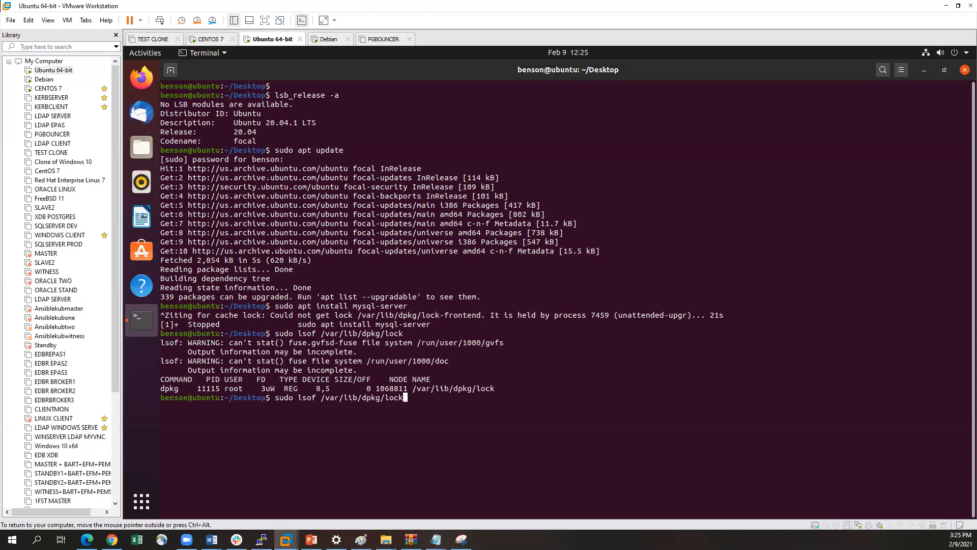
key("BackSpace")
key("BackSpace")
key("BackSpace")
key("BackSpace")
key("BackSpace")
key("BackSpace")
type("apt/lists/lock")
key("Return")
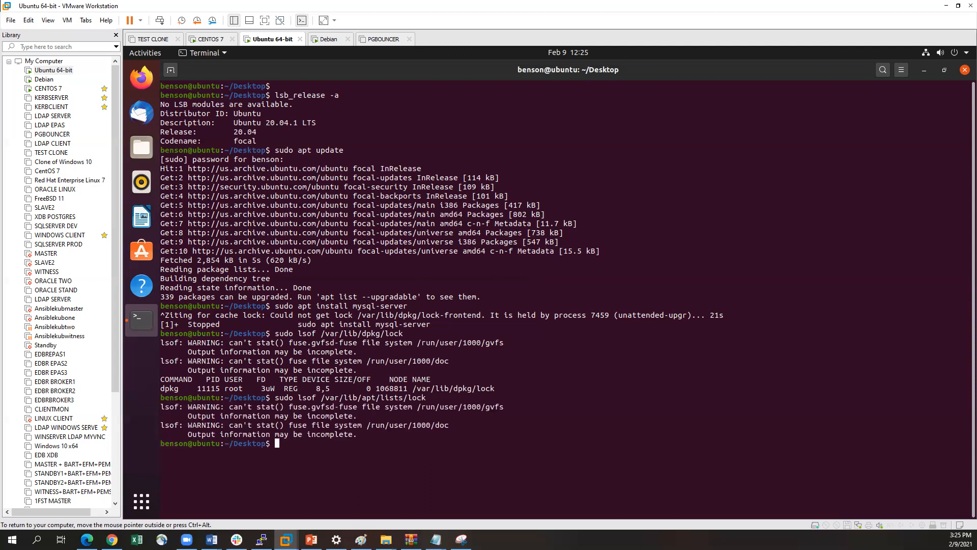
Check which process is using /var/cache/apt/archives/lock with sudo lsof
key("Up")
key("BackSpace")
key("BackSpace")
key("BackSpace")
key("BackSpace")
key("BackSpace")
key("BackSpace")
key("BackSpace")
key("BackSpace")
key("BackSpace")
key("BackSpace")
key("BackSpace")
key("BackSpace")
key("BackSpace")
key("BackSpace")
key("BackSpace")
key("BackSpace")
key("BackSpace")
key("BackSpace")
key("BackSpace")
type("cache/apt/archives/")
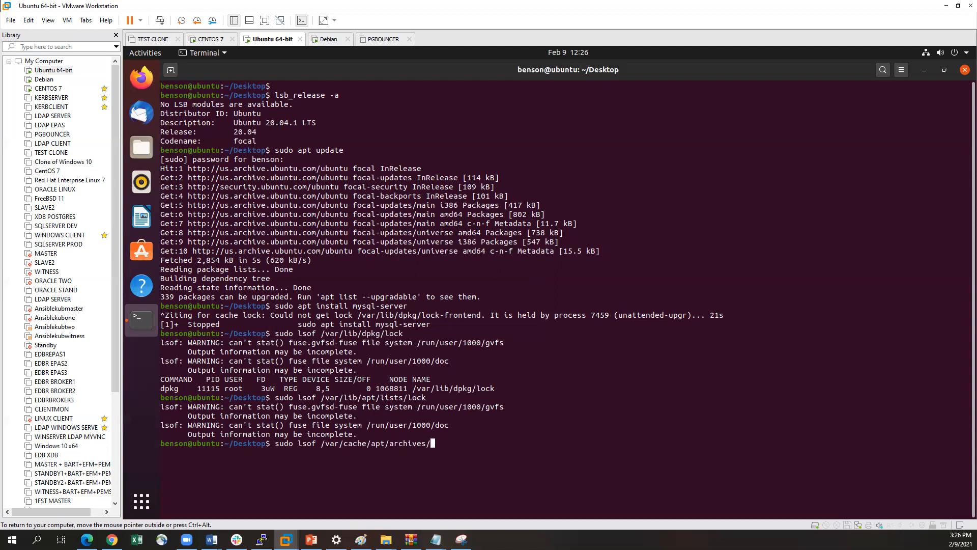
type("lock")
key("Return")
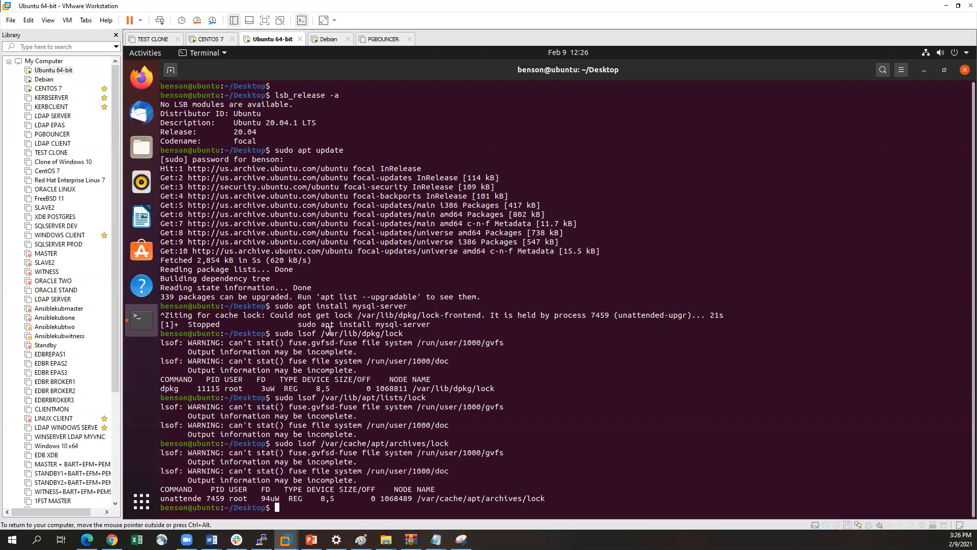
Try to force-kill the lock-holding process without root rights using kill -9 7459
double_click(601, 315)
type("kill -9 7459")
key("Return")
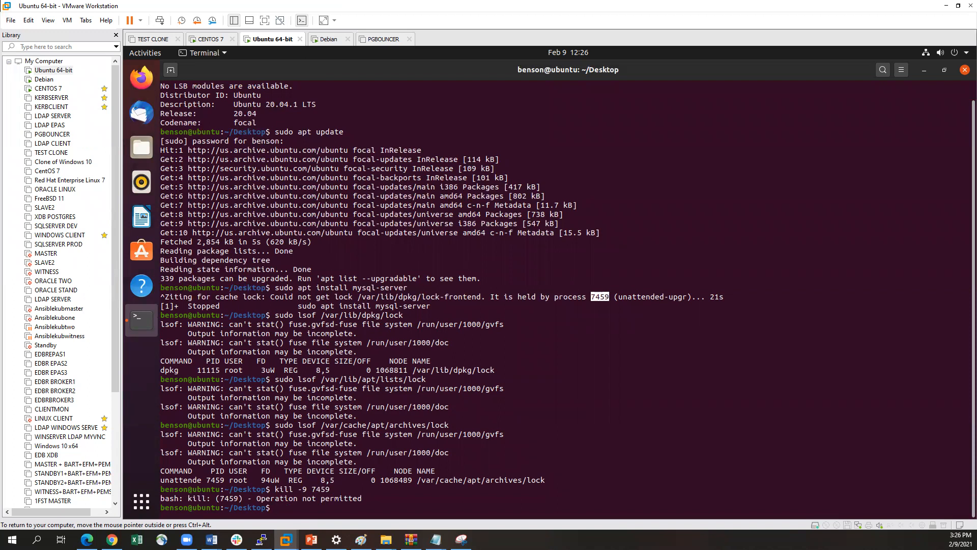
Force-kill the lock-holding process with root rights using sudo kill -9 7459
key("Return")
key("Up")
key("Left")
key("Left")
key("Left")
key("Left")
key("Left")
key("Left")
key("Left")
key("Left")
key("Left")
key("Left")
key("Left")
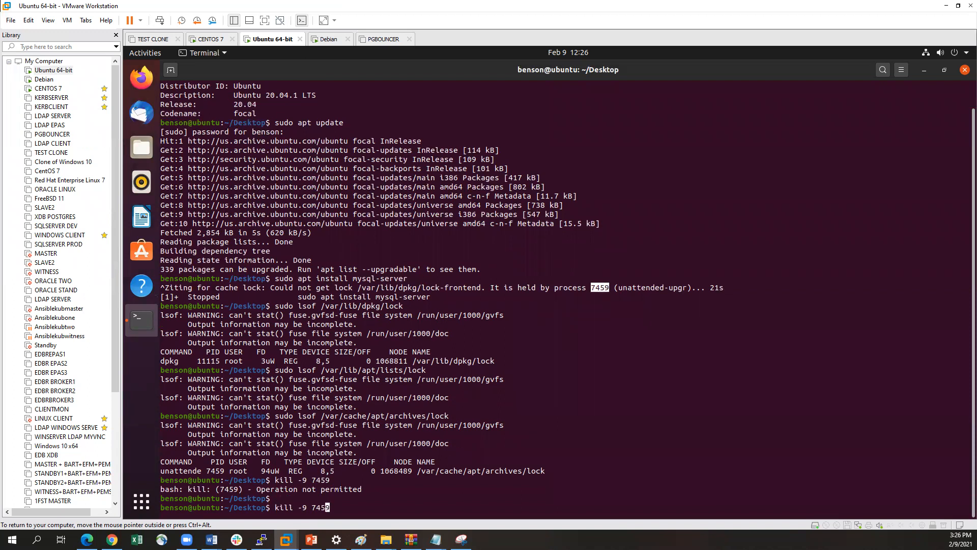
key("Left")
type("sudo")
key("Return")
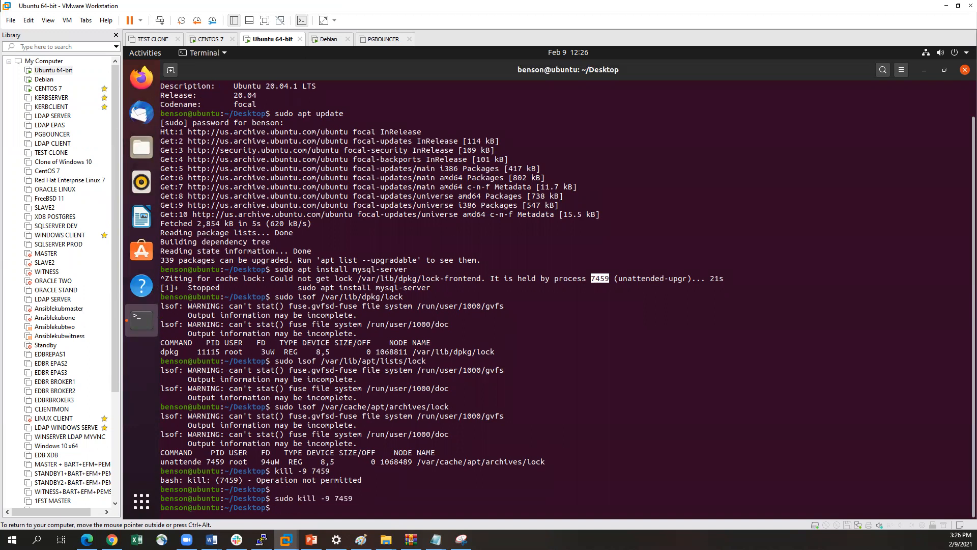
key("Return")
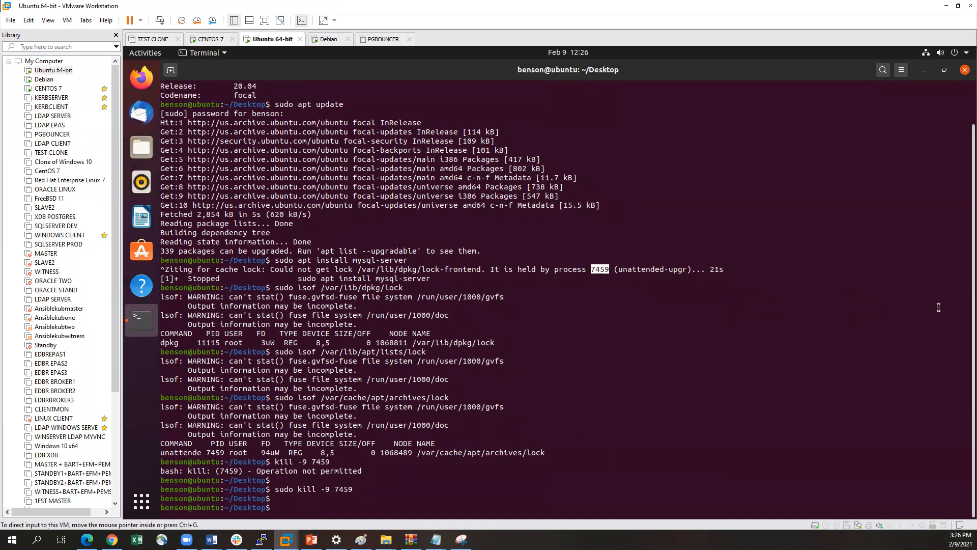
key("ctrl+alt")
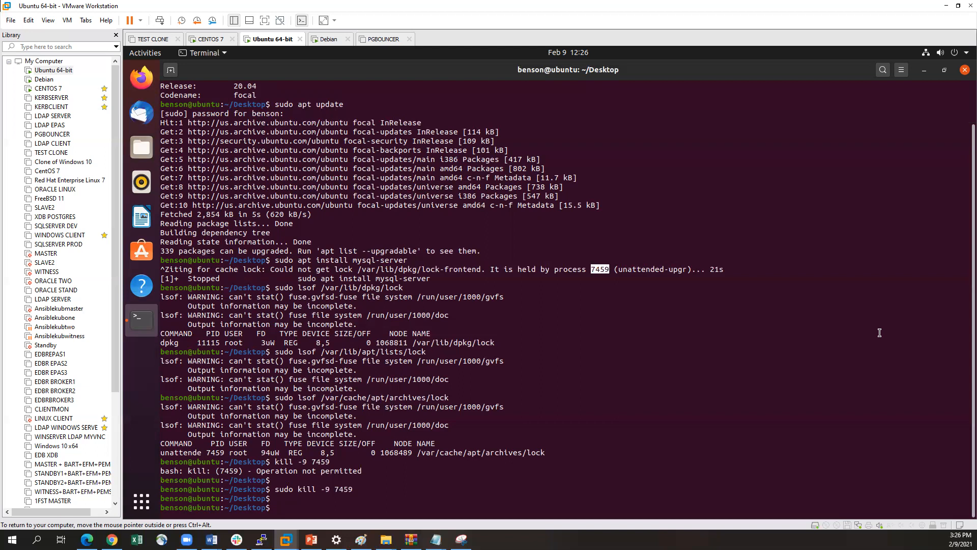
Remove the package lists lock file with sudo rm /var/lib/apt/lists/lock
key("Up")
key("Up")
key("Up")
key("Up")
key("Left")
key("Left")
key("Left")
key("Left")
key("Left")
key("Left")
key("Left")
key("Left")
key("Left")
key("Left")
key("Left")
key("Left")
key("Left")
key("Left")
key("Left")
key("Left")
key("Left")
key("Left")
key("Left")
key("Left")
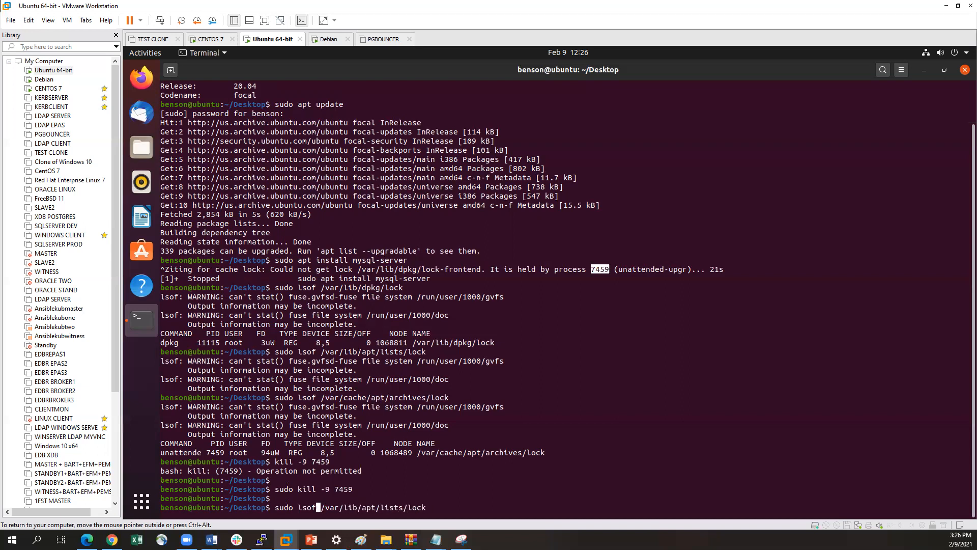
key("BackSpace")
key("BackSpace")
key("BackSpace")
key("BackSpace")
type("rm")
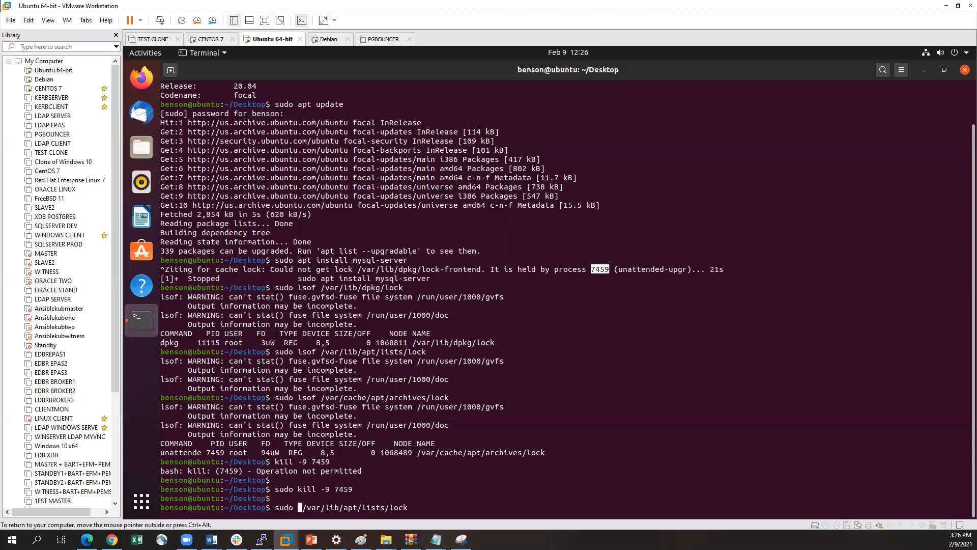
key("Return")
Remove the package archives lock file with sudo rm /var/cache/apt/archives/lock
key("Up")
key("Up")
key("Up")
key("Up")
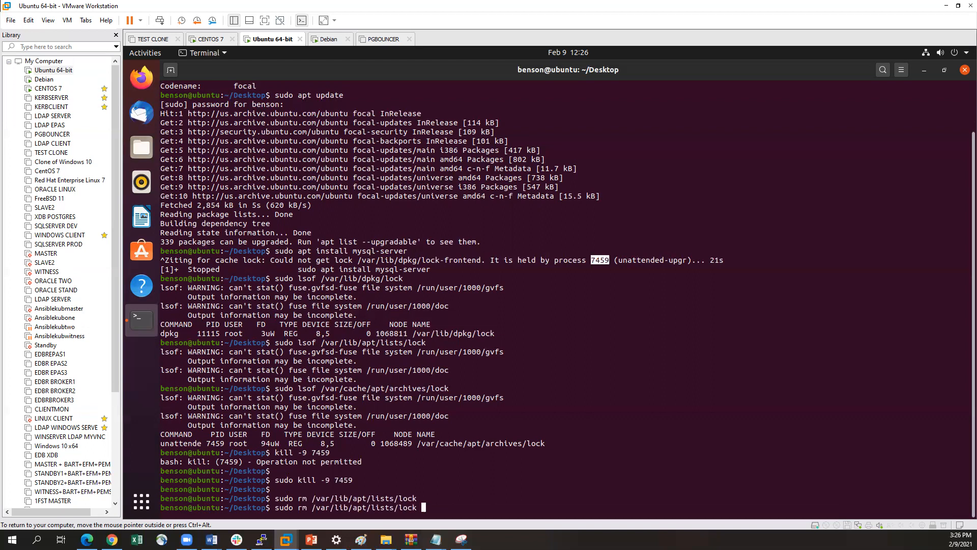
key("Left")
key("Left")
key("Left")
key("Left")
key("Left")
key("Left")
key("Left")
key("Left")
key("Left")
key("Left")
key("Left")
key("Left")
key("Left")
key("Left")
key("Left")
key("Left")
key("Left")
key("Left")
key("Left")
key("Left")
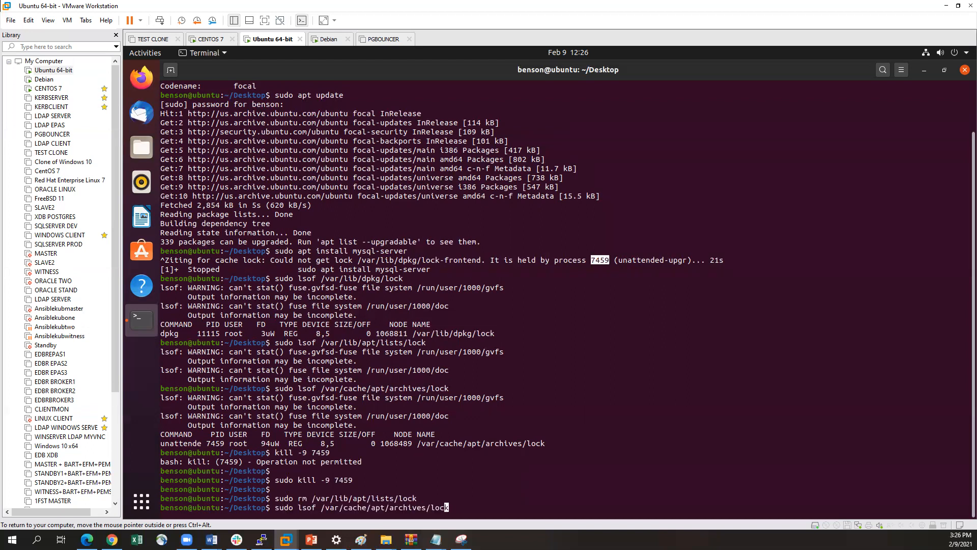
key("BackSpace")
key("BackSpace")
key("BackSpace")
key("BackSpace")
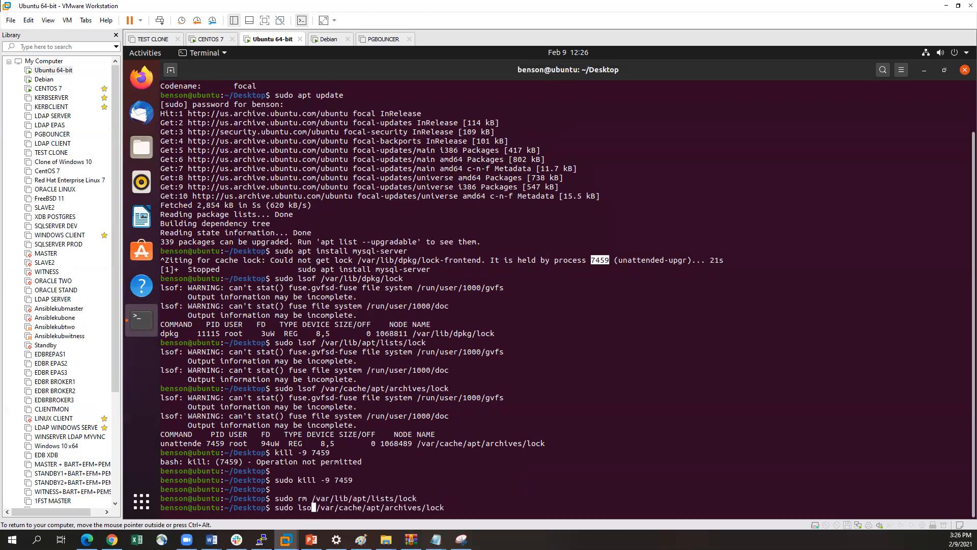
type("rm")
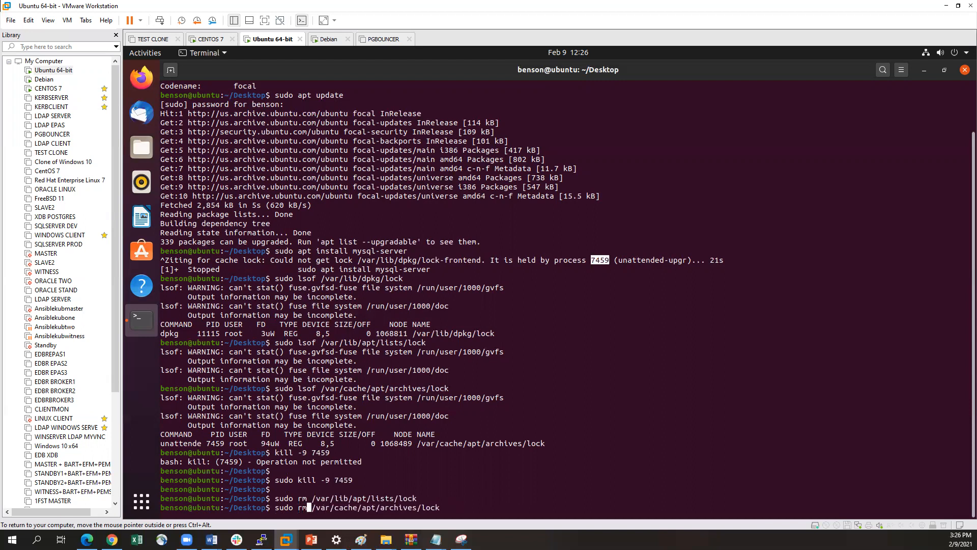
key("Return")
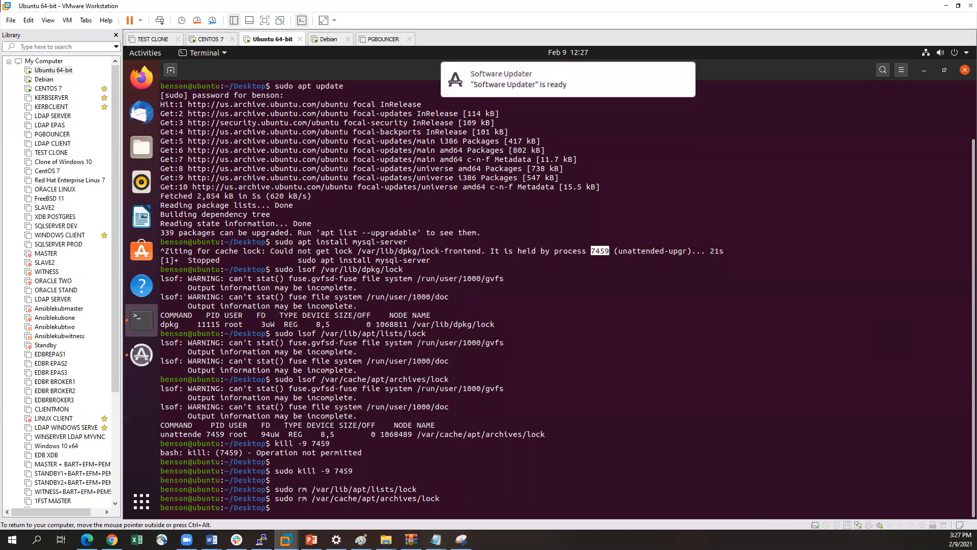
Remove the dpkg lock file with sudo rm /var/lib/dpkg/lock
key("Up")
key("Up")
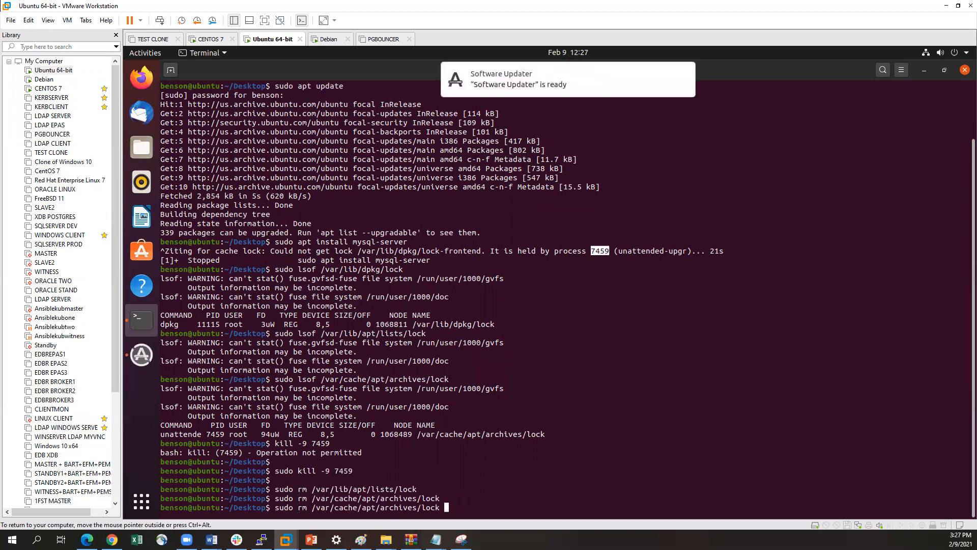
key("Up")
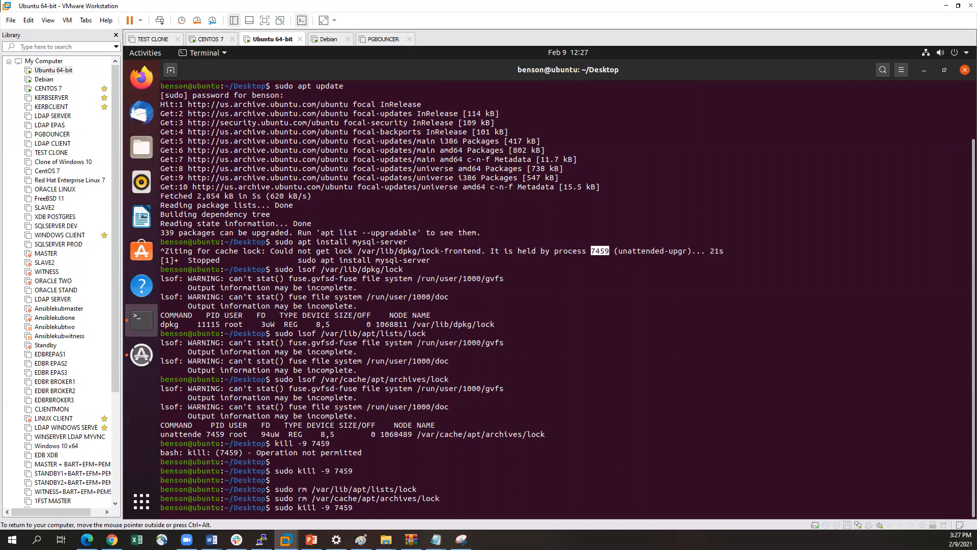
key("Up")
key("Up")
key("Up")
key("Up")
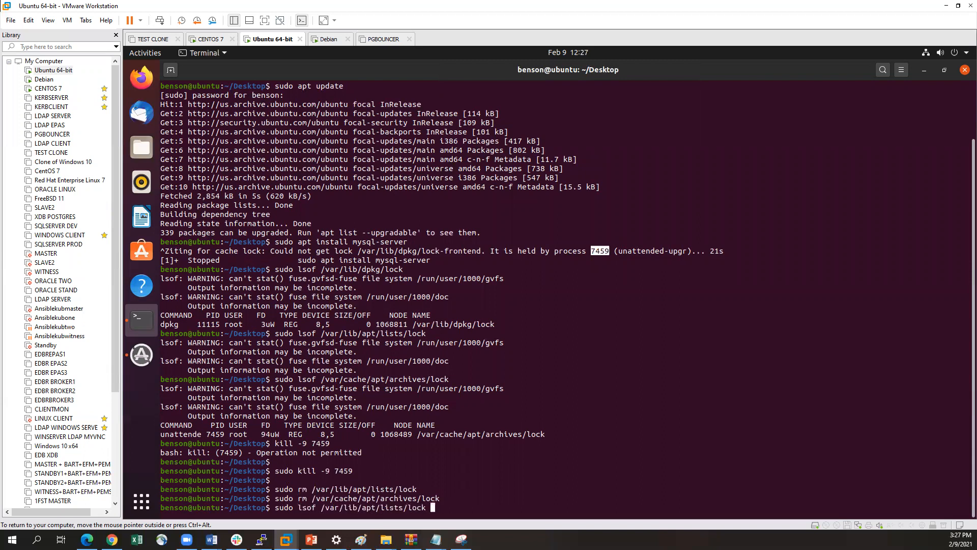
key("ctrl+Left")
key("ctrl+Left")
key("ctrl+Left")
key("ctrl+Left")
key("Left")
key("BackSpace")
key("BackSpace")
key("BackSpace")
key("BackSpace")
key("BackSpace")
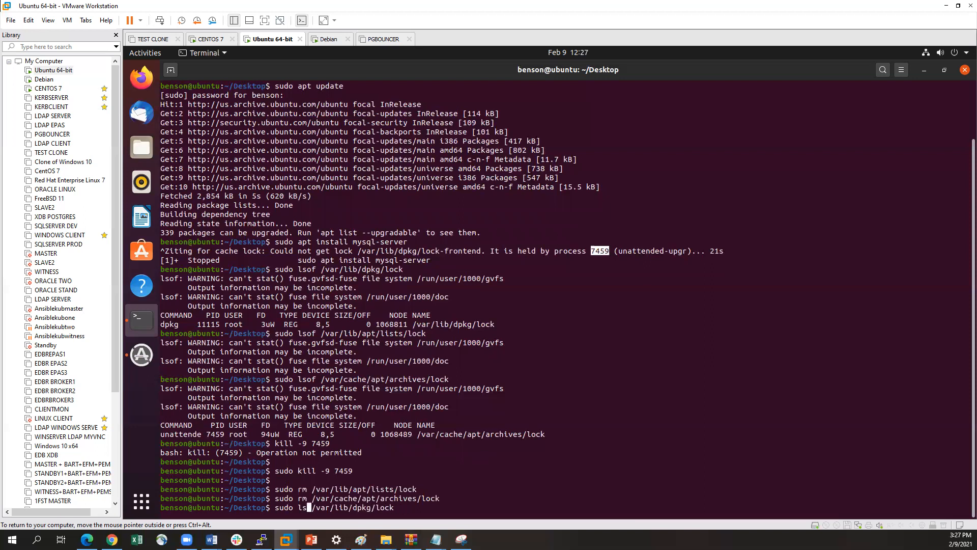
type("rm")
key("Return")
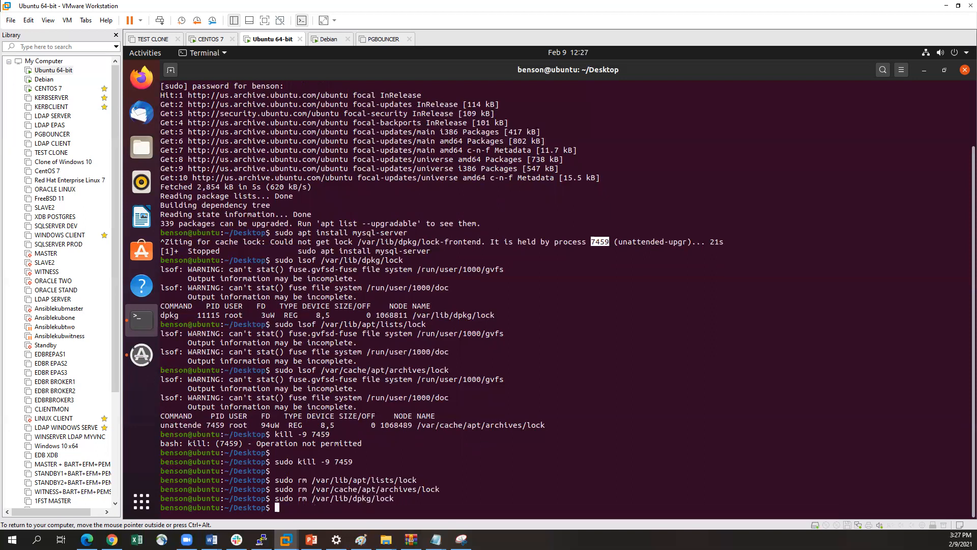
key("Return")
key("Return")
key("Return")
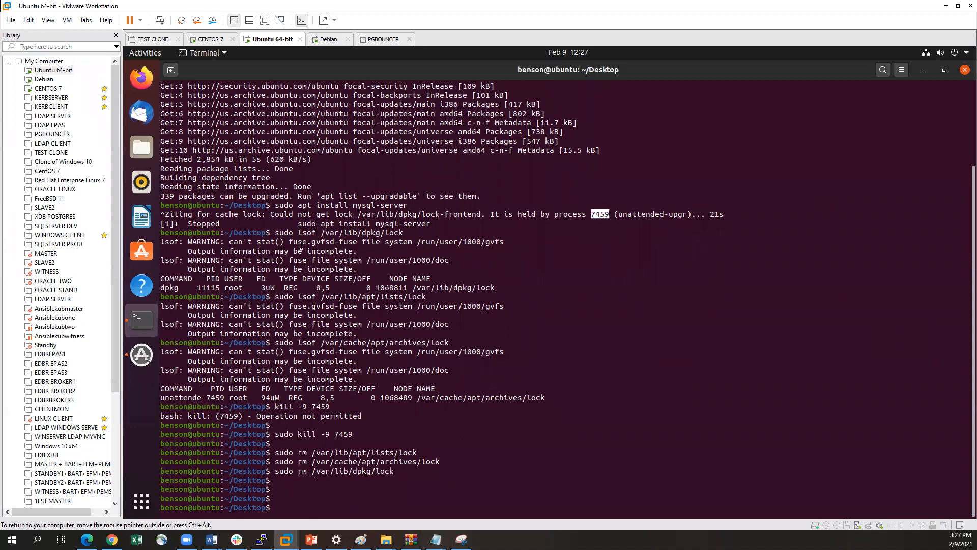
Rerun sudo apt install mysql-server and answer y to continue the installation
left_click_drag(275, 205, 408, 205)
key("ctrl+c")
right_click(391, 204)
right_click(383, 249)
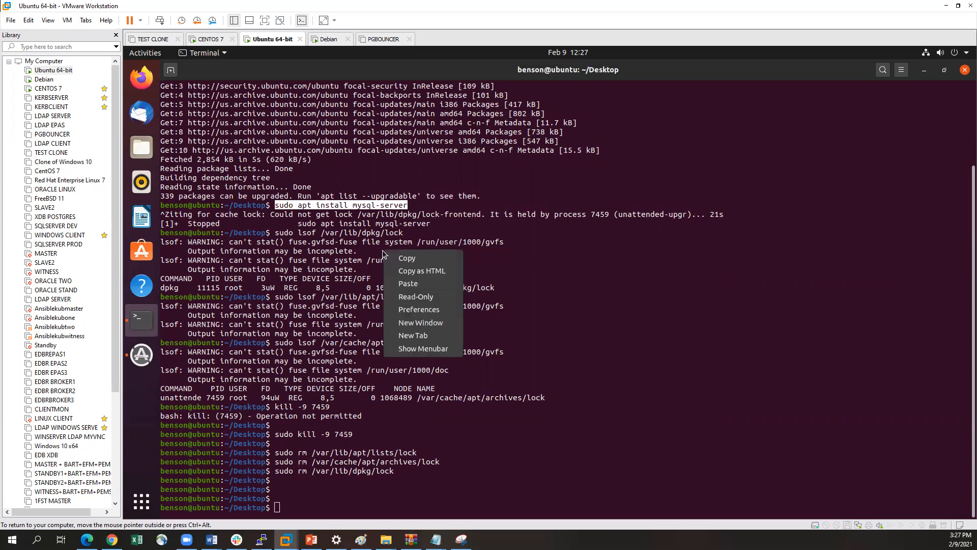
left_click(410, 283)
key("Return")
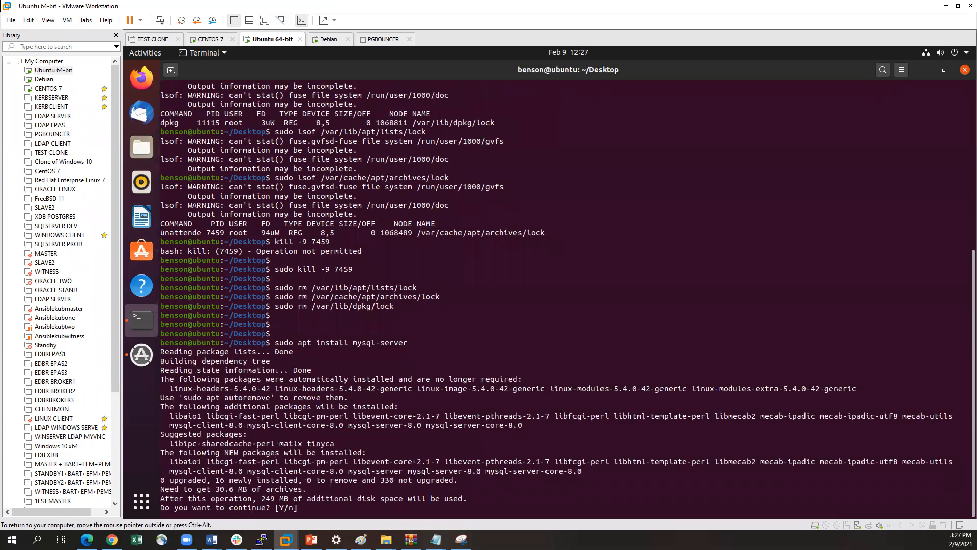
type("y")
key("Return")
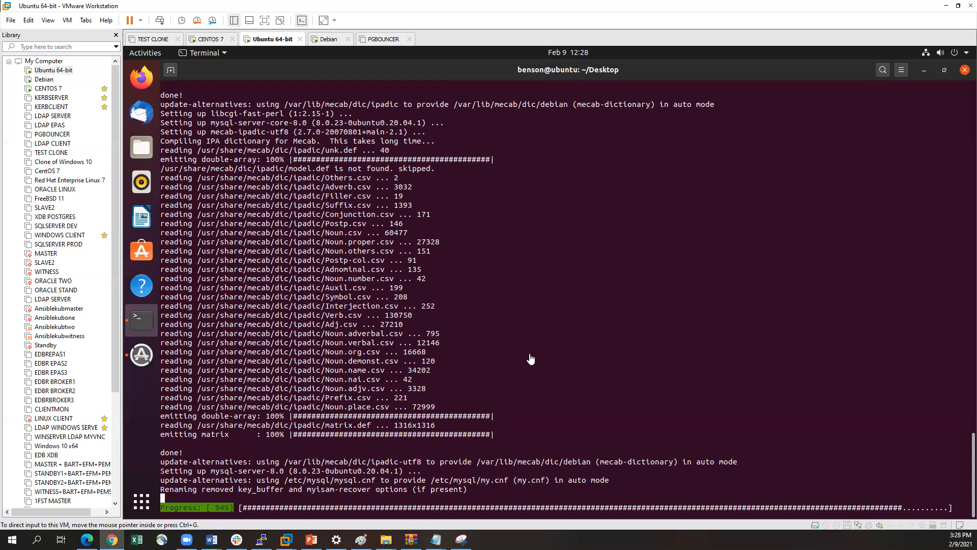
left_click(513, 364)
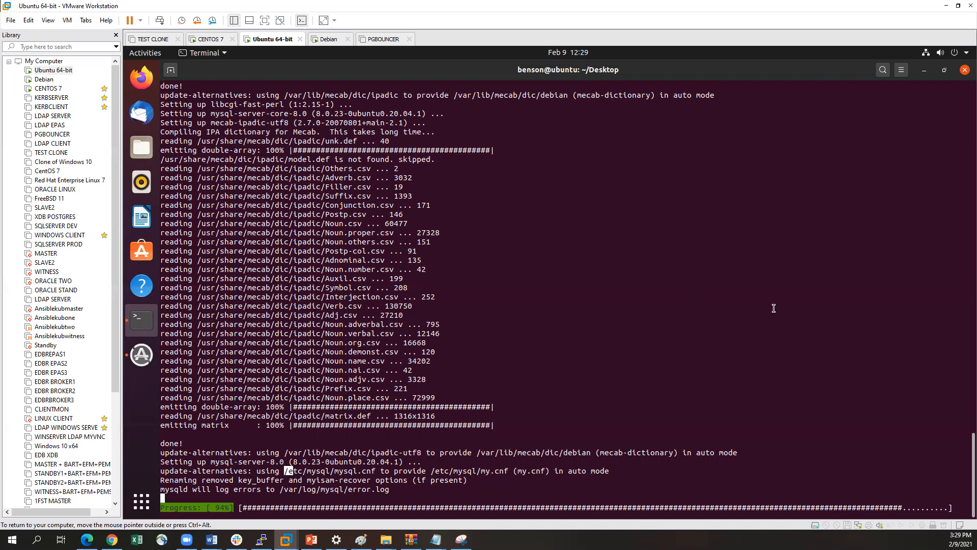
scroll(774, 306, "up", 1)
scroll(775, 306, "down", 1)
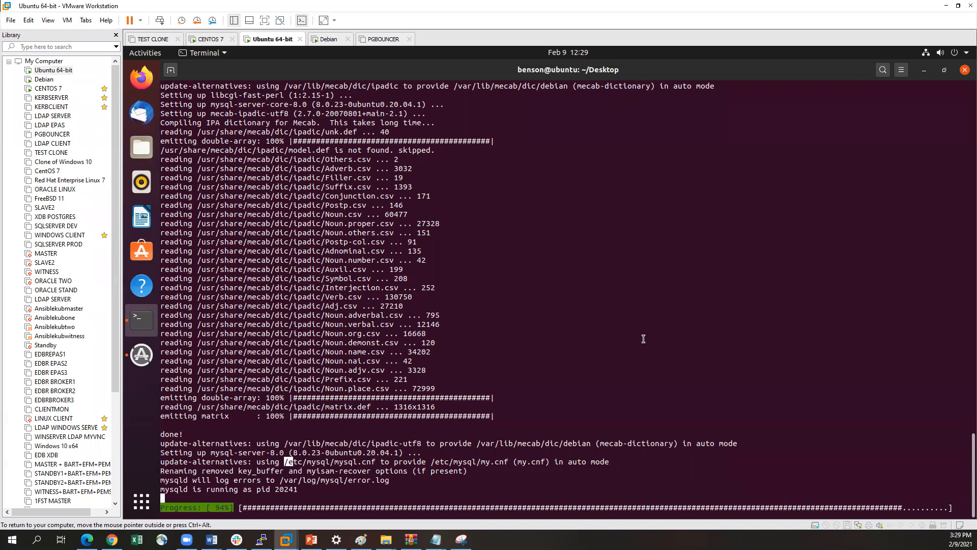
key("ctrl+alt")
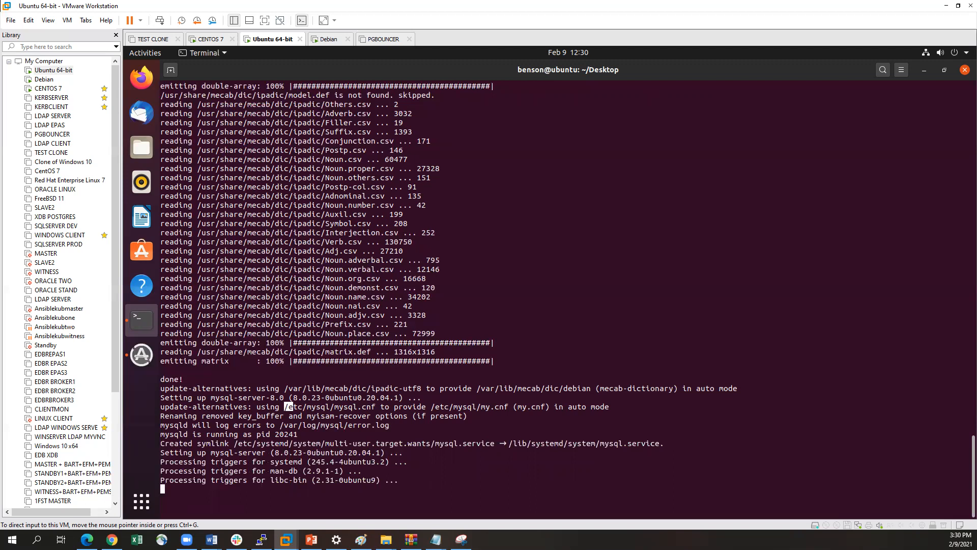
Clear the terminal output of the finished installation
left_click(569, 315)
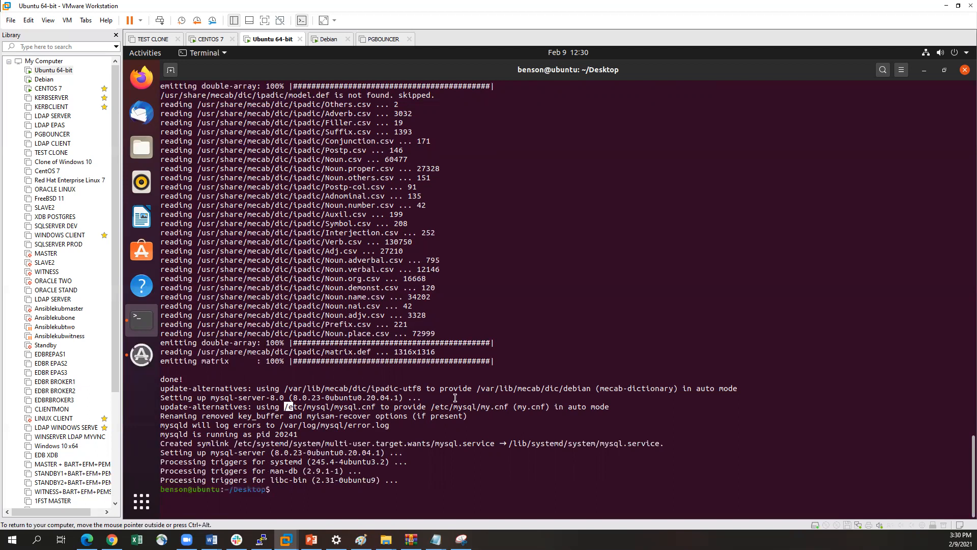
key("Return")
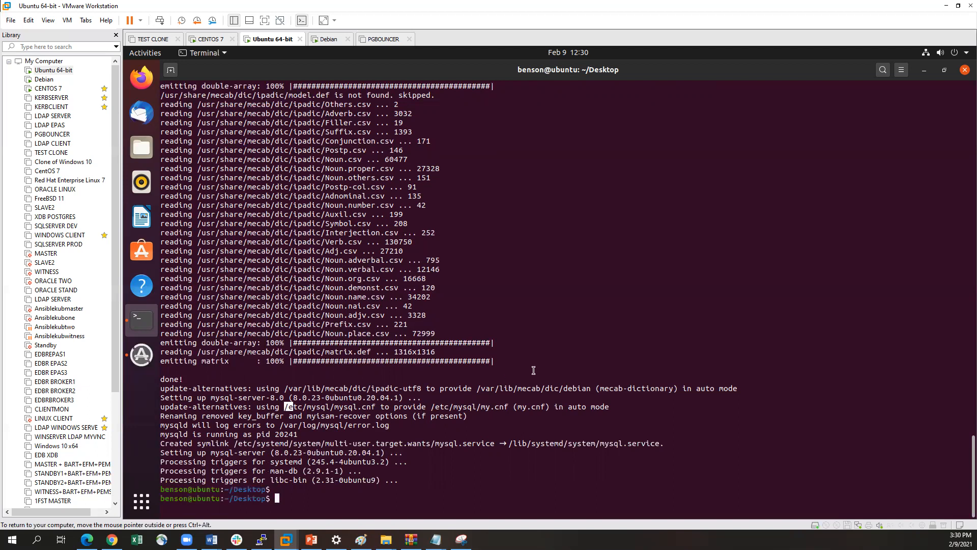
type("clear")
key("Return")
key("Return")
key("Return")
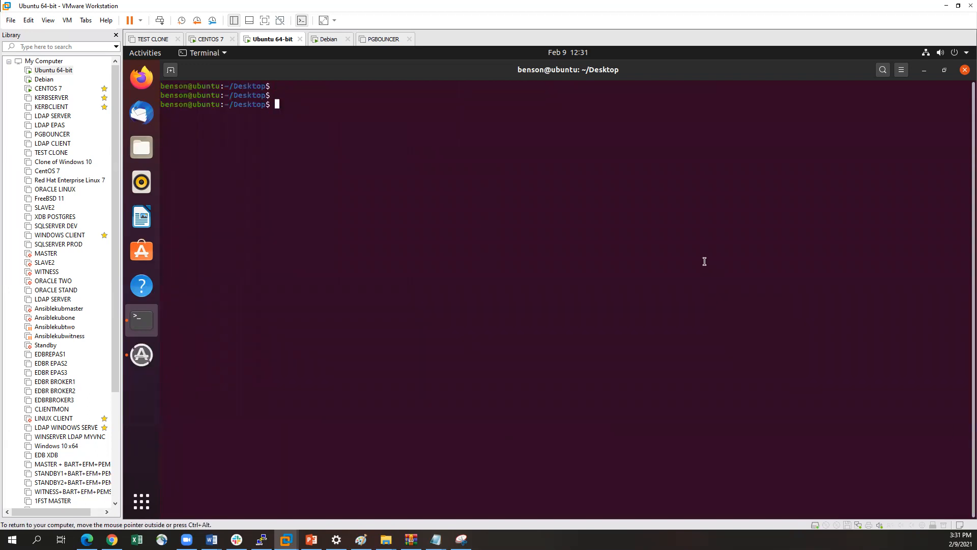
Start securing the MySQL deployment with sudo mysql_secure_installation
type("sudo mysql")
key("BackSpace")
key("BackSpace")
key("BackSpace")
type("sql_secure_installation")
key("Return")
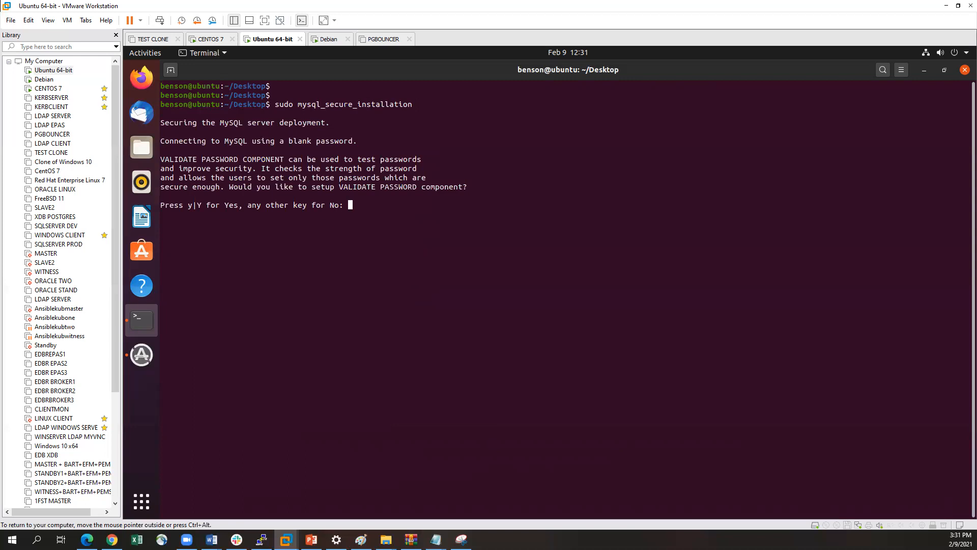
Set up the VALIDATE PASSWORD component with the LOW policy by answering y and 0
type("y")
key("Return")
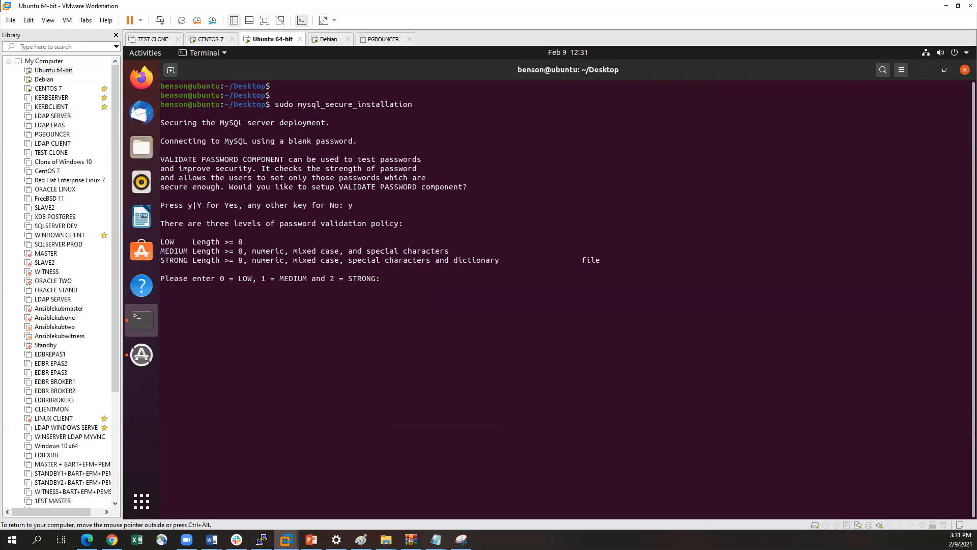
type("0")
key("Return")
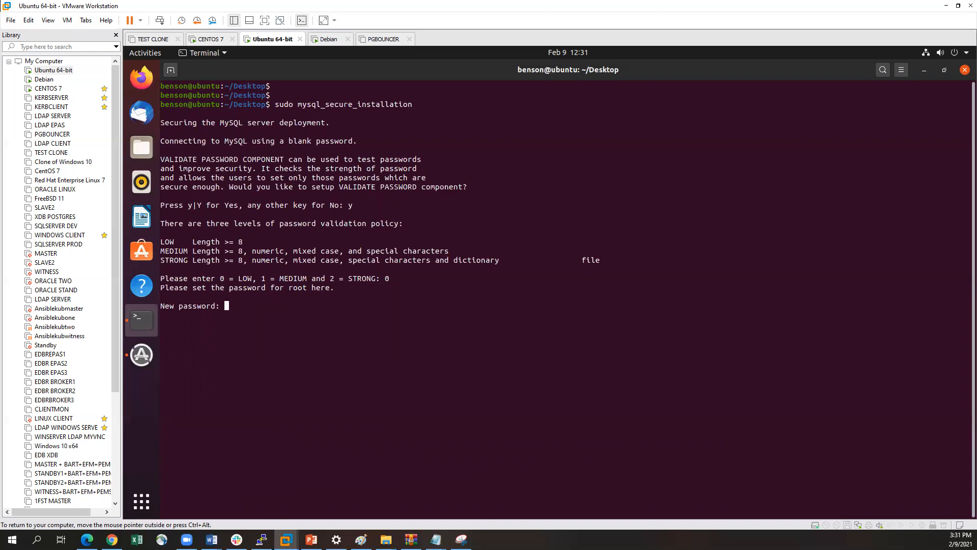
Enter and re-enter the new MySQL root password, and answer y to continue with it
key("Return")
key("Return")
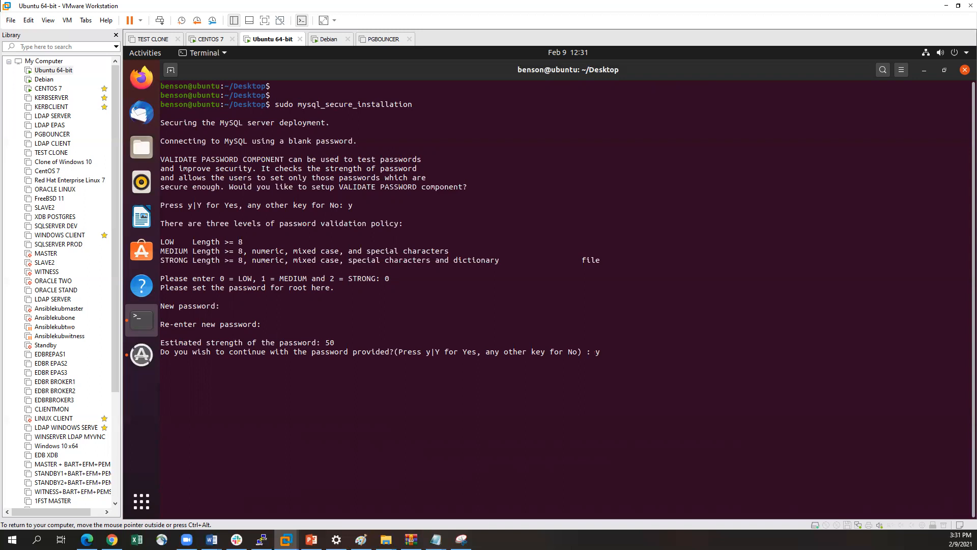
type("y")
key("Return")
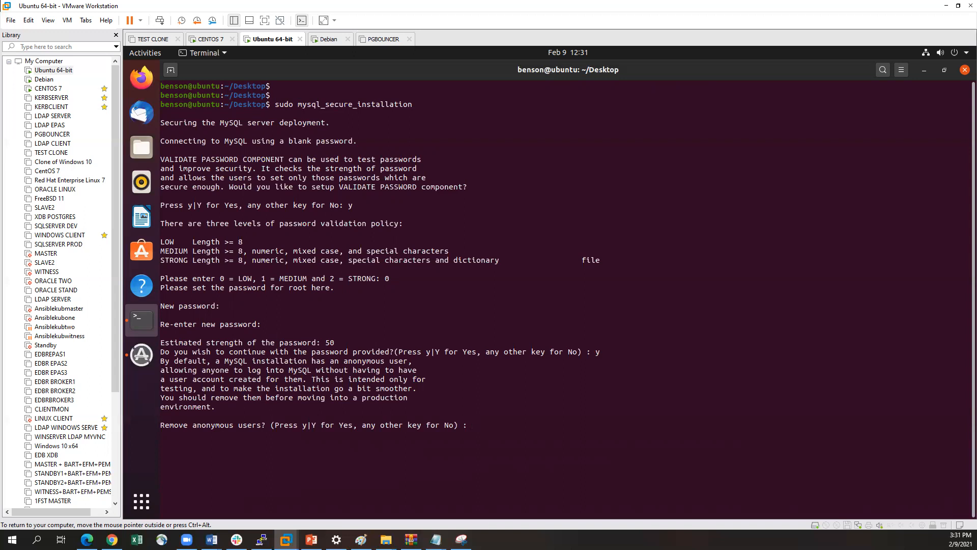
Answer n to removing anonymous users, disallowing remote root login and removing the test database
type("n")
key("Return")
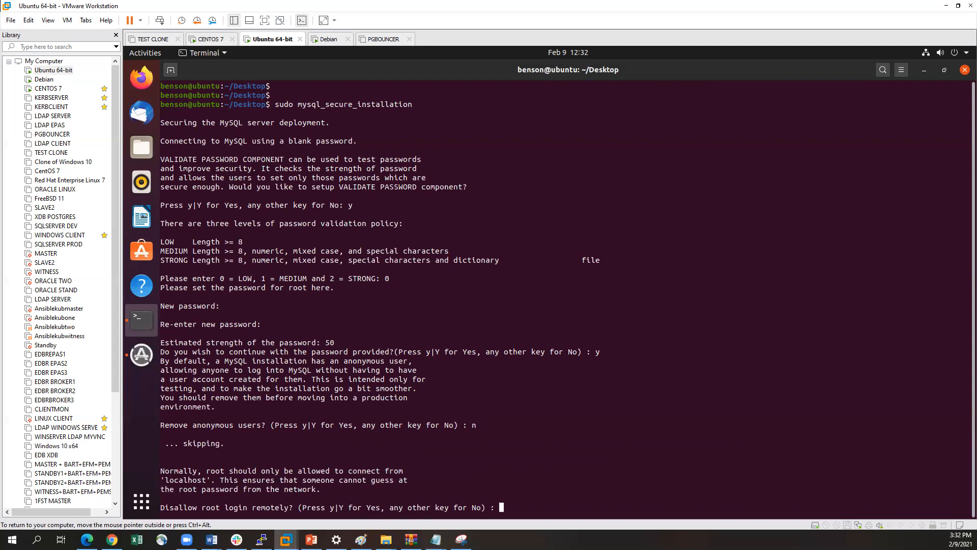
type("n")
key("Return")
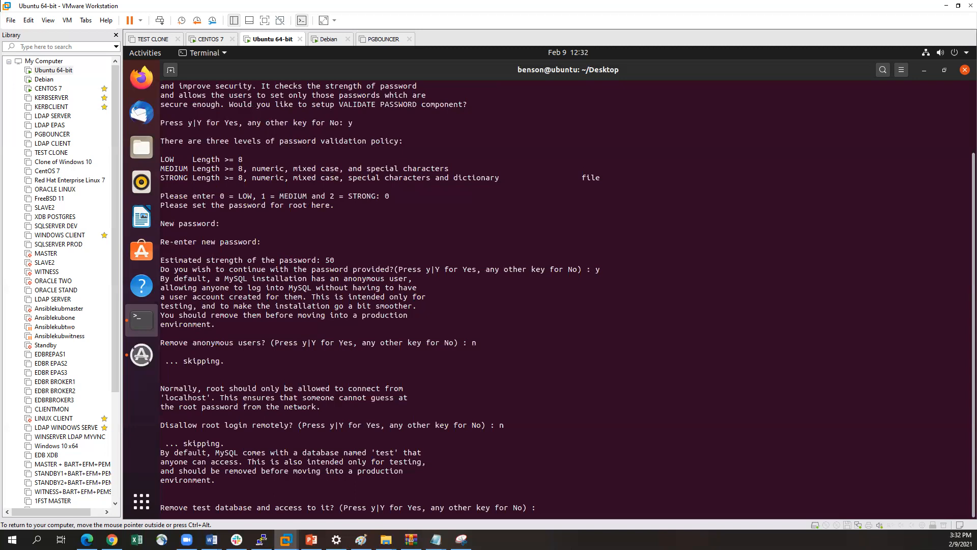
type("n")
key("Return")
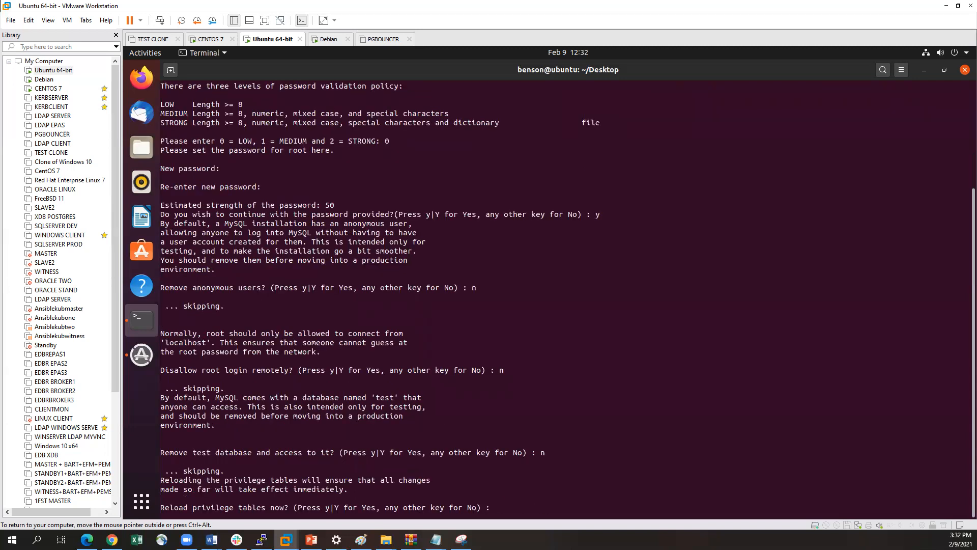
Answer y to reloading the privilege tables to complete the secure installation
type("y")
key("Return")
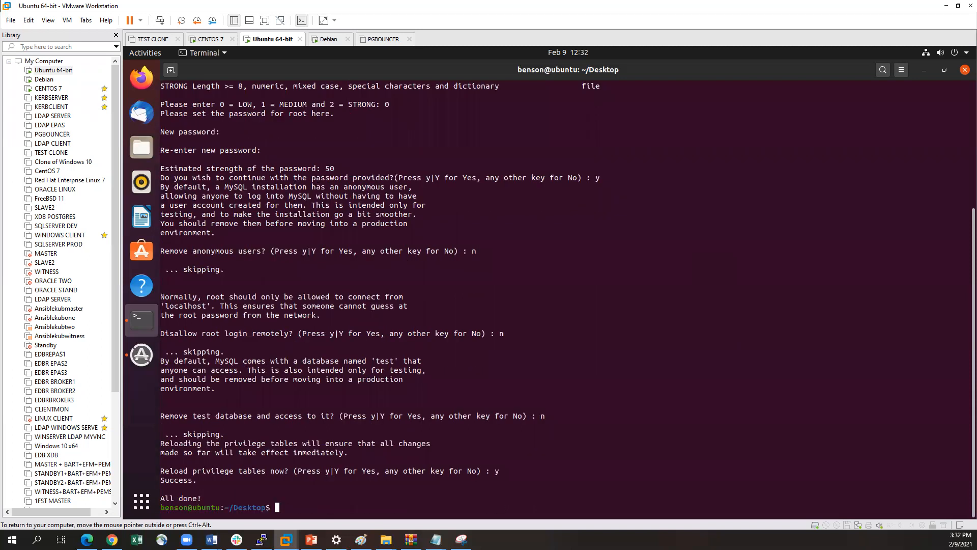
key("Return")
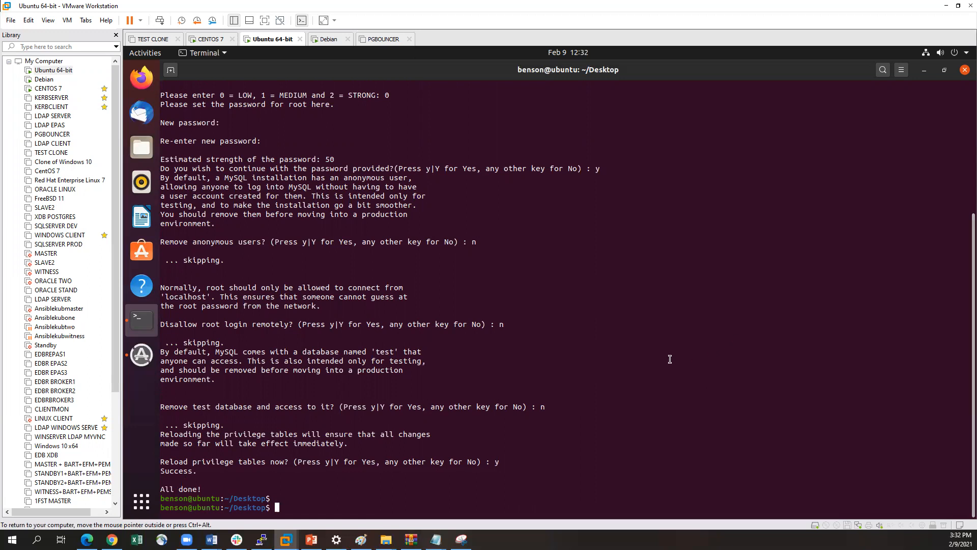
Open the MySQL monitor with root rights using sudo mysql
type("sudo msq")
key("BackSpace")
key("BackSpace")
type("ysql")
key("Return")
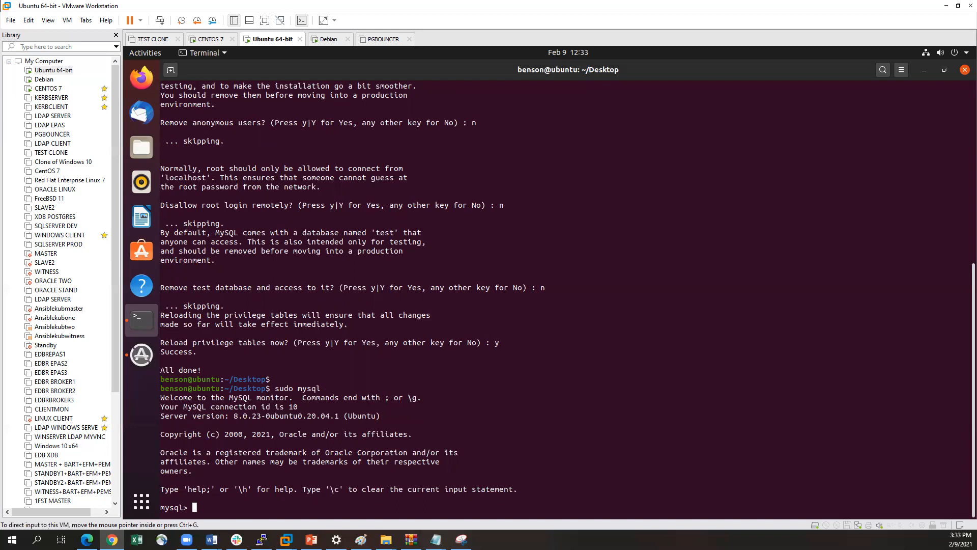
Query user, authentication_string, plugin and host from mysql.user and examine the root account's authentication plugin
left_click(546, 413)
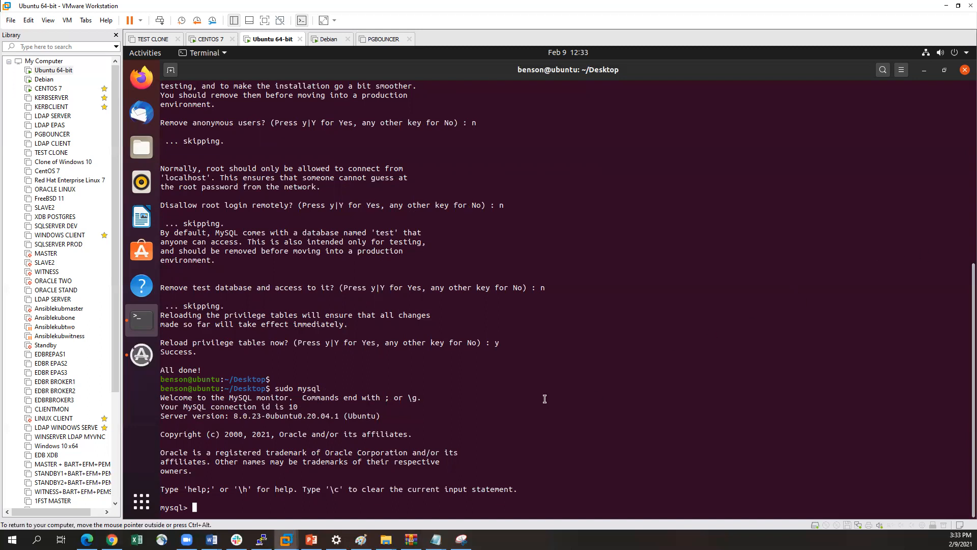
type("select user,authentication_str")
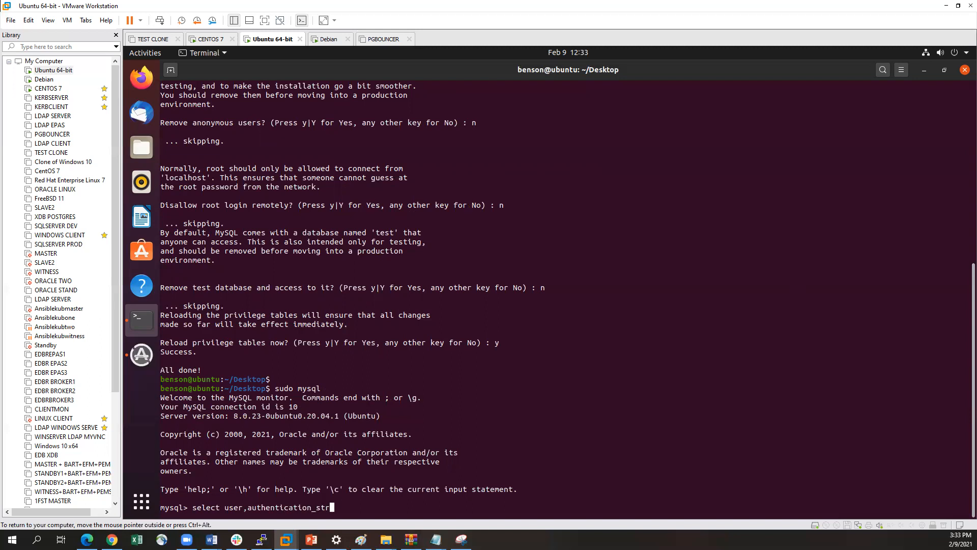
type("ing,plugin,host from mysql.user;")
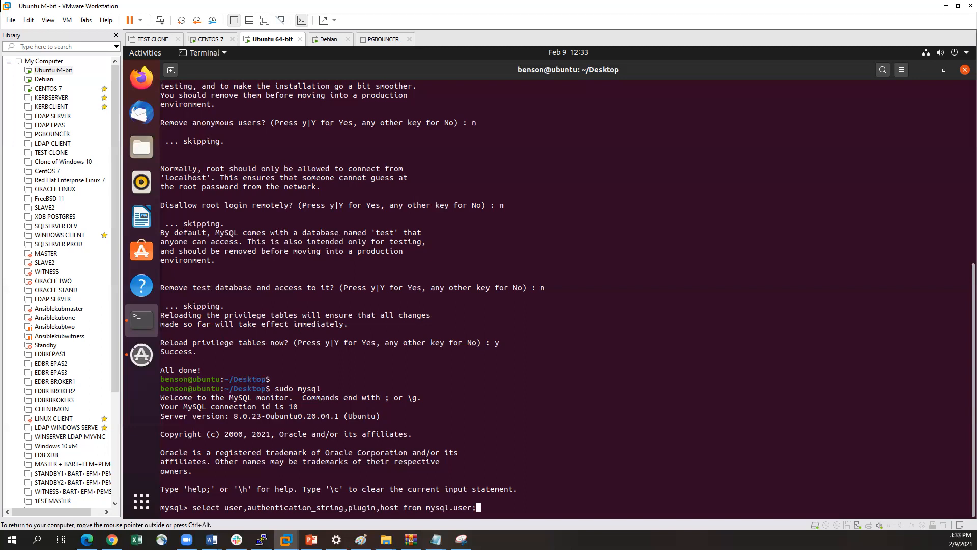
key("Return")
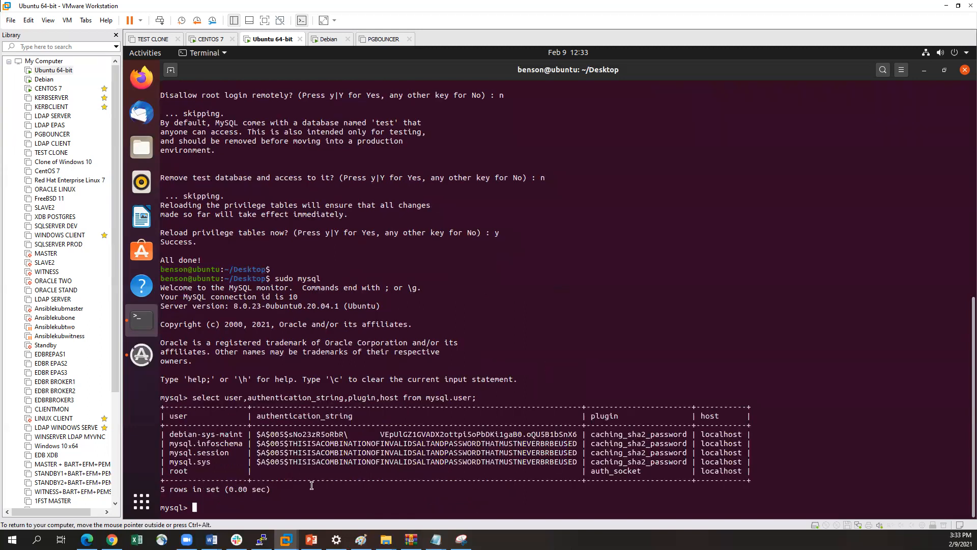
left_click_drag(169, 471, 198, 472)
left_click_drag(590, 471, 657, 472)
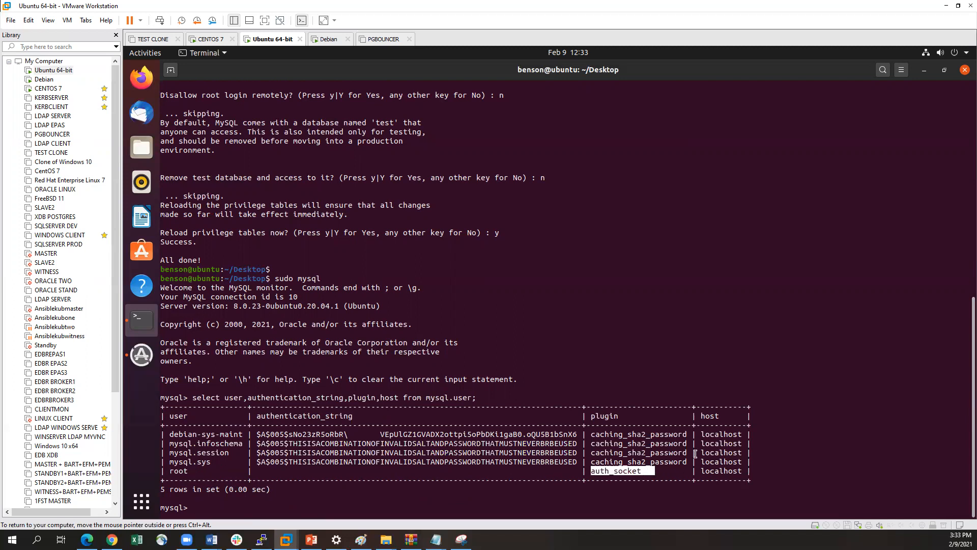
left_click(655, 450)
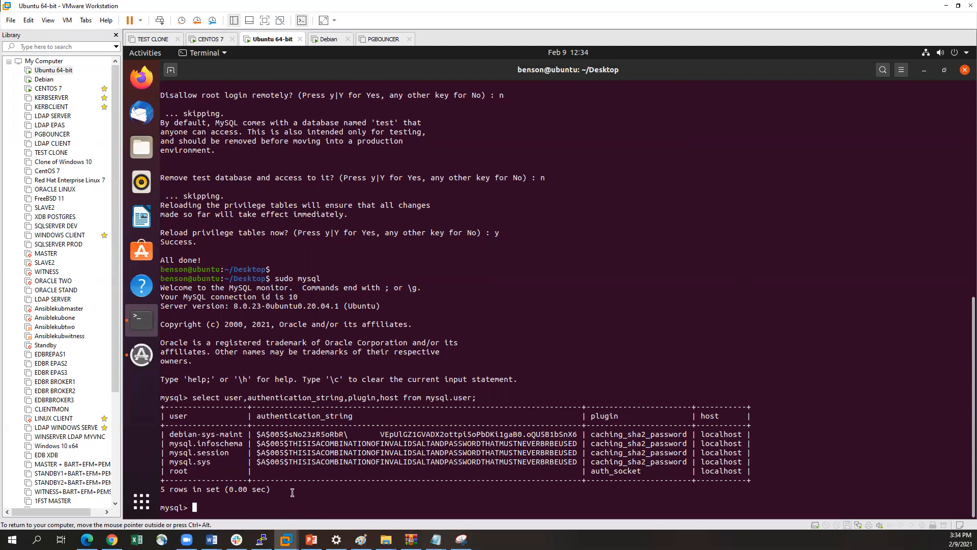
Alter user 'root'@'localhost' to be IDENTIFIED WITH mysql_native_password, supplying the account password in the same statement
type("alty")
key("BackSpace")
type("er user 'root'@'localhosts")
key("BackSpace")
type("'")
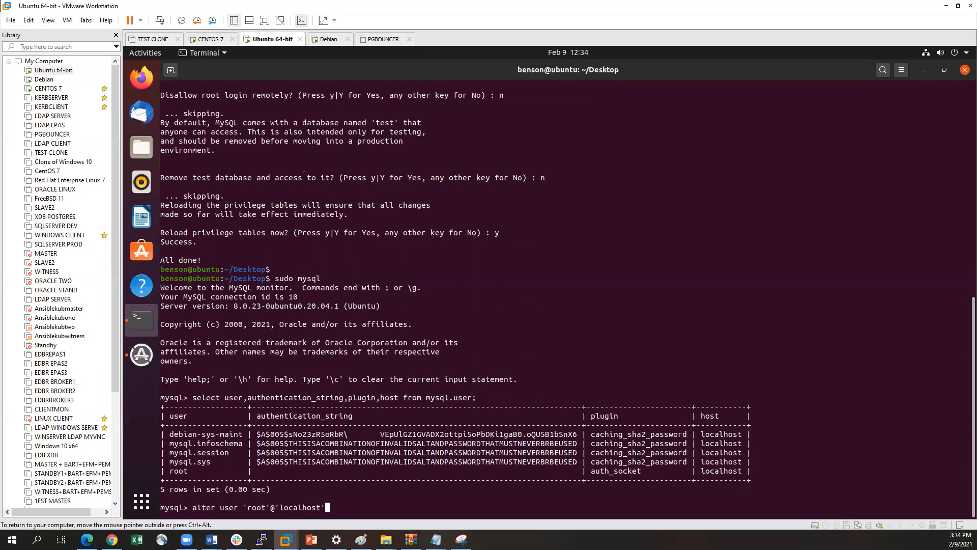
type(" IDEN")
type("TI")
type("FIO")
key("BackSpace")
type("ED")
type(" BY")
key("BackSpace")
key("BackSpace")
key("BackSpace")
type("WITH mysql_nat")
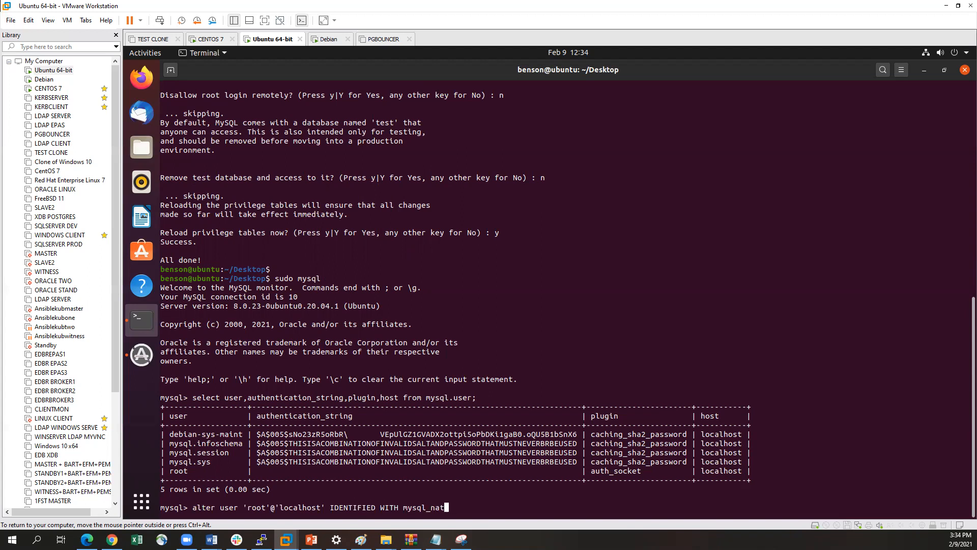
key("Return")
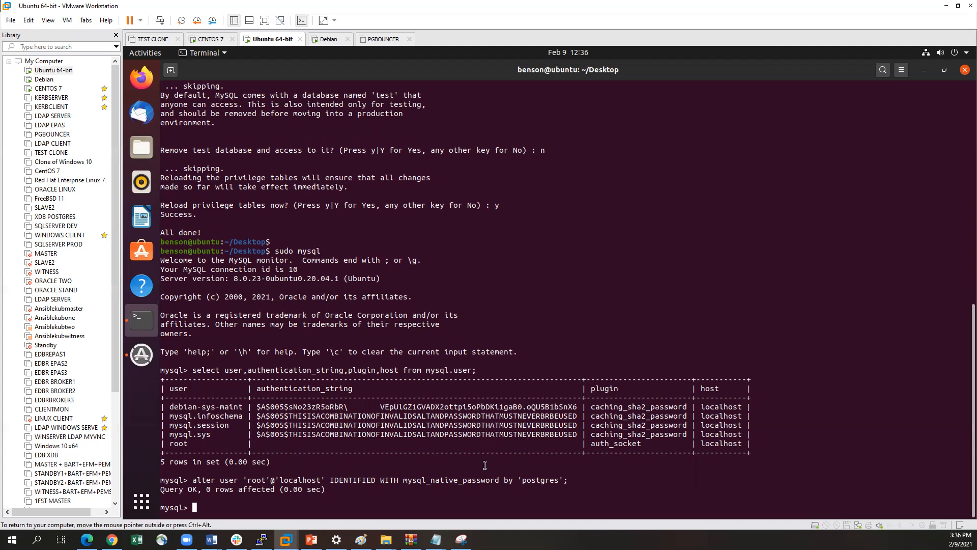
Flush the MySQL privileges so the root authentication change takes effect
type("flush privileges;")
key("Return")
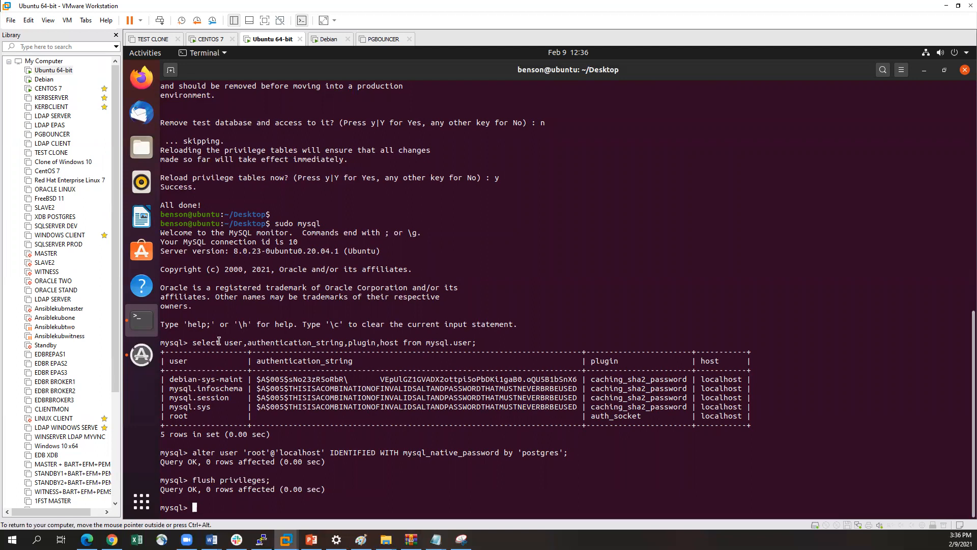
Rerun the user, authentication_string, plugin and host query on mysql.user and compare the root account's plugin with the earlier output
key("Up")
key("Up")
key("Up")
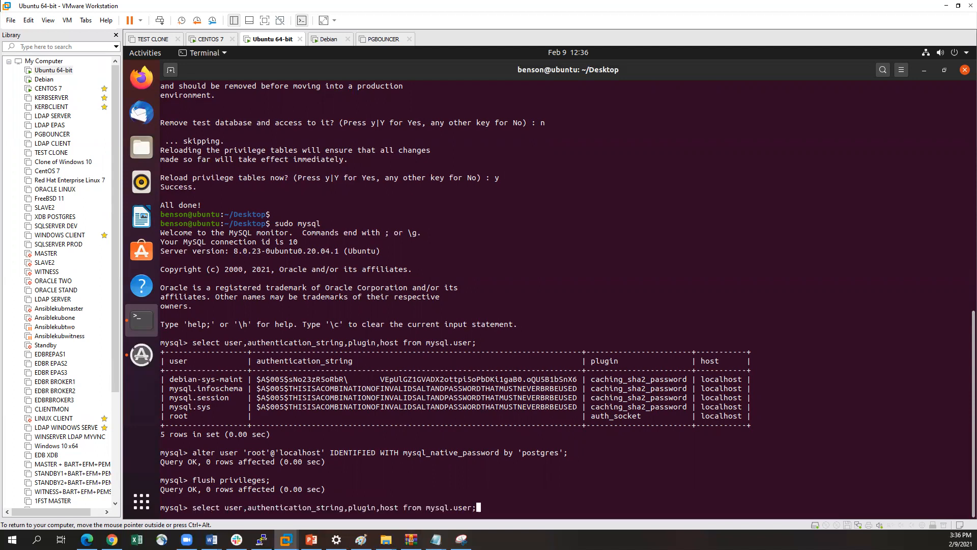
key("Return")
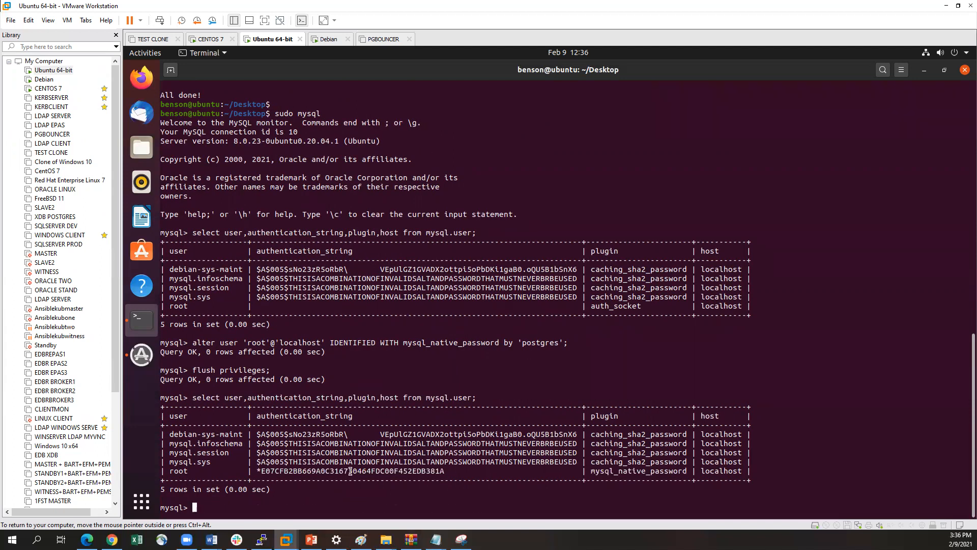
left_click_drag(591, 471, 680, 471)
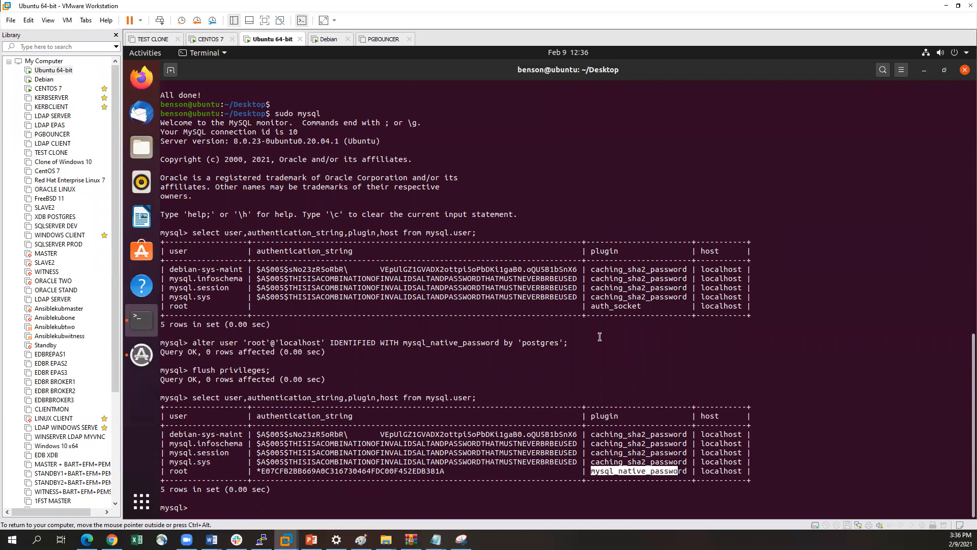
left_click_drag(591, 305, 641, 306)
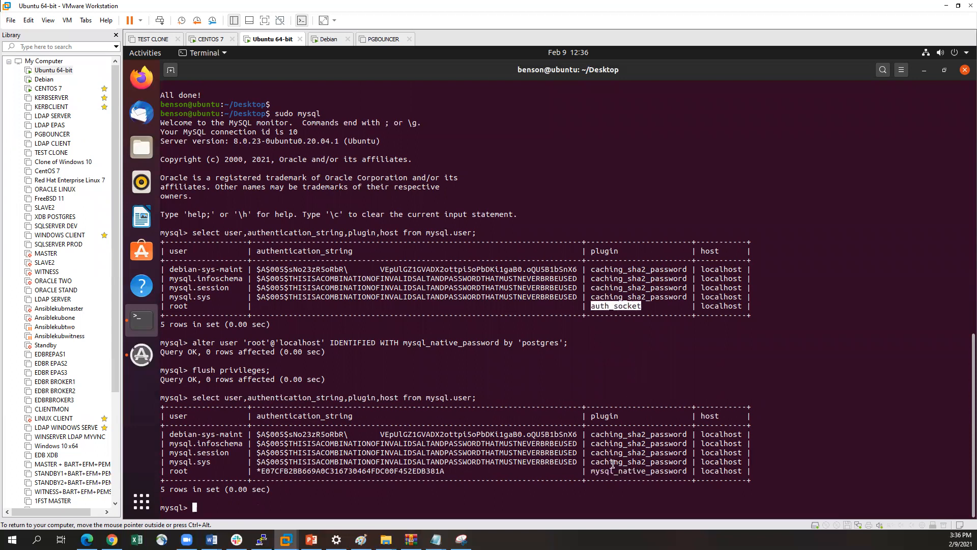
left_click_drag(592, 473, 669, 469)
left_click(441, 460)
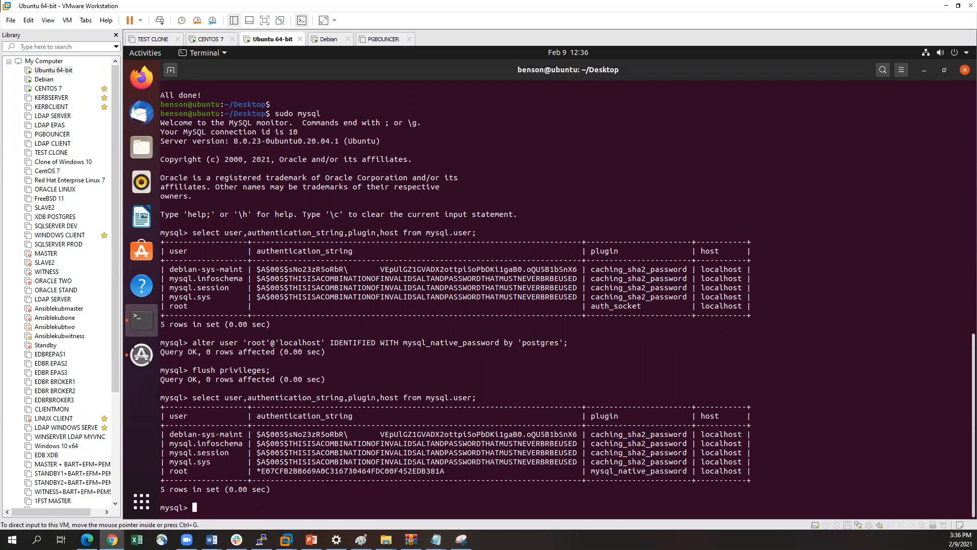
Exit the MySQL monitor and try to reconnect using plain sudo mysql without a password
type("exit")
key("Return")
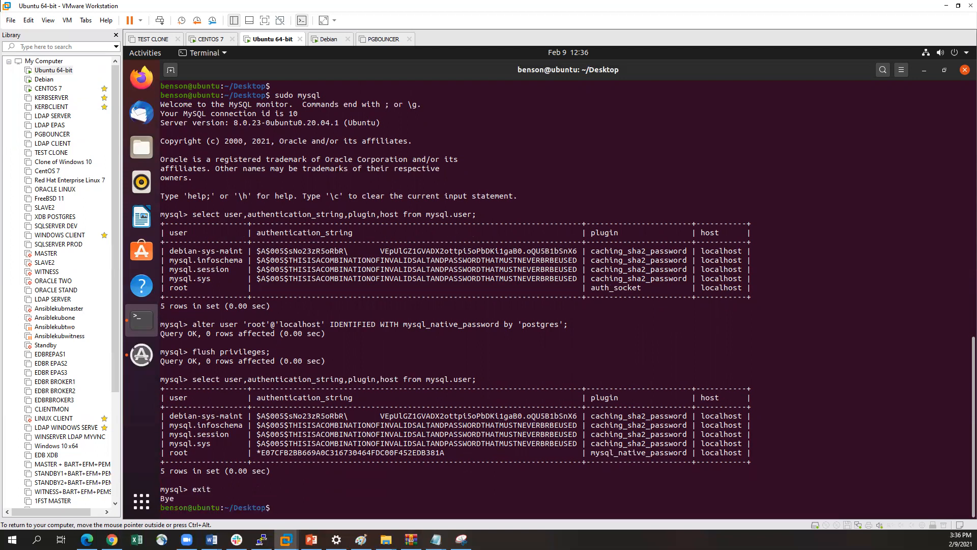
key("Up")
type("-u root -p")
key("BackSpace")
key("BackSpace")
key("BackSpace")
key("BackSpace")
key("BackSpace")
key("BackSpace")
key("BackSpace")
key("BackSpace")
key("BackSpace")
key("BackSpace")
key("BackSpace")
key("BackSpace")
type("l")
key("Return")
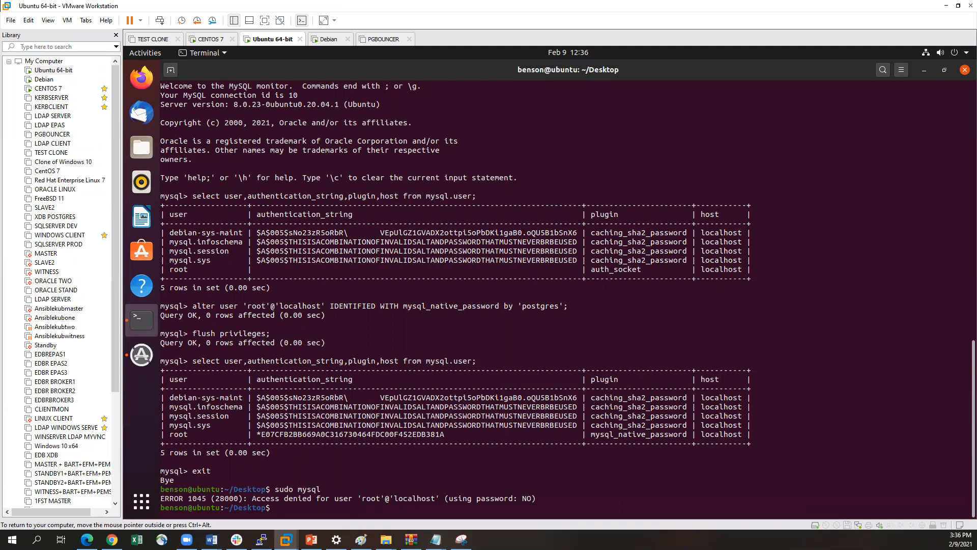
key("Return")
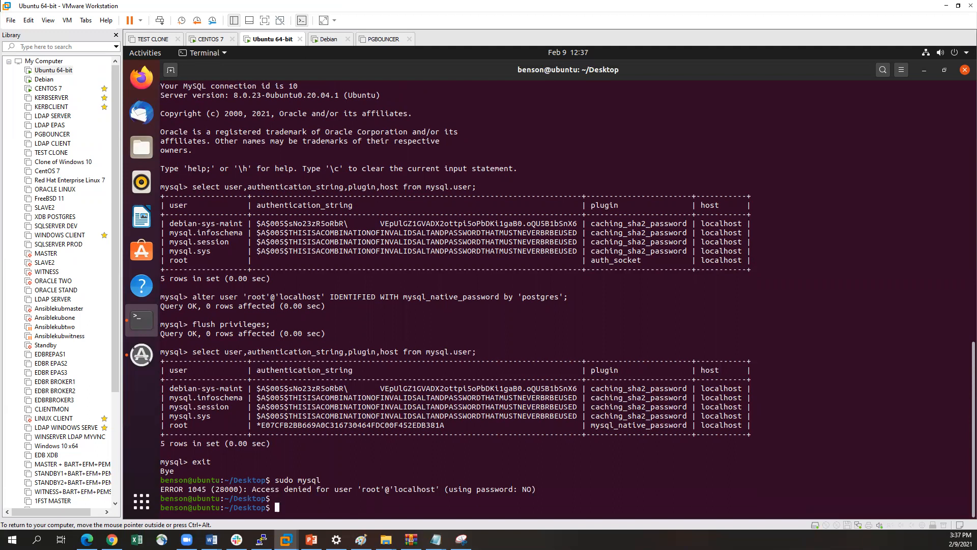
Log in to MySQL with sudo mysql -u root -p, entering the MySQL root password
key("Up")
type("-u root -p")
key("Return")
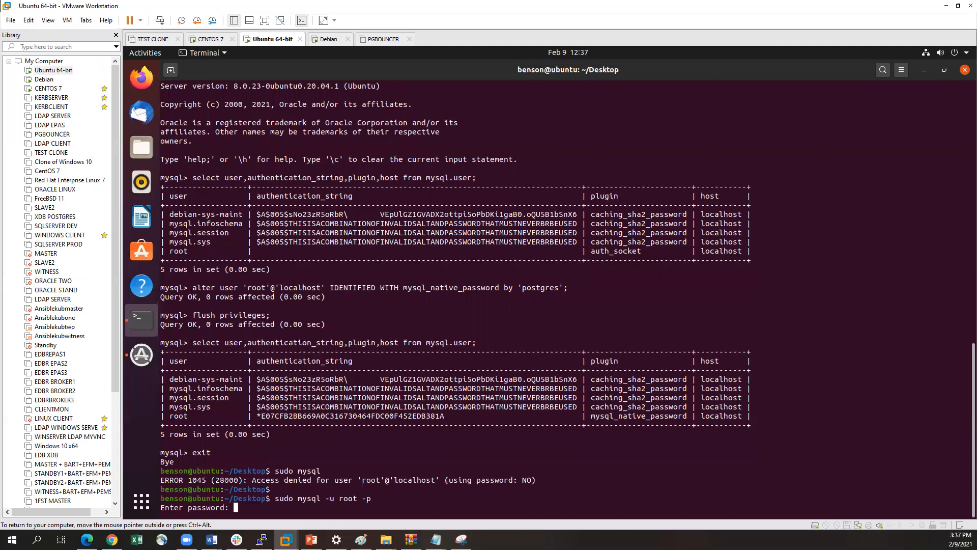
key("Return")
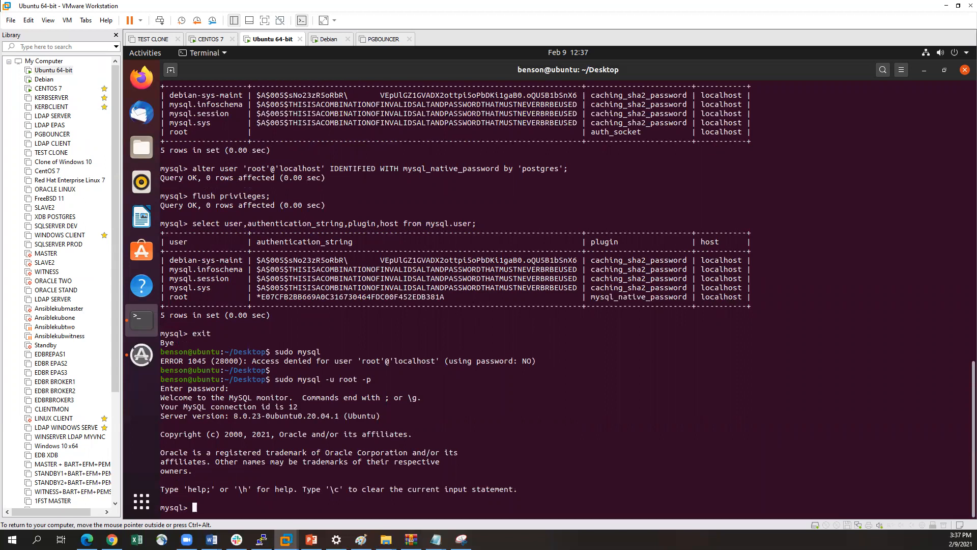
Exit the MySQL monitor and run mysqladmin -p -u root version, entering the MySQL root password
key("ctrl+alt")
type("exit")
key("Return")
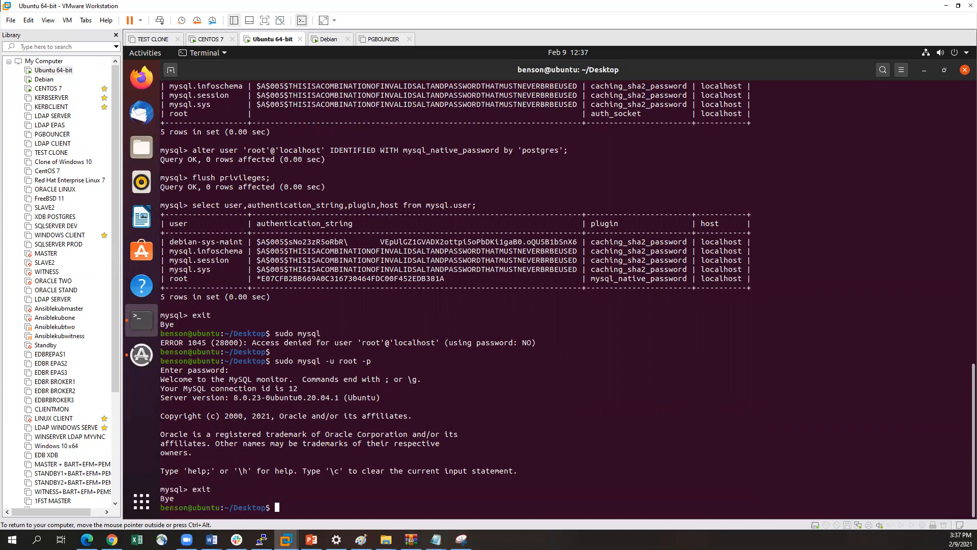
type("mysqladmin -p -u root version")
key("Return")
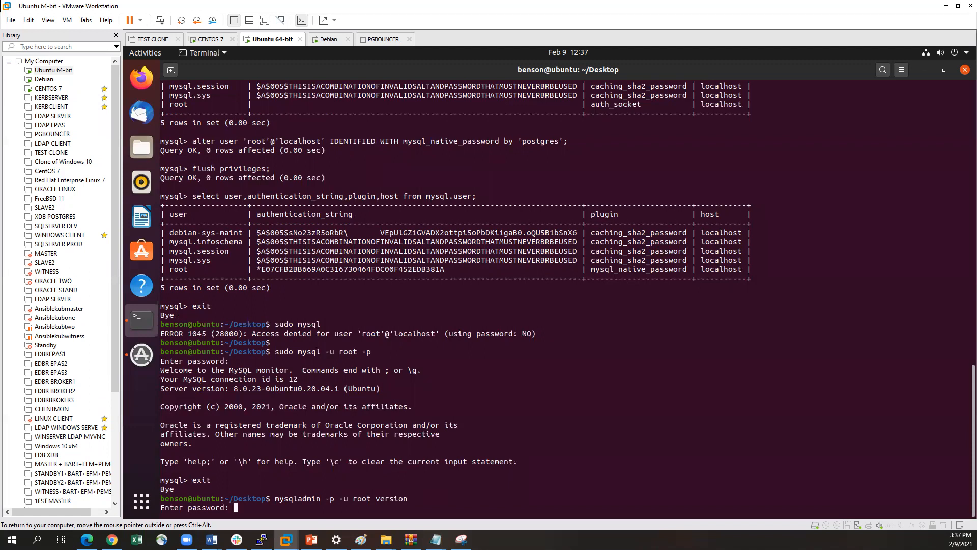
key("Return")
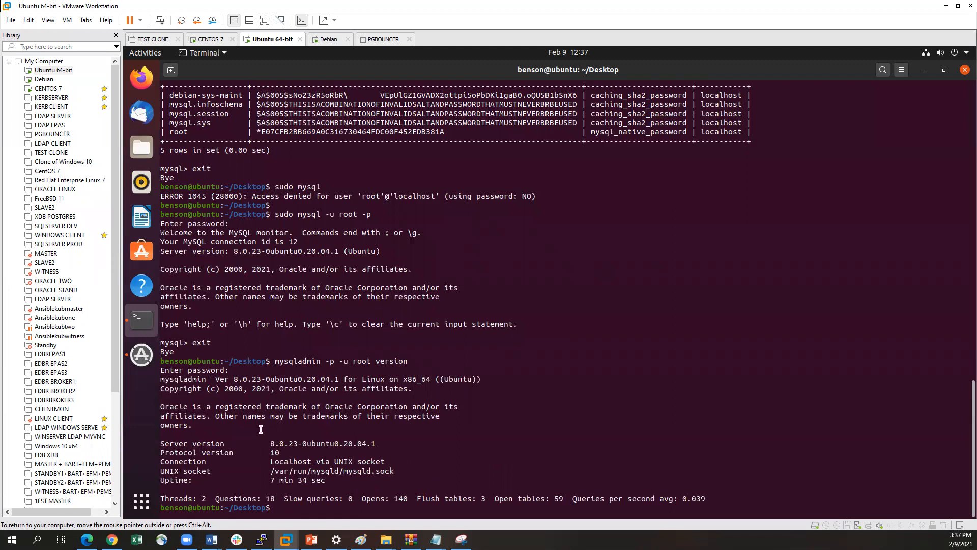
Examine the server version, the mysqladmin version and the uptime in the mysqladmin output
left_click_drag(165, 442, 329, 444)
left_click(343, 444)
left_click_drag(170, 380, 320, 380)
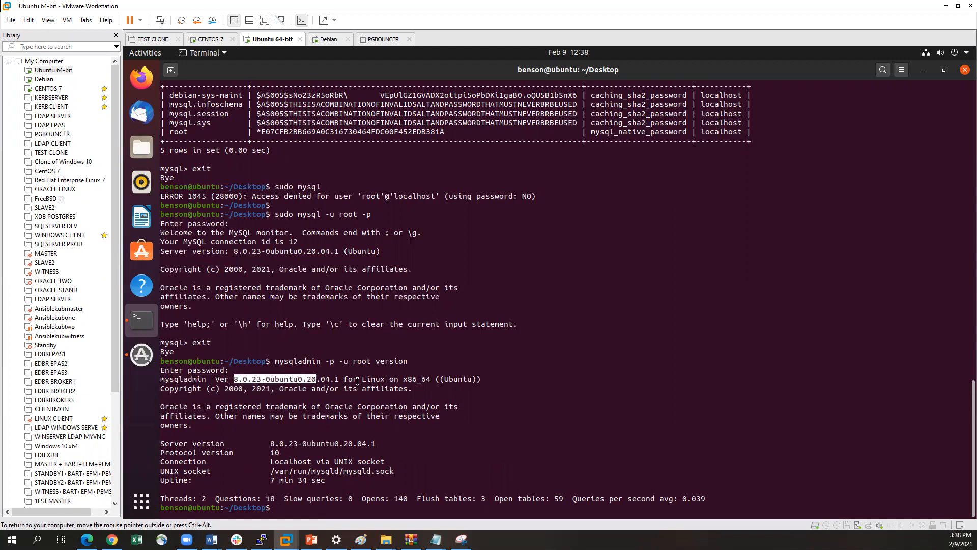
left_click(362, 380)
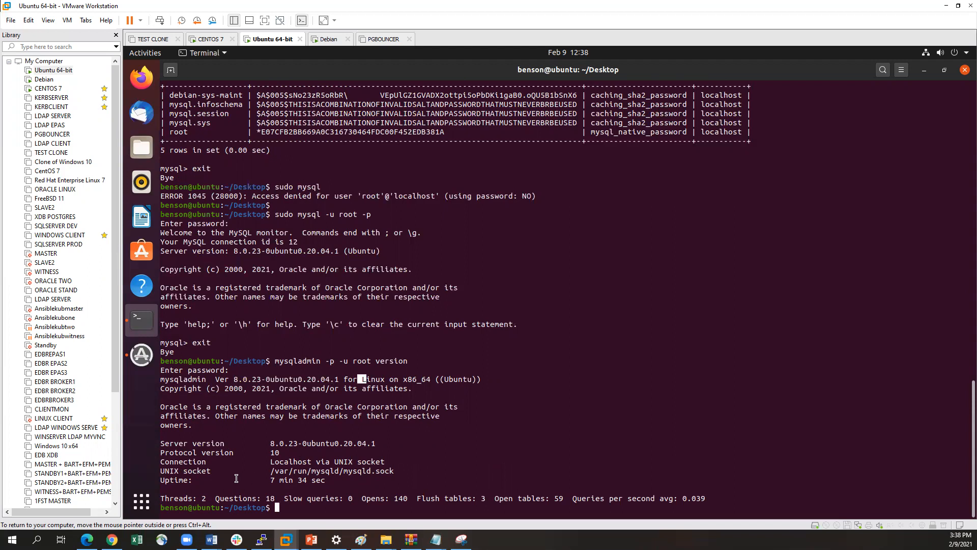
left_click_drag(167, 481, 331, 479)
left_click(332, 480)
key("Return")
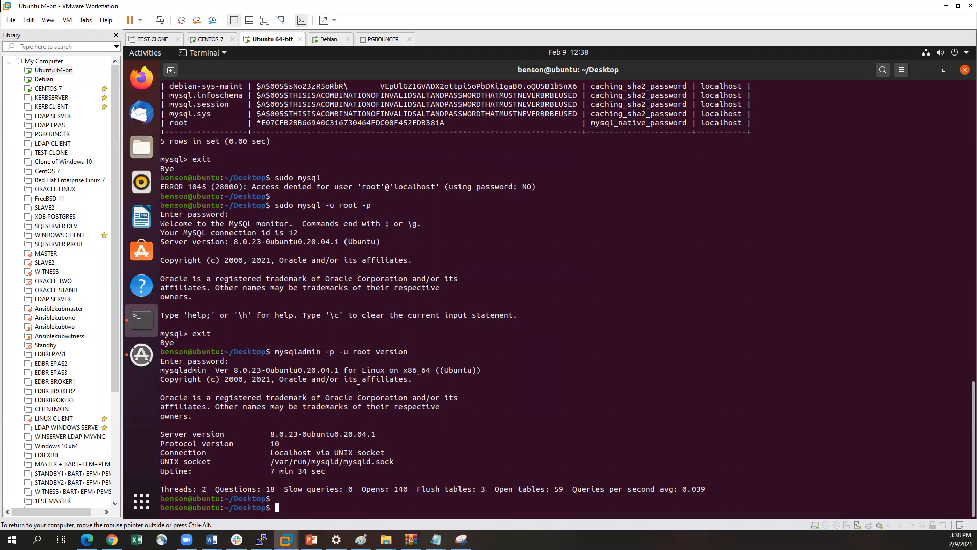
Check the state of the MySQL service with sudo systemctl status mysql.service
type("sudo systemctl status mysql.service")
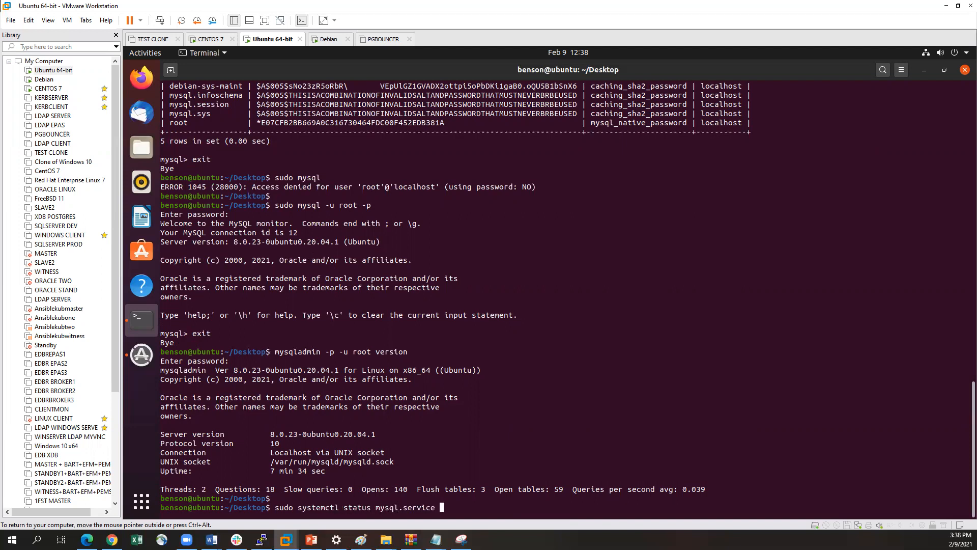
key("Return")
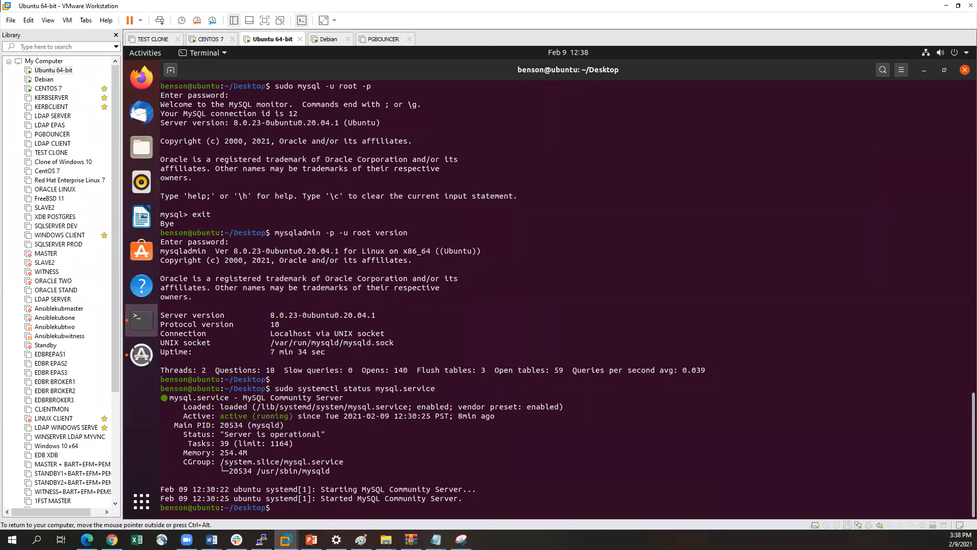
key("Return")
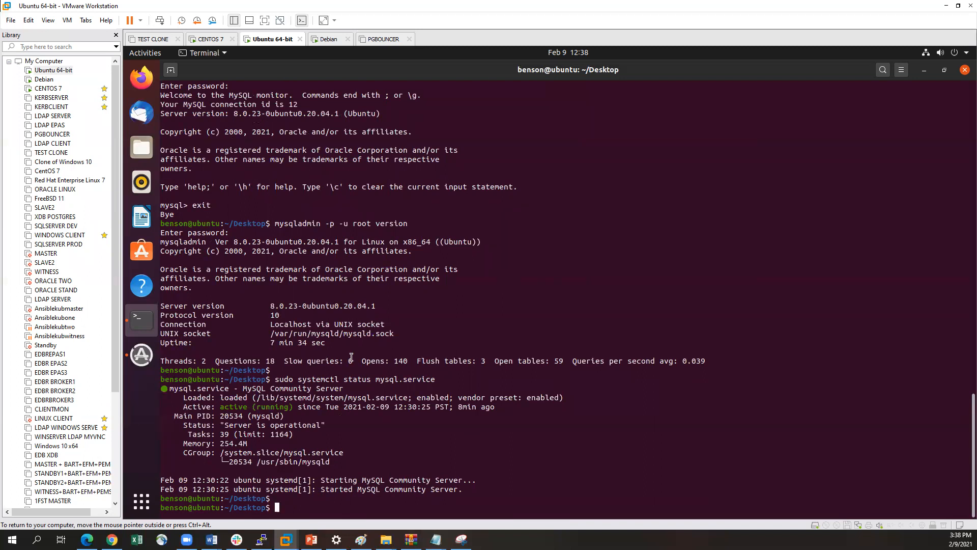
Rerun sudo mysql -u root -p from the command history and enter the MySQL root password
key("Up")
key("Up")
key("Up")
key("Return")
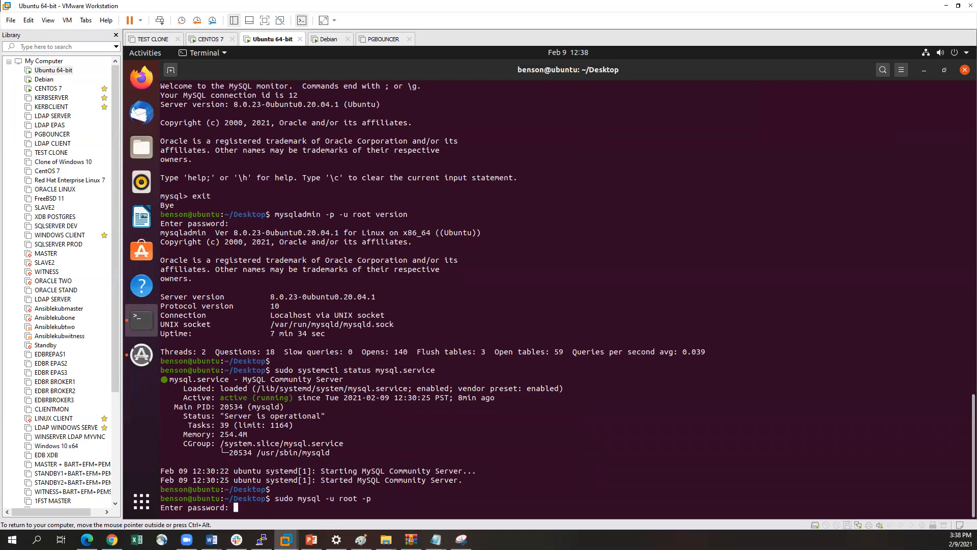
key("Return")
List all databases on the server with show databases;
type("show databases;")
key("Return")
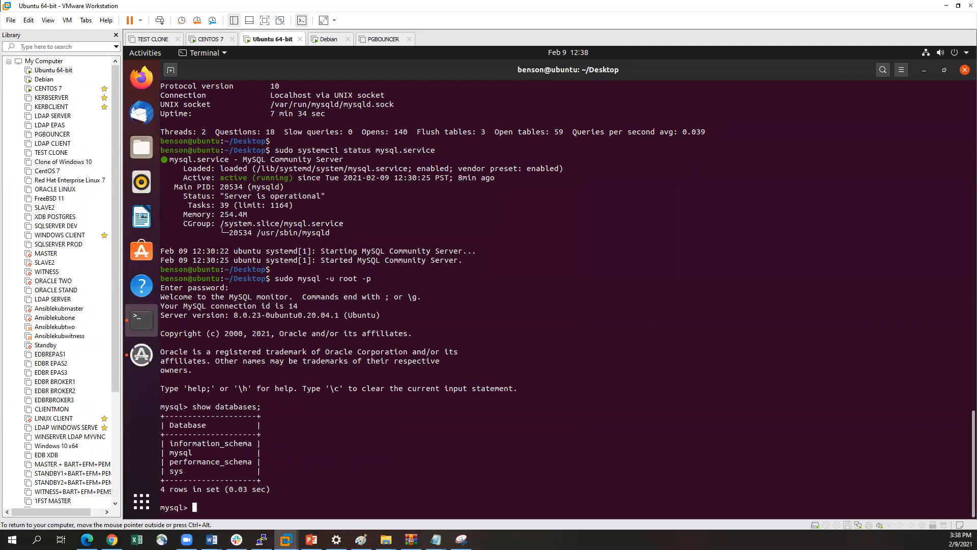
key("ctrl+alt")
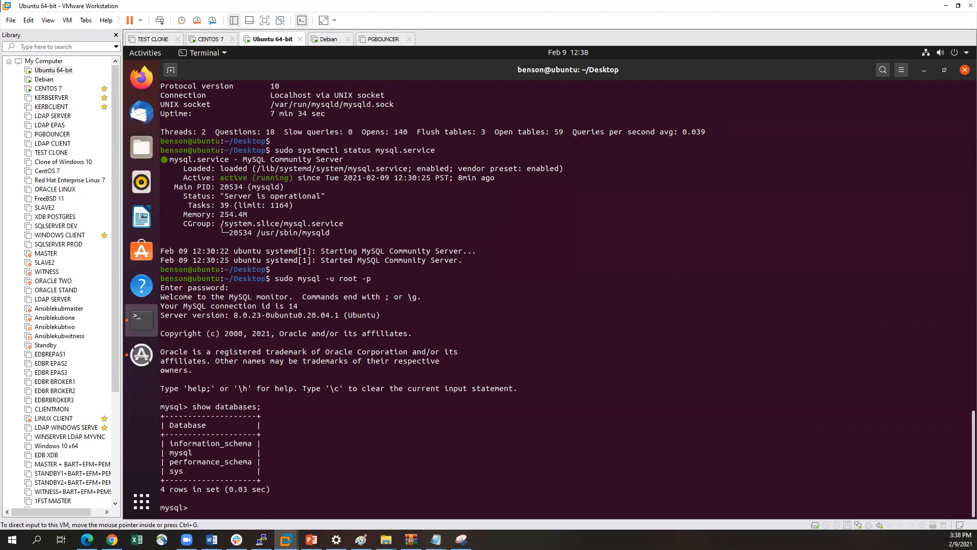
key("alt+Tab")
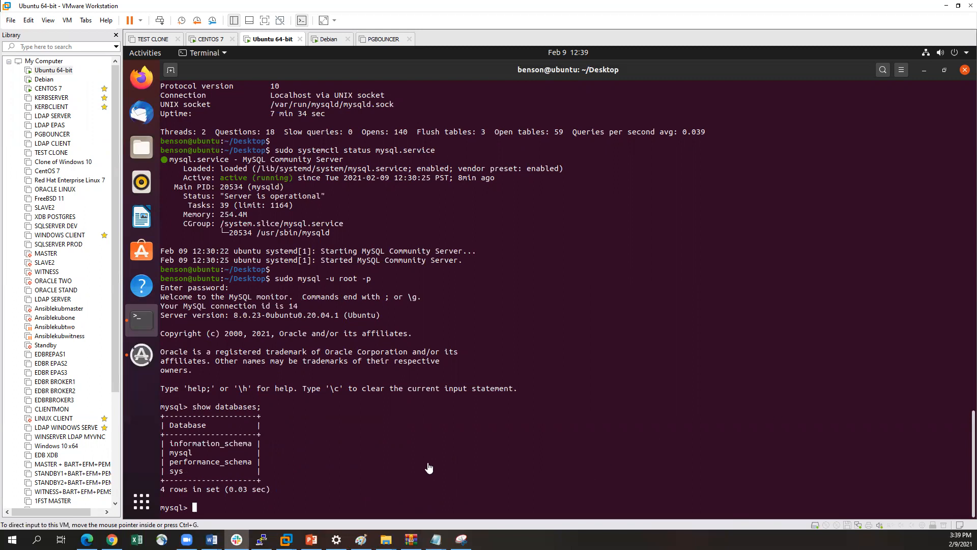
Try to list tables with show tables; before selecting a database
left_click(322, 485)
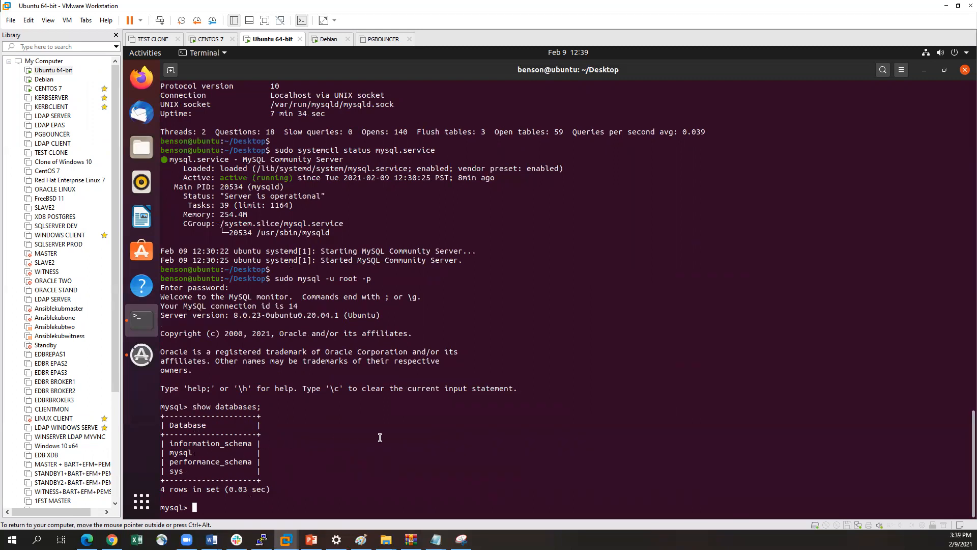
type("show tables;")
key("Return")
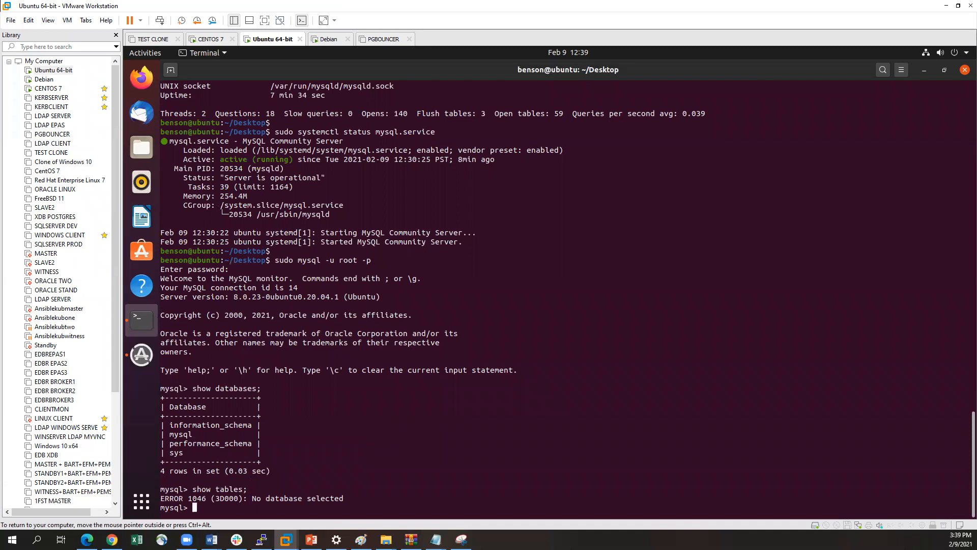
key("Return")
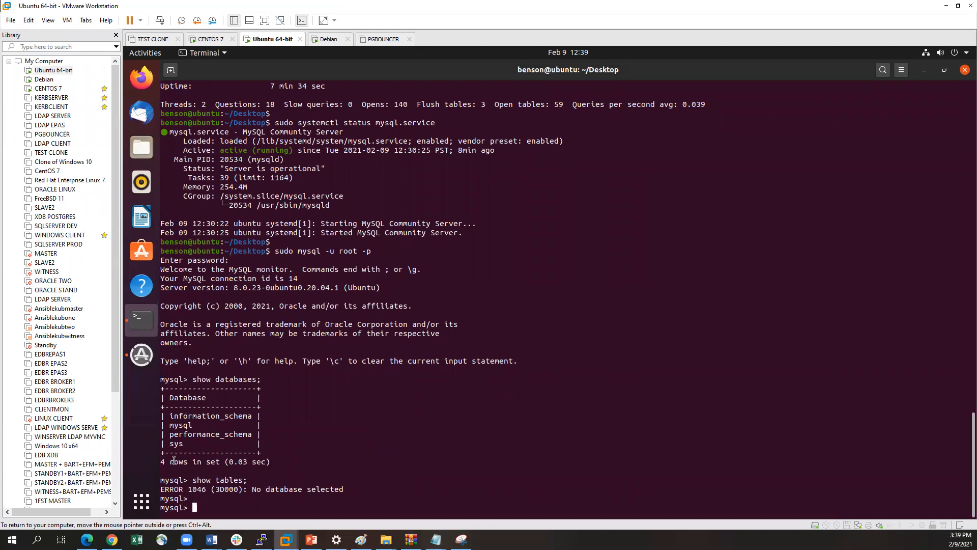
Select the sys database as the current database with the use command
type("use sysy")
key("BackSpace")
key("Return")
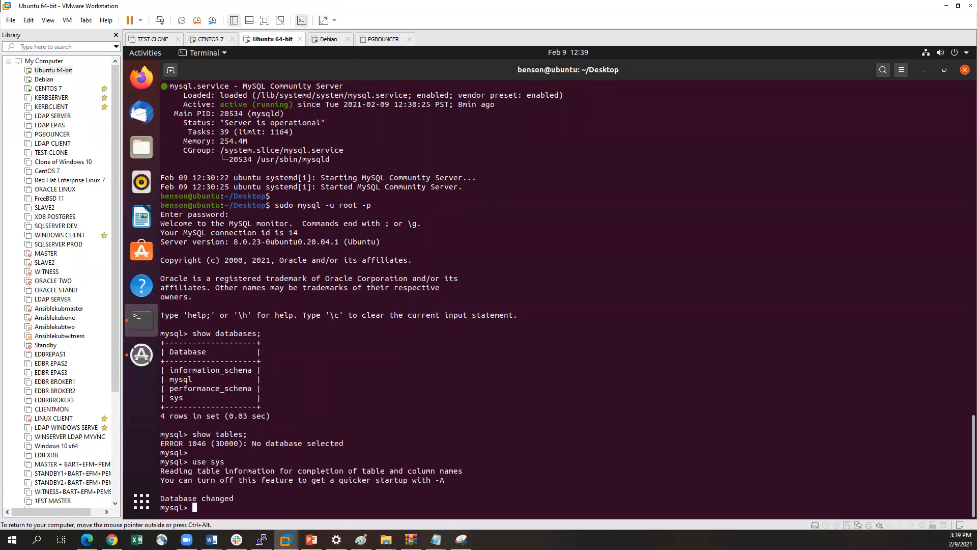
key("Return")
List the tables of the sys database with show tables; and look through the table names
type("show tables;")
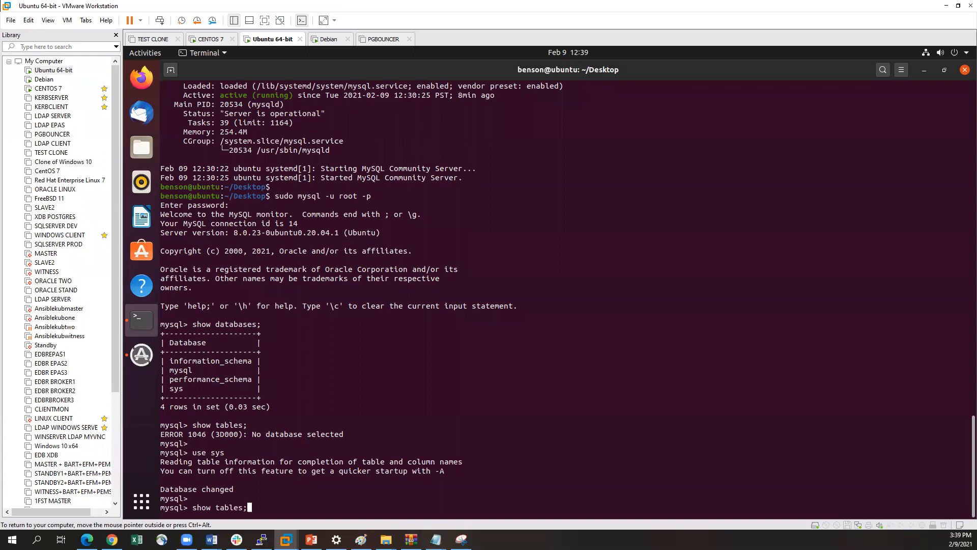
key("Return")
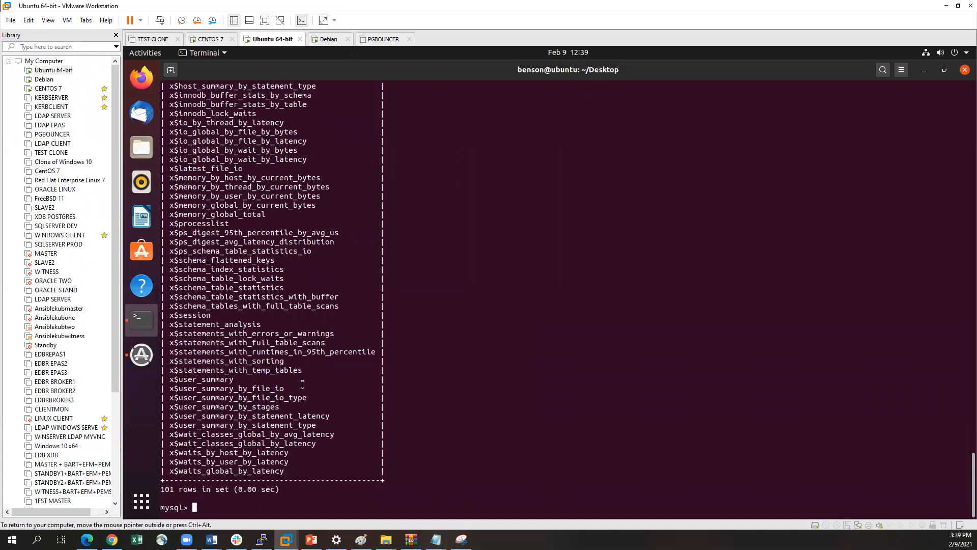
scroll(303, 386, "up", 15)
scroll(303, 385, "up", 10)
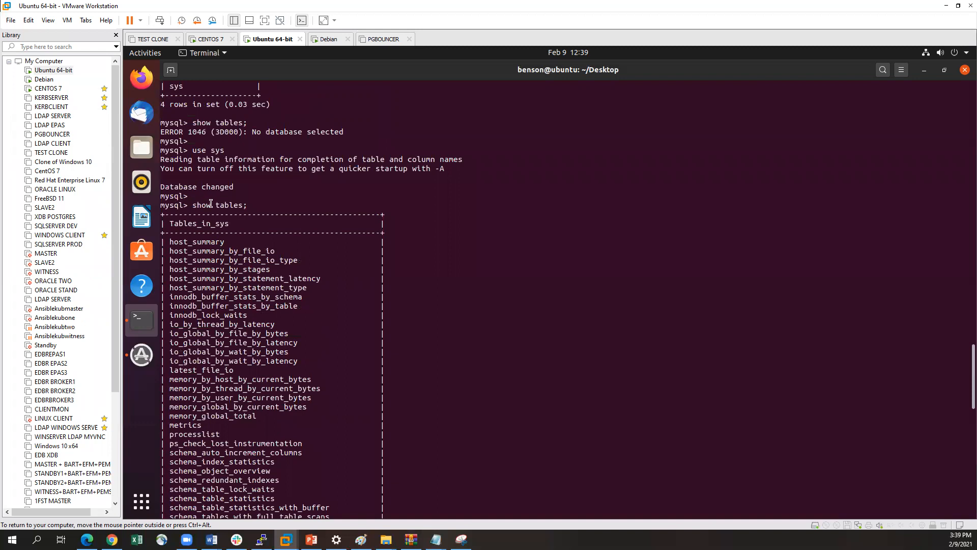
scroll(222, 275, "down", 20)
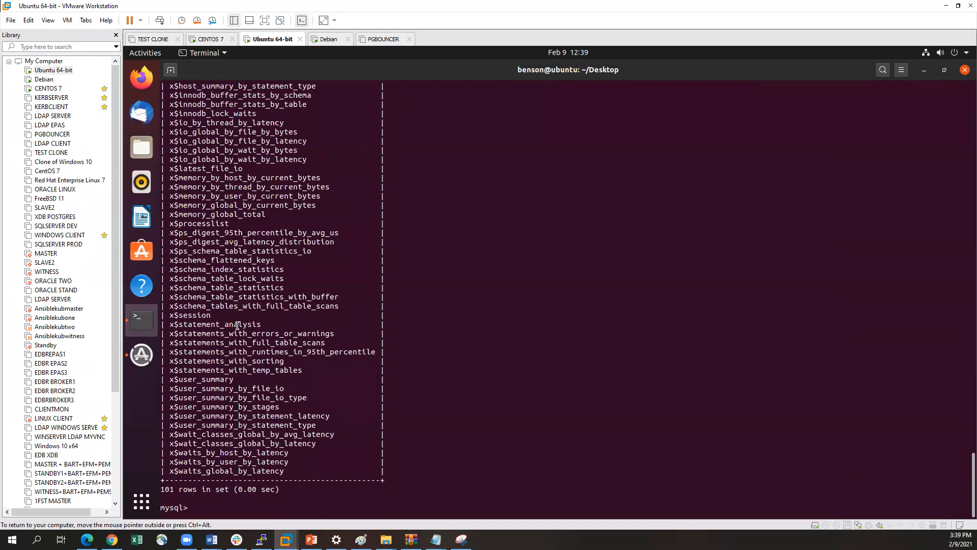
scroll(234, 320, "up", 17)
scroll(243, 324, "down", 17)
scroll(402, 282, "up", 15)
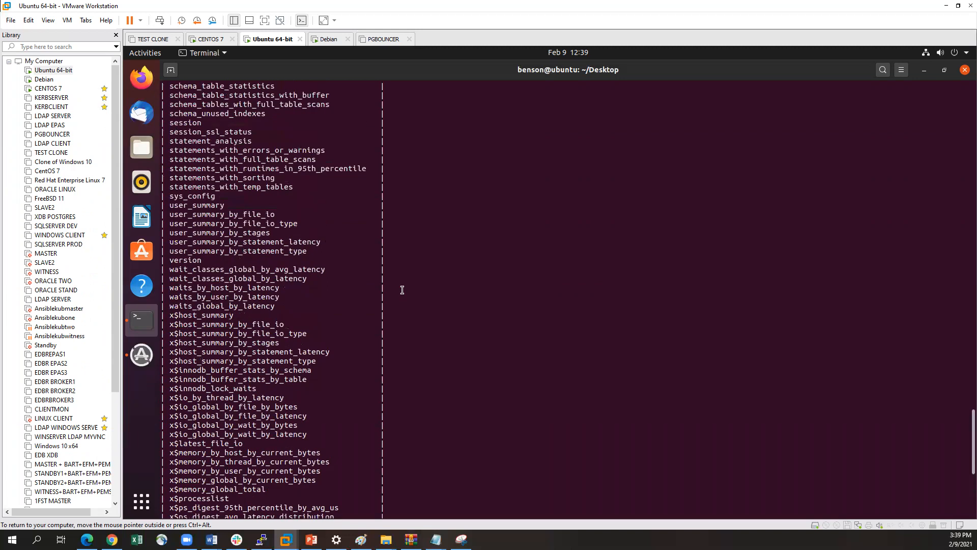
scroll(403, 299, "up", 5)
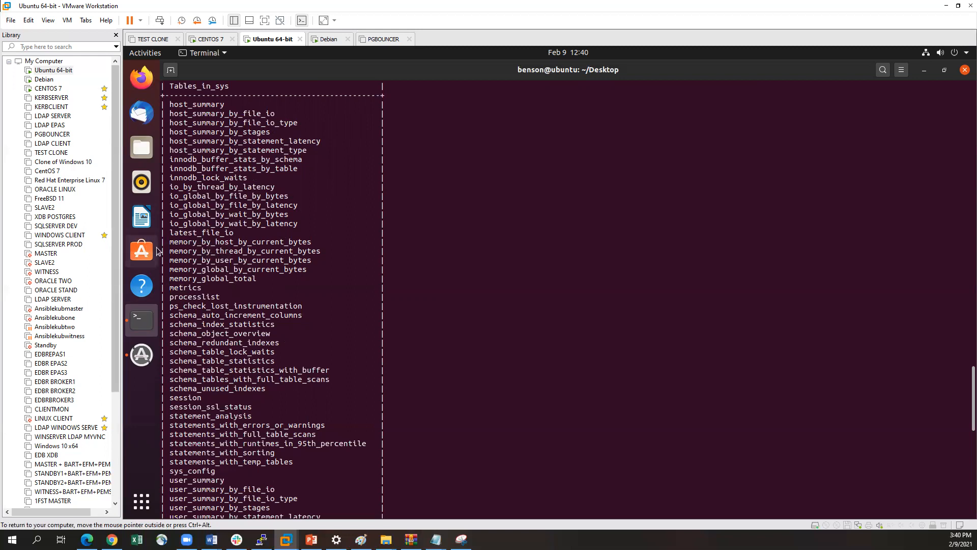
Search Ubuntu Software for "mysql workbench" and open the Mysql Workbench Community page
left_click(142, 255)
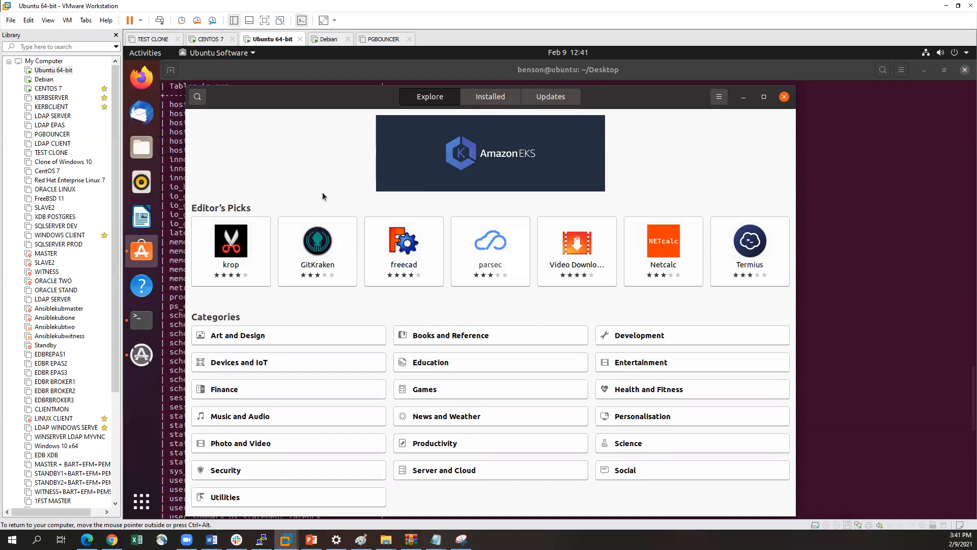
left_click(198, 98)
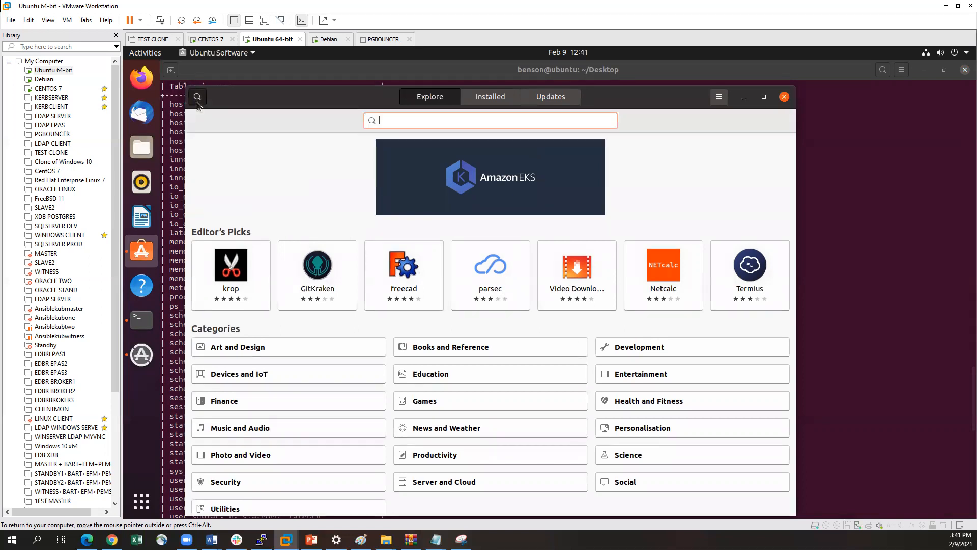
type("mysql workbench")
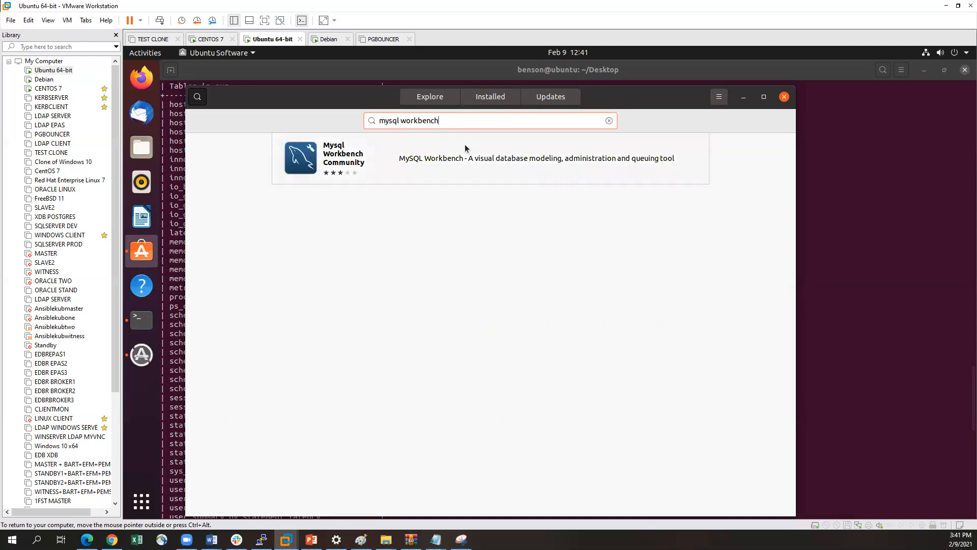
left_click(400, 160)
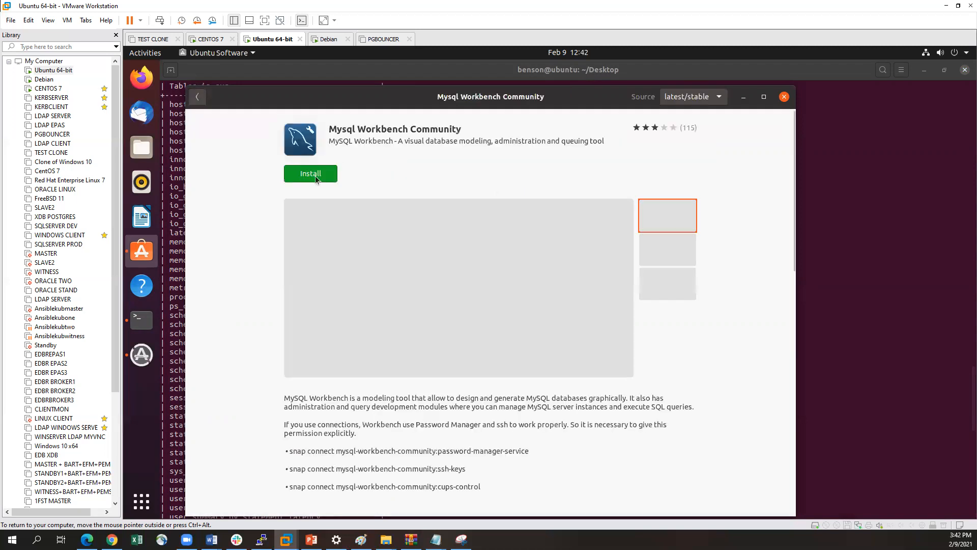
Install Mysql Workbench Community, authenticating with the account password, and close Ubuntu Software once the installation is done
left_click(317, 177)
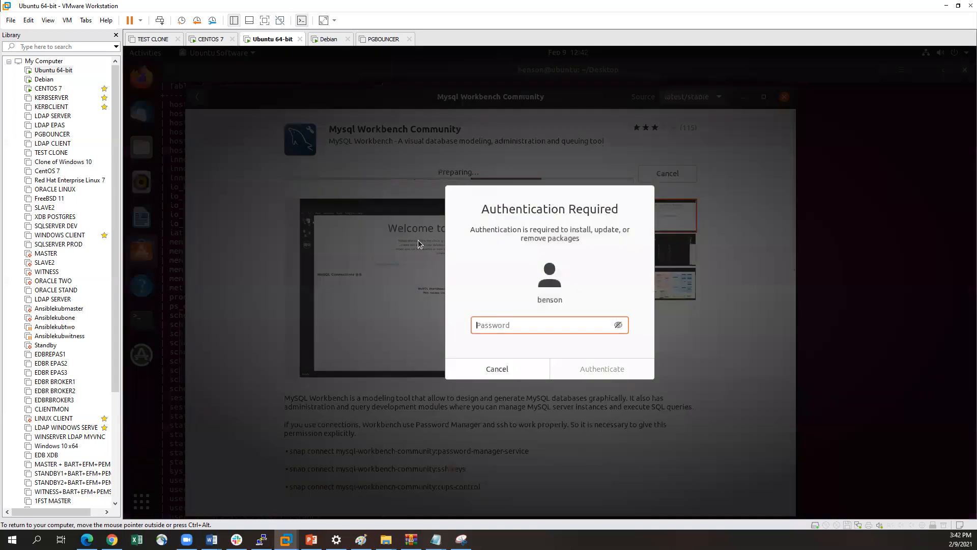
type("*********")
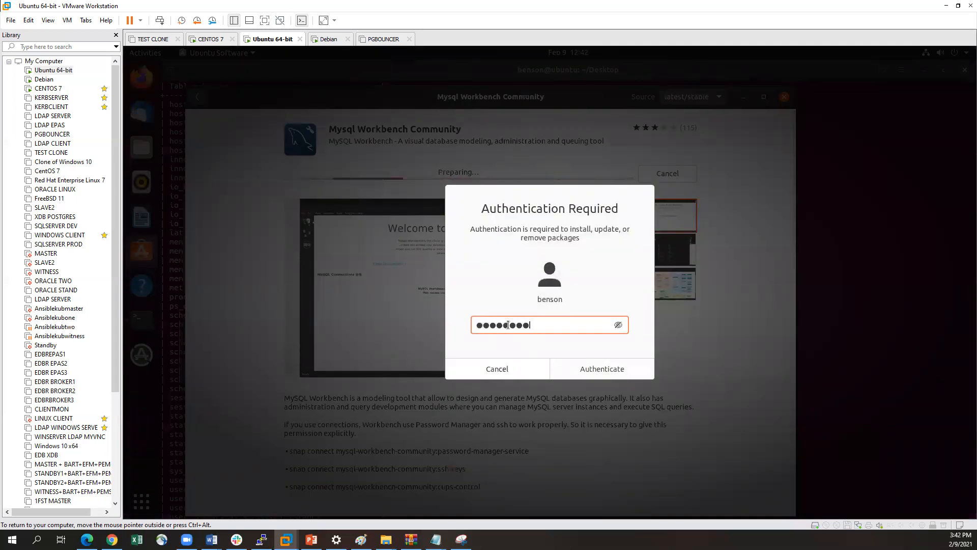
key("Return")
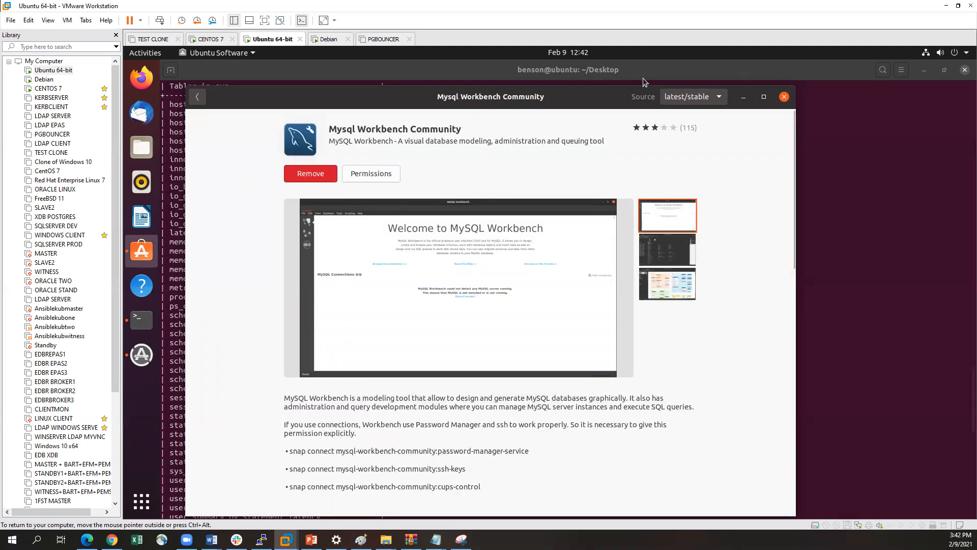
left_click(784, 97)
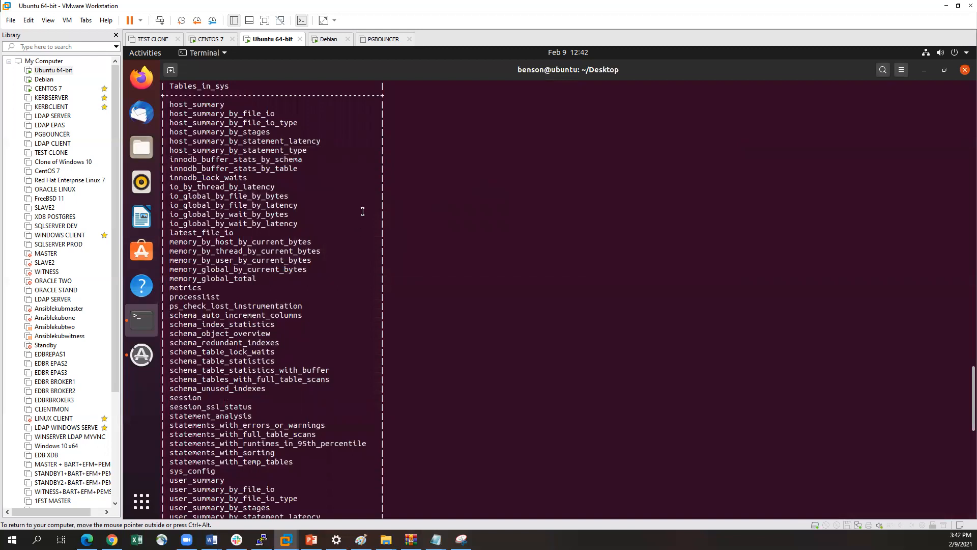
Launch MySQL Workbench and try to connect to Local instance 3306 as root
left_click(141, 501)
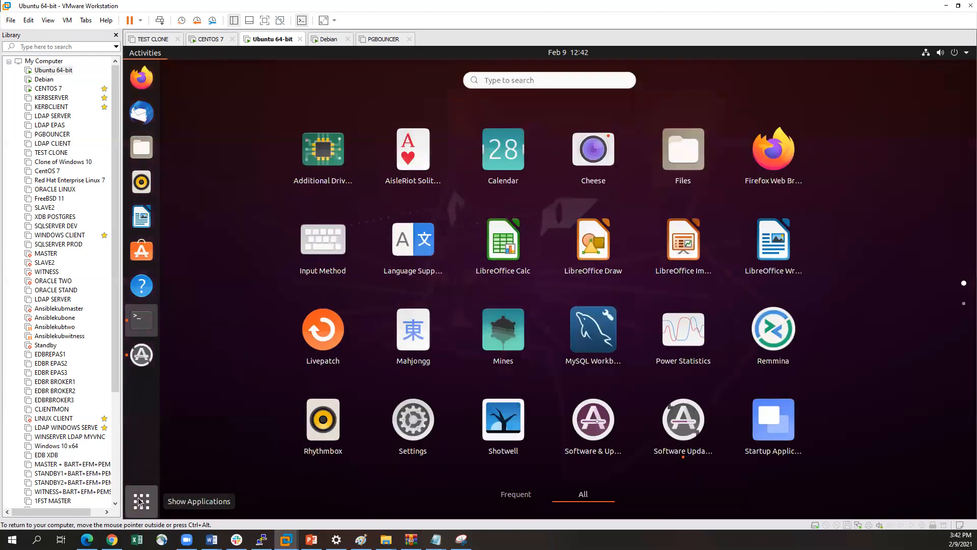
left_click(592, 333)
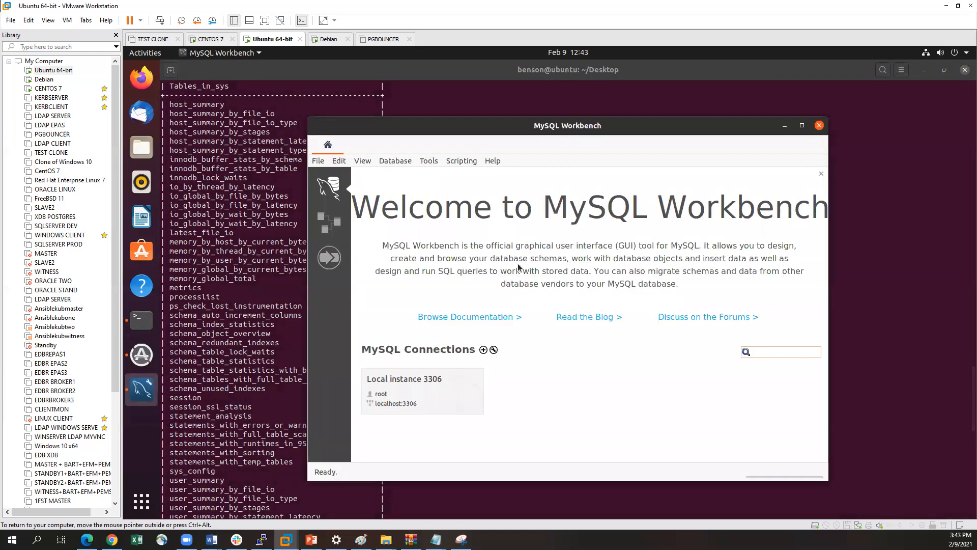
left_click_drag(486, 133, 463, 128)
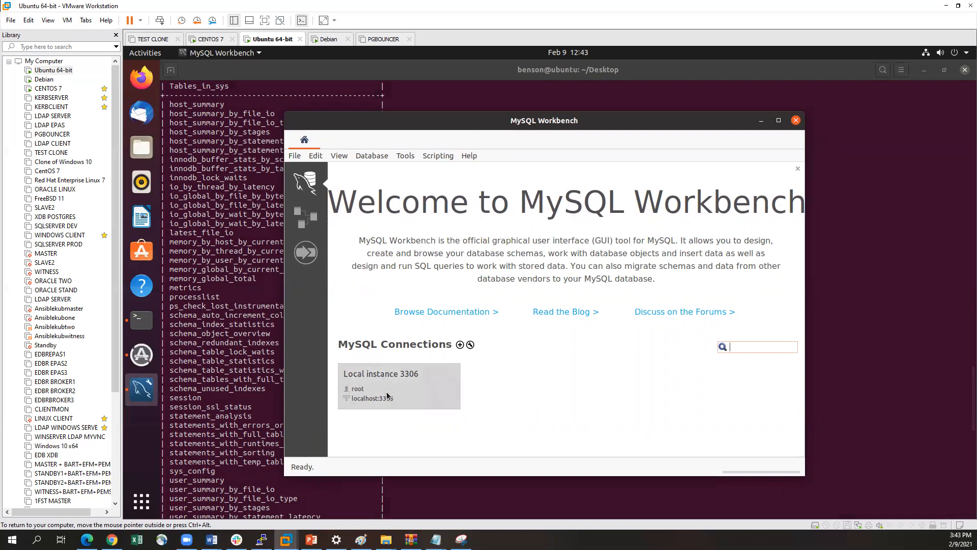
left_click(407, 380)
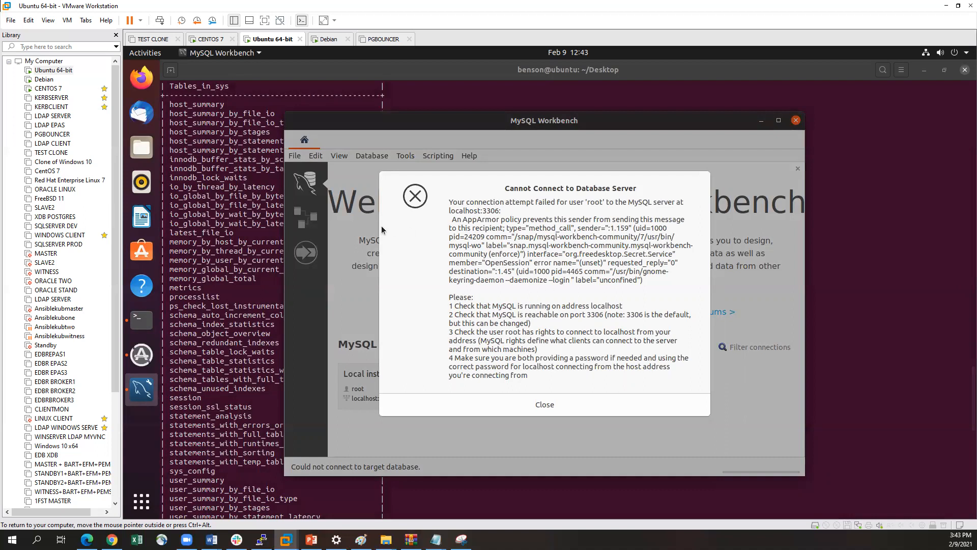
left_click_drag(520, 175, 503, 170)
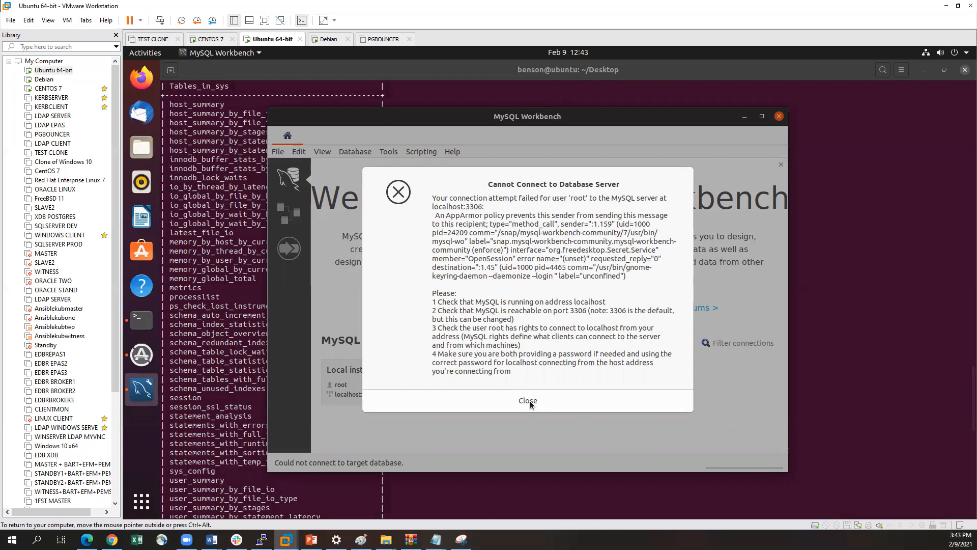
left_click(489, 396)
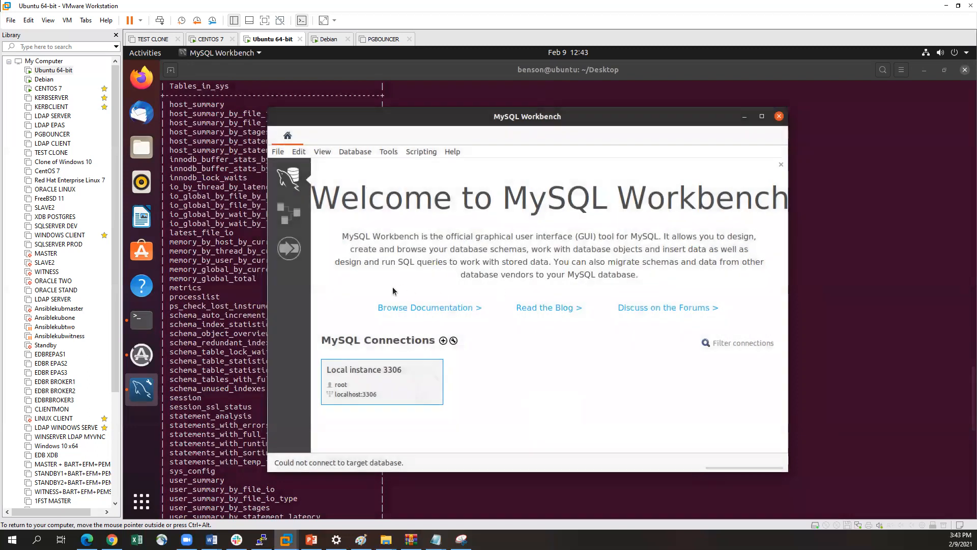
Try to set up a new connection named Test Connection and store its root password in the keychain, and close MySQL Workbench
left_click(443, 341)
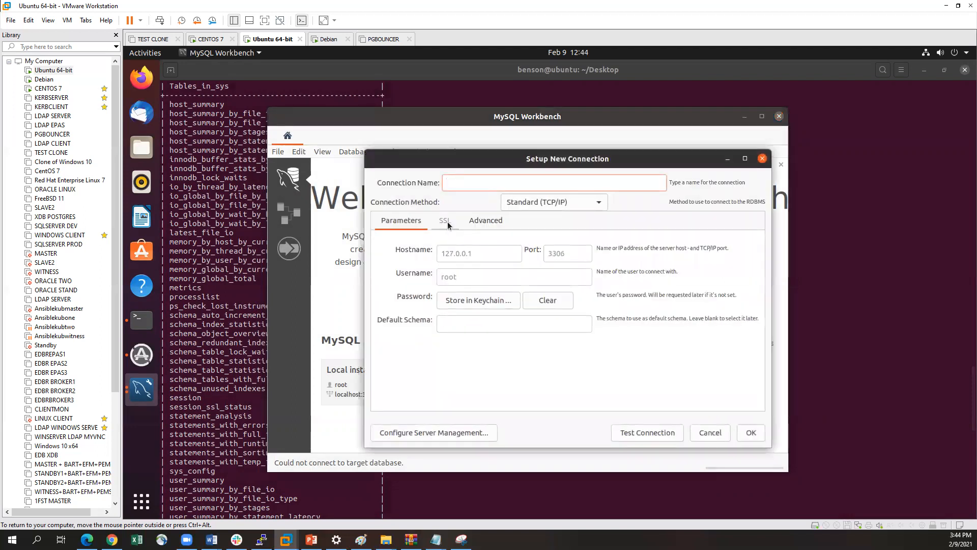
type("Test Connection")
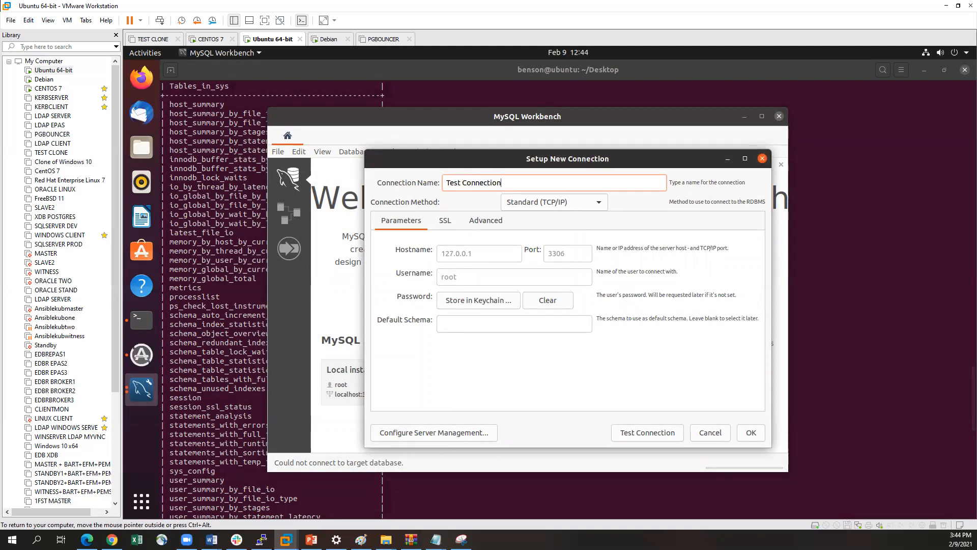
left_click(478, 254)
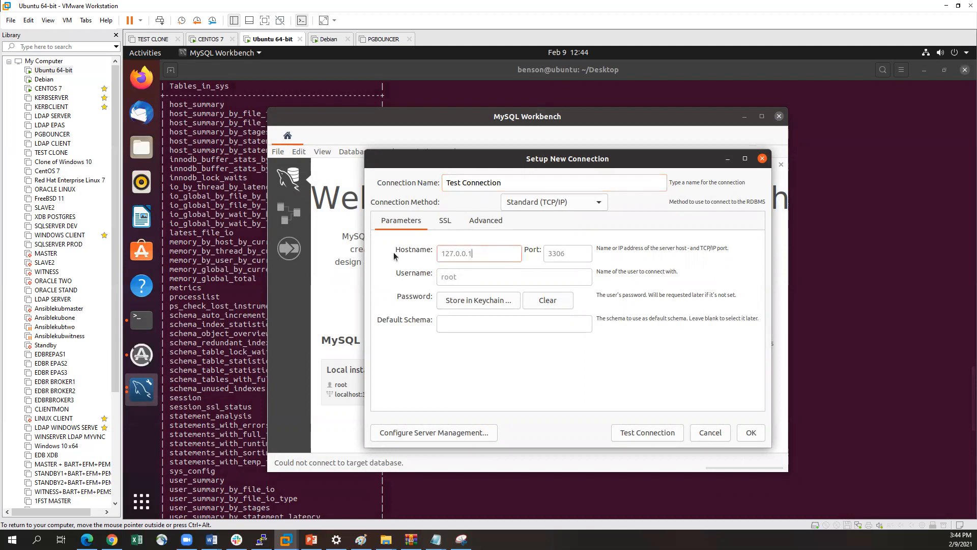
left_click(476, 305)
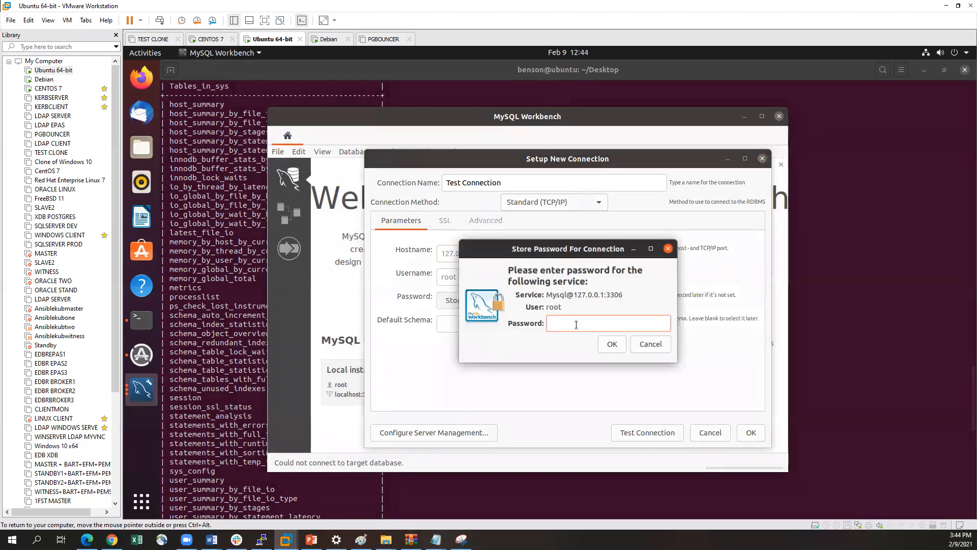
type("••••••••")
left_click(616, 344)
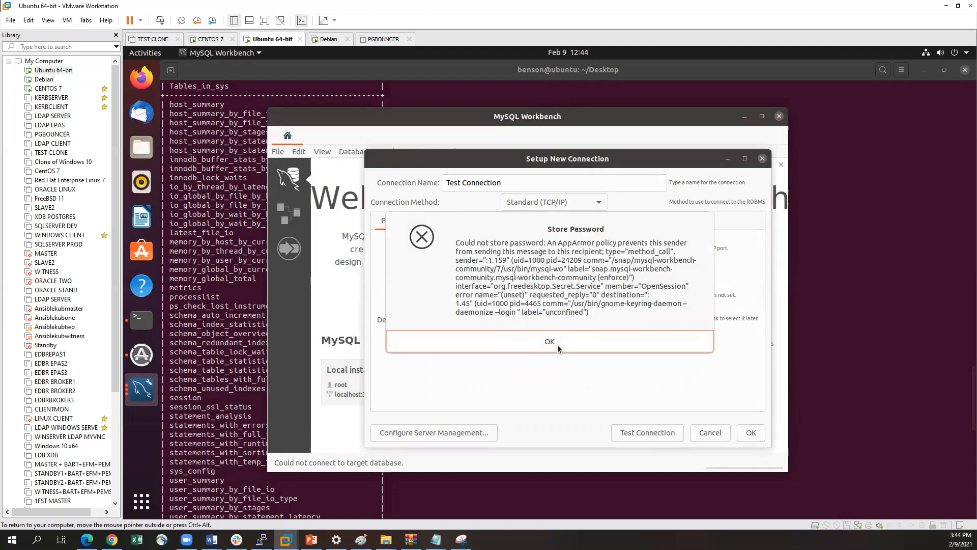
left_click(558, 343)
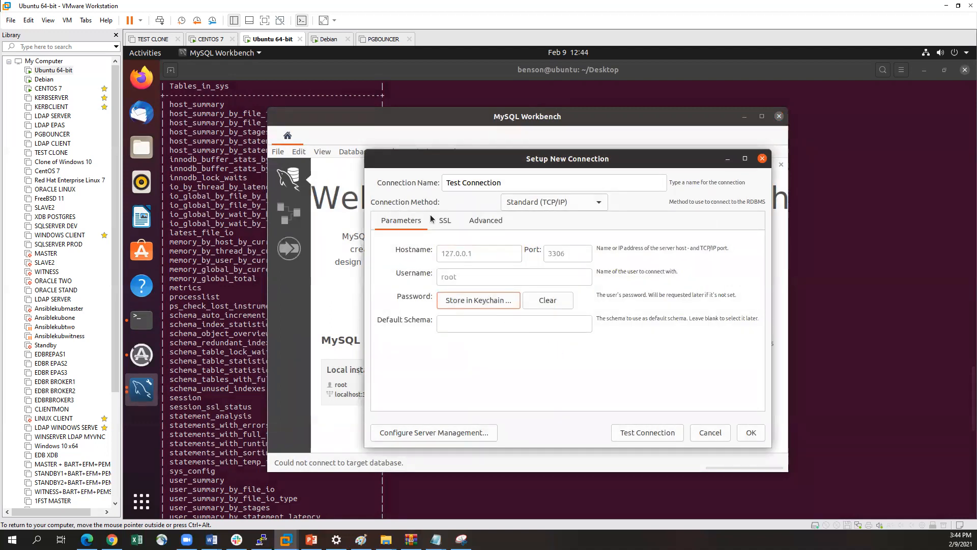
left_click(762, 159)
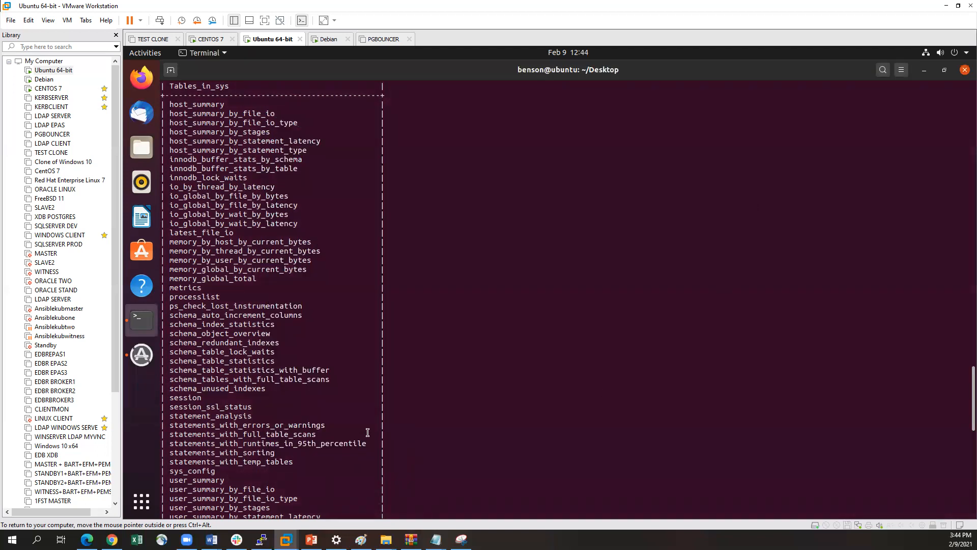
Exit the MySQL client in the terminal and clear the screen
scroll(368, 432, "down", 15)
type("exi")
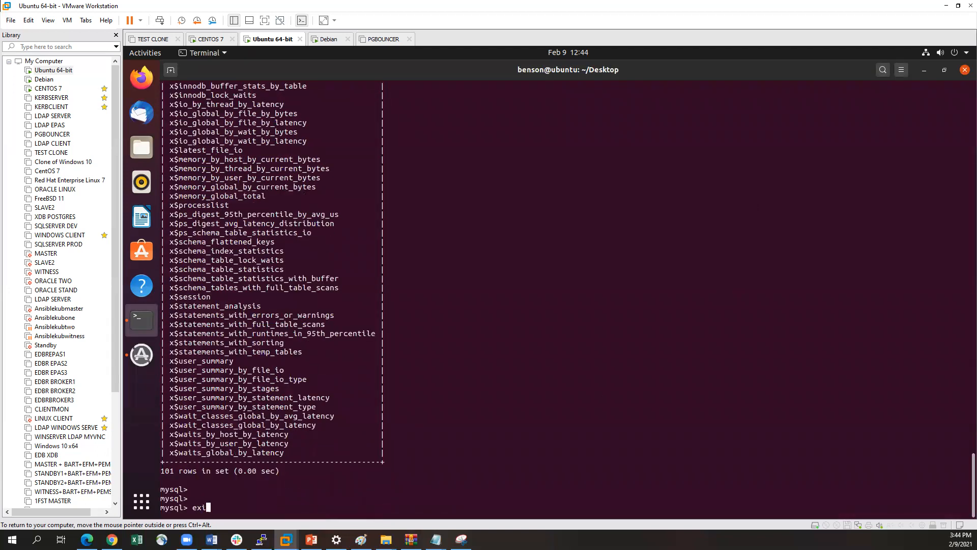
type("t")
key("Return")
type("clea")
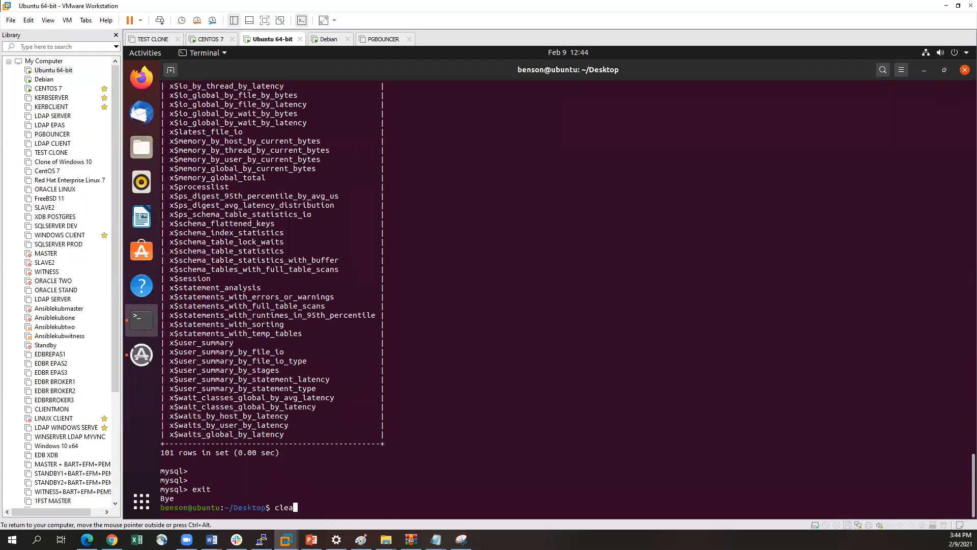
type("r")
key("Return")
key("Return")
key("Return")
Paste and run sudo snap connect mysql-workbench-community:password-manager-service :password-manager-service in the terminal
key("ctrl+alt")
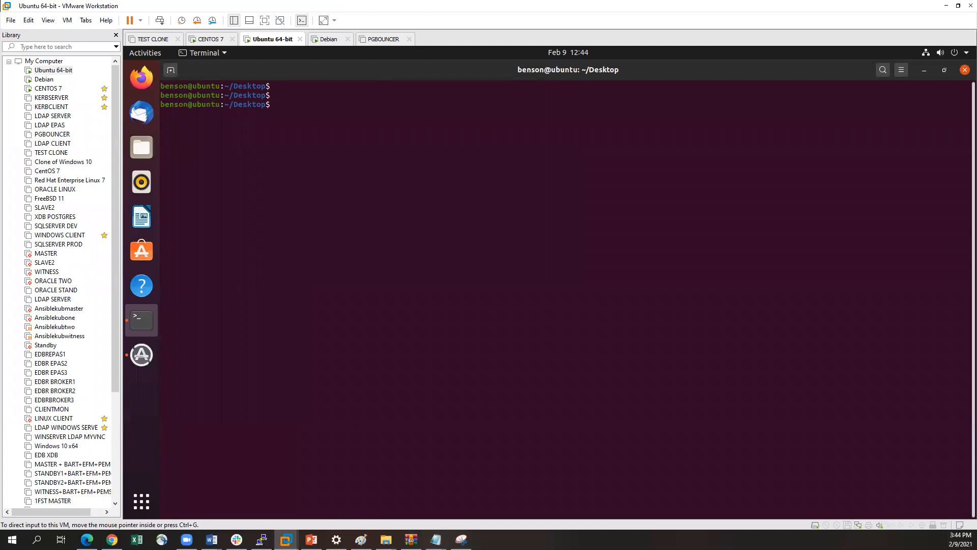
key("alt+Tab")
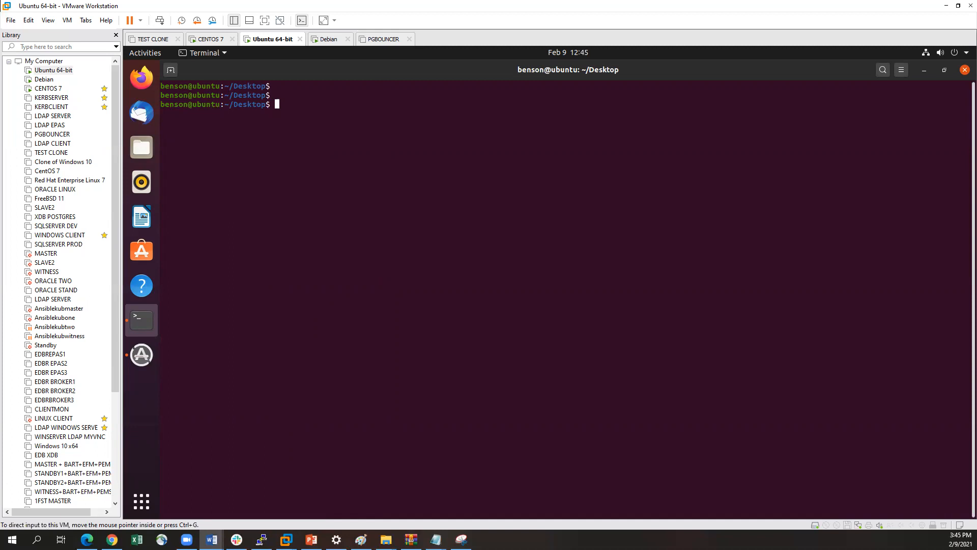
right_click(338, 116)
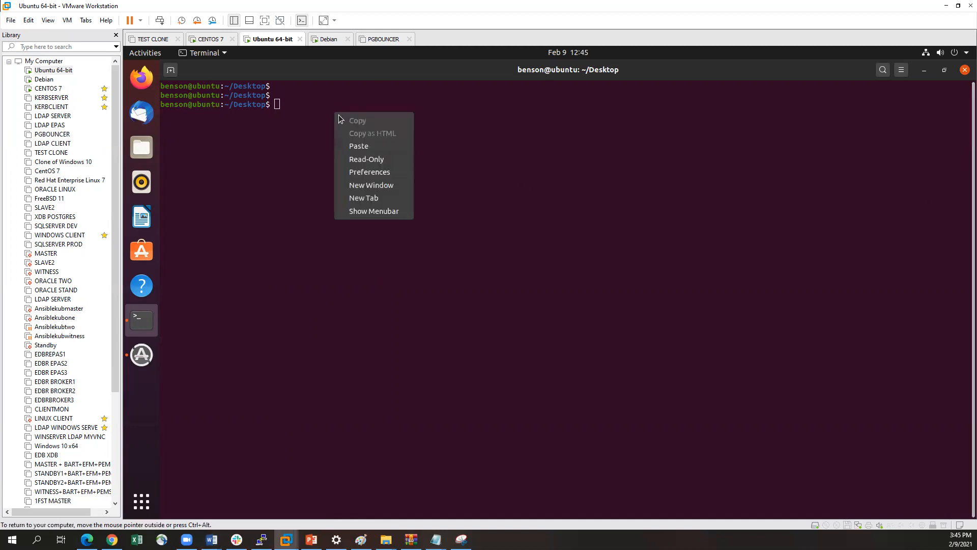
left_click(366, 147)
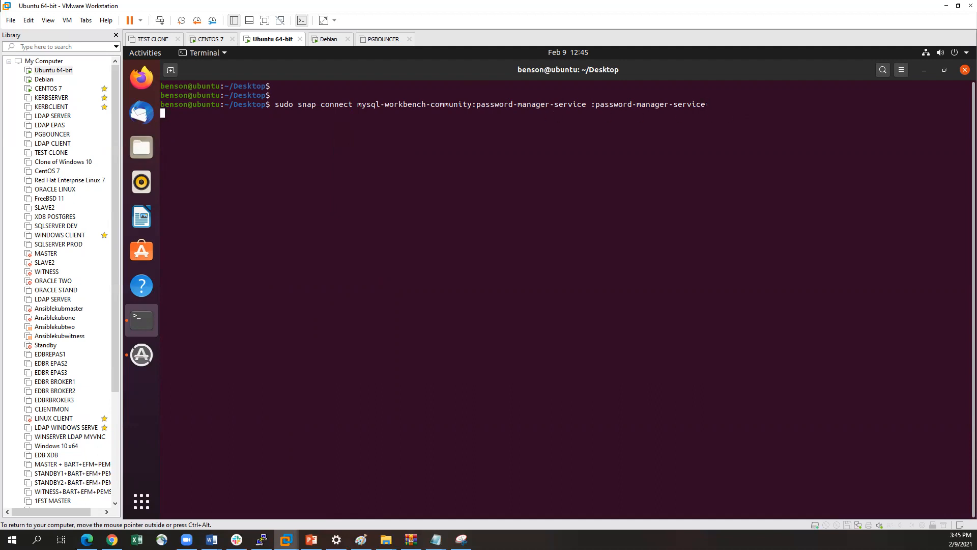
key("Return")
Relaunch MySQL Workbench and connect to Local instance 3306 with the root password
left_click(142, 502)
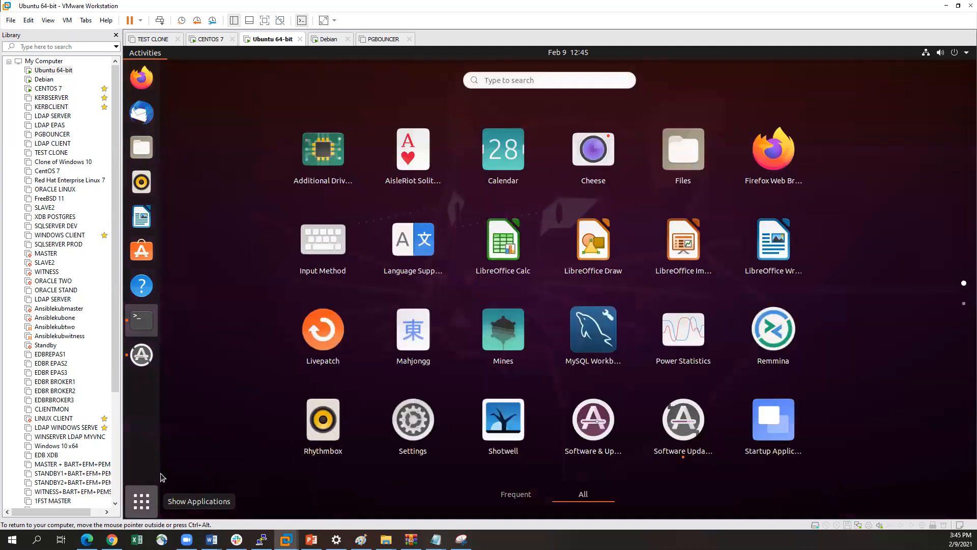
left_click(591, 332)
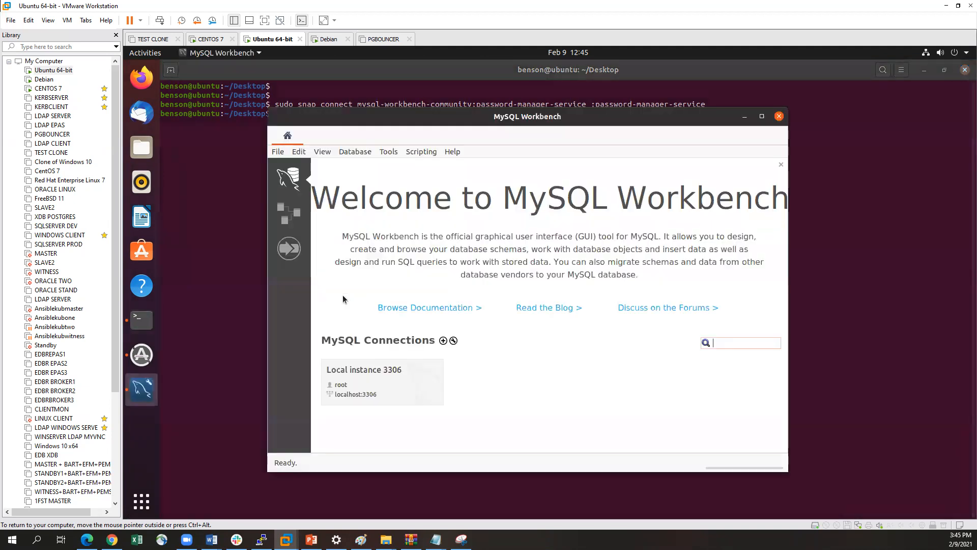
left_click(368, 384)
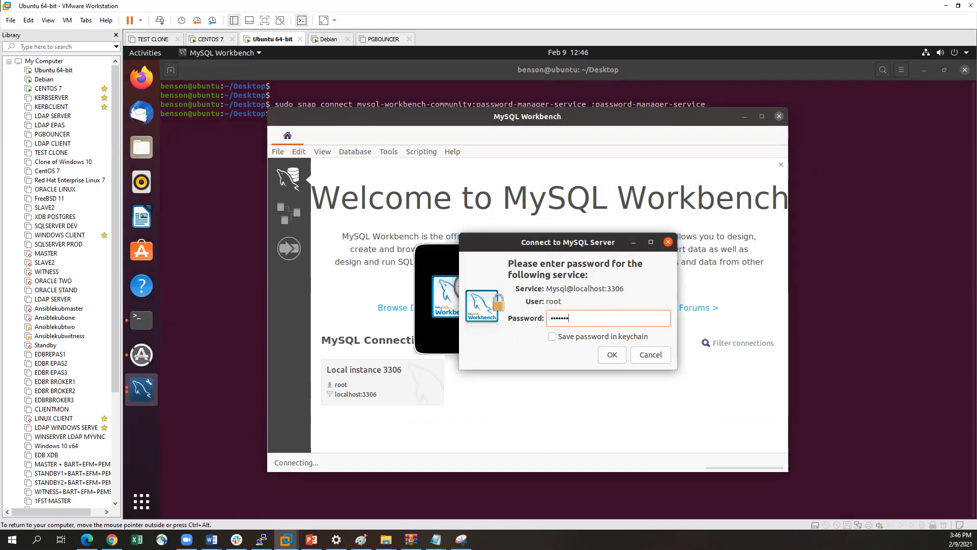
key("Return")
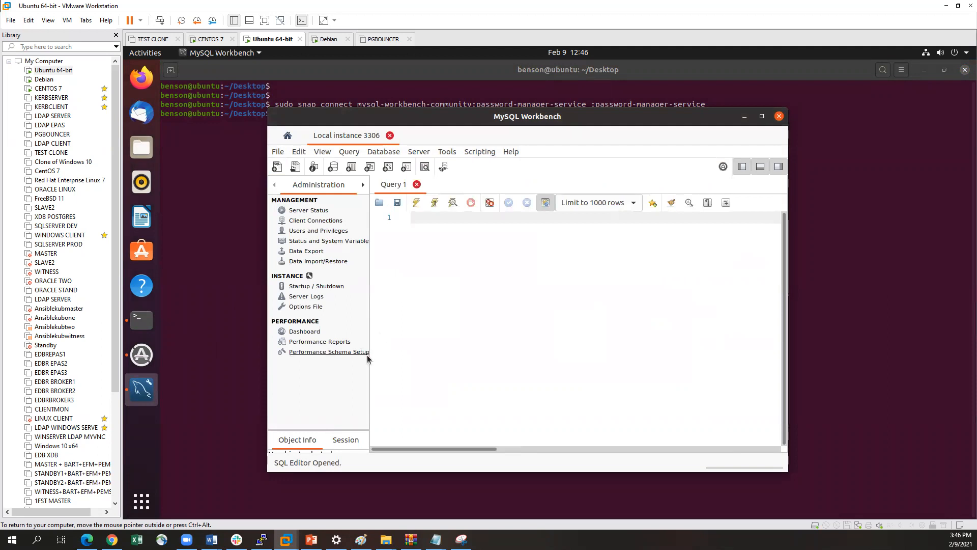
View the Server Status page, widening the navigation sidebar and the Workbench window so all its content fits
left_click_drag(369, 356, 392, 356)
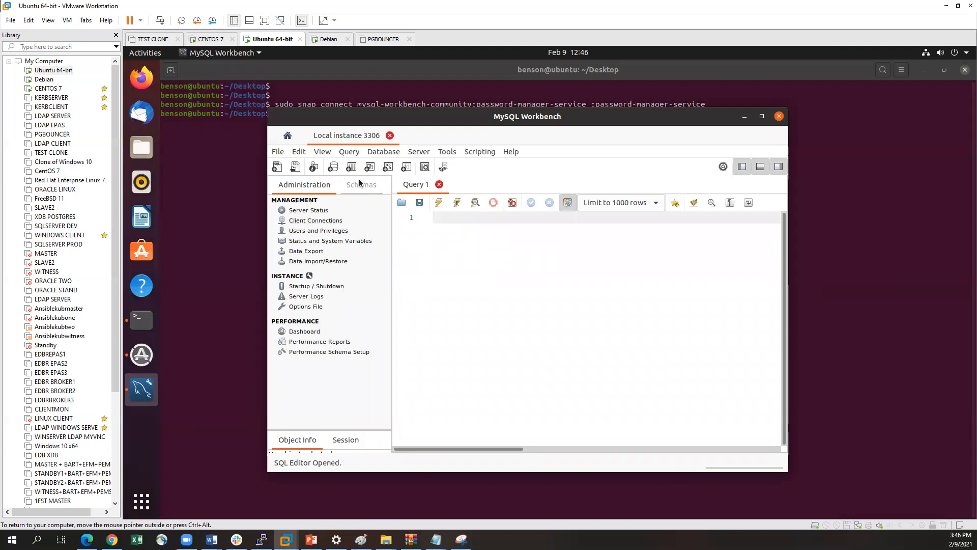
left_click(310, 210)
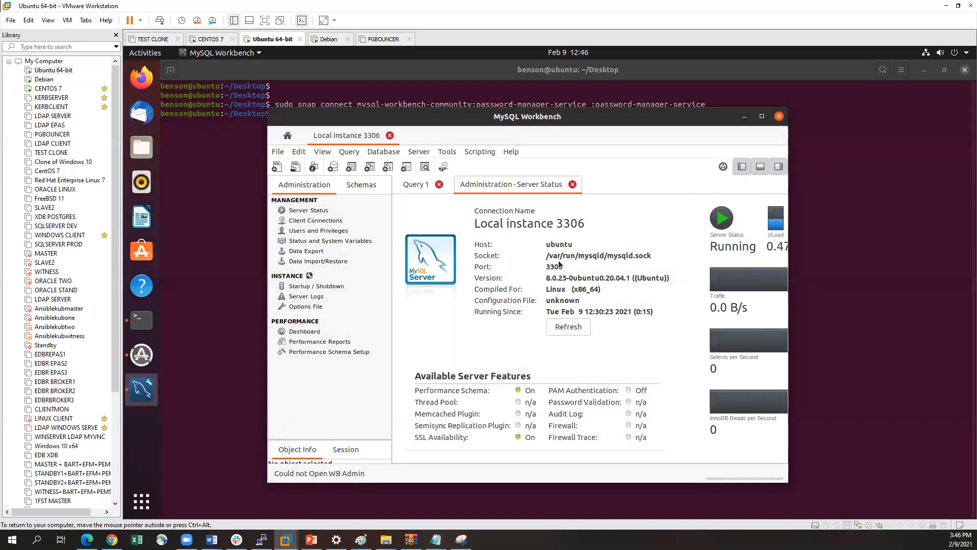
left_click_drag(788, 270, 930, 261)
left_click_drag(444, 118, 375, 116)
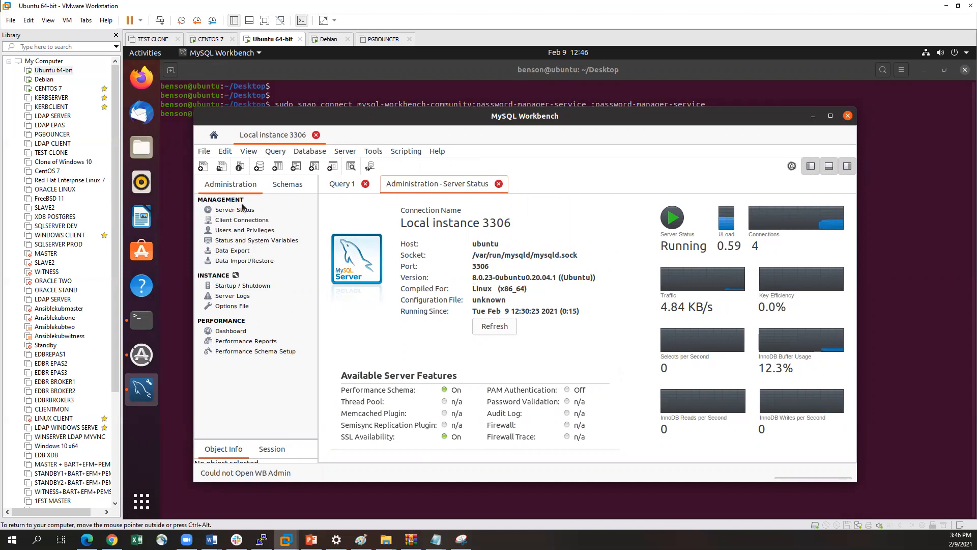
Examine the performance Dashboard and open the Client Connections list of the local instance
left_click(229, 331)
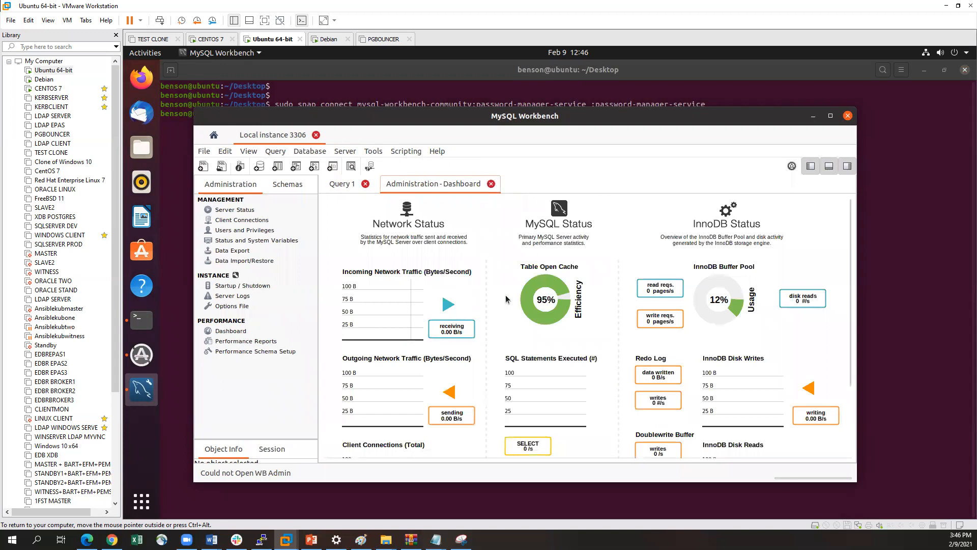
left_click_drag(851, 317, 836, 288)
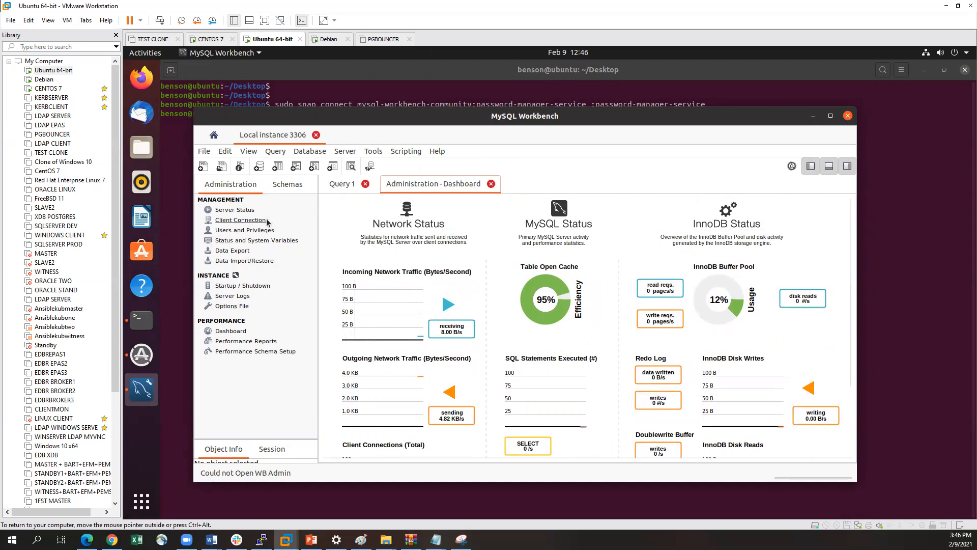
left_click(233, 222)
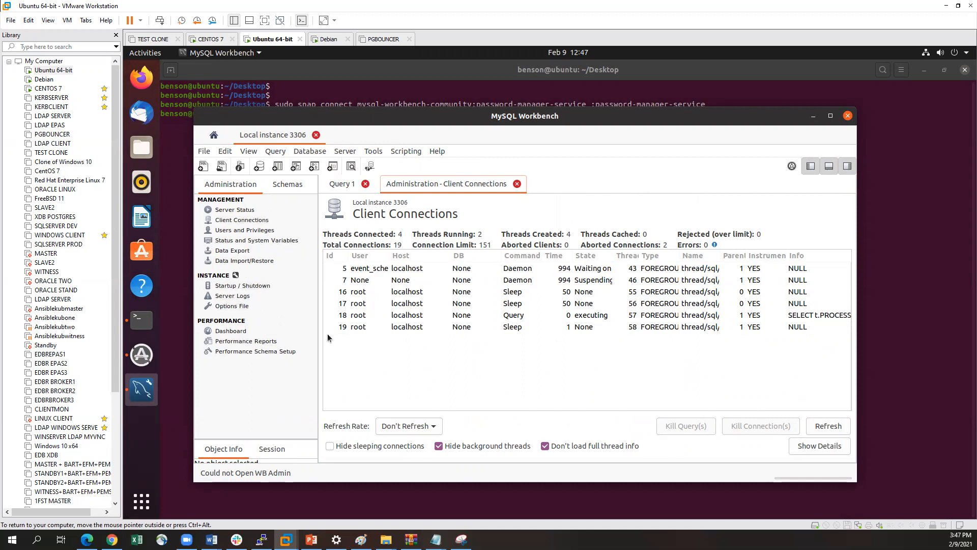
Browse the sys schema's tables and expand sys_config to inspect its structure, including its indexes
left_click(287, 186)
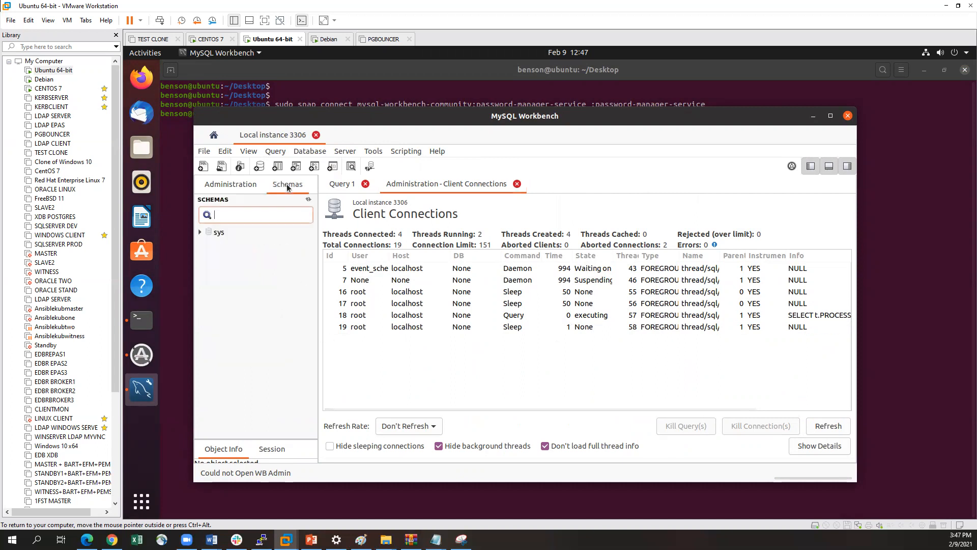
left_click(200, 233)
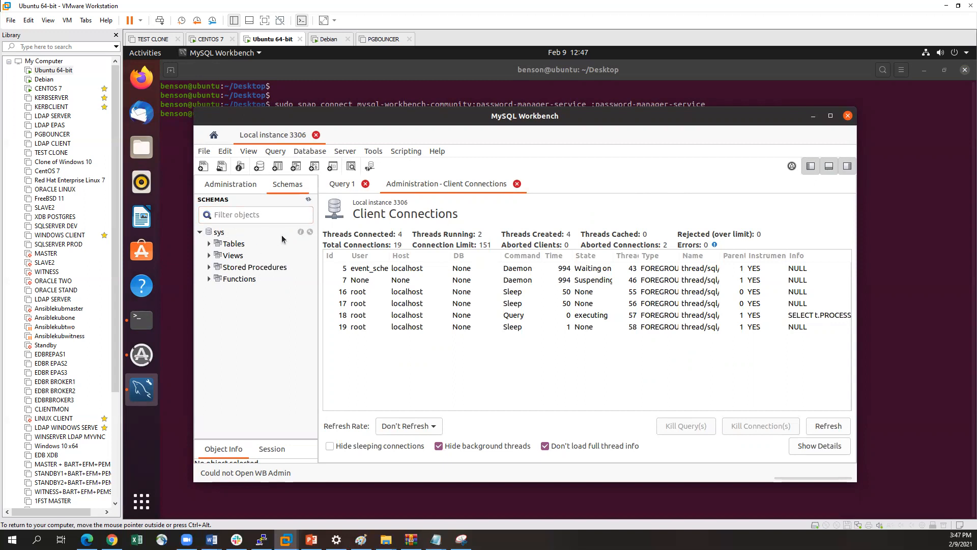
left_click(209, 244)
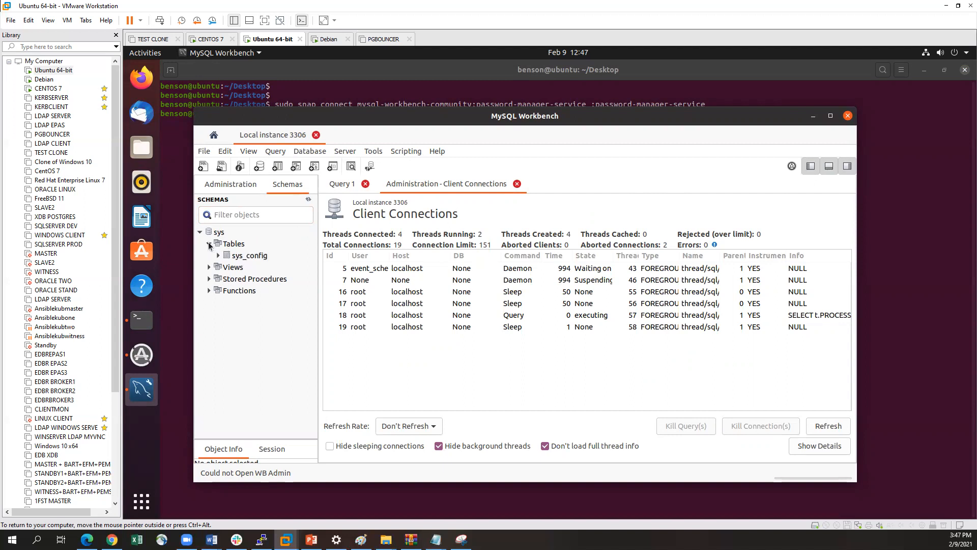
left_click(218, 256)
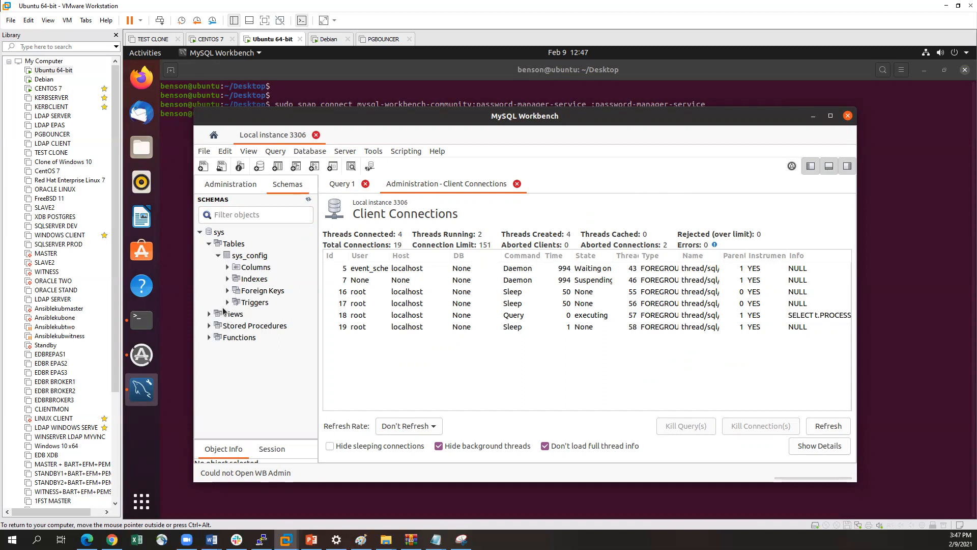
left_click(228, 279)
left_click(227, 279)
Look through the views and stored procedures of the sys schema, then collapse its object groups
left_click(208, 314)
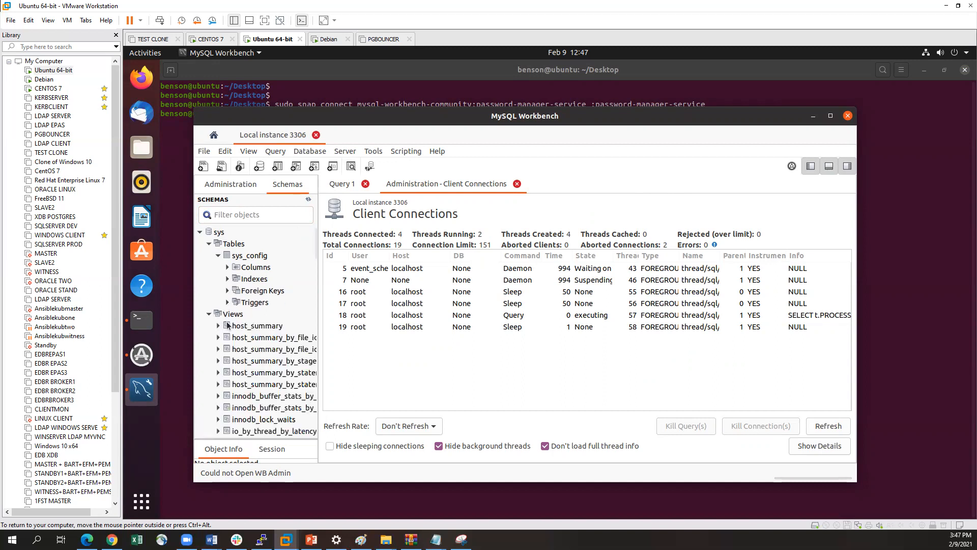
scroll(285, 329, "down", 7)
scroll(284, 329, "down", 20)
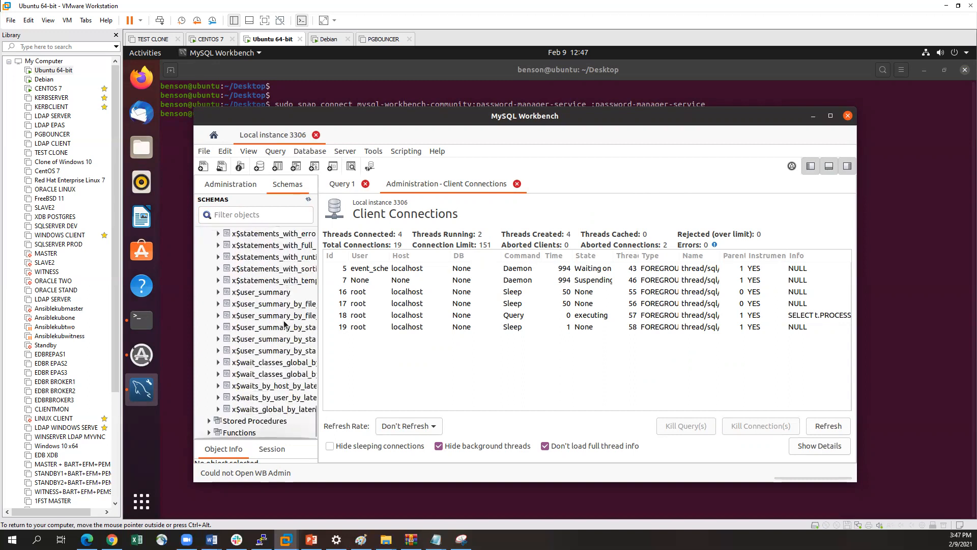
left_click(209, 421)
scroll(232, 397, "down", 9)
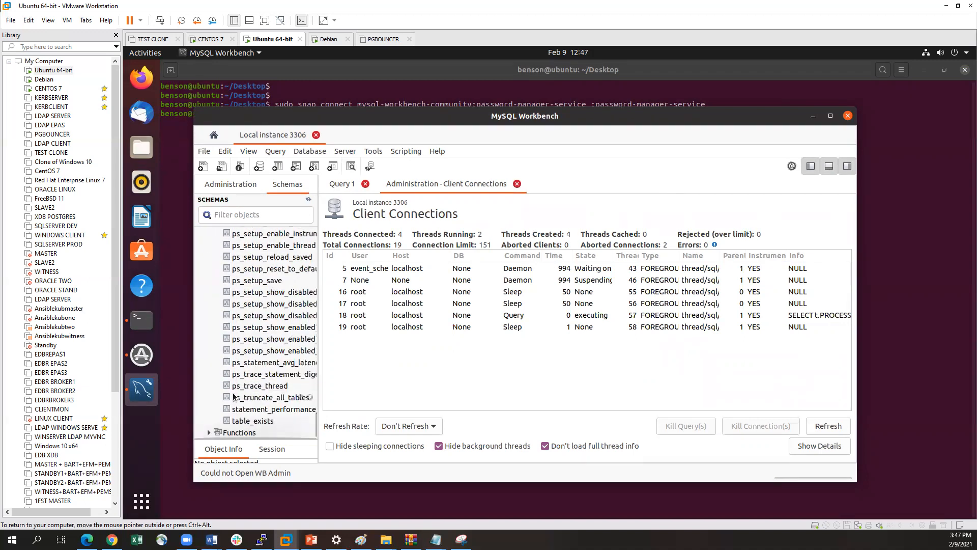
scroll(280, 345, "up", 10)
scroll(280, 345, "up", 20)
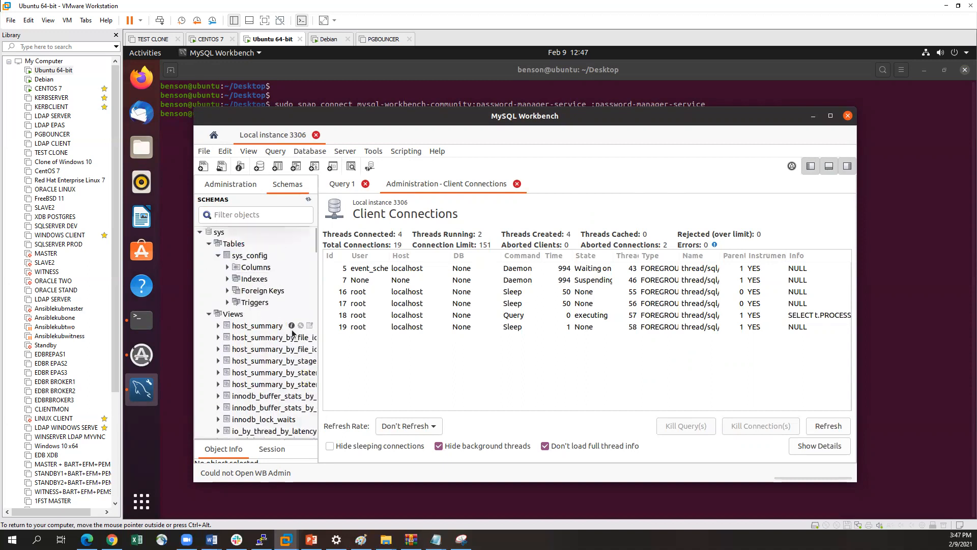
left_click(208, 244)
left_click(209, 256)
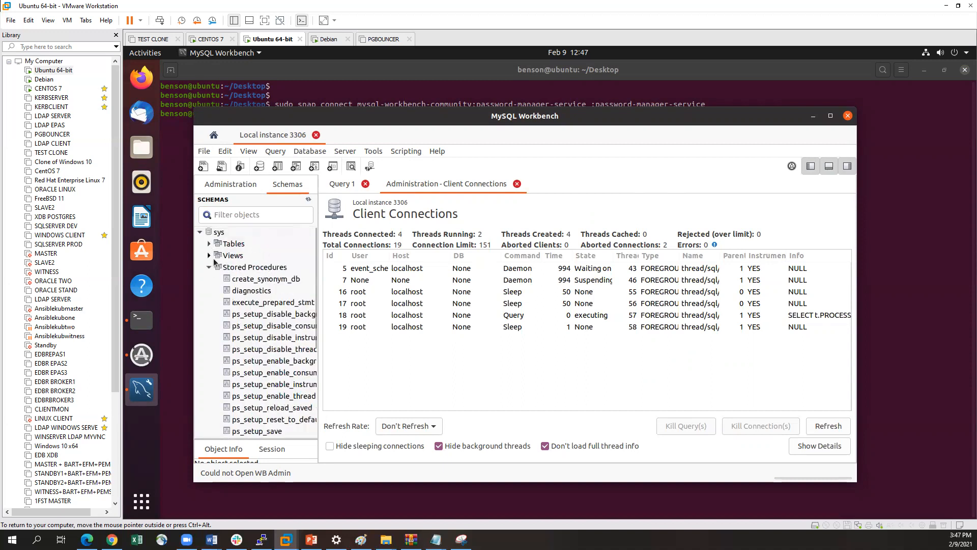
left_click(208, 267)
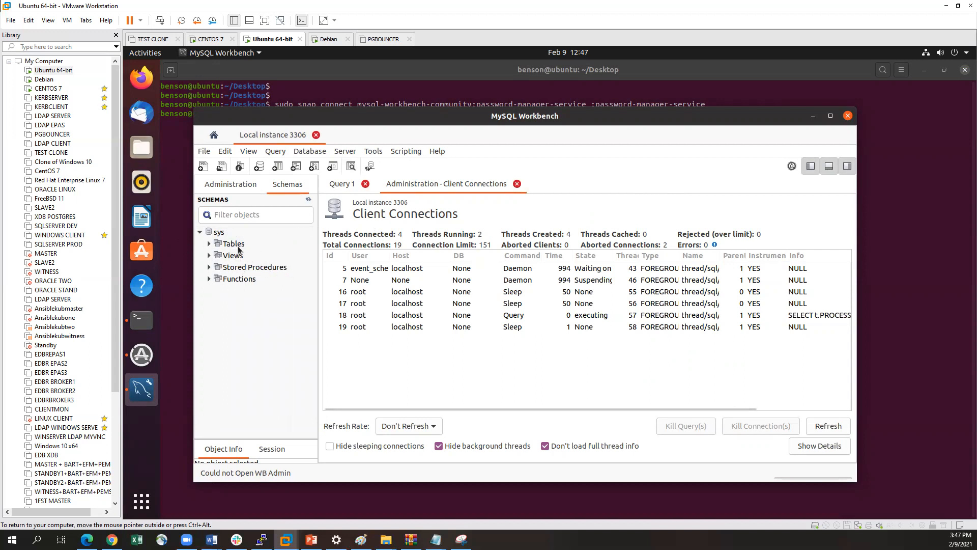
Set sys as the default schema
left_click(239, 248)
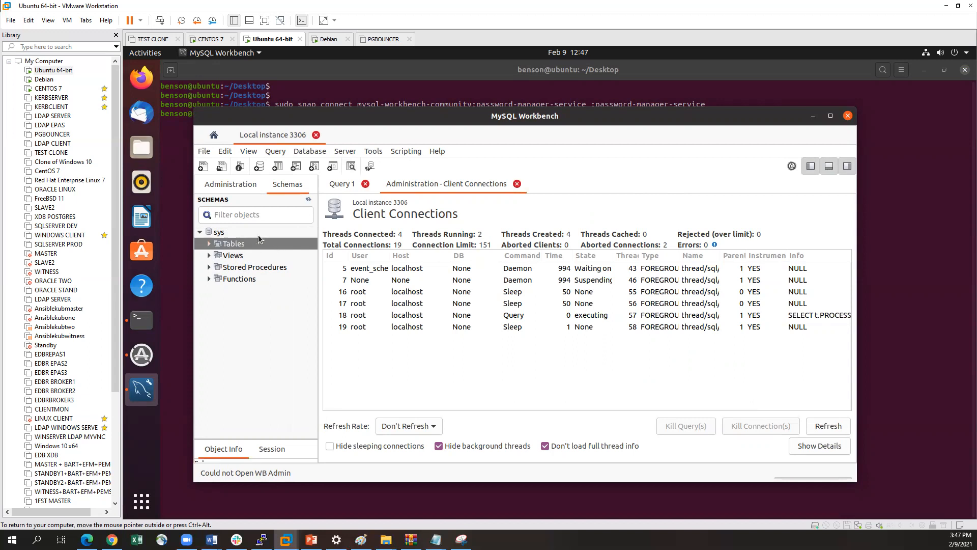
left_click(219, 234)
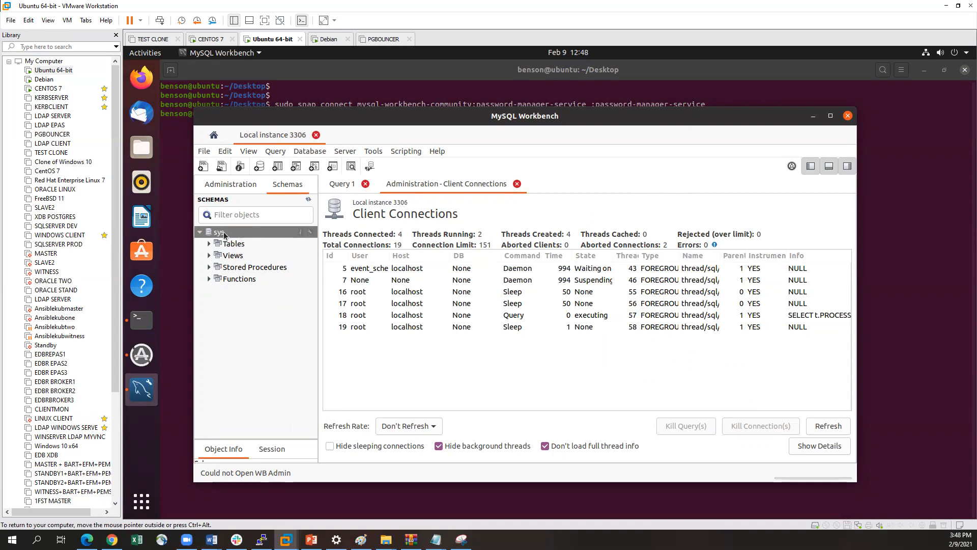
right_click(225, 234)
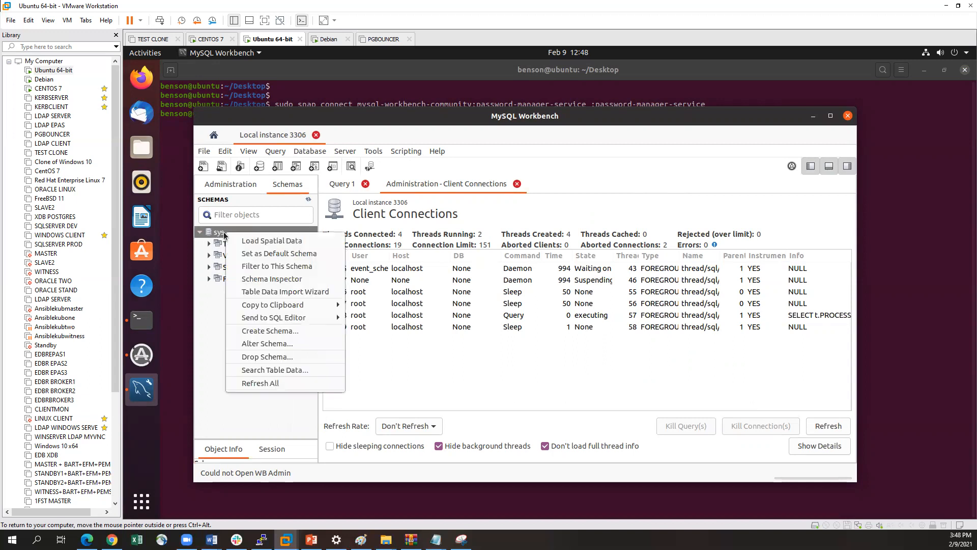
left_click(254, 255)
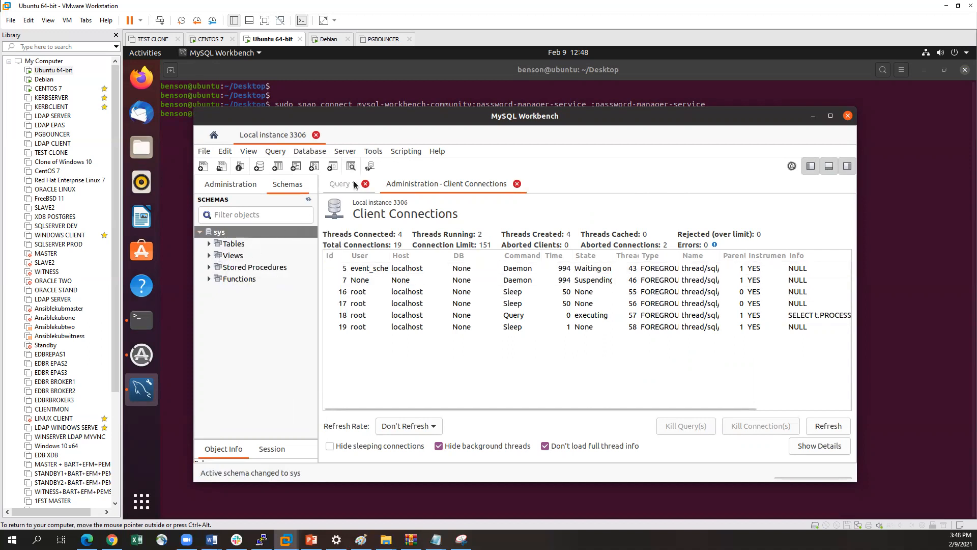
Correct the statement in Query 1 to select * from mysql.user; and run it, then look across the result columns
left_click(341, 185)
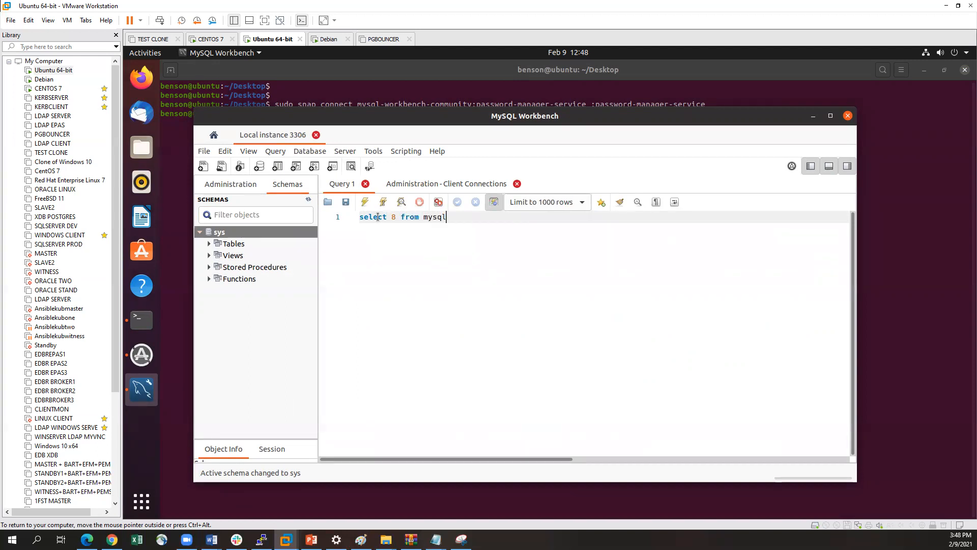
type("ser")
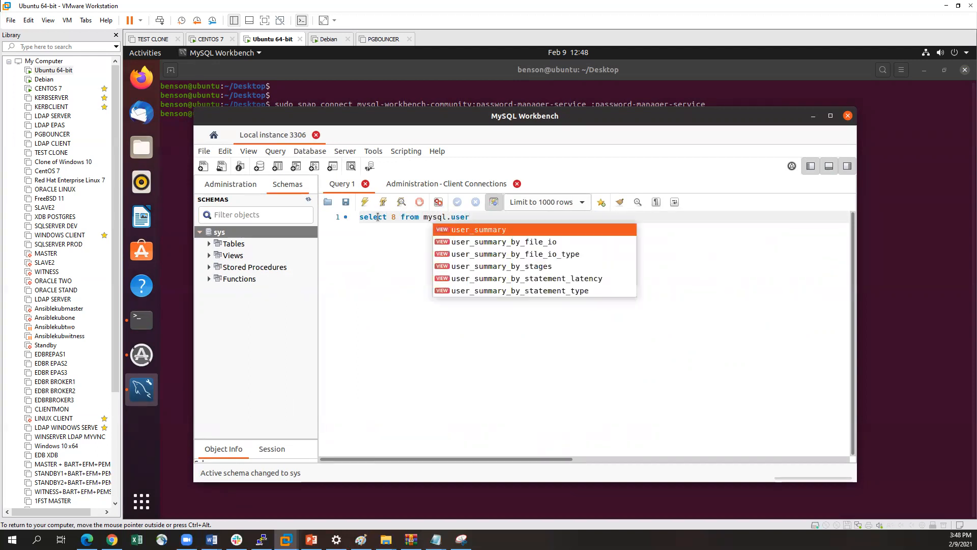
type(";")
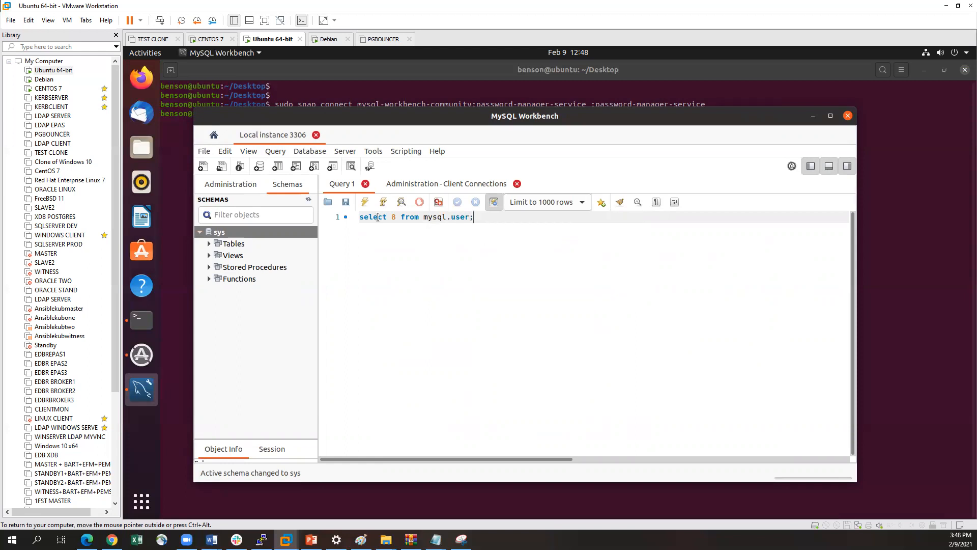
key("BackSpace")
type("*")
left_click(360, 203)
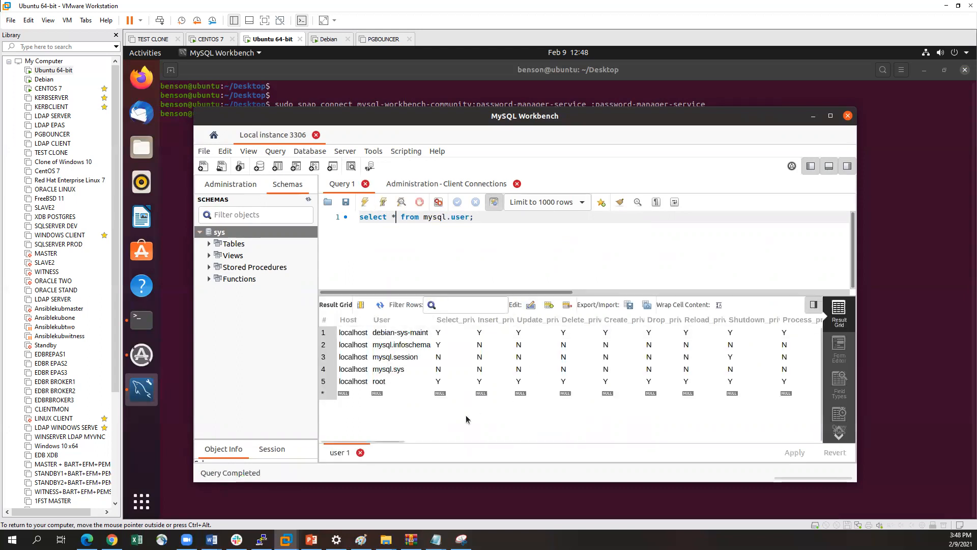
left_click_drag(399, 441, 359, 438)
Paste the copied create table tutorials_tbl statement on a new line below the select query and execute only that statement
left_click(209, 245)
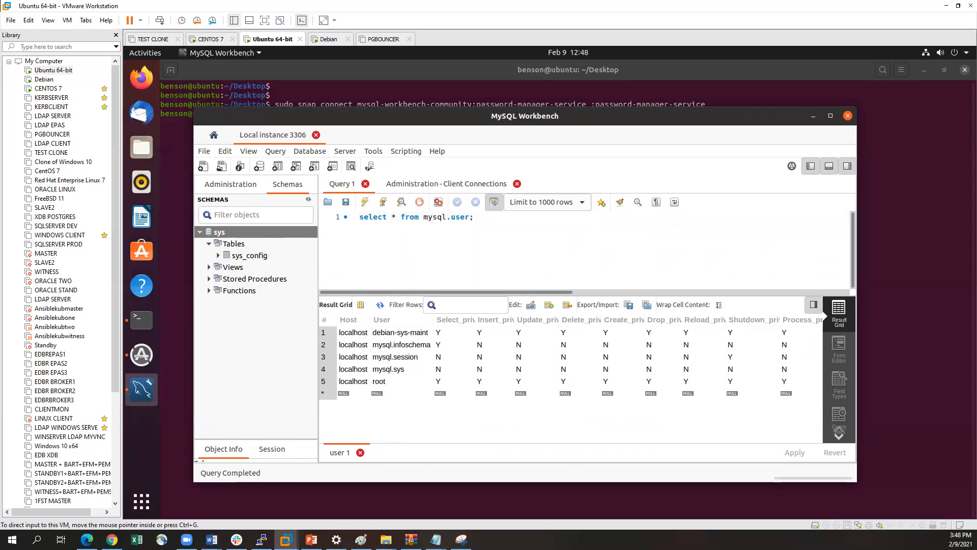
key("alt+Tab")
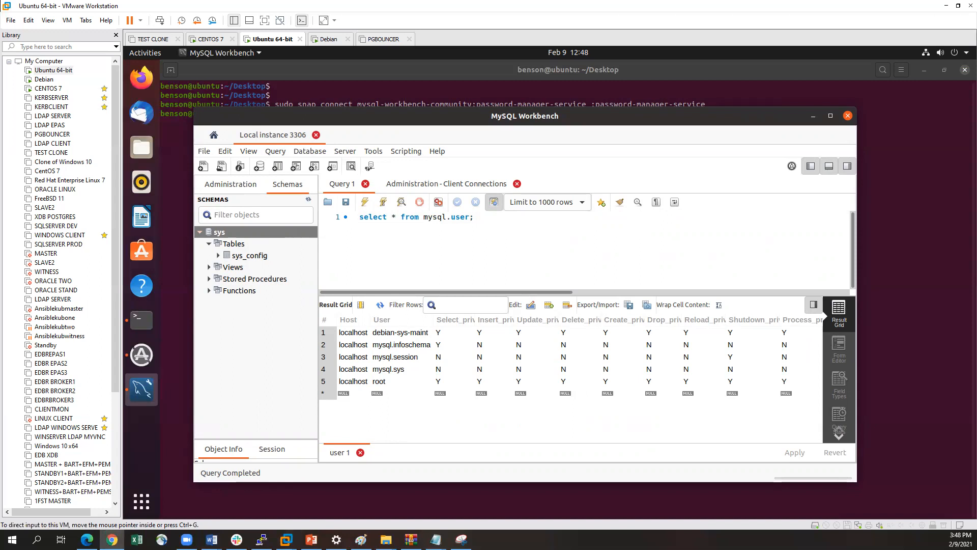
left_click(350, 236)
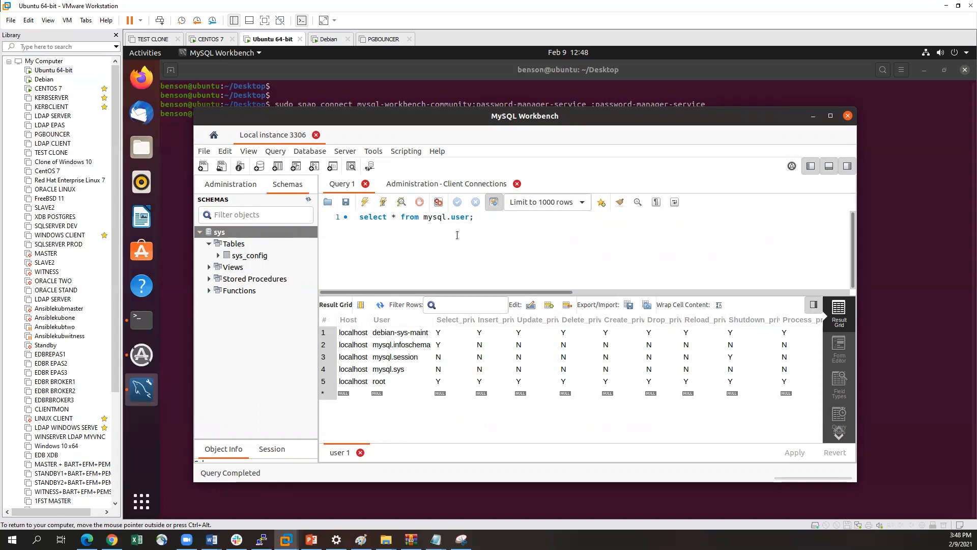
left_click(483, 216)
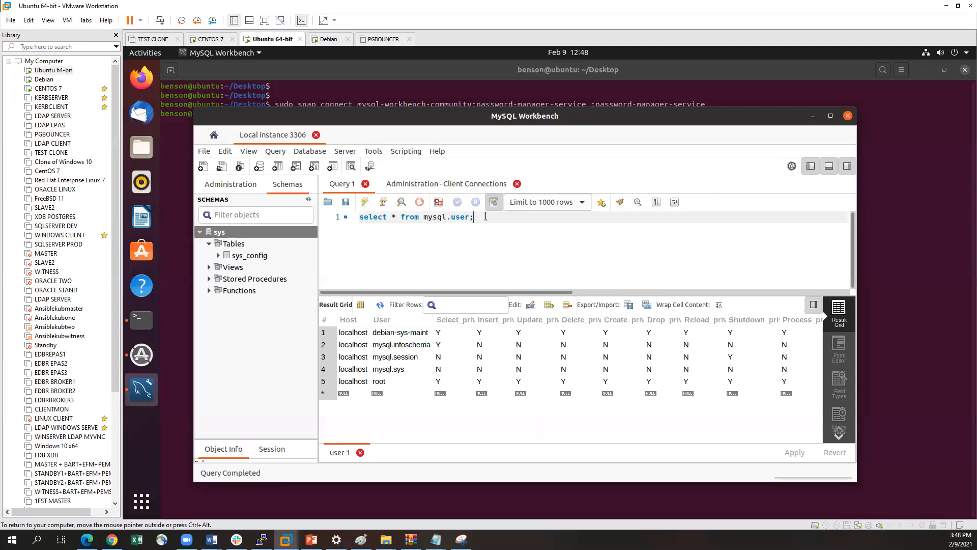
key("Return")
right_click(394, 231)
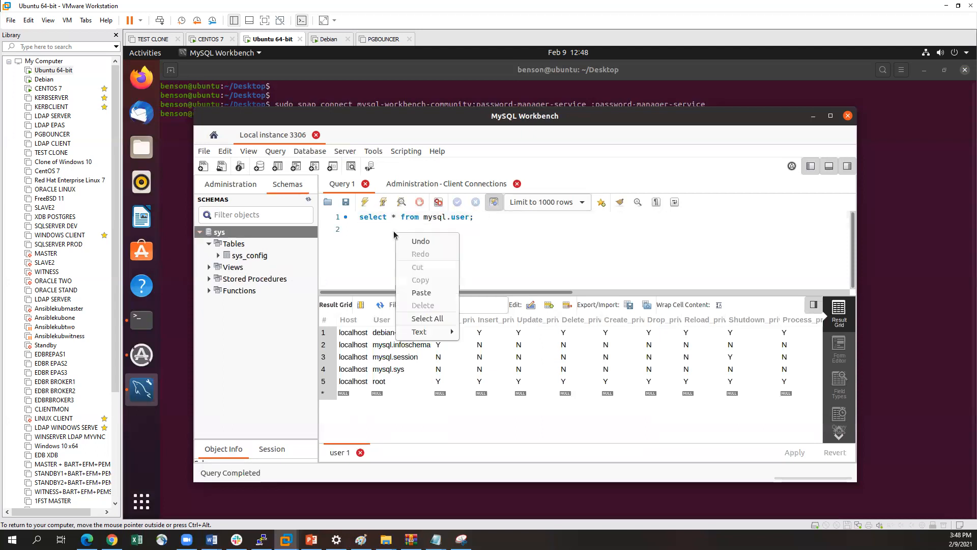
left_click(423, 294)
left_click_drag(368, 279, 353, 230)
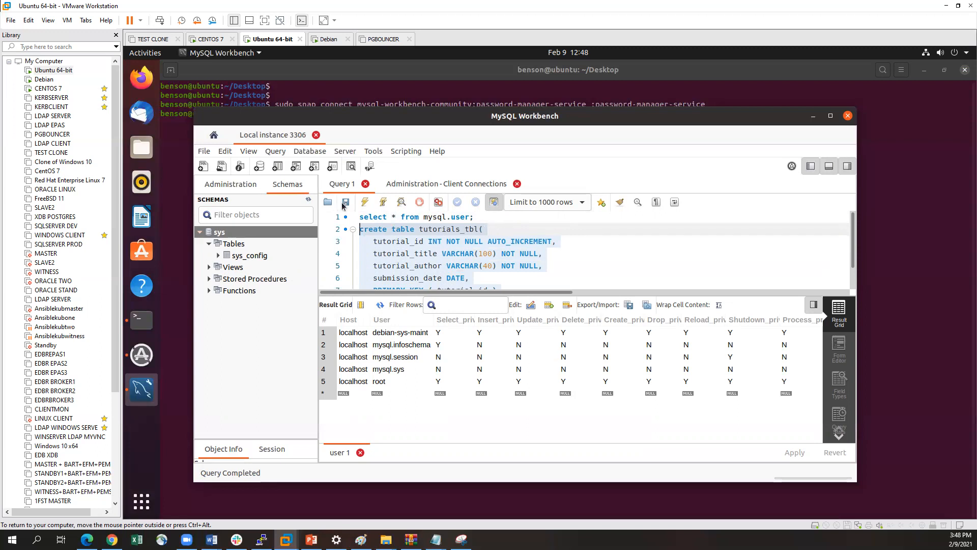
left_click(364, 203)
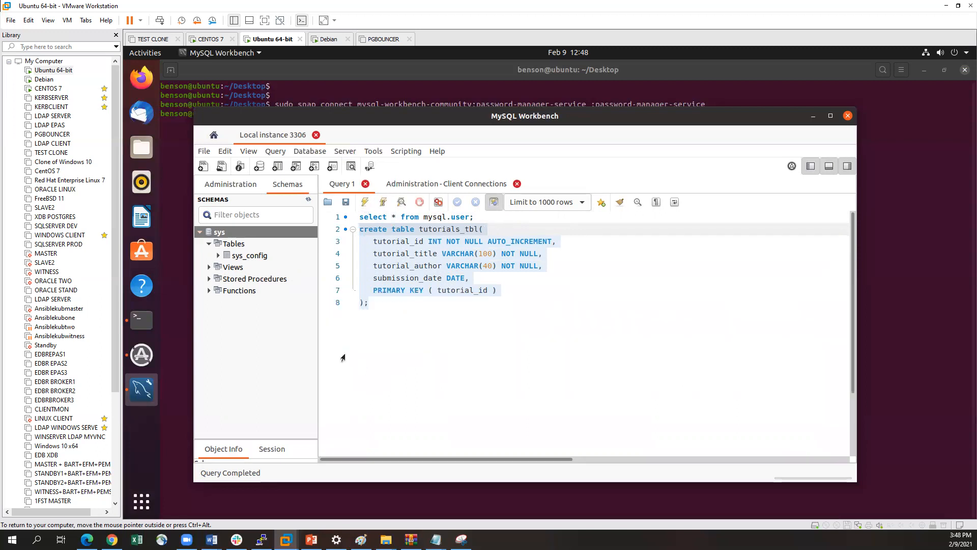
Refresh all schemas and select the tutorials_tbl table under sys
left_click(237, 231)
right_click(237, 230)
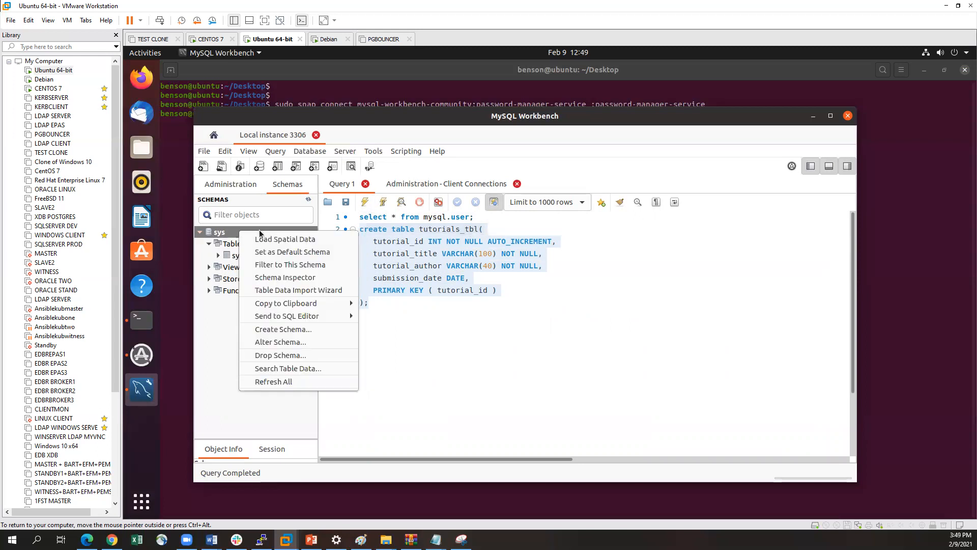
left_click(256, 384)
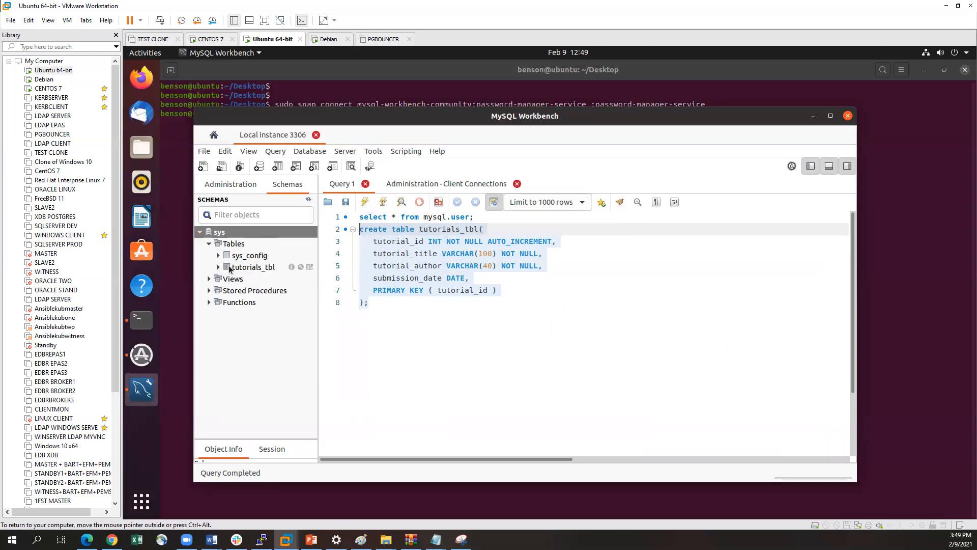
left_click(246, 269)
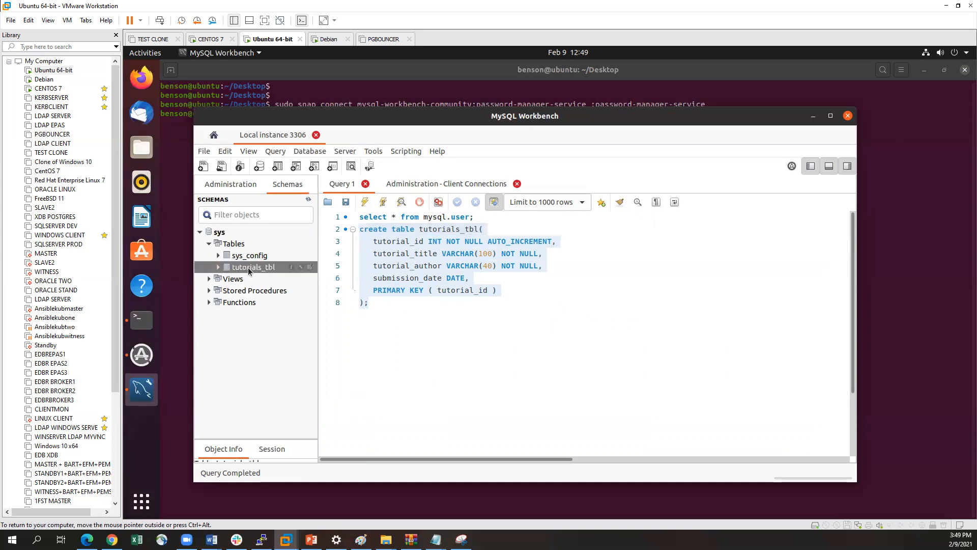
Start a new schema, name it with the Ubuntu user's first name, and generate its SQL script with default charset and collation
left_click(224, 235)
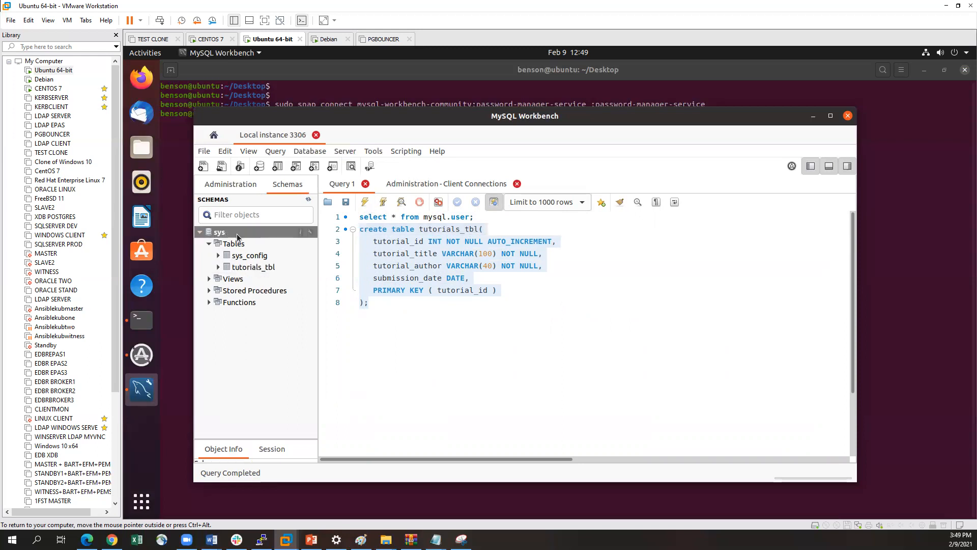
right_click(241, 235)
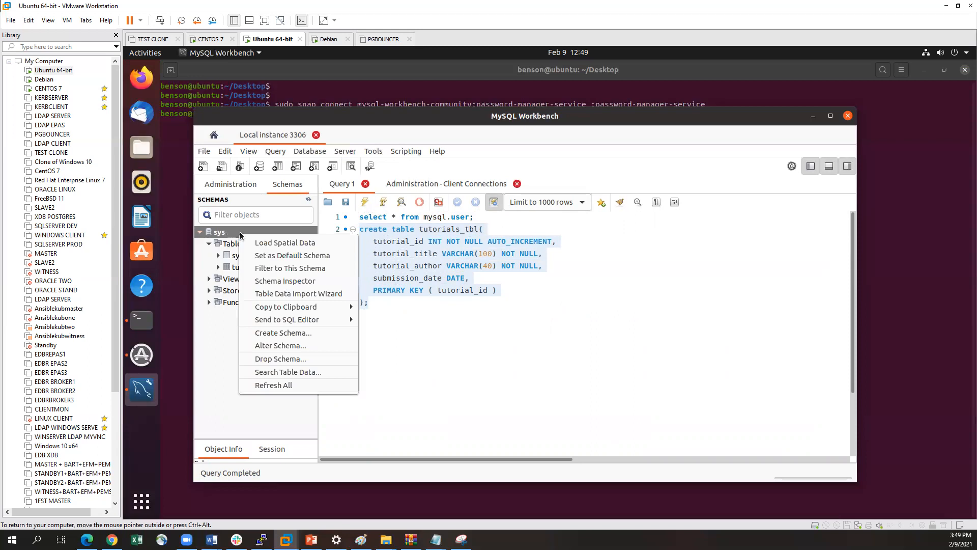
left_click(308, 336)
left_click_drag(482, 271, 390, 266)
key("BackSpace")
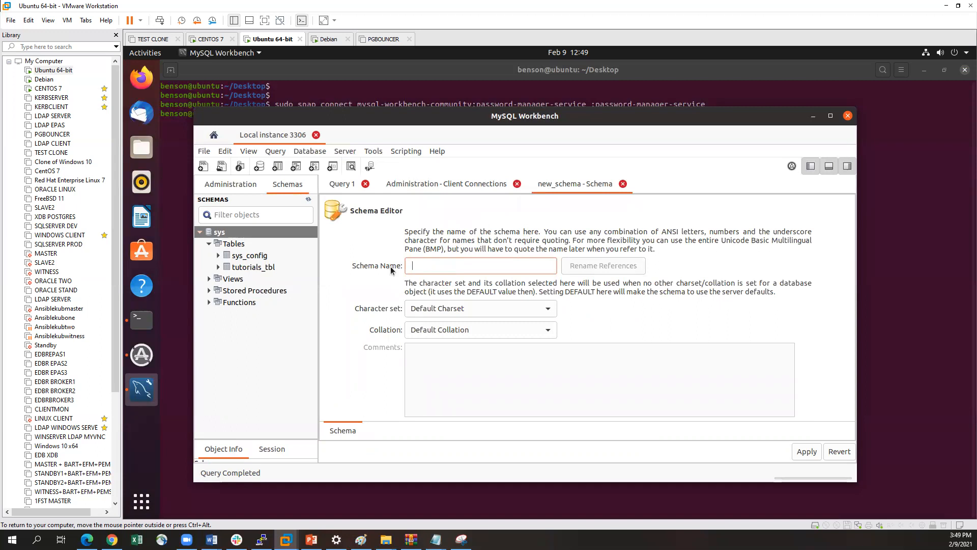
type("Benson")
left_click(804, 452)
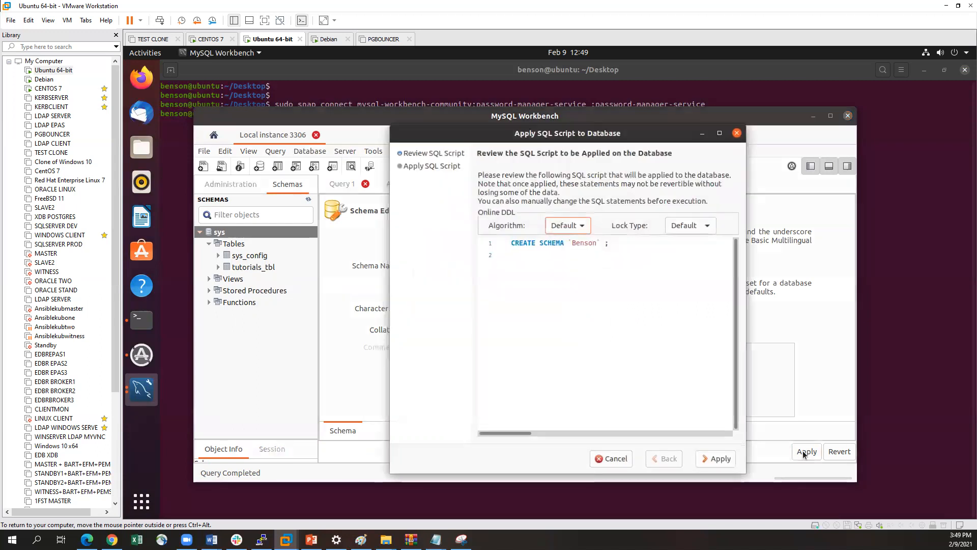
Review the CREATE SCHEMA script, apply it to the database with default algorithm and lock type, and close the wizard
left_click(511, 244)
left_click_drag(615, 245, 503, 249)
left_click(563, 266)
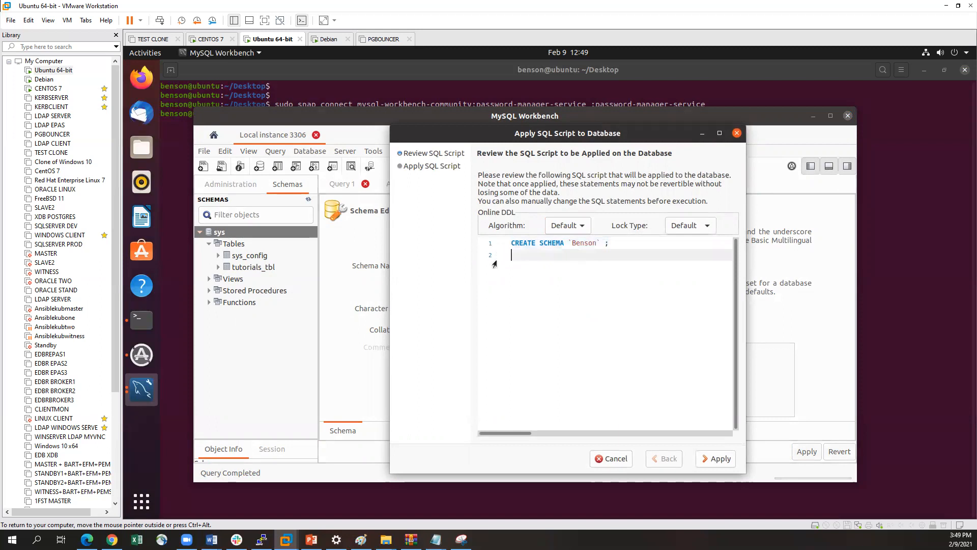
left_click(724, 461)
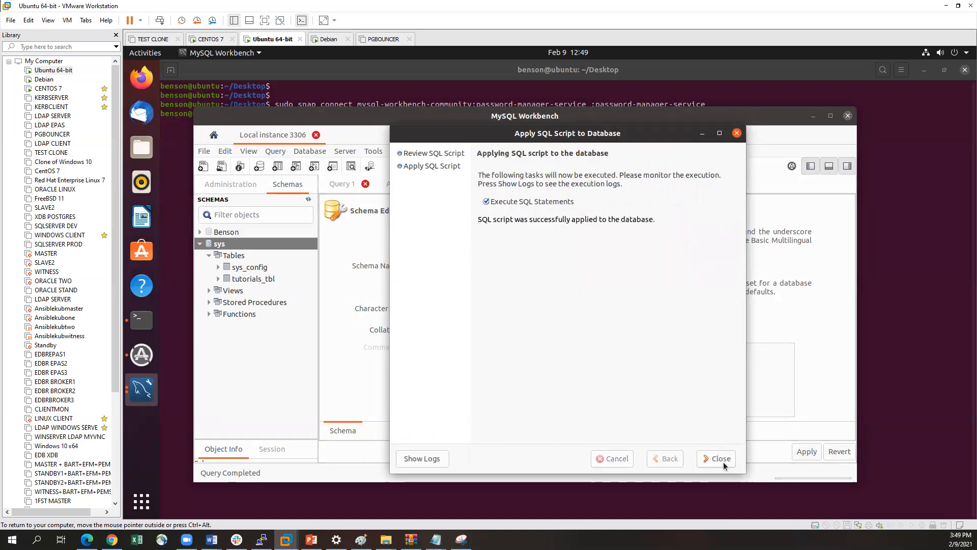
left_click(717, 461)
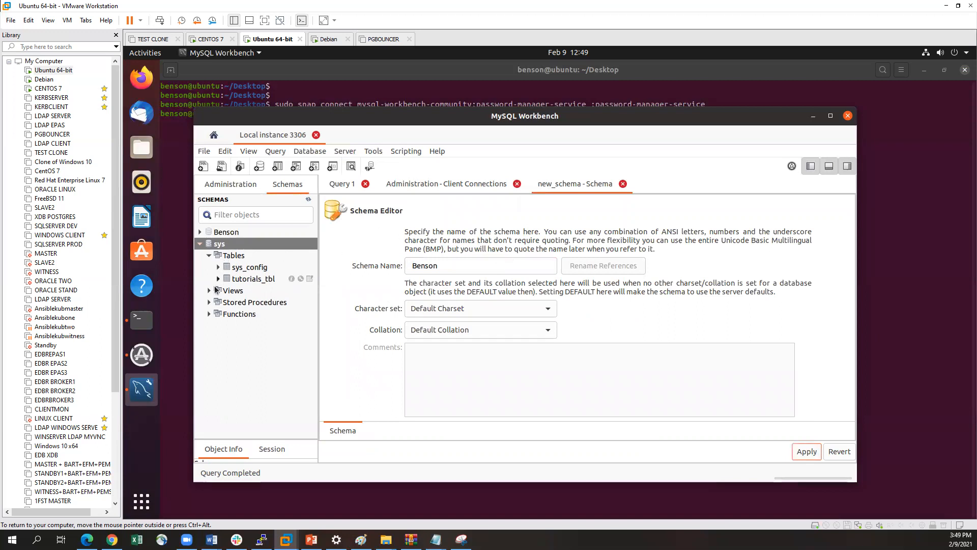
Set the newly created schema as the default schema and select its Tables folder
left_click(227, 233)
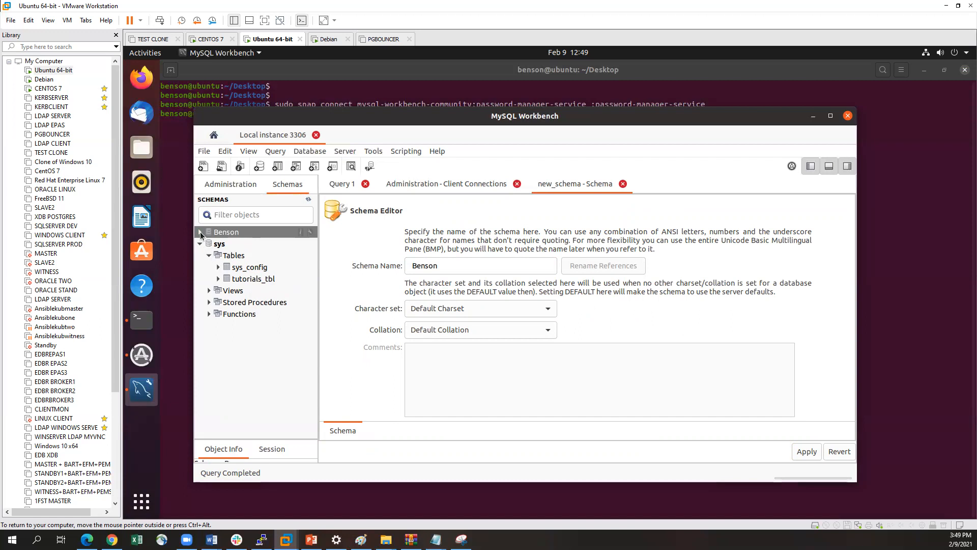
right_click(228, 233)
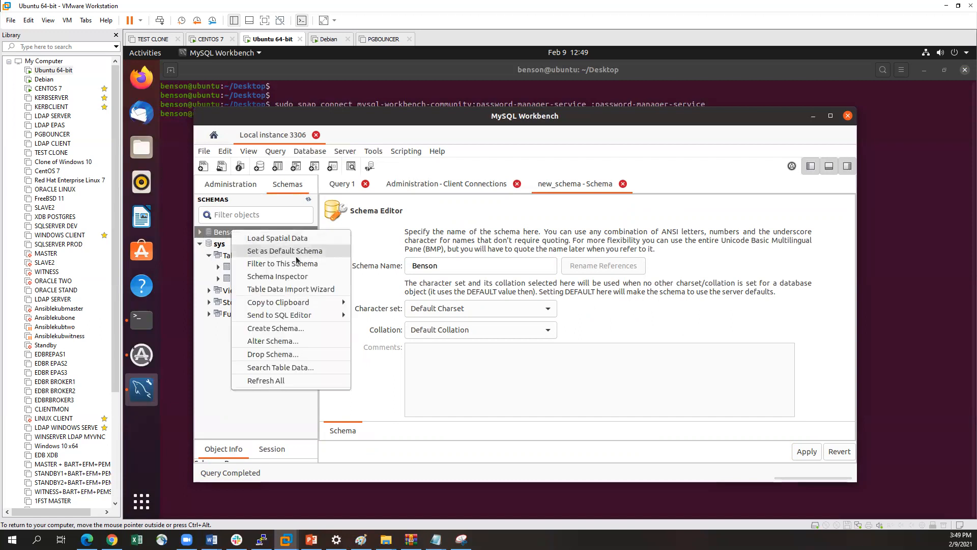
left_click(290, 251)
left_click(228, 246)
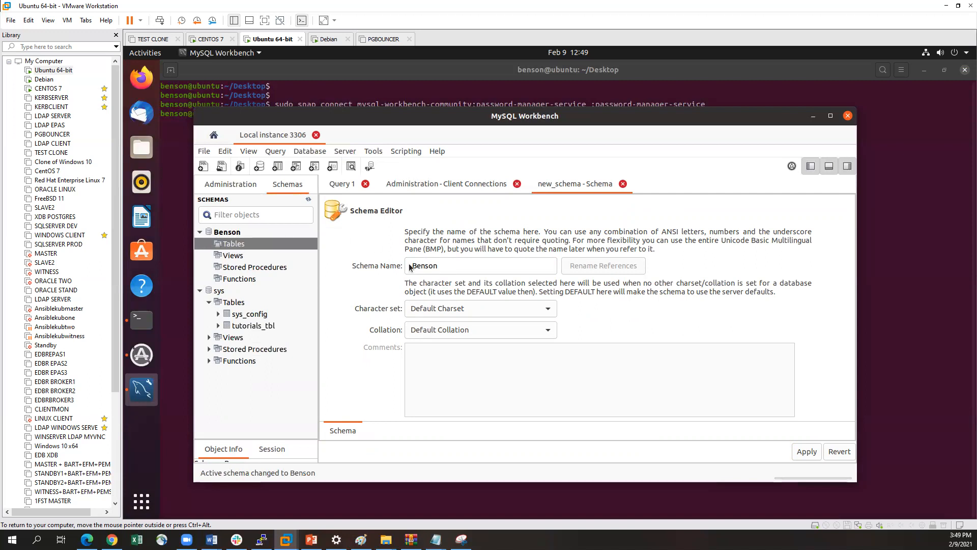
Execute the create table tutorials_tbl statement against the new default schema and refresh all schemas
left_click(342, 184)
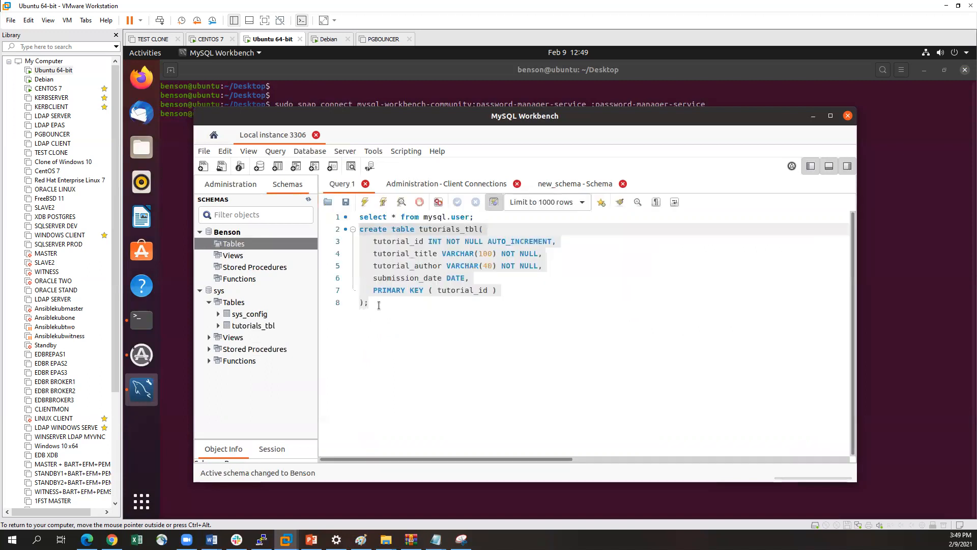
left_click(366, 203)
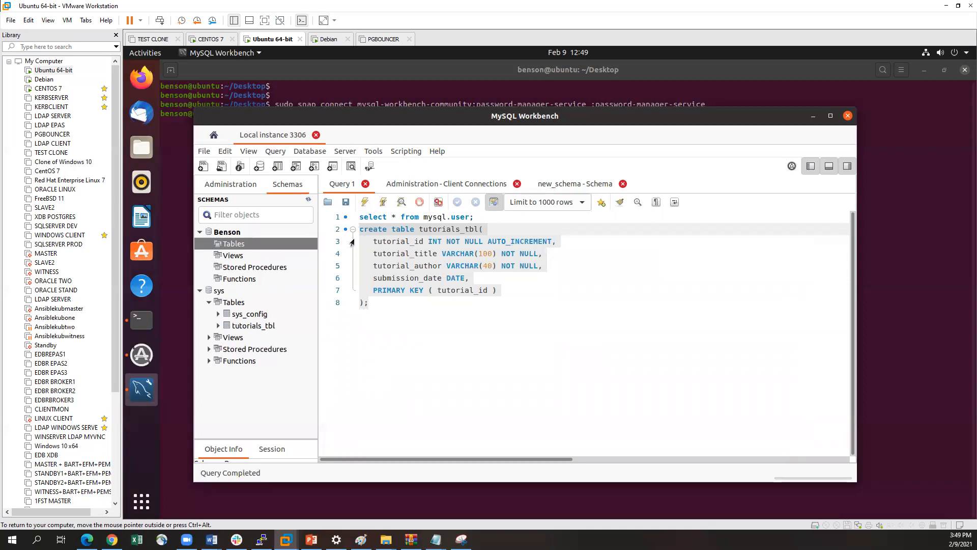
right_click(222, 233)
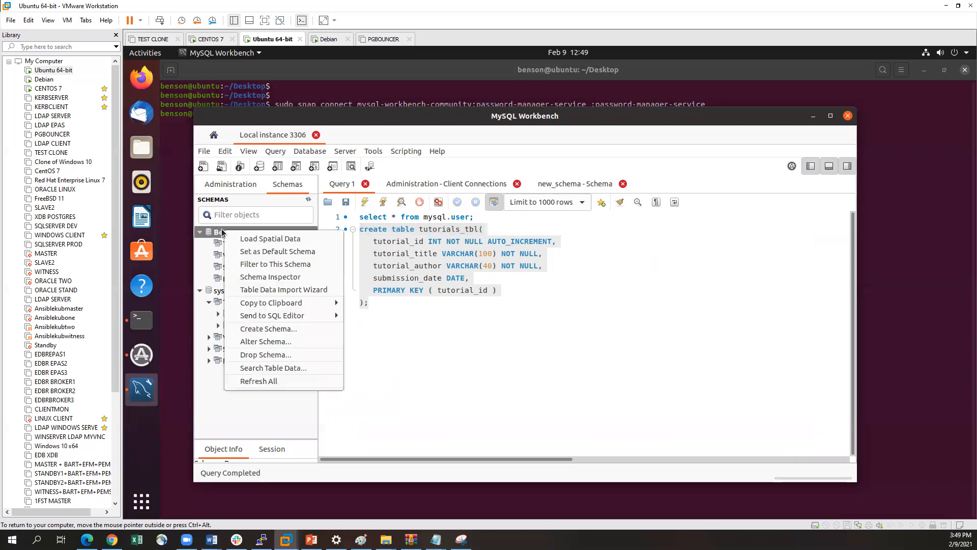
left_click(273, 379)
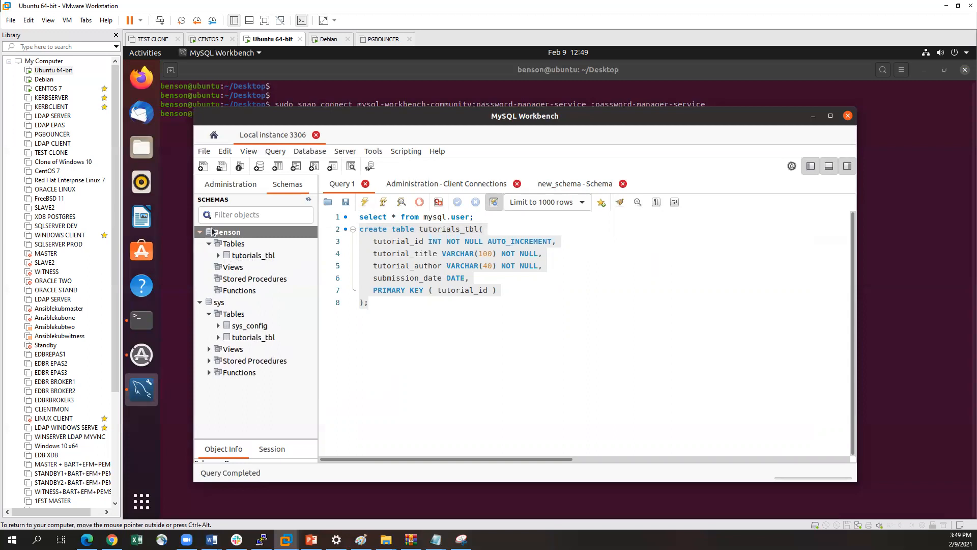
Switch to the terminal and log in to MySQL with sudo mysql -u root -p, entering the root password
left_click(180, 431)
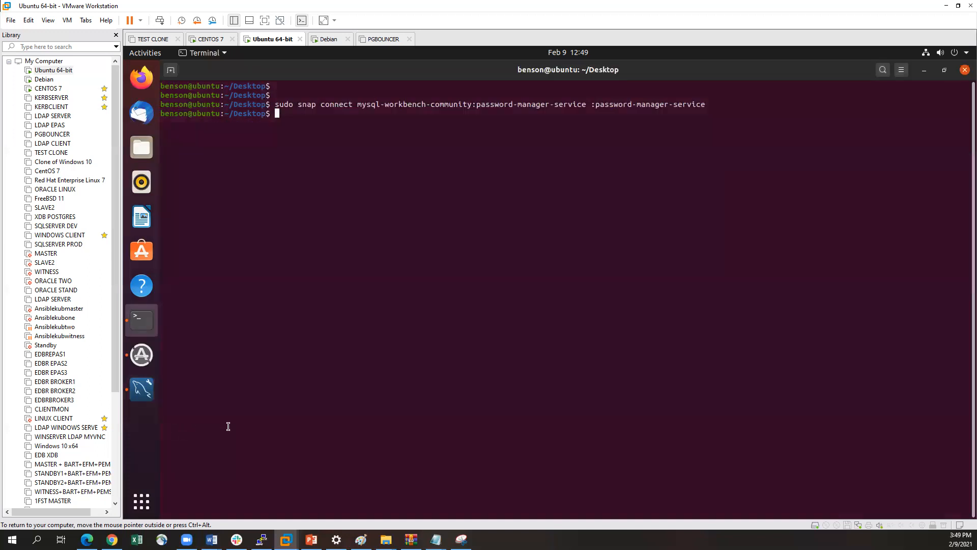
type("sudo mysql -u root -p")
key("Return")
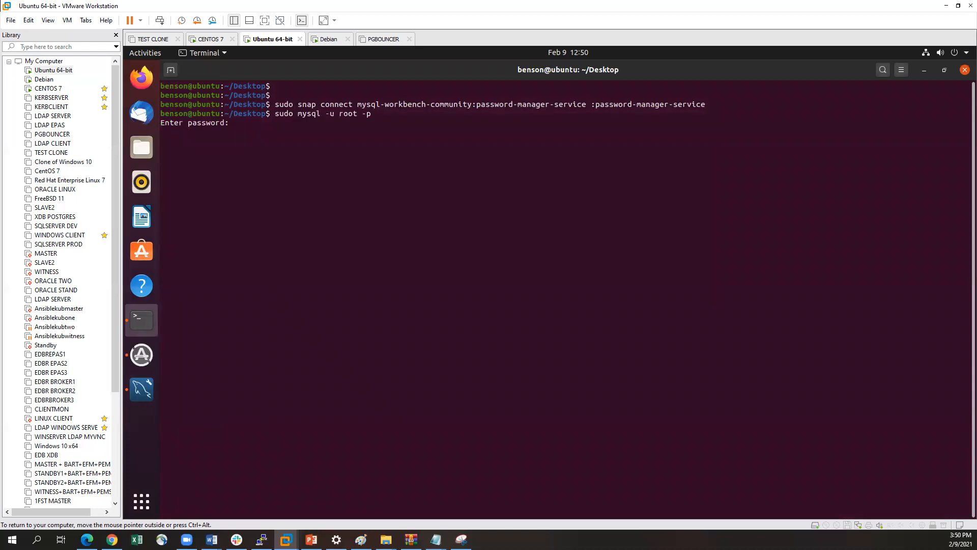
key("Return")
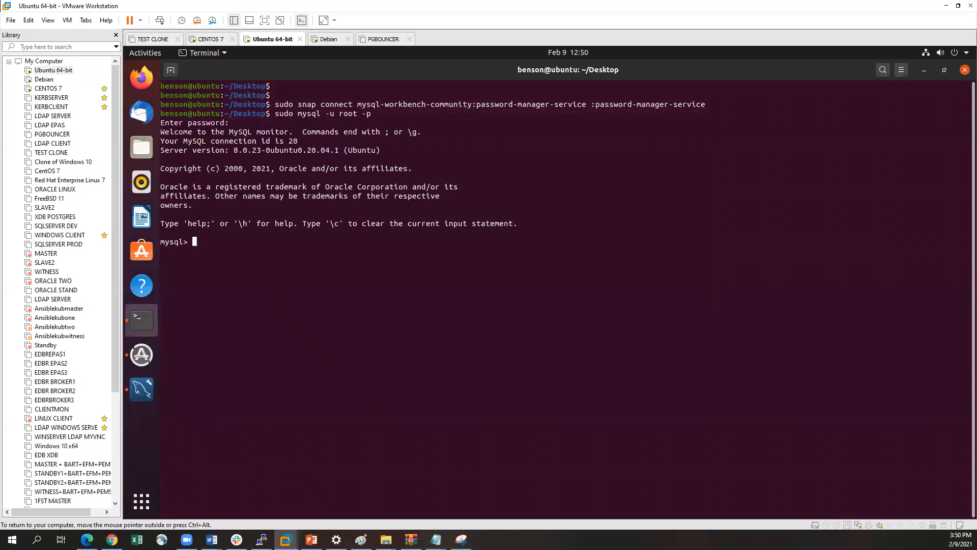
List the server's databases with show databases; and find the newly created schema among them
type("show databases;")
key("Return")
left_click_drag(202, 279, 178, 283)
left_click(185, 281)
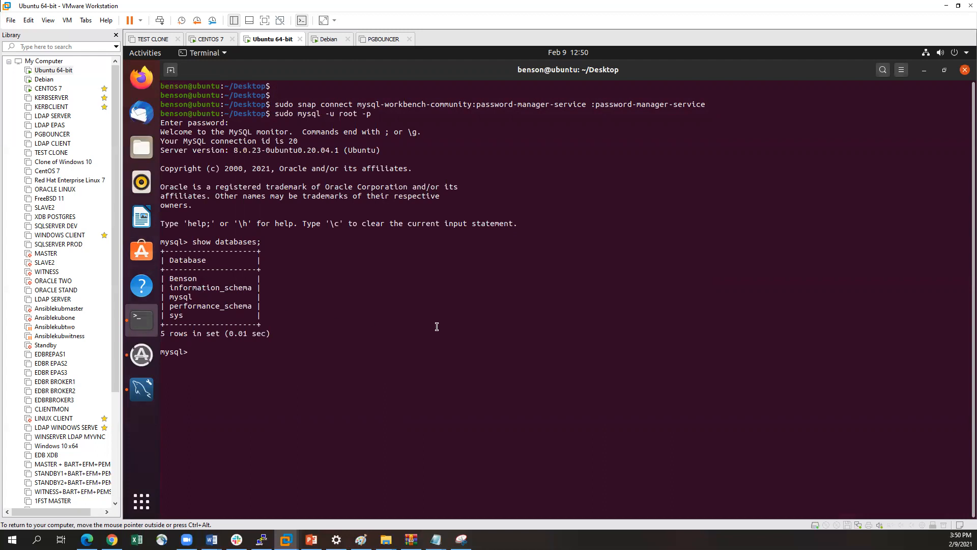
Make the newly created schema the active database with the use command, spelling its name with a capital first letter
type("use benson")
key("Return")
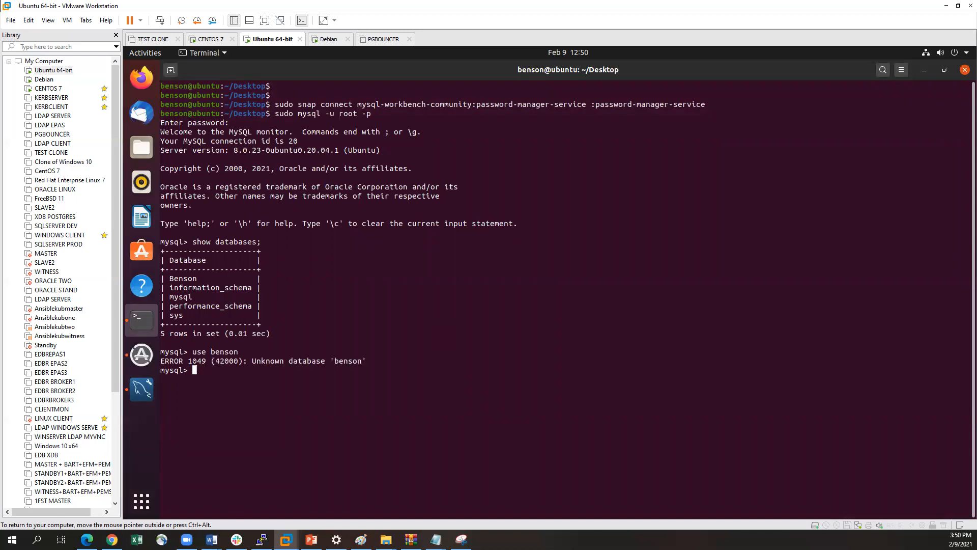
key("Up")
key("Left")
key("Left")
key("Left")
key("Left")
key("BackSpace")
type("B")
key("Return")
key("Return")
List the tables of the active database with show tables; and check for tutorials_tbl
type("show tables")
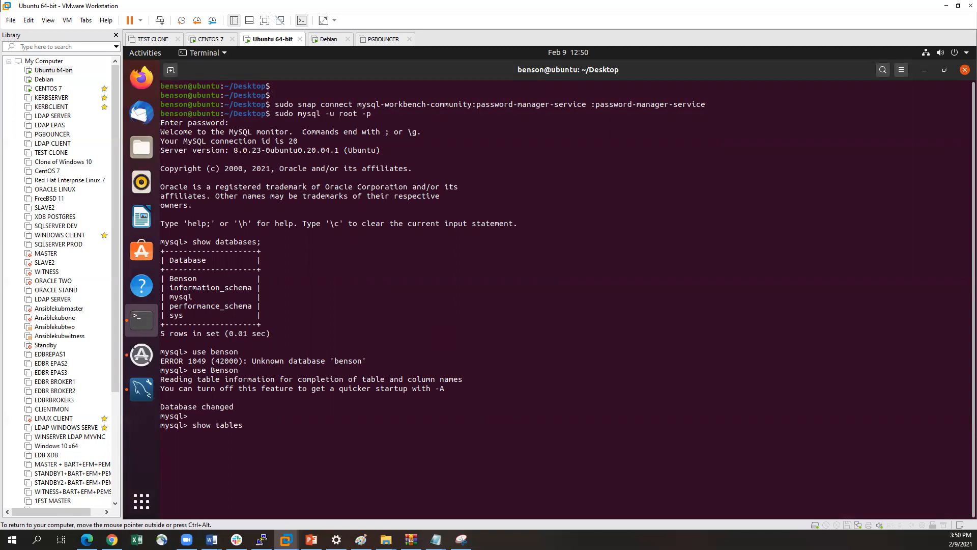
type(";")
key("Return")
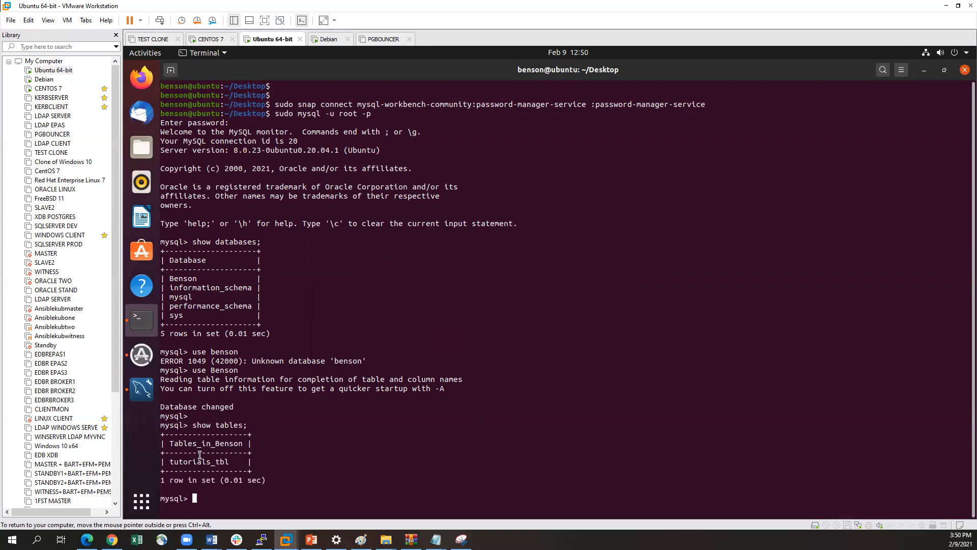
left_click_drag(168, 462, 238, 462)
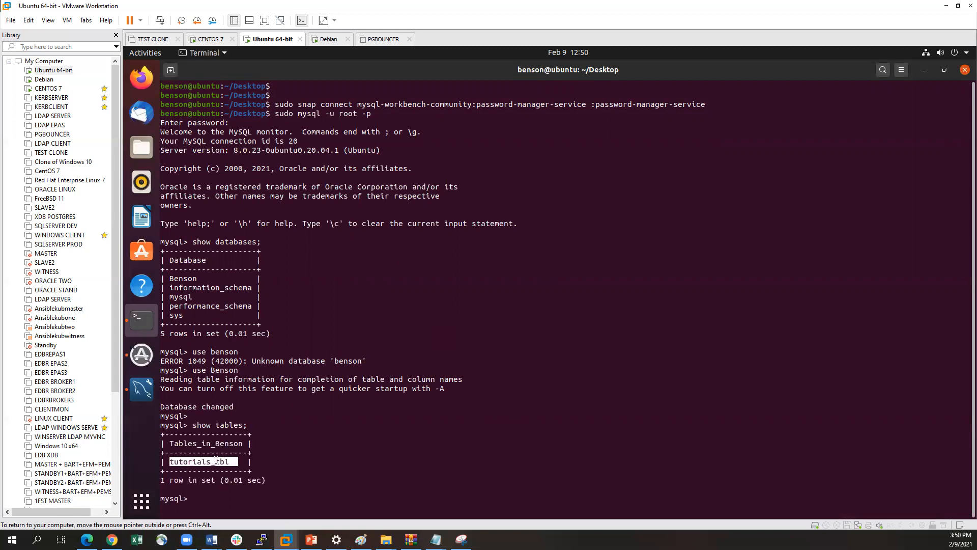
left_click(207, 460)
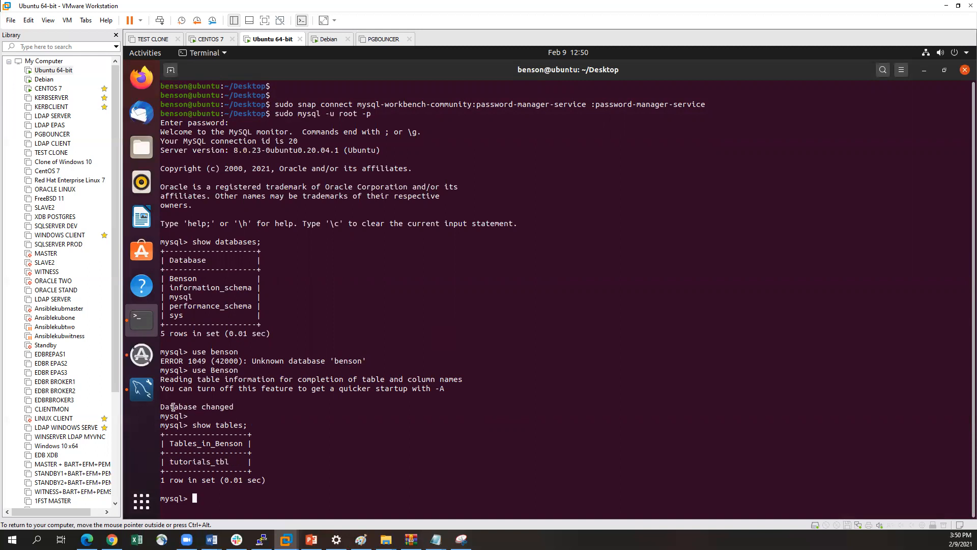
Switch back to MySQL Workbench and show its home screen with the MySQL connections
left_click(141, 389)
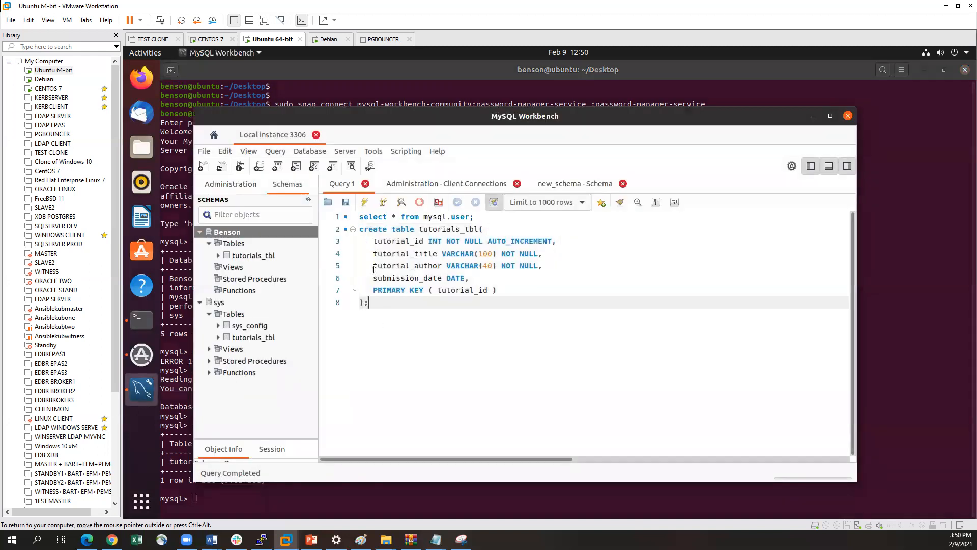
left_click_drag(474, 115, 480, 102)
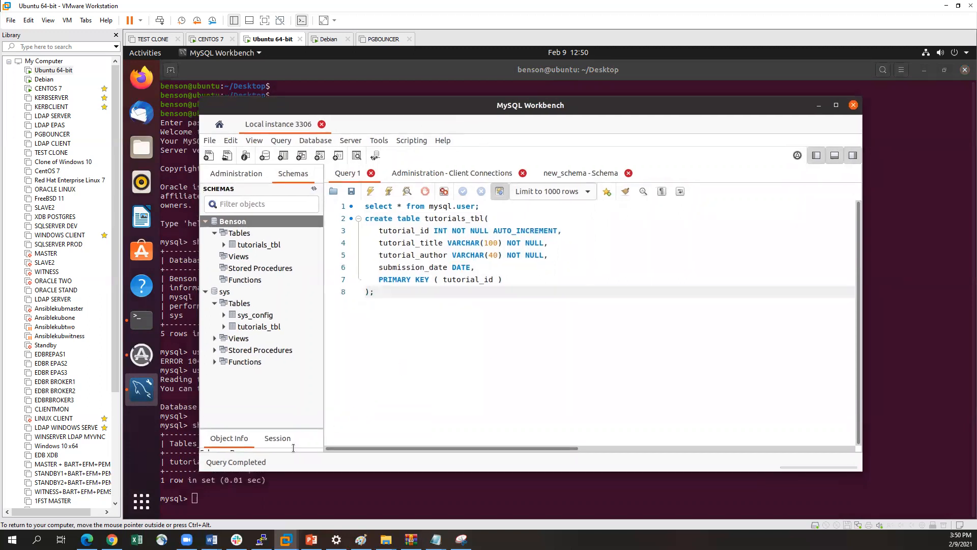
left_click(207, 499)
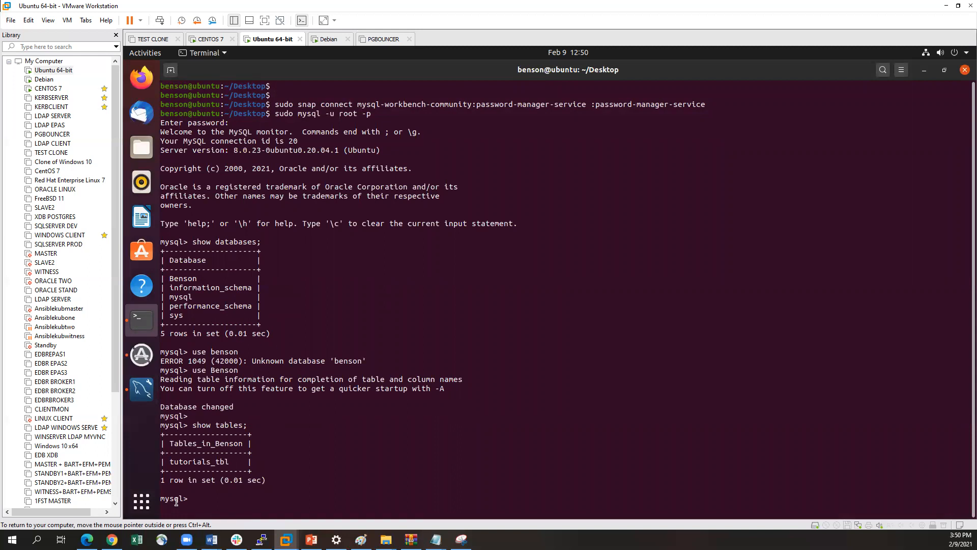
left_click(152, 396)
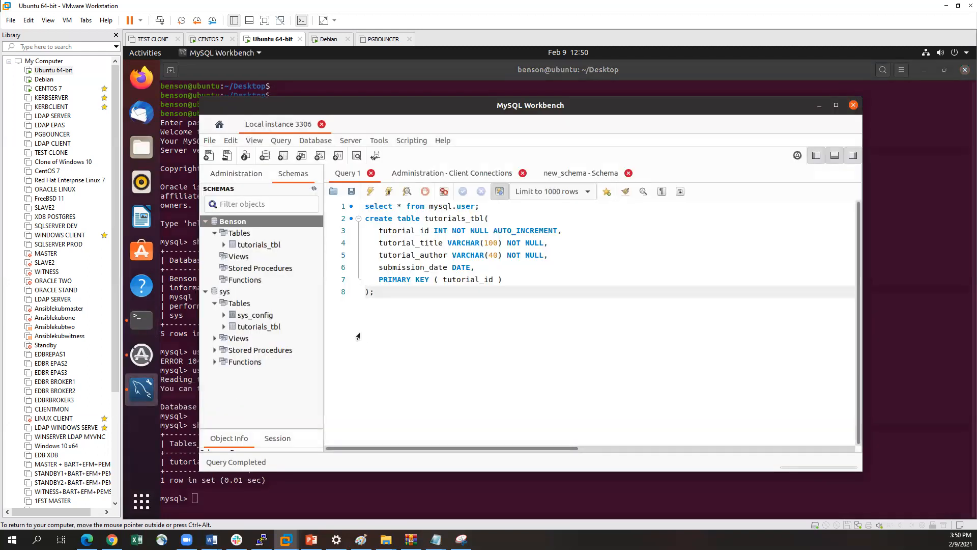
left_click(216, 130)
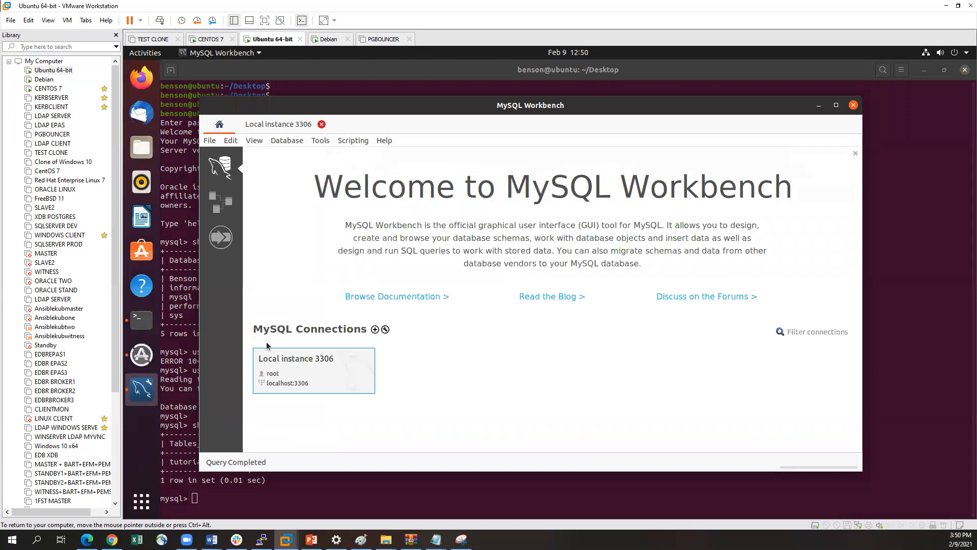
Set up a new connection named Test Connection with default host, port and user, and store the root password in the keychain
left_click(375, 330)
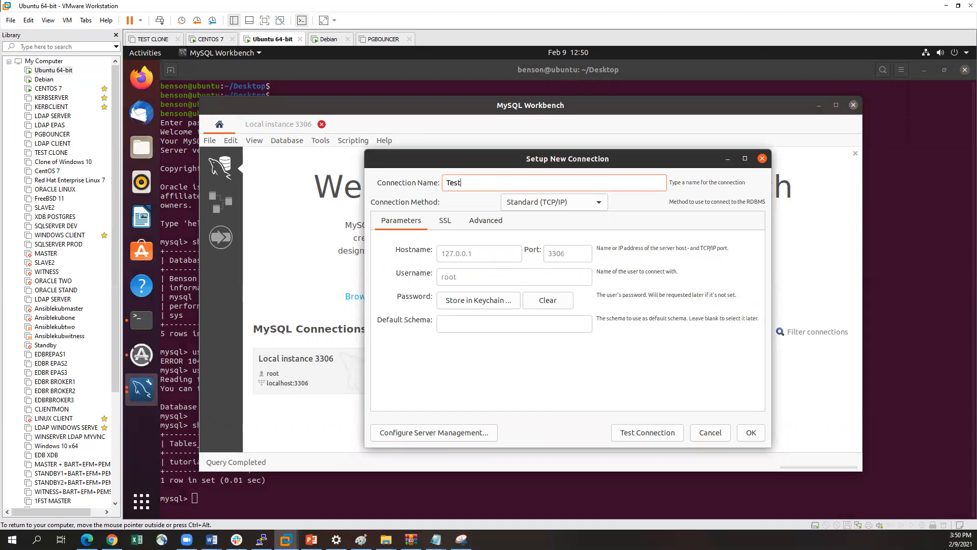
type("Test Connew")
left_click(480, 256)
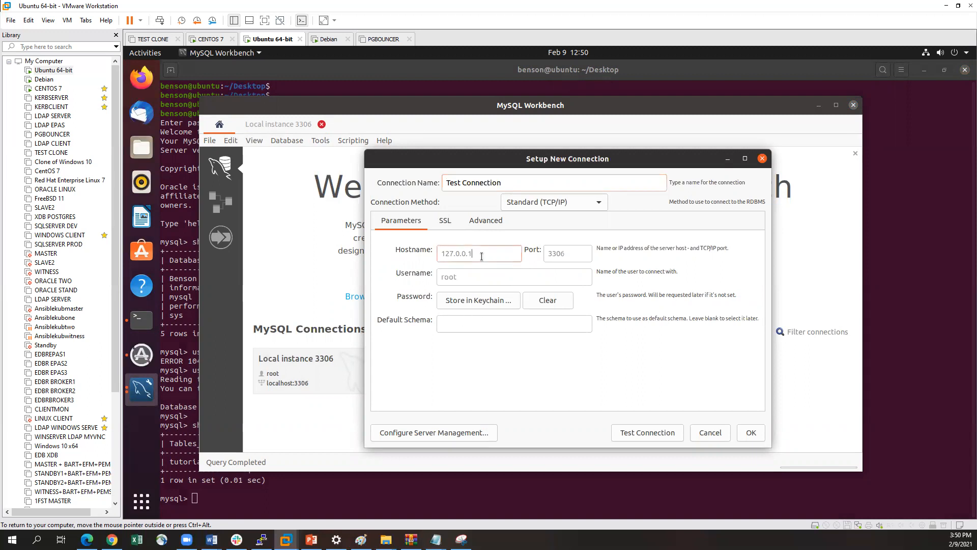
left_click(492, 301)
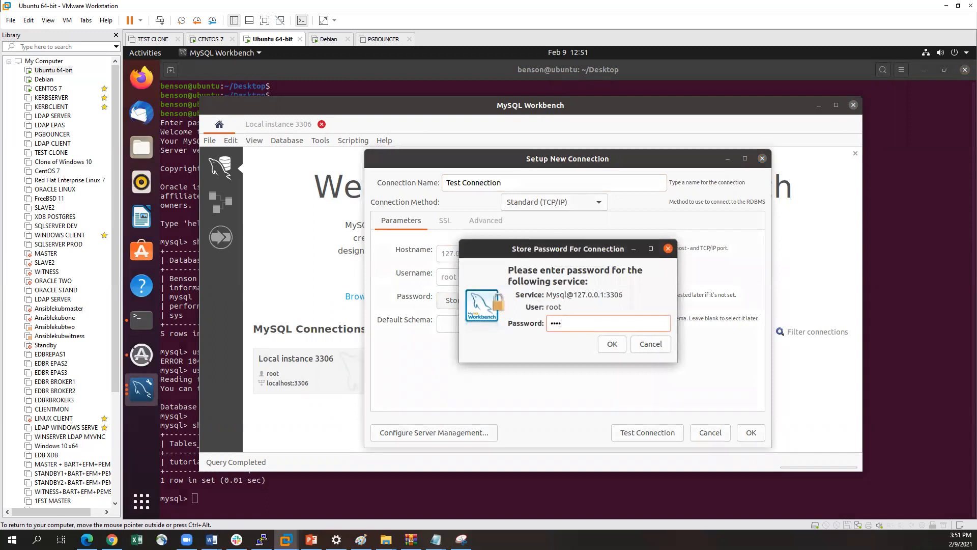
left_click(613, 344)
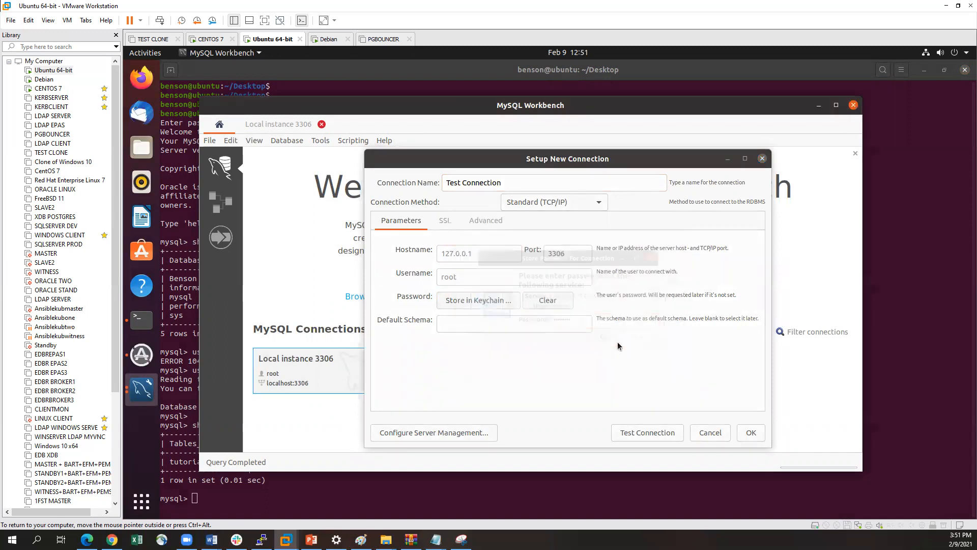
Test the new connection's parameters and save the connection
left_click(647, 432)
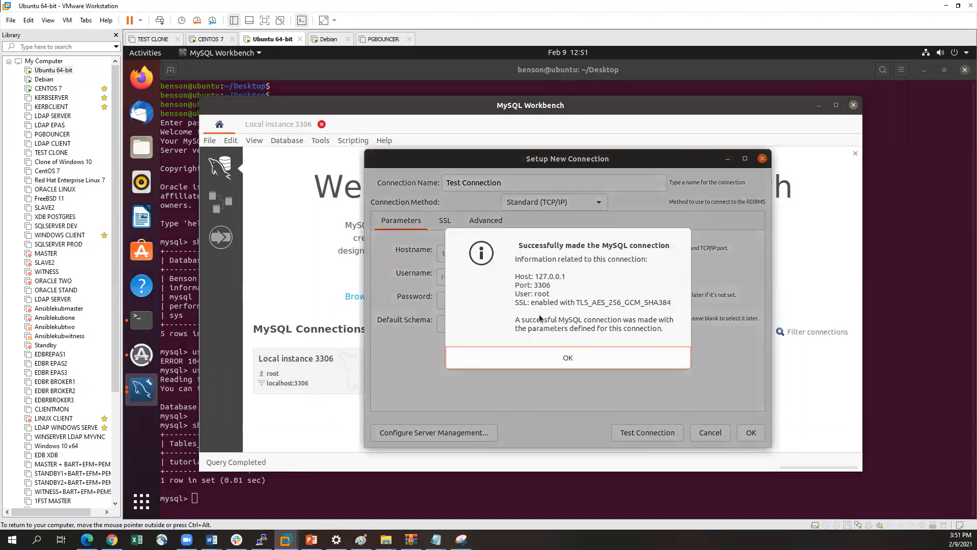
left_click(558, 362)
left_click(752, 433)
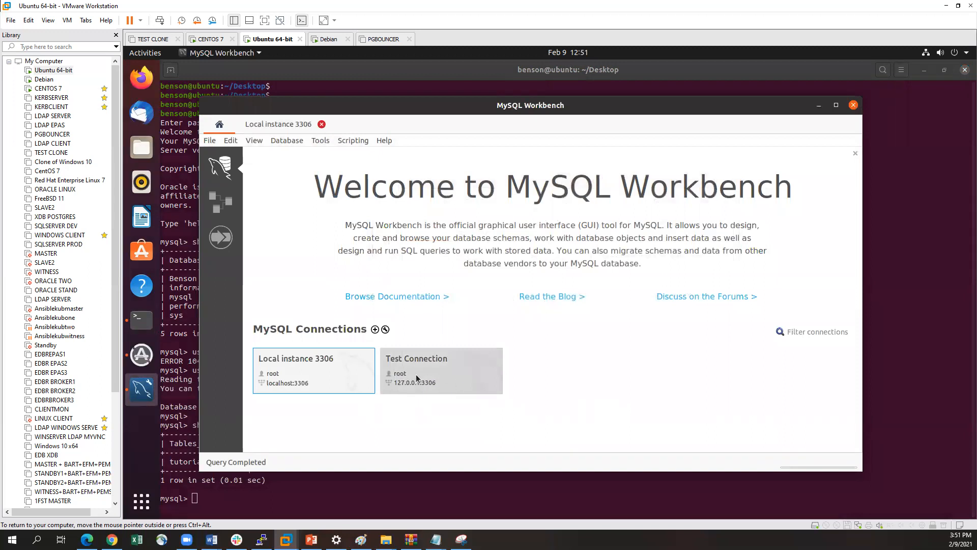
Open Test Connection in the SQL editor and return to the Workbench home screen
double_click(442, 373)
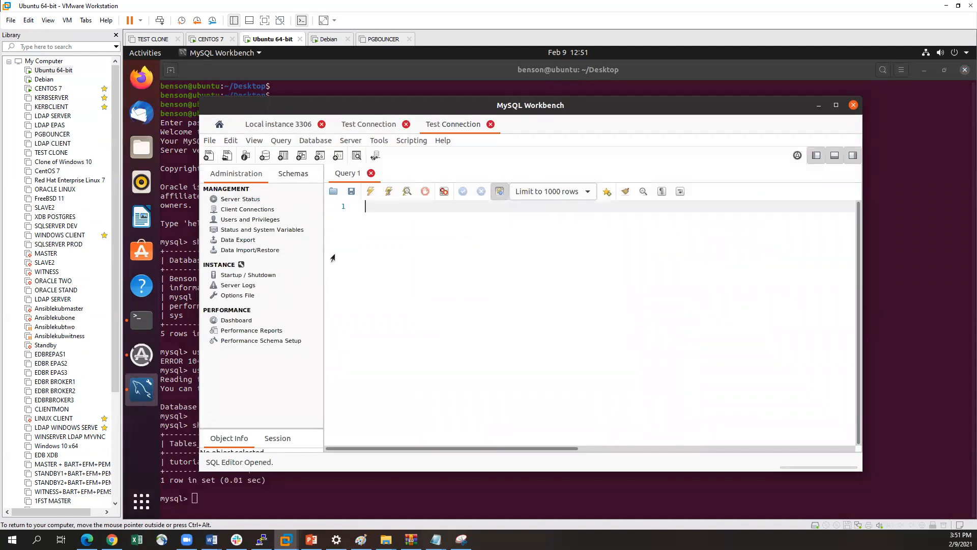
left_click(223, 131)
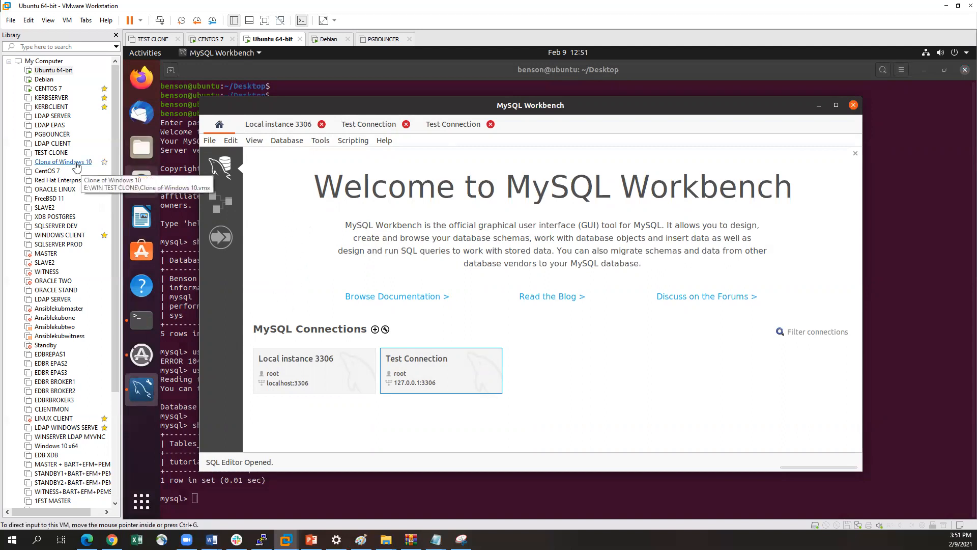
Switch to the Debian virtual machine and unlock its desktop with the account password
left_click(44, 80)
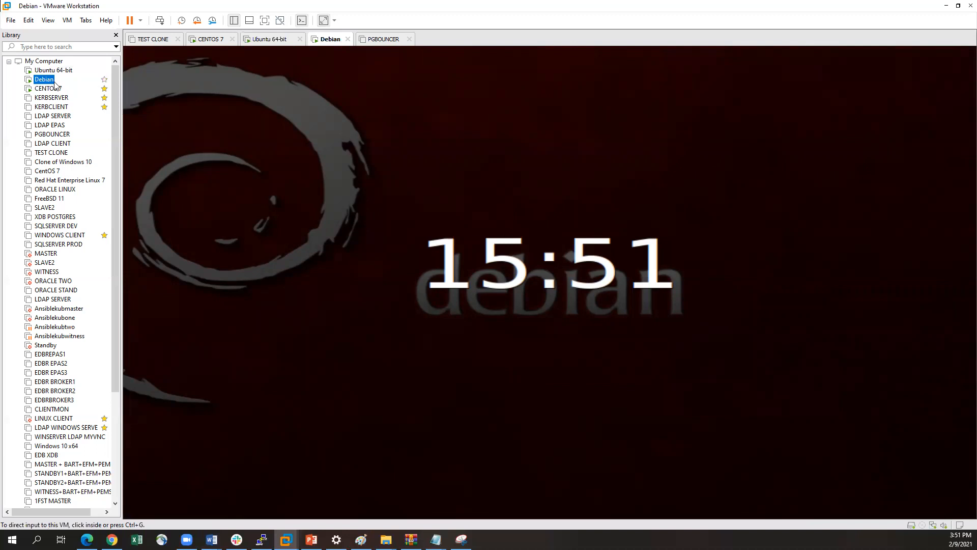
key("ctrl+g")
left_click(451, 335)
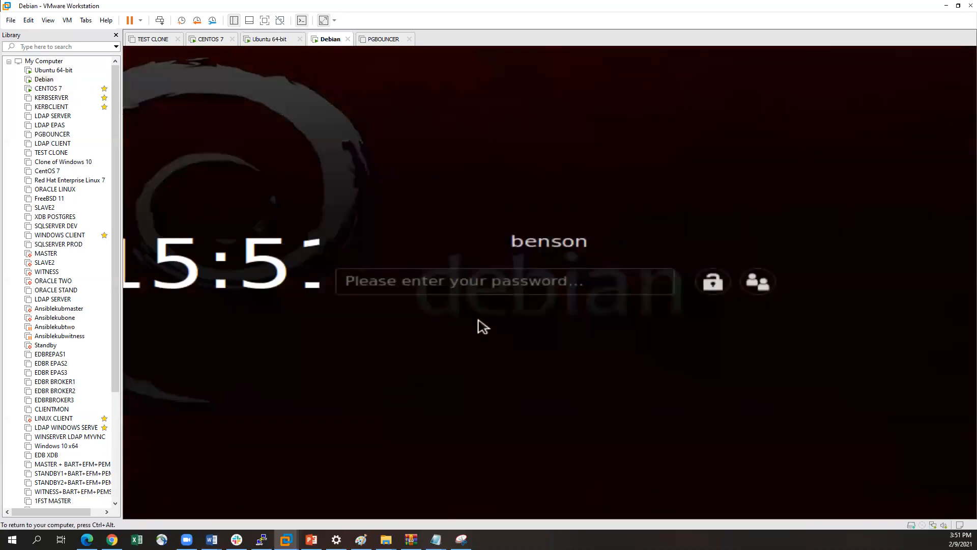
left_click(482, 283)
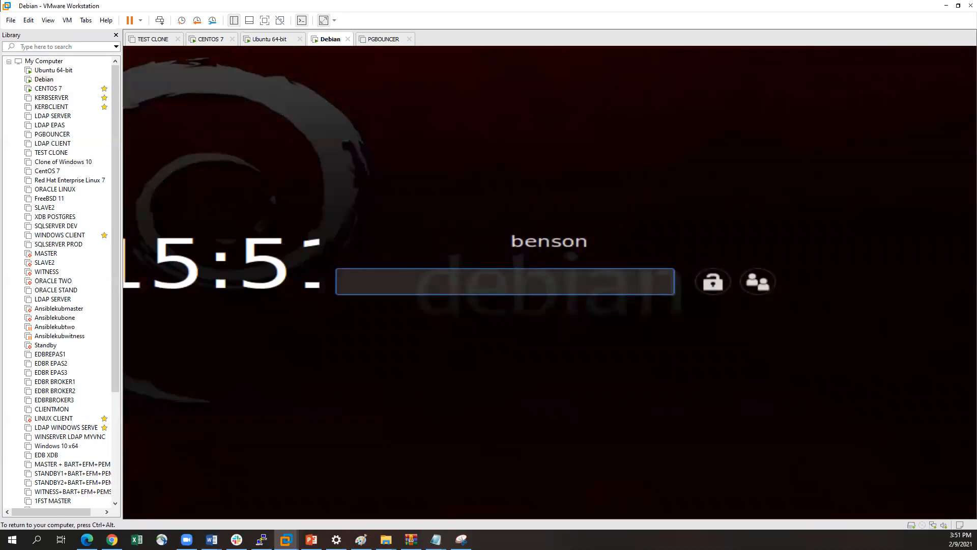
type("********")
key("Return")
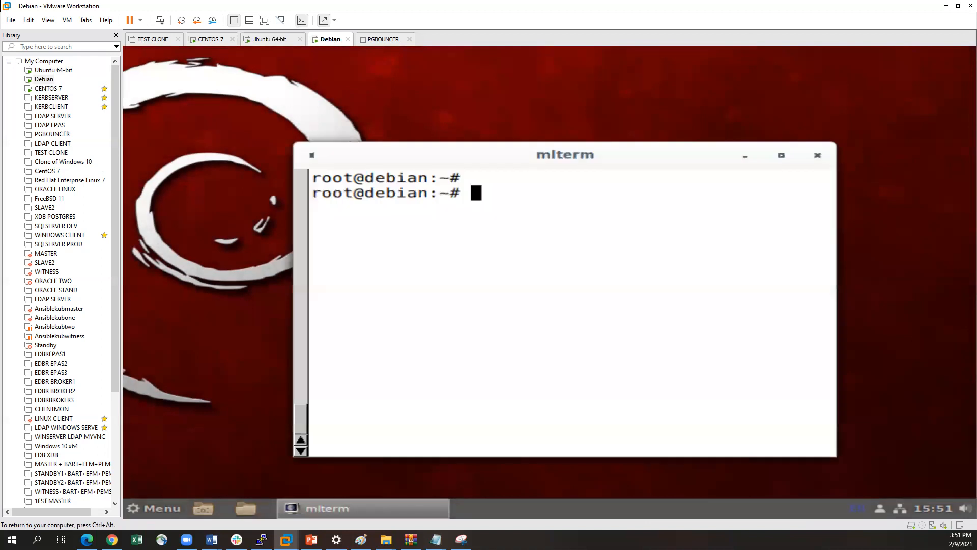
Restore the mlterm terminal window on the Debian desktop, enlarge and reposition it, and release input from the virtual machine
left_click(326, 509)
left_click(357, 505)
left_click(357, 505)
left_click_drag(456, 147, 411, 93)
left_click_drag(791, 401, 912, 434)
left_click_drag(495, 108, 485, 162)
key("ctrl+alt")
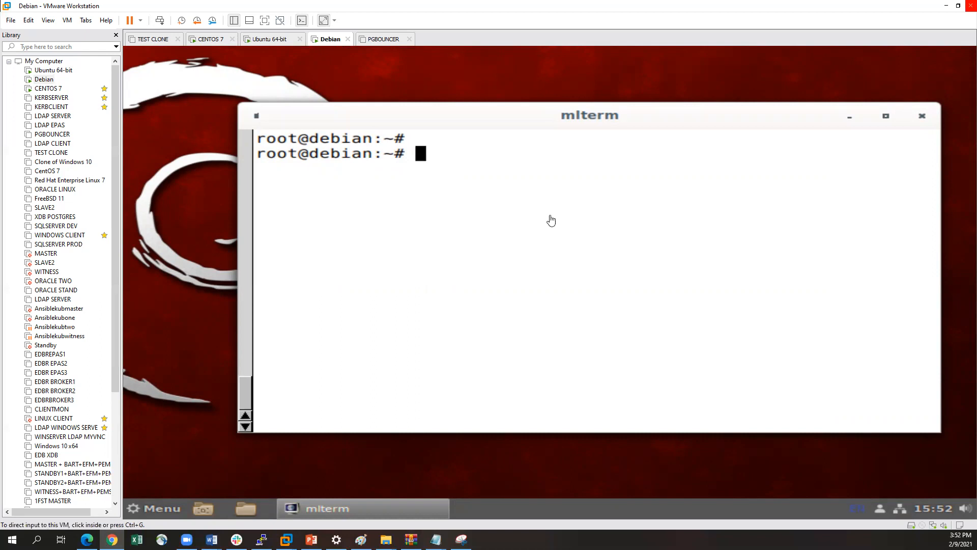
Try to query the Debian release details with the command lsb-release -a
left_click(491, 179)
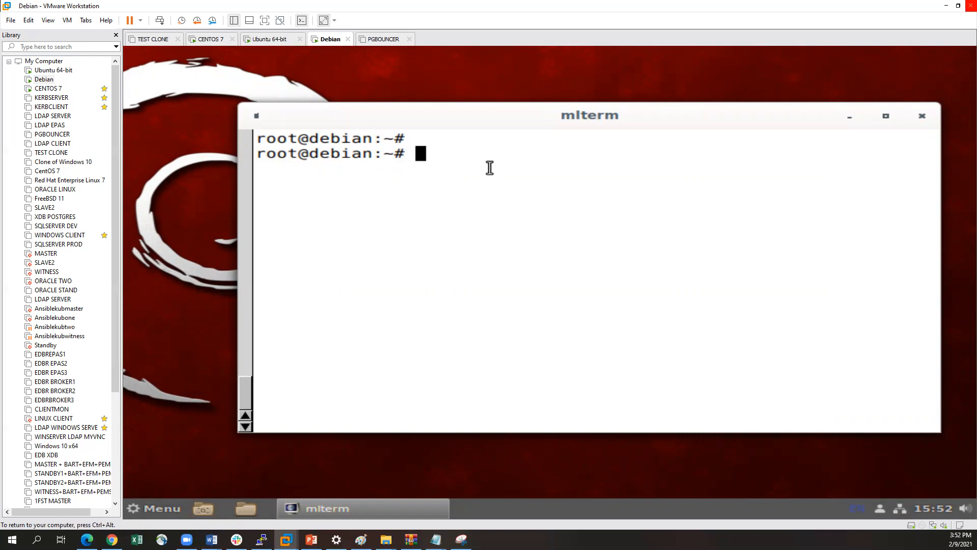
type("lsb-")
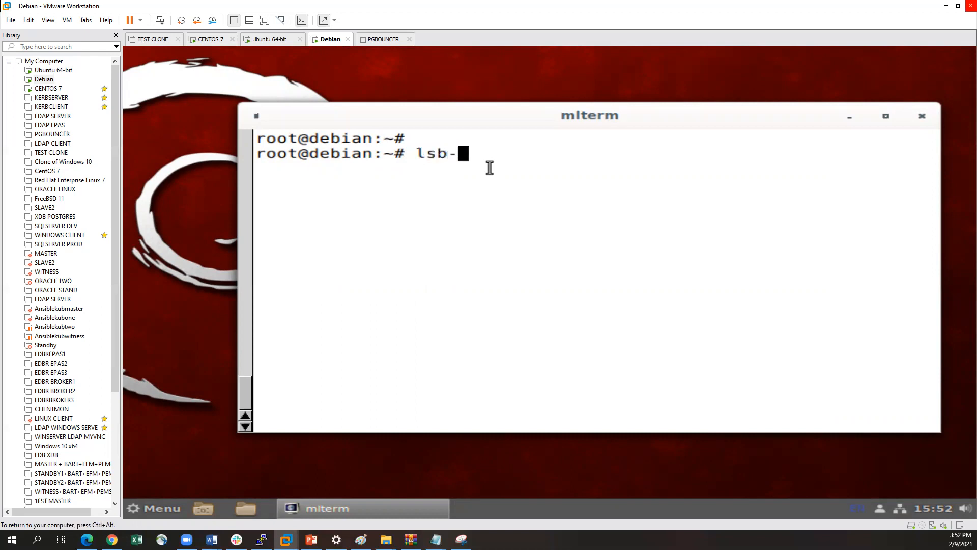
type("release -a")
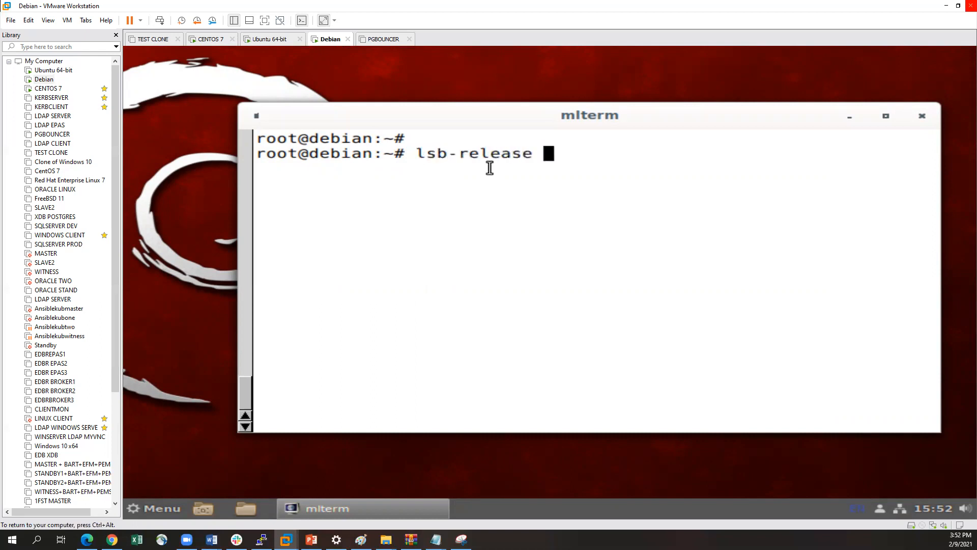
key("Return")
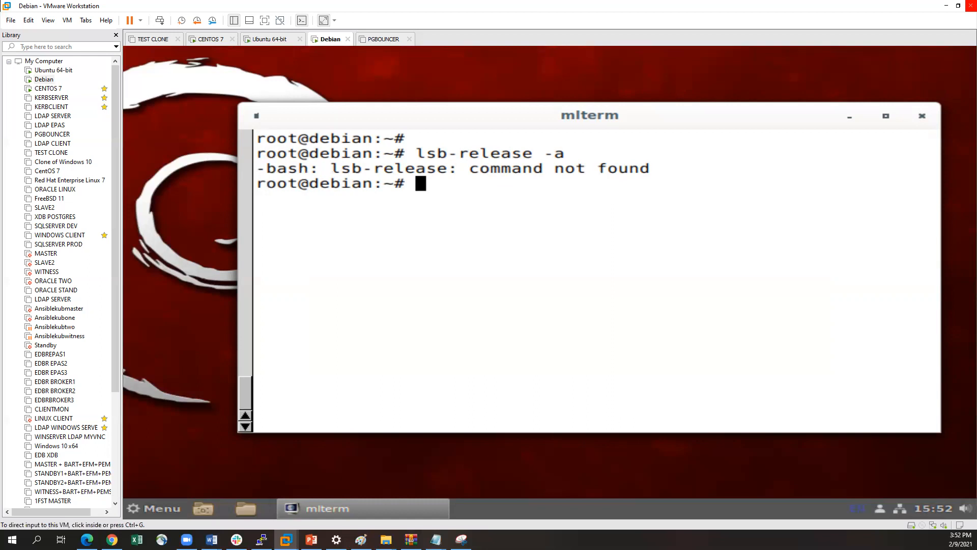
key("alt+Tab")
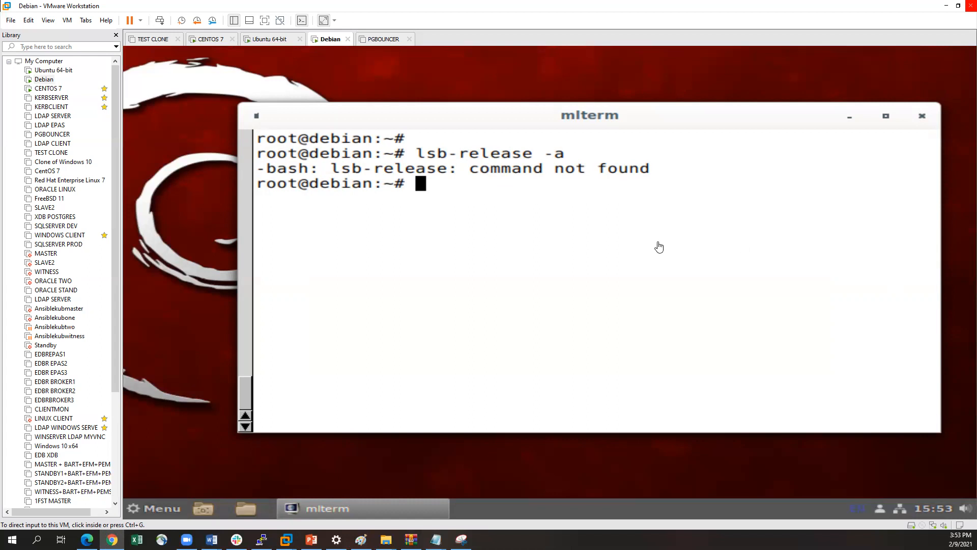
Correct the command to lsb_release -a, run it, and examine the distributor ID and release number
left_click(585, 201)
key("Up")
key("Left")
key("Left")
key("Left")
key("Left")
key("Left")
key("Left")
key("Left")
key("Left")
key("Left")
key("Left")
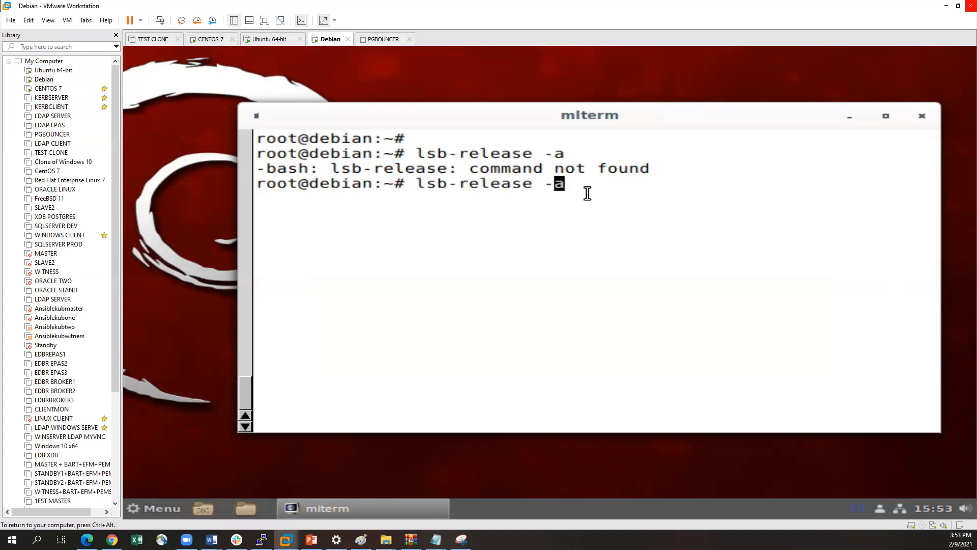
key("BackSpace")
type("_")
key("Return")
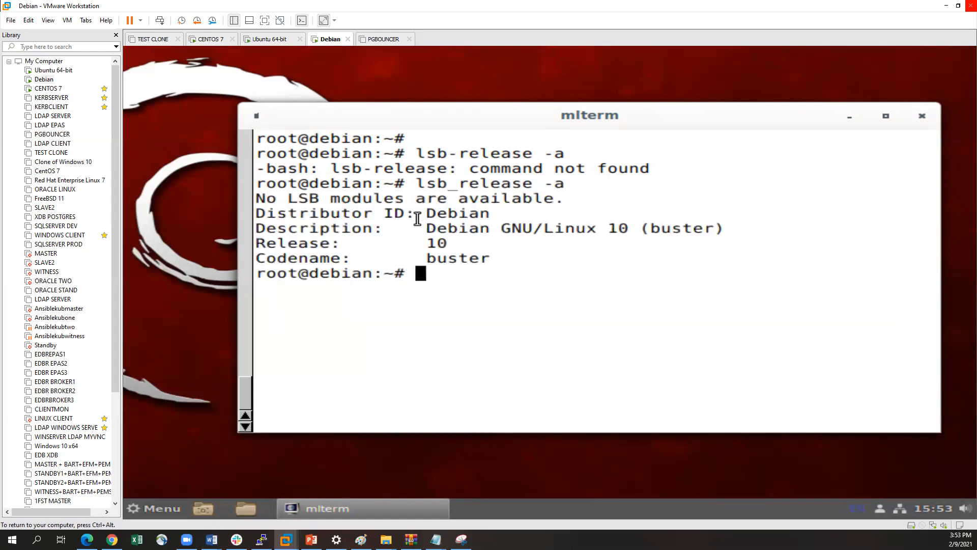
left_click_drag(424, 216, 483, 214)
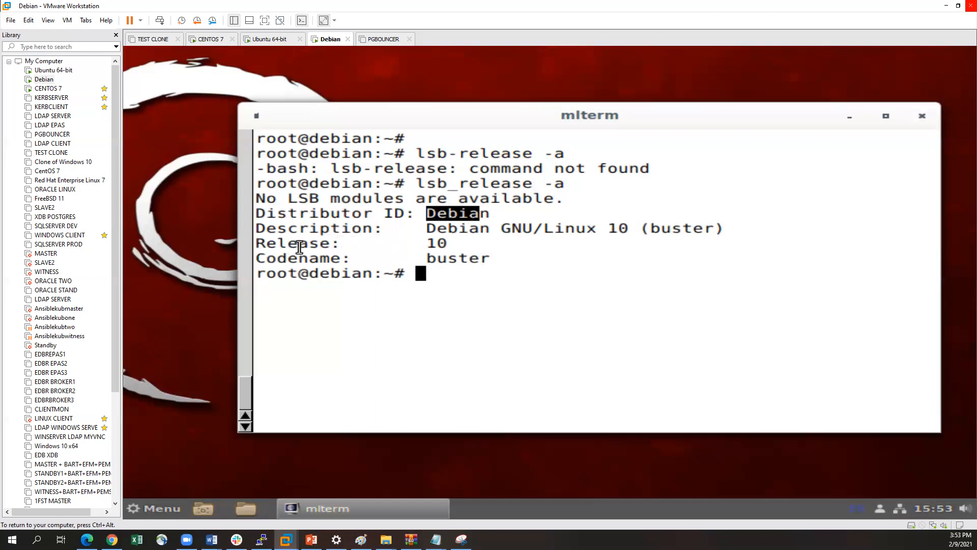
double_click(436, 244)
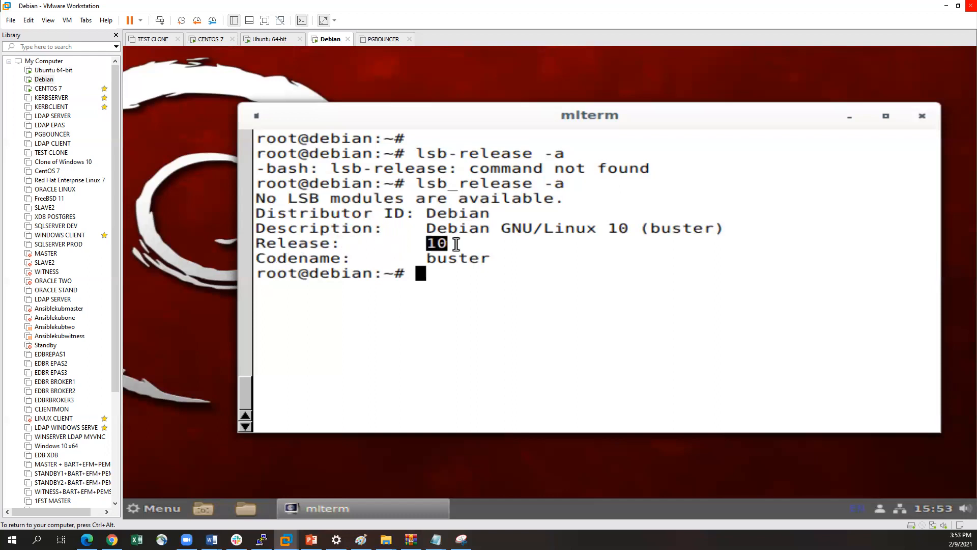
Clear the terminal output and release input from the virtual machine
left_click(492, 270)
type("clear")
key("Return")
key("Return")
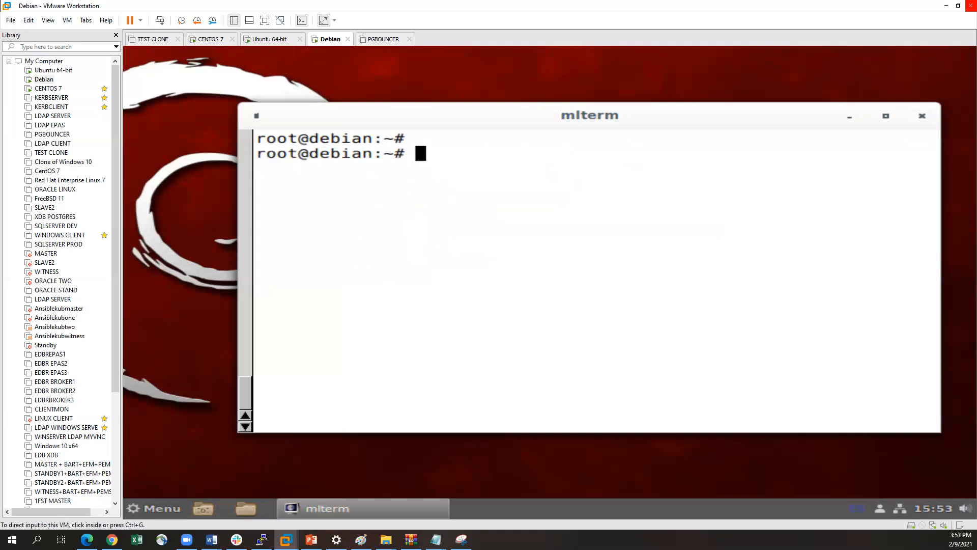
key("alt+Tab")
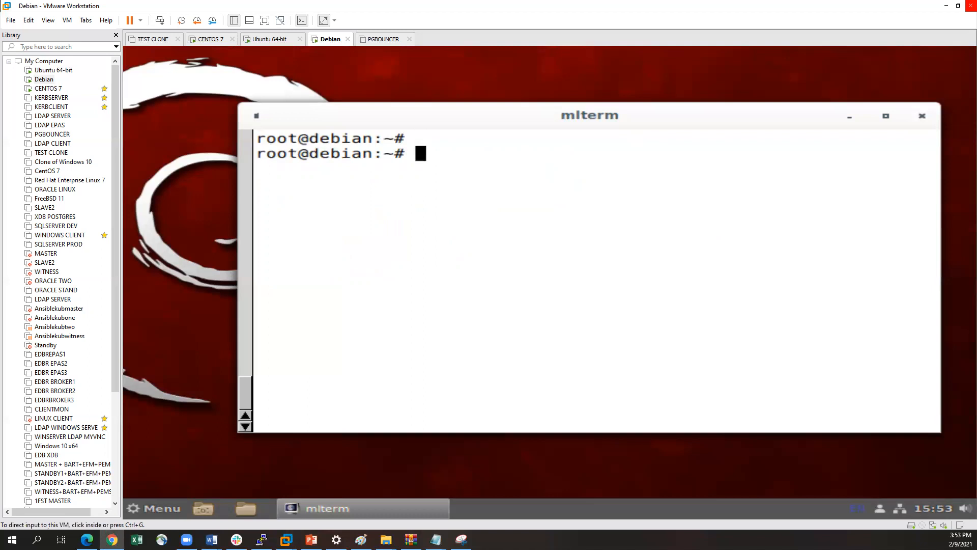
Refresh the package lists with sudo apt update and widen the terminal window
left_click(506, 175)
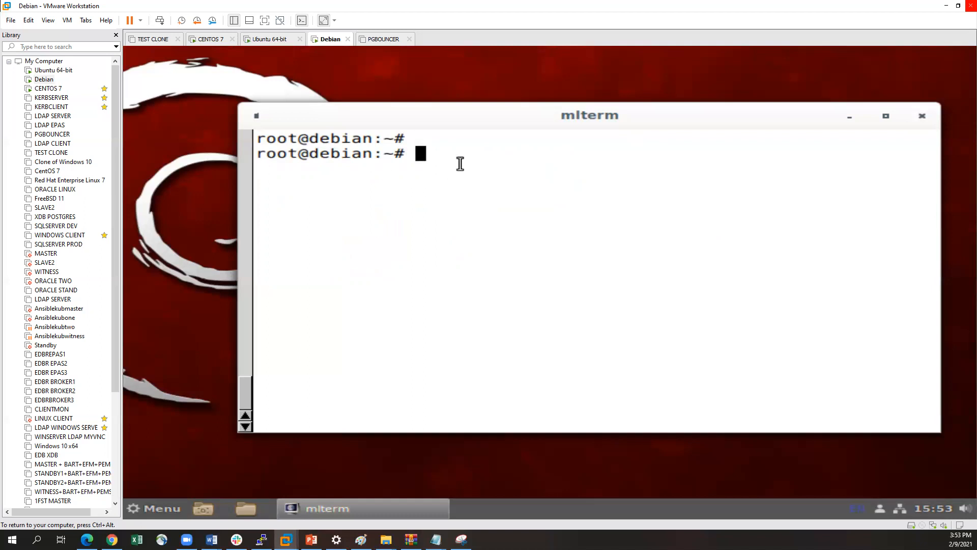
type("sudo apt")
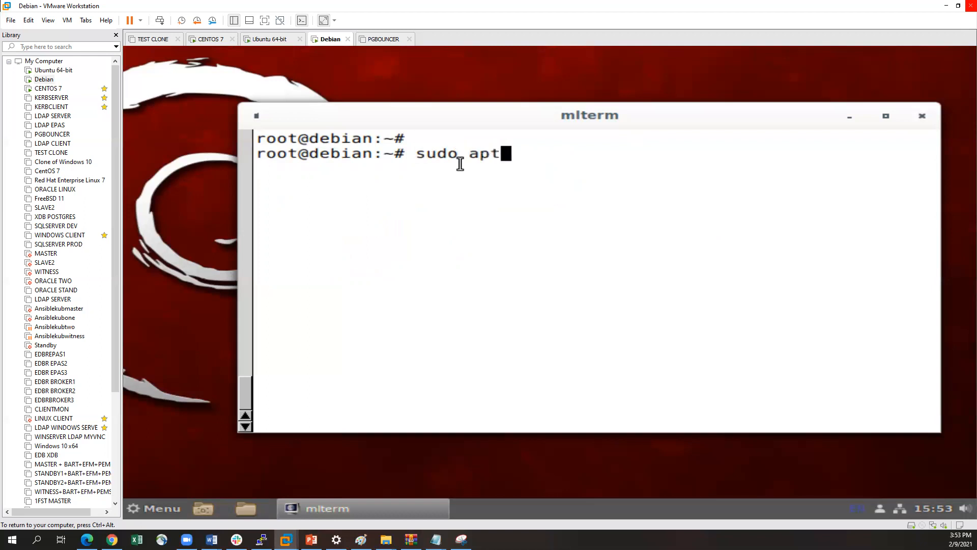
type(" update")
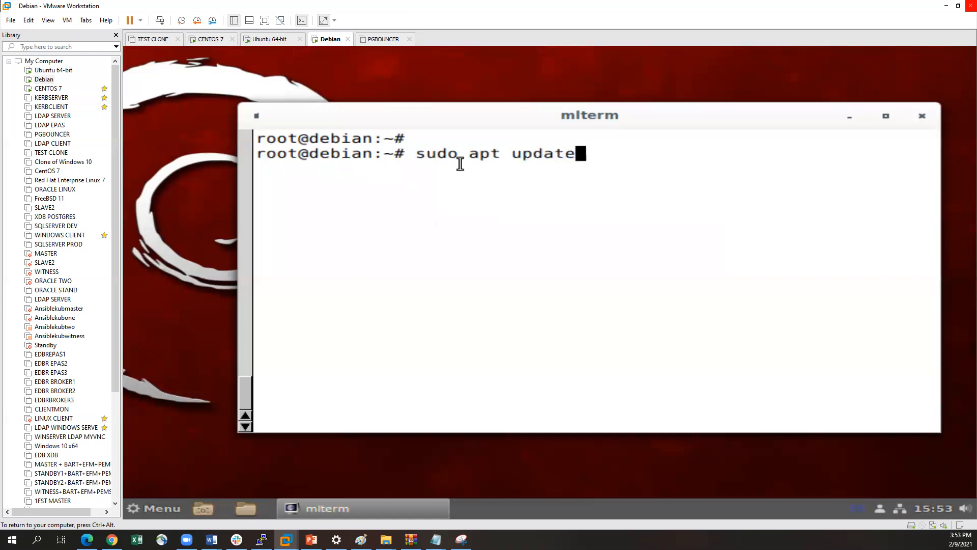
key("Return")
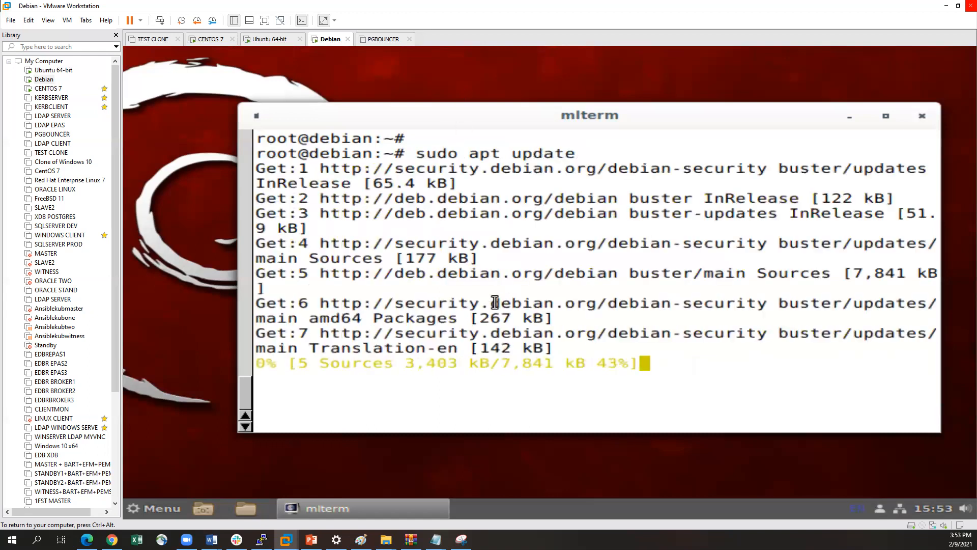
left_click_drag(242, 429, 134, 431)
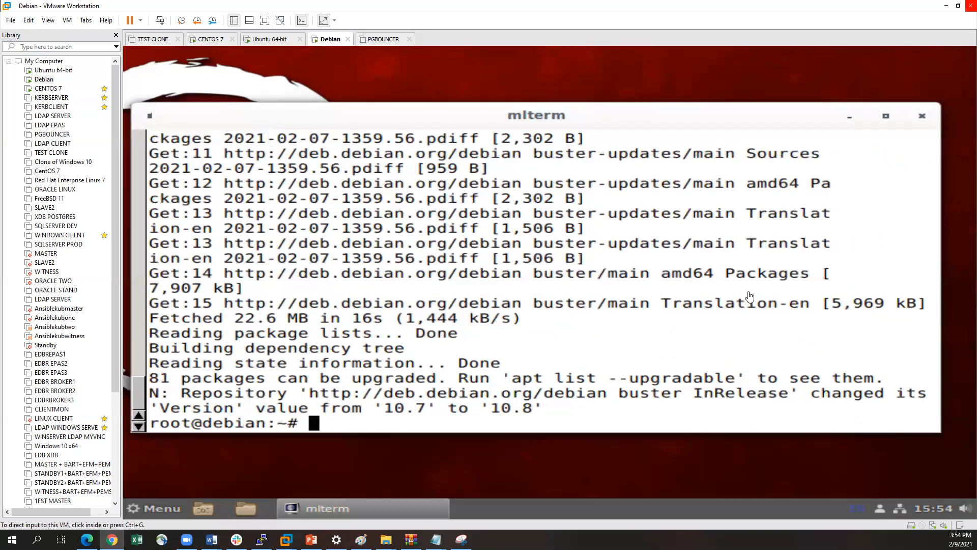
Install the GnuPG package with sudo apt install gnupg
left_click(441, 388)
key("Return")
key("Up")
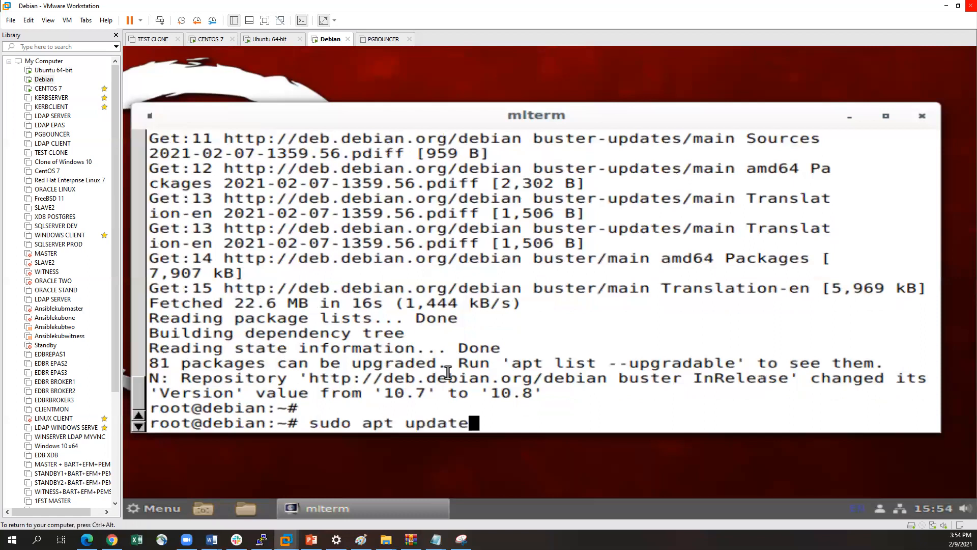
key("BackSpace")
key("BackSpace")
key("BackSpace")
key("BackSpace")
key("BackSpace")
key("BackSpace")
type("insta;l;l")
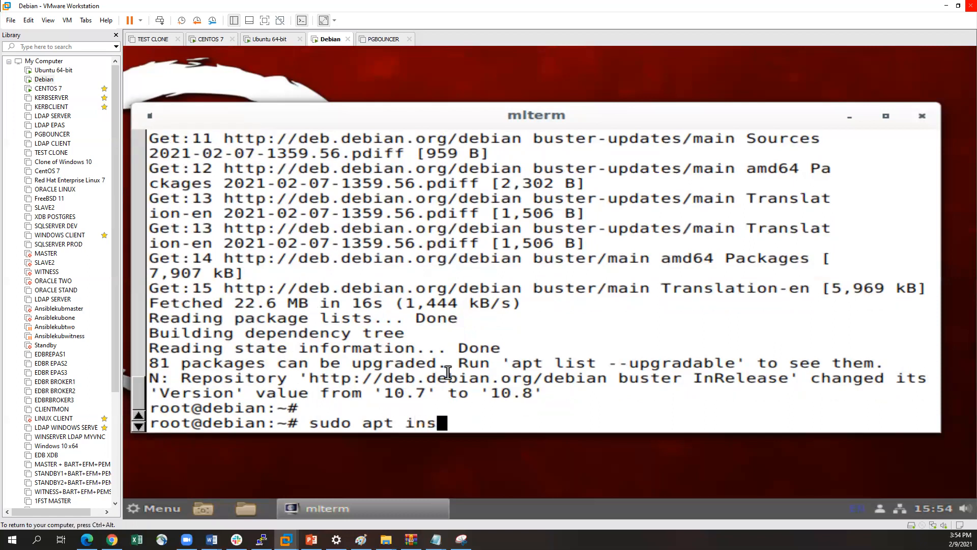
key("BackSpace")
key("BackSpace")
key("BackSpace")
key("BackSpace")
type("ll")
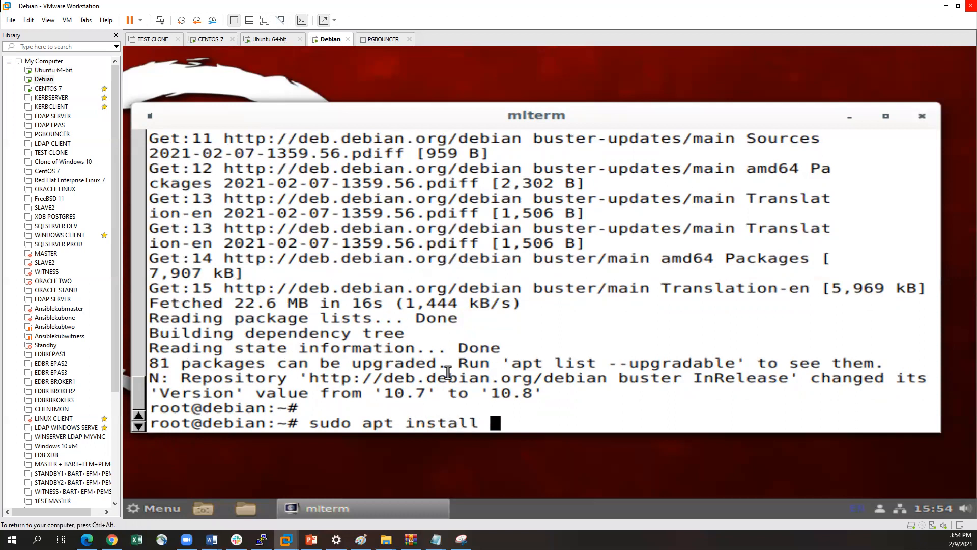
type(" gnupg")
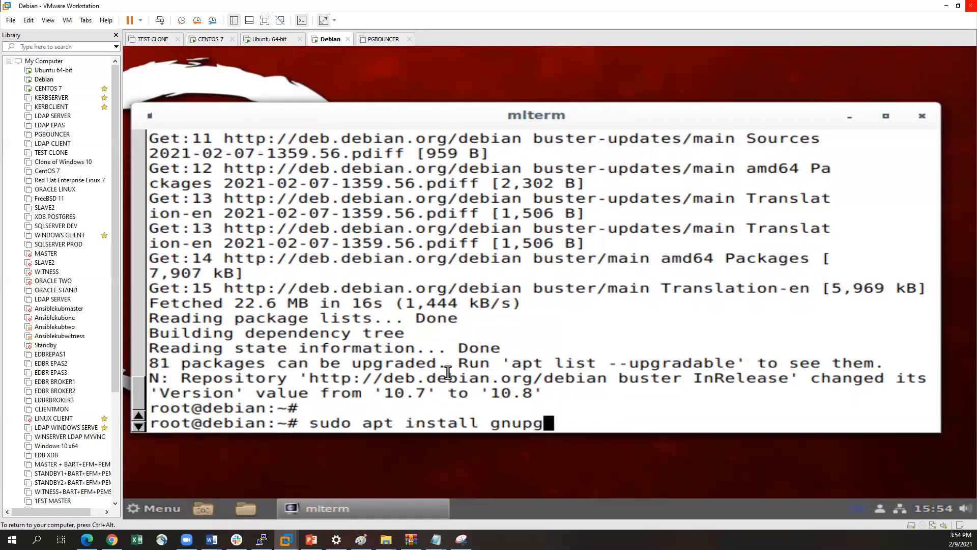
key("Return")
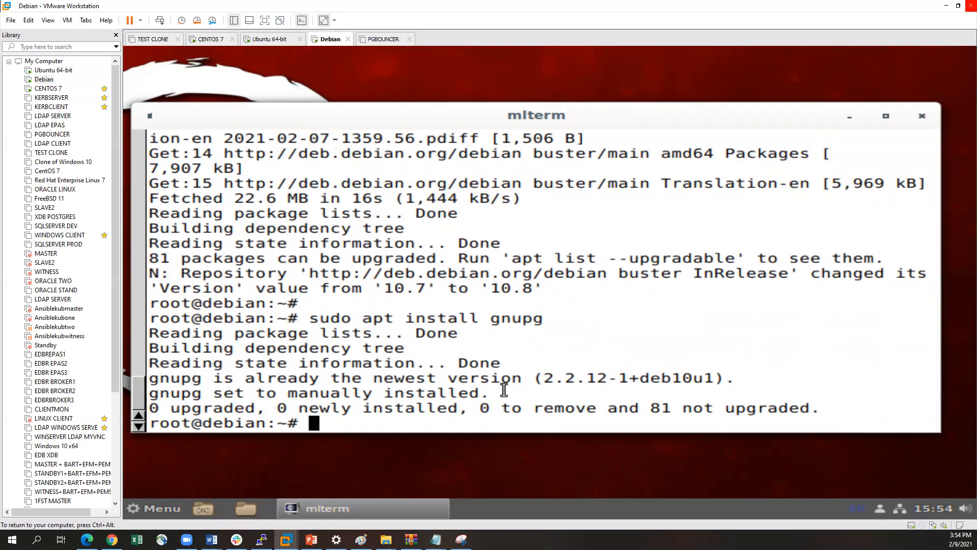
left_click_drag(512, 113, 488, 73)
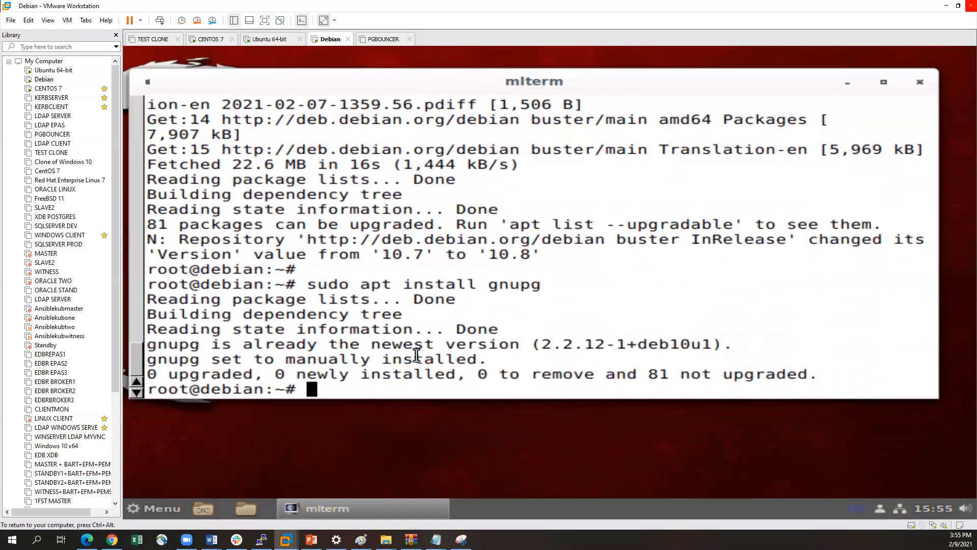
key("Return")
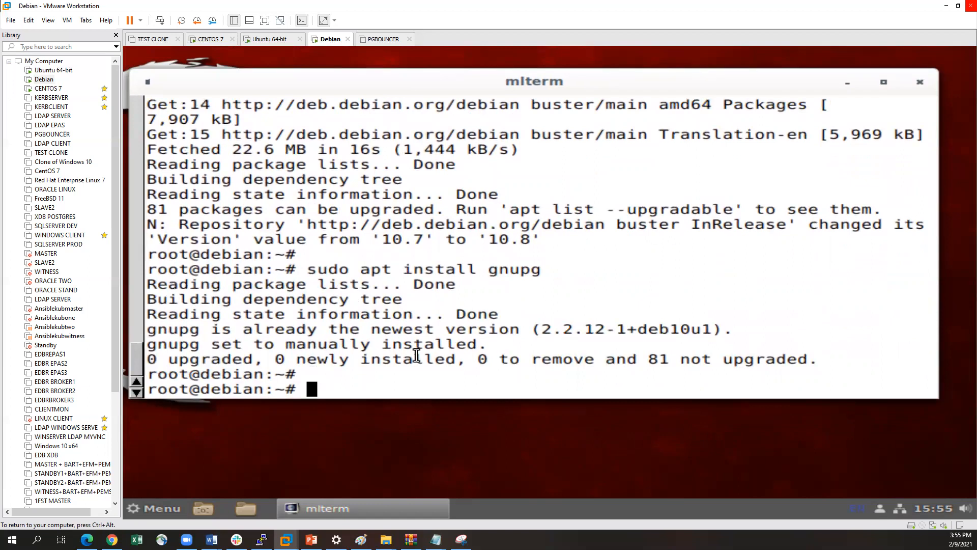
type("wget ht")
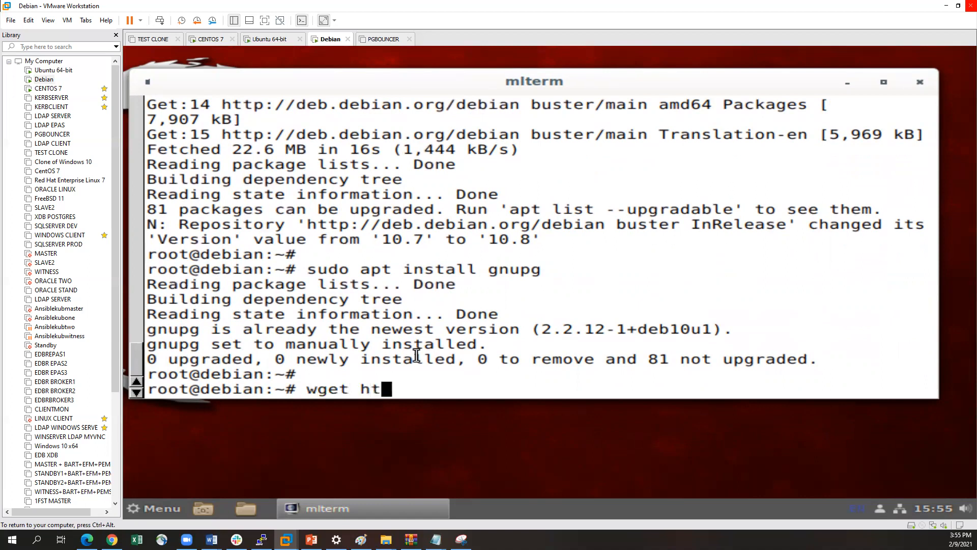
type("tps")
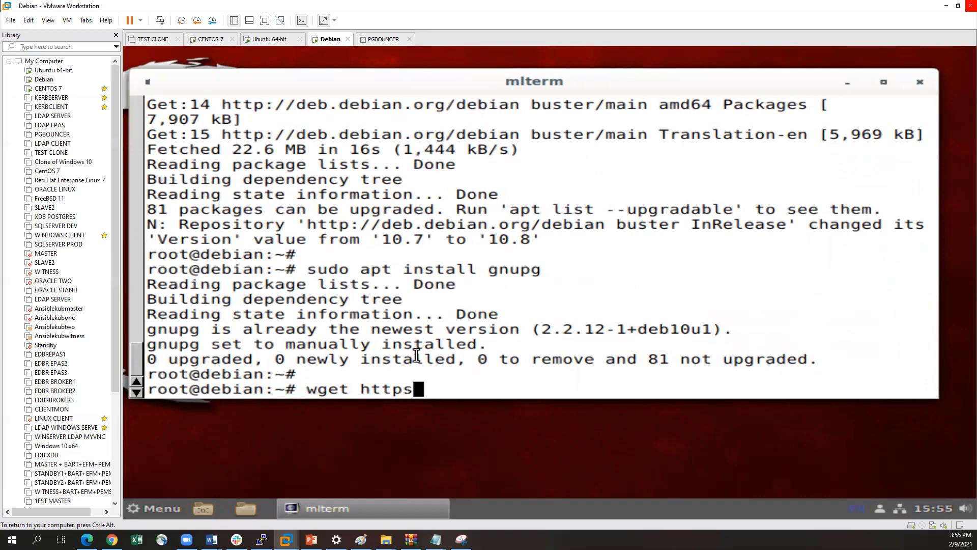
type("://dev.")
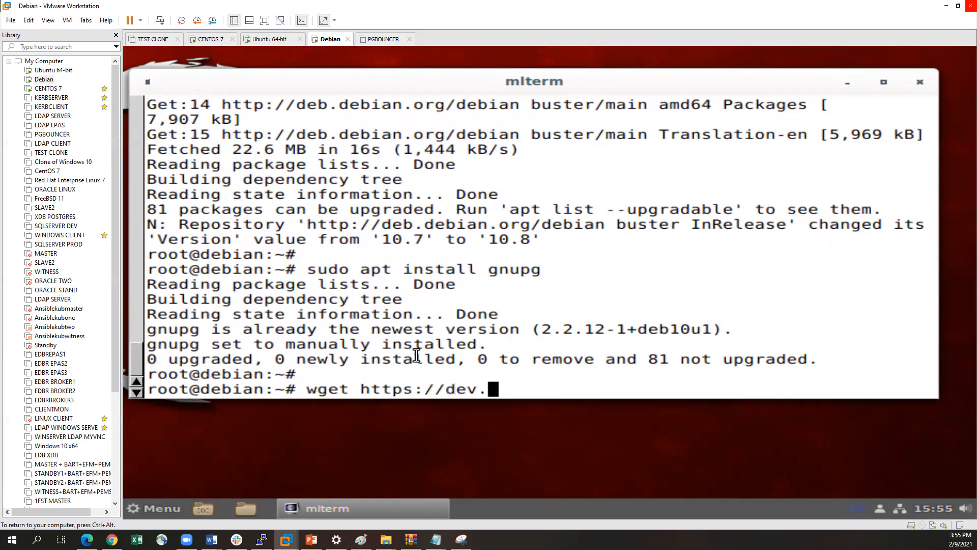
type("mys")
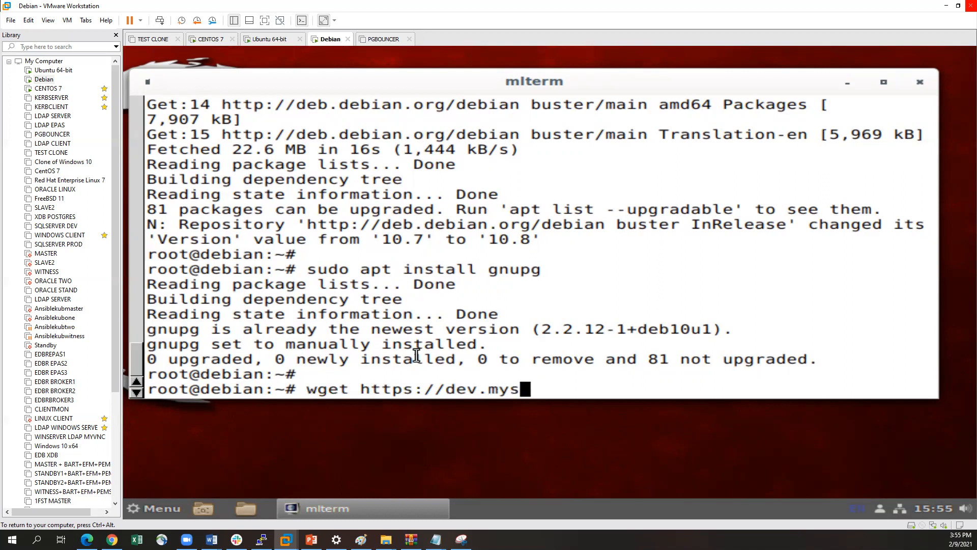
type("ql.co")
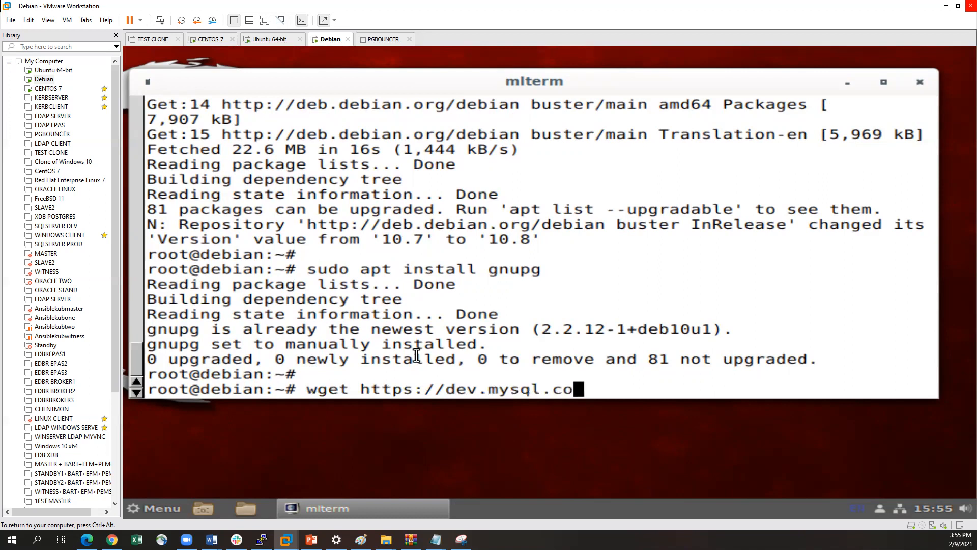
type("m/get")
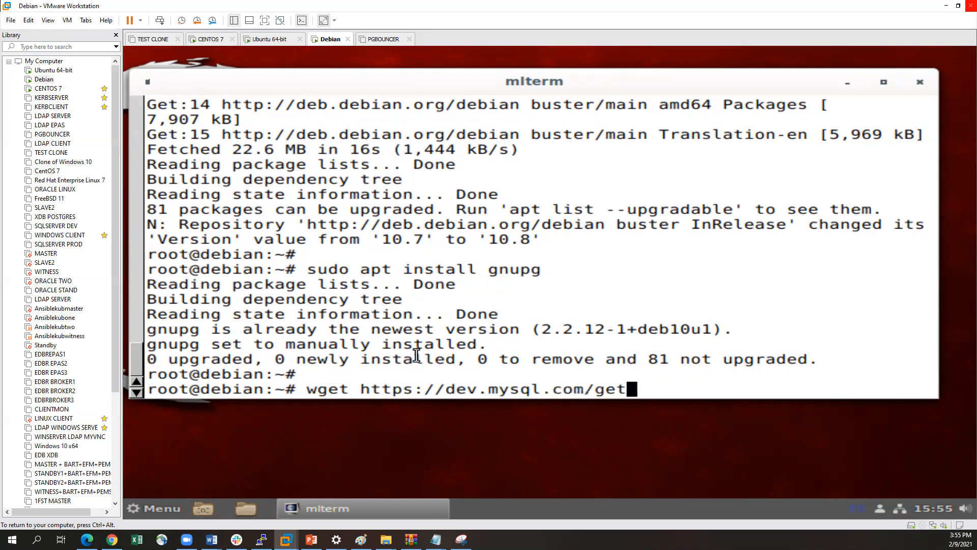
type("mysql-ap")
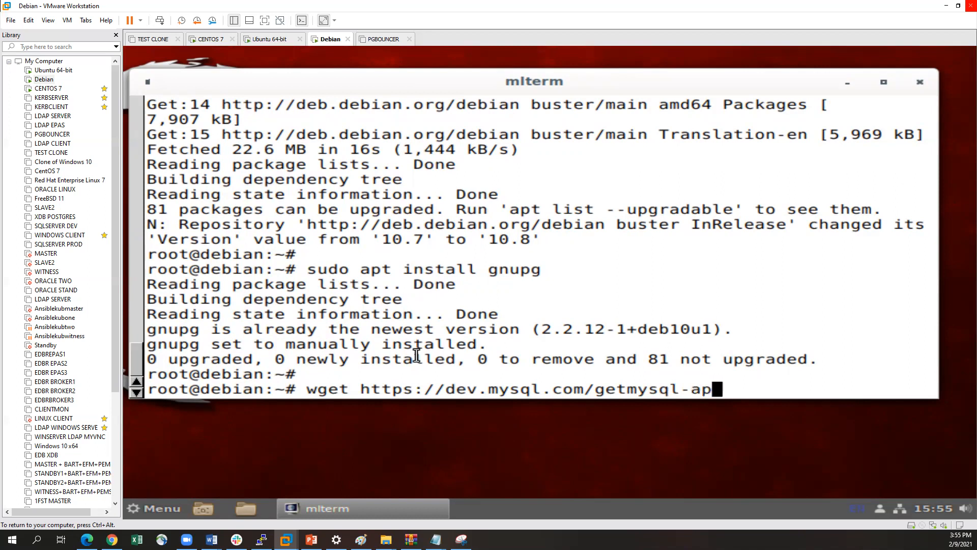
type("y")
Append the package file name mysql-apt-config_0.8.13-1_all.deb to the wget address
key("BackSpace")
type("t-config")
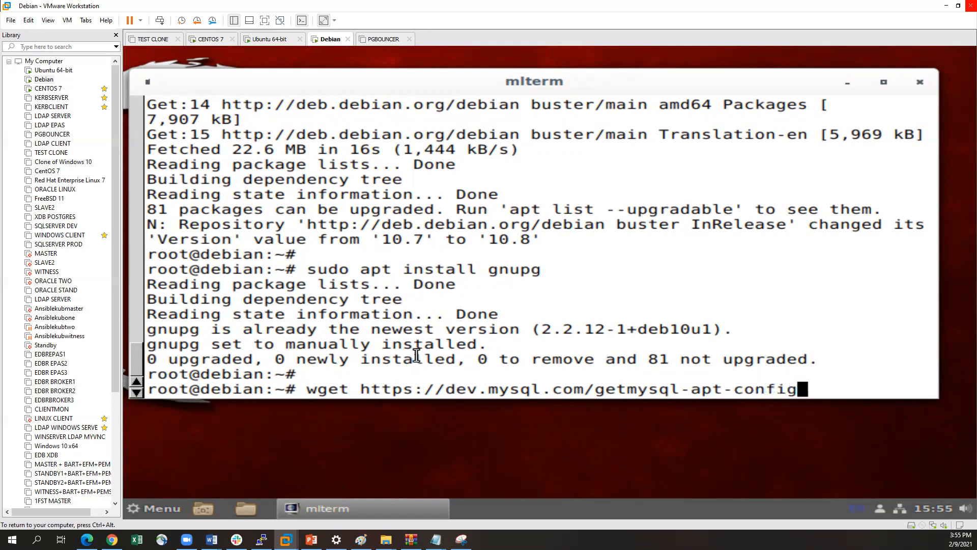
type("_")
type("0.8.13-")
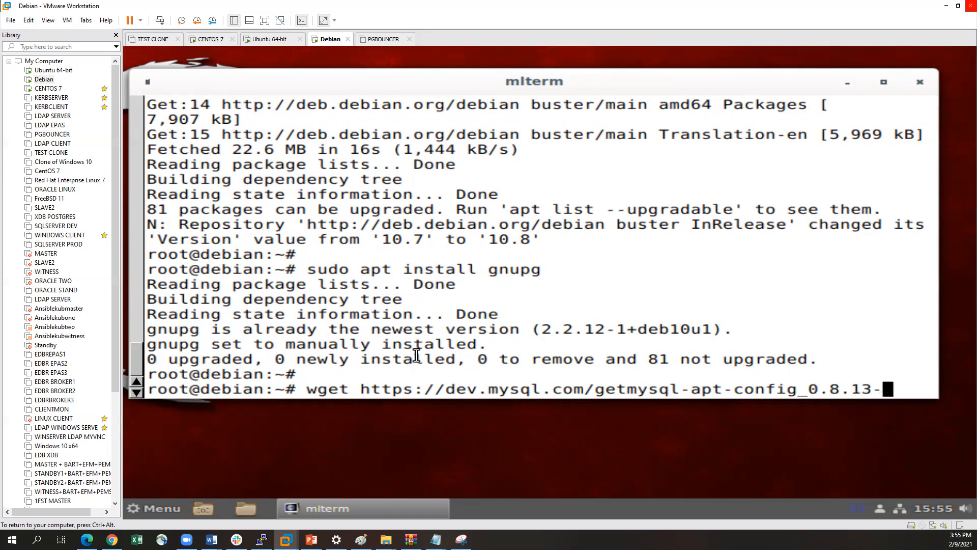
type("1_all")
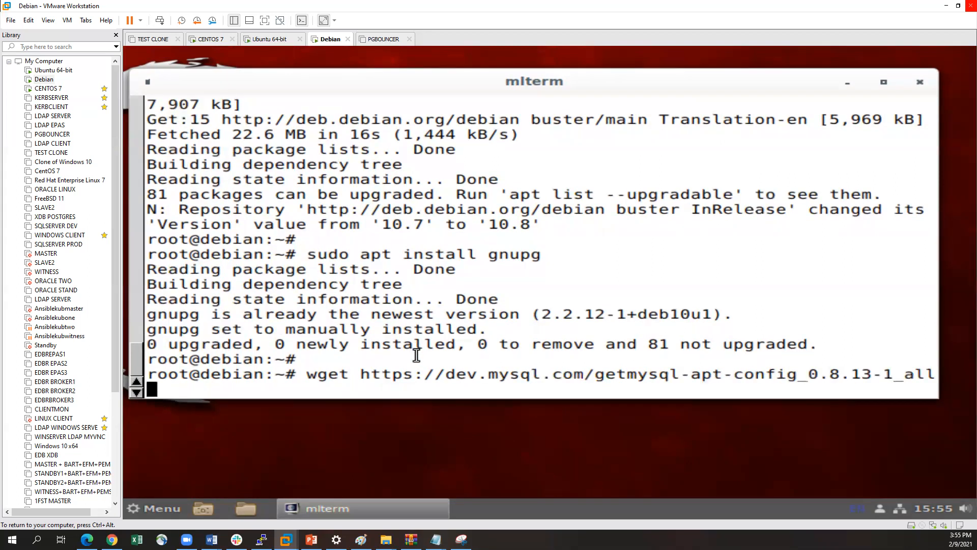
type(".deb")
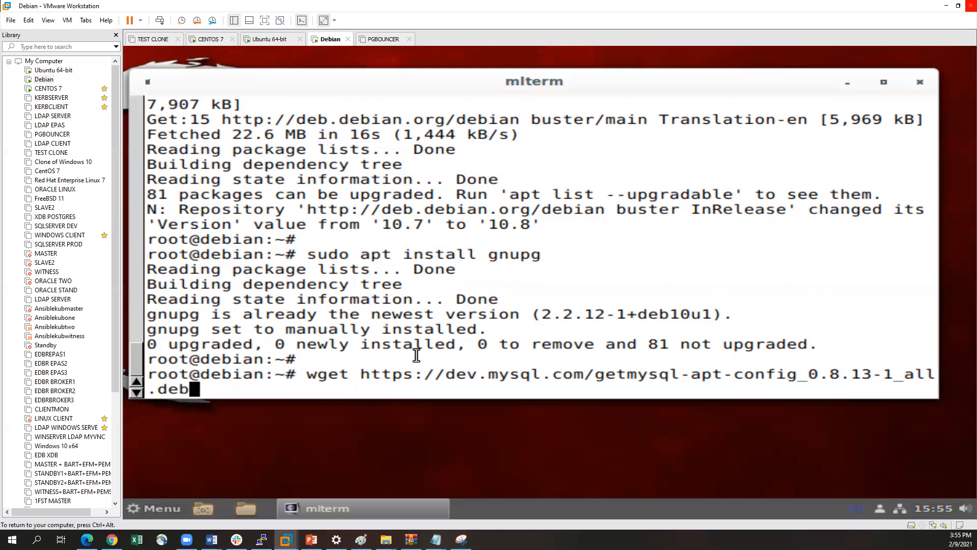
Insert the missing slash between get and mysql-apt-config in the wget address
key("Left")
key("Left")
key("Left")
key("Left")
key("Left")
key("Left")
key("Left")
key("Left")
key("Left")
key("Left")
key("Left")
key("Left")
key("Left")
key("Left")
key("Left")
key("Left")
key("Left")
key("Left")
key("Left")
key("Left")
key("Left")
key("Left")
key("Right")
type("/")
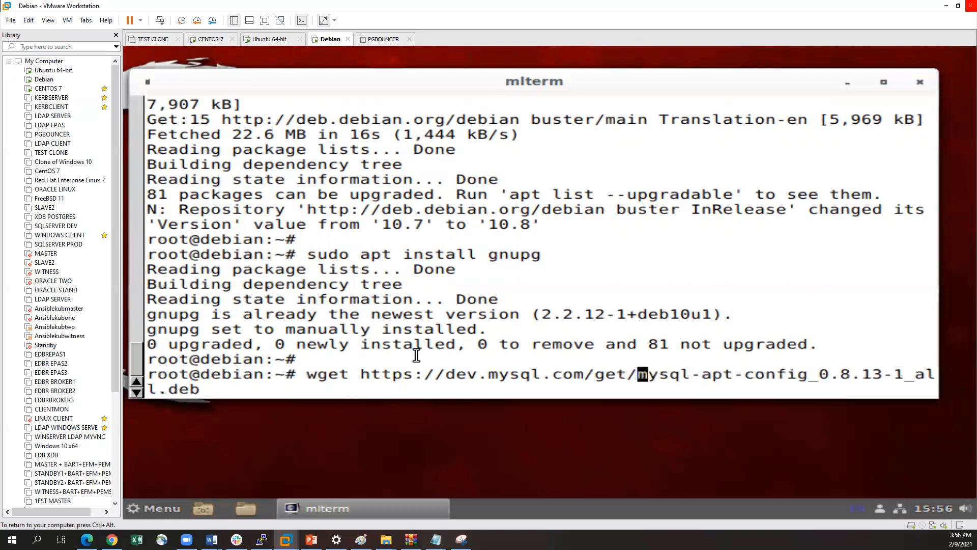
Try the prepared wget download of the MySQL APT configuration package and install the wget package with sudo apt install wget
key("Return")
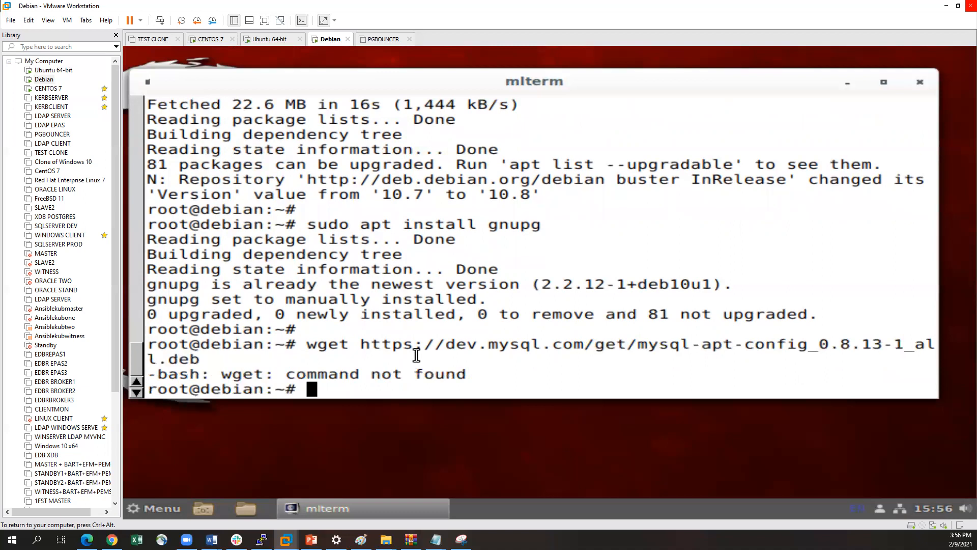
key("Return")
type("sudo a")
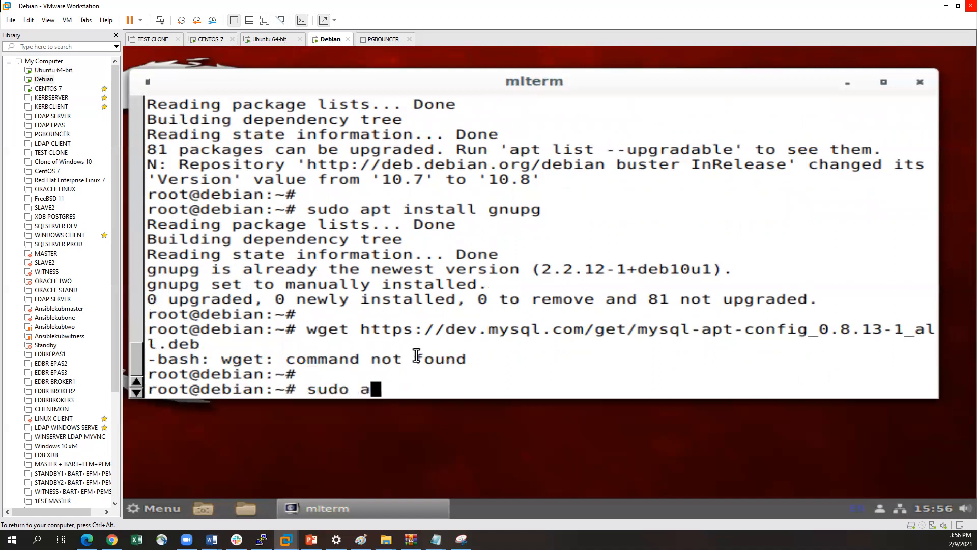
type("pt install wget")
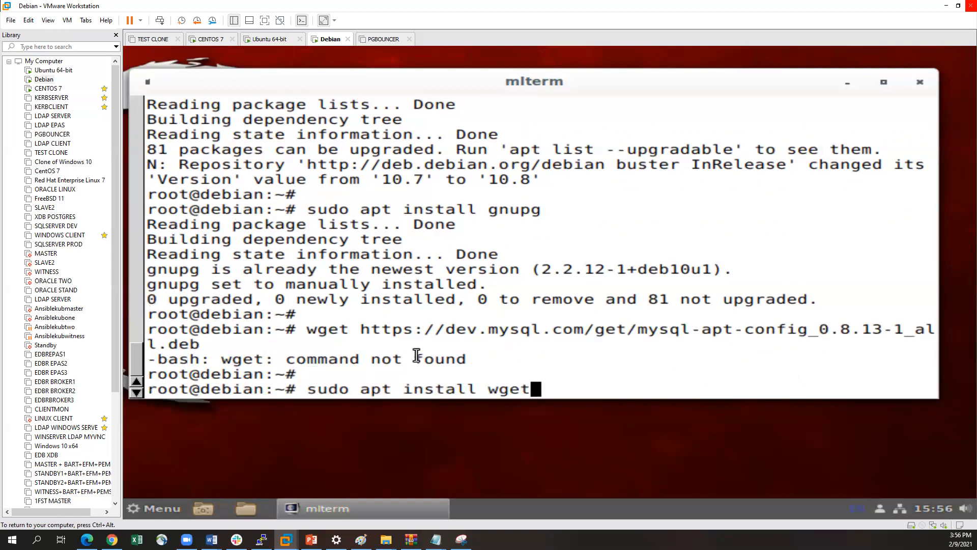
key("Return")
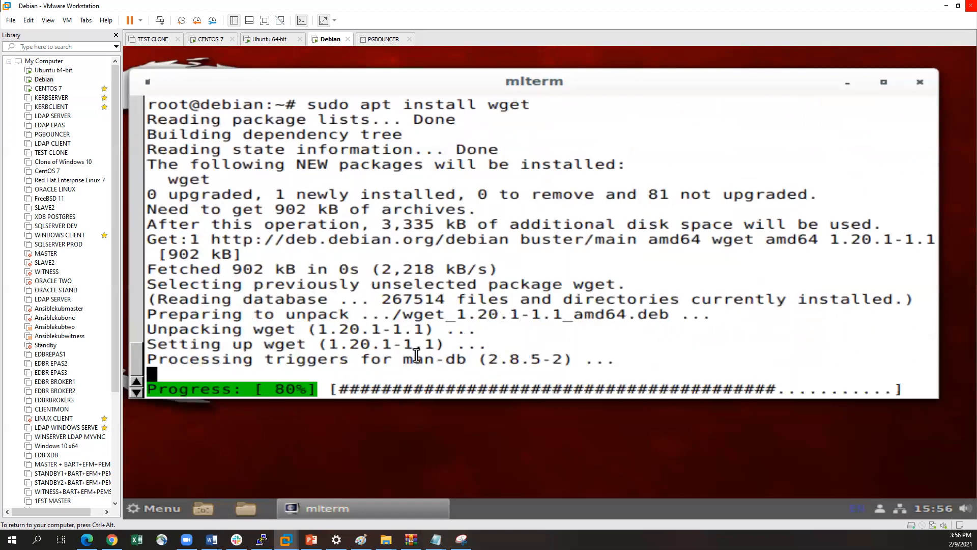
Rerun the earlier wget command to download mysql-apt-config_0.8.13-1_all.deb from dev.mysql.com
key("Return")
key("Up")
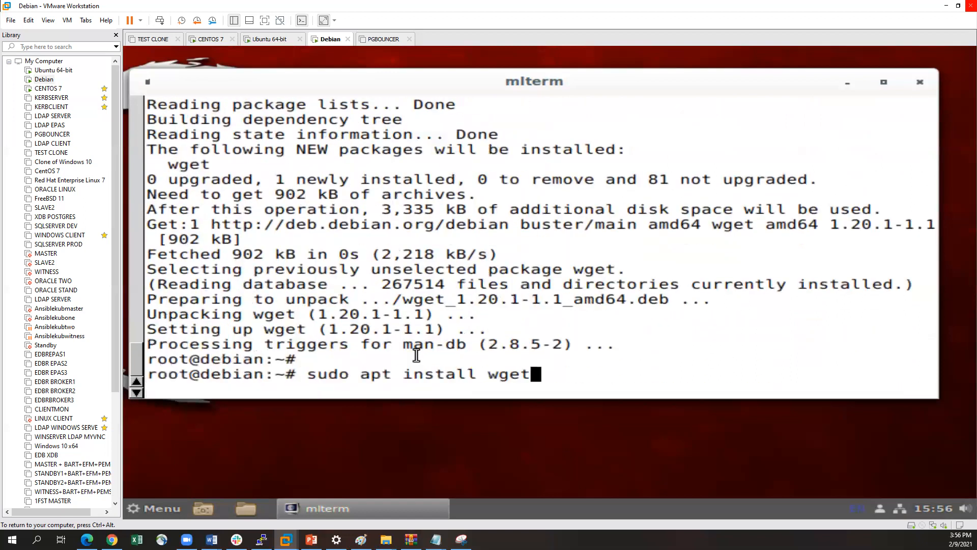
key("Up")
key("Return")
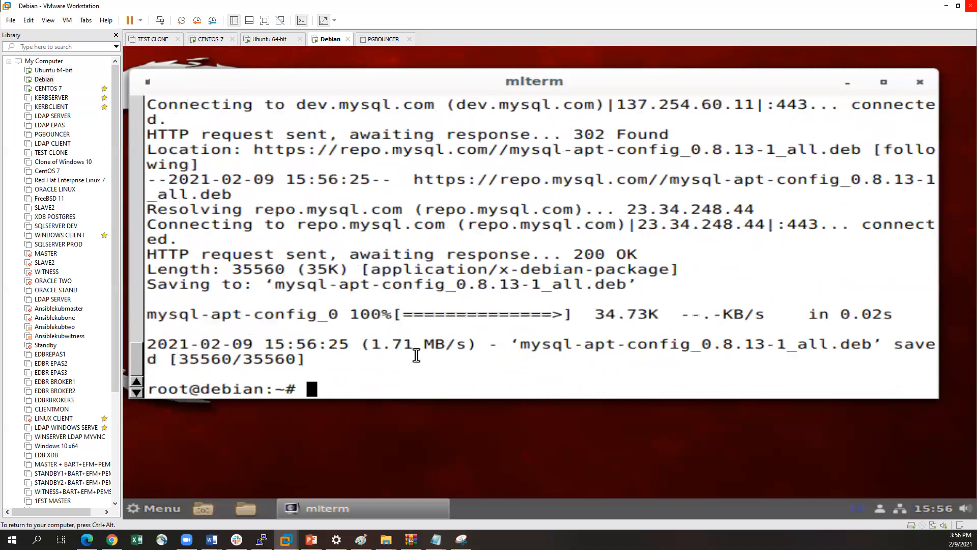
List the contents of the current directory with ls to check for the downloaded package
type("ll")
key("BackSpace")
type("s")
key("Return")
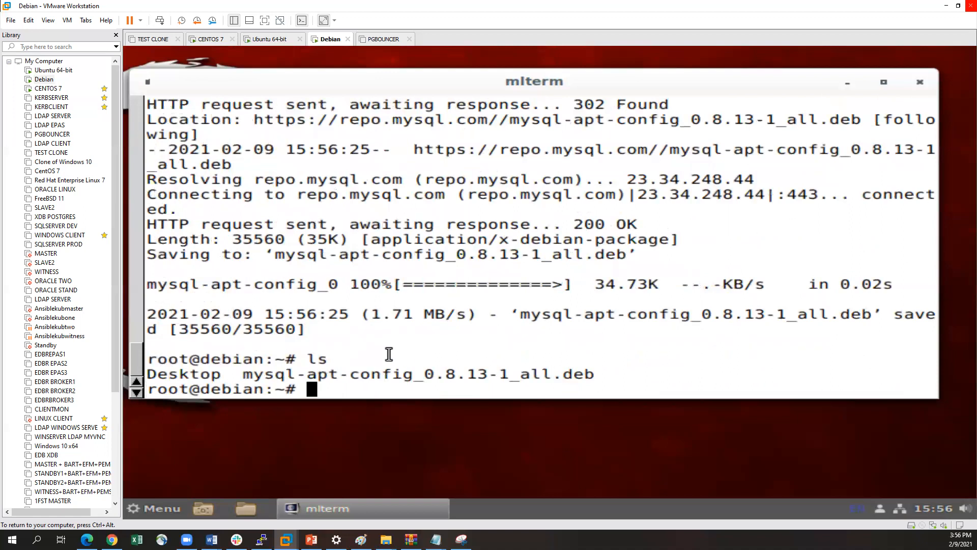
Install the downloaded MySQL APT configuration package with sudo dpkg -i mysql-apt-config_0.8.13-1_all.deb
key("ctrl+alt")
left_click(741, 349)
key("Return")
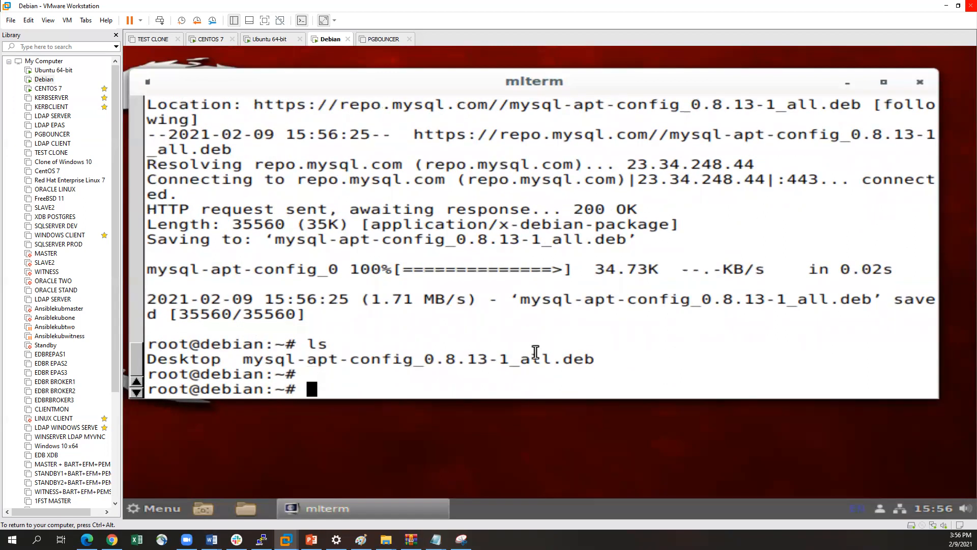
type("sudo ")
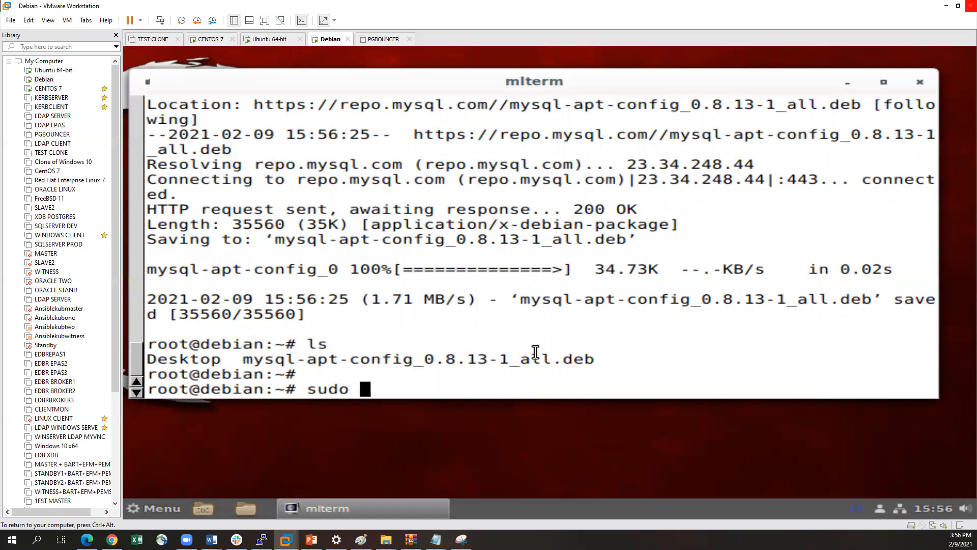
type("dpk")
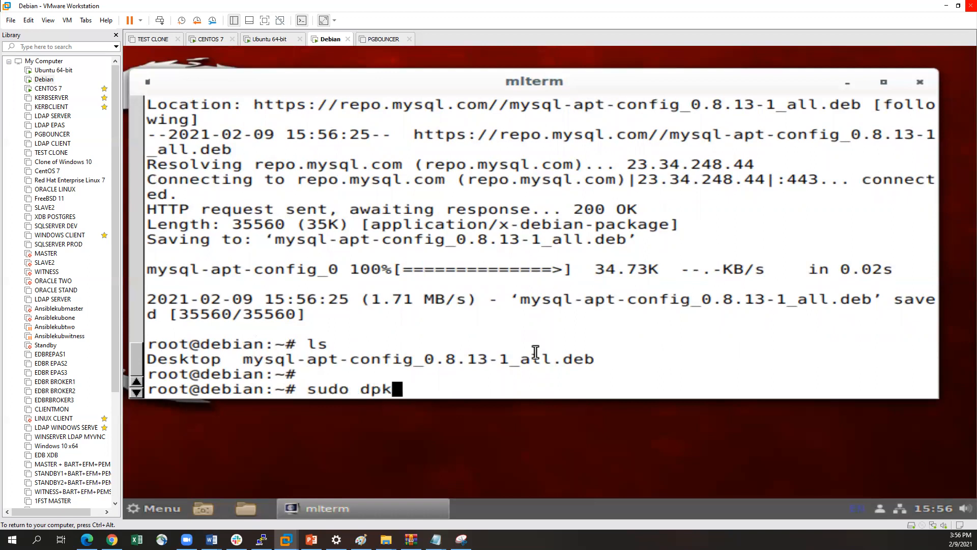
type("g -i my")
key("Tab")
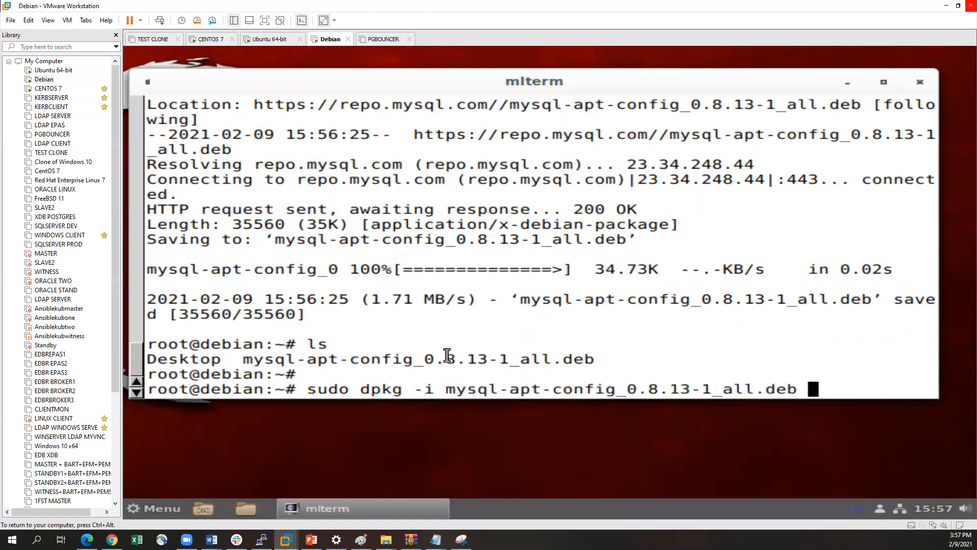
key("Return")
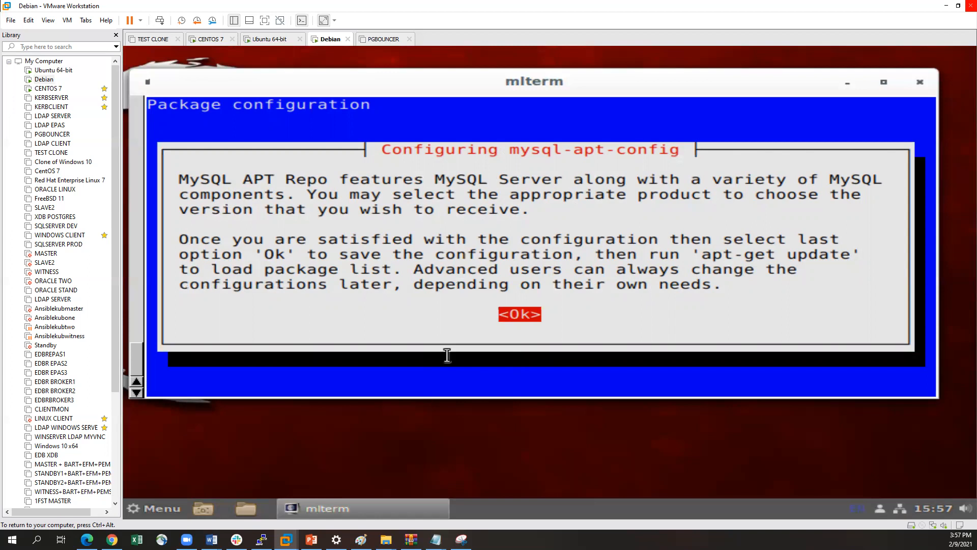
Accept the default MySQL product selections in the mysql-apt-config package configuration and save them with the final Ok option
key("Return")
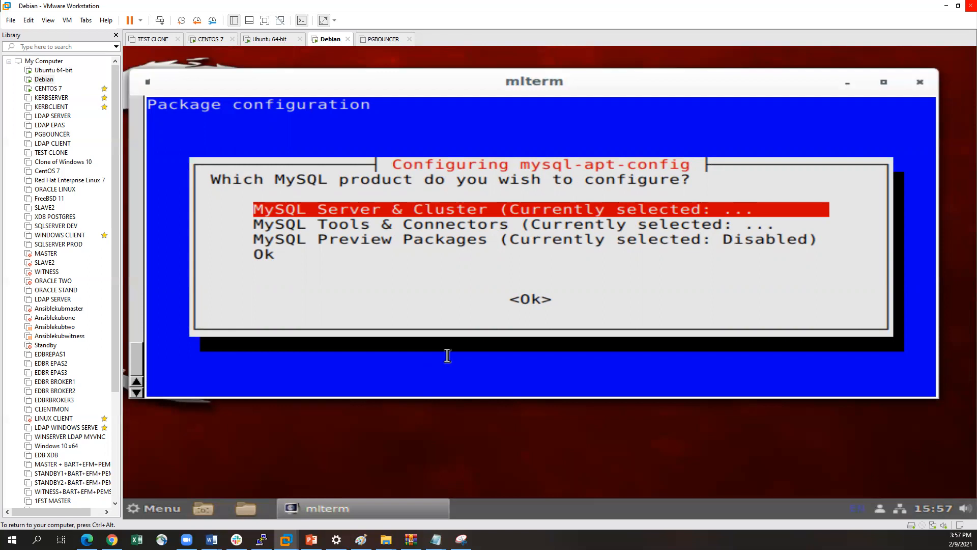
key("Down")
key("Down")
key("Down")
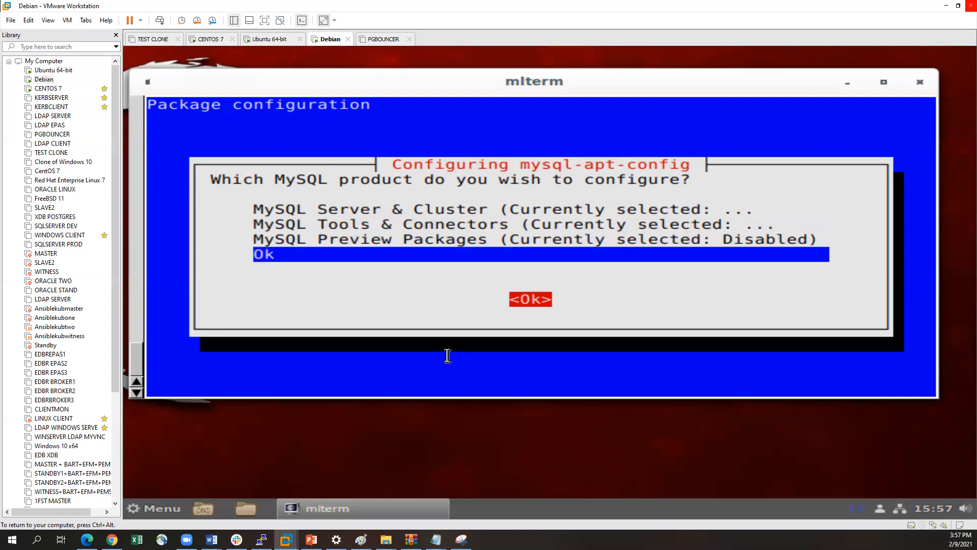
key("Return")
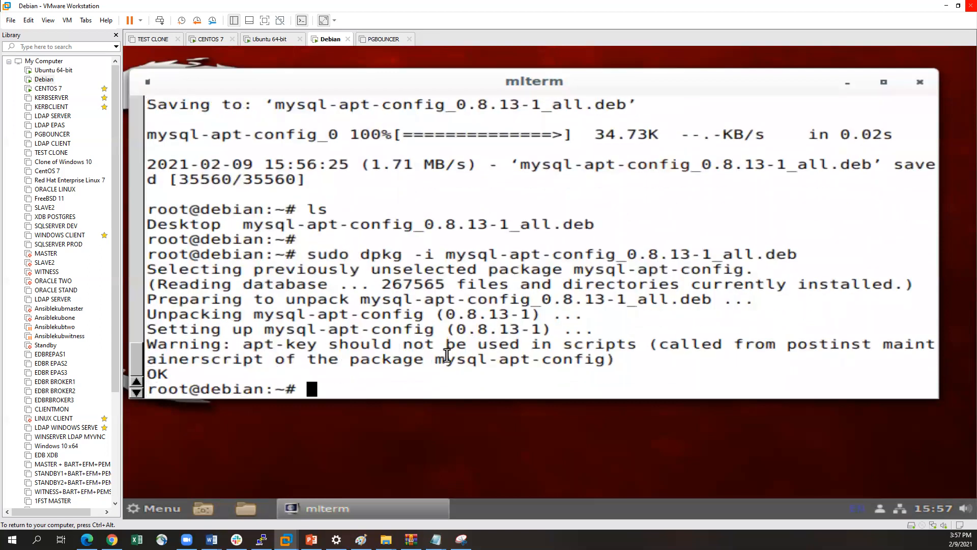
Refresh the Debian package lists with sudo apt update to load the MySQL repository
key("ctrl+alt")
left_click(712, 248)
type("sud")
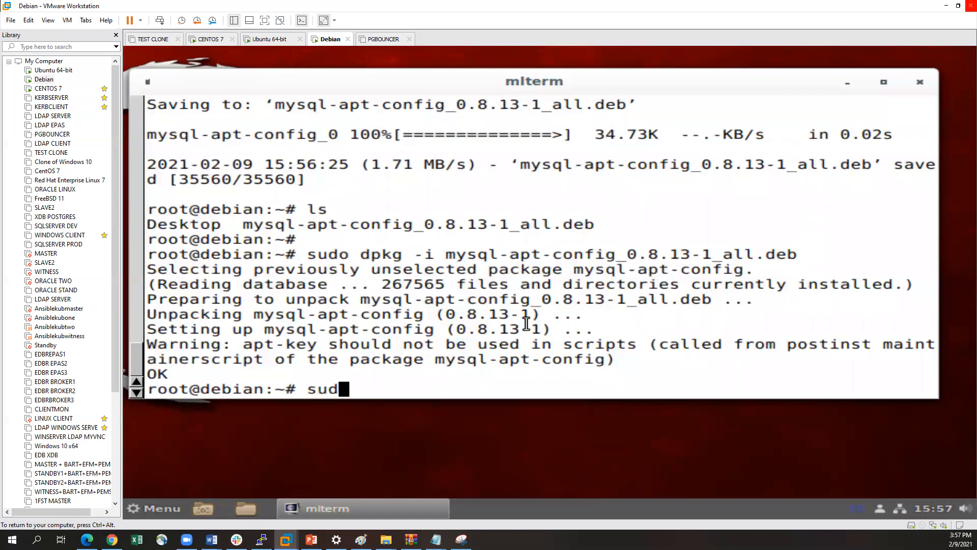
type("o ap")
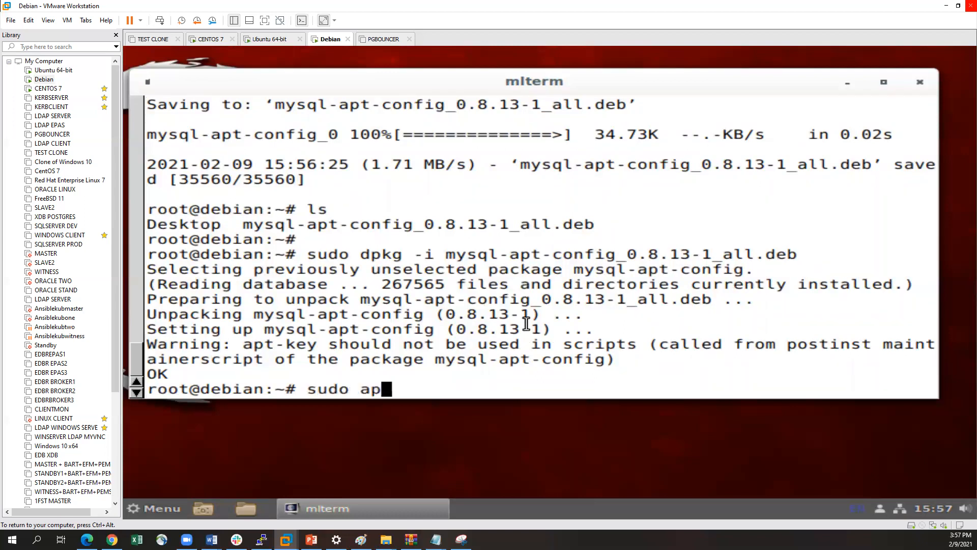
type("t updsate")
key("BackSpace")
key("BackSpace")
key("BackSpace")
key("BackSpace")
type("ate")
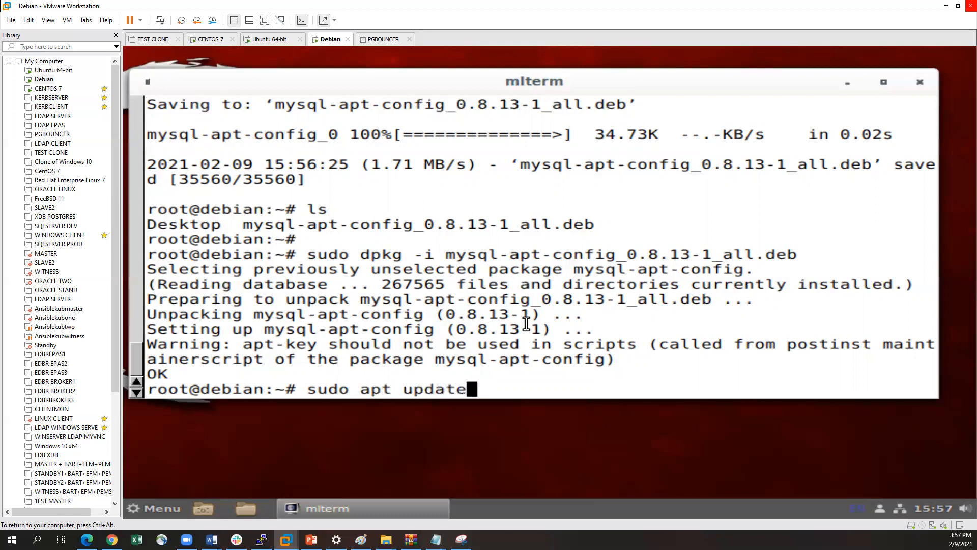
key("Return")
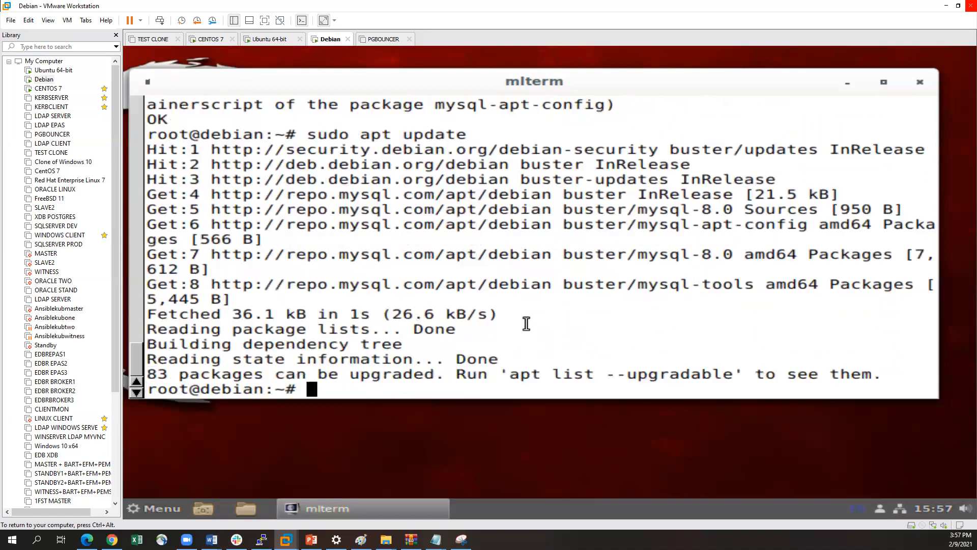
key("Return")
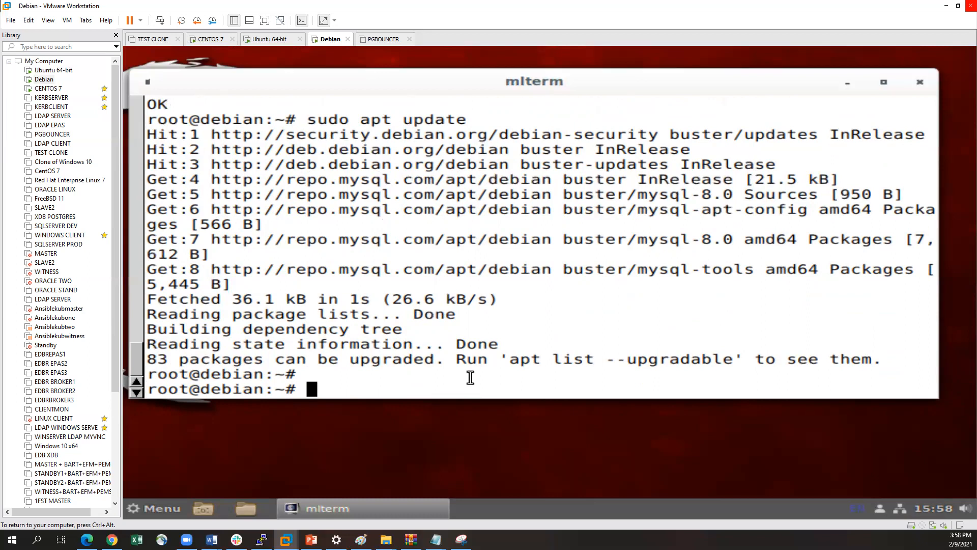
Start the MySQL server installation with sudo apt install mysql-server and agree to continue with y
type("sudo ")
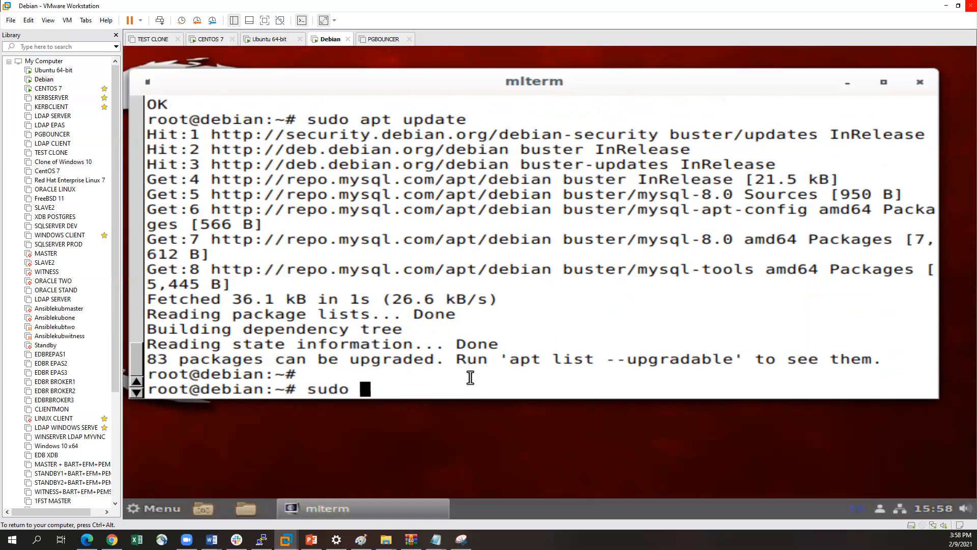
type("apt insta;l")
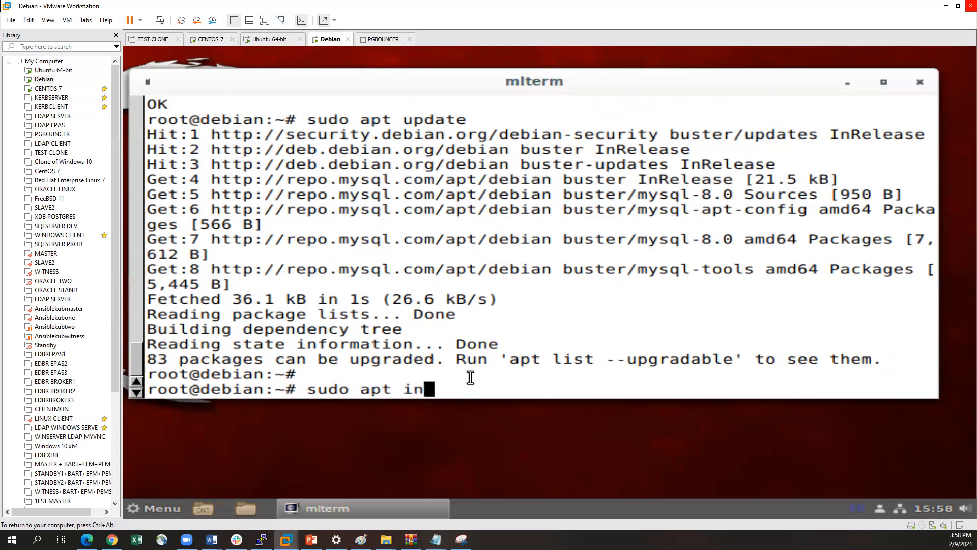
key("BackSpace")
key("BackSpace")
type("ll mysql")
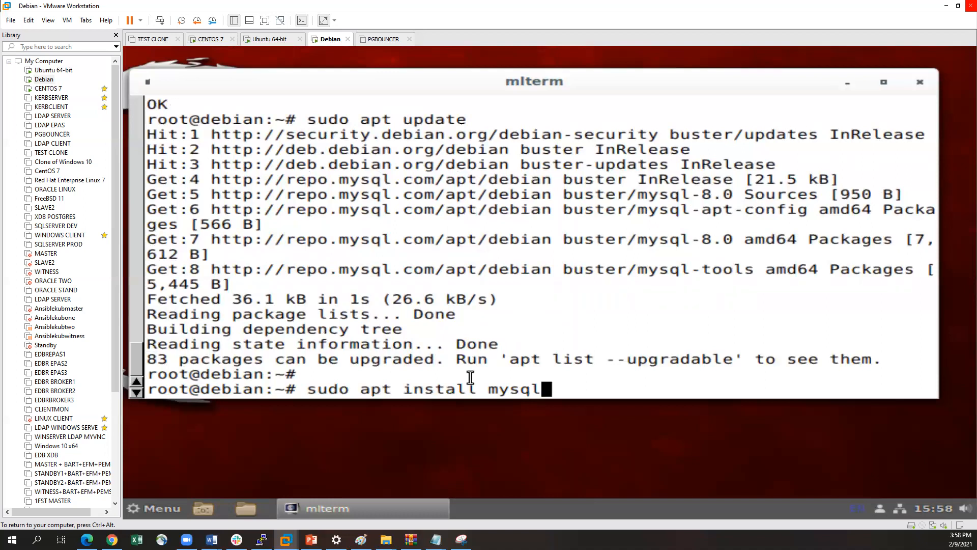
type("-serrver")
key("BackSpace")
key("BackSpace")
key("BackSpace")
key("BackSpace")
type("ver")
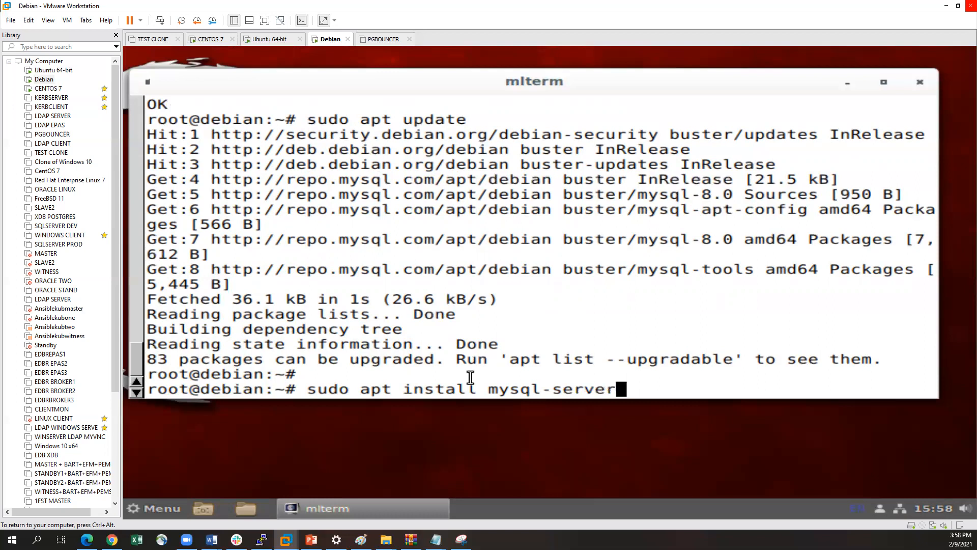
key("Return")
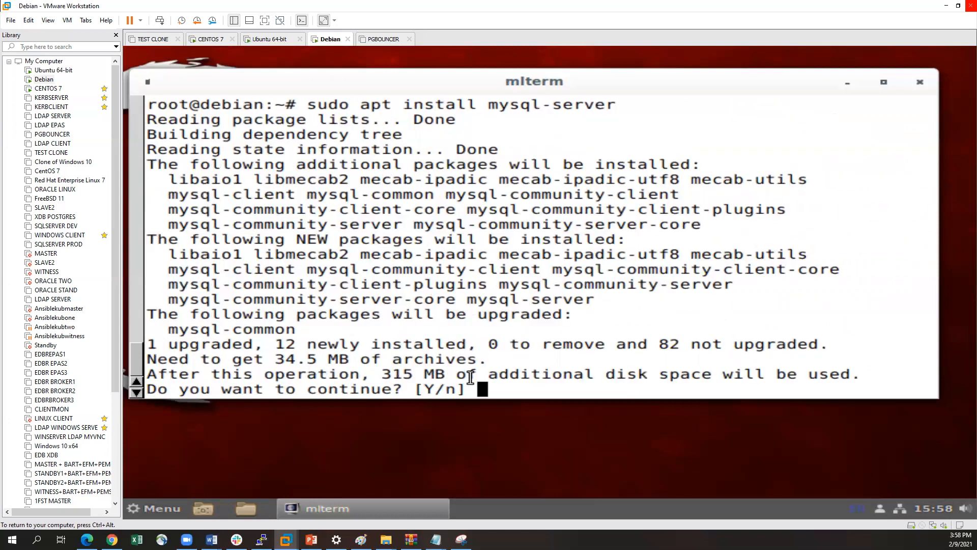
type("y")
key("Return")
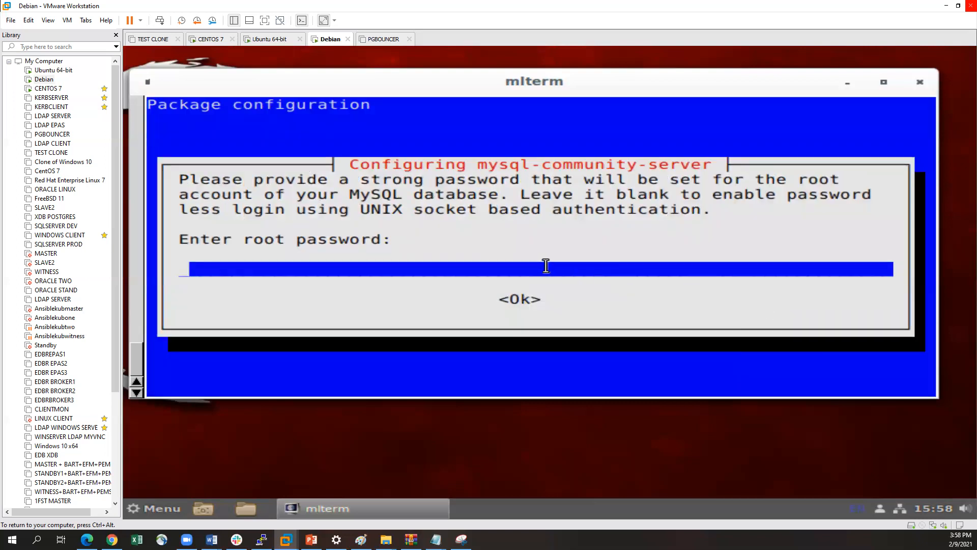
Enter the MySQL root account password in the mysql-community-server configuration and re-enter it for confirmation
type("********")
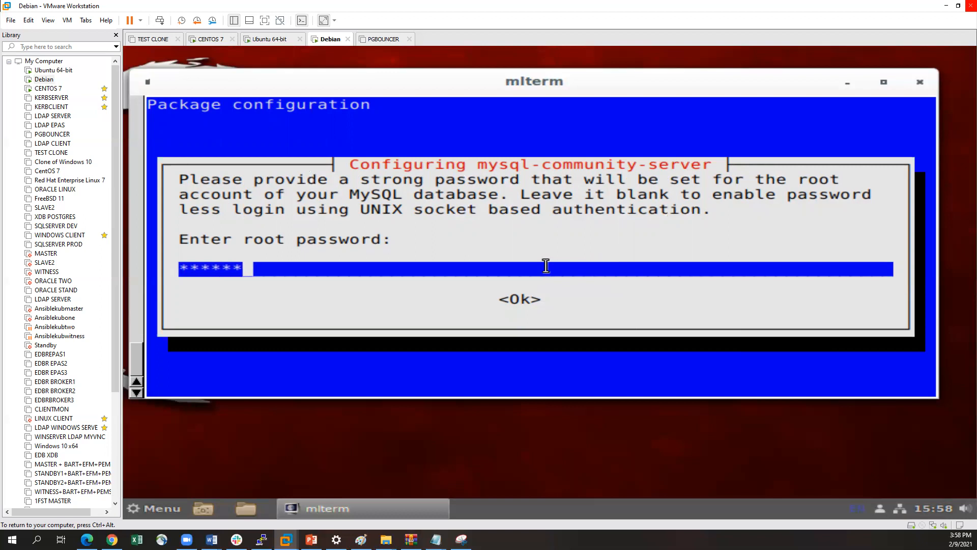
key("Tab")
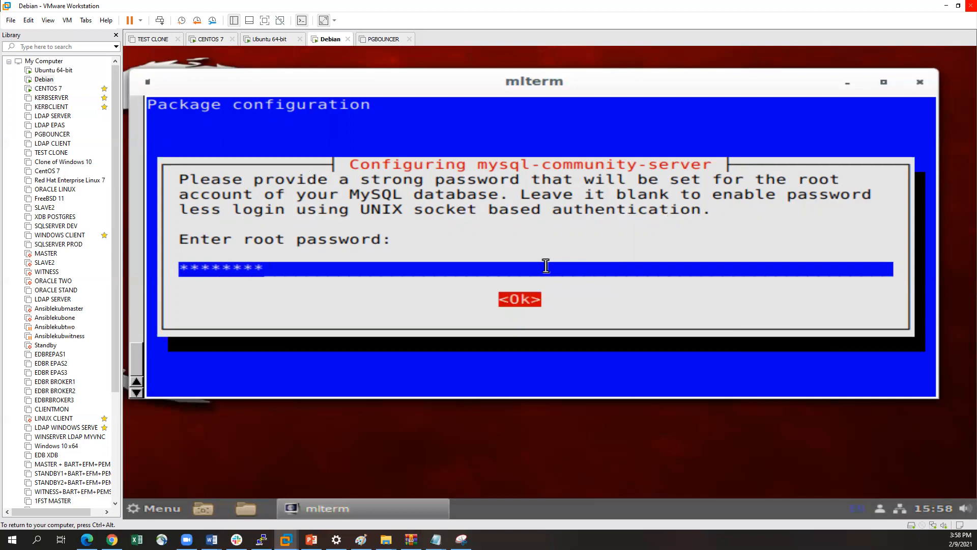
key("Return")
type("********")
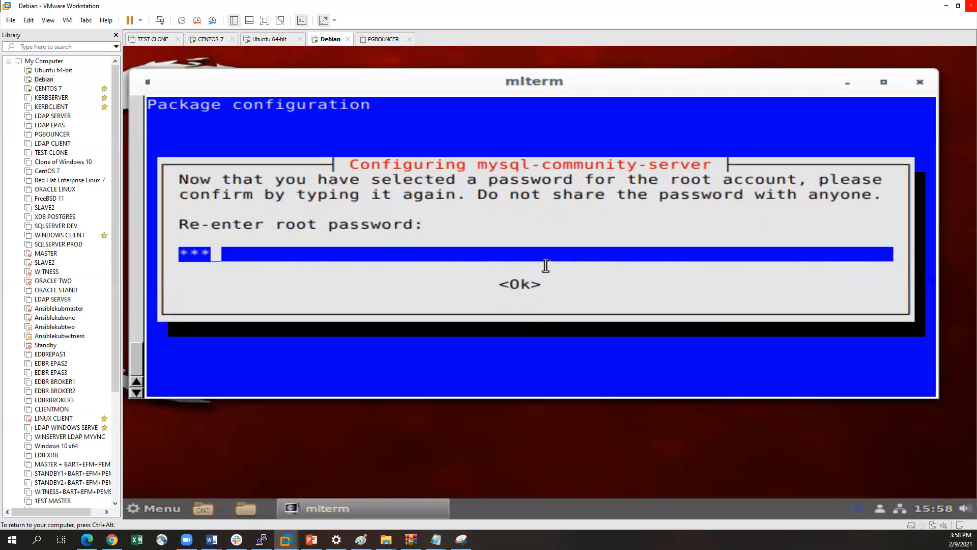
key("Tab")
key("Return")
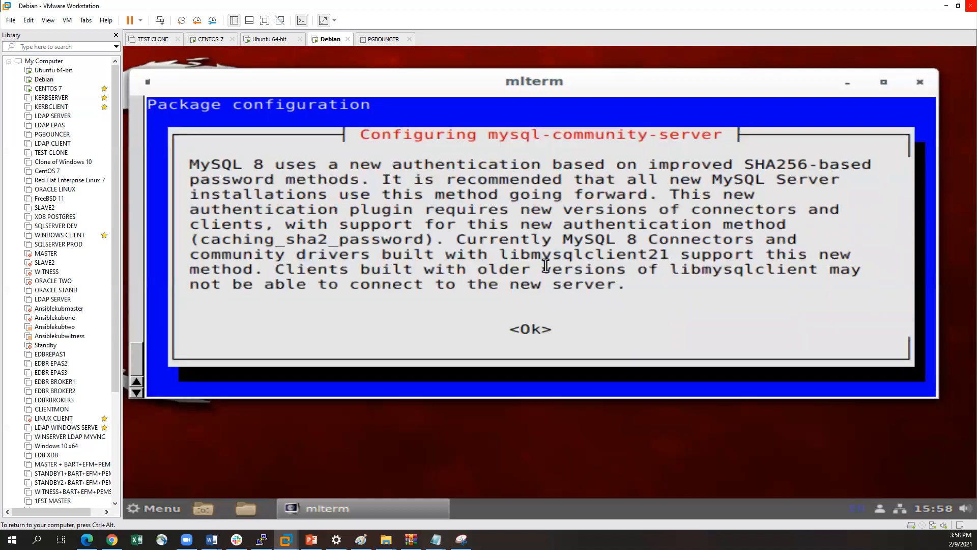
Acknowledge the MySQL 8 authentication notice and choose Use Legacy Authentication Method as the default authentication plugin
key("Down")
key("Tab")
key("Return")
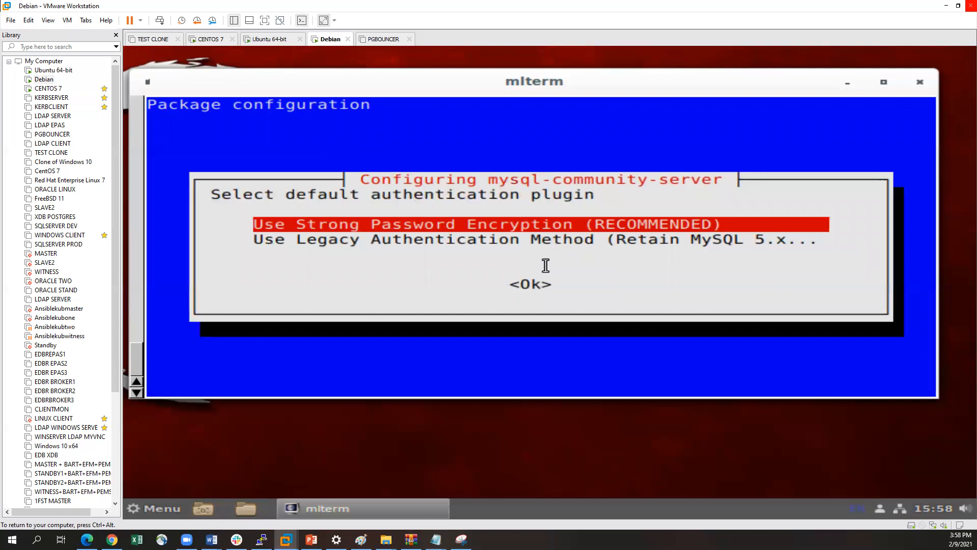
key("Down")
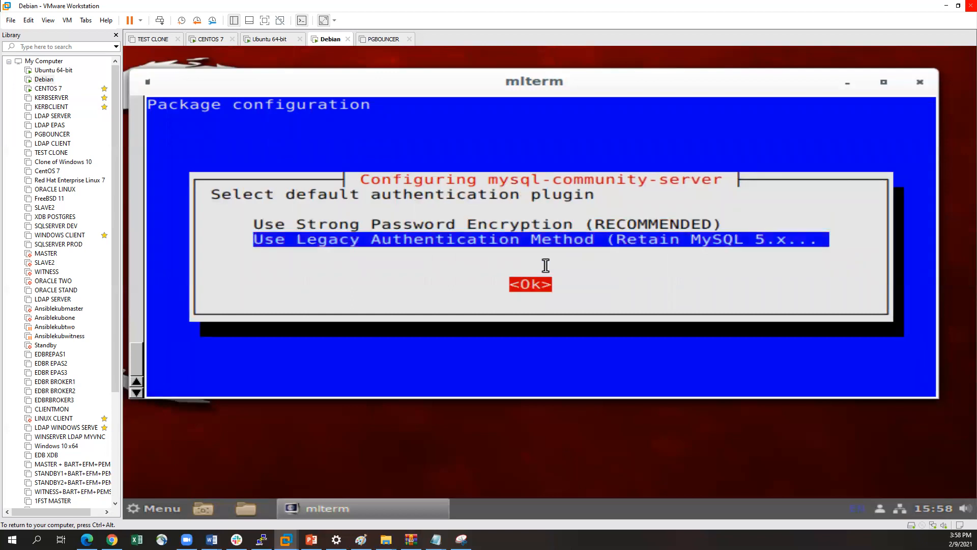
key("Return")
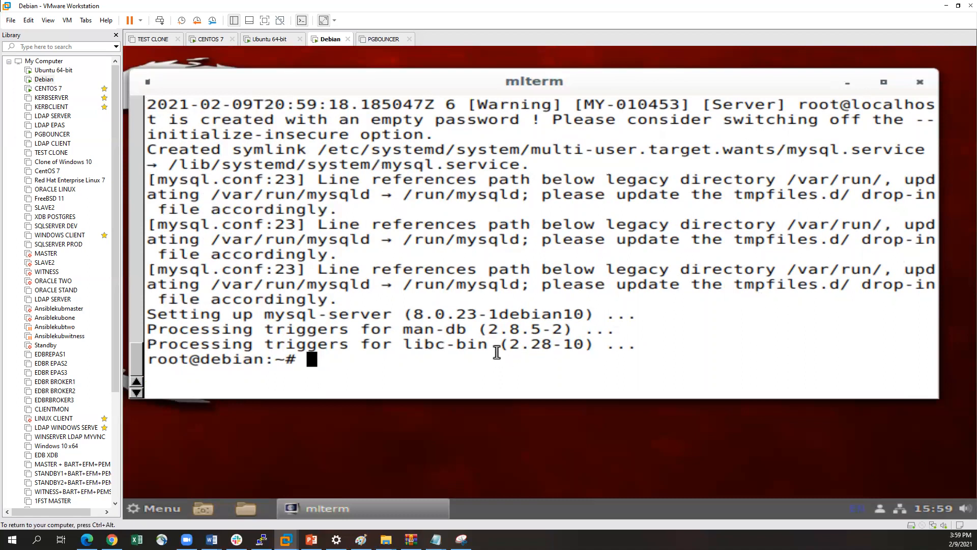
Check the MySQL service on Debian with systemctl status mysql and return to the shell prompt
key("Return")
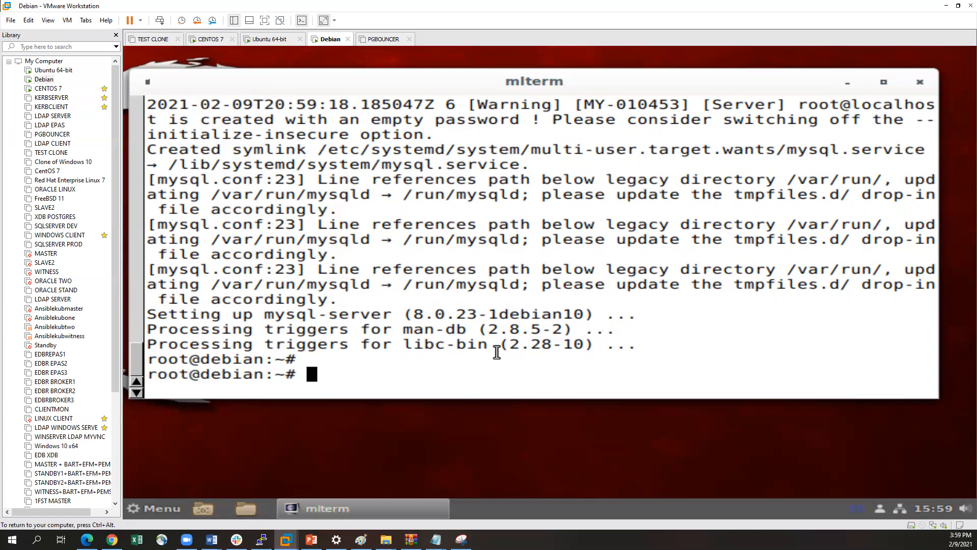
type("systemctl statauis")
key("BackSpace")
key("BackSpace")
key("BackSpace")
key("BackSpace")
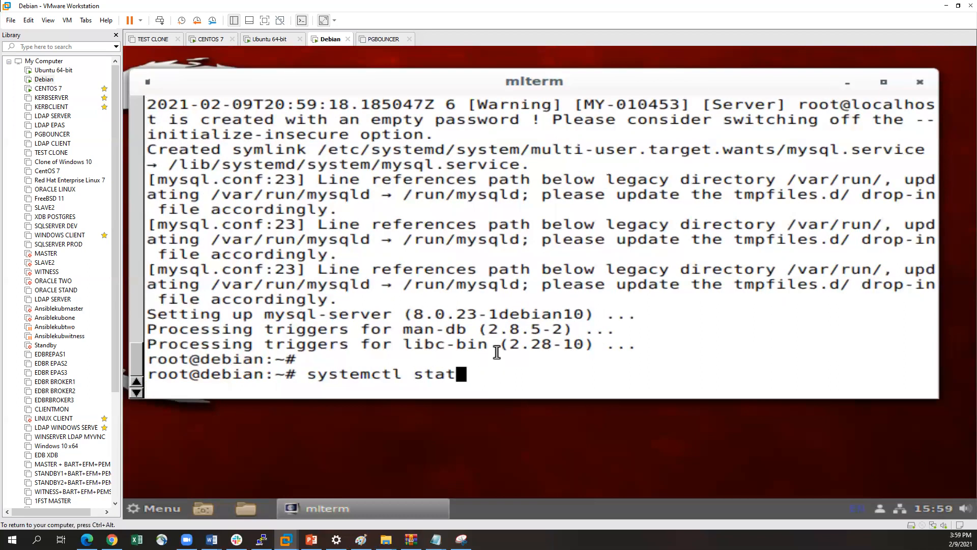
type("us mysql")
key("Tab")
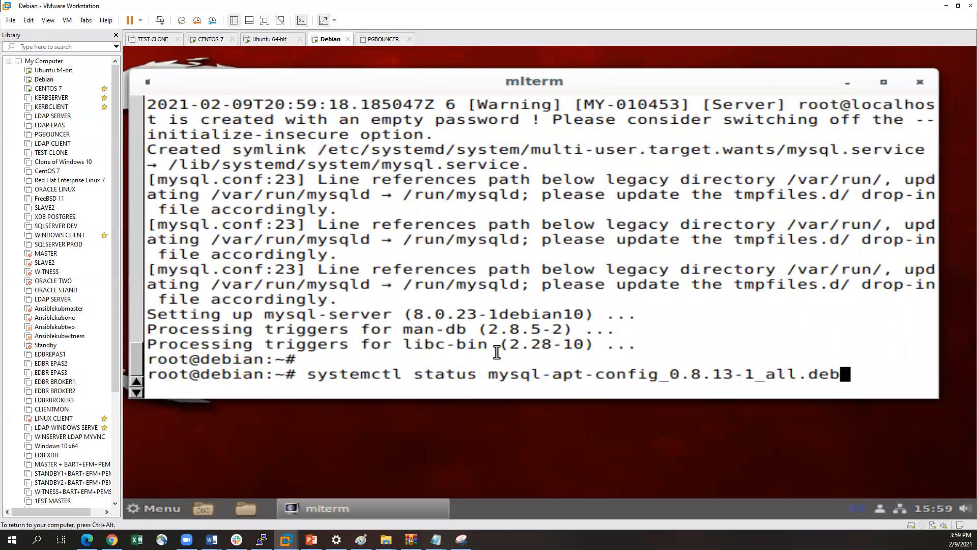
key("BackSpace")
key("BackSpace")
key("BackSpace")
key("BackSpace")
key("BackSpace")
key("BackSpace")
key("BackSpace")
key("BackSpace")
key("BackSpace")
key("BackSpace")
key("BackSpace")
key("BackSpace")
key("BackSpace")
key("BackSpace")
key("BackSpace")
key("BackSpace")
key("BackSpace")
key("BackSpace")
key("BackSpace")
key("BackSpace")
type("l")
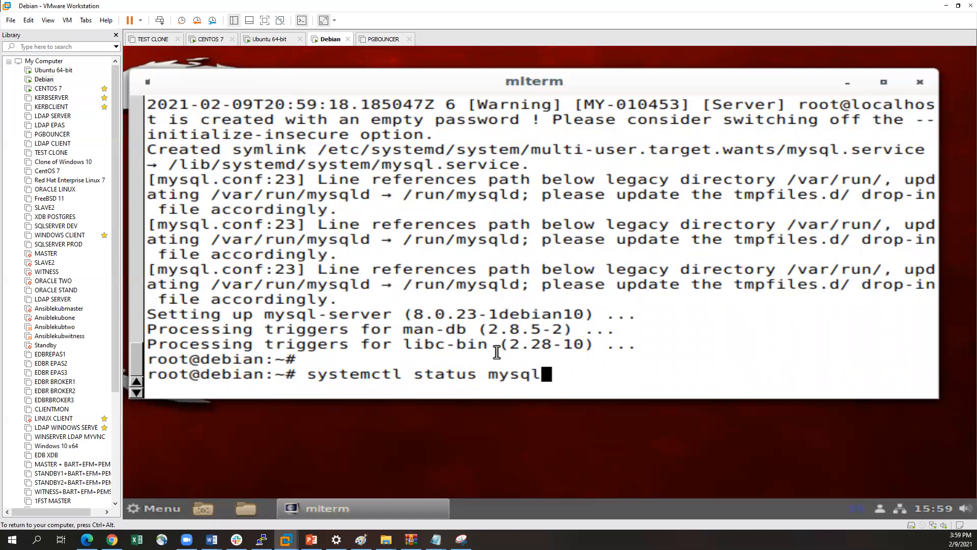
key("Return")
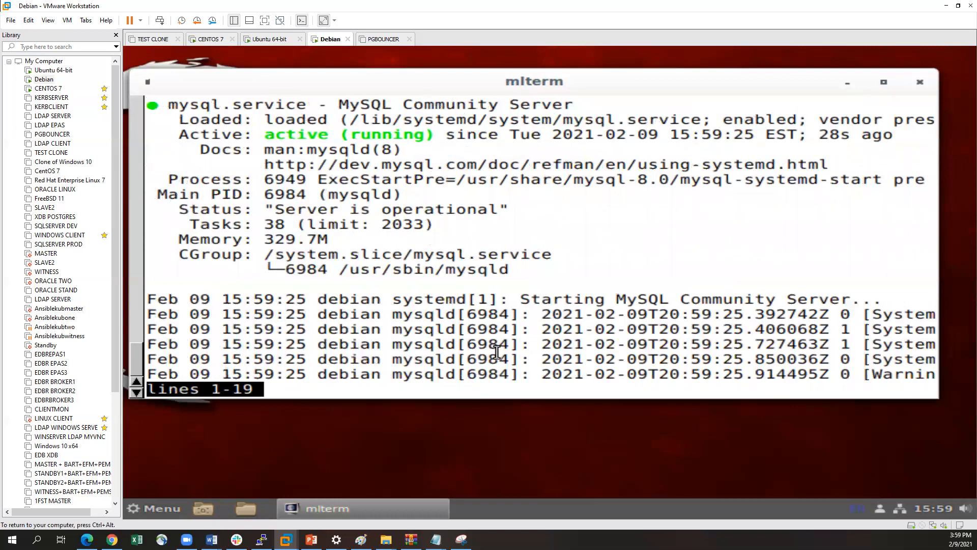
key("q")
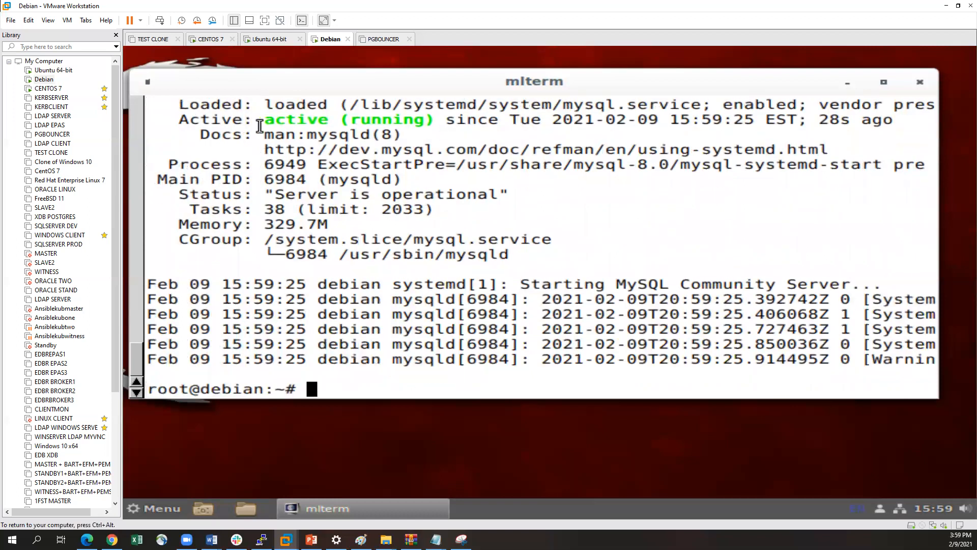
Run mysql_secure_installation on the Debian VM and enter the MySQL root account password
key("ctrl+alt")
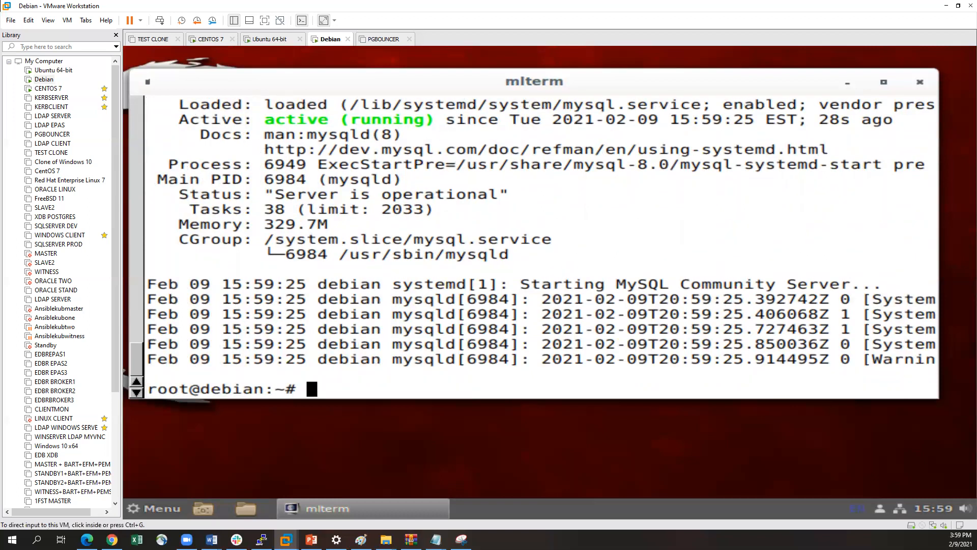
left_click(913, 279)
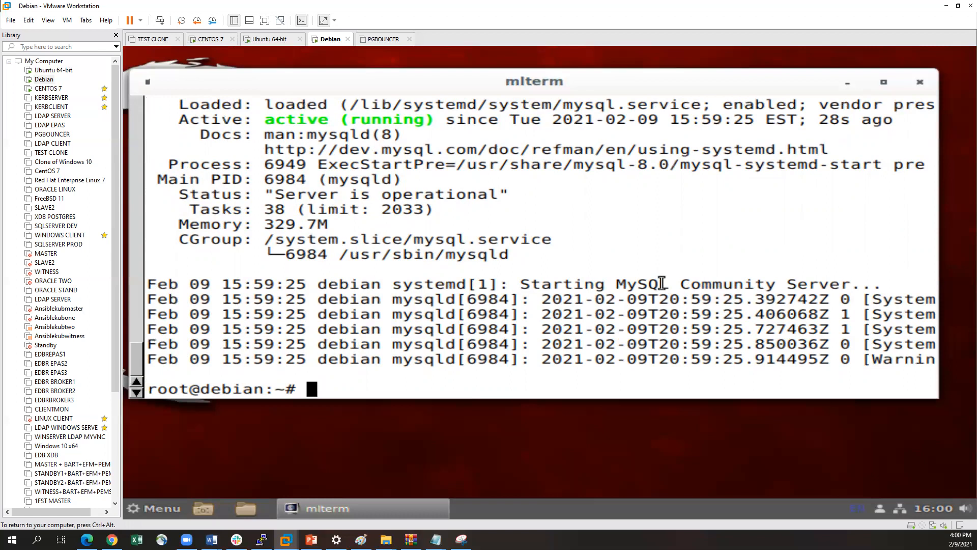
type("mysql_secure_installatiomn")
key("BackSpace")
key("BackSpace")
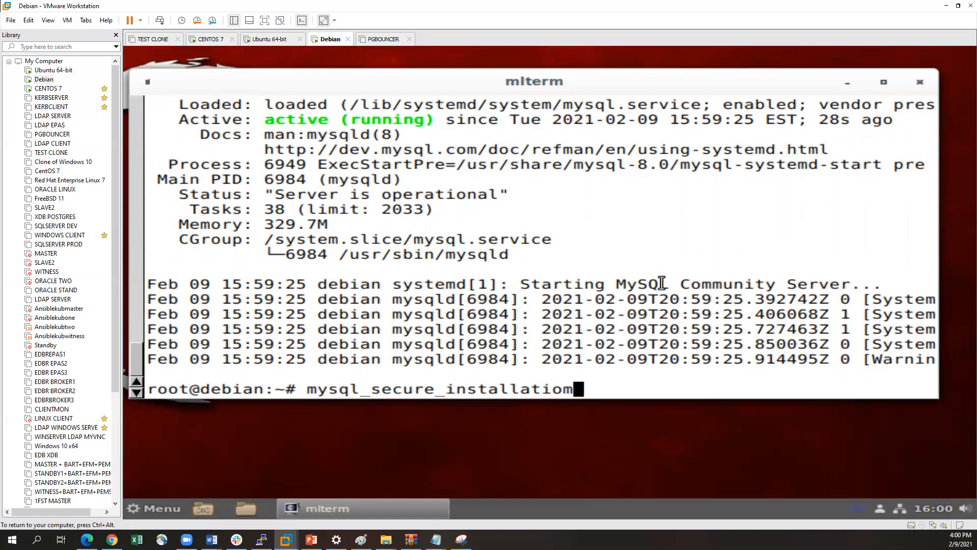
type("n")
key("Return")
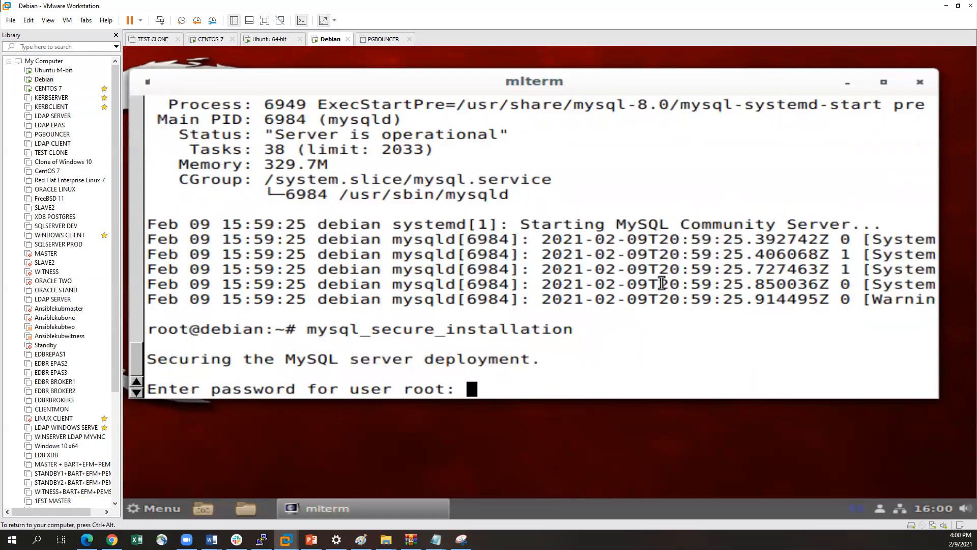
key("Return")
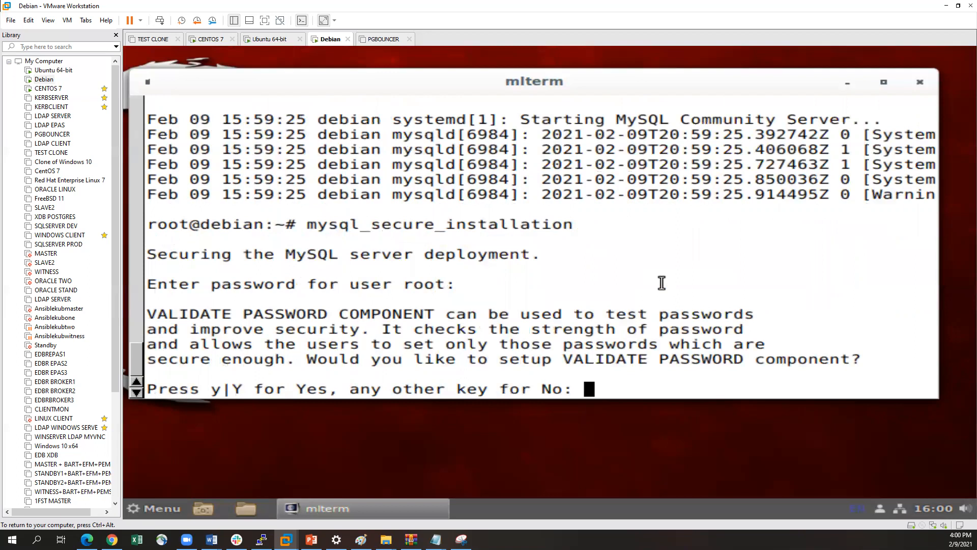
Agree with y to set up the VALIDATE PASSWORD component and choose password policy level 0 (LOW)
type("y")
key("Return")
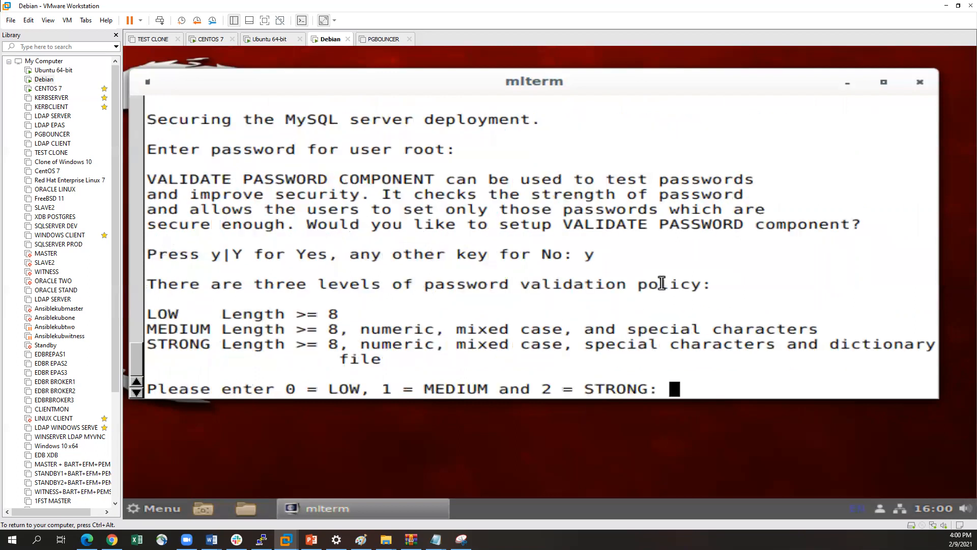
type("0")
key("Return")
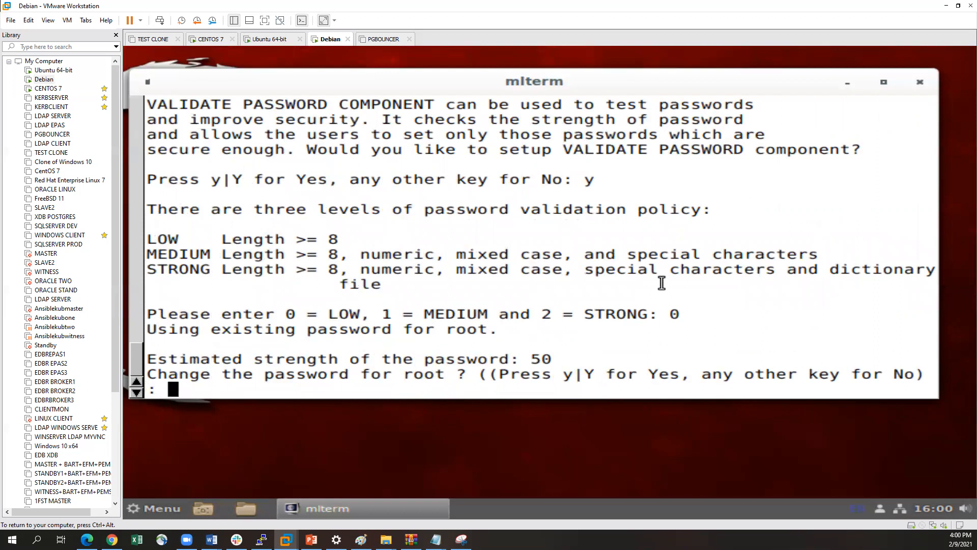
Agree to change the root password, enter and re-enter the new root password, and accept it with y
type("y")
key("Return")
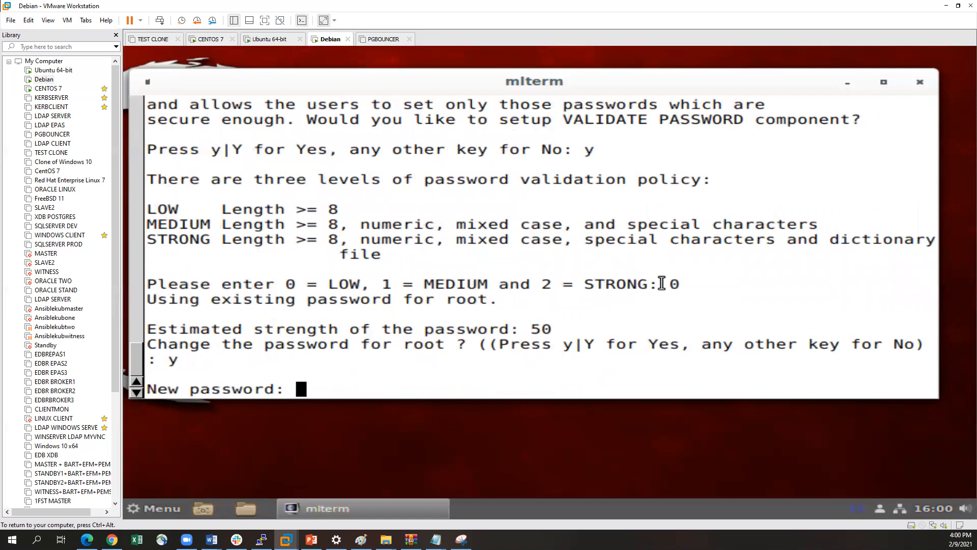
key("Return")
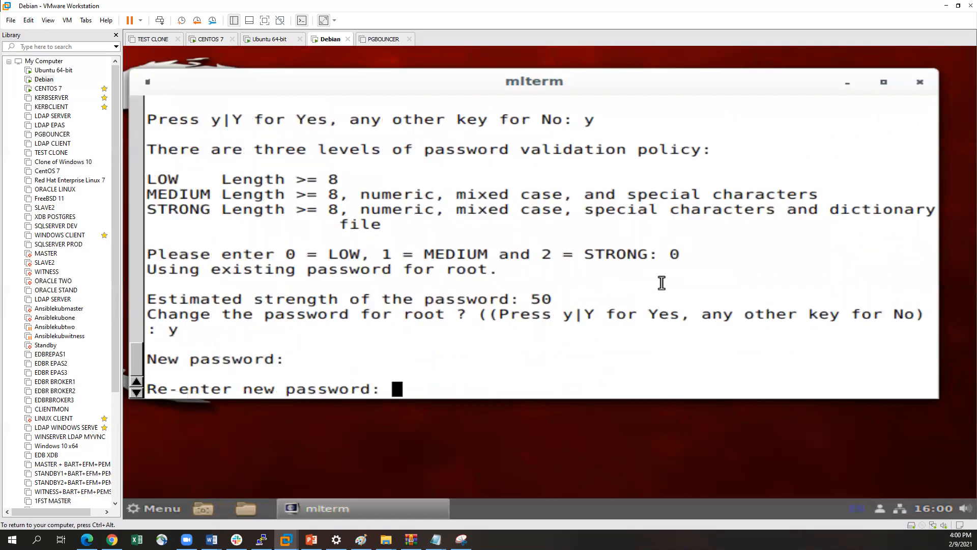
key("Return")
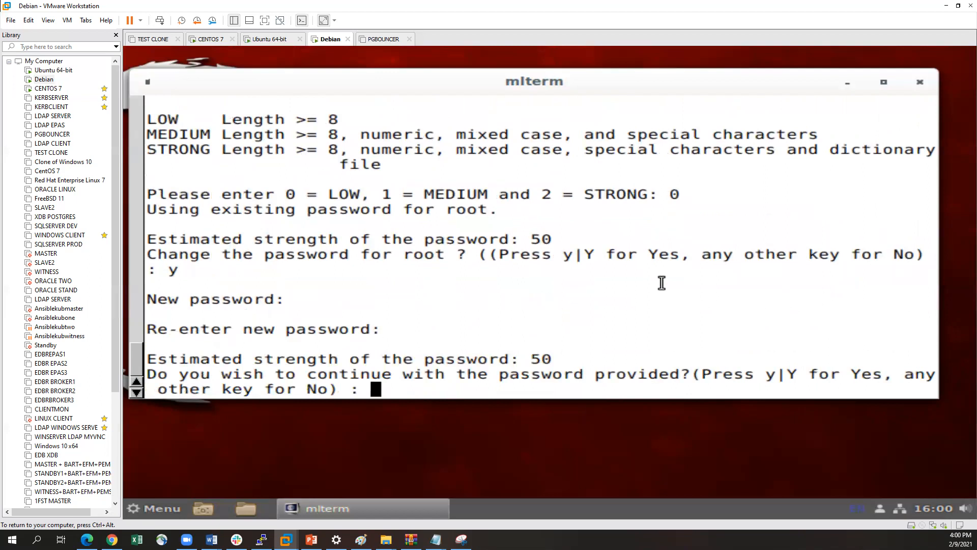
type("y")
key("Return")
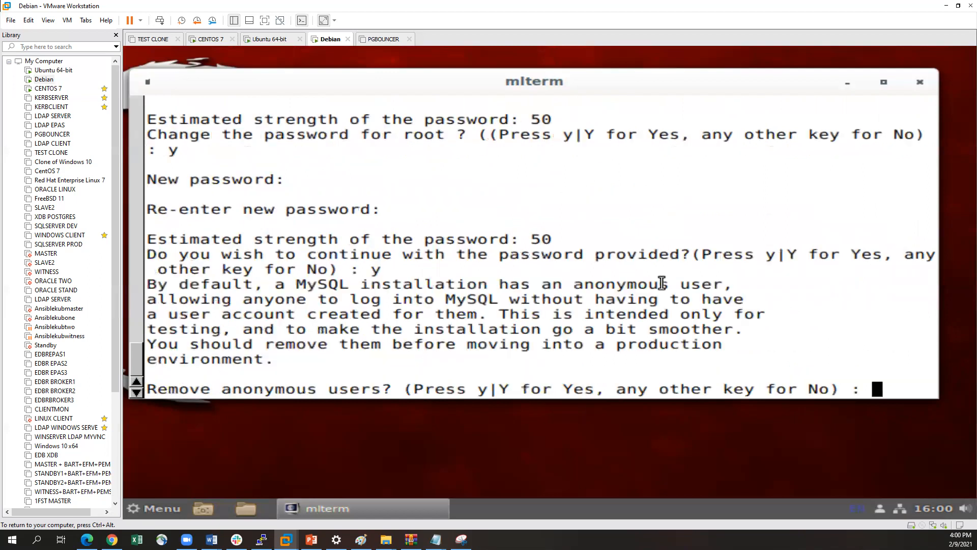
Answer n to removing anonymous users, disallowing remote root login, and removing the test database
type("n")
key("Return")
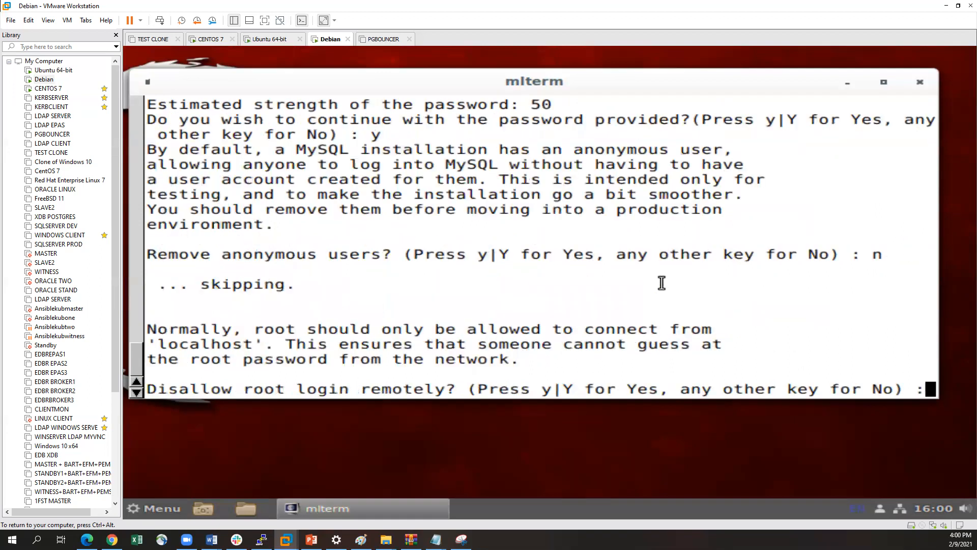
type("n")
key("Return")
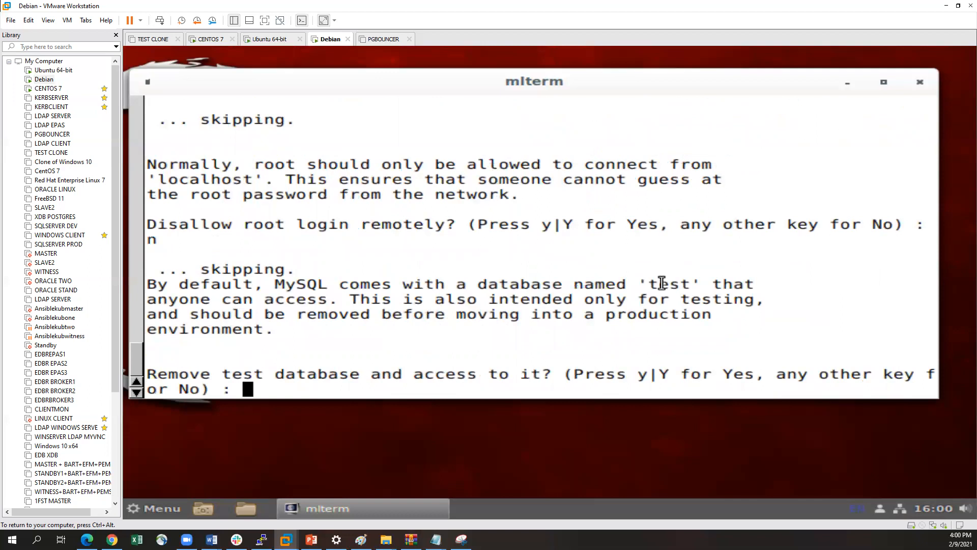
type("n")
key("Return")
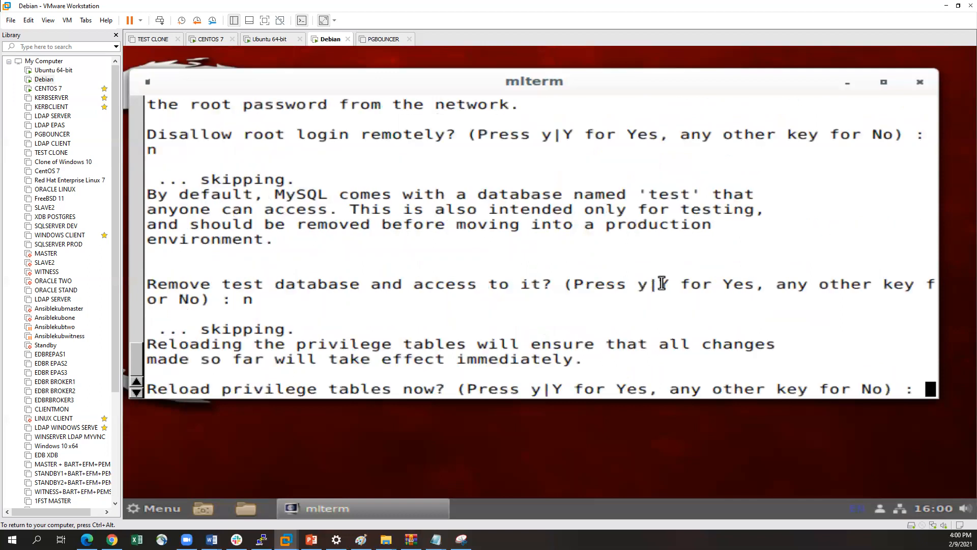
Reload the privilege tables with y to finish the secure installation
type("y")
key("Return")
key("Return")
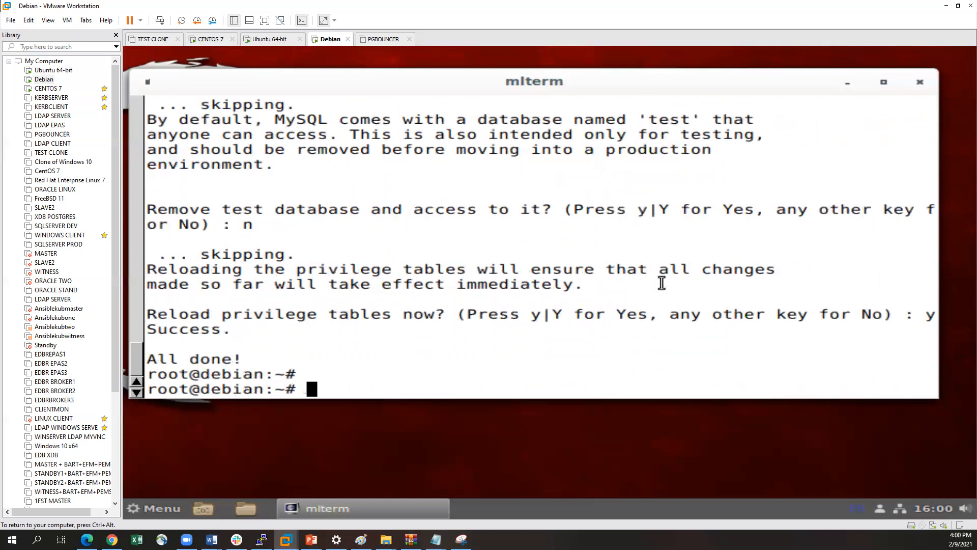
Try plain mysql, and log in to the MySQL monitor with mysql -u root -p and the root password
type("mysql")
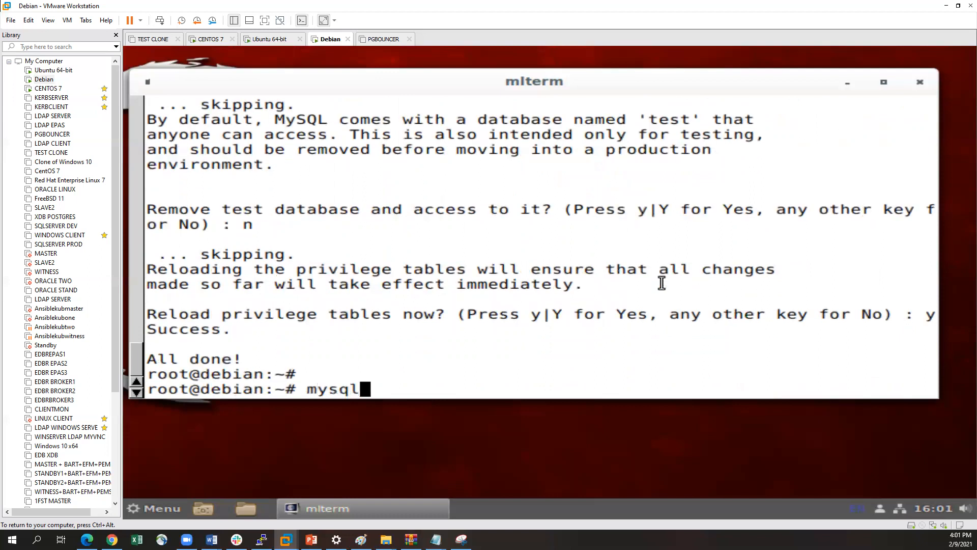
key("Return")
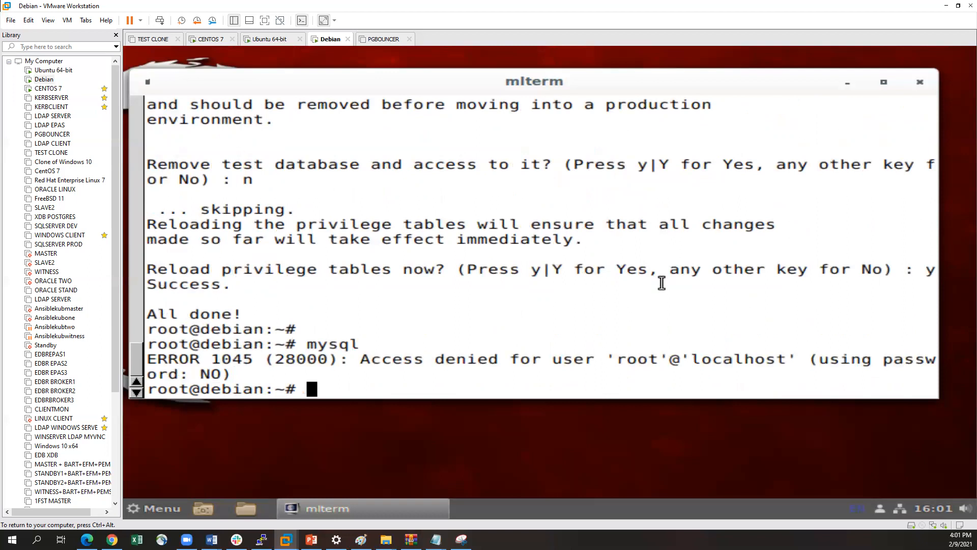
key("Up")
type("-")
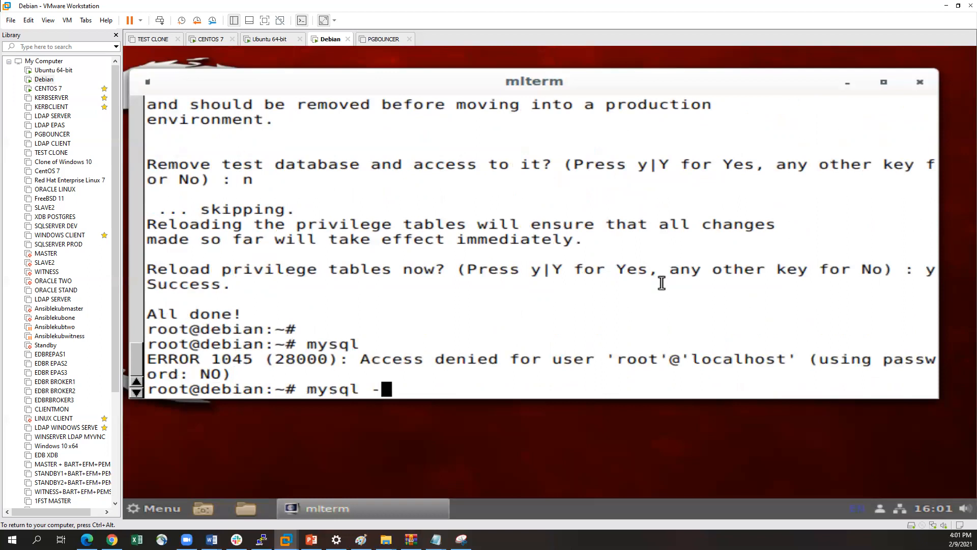
type("u roo")
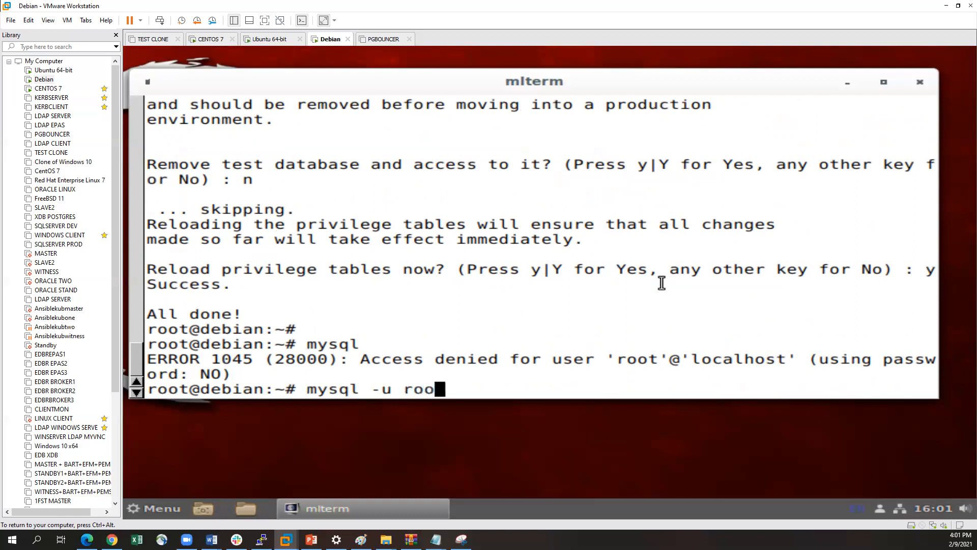
type("t -p")
key("Return")
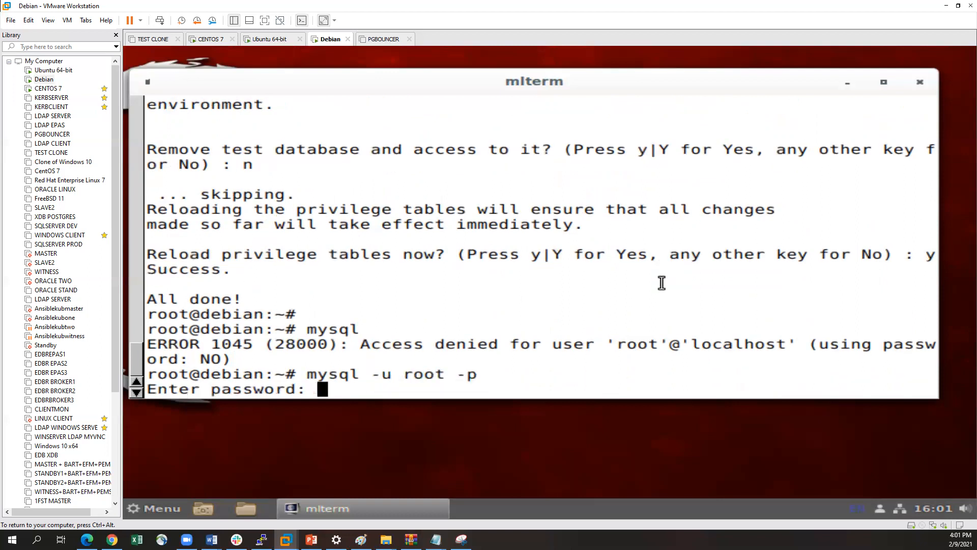
key("Return")
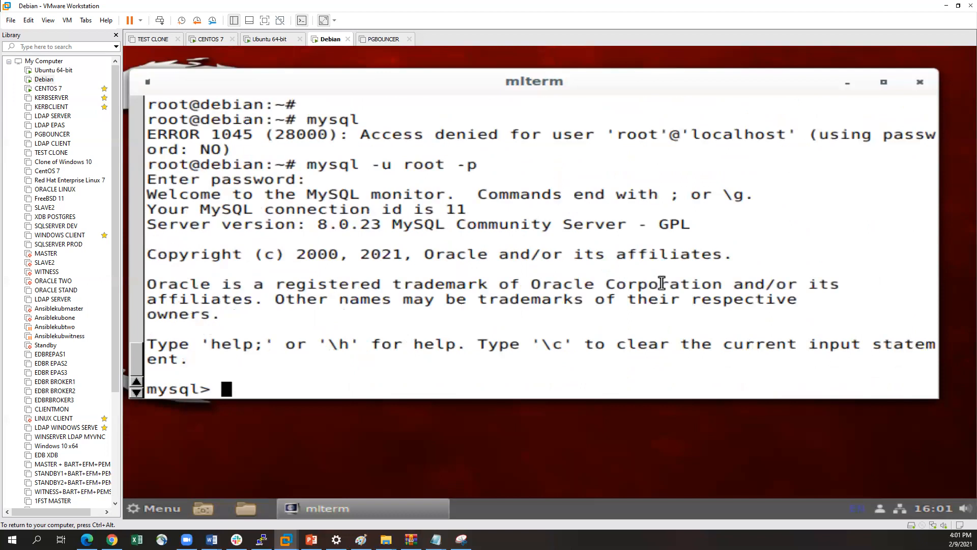
Make the terminal window slightly taller by extending its lower edge
left_click_drag(306, 164, 448, 167)
left_click(347, 214)
left_click_drag(430, 396, 432, 437)
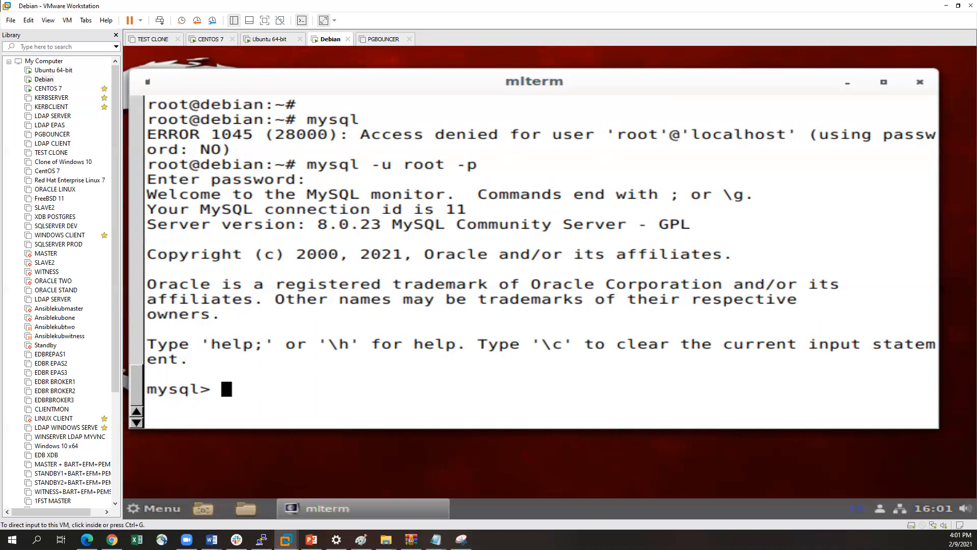
key("alt+Tab")
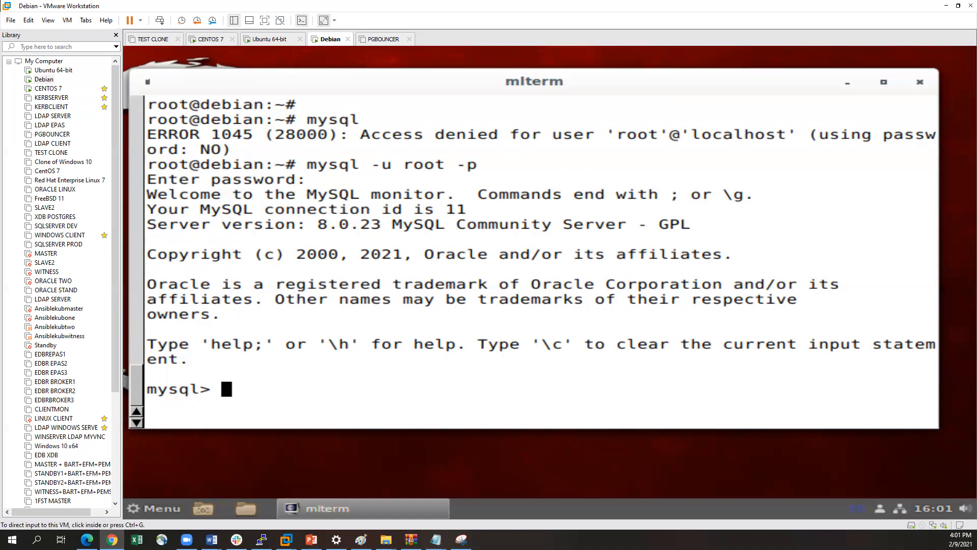
Query the user, authentication_string, plugin and host columns from mysql.user in the MySQL monitor
left_click(293, 383)
type("select ")
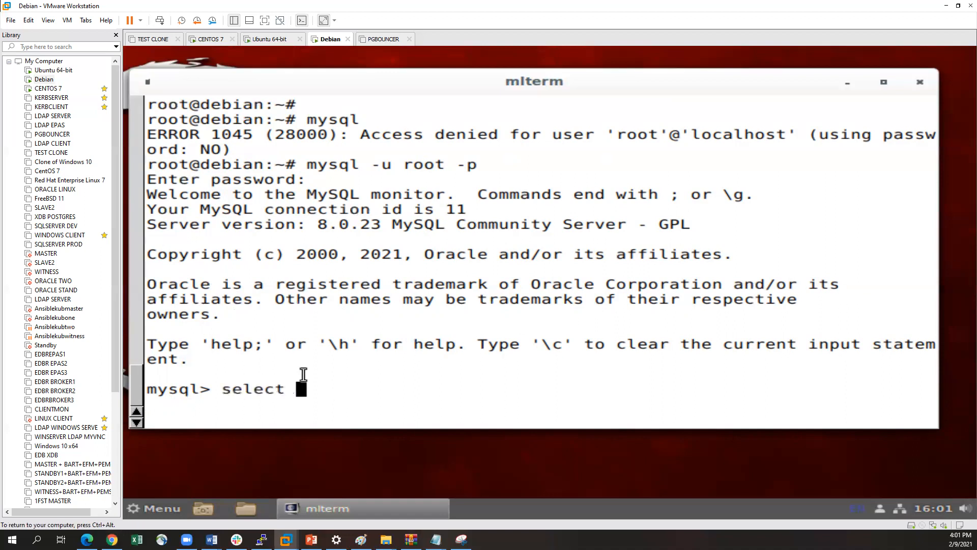
type("user,authe")
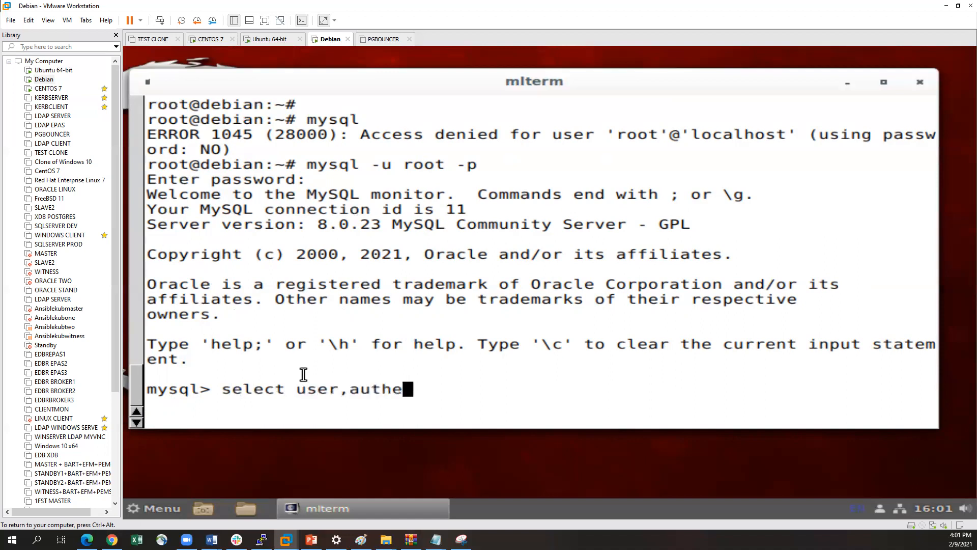
type("nticat")
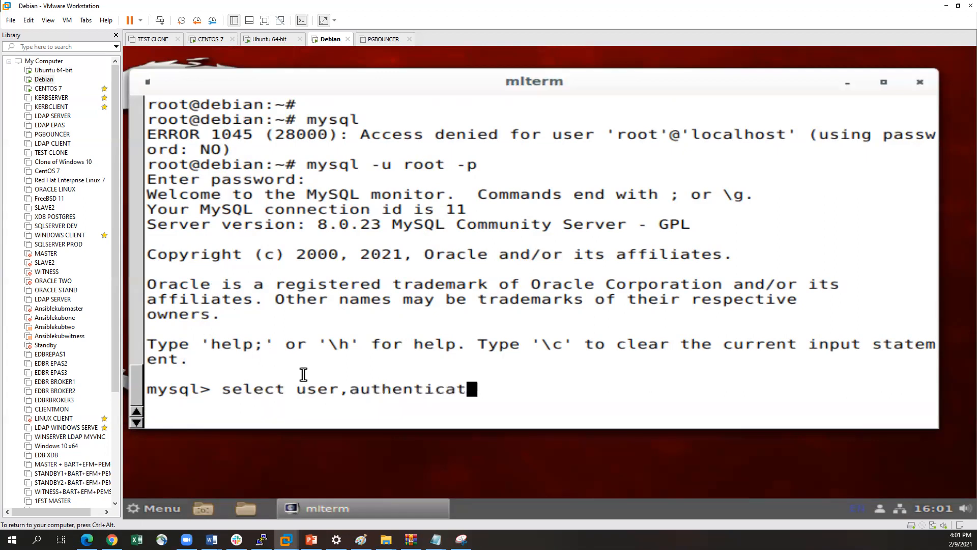
type("ion_string")
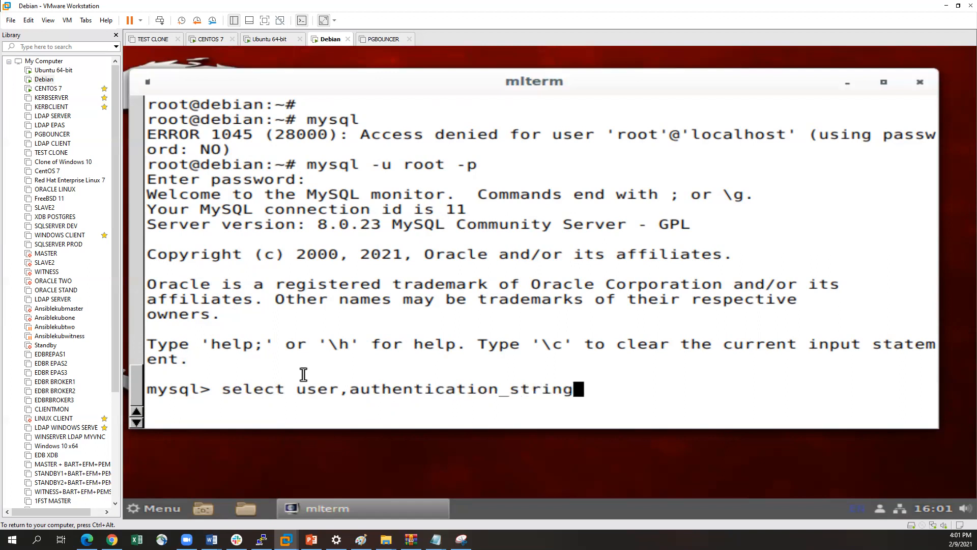
key("BackSpace")
key("BackSpace")
key("BackSpace")
key("BackSpace")
key("BackSpace")
key("BackSpace")
key("BackSpace")
type(",pl")
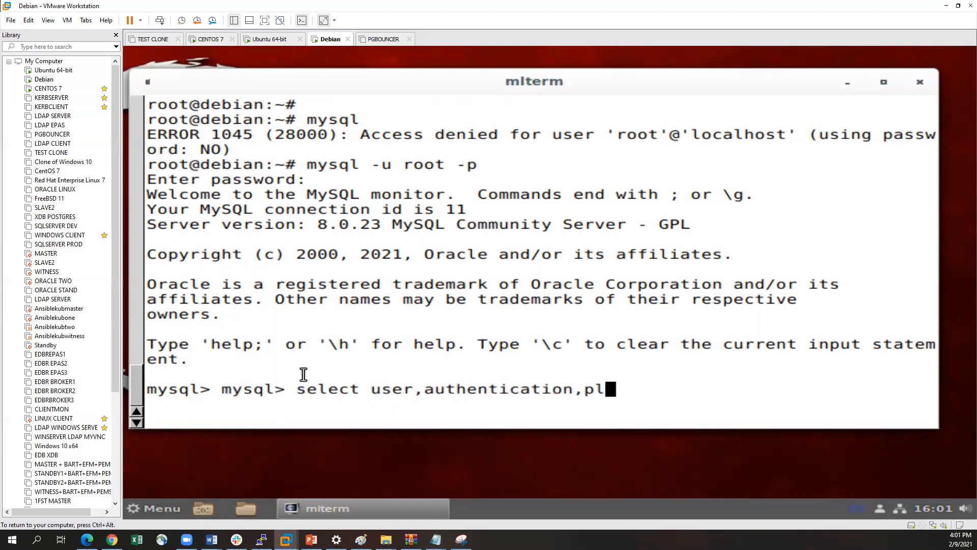
type("ugin")
key("BackSpace")
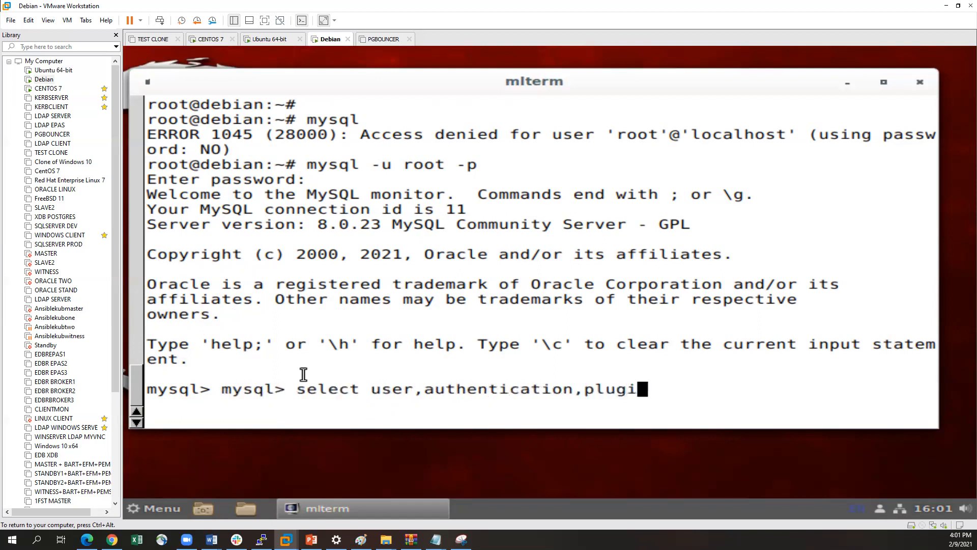
type("n,host from mysql")
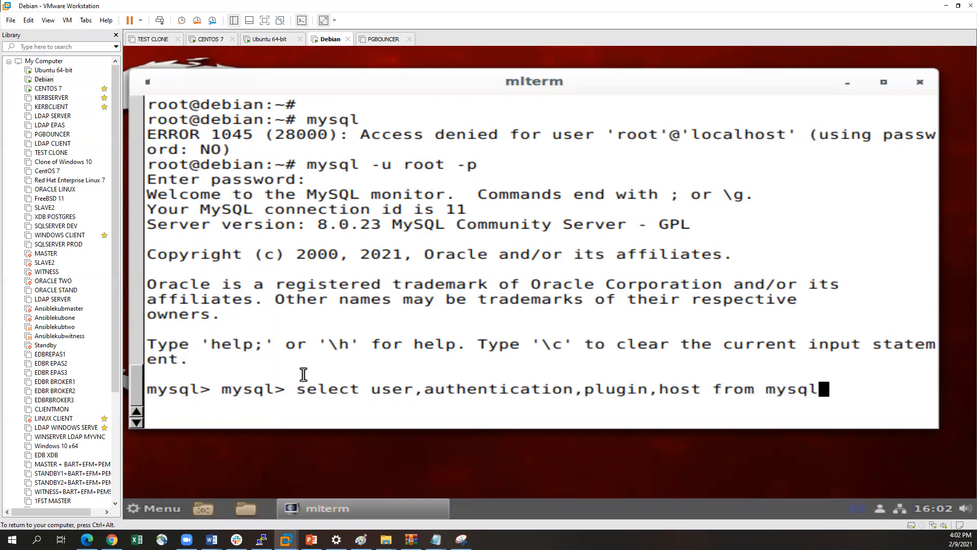
type(".user")
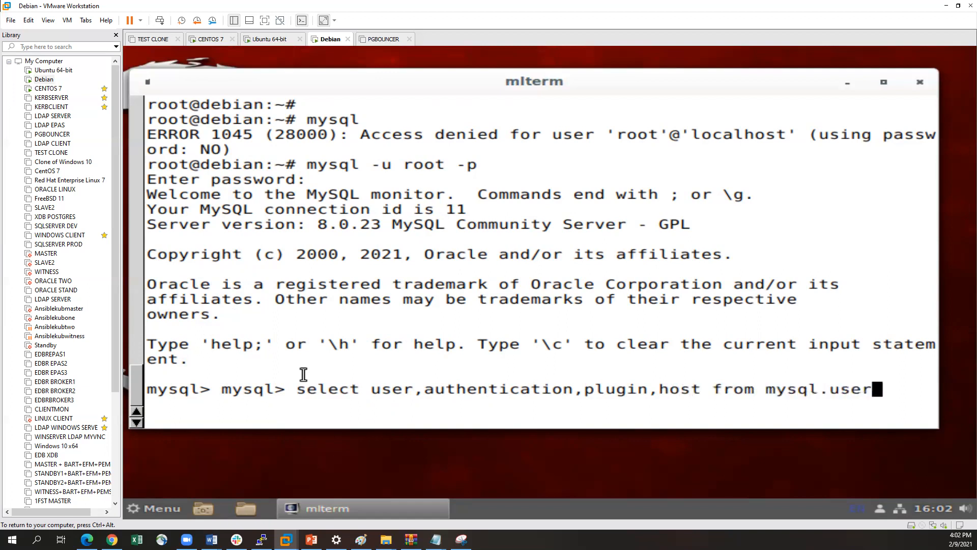
type(";")
key("Return")
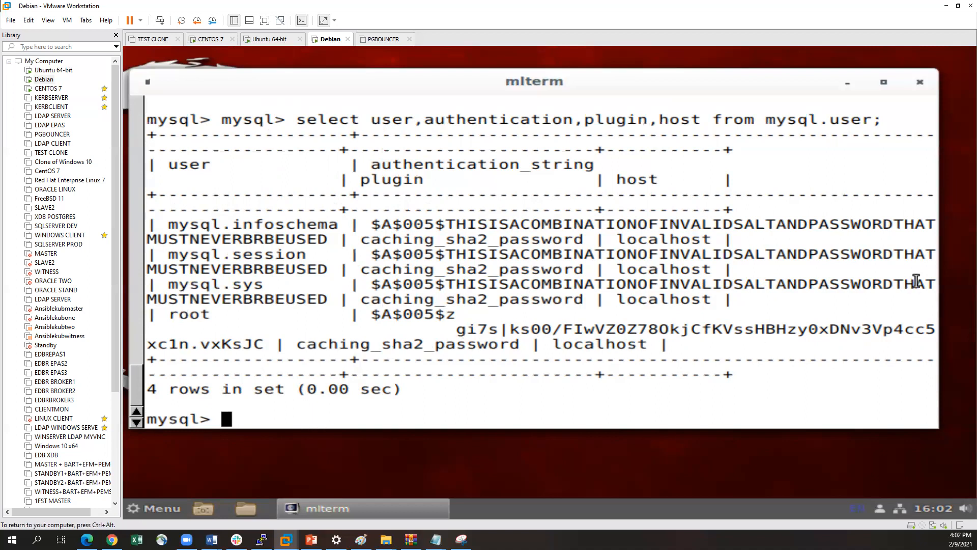
Widen the terminal window by extending its right edge and move it slightly higher on the Debian desktop
left_click_drag(939, 278, 971, 278)
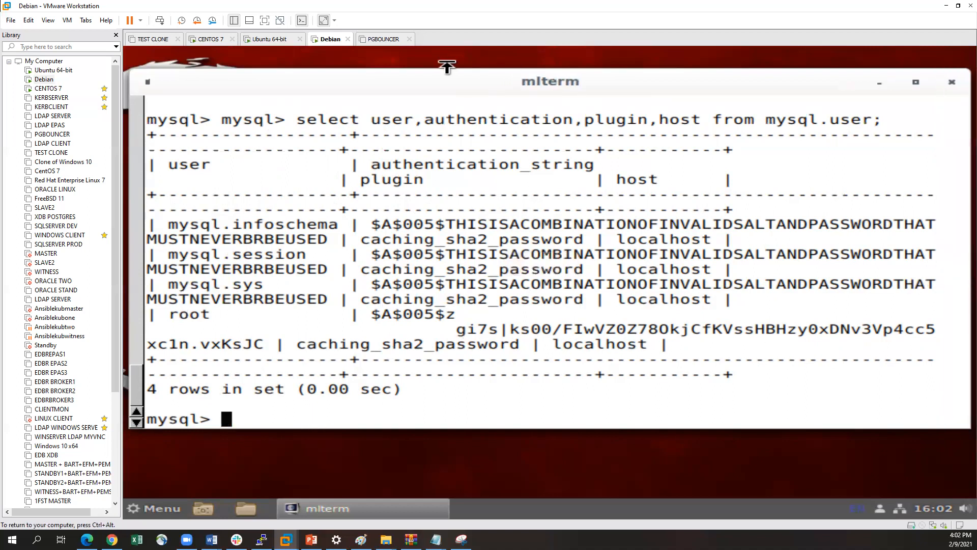
left_click_drag(419, 76, 414, 60)
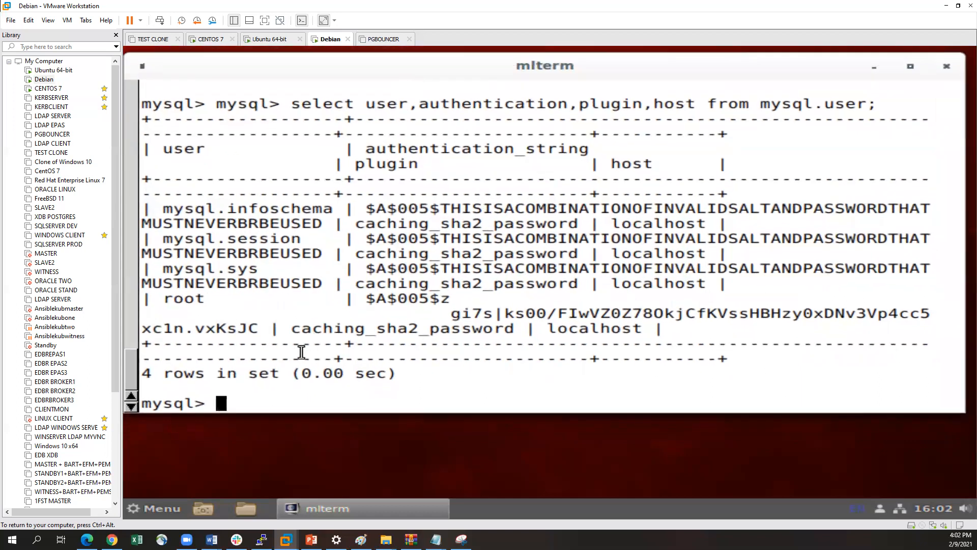
Try to alter 'root'@'localhost' to be identified with mysql_native_password by the root account's password
type("alte")
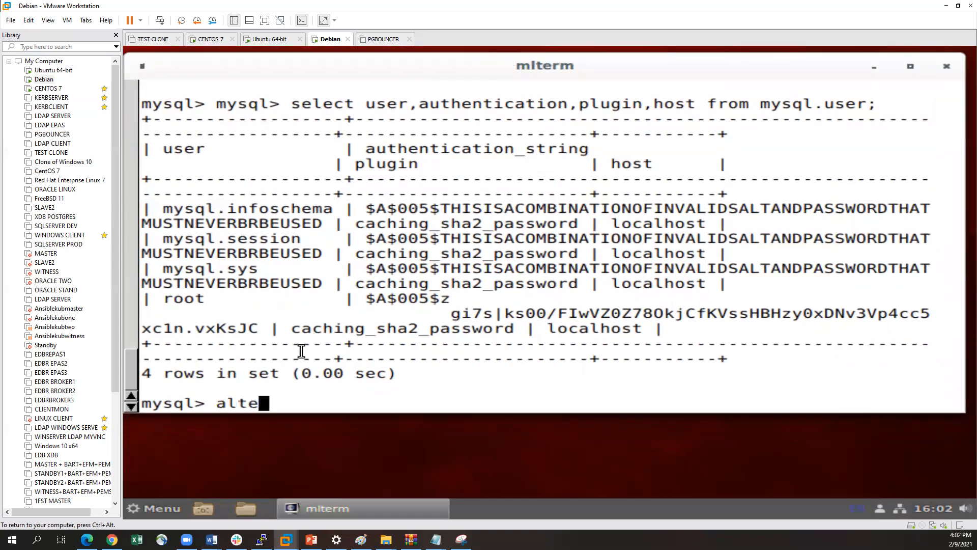
type("r user")
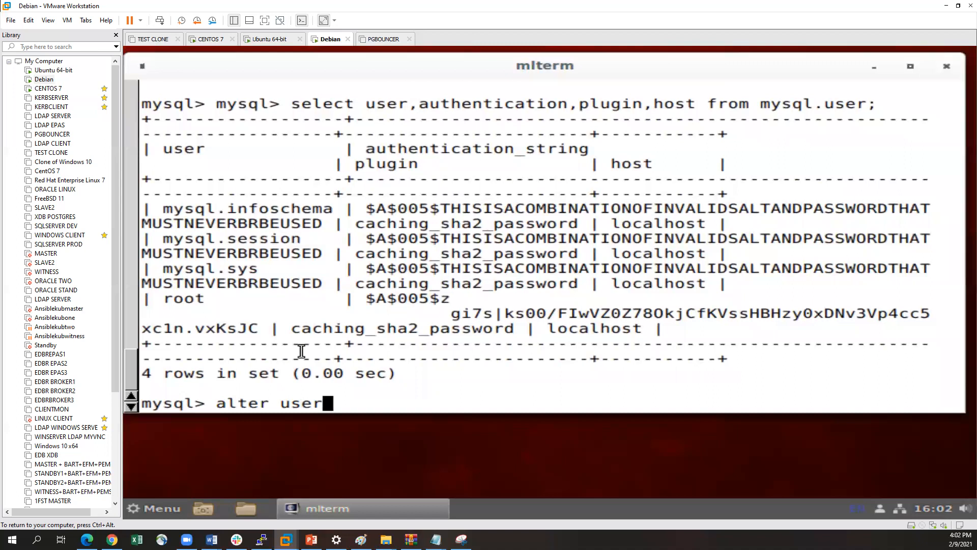
type(" r")
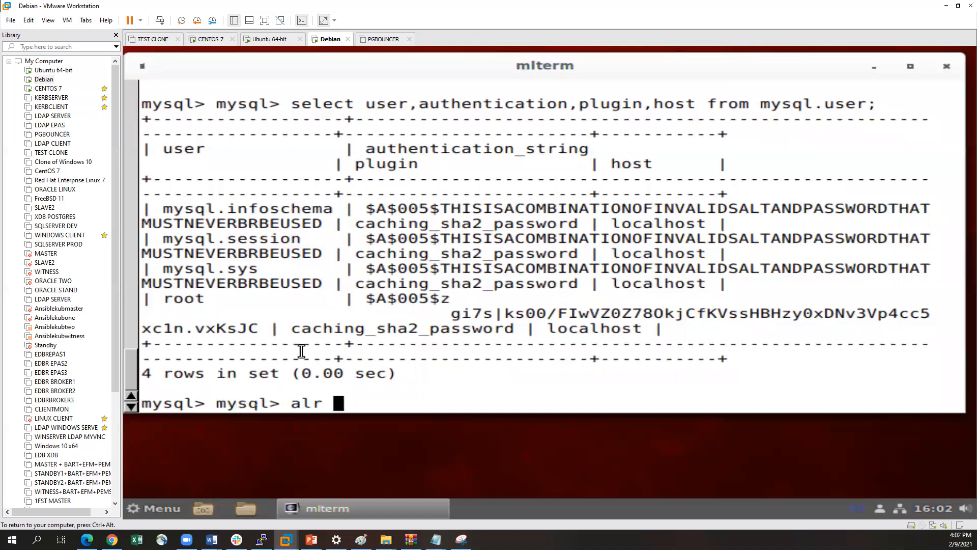
key("BackSpace")
key("BackSpace")
type("ter 'root")
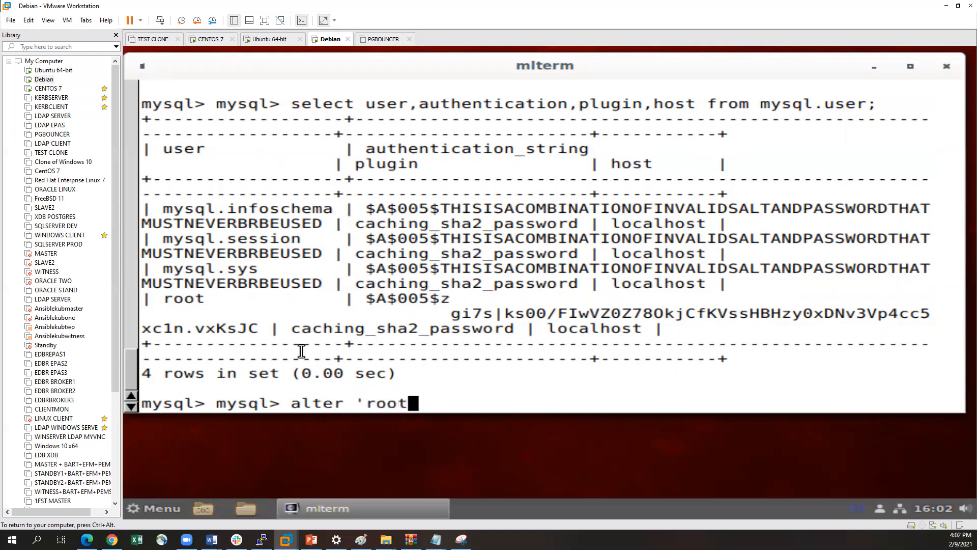
type("'@'loc")
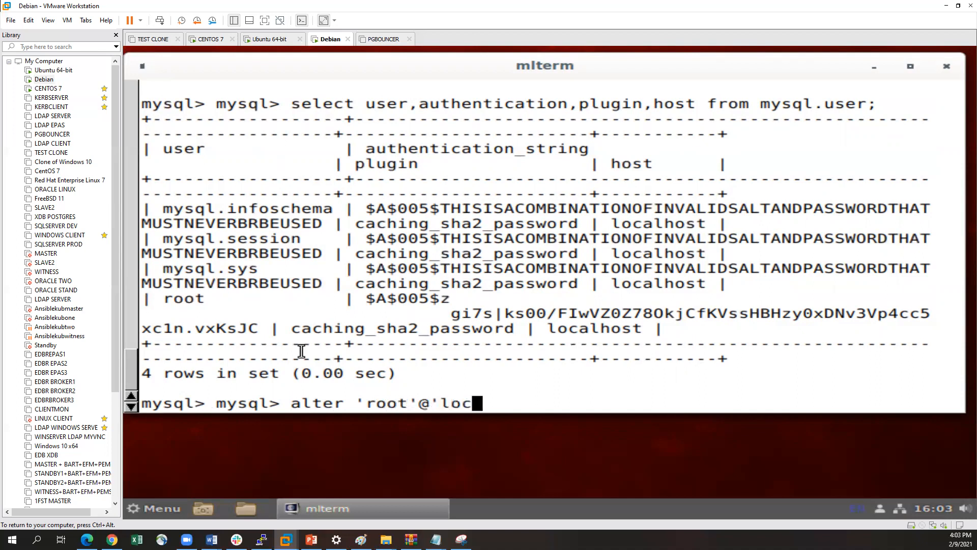
type("alhost' ")
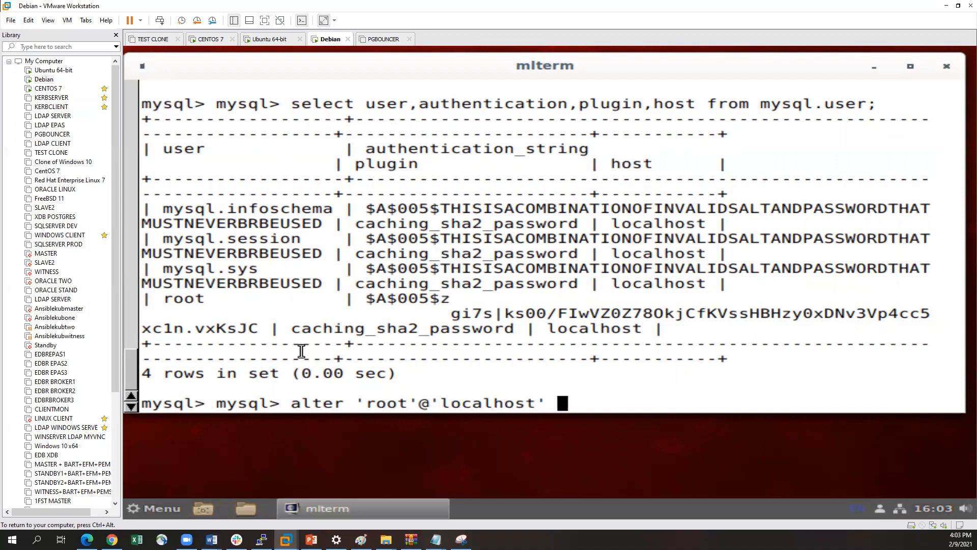
type("identified with mysql_na")
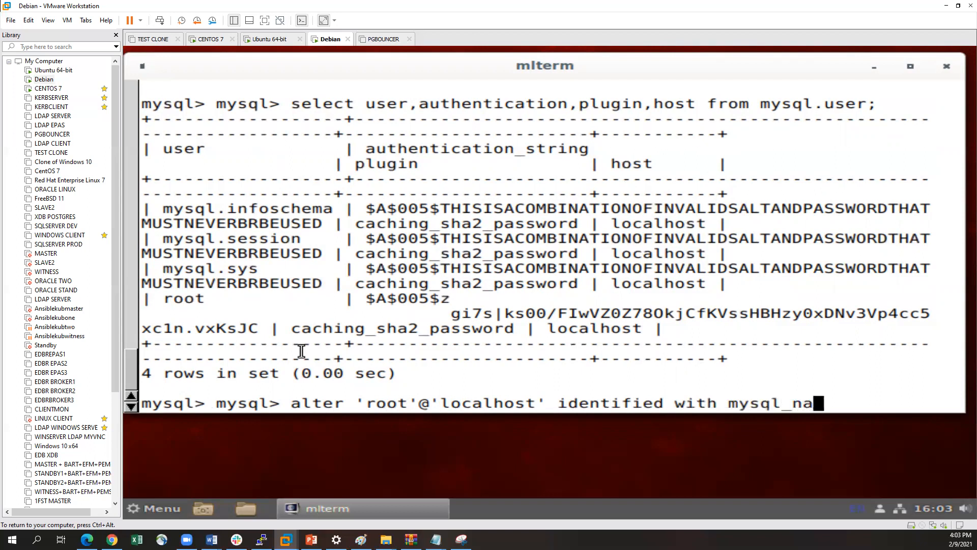
type("tive")
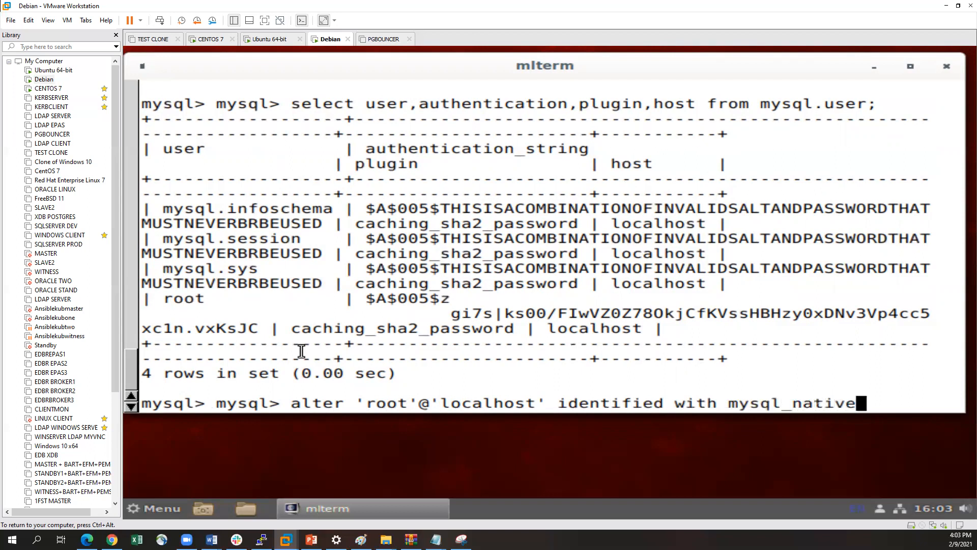
type("_password")
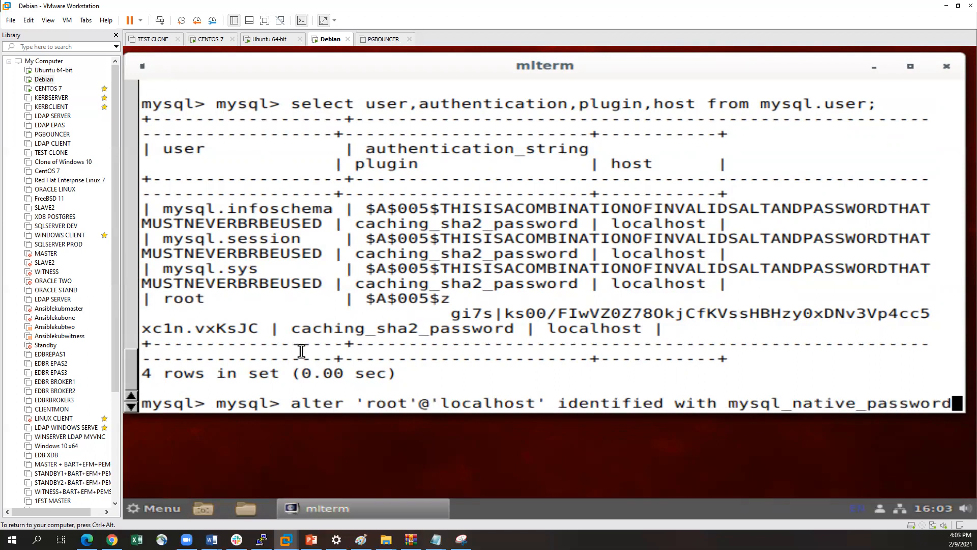
type(" by ")
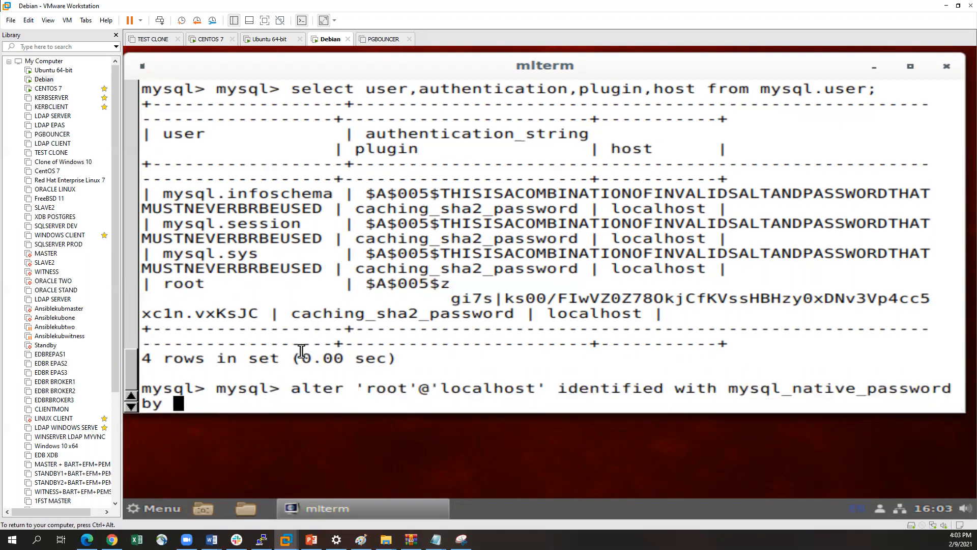
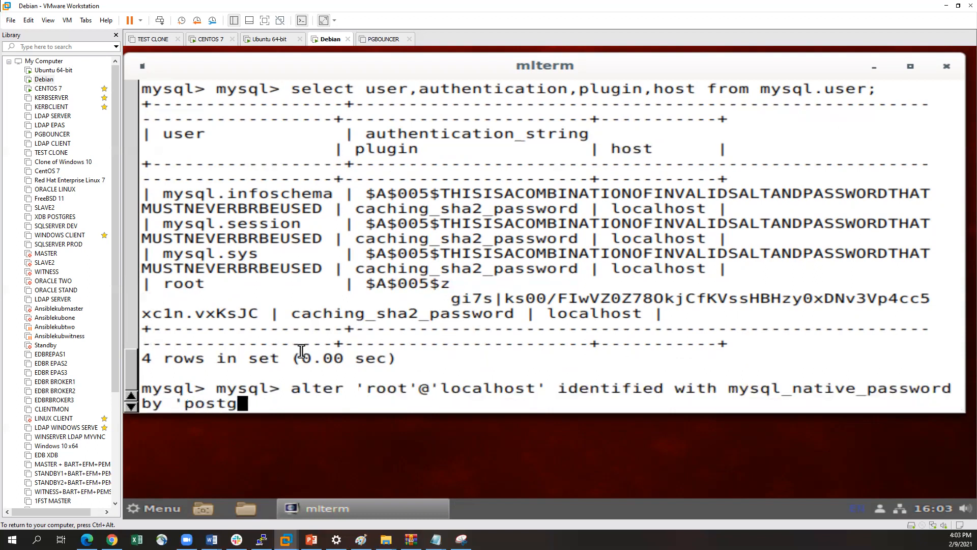
key("Return")
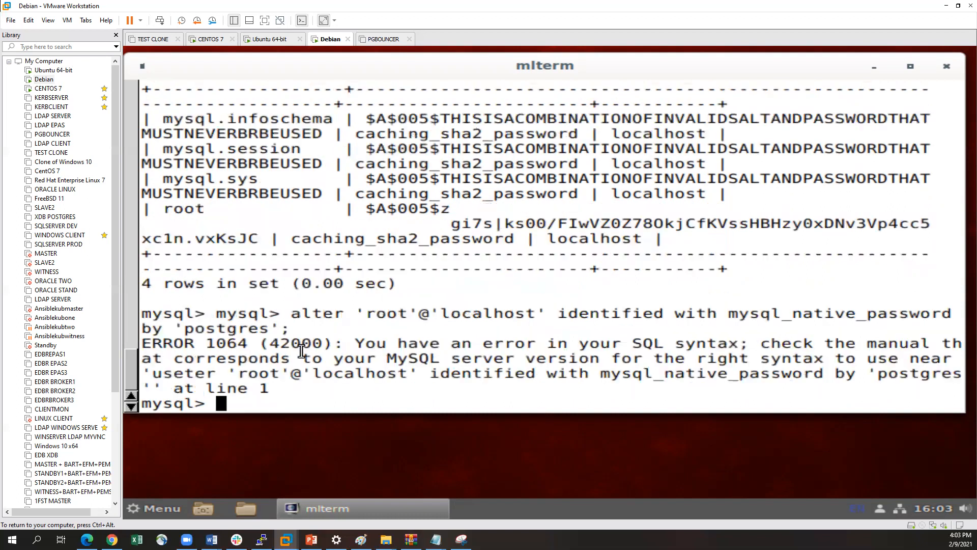
key("Return")
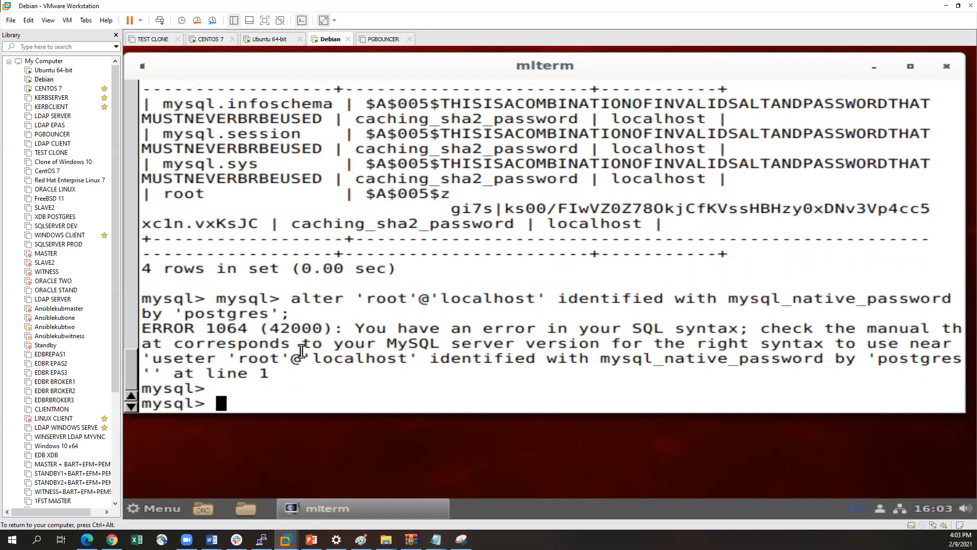
key("Up")
key("Up")
key("Left")
key("Left")
key("Left")
key("Left")
key("Left")
key("Left")
key("Left")
key("Left")
key("Left")
key("Left")
key("Left")
key("Left")
key("Left")
key("Left")
key("Left")
key("Left")
key("Left")
key("Left")
key("Left")
key("Left")
key("Left")
key("Left")
key("Left")
key("Left")
key("Left")
key("Left")
key("Left")
key("Left")
key("Left")
key("Left")
key("Left")
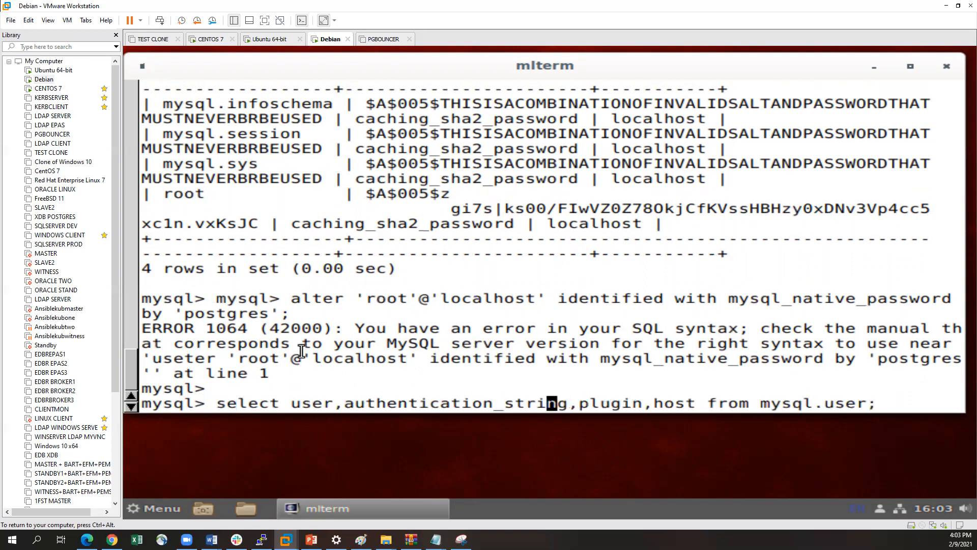
key("Left")
key("Left")
key("Left")
key("Left")
key("Left")
key("Left")
key("Left")
key("Left")
key("Left")
key("Left")
key("Left")
key("Left")
key("Left")
key("ctrl+u")
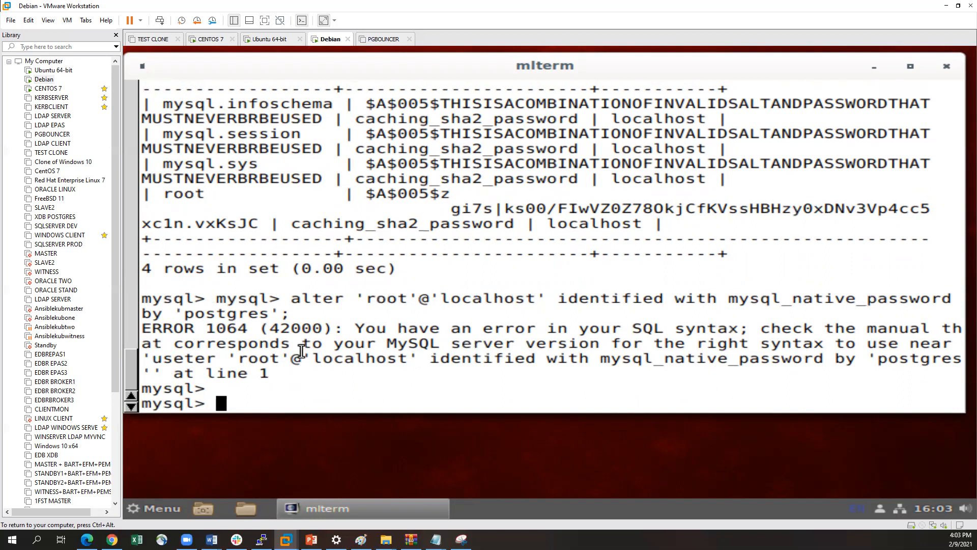
key("ctrl+y")
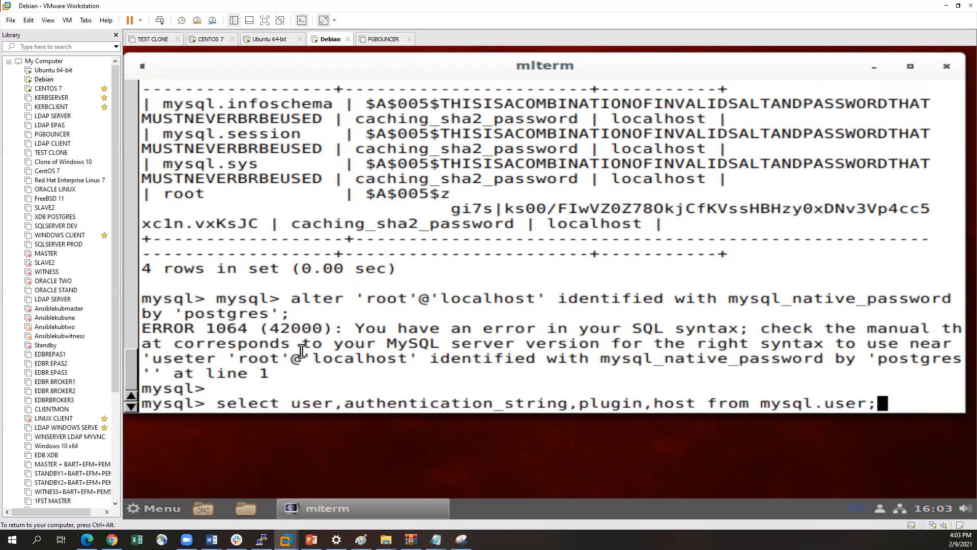
key("ctrl+u")
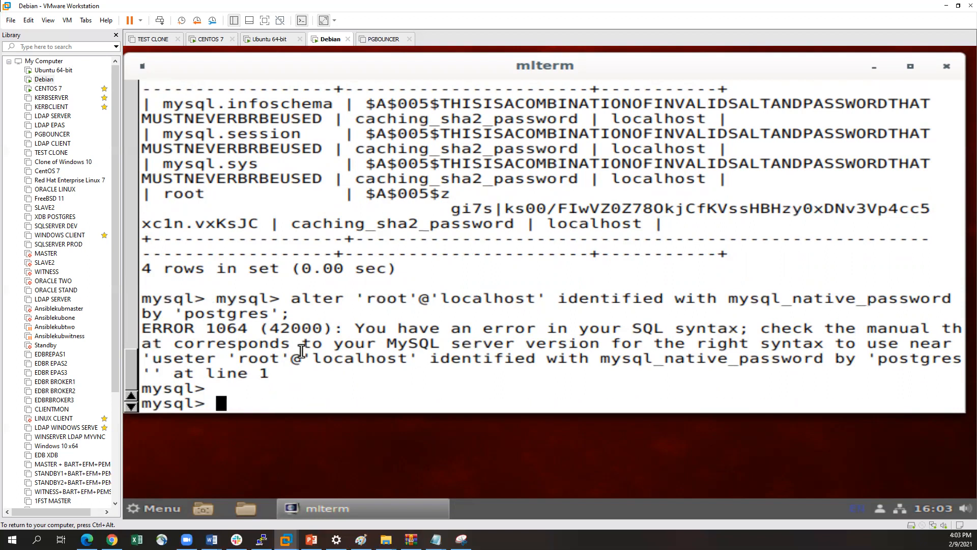
Start a new alter user statement at the MySQL prompt
left_click_drag(294, 298, 301, 298)
left_click(300, 299)
type("alty")
key("BackSpace")
type("er user")
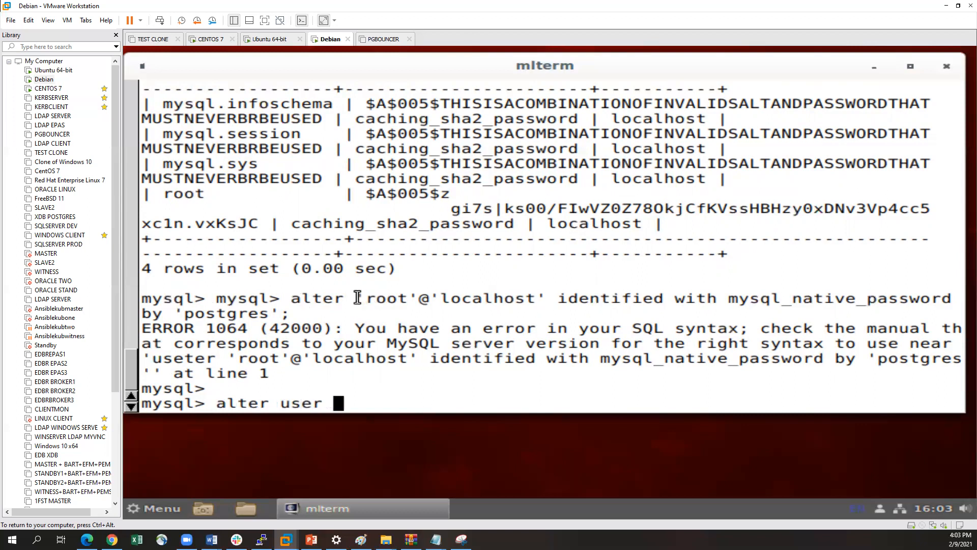
left_click_drag(355, 298, 298, 314)
left_click(291, 314)
left_click_drag(362, 296, 288, 316)
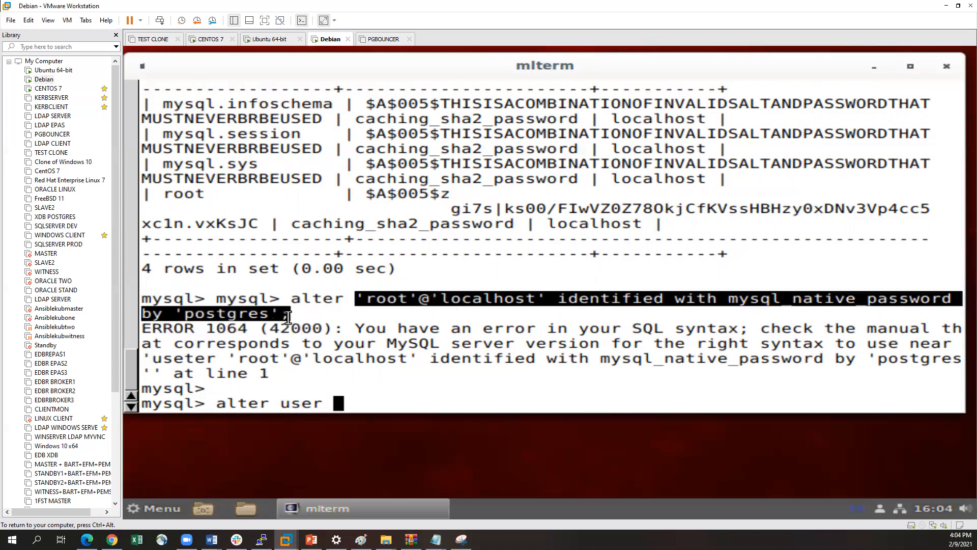
left_click(288, 316)
left_click_drag(359, 296, 273, 314)
left_click(294, 313)
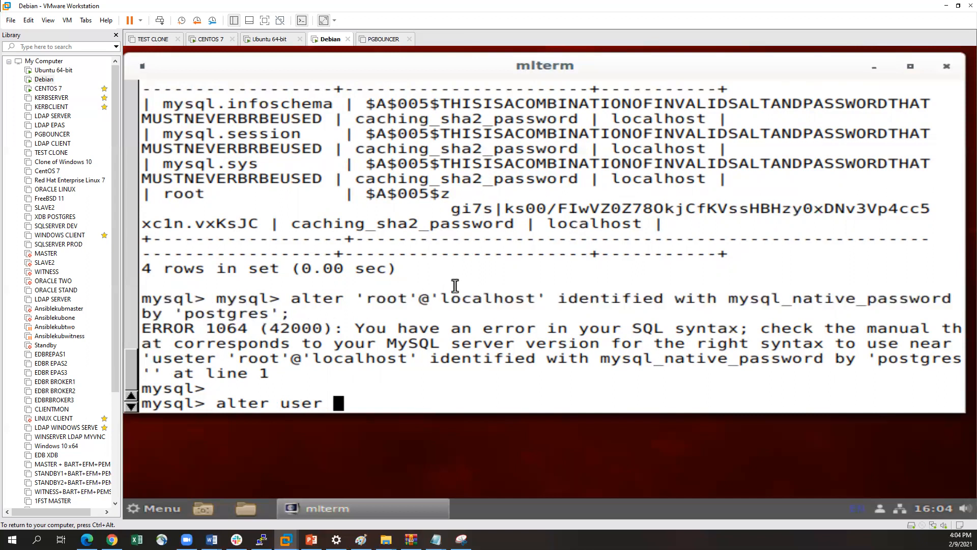
Name 'root'@'localhost' as the account in the alter user statement
type("'rotyt")
key("BackSpace")
key("BackSpace")
key("BackSpace")
type("ot'")
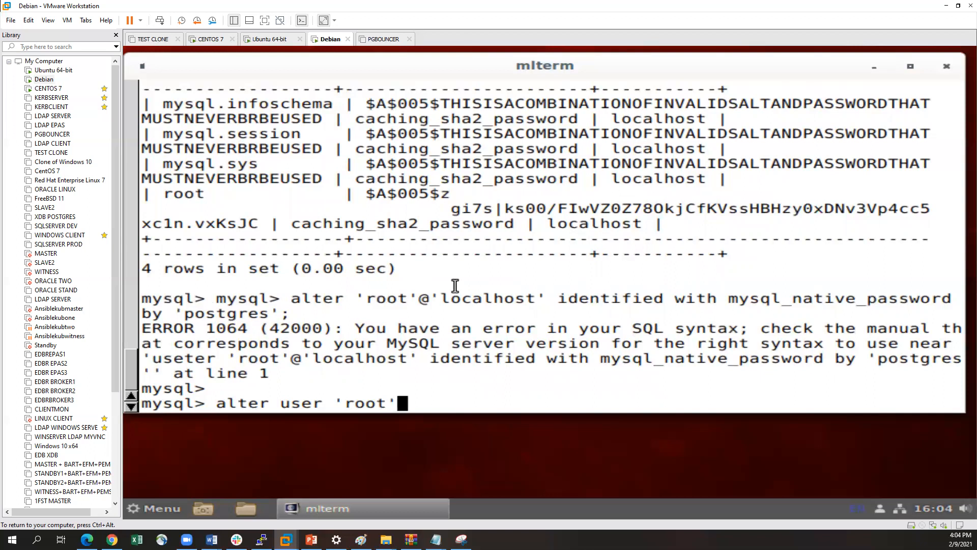
type("@'localhots")
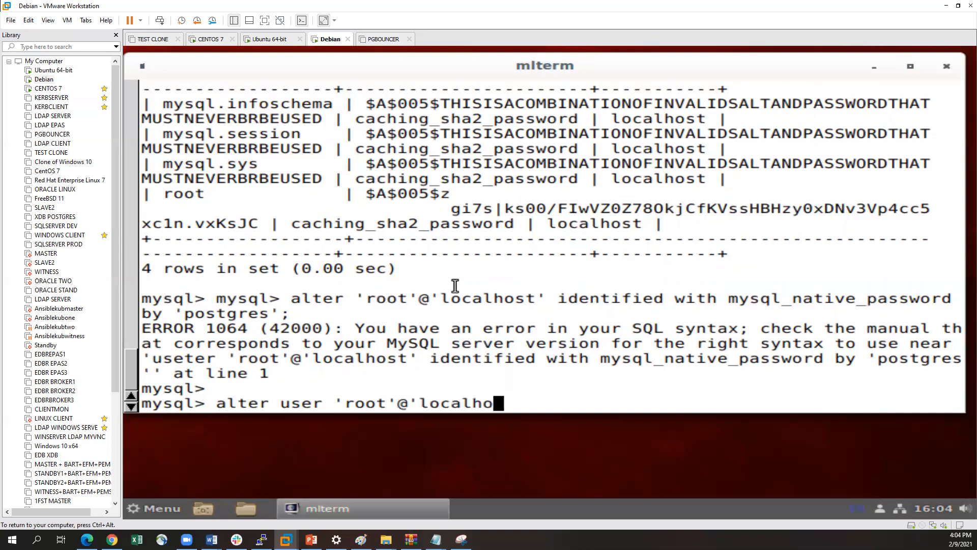
key("BackSpace")
key("BackSpace")
type("st' identio")
Add the IDENTIFIED WITH clause after 'root'@'localhost' in the alter user statement
key("BackSpace")
key("BackSpace")
key("BackSpace")
key("BackSpace")
key("BackSpace")
key("BackSpace")
key("BackSpace")
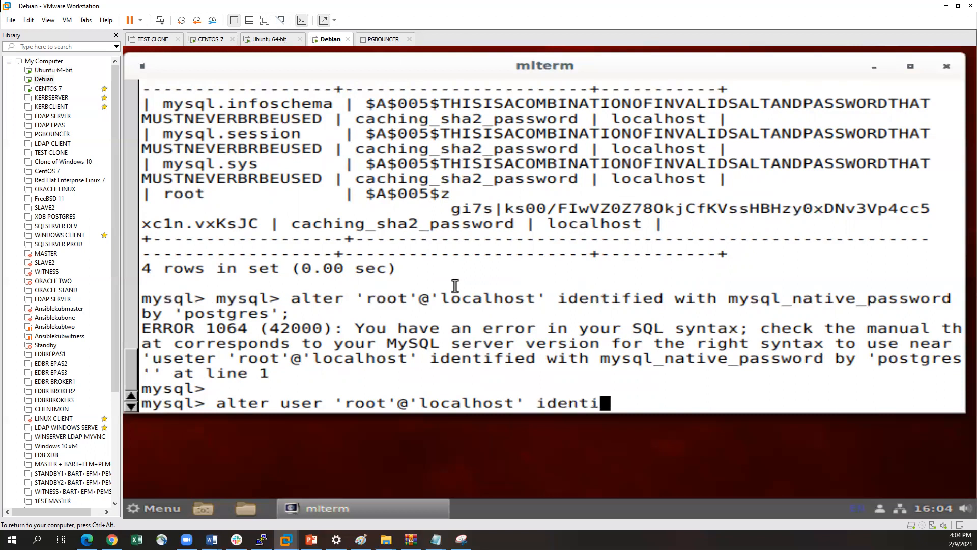
type("IDENTIOF")
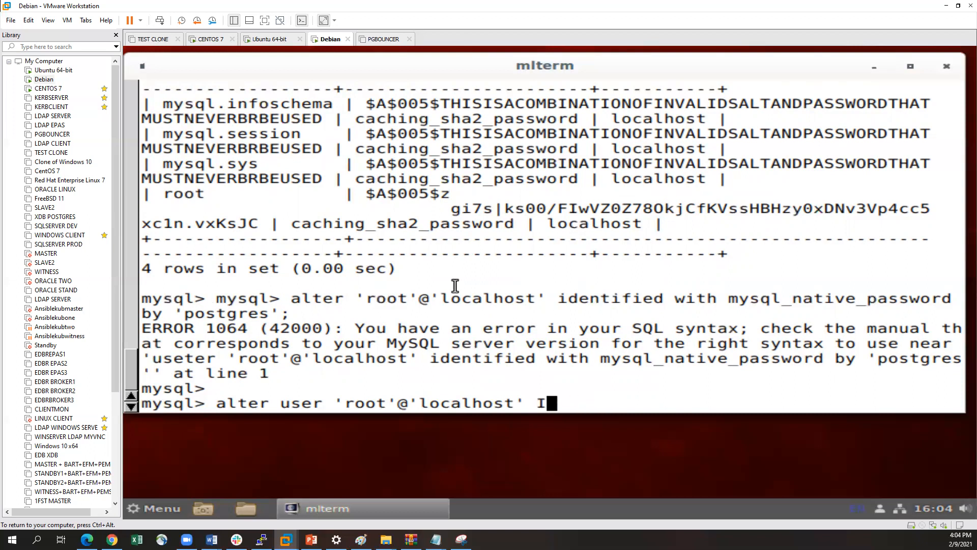
key("BackSpace")
key("BackSpace")
type("FIED WTH")
key("BackSpace")
key("BackSpace")
key("BackSpace")
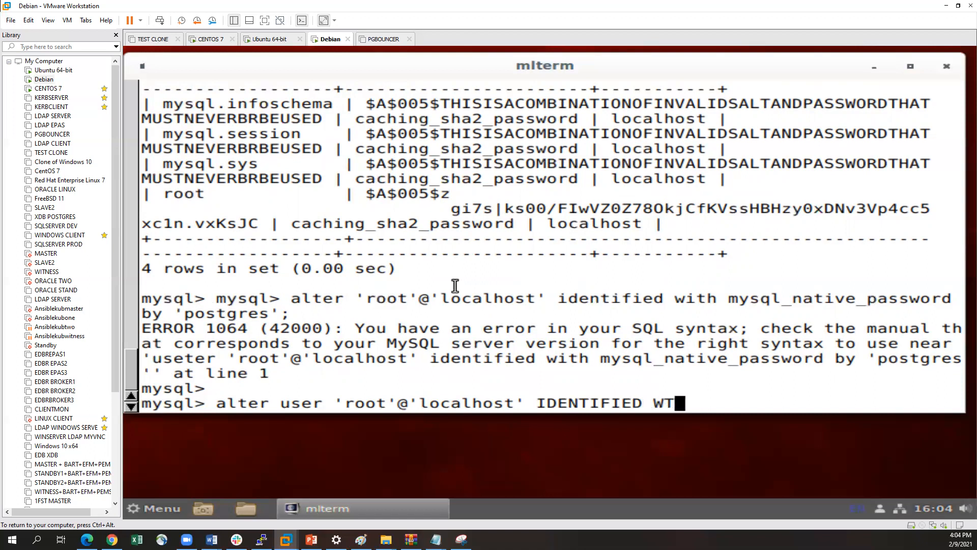
type("ITH")
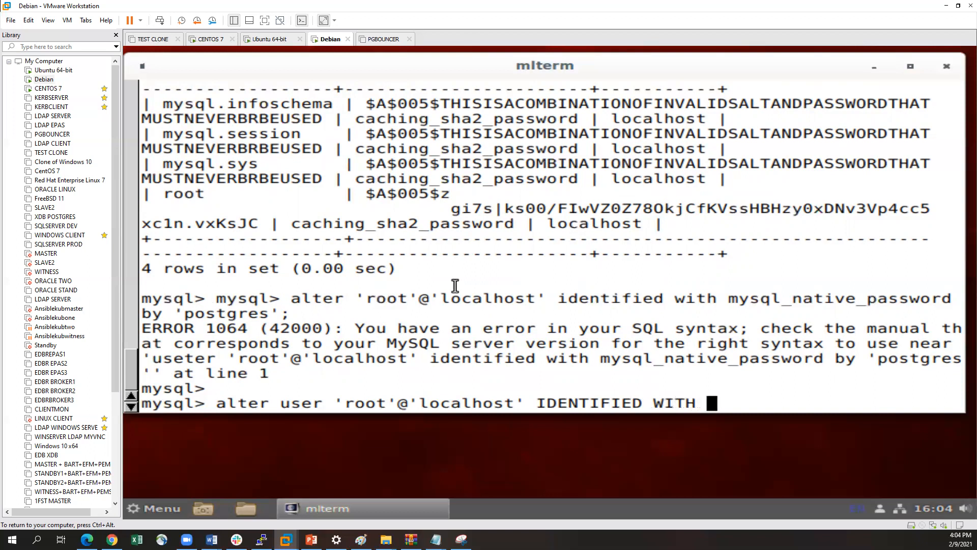
type(" mysql")
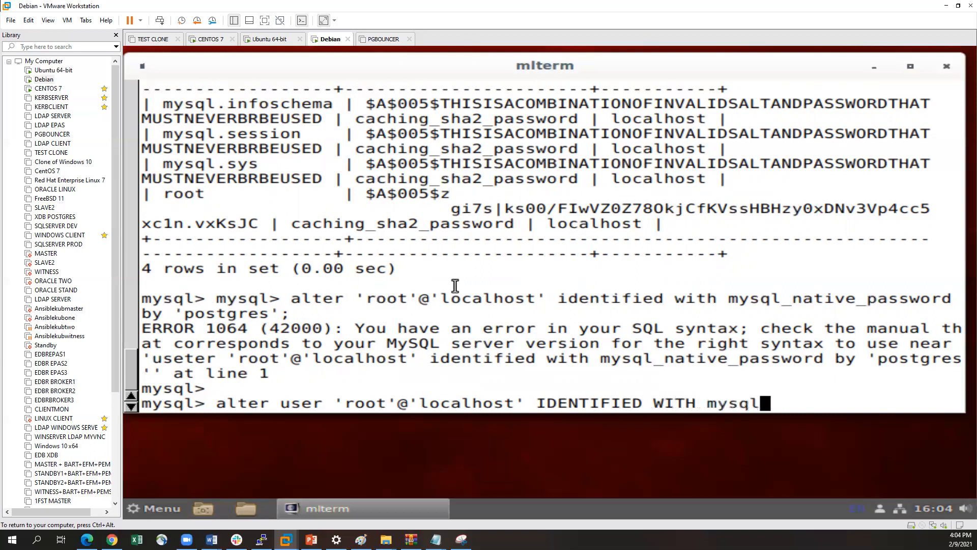
type("_native")
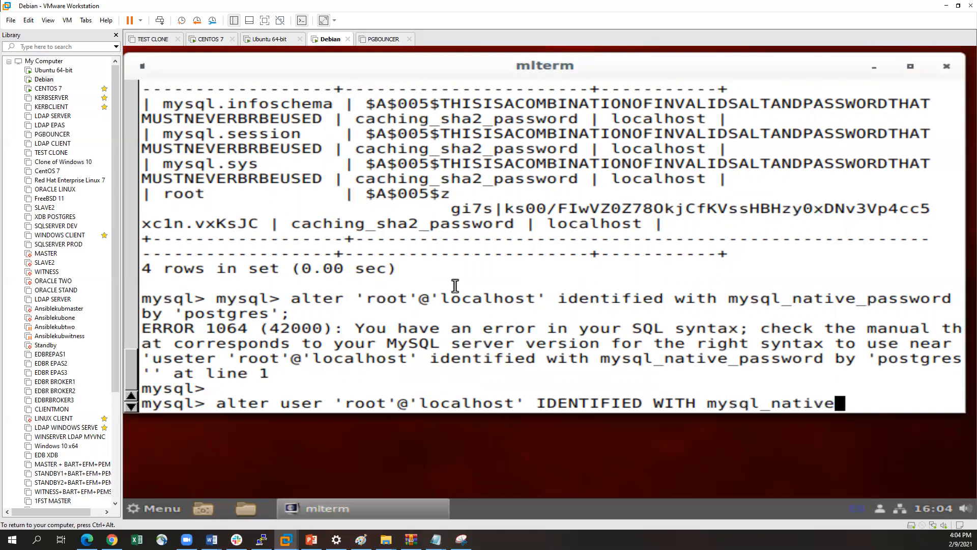
type("_passw")
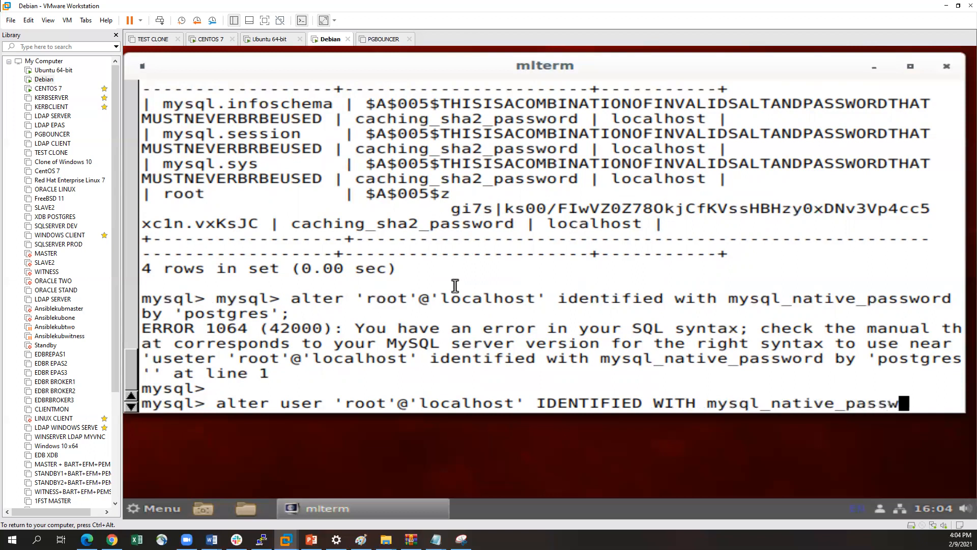
type("ord by ")
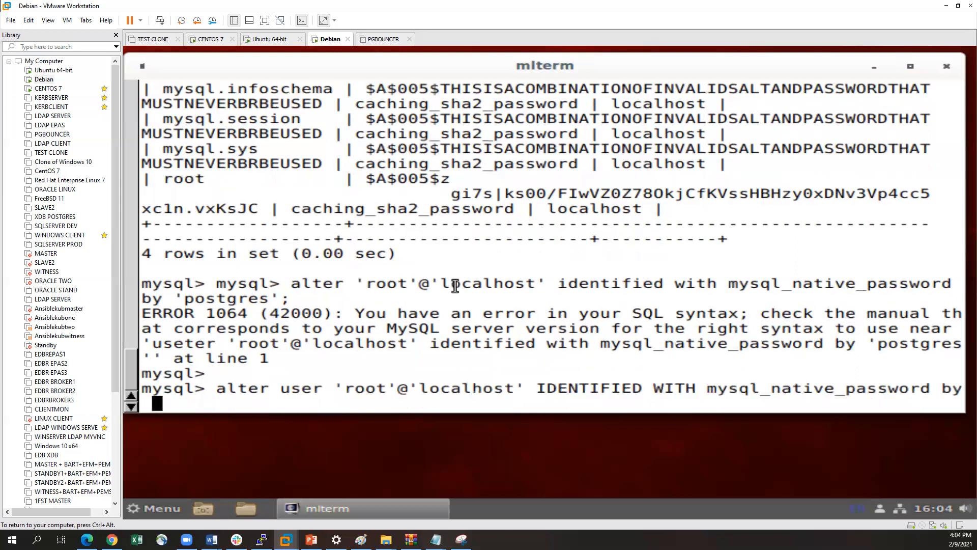
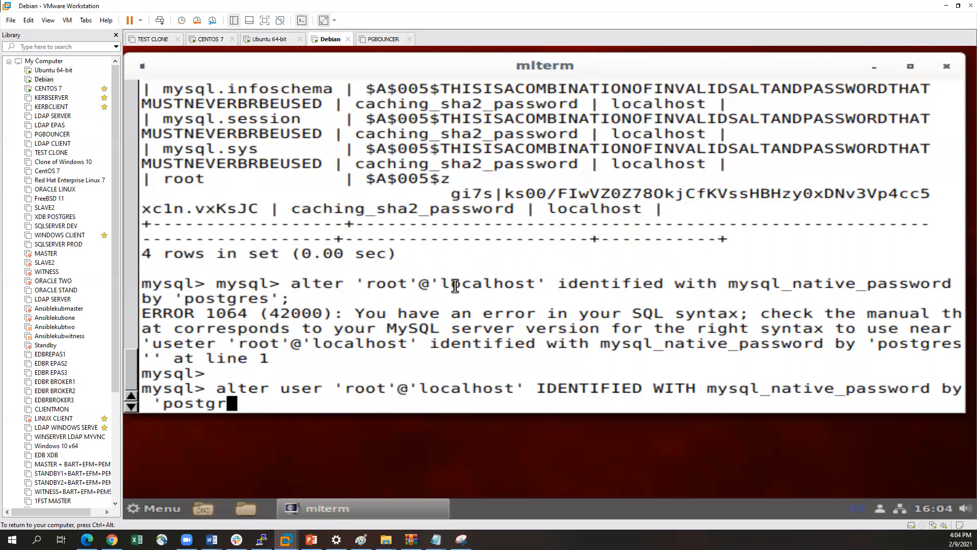
Complete the statement with mysql_native_password by the root account's password and execute it
key("Return")
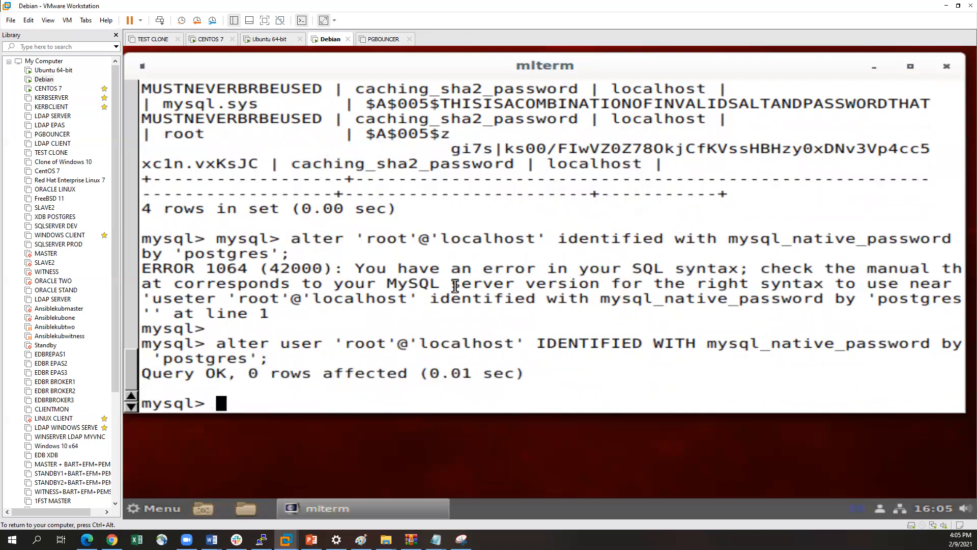
Run flush privileges; at the MySQL prompt to reload the grant tables
type("flus")
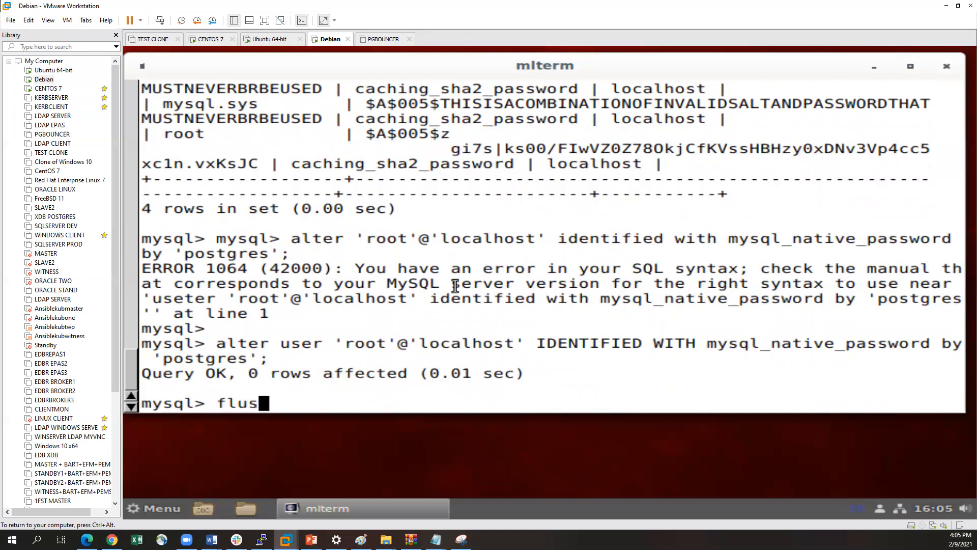
type("h priv")
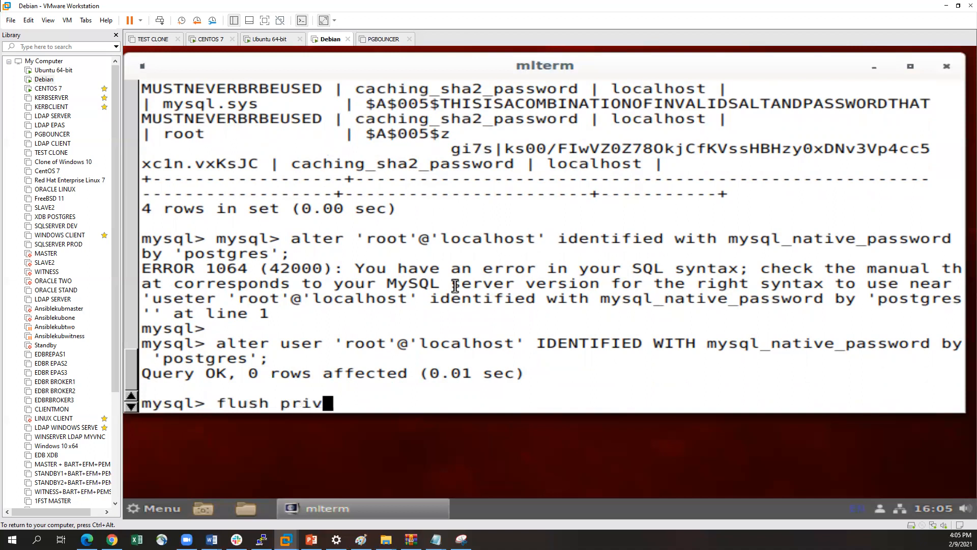
type("ileges")
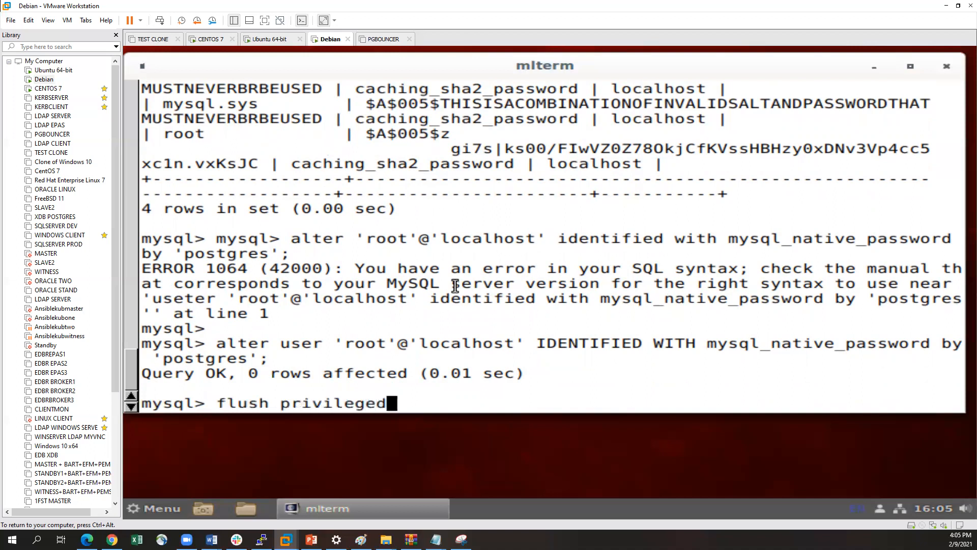
type(";")
key("Return")
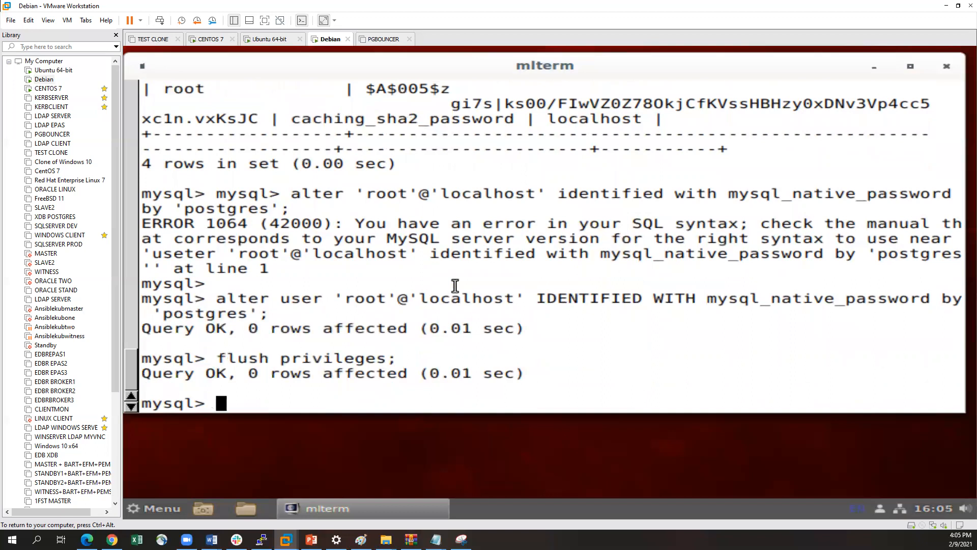
key("Return")
key("ctrl+alt")
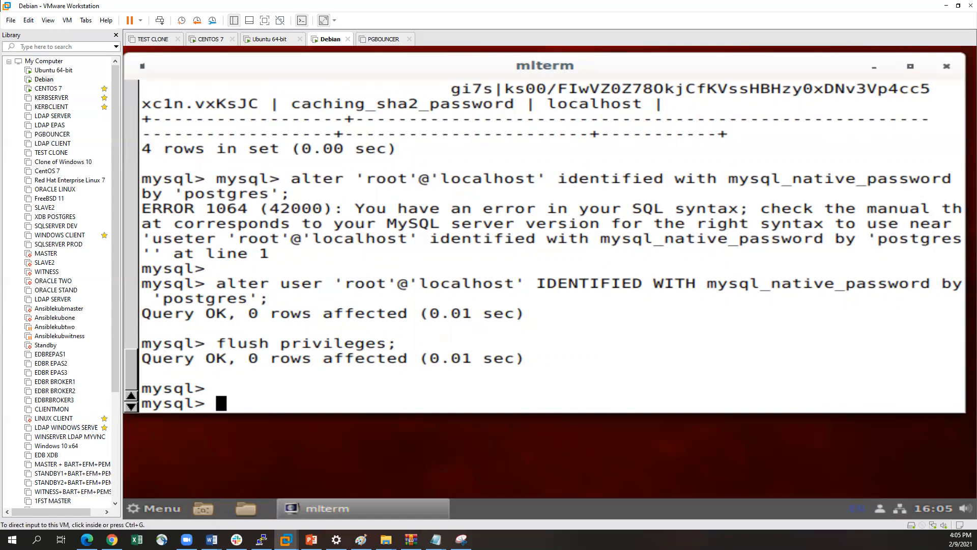
Exit MySQL and log back in with mysql -u root -p, entering the root account's password
left_click(667, 246)
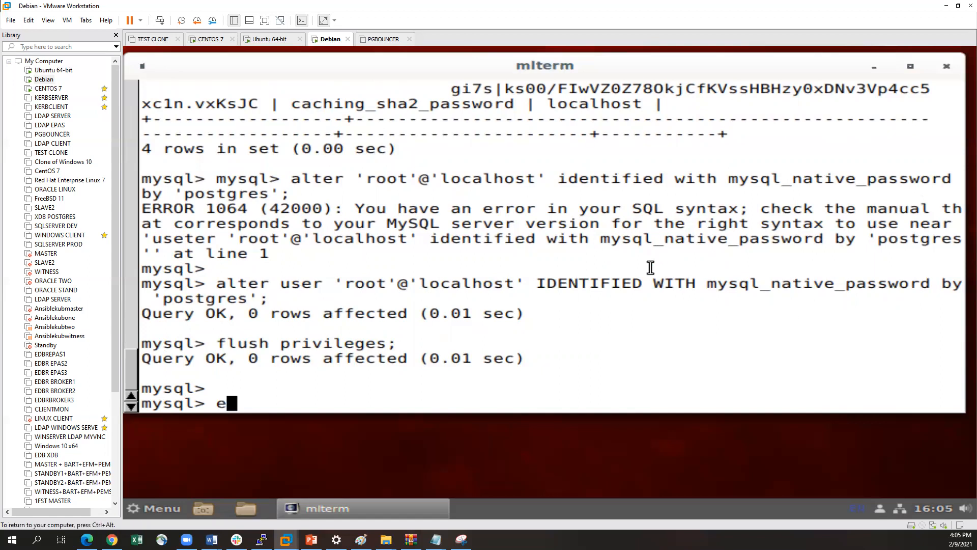
key("Return")
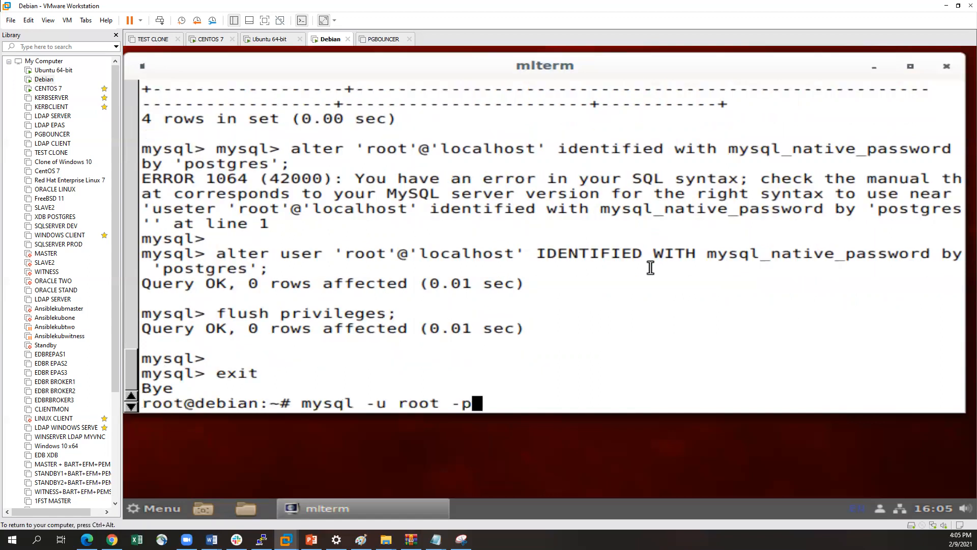
key("Return")
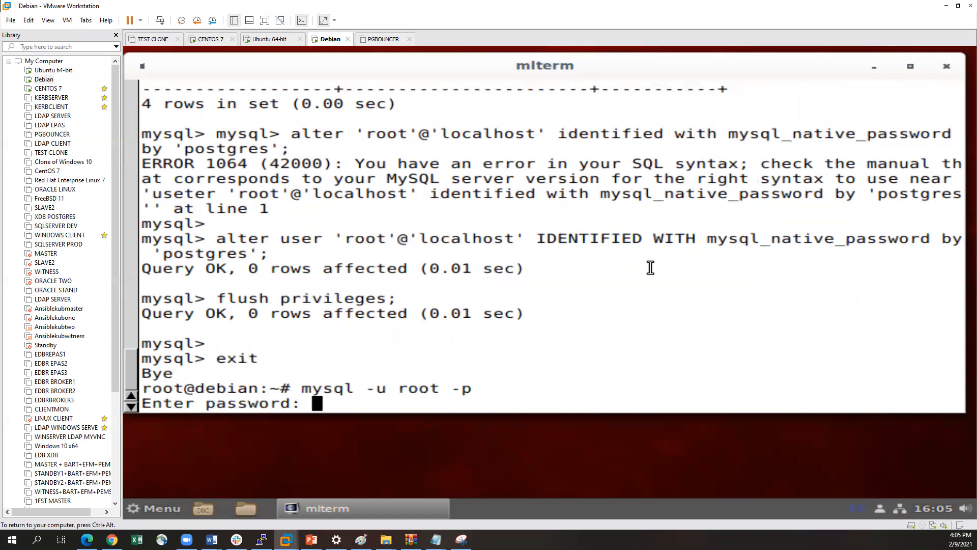
key("Return")
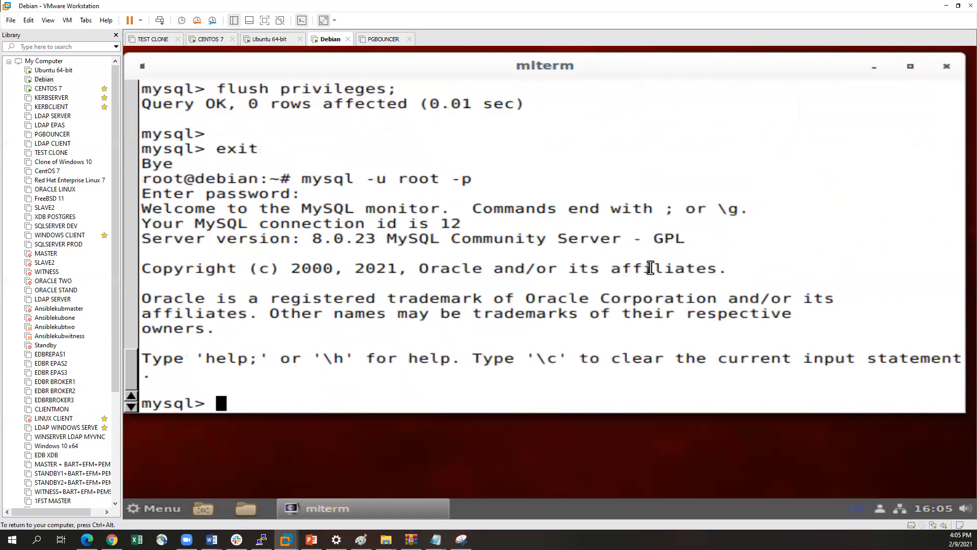
List the databases on the Debian MySQL server with show databases;
type("show ")
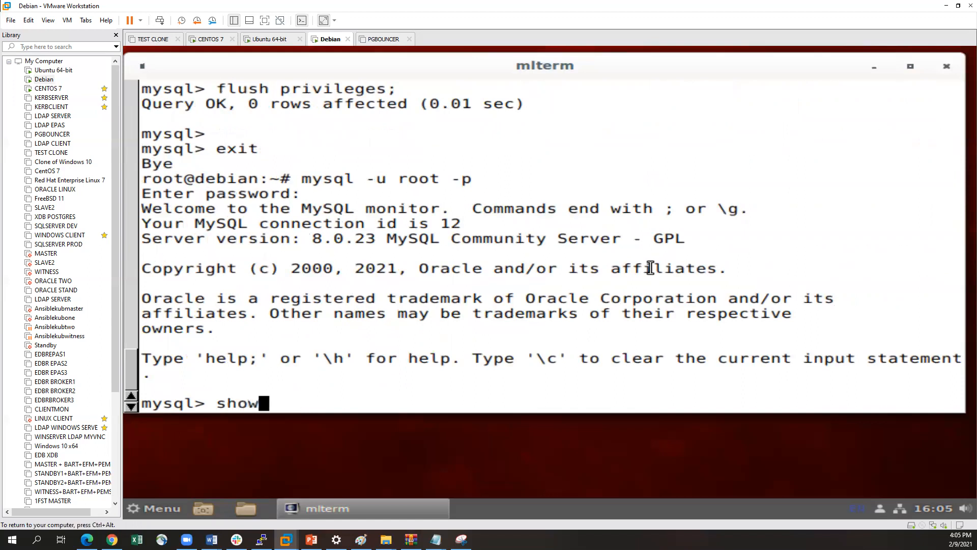
type("databse")
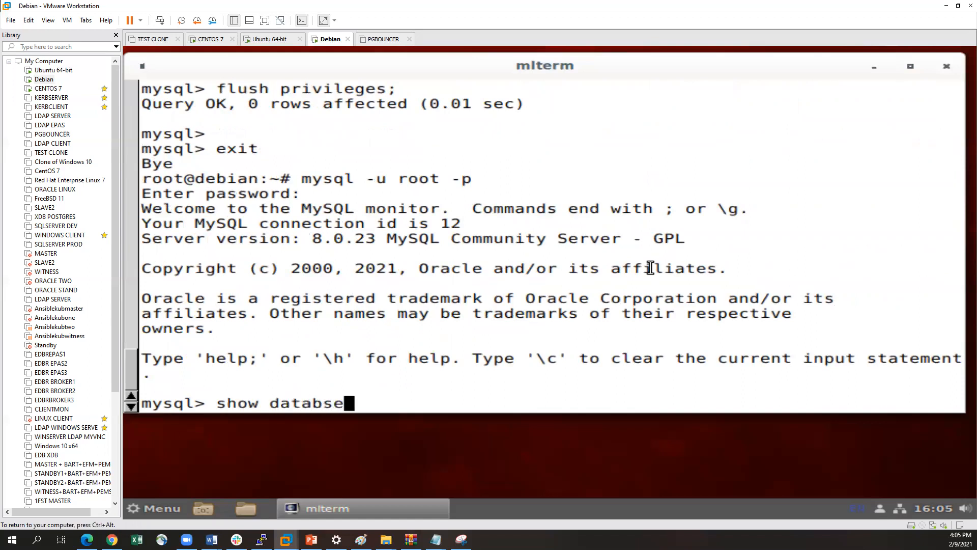
key("BackSpace")
key("BackSpace")
type("ase")
type("s;")
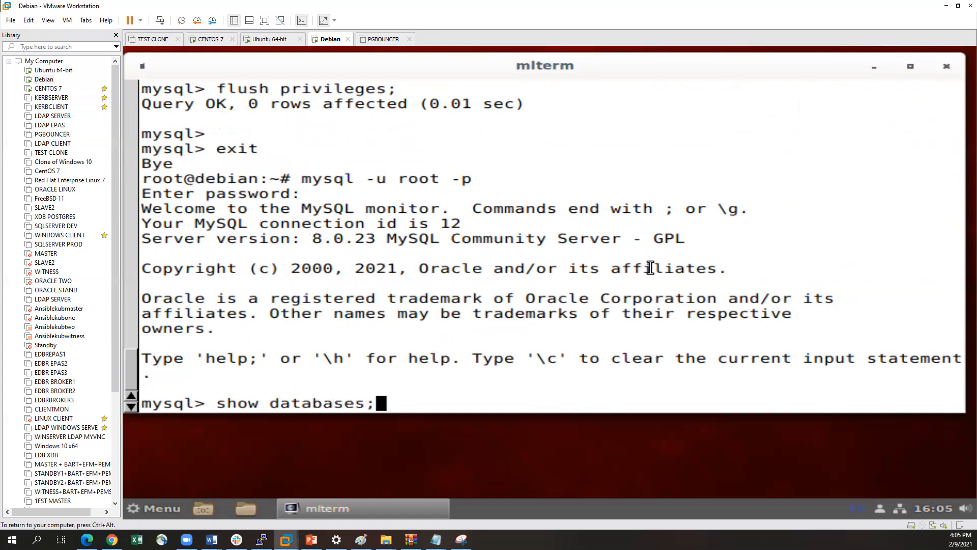
key("Return")
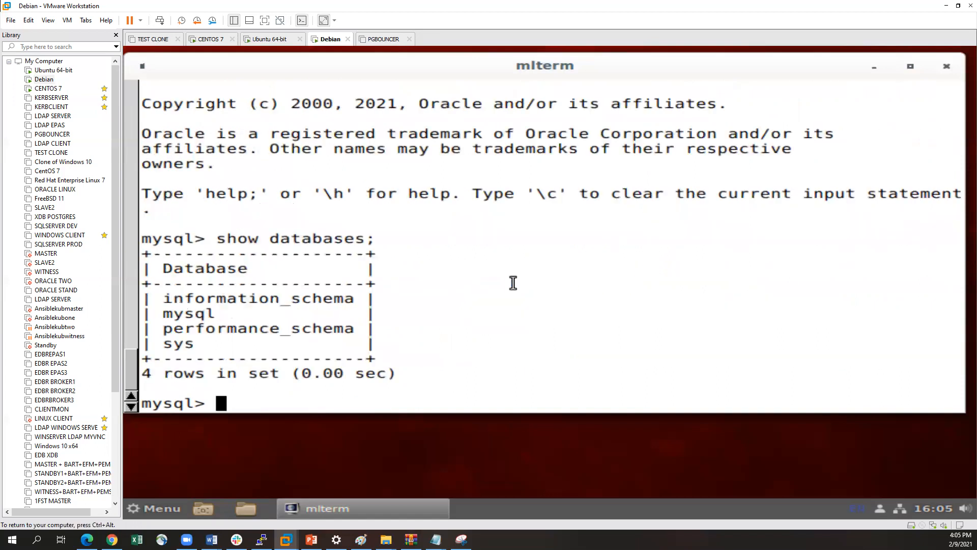
key("ctrl+alt")
key("alt+Tab")
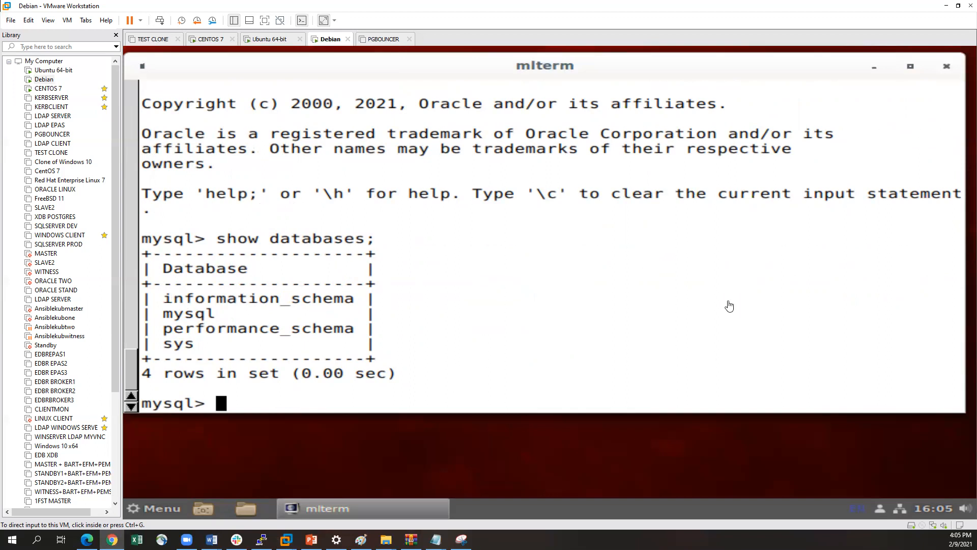
key("alt+Tab")
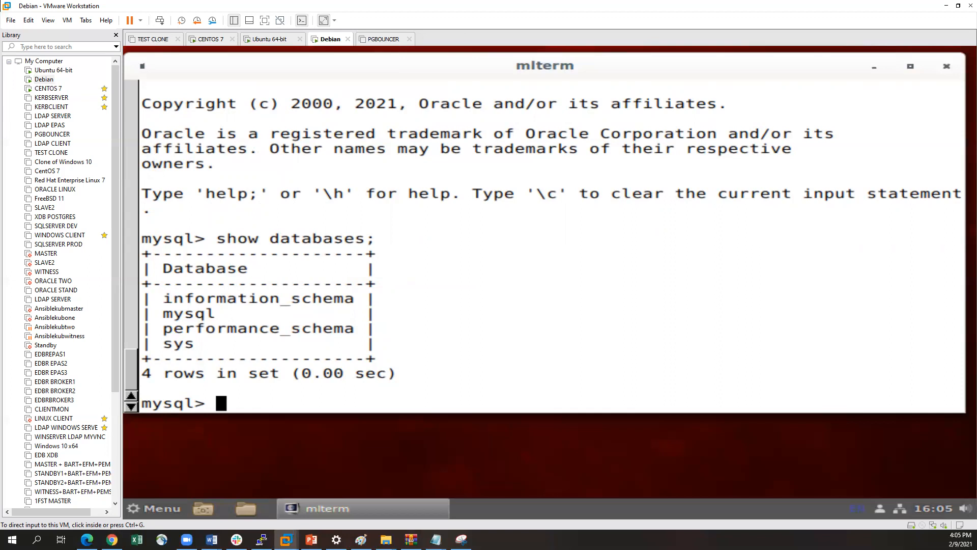
key("alt+Tab")
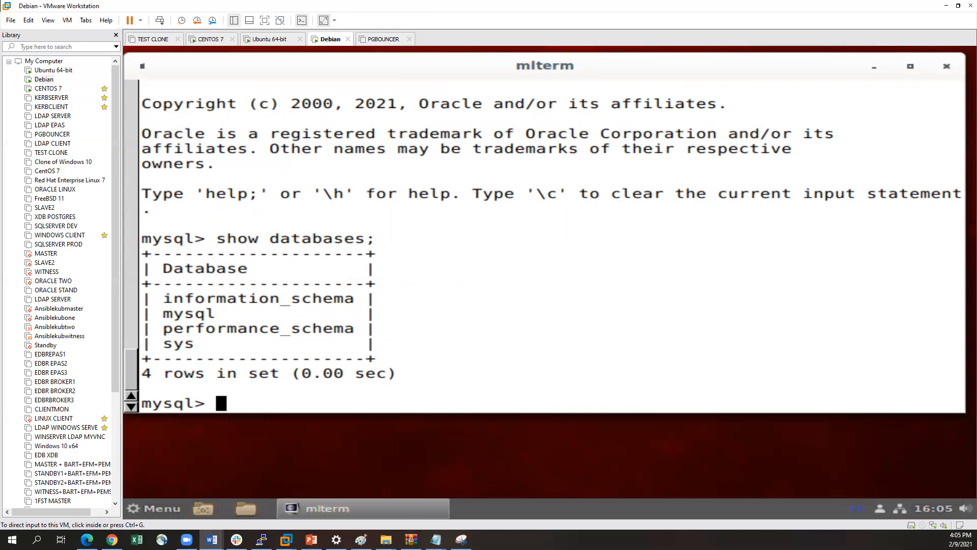
left_click(362, 315)
key("ctrl+alt")
left_click(274, 320)
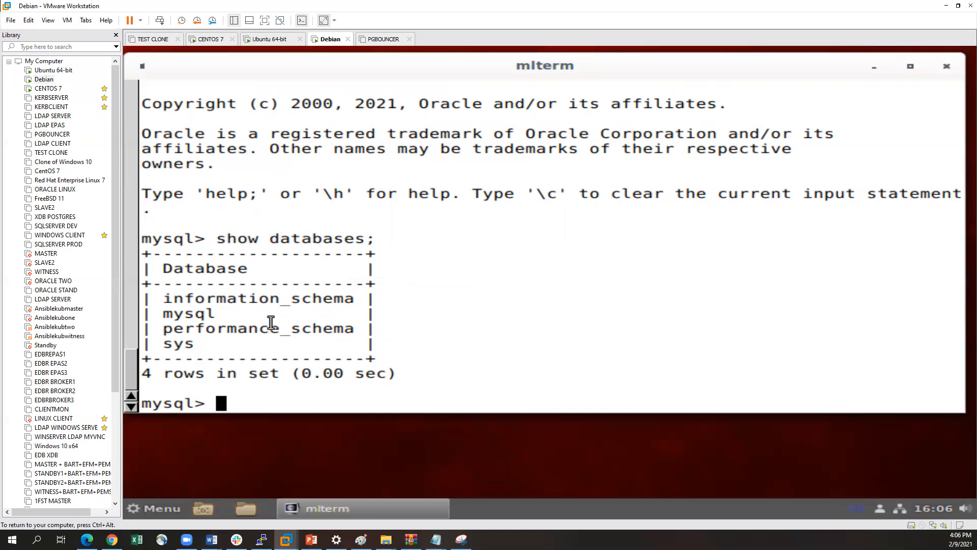
Switch to the Ubuntu 64-bit virtual machine and unlock its session with the account password
key("ctrl+alt")
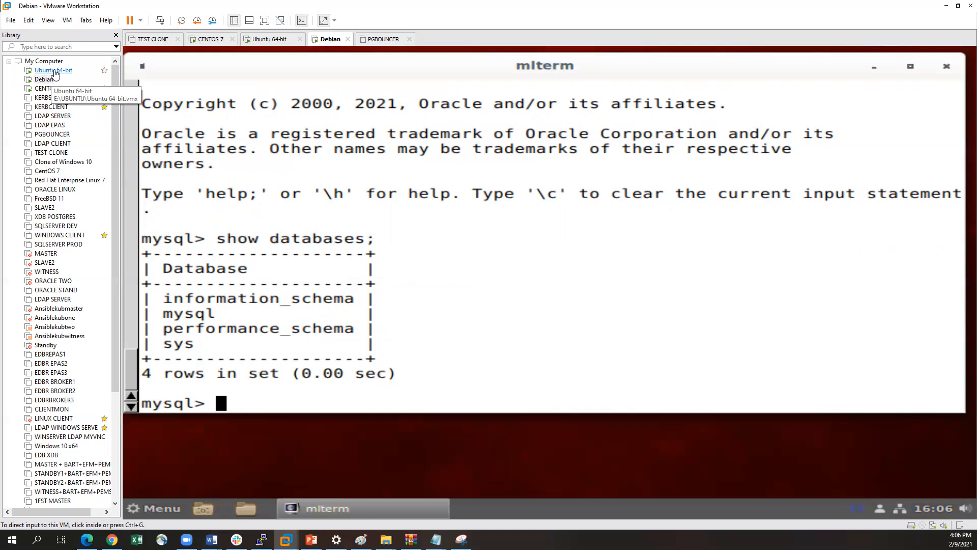
left_click(46, 72)
left_click(321, 261)
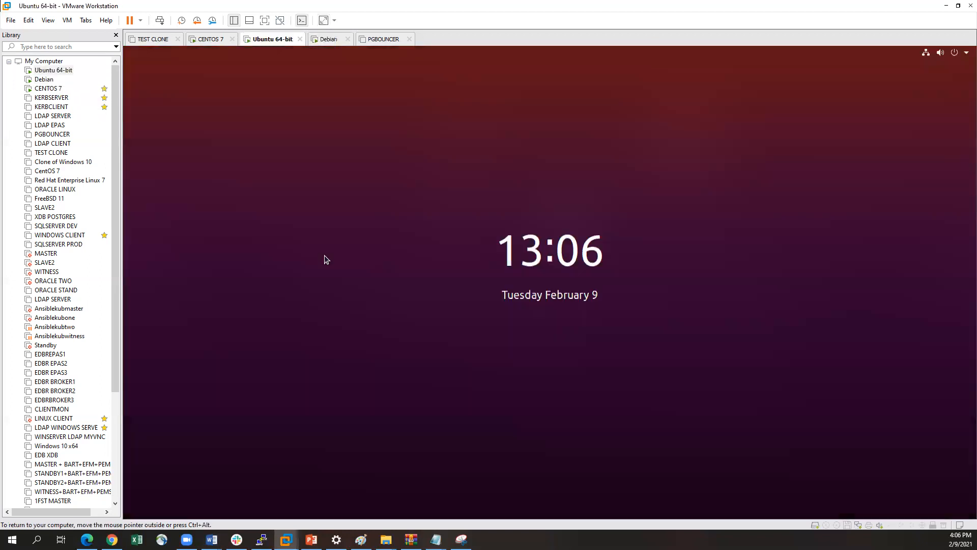
left_click(326, 254)
type("********")
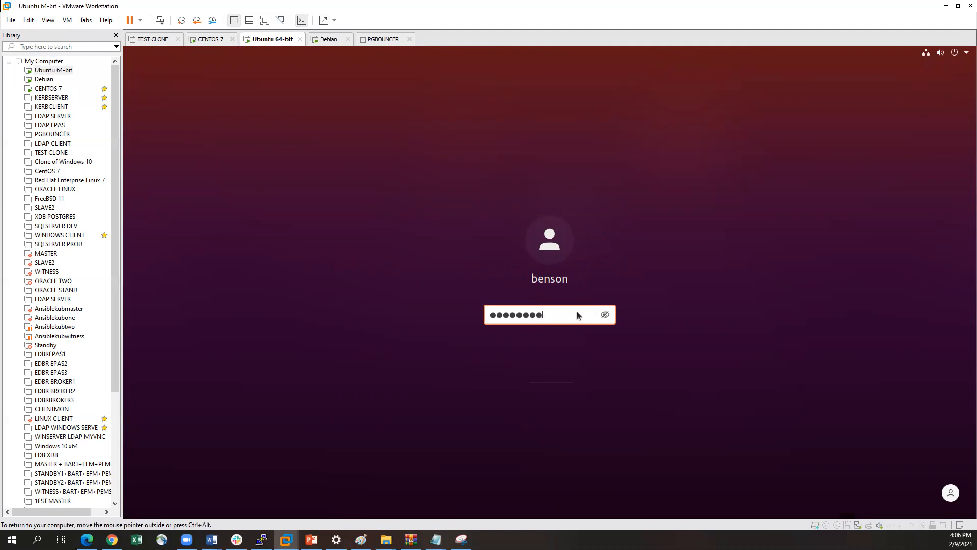
key("Return")
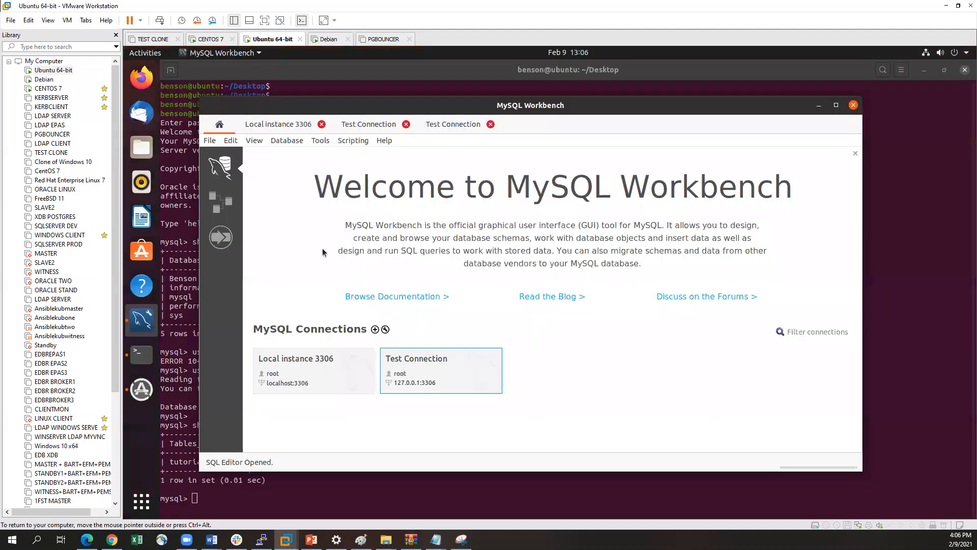
Exit the MySQL session in the Ubuntu terminal and return to the Debian virtual machine
left_click(281, 500)
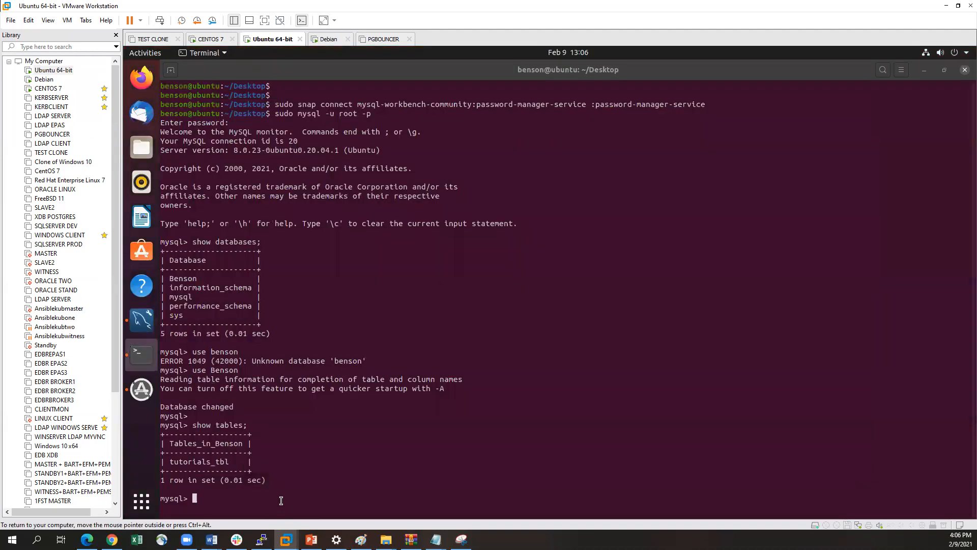
type("exit")
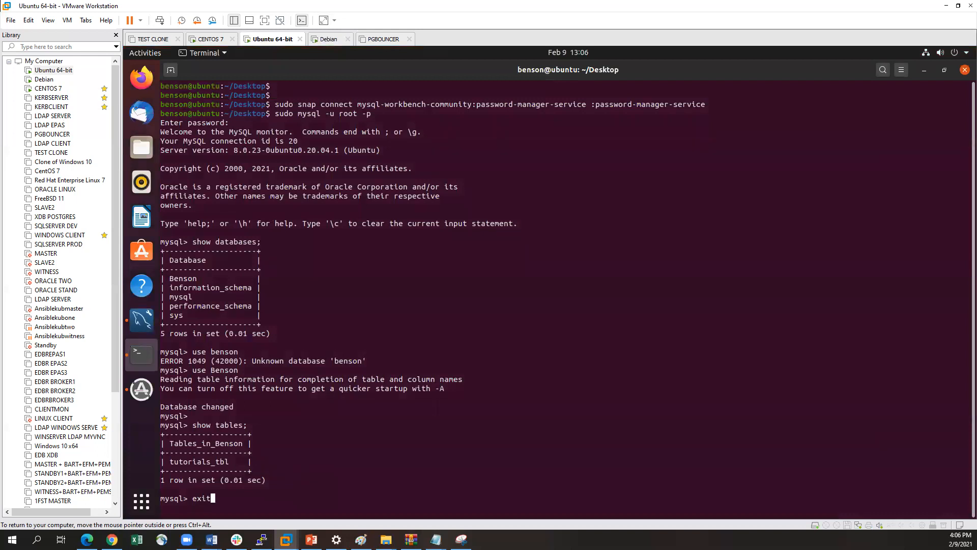
key("Return")
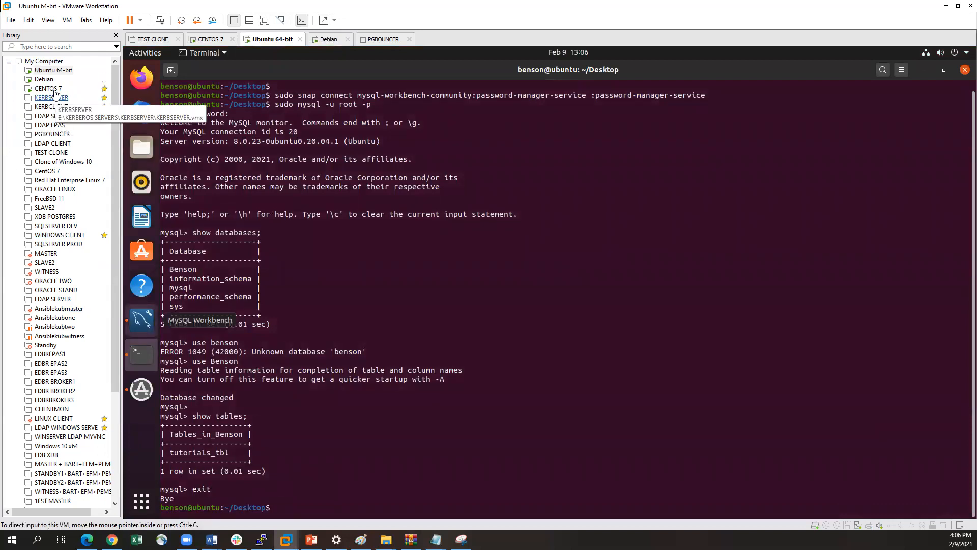
double_click(43, 79)
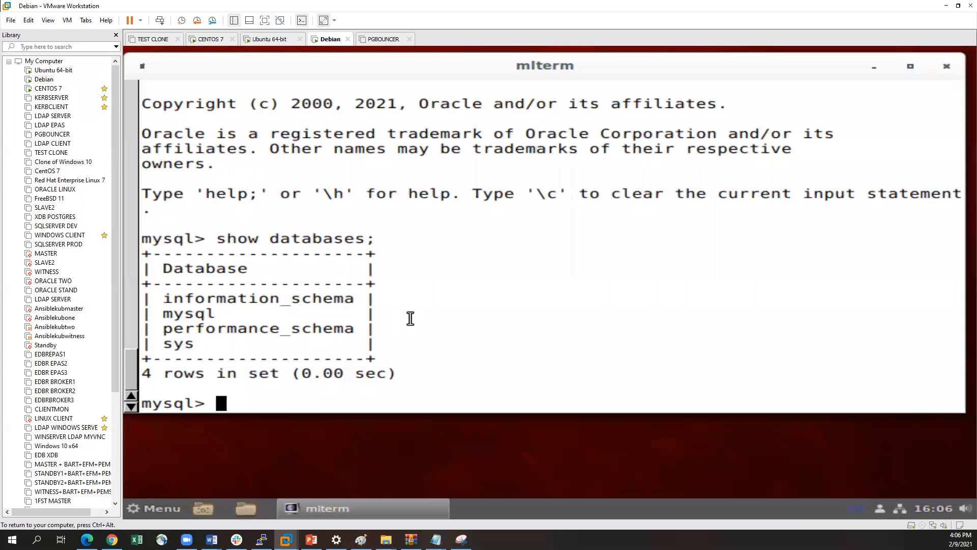
Exit the Debian MySQL session and look up the machine's ens32 IP address with ip a
type("exit")
key("Return")
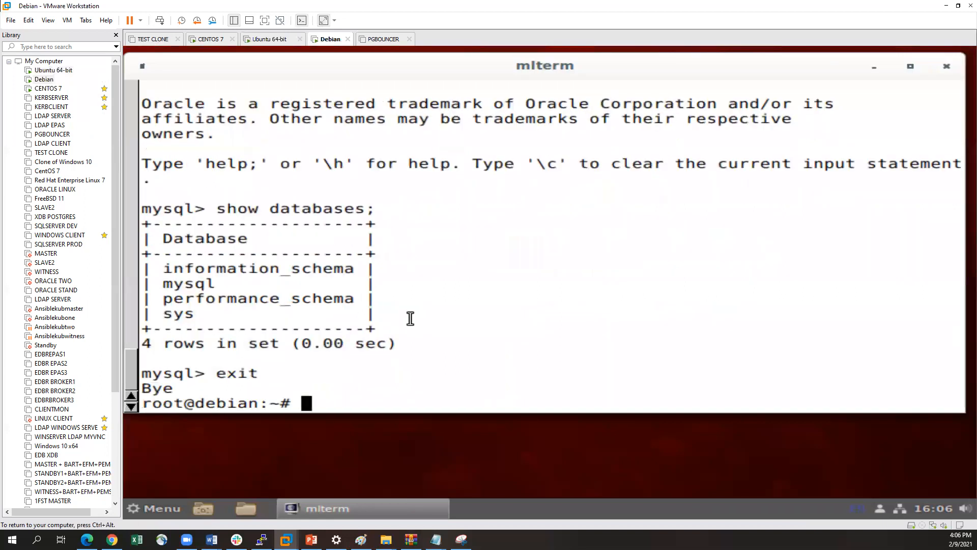
type("ip a")
key("Return")
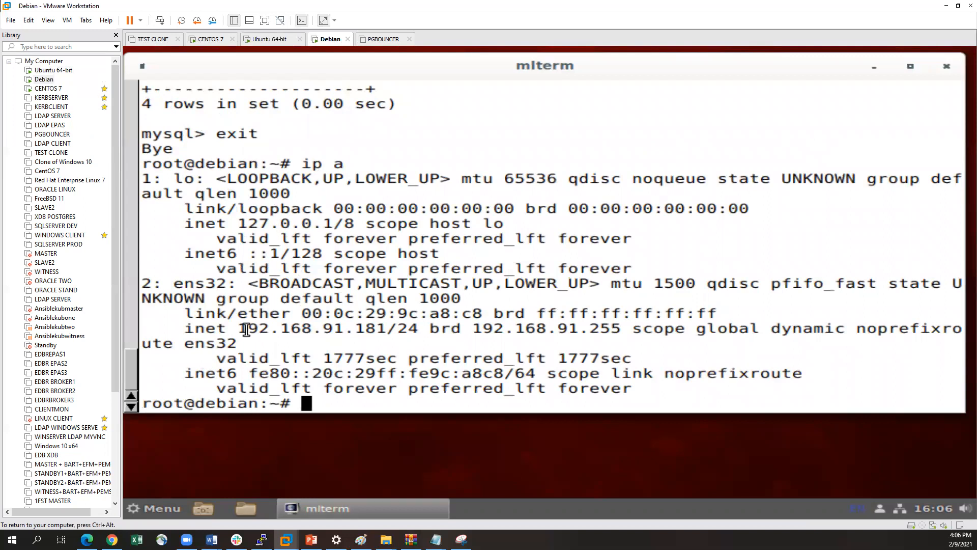
left_click_drag(248, 328, 387, 329)
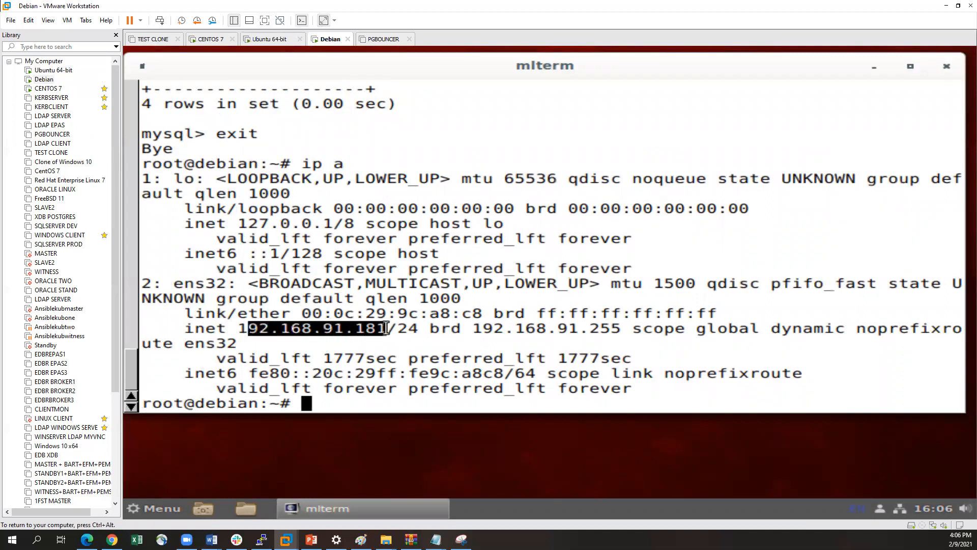
left_click_drag(238, 328, 388, 328)
left_click(399, 328)
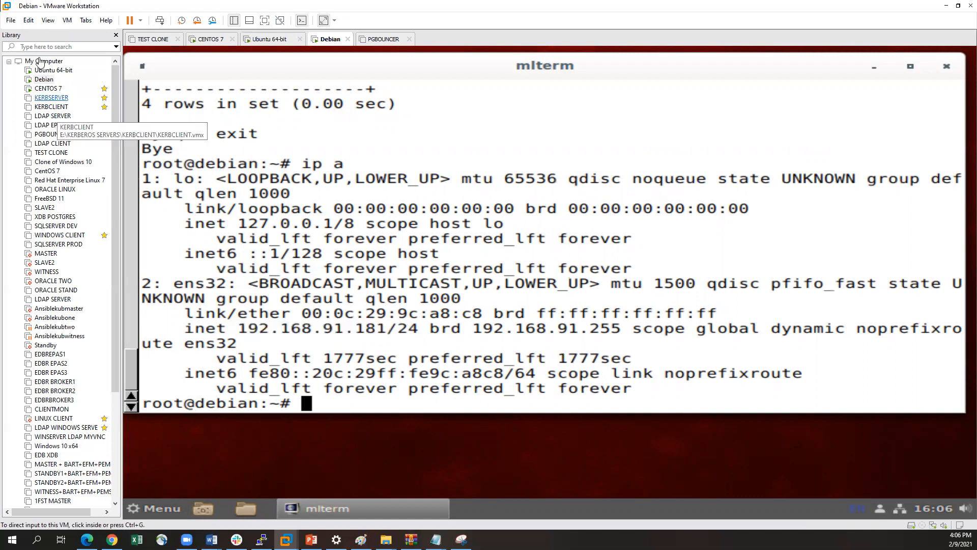
Switch to the Ubuntu 64-bit virtual machine and try mysql -h 192.168.91.181 -u root -p, submitting the root account's password
left_click(54, 70)
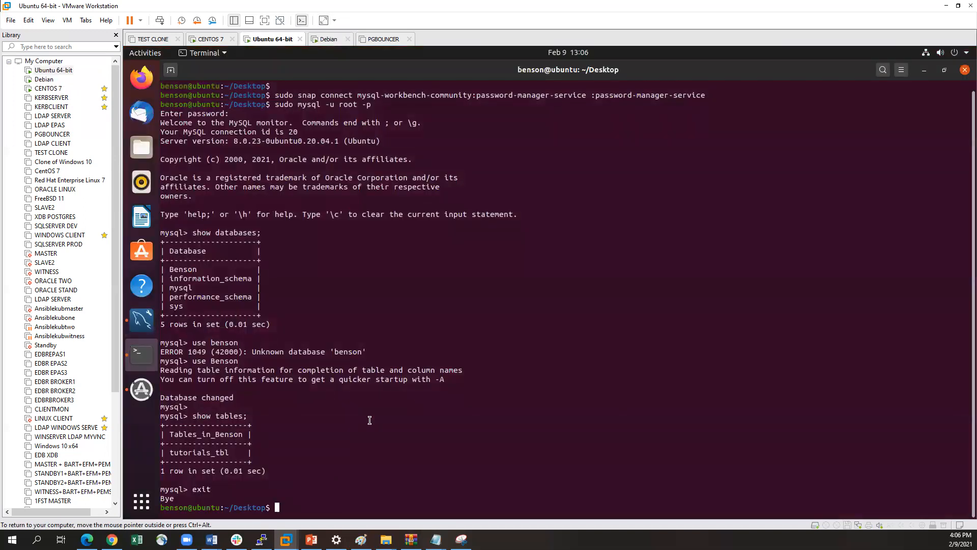
type("mysql -h 192.168.91.181 -u root -p")
key("Return")
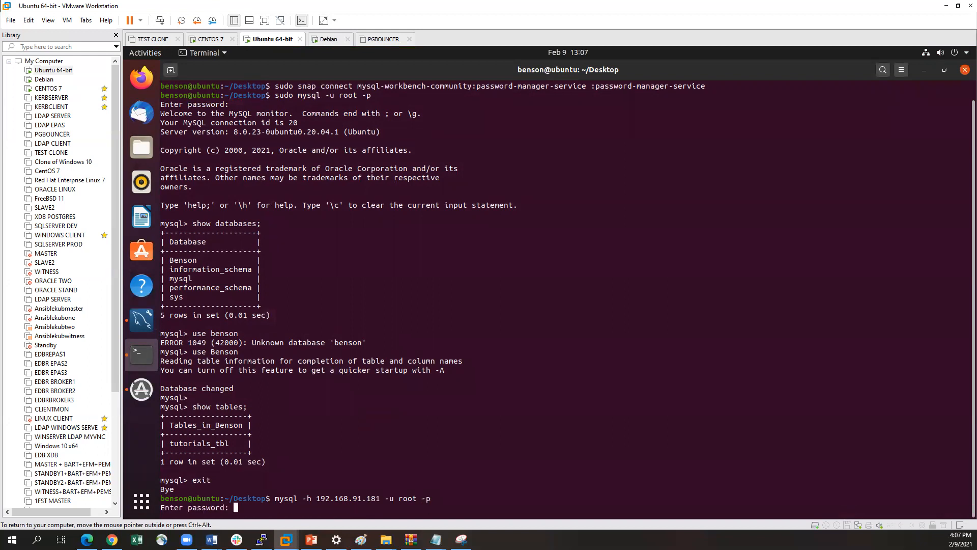
key("Return")
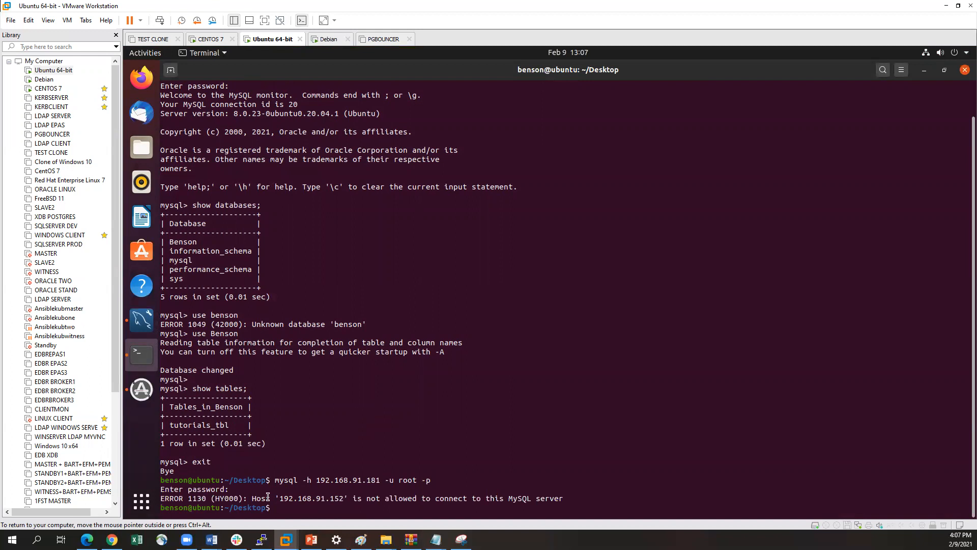
left_click_drag(279, 499, 345, 499)
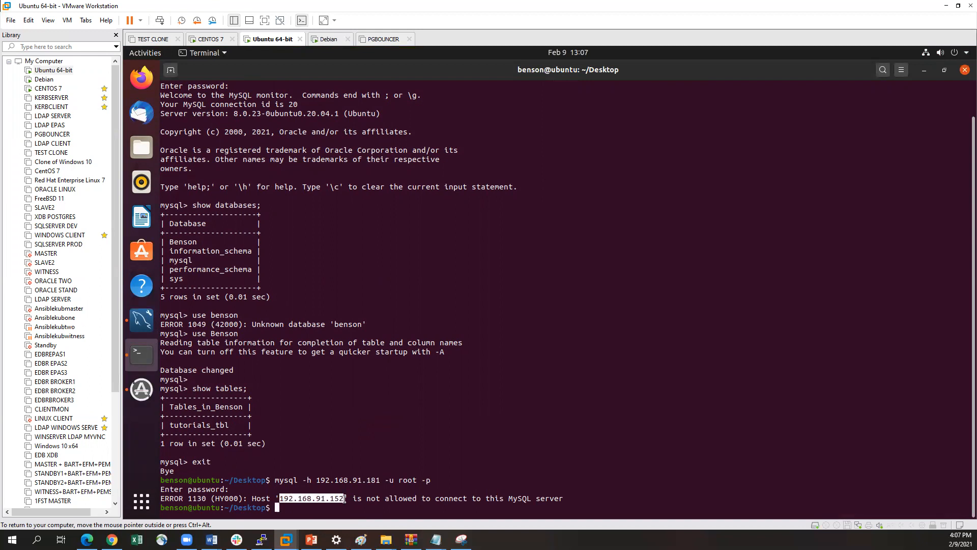
left_click(294, 498)
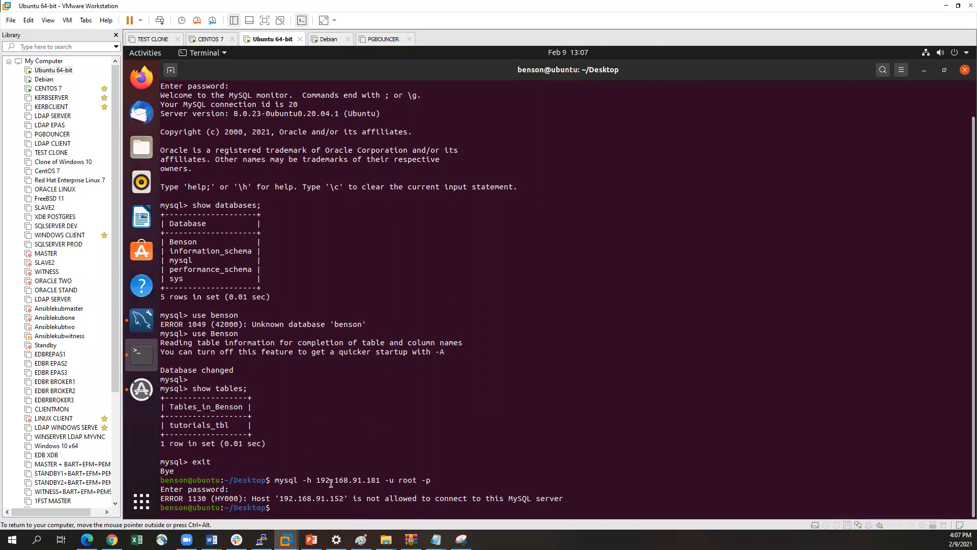
left_click_drag(334, 498, 345, 498)
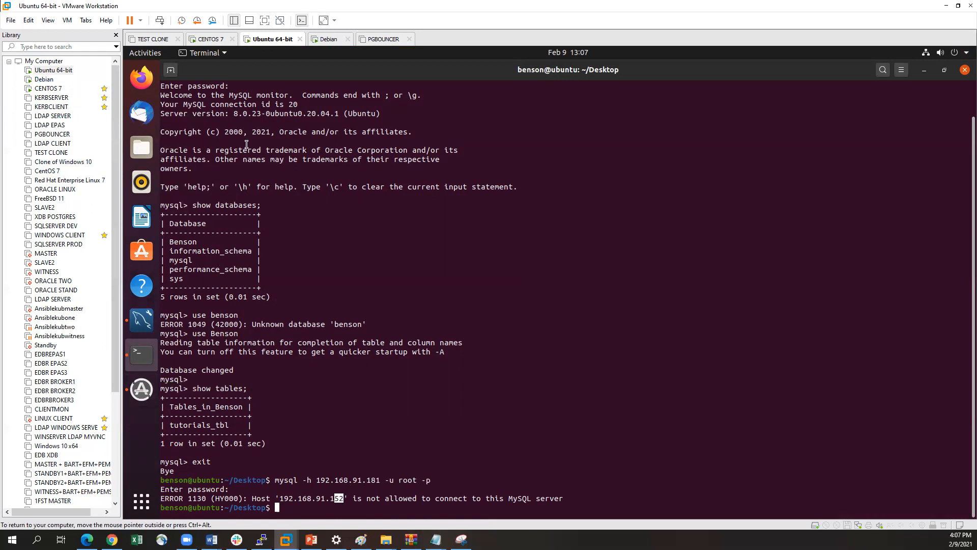
Switch to the Debian virtual machine and log in to MySQL with mysql -u root -p, submitting the root account's password
left_click(50, 73)
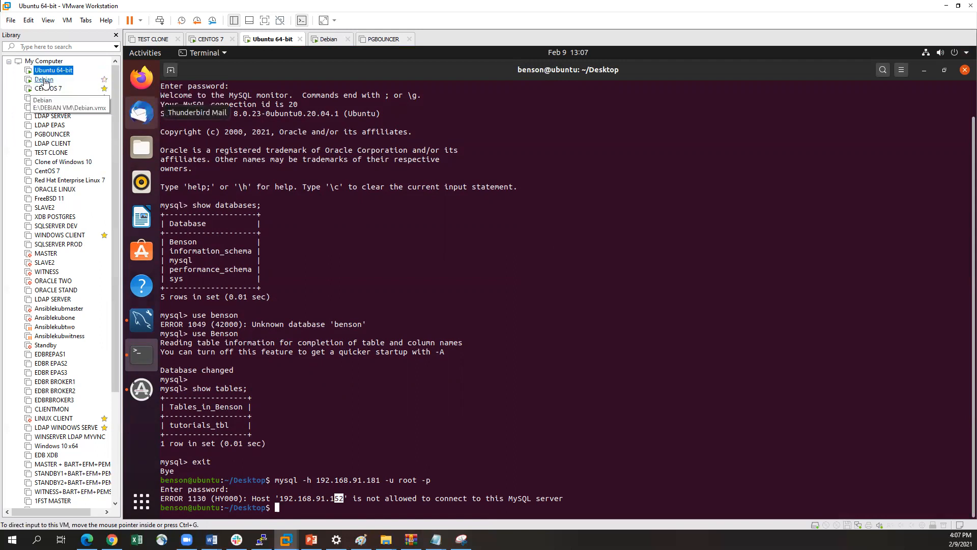
left_click(44, 80)
left_click(341, 306)
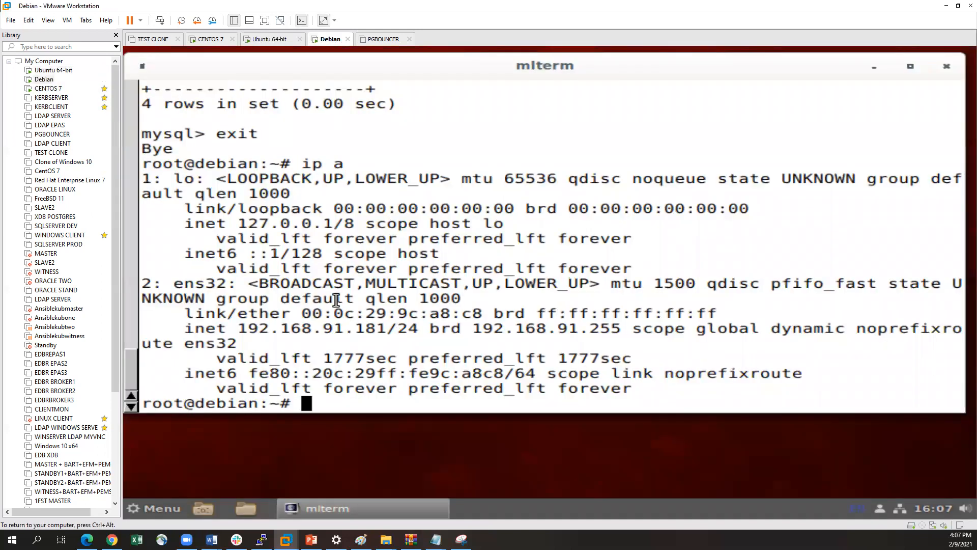
key("Return")
key("Up")
key("Up")
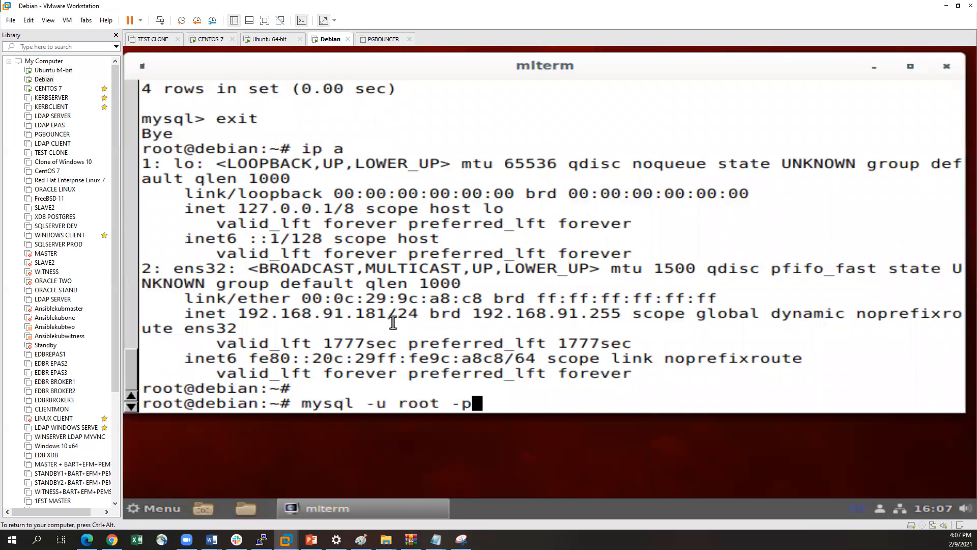
key("Return")
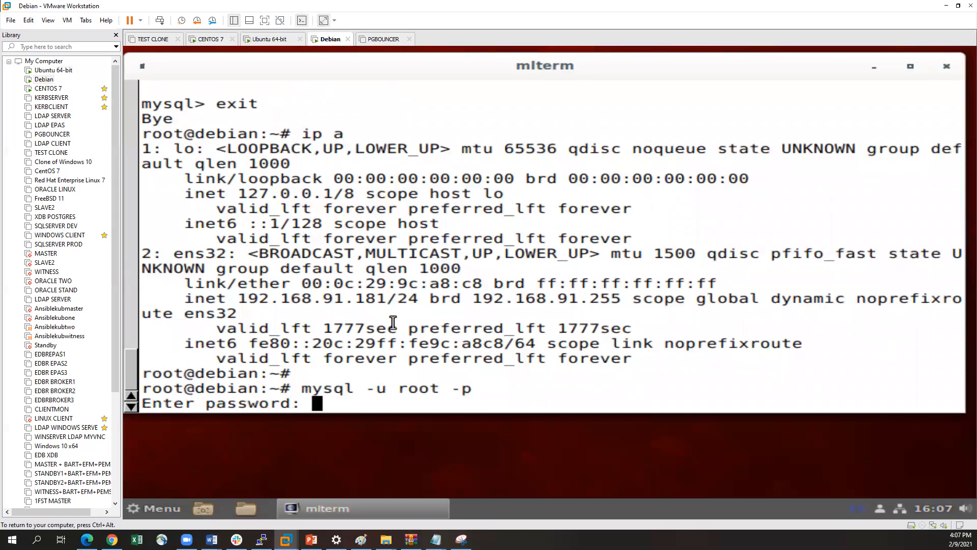
key("Return")
Check the rejected host address in the Ubuntu 64-bit terminal and return to the Debian MySQL session
key("ctrl+alt")
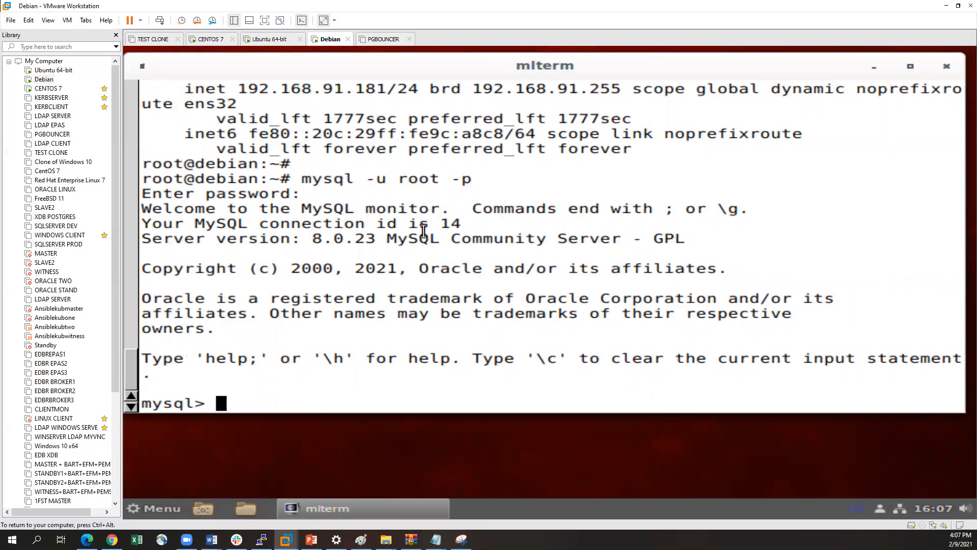
left_click(51, 71)
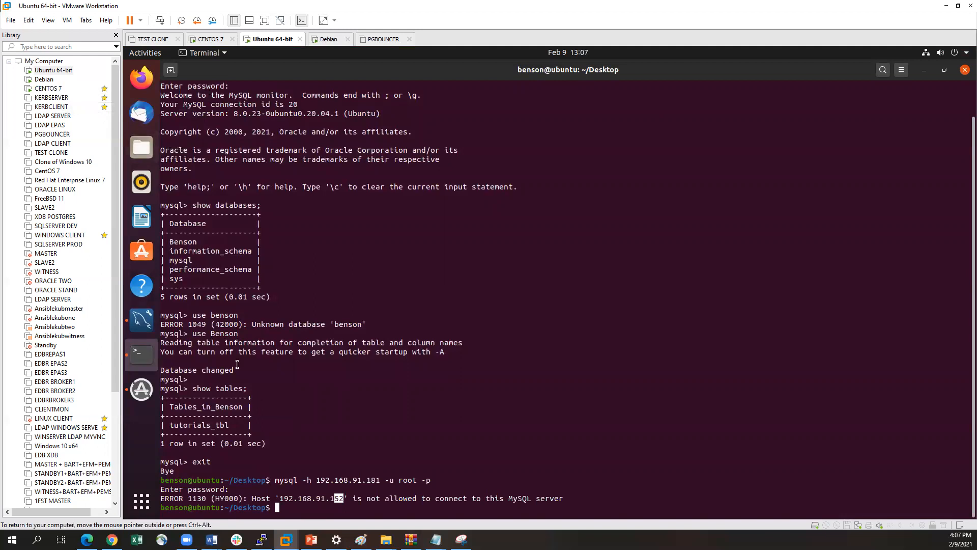
left_click(43, 79)
left_click(452, 366)
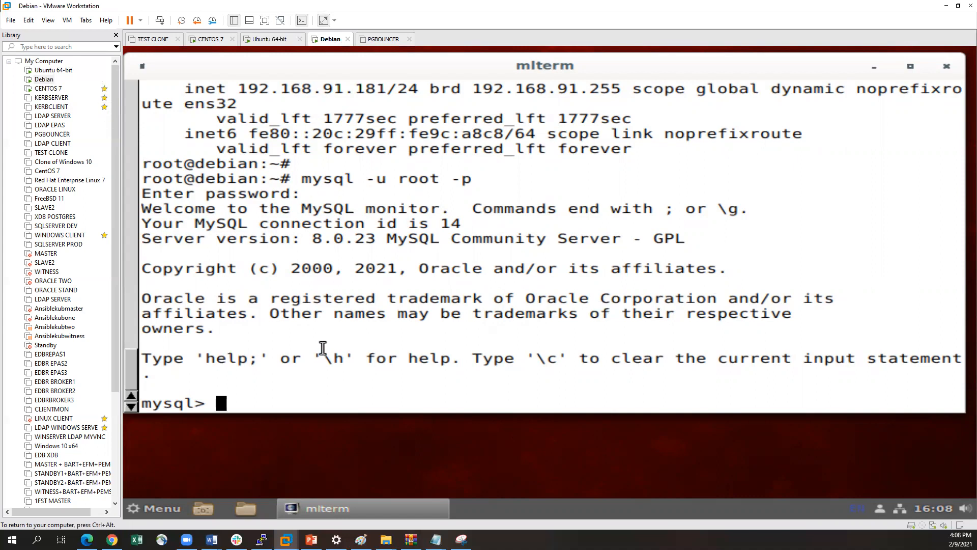
Run update mysql.db set Host='192.168.91.152' where Db='mysql'; in the Debian MySQL session
type("upo")
key("BackSpace")
type("date ")
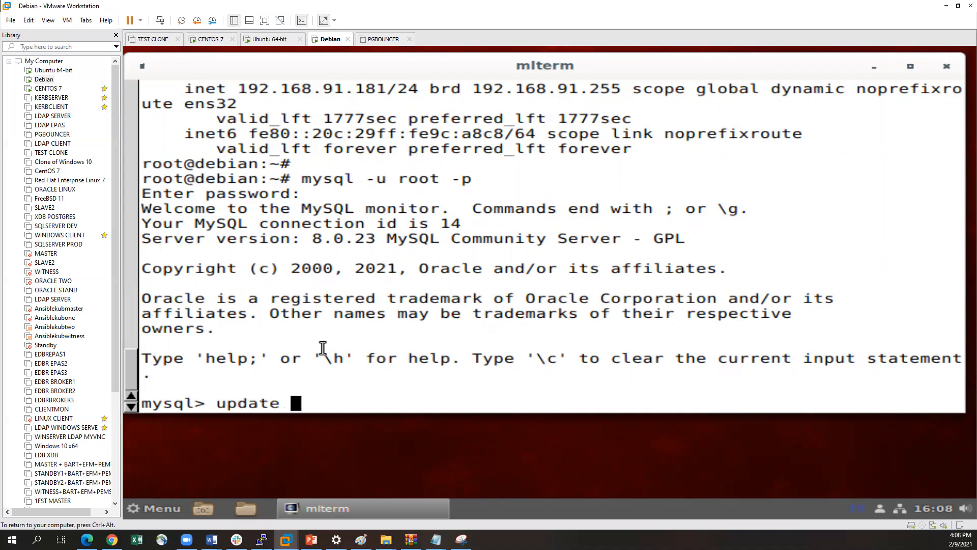
type("mysql.")
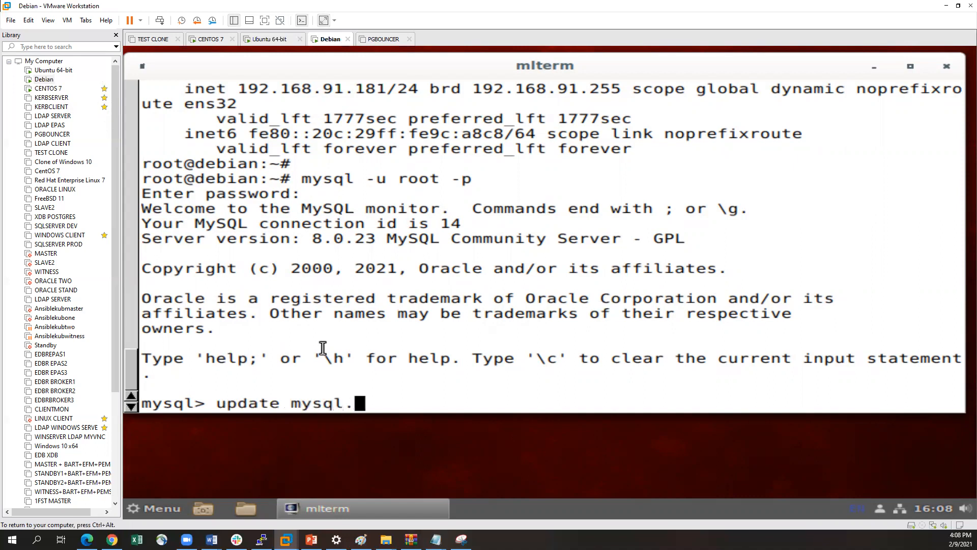
type("db set ")
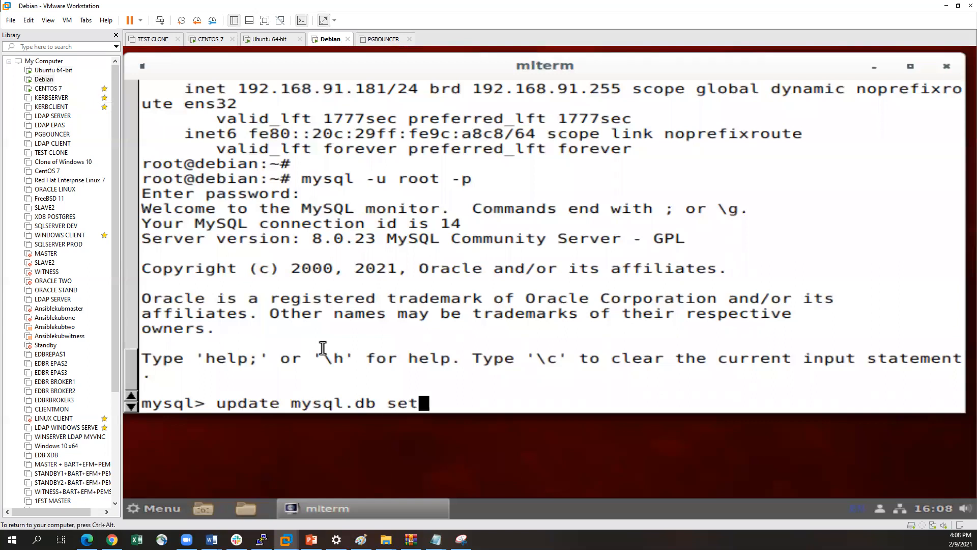
type("Host='")
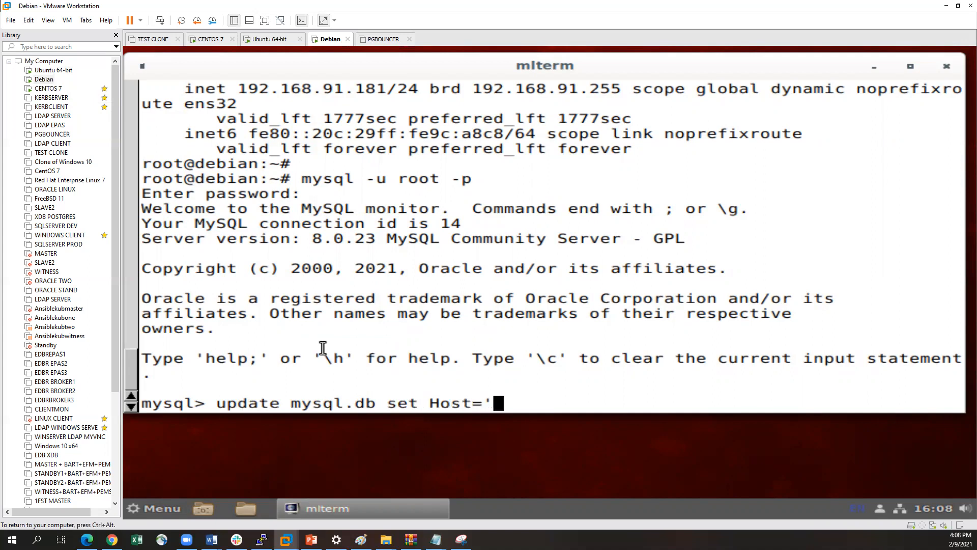
type("192.1678")
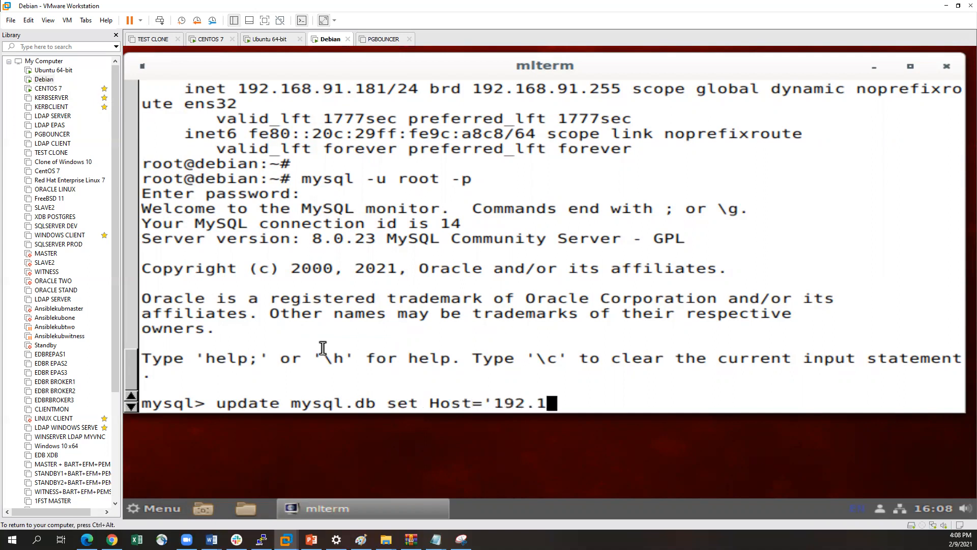
key("BackSpace")
key("BackSpace")
type("8.91.152")
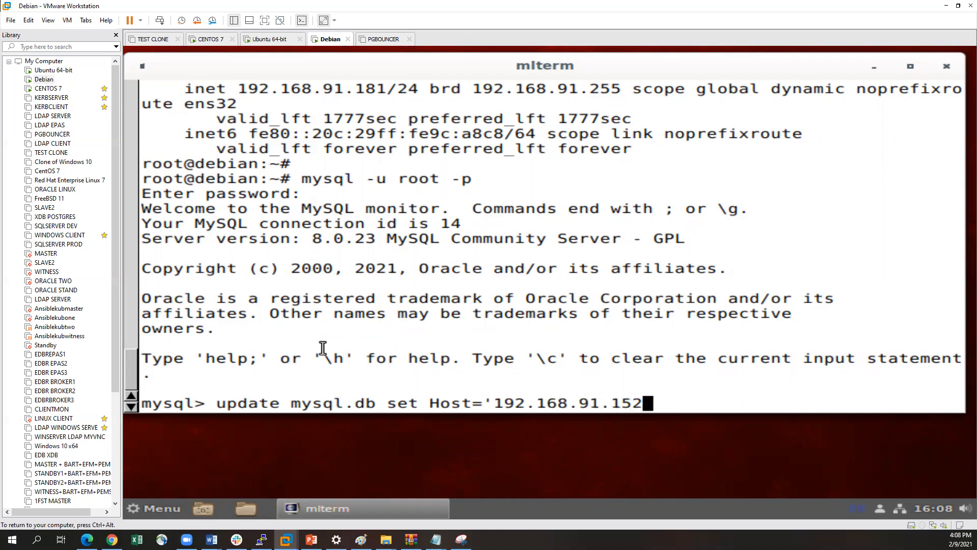
type("'")
type(" wyhewr")
key("BackSpace")
key("BackSpace")
key("BackSpace")
key("BackSpace")
key("BackSpace")
type("hw")
key("BackSpace")
type("ere")
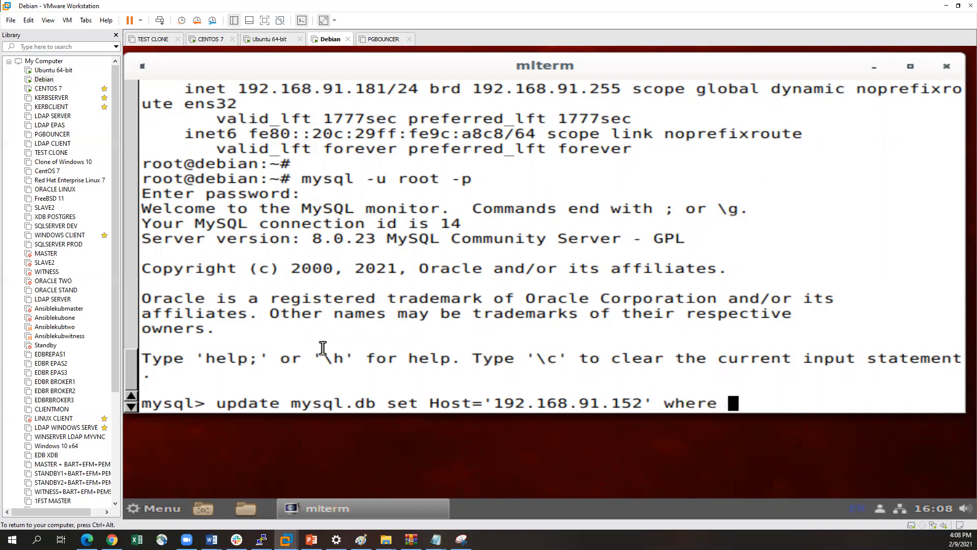
type(" Db='")
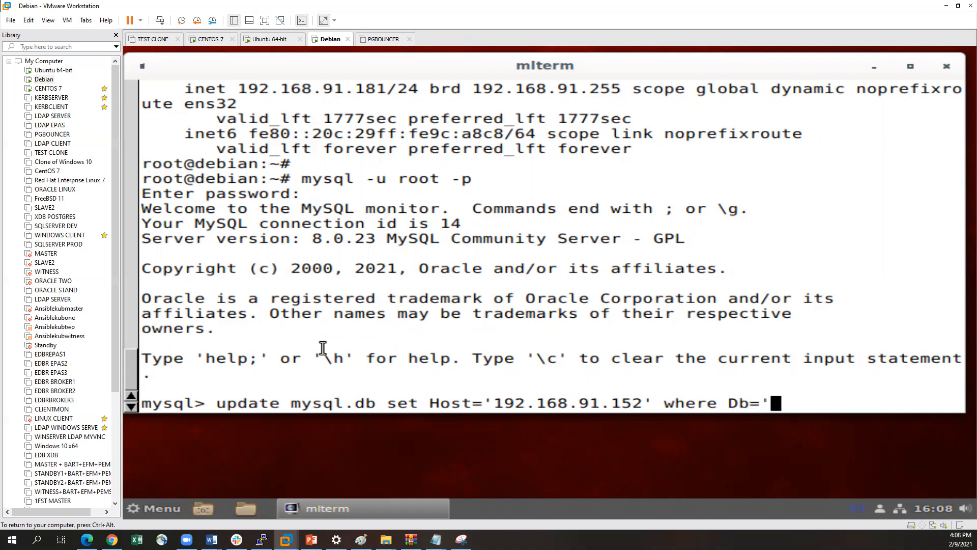
type("muysql")
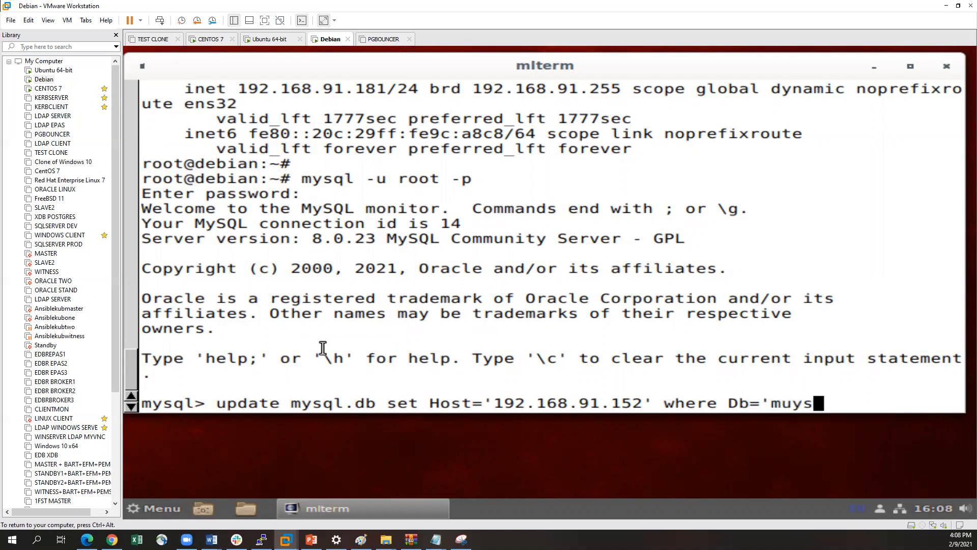
key("BackSpace")
key("BackSpace")
key("BackSpace")
key("BackSpace")
key("BackSpace")
type("ysql")
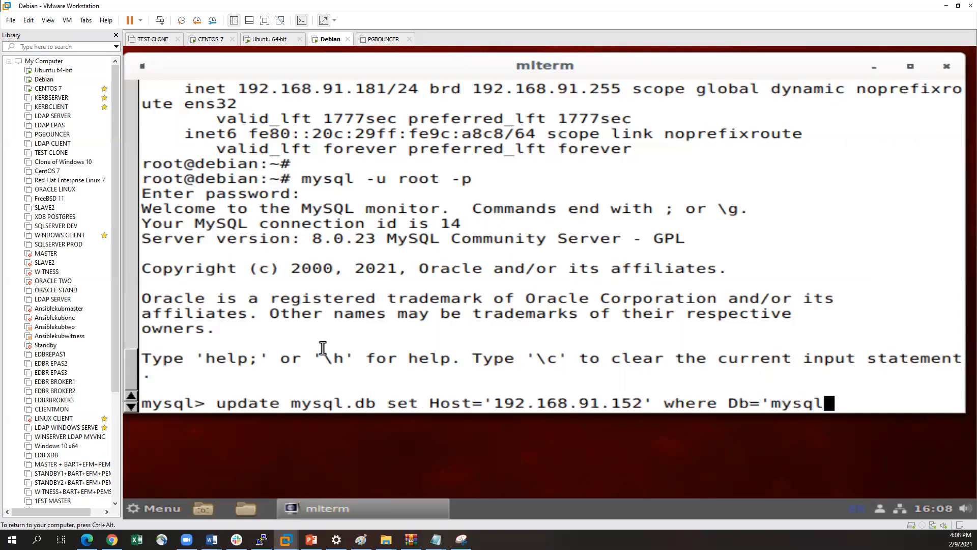
type(";")
key("Return")
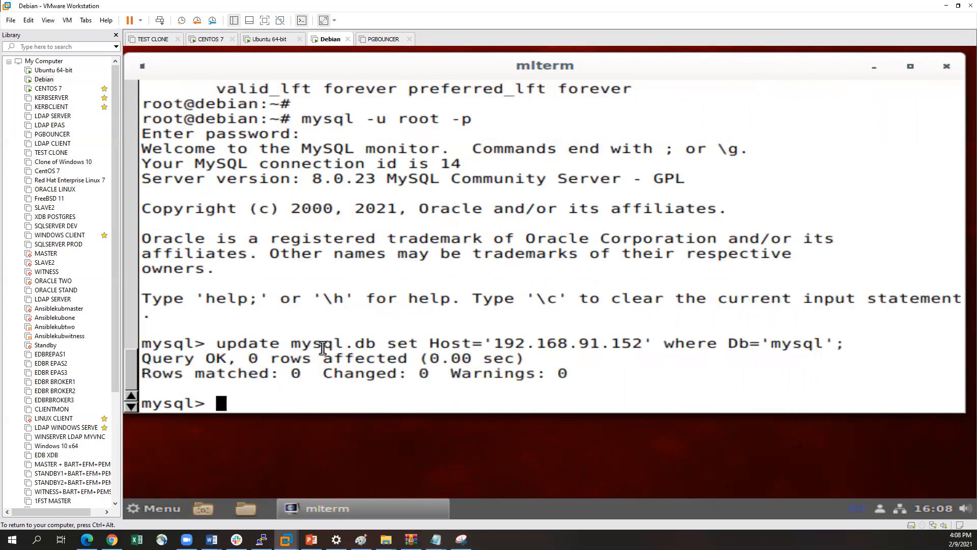
Rework the previous statement into update mysql.user set Host='192.168.91.152' where user='root'; and run it
key("Up")
key("Left")
key("Left")
key("Left")
key("Left")
key("Left")
key("Left")
key("Left")
key("Left")
key("Left")
key("Left")
key("Left")
key("Left")
key("Left")
key("Left")
key("Left")
key("Left")
key("Left")
key("Left")
key("Left")
key("Left")
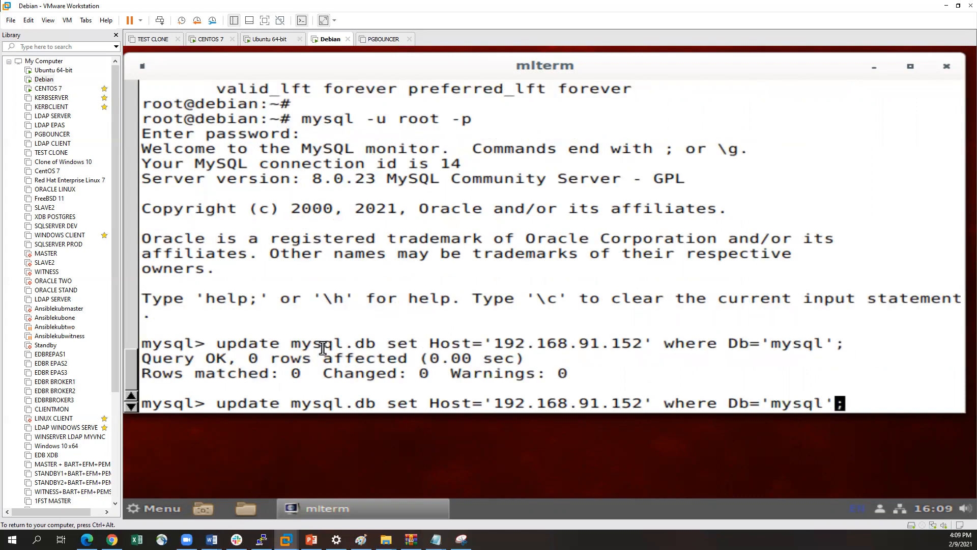
key("Left")
key("Left")
key("Left")
key("Left")
key("Left")
key("Left")
key("Left")
key("Left")
key("Left")
key("Left")
key("Left")
key("Left")
key("Left")
key("Left")
key("Left")
key("Left")
key("Left")
key("Left")
key("Left")
key("Left")
key("Left")
key("BackSpace")
key("BackSpace")
type("user")
key("Right")
key("Right")
key("Right")
key("Right")
key("Right")
key("Right")
key("Right")
key("Right")
key("Right")
key("Right")
key("Right")
key("Right")
key("Right")
key("Right")
key("Right")
key("Right")
key("Right")
key("Right")
key("Right")
key("Right")
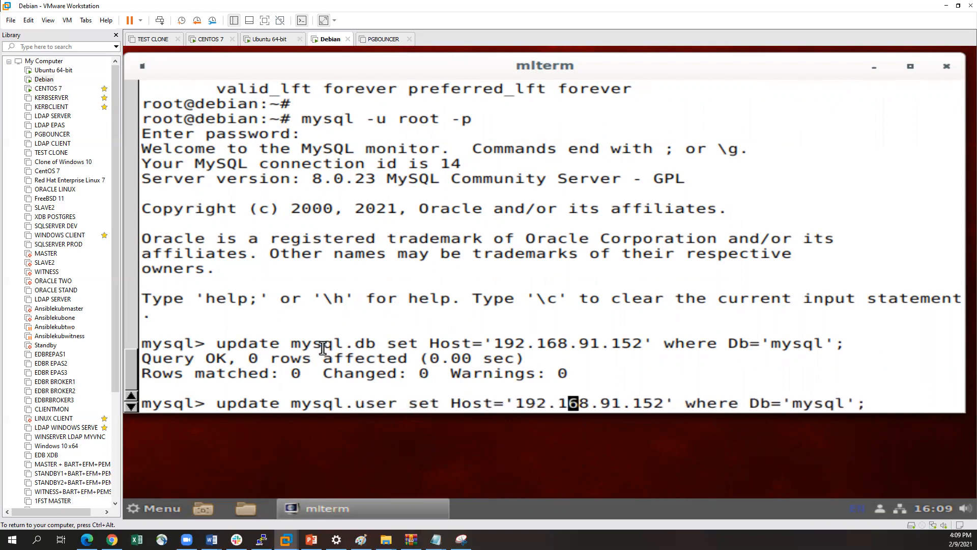
key("Right")
key("Right")
key("Right")
key("Right")
key("Right")
key("Right")
key("Right")
key("Right")
key("Right")
key("Right")
key("Right")
key("Right")
key("Right")
key("Right")
key("Right")
key("BackSpace")
key("BackSpace")
type("user")
key("Right")
key("Right")
key("Right")
key("Right")
key("Right")
key("Right")
key("Right")
key("Right")
key("Left")
key("BackSpace")
key("BackSpace")
key("BackSpace")
key("BackSpace")
key("BackSpace")
type("root")
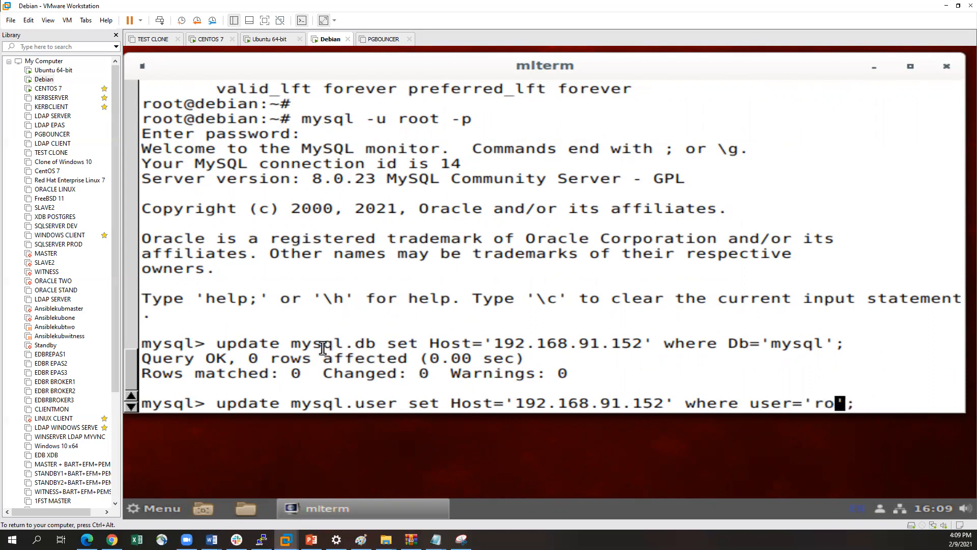
key("Return")
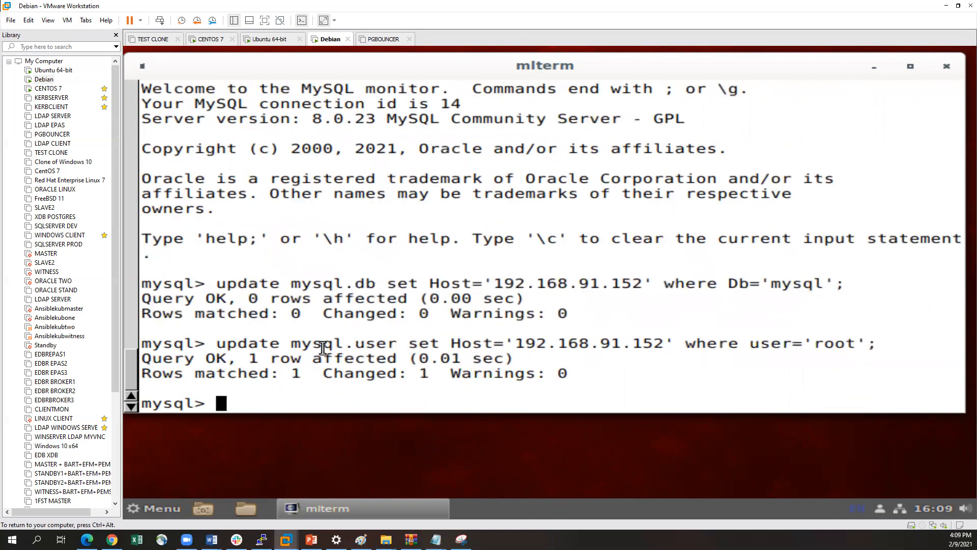
Reload the MySQL grant tables on Debian with flush privileges;
key("Up")
key("Up")
key("Up")
key("Up")
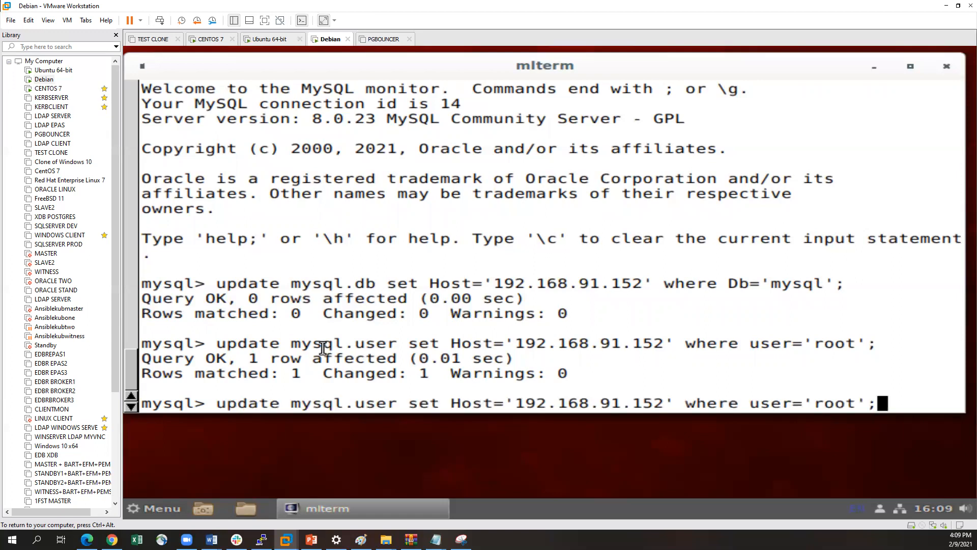
key("Up")
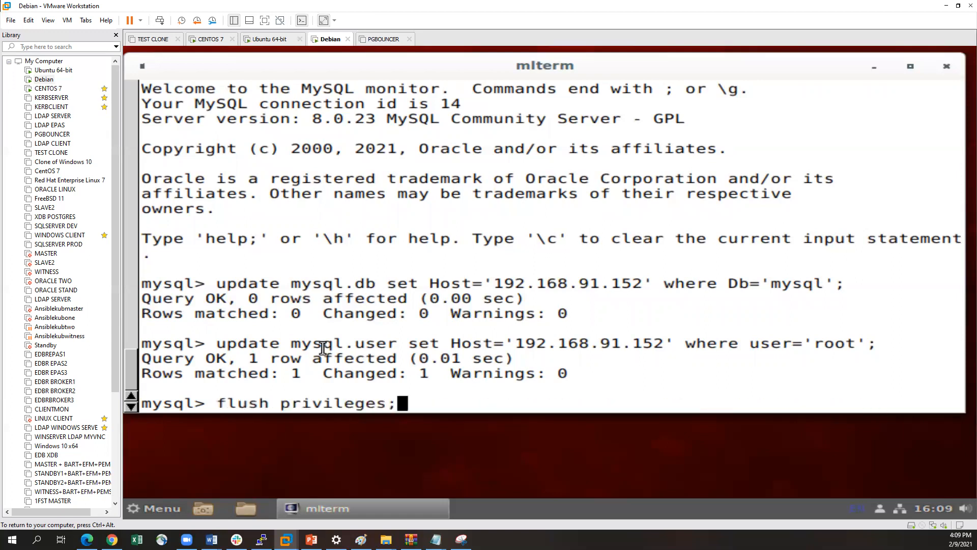
key("Return")
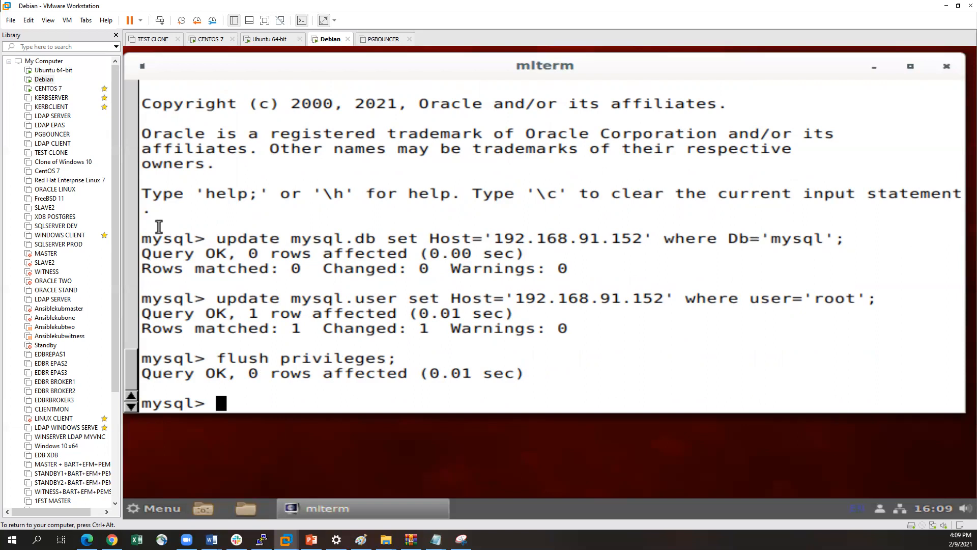
Switch to the Ubuntu 64-bit virtual machine and connect with mysql -h 192.168.91.181 -u root -p, submitting the root account's password
left_click(44, 71)
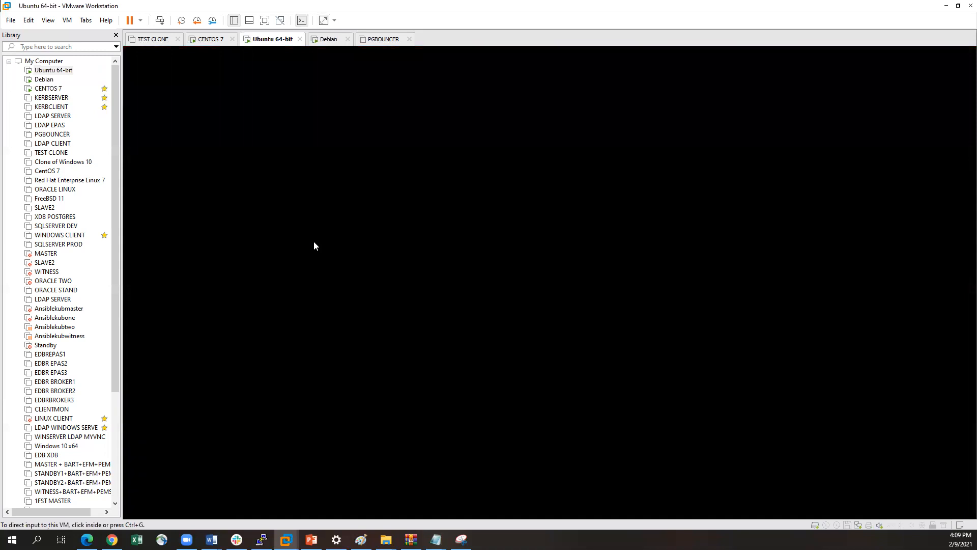
left_click(284, 222)
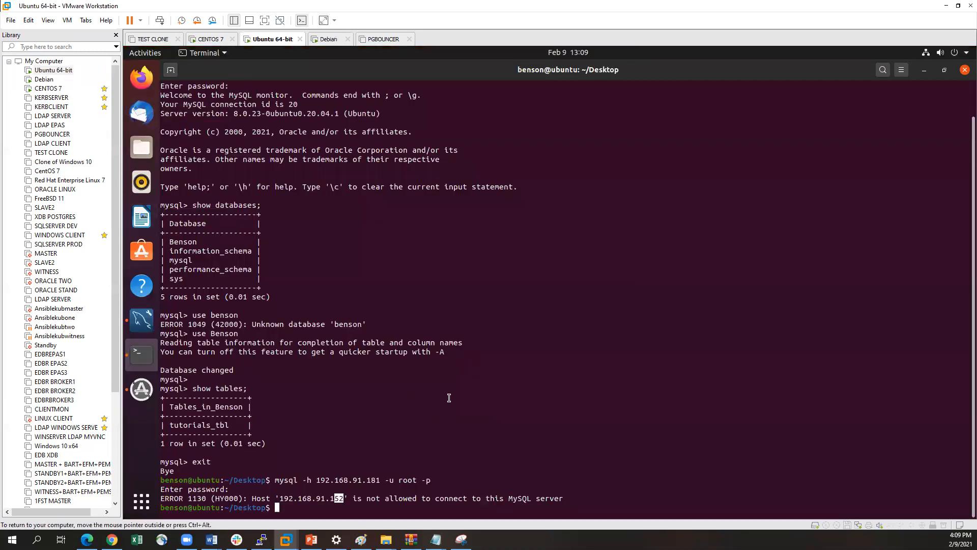
key("Return")
key("Up")
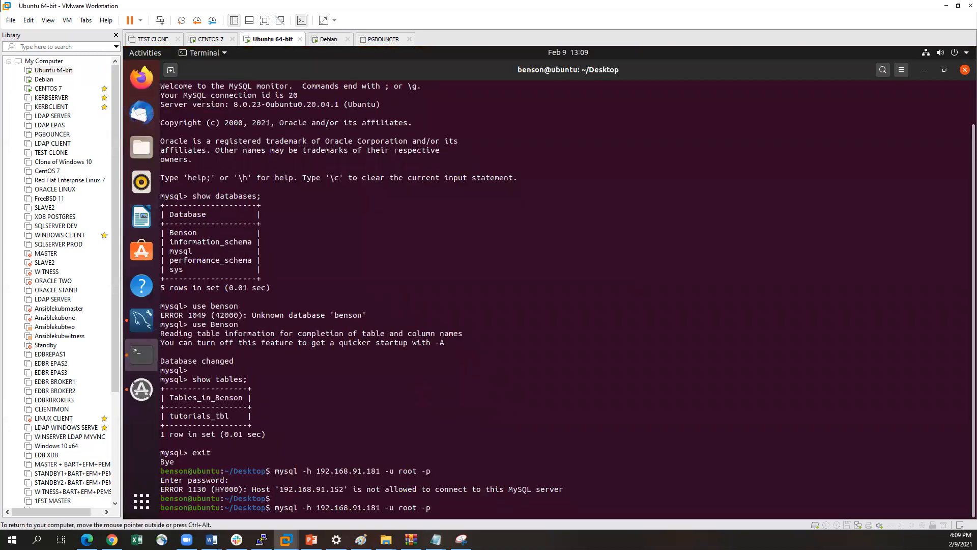
key("Return")
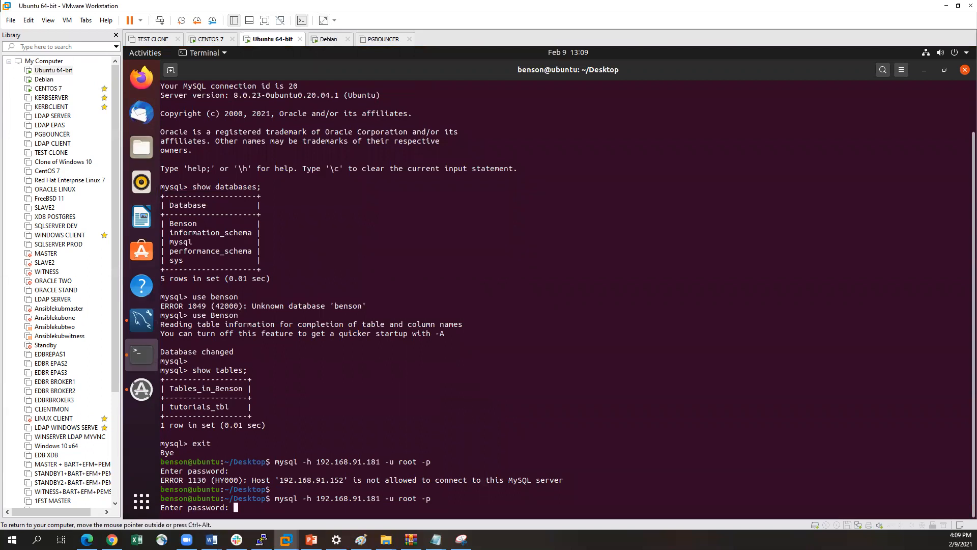
key("Return")
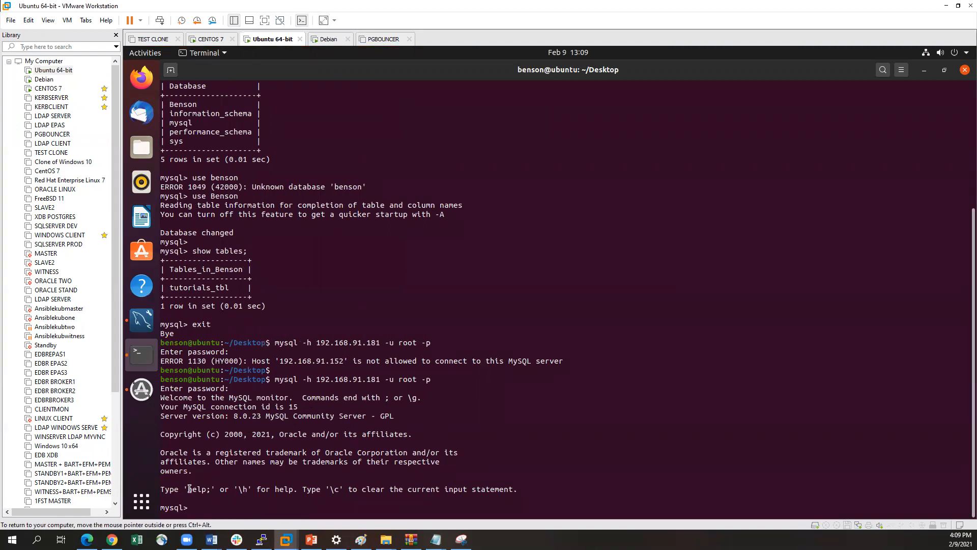
left_click_drag(187, 488, 254, 486)
left_click(260, 487)
Return to the Debian virtual machine and exit its MySQL session
left_click(44, 79)
type("exit")
key("Return")
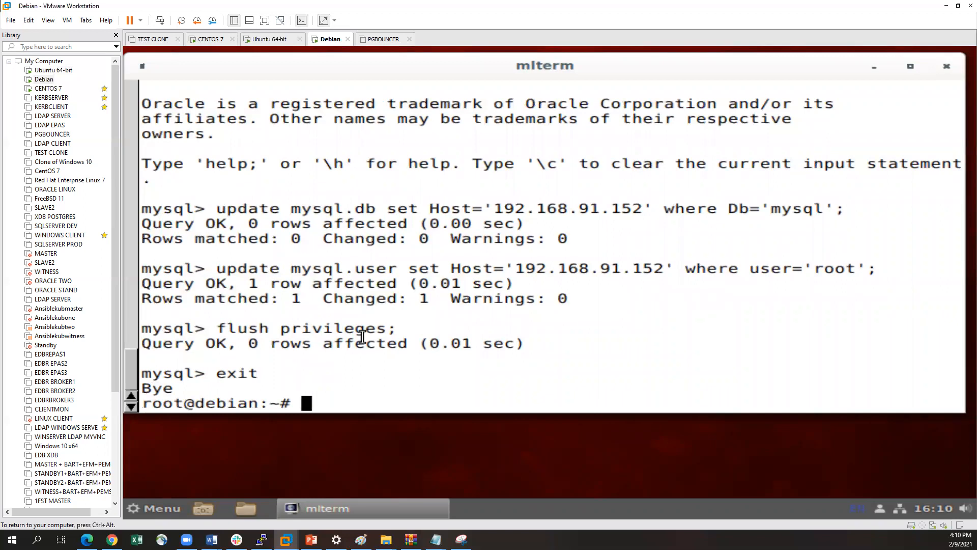
Compose a vi command at the Debian root prompt targeting /etc/mysql/mysql.conf.d/mysqld.cnf
type("vi /etyc")
key("BackSpace")
key("BackSpace")
type("c/")
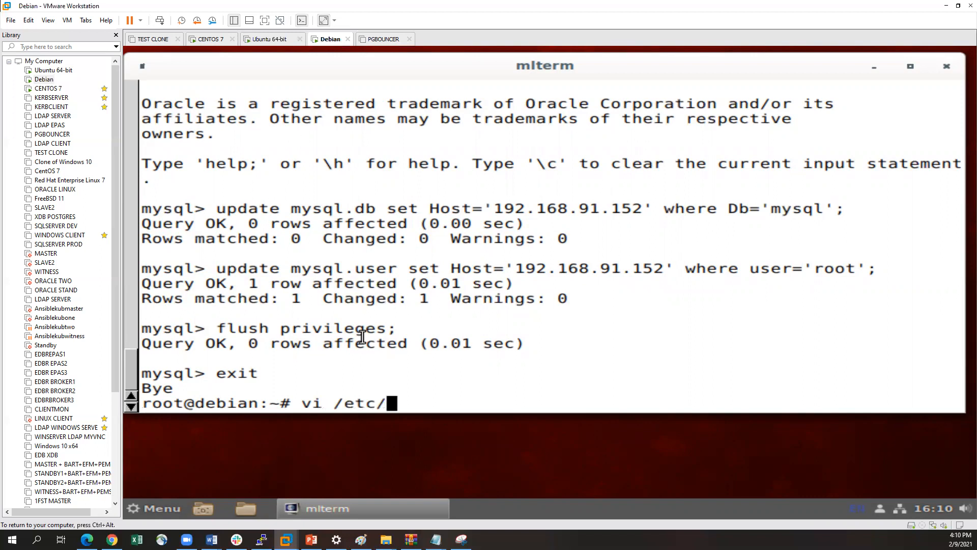
type("mysql/")
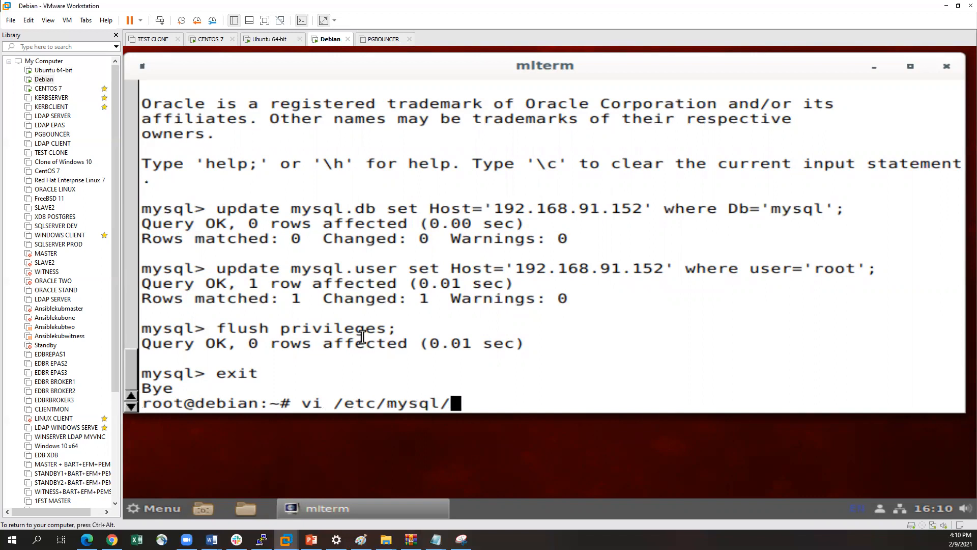
type("mysql.c")
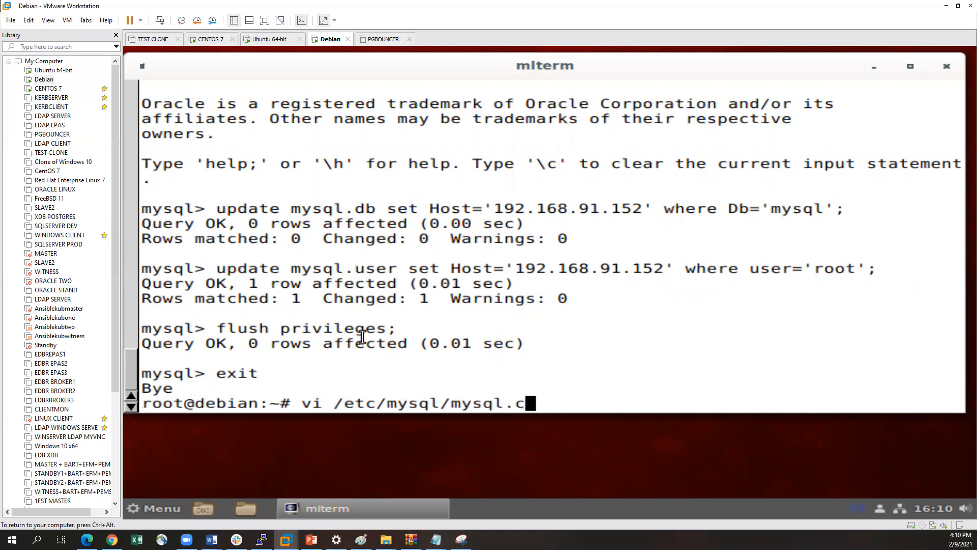
type("o")
key("Tab")
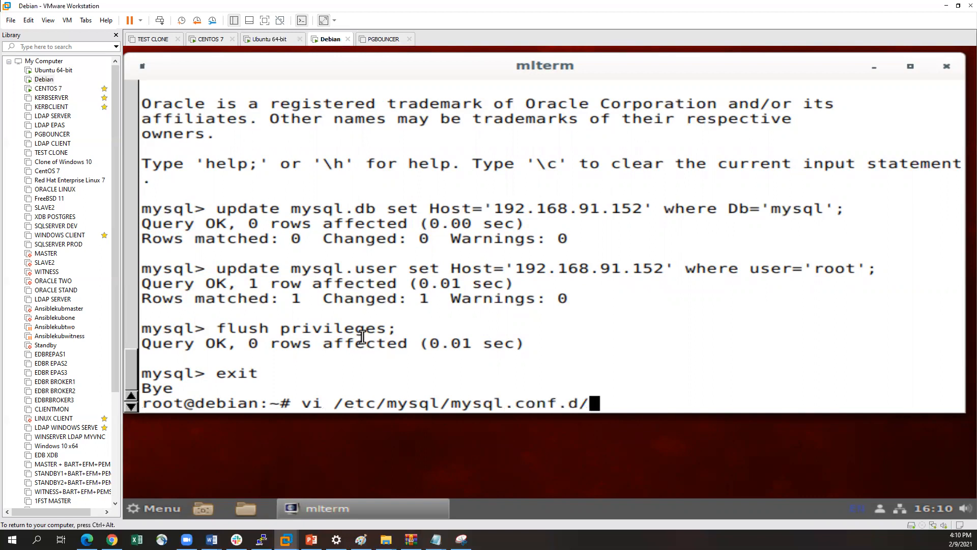
type("my")
key("Tab")
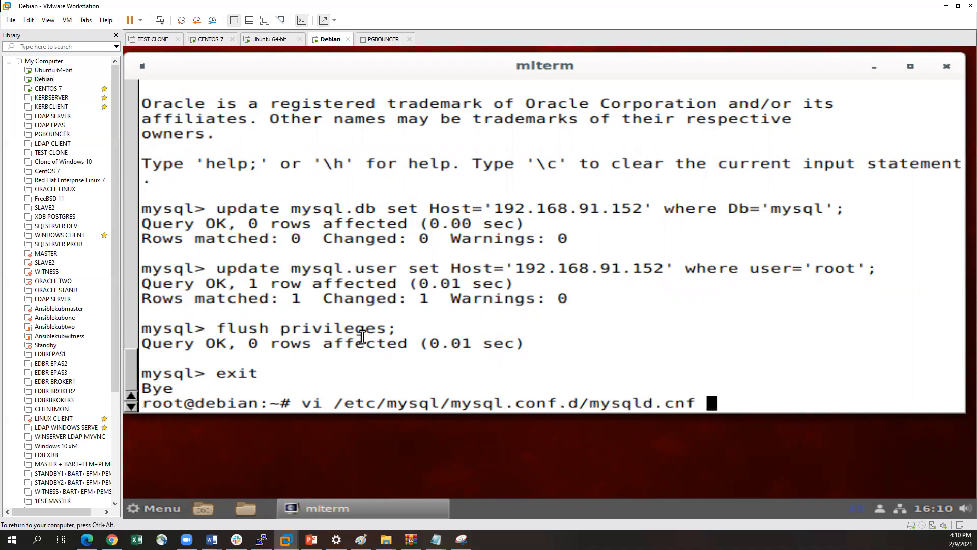
Replace vi with nano in the pending command and run it to open mysqld.cnf
key("Left")
key("Left")
key("Left")
key("Left")
key("Left")
key("Left")
key("Left")
key("Left")
key("Left")
key("Left")
key("Left")
key("Left")
key("Left")
key("Left")
key("Left")
key("Left")
key("Left")
key("Left")
key("Left")
key("Left")
key("BackSpace")
key("BackSpace")
type("nan")
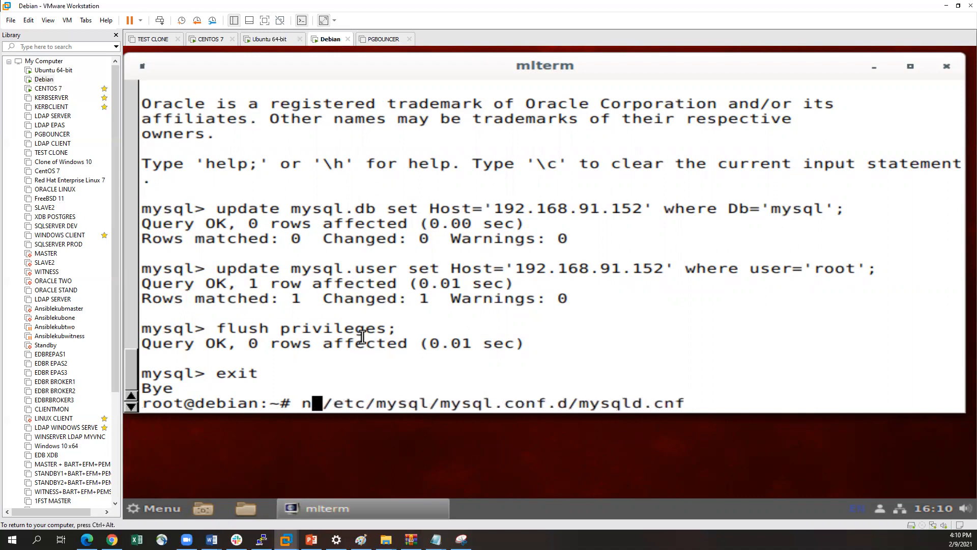
type("o")
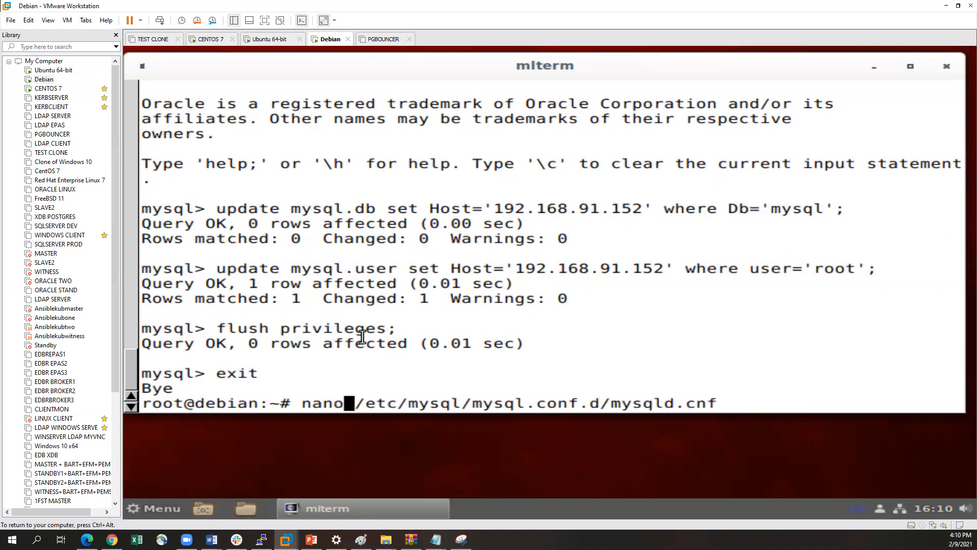
key("Return")
Add the line bind-address = 0.0.0.0 directly below log-error in the [mysqld] section
key("Down")
key("Down")
key("Down")
key("Down")
key("Down")
key("Down")
key("Down")
key("Down")
key("Down")
key("Down")
key("Down")
key("Down")
key("Down")
key("Down")
key("Down")
key("Down")
key("Down")
key("Down")
key("Down")
key("Down")
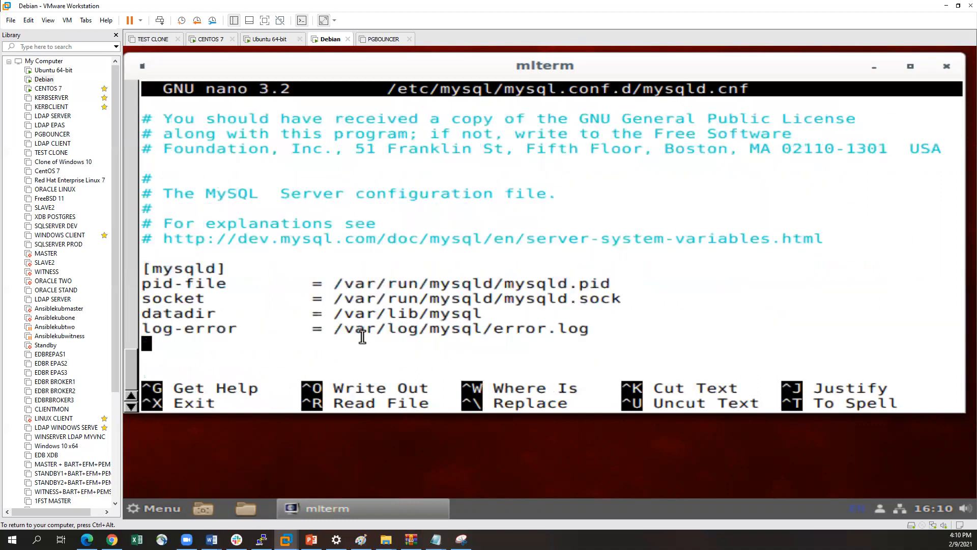
key("Up")
key("Up")
key("Down")
key("Down")
key("Up")
key("Up")
key("Up")
key("Up")
key("Up")
key("Up")
key("Up")
key("Up")
key("Down")
key("Up")
key("Up")
key("Down")
key("Down")
key("Down")
key("Down")
key("Down")
key("Down")
key("Down")
key("Down")
key("Down")
type("bind-address    ")
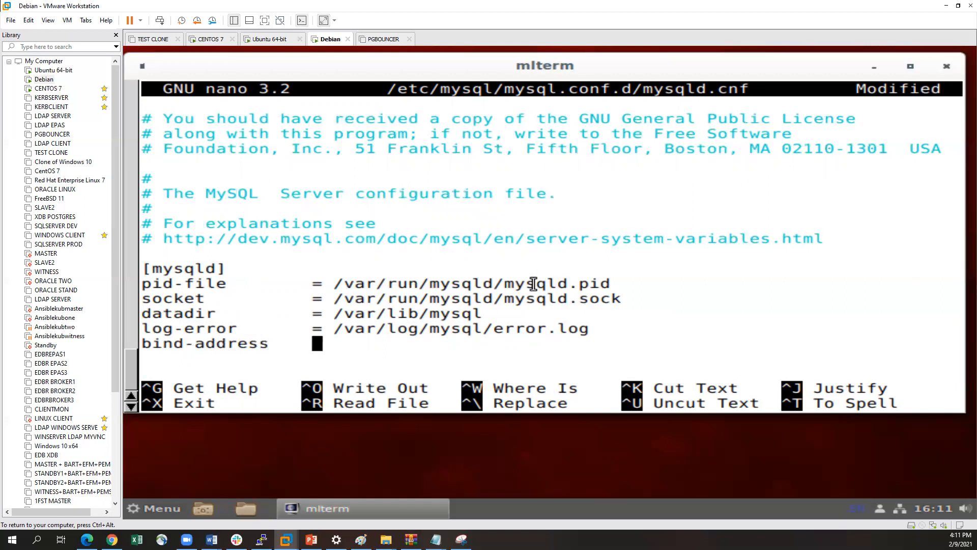
type("= 0.0.0.0")
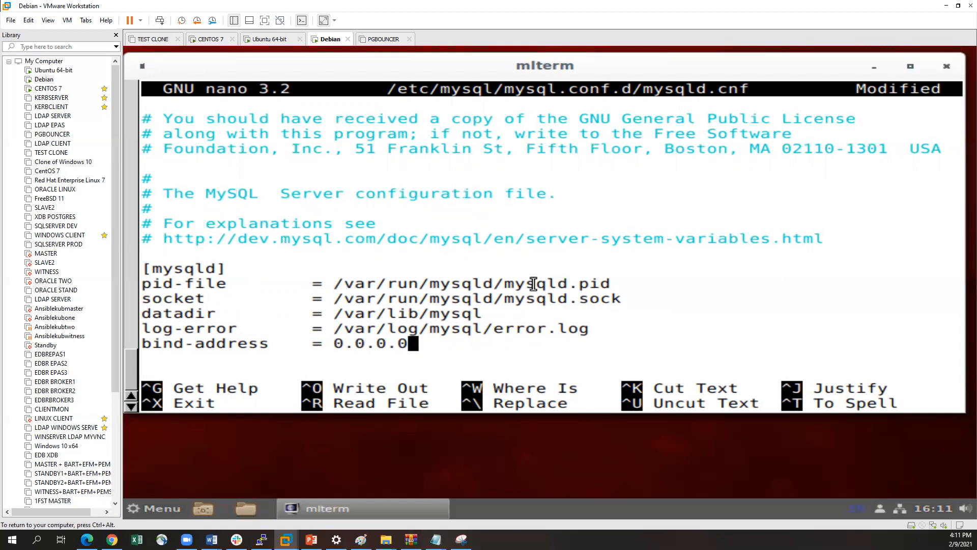
Save mysqld.cnf under the same name and exit nano
key("ctrl+x")
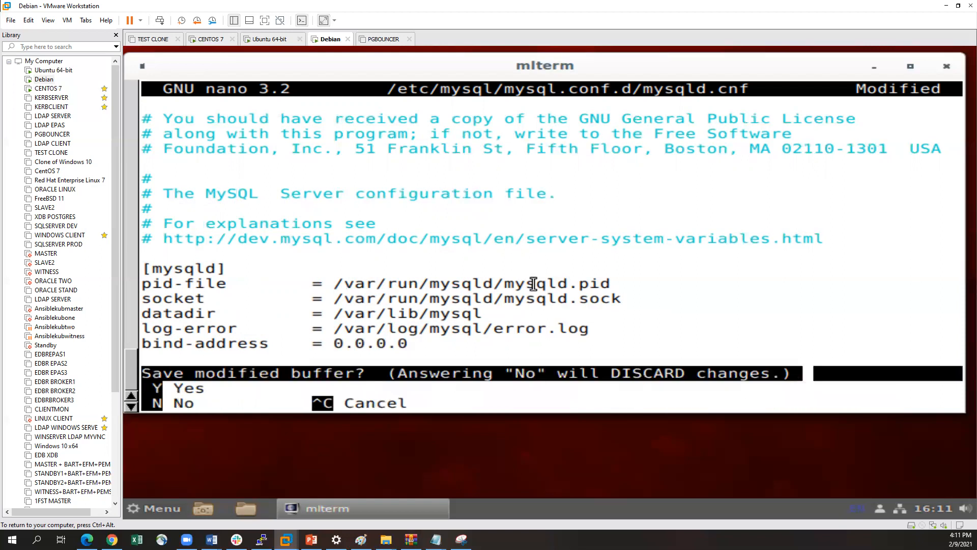
key("y")
key("Return")
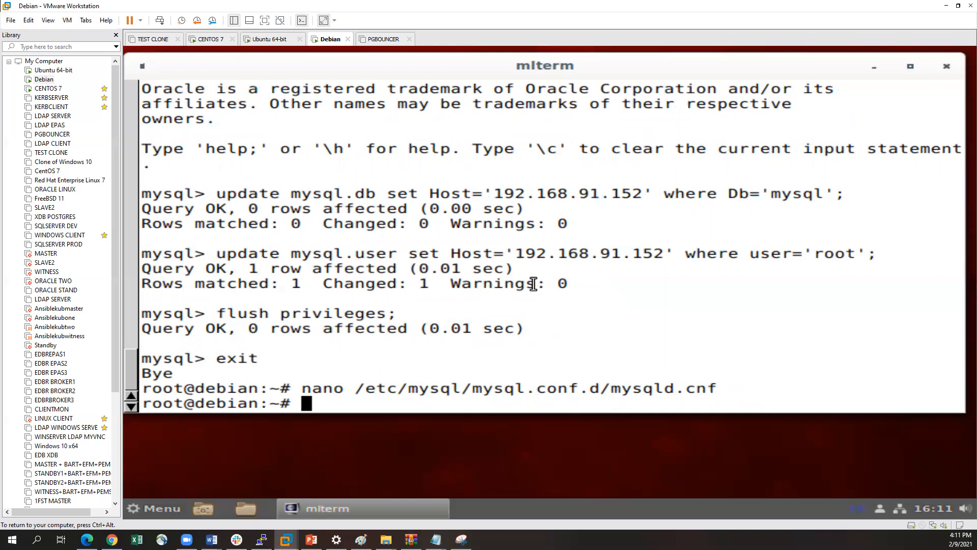
Switch to the Ubuntu 64-bit virtual machine and highlight the host address 192.168.91.181 in the latest mysql connection command
left_click(47, 70)
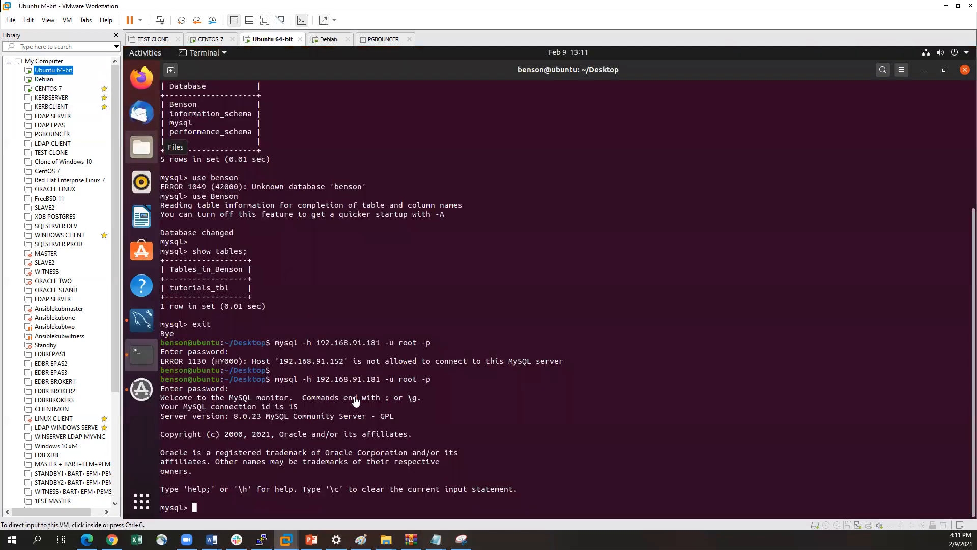
left_click(356, 402)
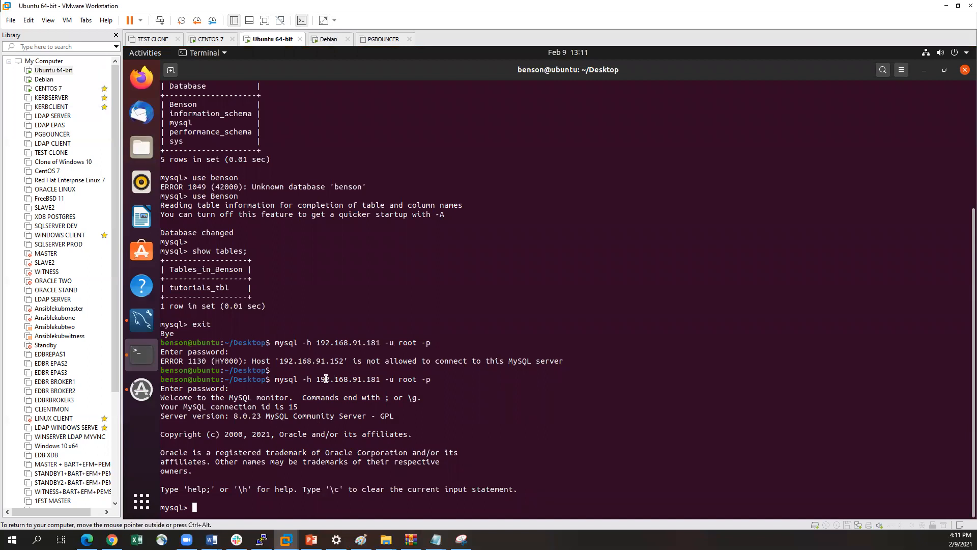
left_click_drag(320, 379, 382, 380)
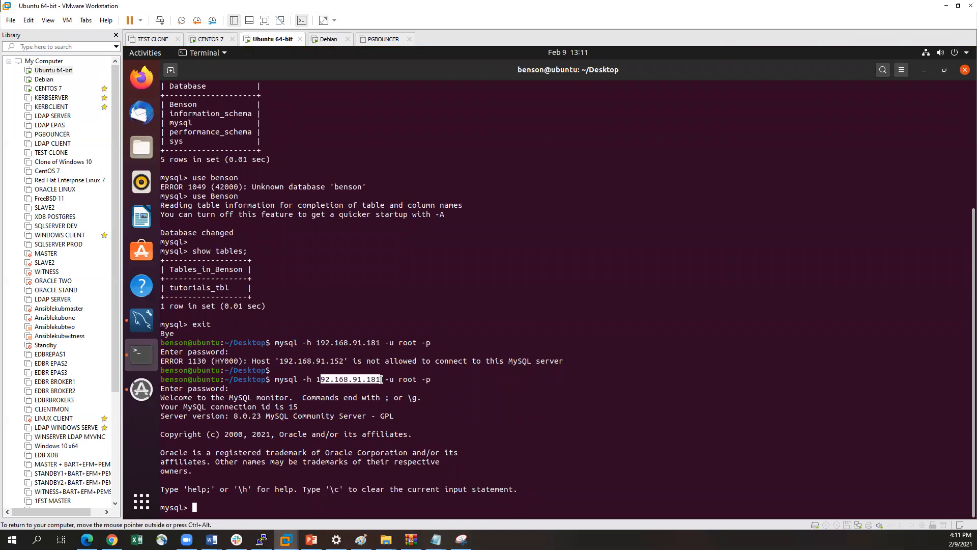
left_click(275, 342)
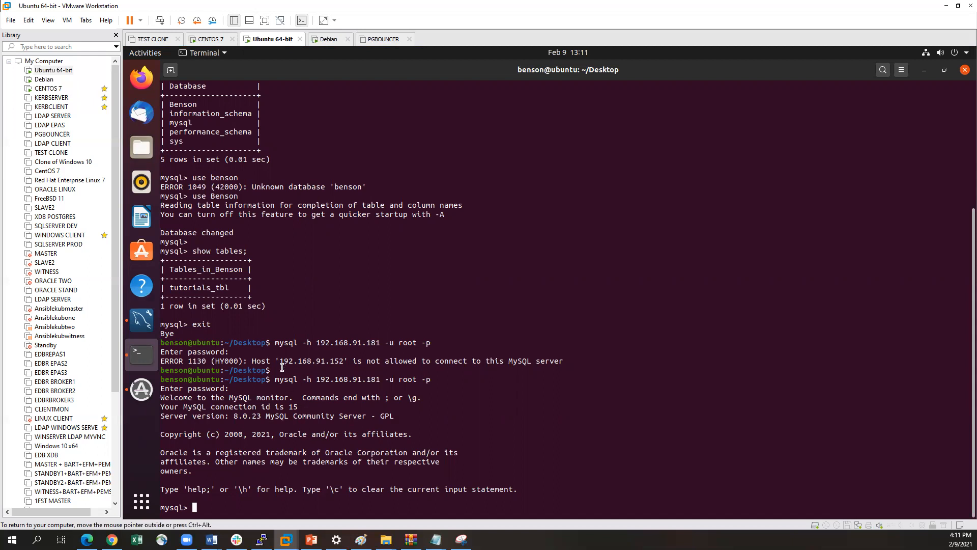
left_click_drag(320, 379, 382, 380)
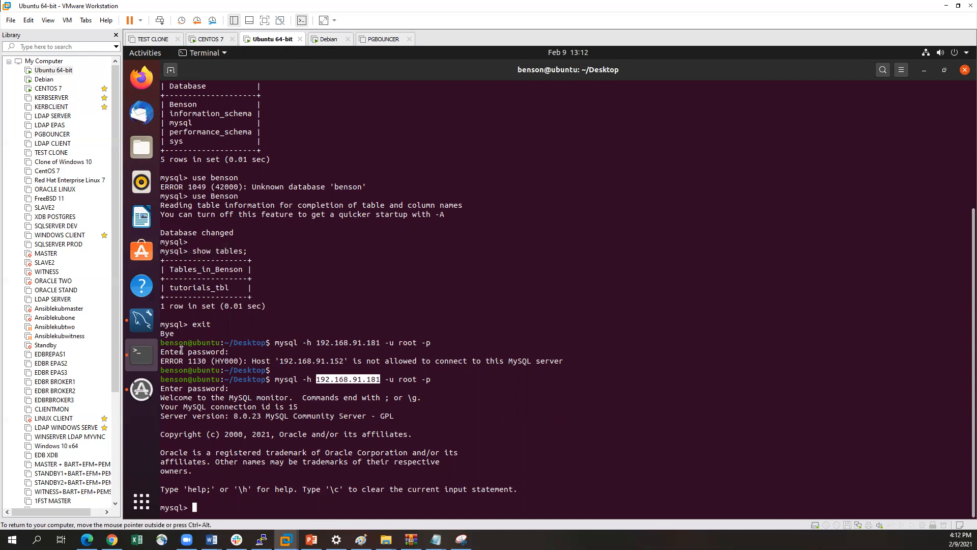
Bring MySQL Workbench forward, close its Migration, Test Connection and Local instance 3306 tabs, and show the MySQL Connections page
left_click(141, 320)
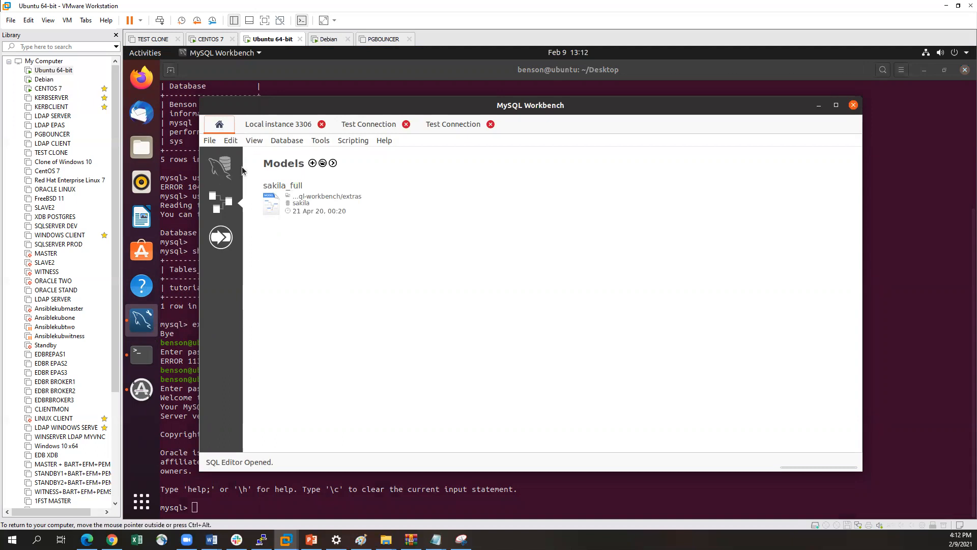
left_click(219, 125)
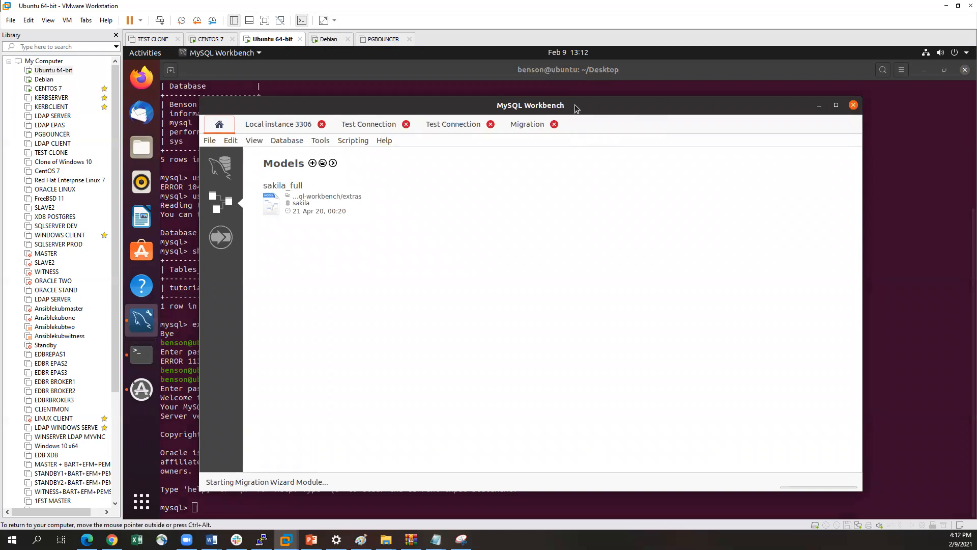
left_click(555, 125)
left_click(491, 125)
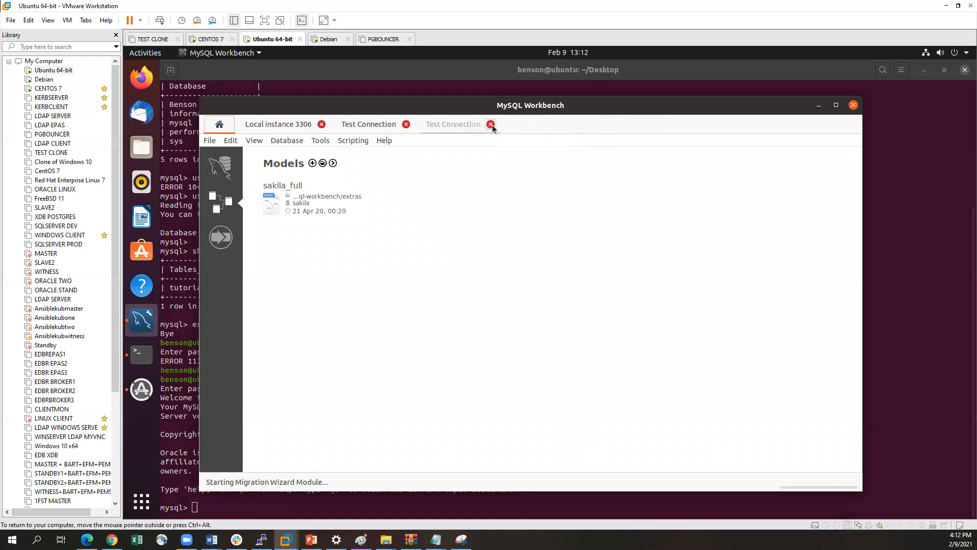
left_click(406, 125)
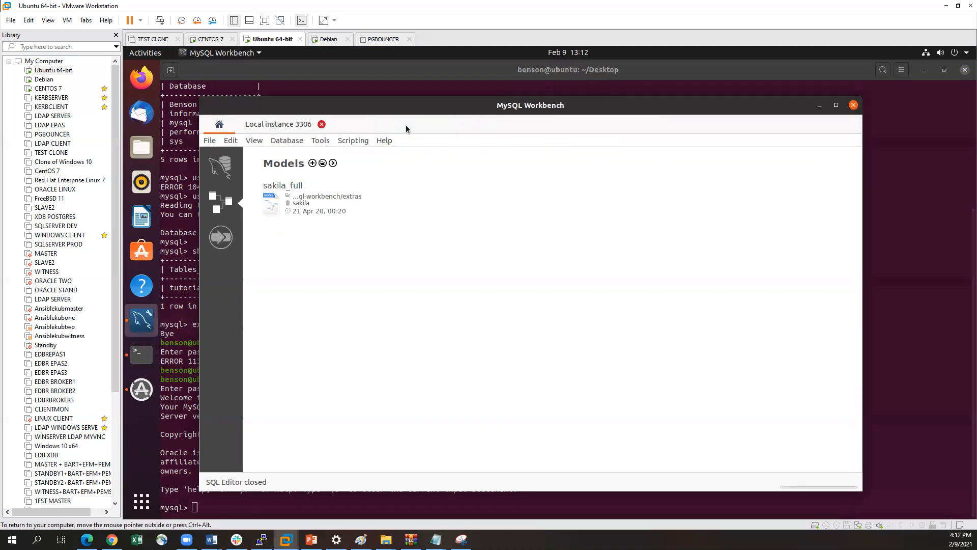
left_click(322, 124)
left_click(221, 165)
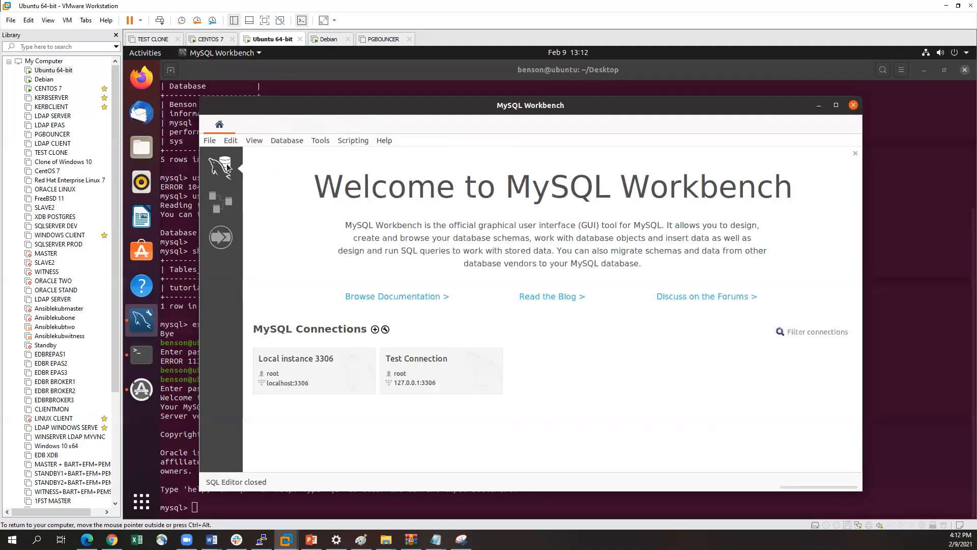
Start a new MySQL connection named Debian-Mysql with the hostname 192.168.91.181
left_click(375, 330)
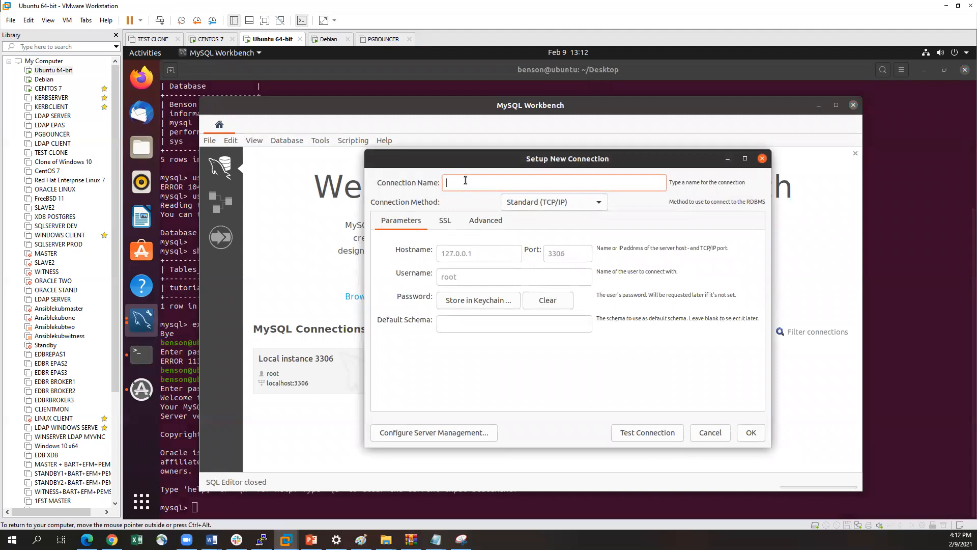
type("Debian-Mysq")
left_click(480, 255)
key("BackSpace")
key("BackSpace")
key("BackSpace")
key("BackSpace")
key("BackSpace")
key("BackSpace")
key("BackSpace")
key("BackSpace")
key("BackSpace")
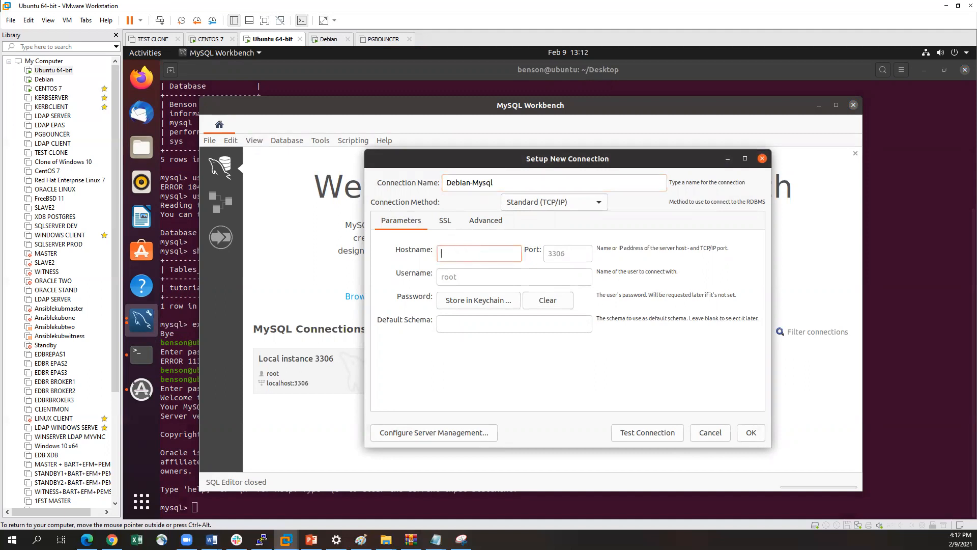
type("192.168.91.181")
Store the root account's password in the keychain for the Debian-Mysql connection
left_click(486, 299)
type("••••••••")
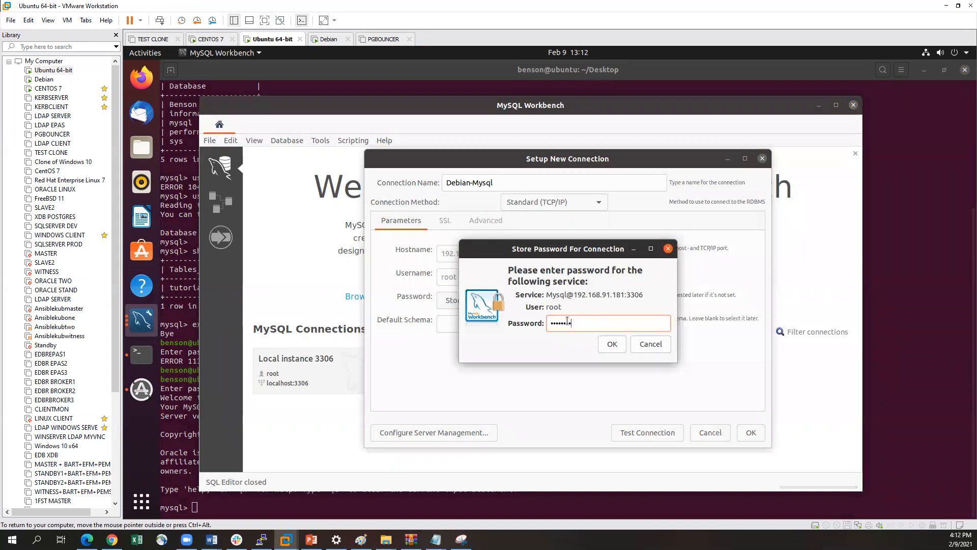
left_click(610, 341)
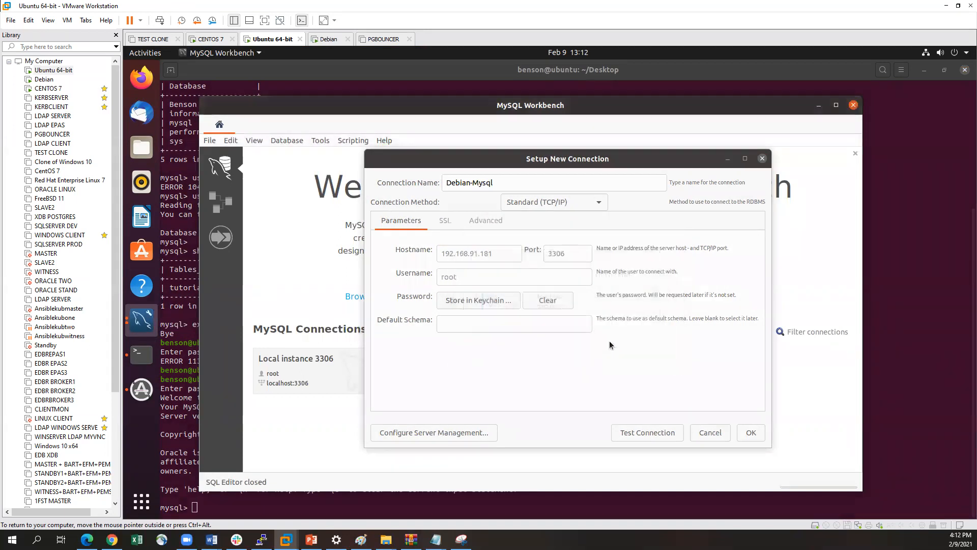
Test the Debian-Mysql connection and save it
left_click(656, 432)
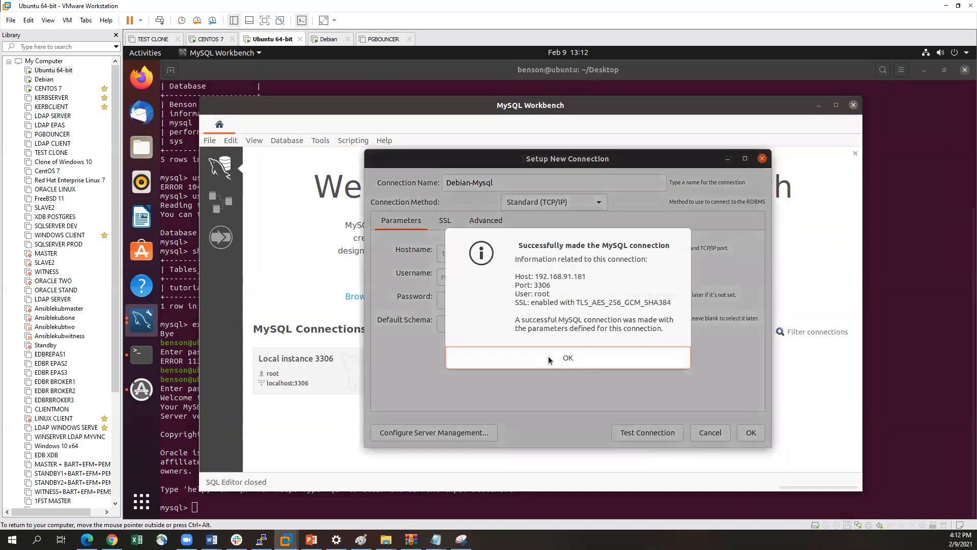
left_click(560, 356)
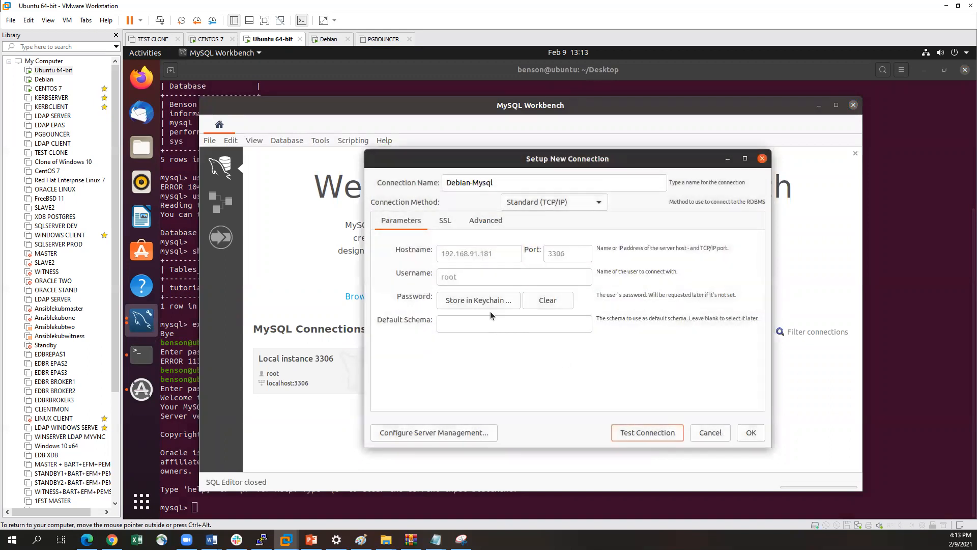
left_click(750, 432)
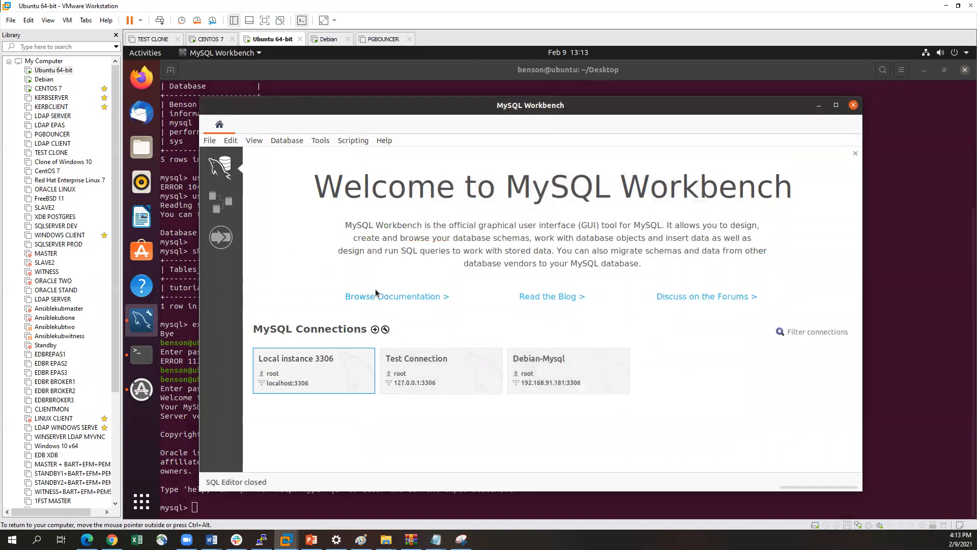
Open the Debian-Mysql connection and expand the Tables folder of its sys schema
left_click(566, 367)
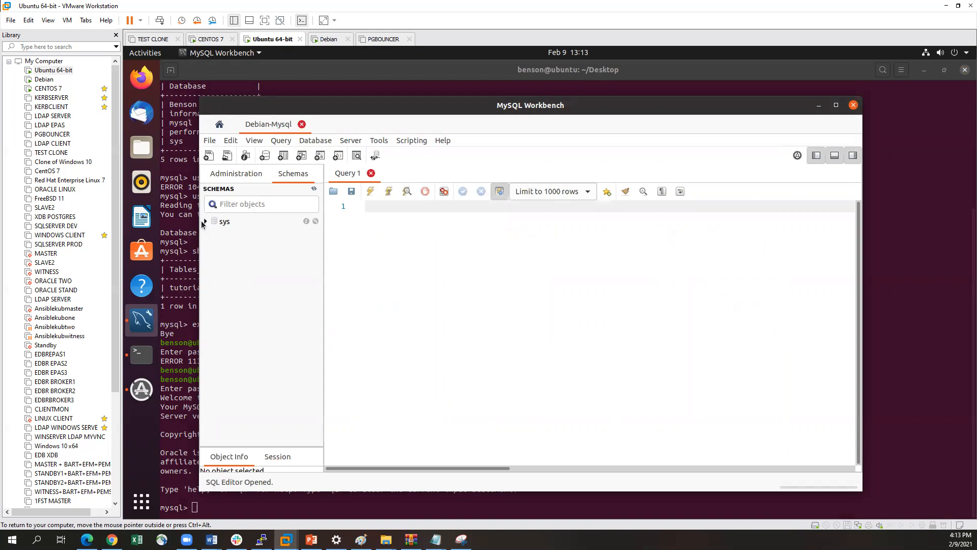
left_click(206, 221)
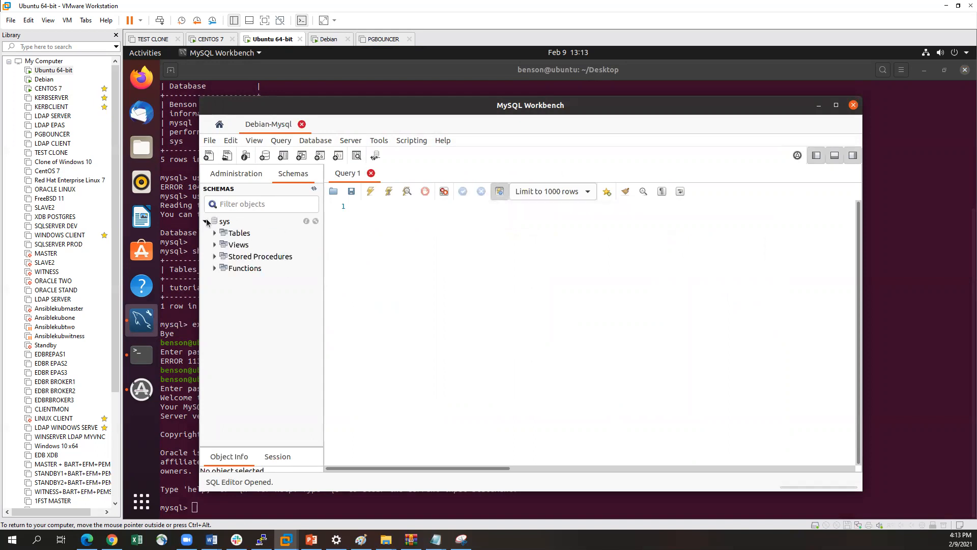
left_click(232, 234)
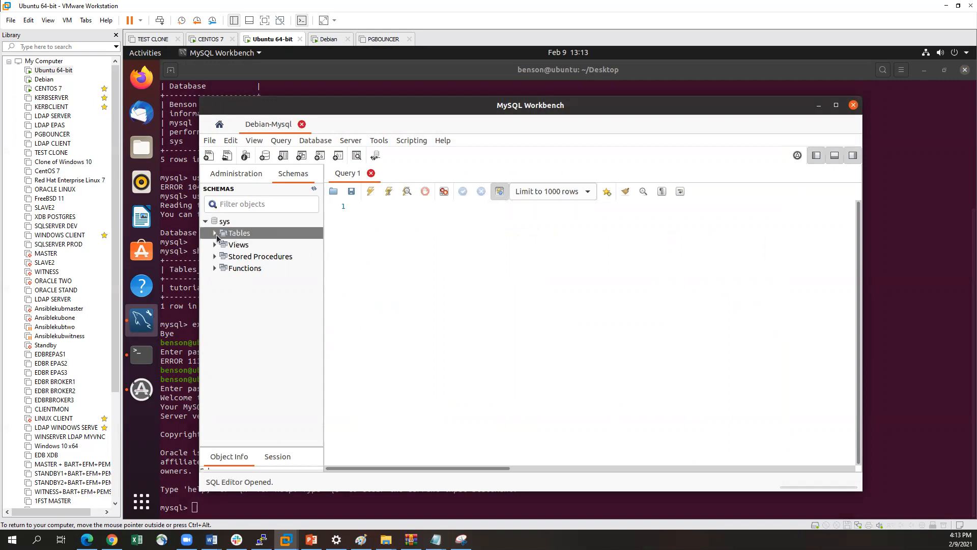
left_click(216, 235)
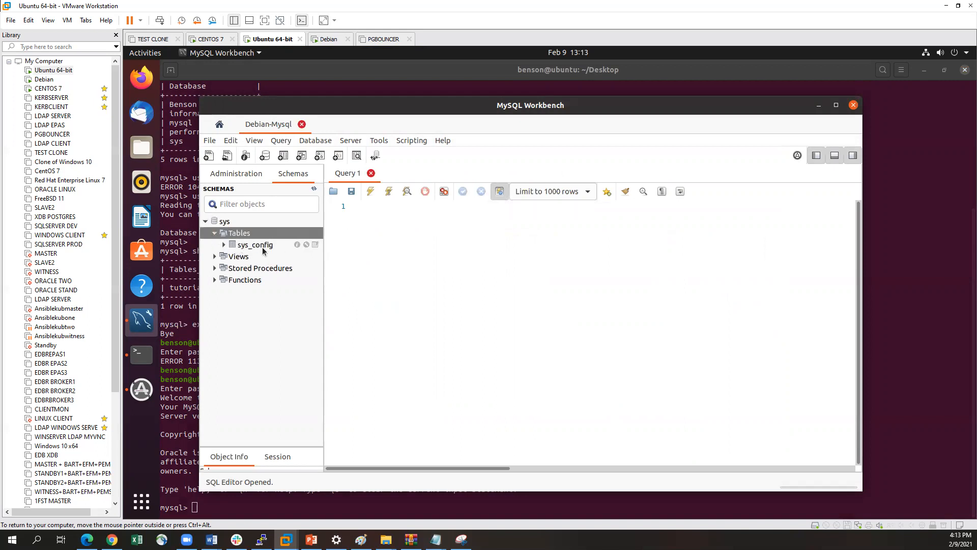
Create a new schema named debian-db and apply its SQL script to the server
left_click(232, 222)
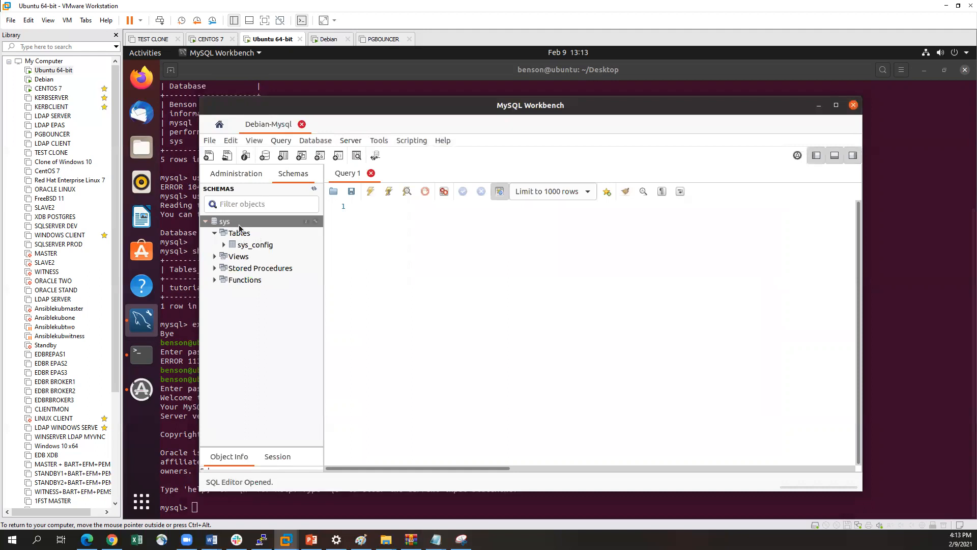
right_click(232, 223)
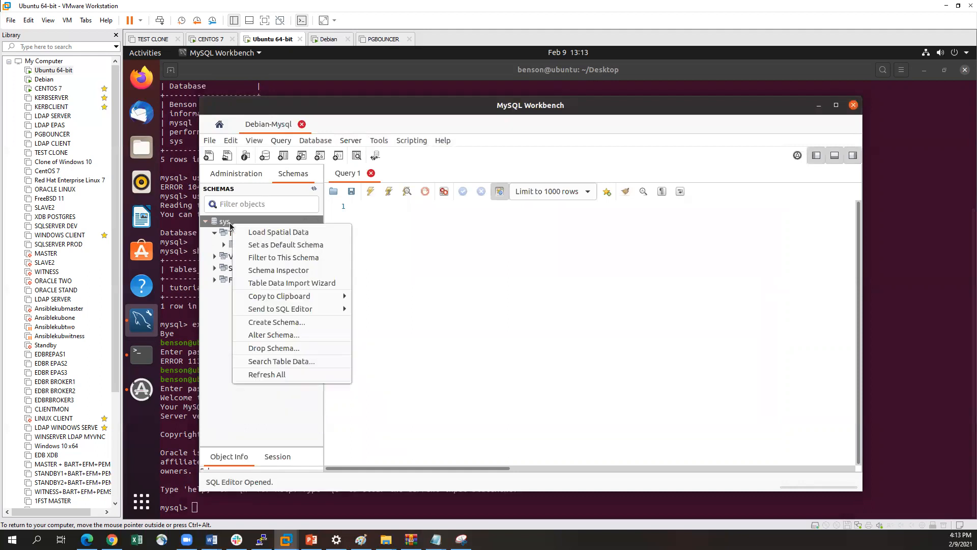
left_click(285, 322)
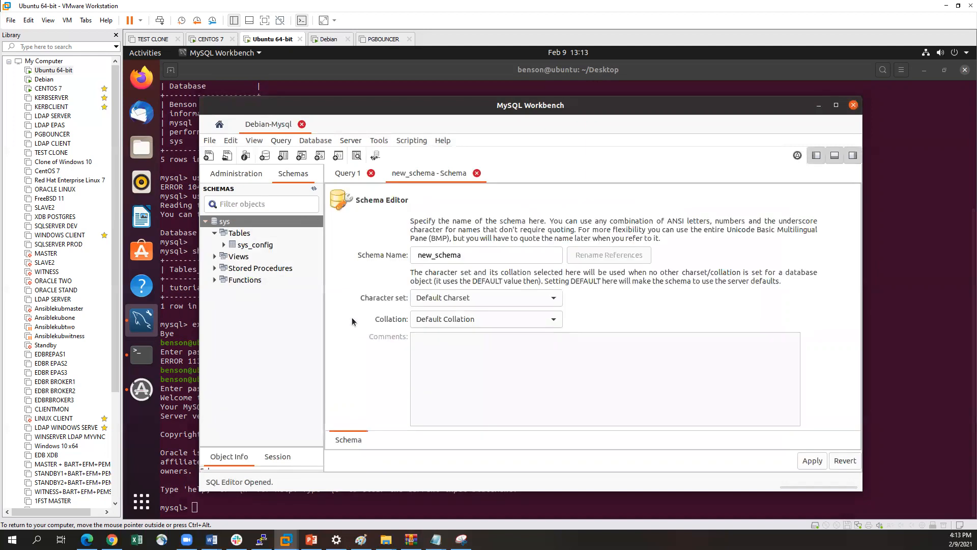
left_click_drag(476, 254, 380, 256)
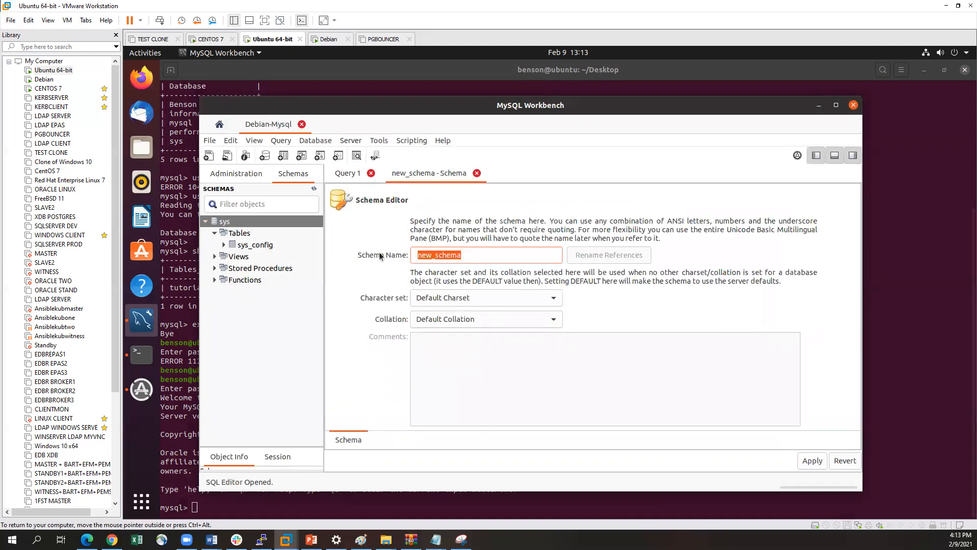
type("debian-db")
left_click(813, 461)
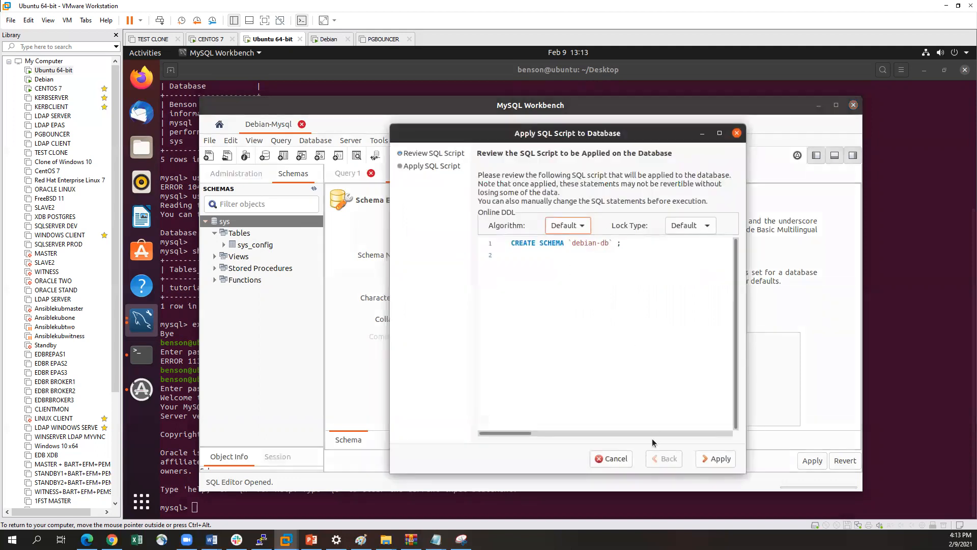
left_click(717, 459)
left_click(720, 459)
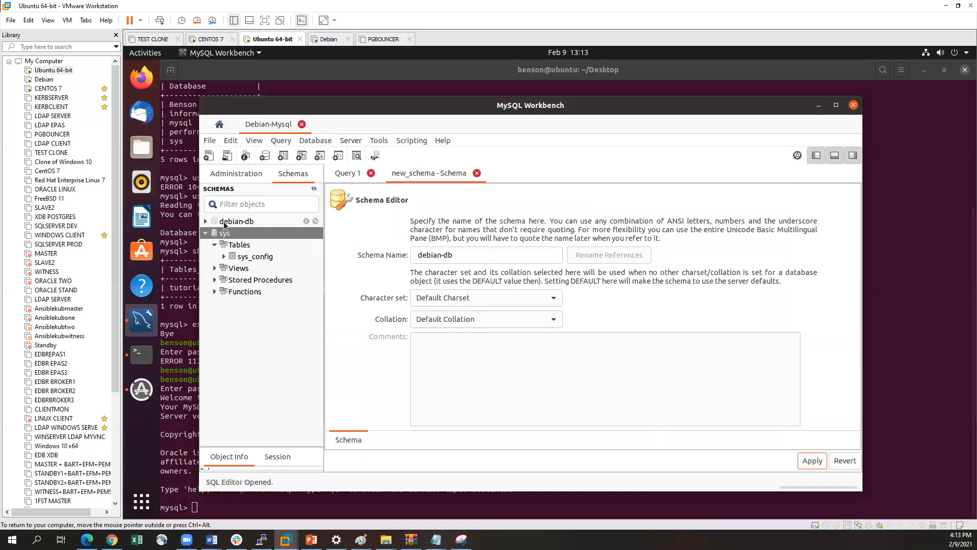
Expand the debian-db schema and set it as the default schema
left_click(212, 222)
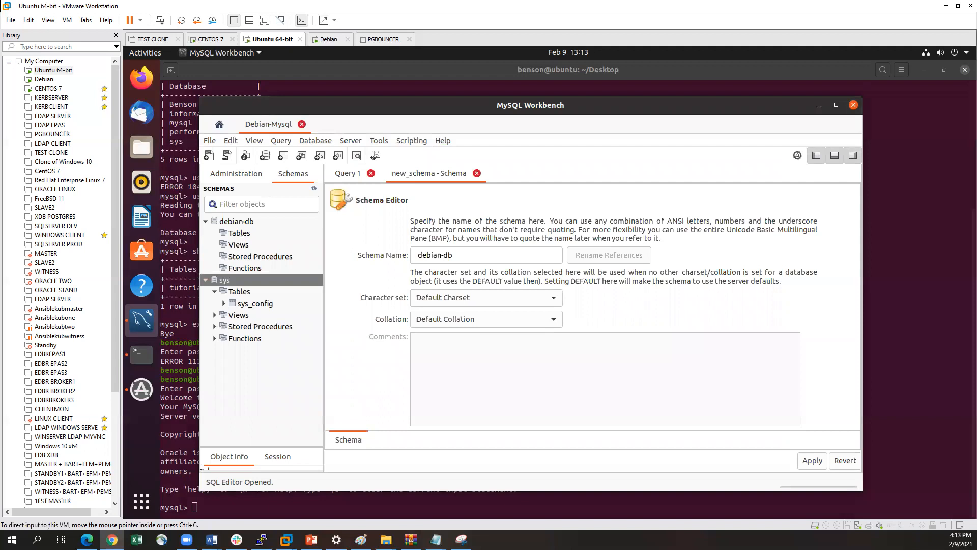
left_click(243, 236)
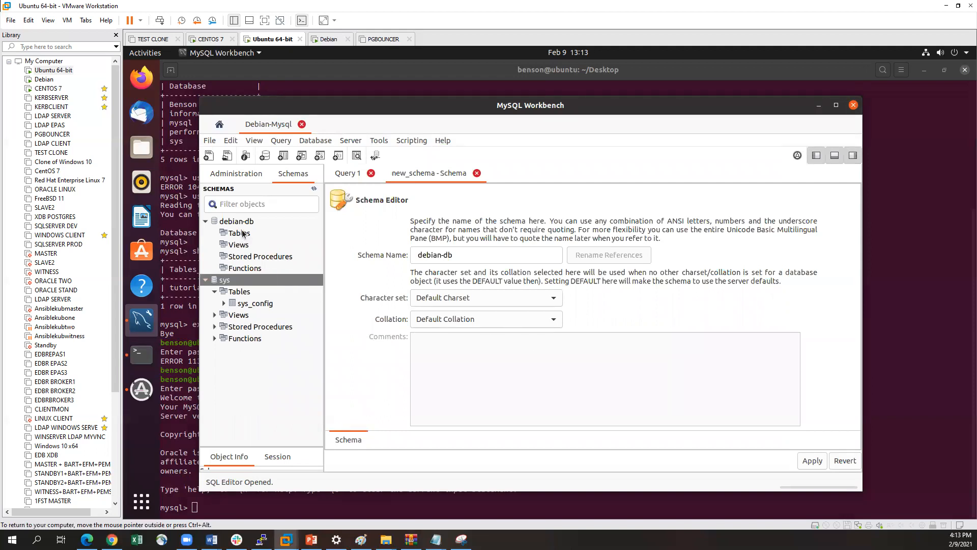
right_click(242, 224)
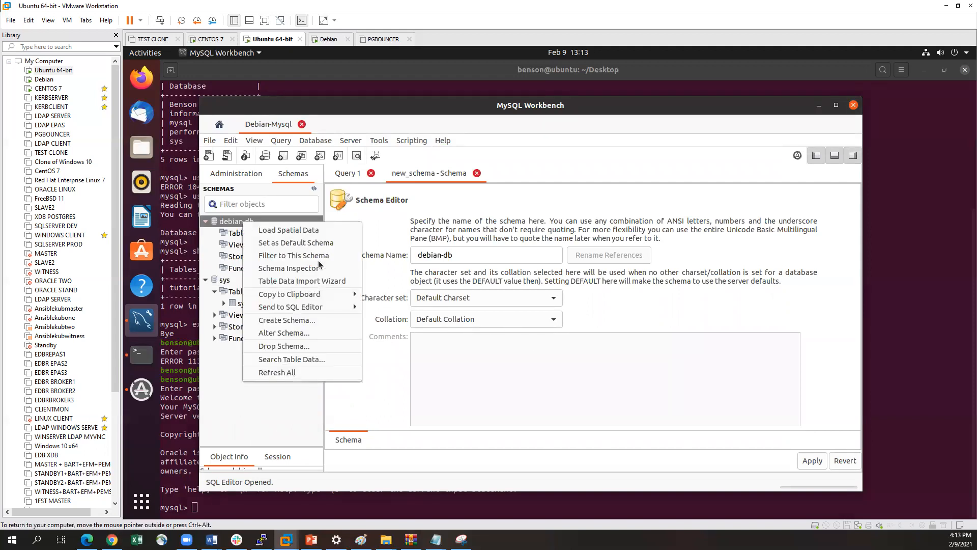
left_click(300, 247)
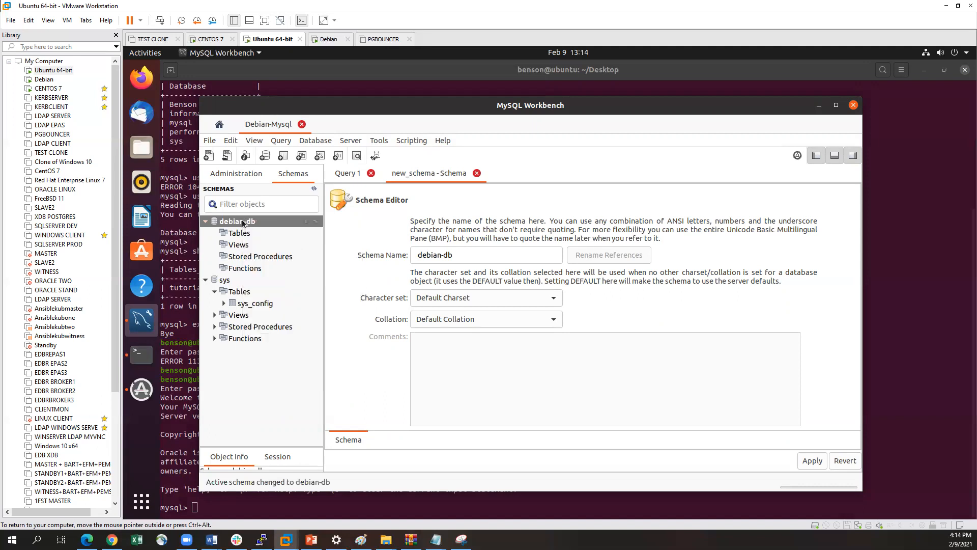
left_click(235, 235)
Paste the create table script for tutorials_tbl into the Query 1 editor and execute the whole statement
left_click(350, 174)
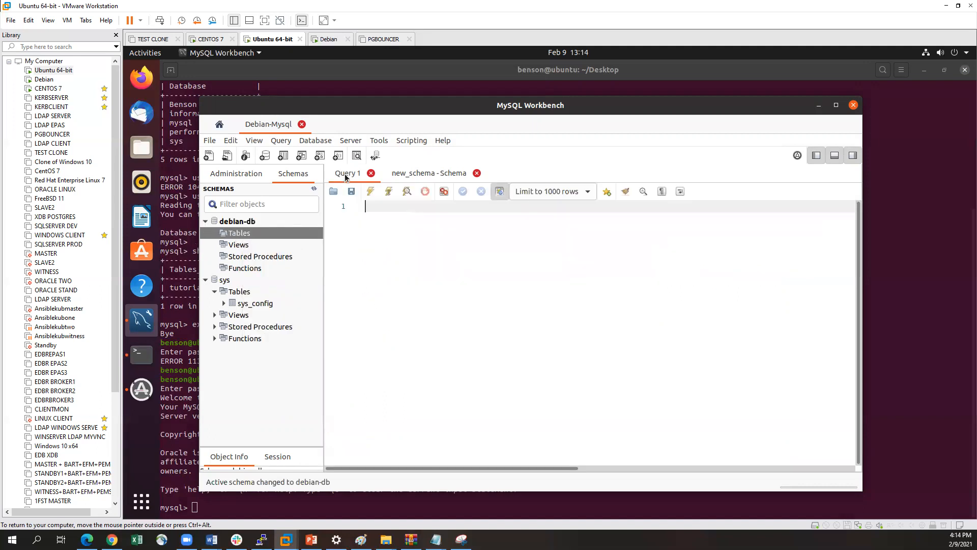
right_click(380, 209)
left_click(406, 270)
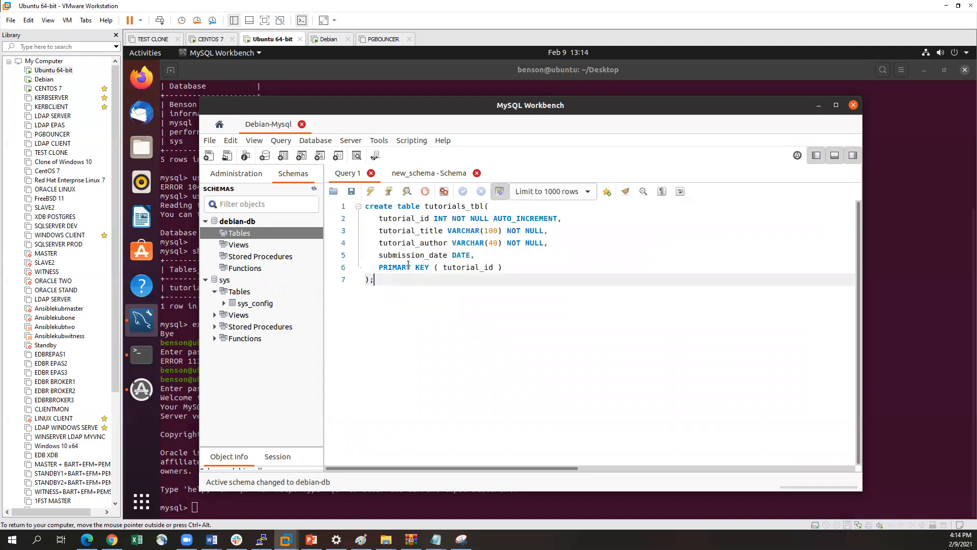
left_click_drag(389, 275, 414, 242)
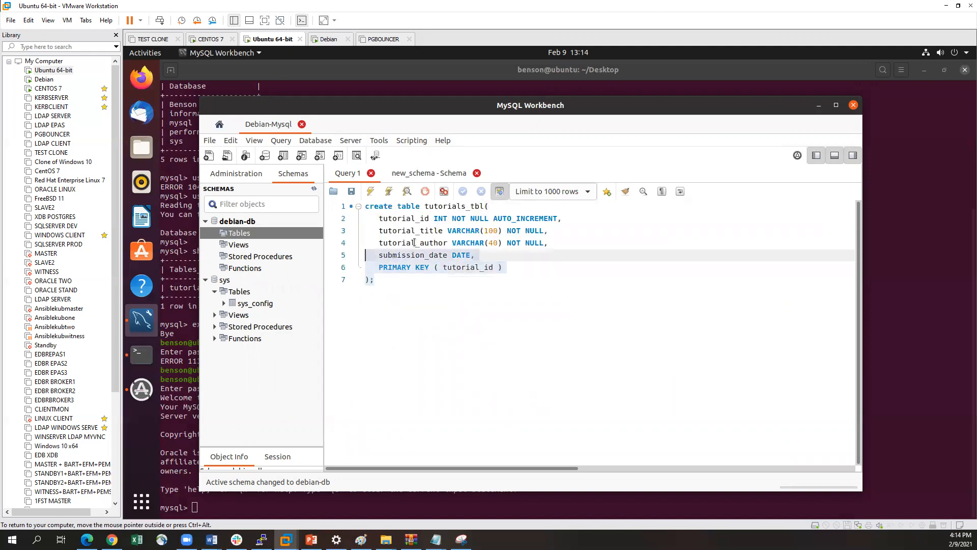
left_click(482, 209)
left_click_drag(378, 281, 366, 210)
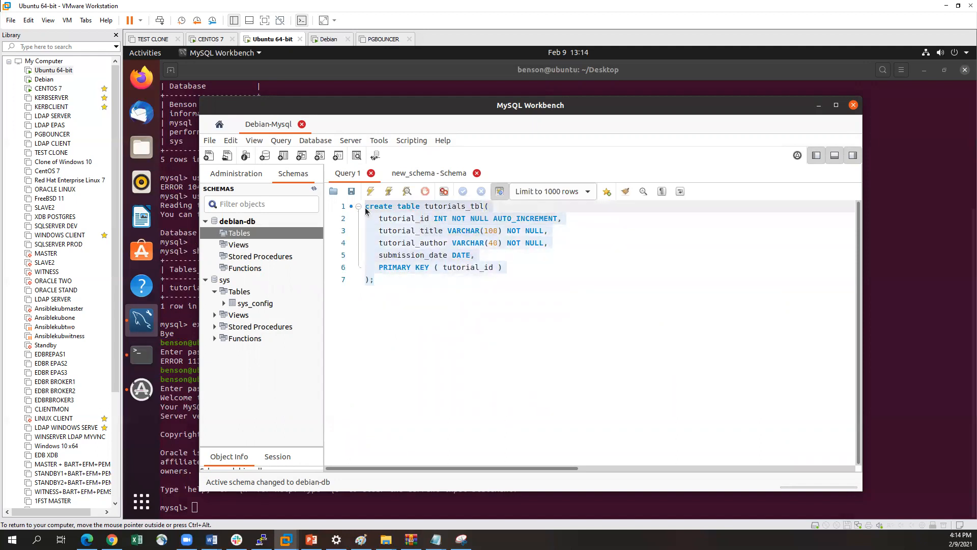
left_click(370, 191)
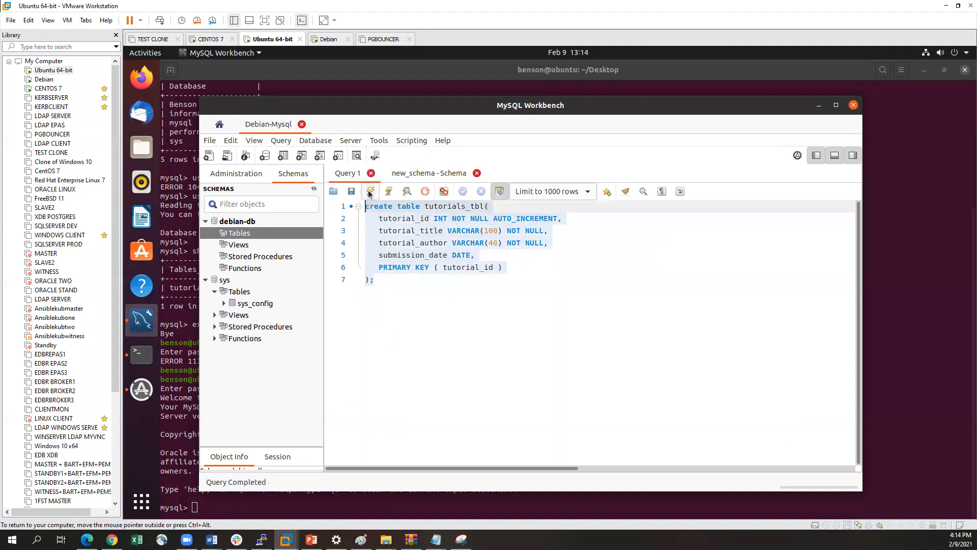
Rerun the create script under the table names tutorials_12 and tutor, and refresh the schema tree
left_click(394, 263)
left_click(486, 206)
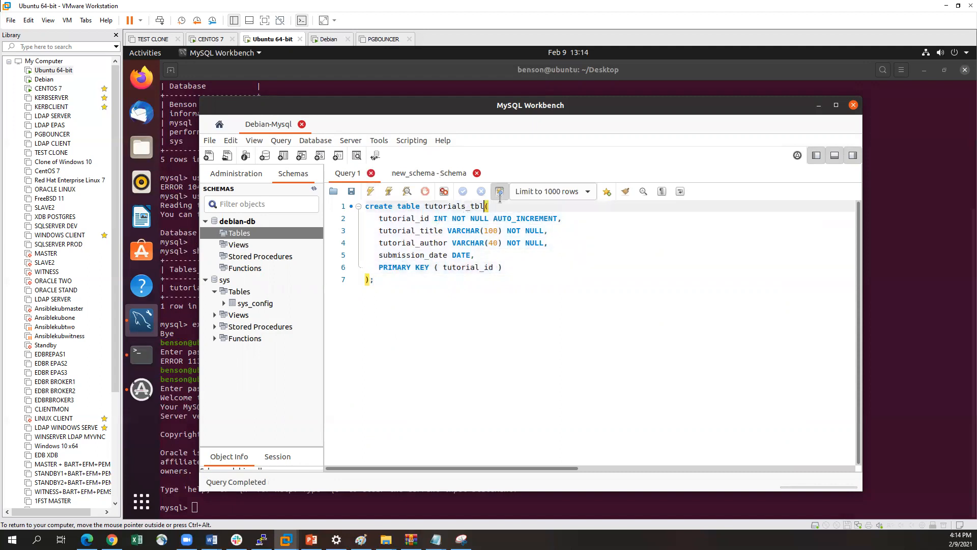
key("BackSpace")
key("BackSpace")
key("BackSpace")
key("BackSpace")
key("BackSpace")
key("BackSpace")
key("BackSpace")
key("BackSpace")
left_click(371, 193)
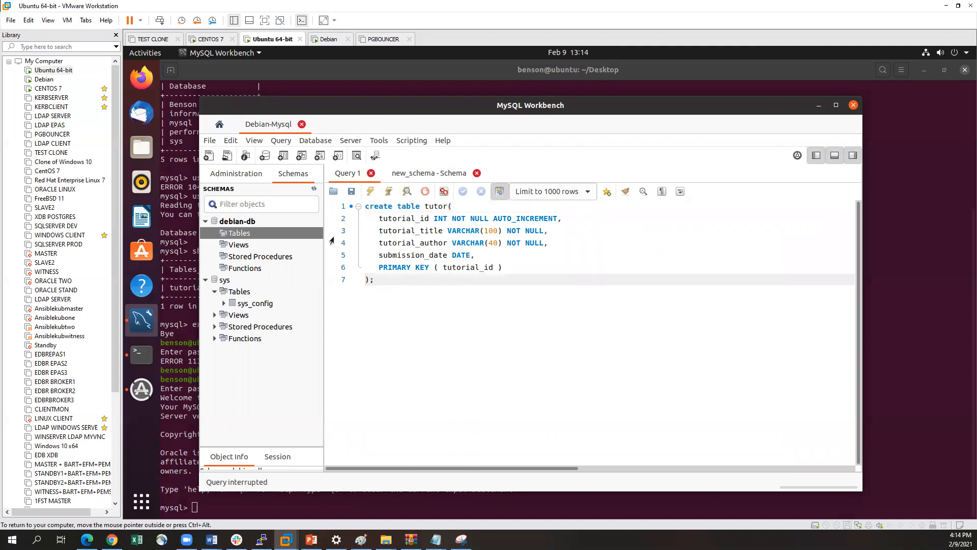
right_click(230, 221)
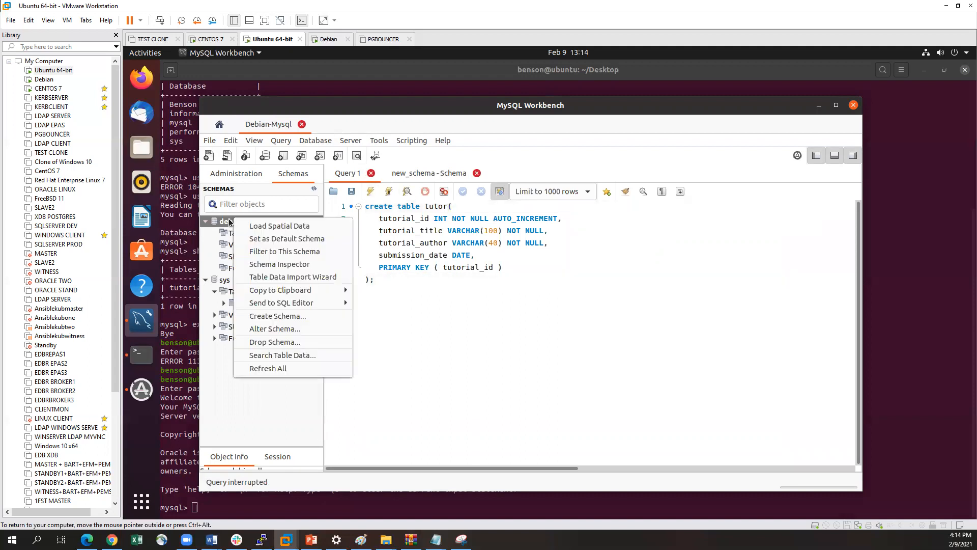
left_click(255, 369)
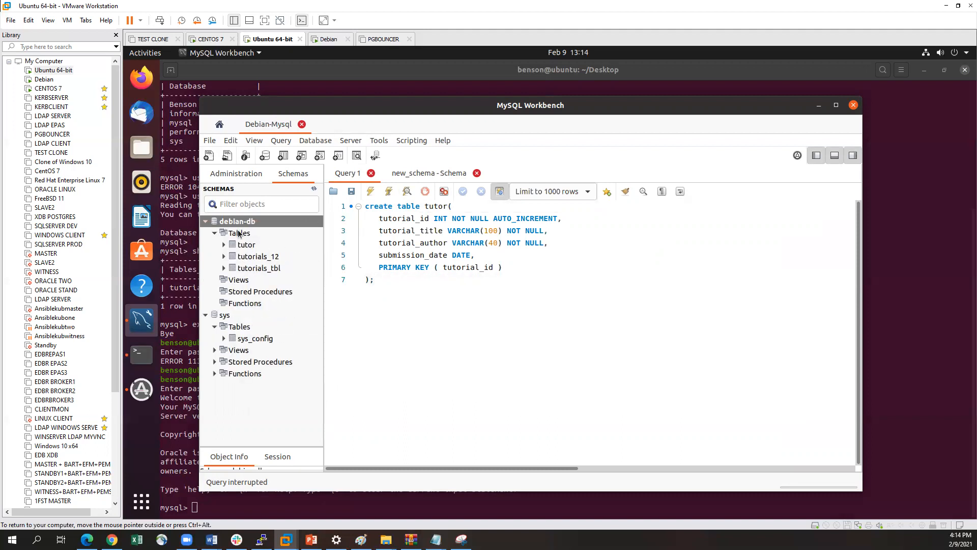
Switch to the Debian virtual machine and try to log in with mysql -u root -p, entering the root password
left_click(43, 80)
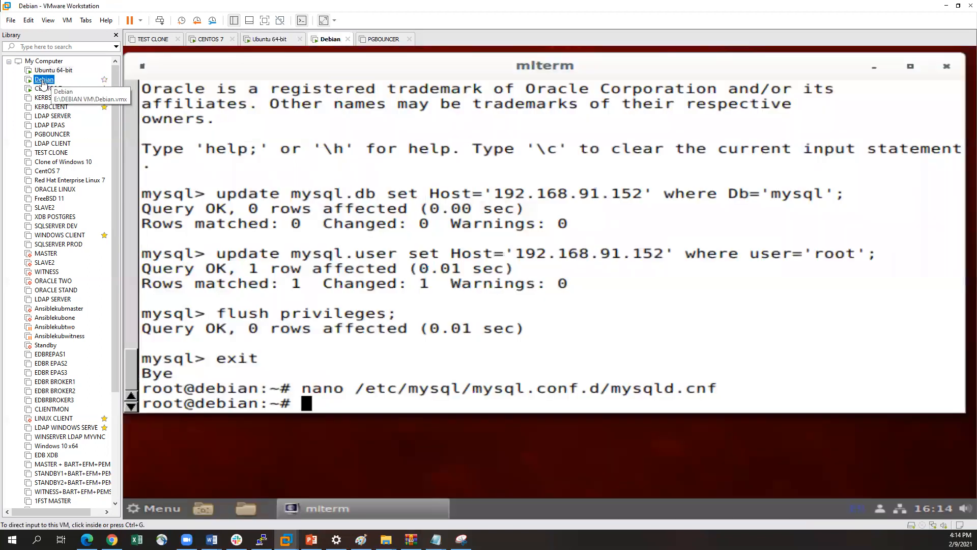
left_click(299, 391)
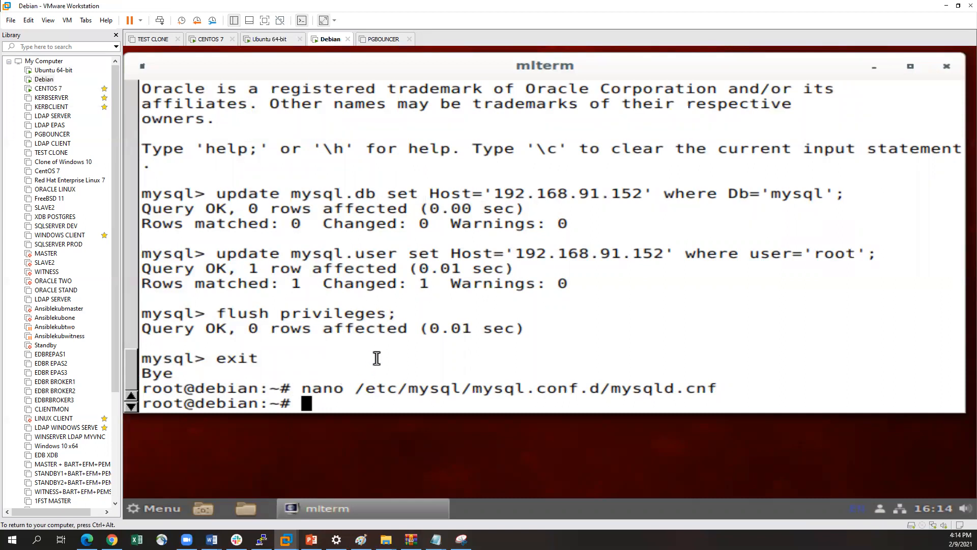
key("Return")
key("Up")
key("Up")
key("Return")
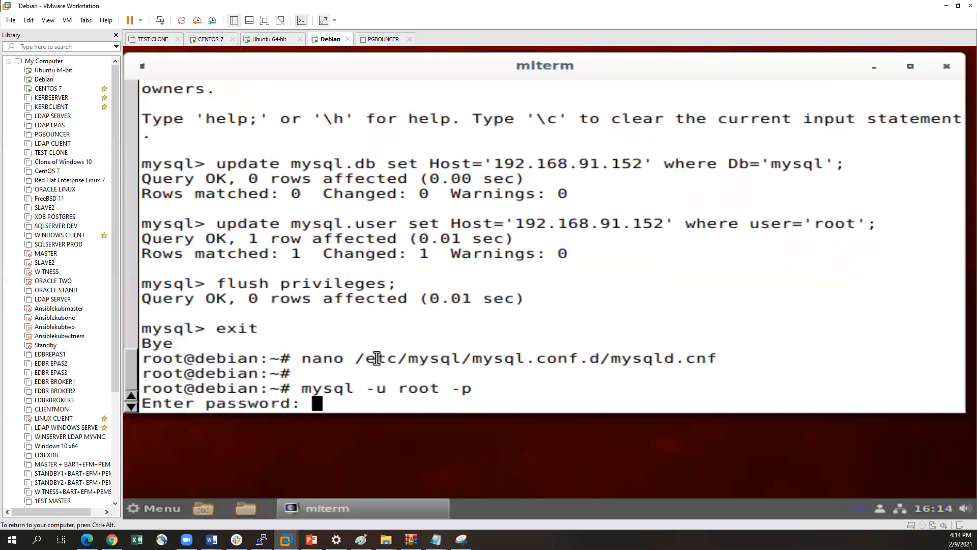
key("Return")
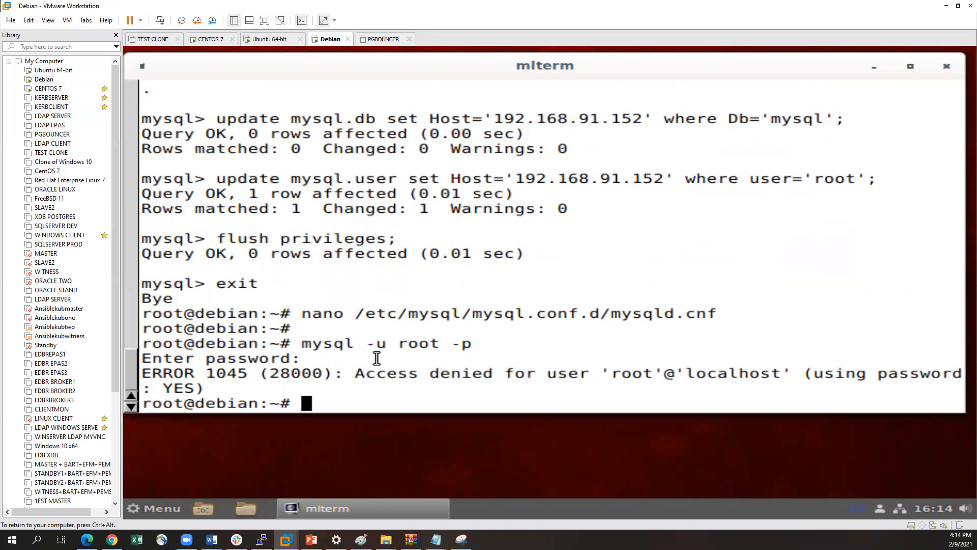
Try to log in to MySQL as root with the root password included in the command
key("Up")
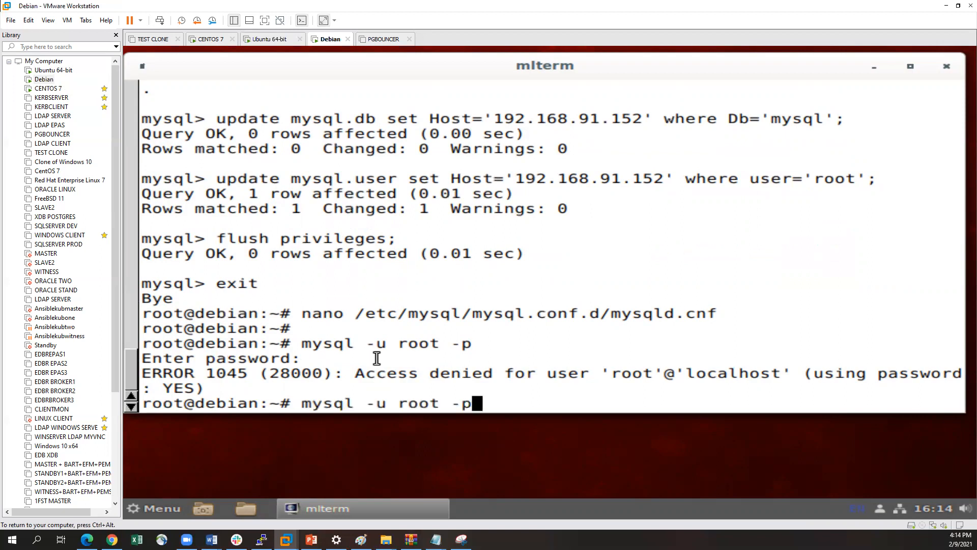
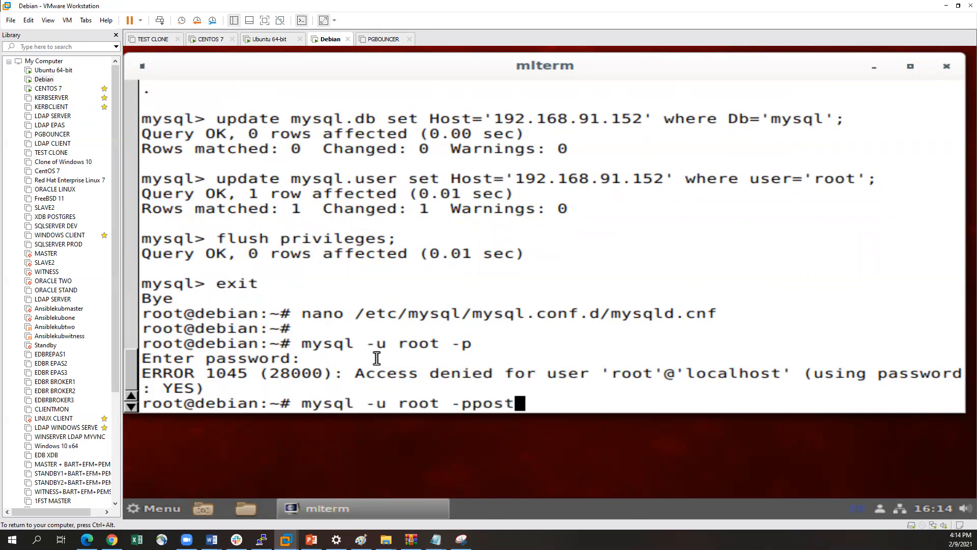
key("Return")
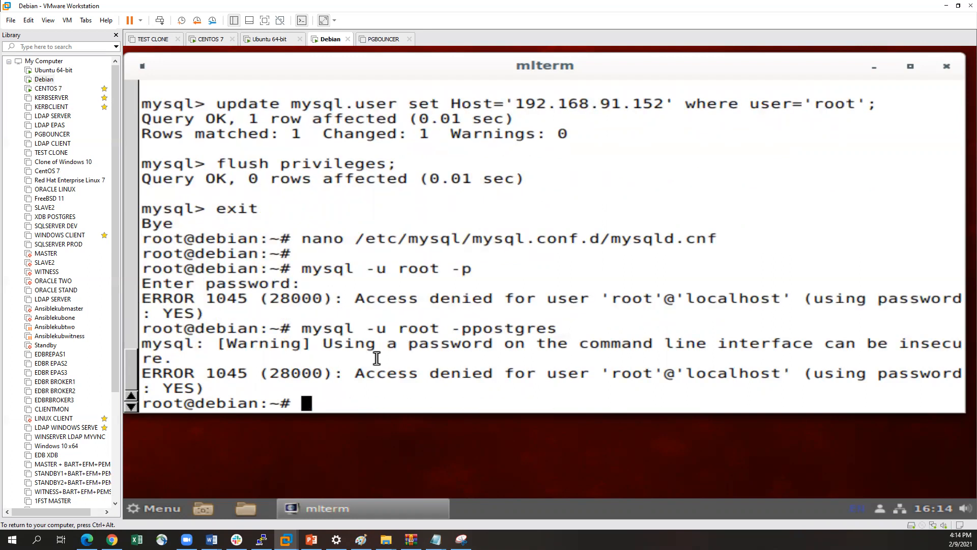
Remove the password from the root login command and try again, entering the root password at the prompt
key("Up")
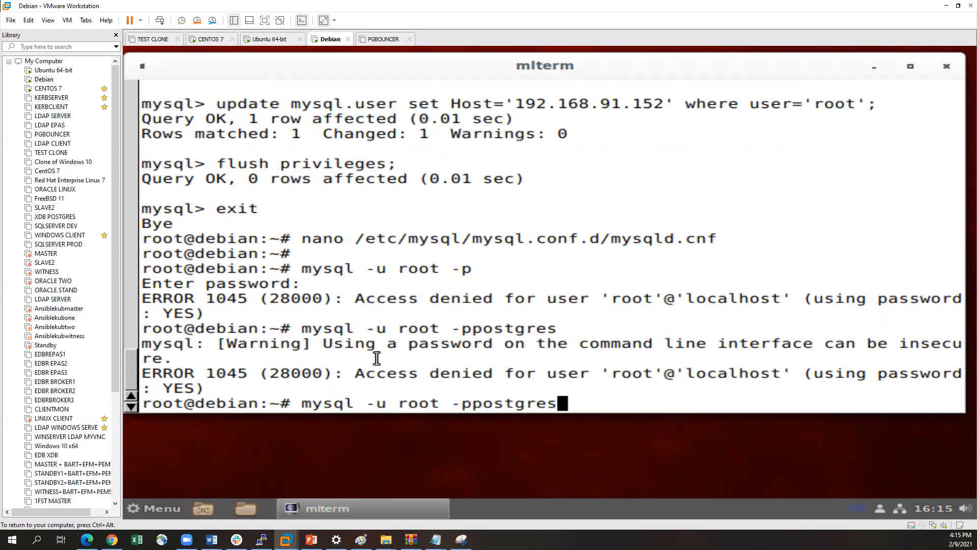
key("BackSpace")
key("BackSpace")
key("BackSpace")
key("BackSpace")
key("BackSpace")
key("BackSpace")
key("BackSpace")
key("BackSpace")
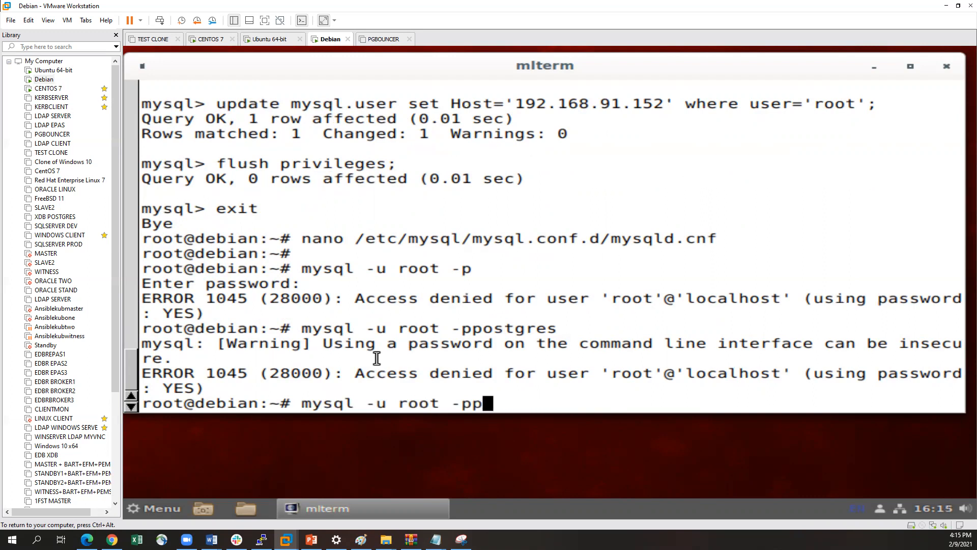
key("Return")
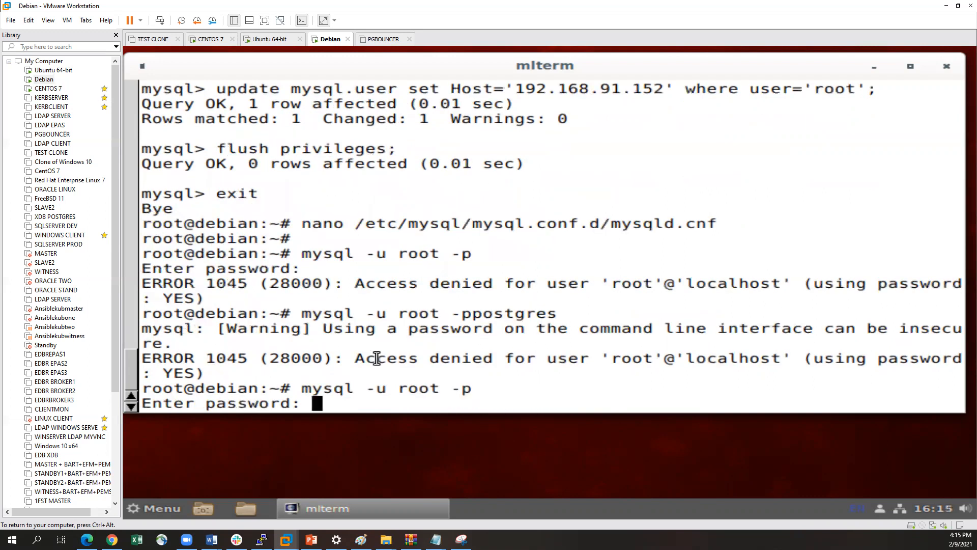
key("Return")
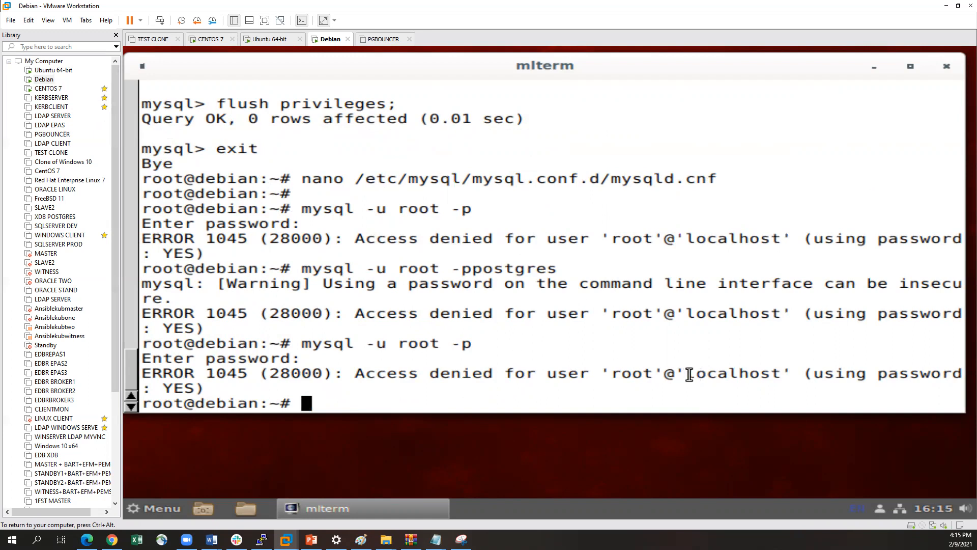
Recall the root MySQL login command and insert the server address 192.168.91.181 before the user option
key("Up")
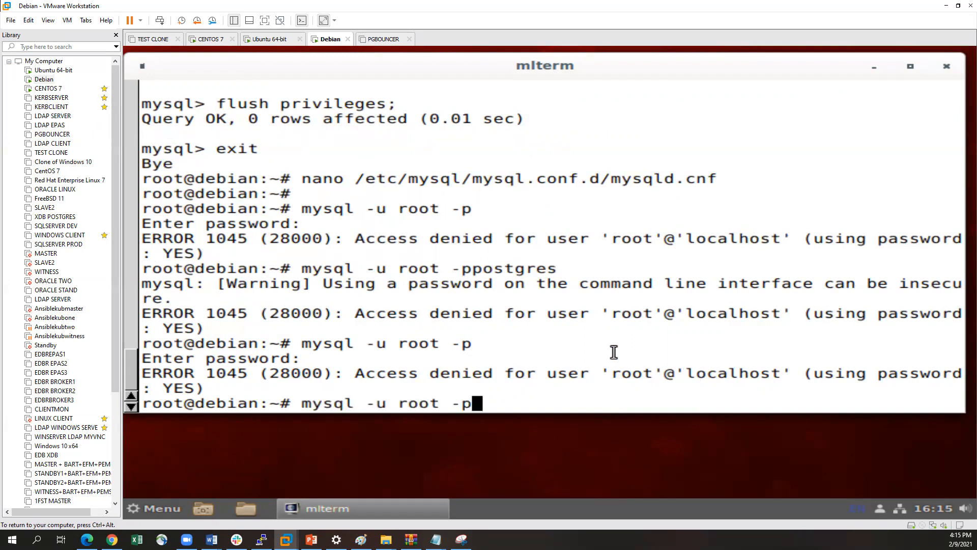
key("Left")
key("Left")
key("Left")
key("Left")
key("Left")
key("Left")
key("Left")
key("Left")
key("Left")
key("Left")
key("Left")
key("Right")
type("192.168")
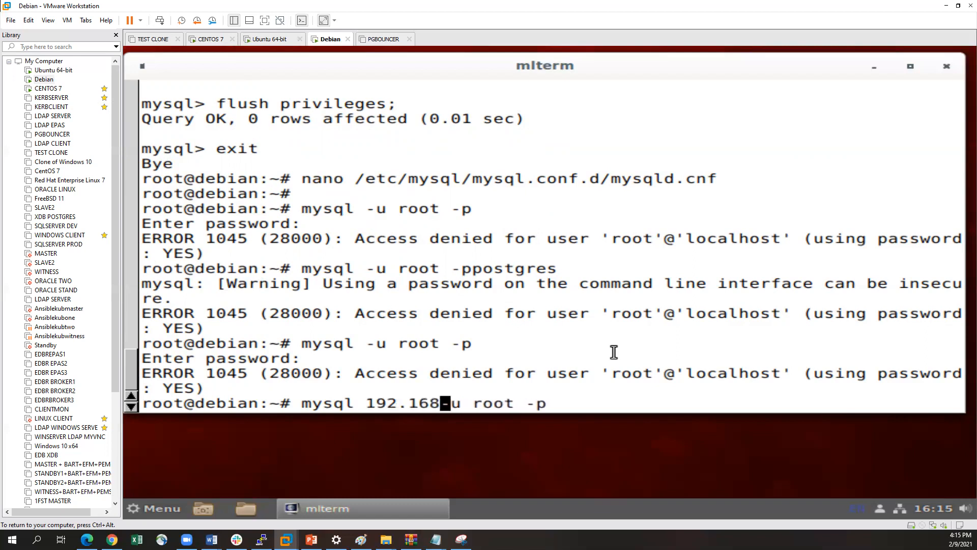
type(".")
type("1.")
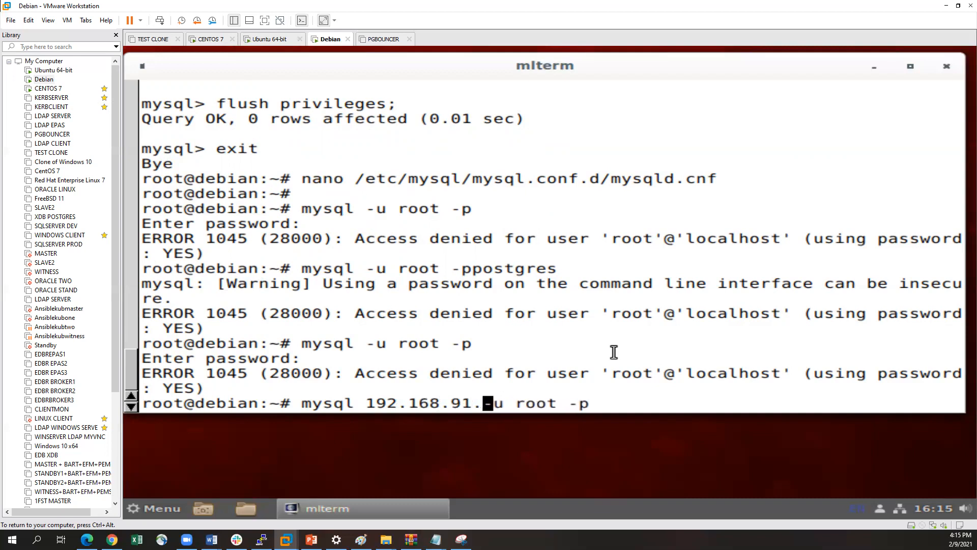
type("181")
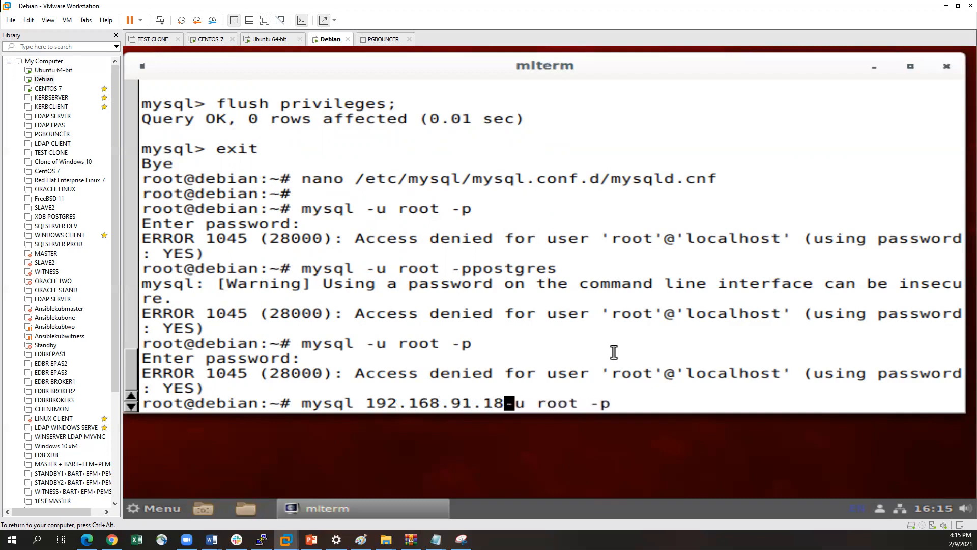
Put the -h option before the address and try the remote-host login as root, entering the root password
key("Left")
key("Left")
key("Left")
key("Left")
key("Left")
key("Left")
key("Left")
key("Left")
key("Left")
key("Left")
key("Left")
key("Left")
key("Left")
key("Left")
key("Left")
key("Left")
key("Left")
key("Left")
key("Right")
key("Right")
key("Right")
type("-h")
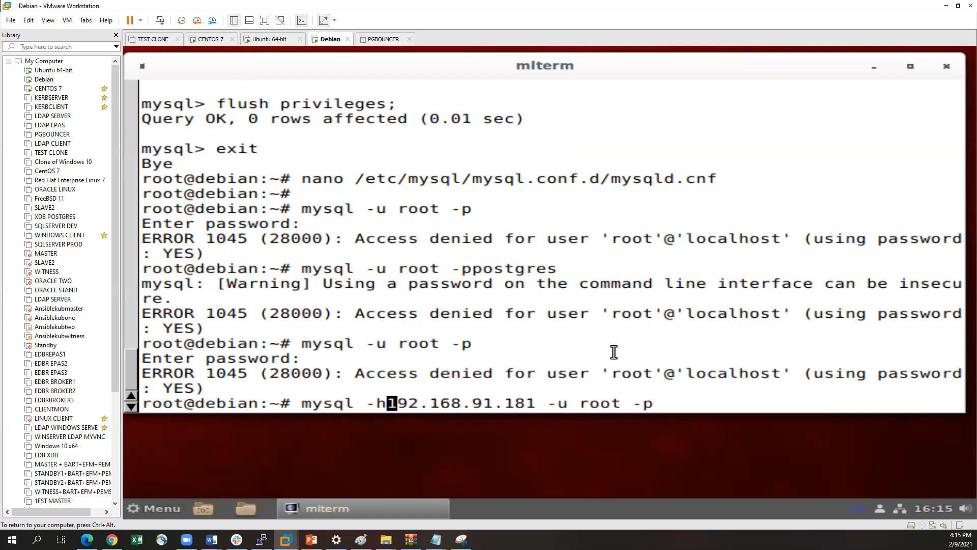
key("Return")
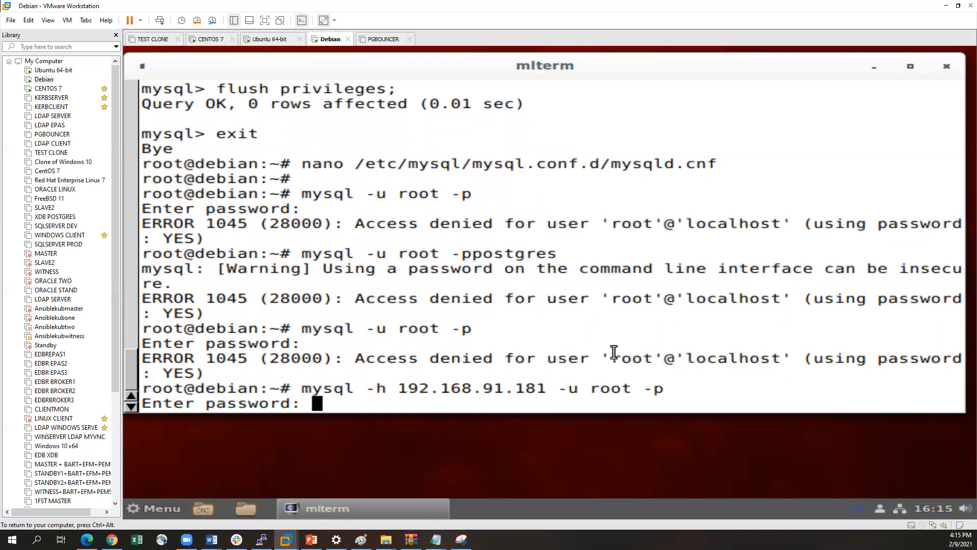
key("Return")
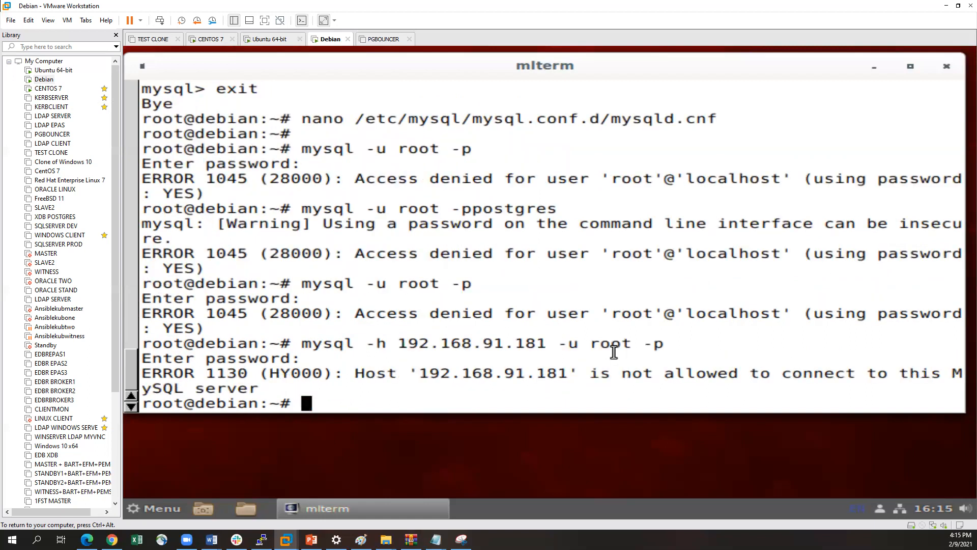
Restart the MySQL service with systemctl restart mysql
key("Return")
key("Return")
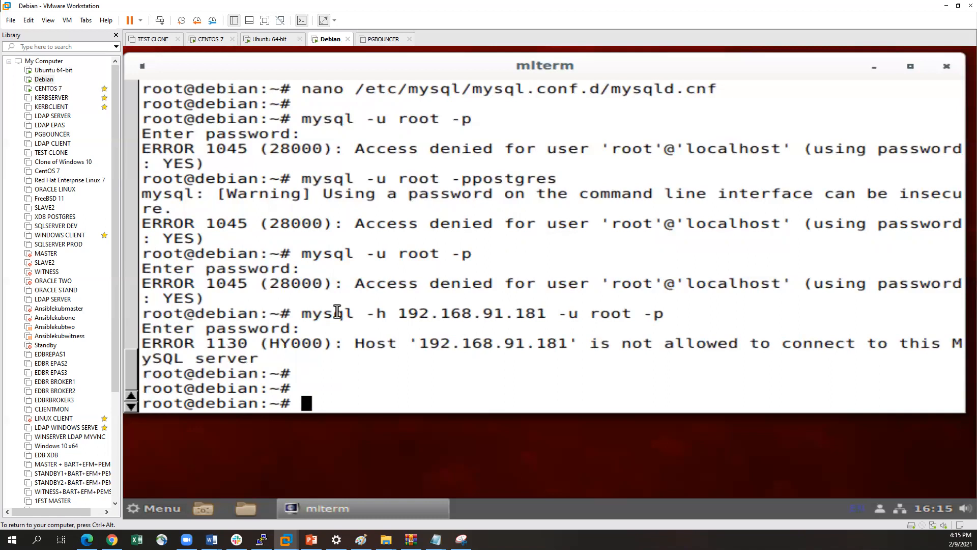
type("systemc")
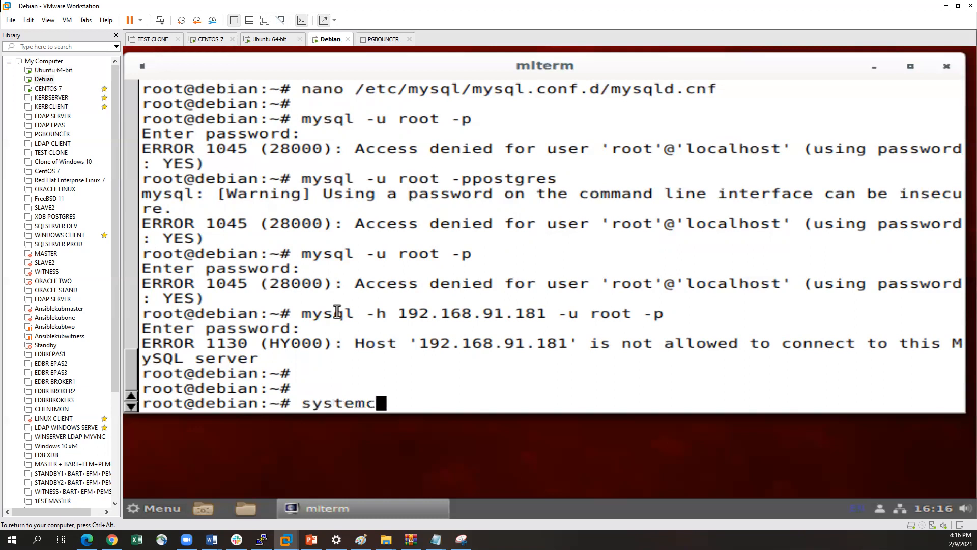
type("tl rest")
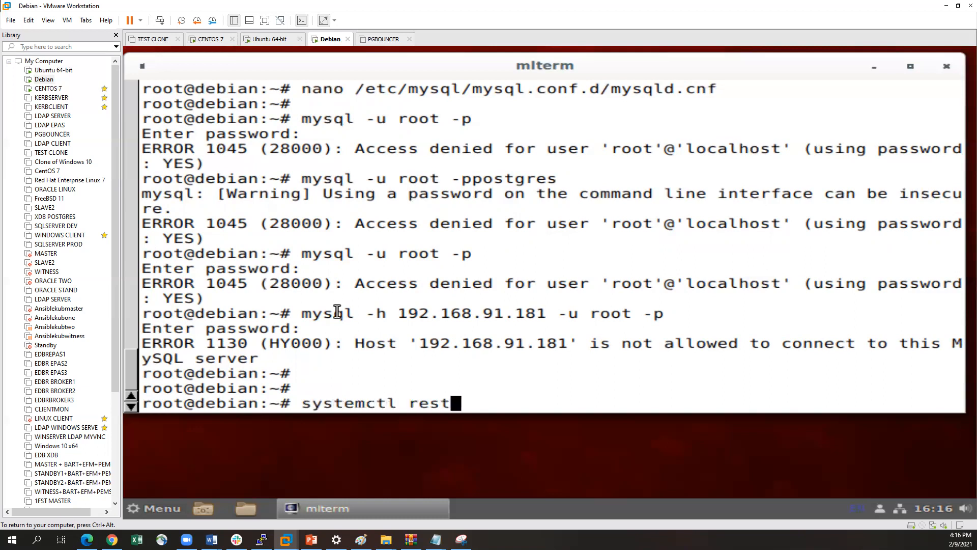
type("art mysql")
key("Tab")
key("BackSpace")
key("BackSpace")
key("BackSpace")
key("BackSpace")
key("BackSpace")
key("BackSpace")
key("BackSpace")
key("BackSpace")
key("BackSpace")
key("BackSpace")
key("BackSpace")
key("BackSpace")
key("BackSpace")
key("BackSpace")
key("BackSpace")
key("BackSpace")
key("BackSpace")
key("BackSpace")
key("BackSpace")
key("BackSpace")
key("BackSpace")
key("Return")
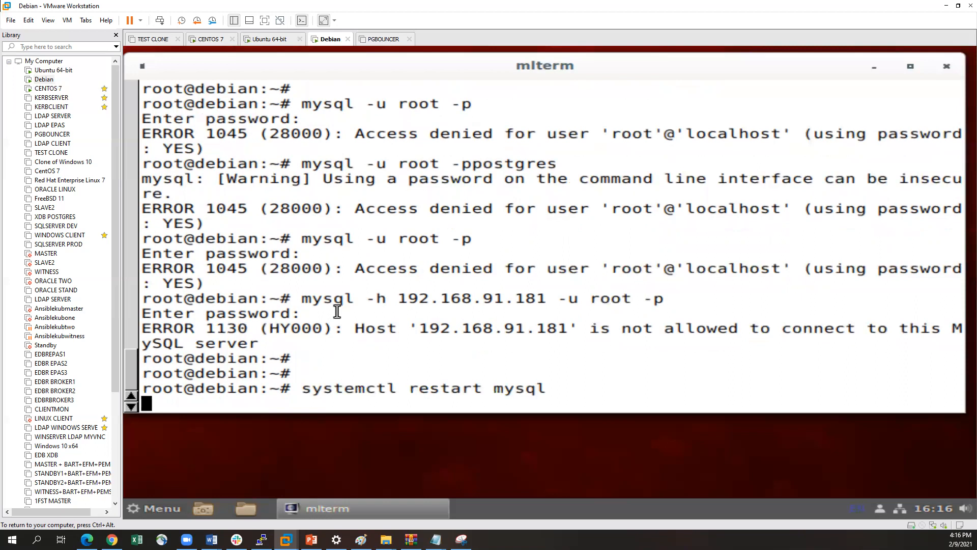
Try the mysql -u root -p login again after the service restart, entering the root password
key("Return")
key("Up")
key("Up")
key("Up")
key("Return")
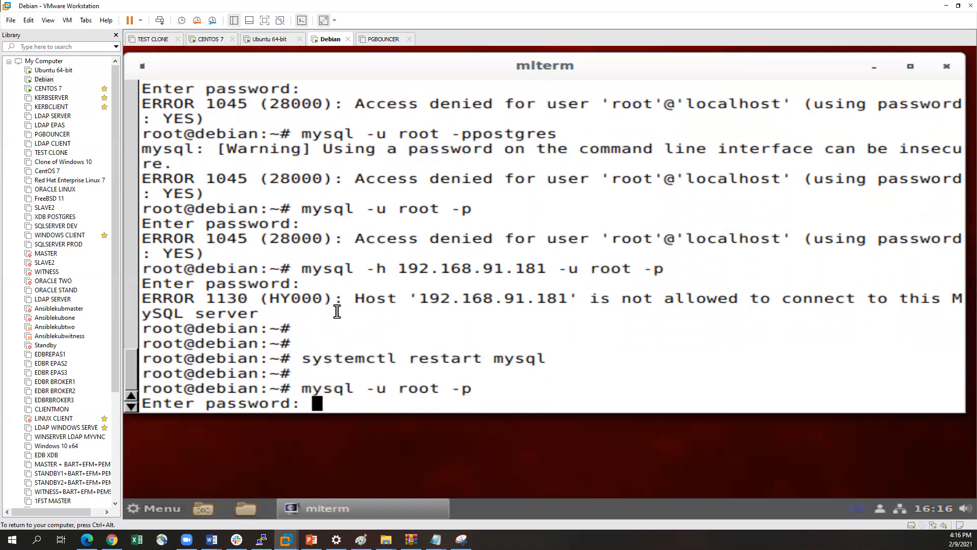
key("Return")
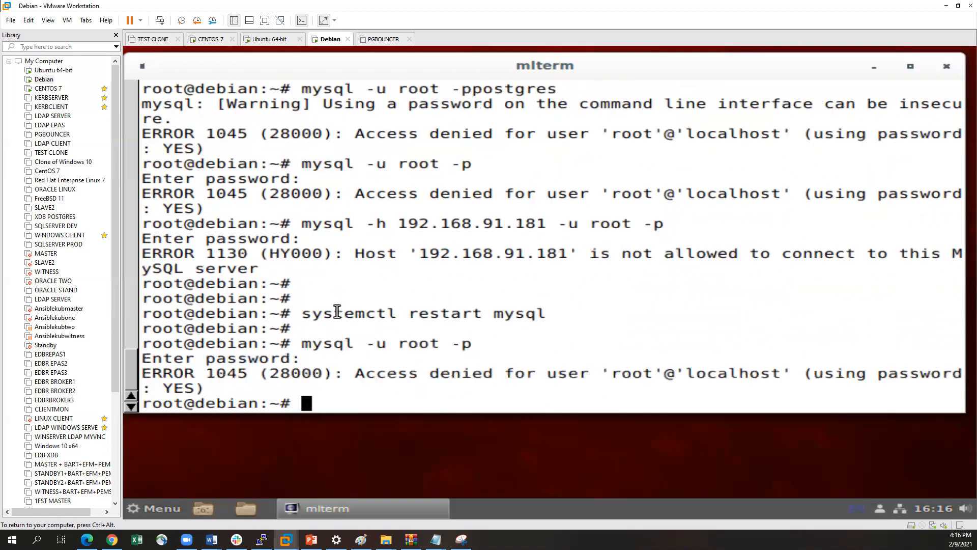
Switch to the Ubuntu virtual machine, close the Debian-Mysql session in Workbench and reopen that connection
key("Up")
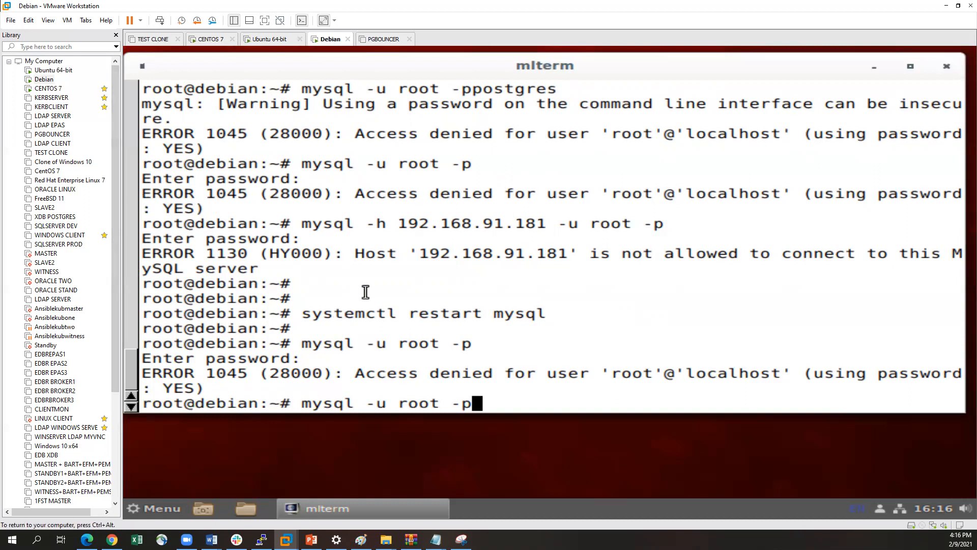
left_click(41, 81)
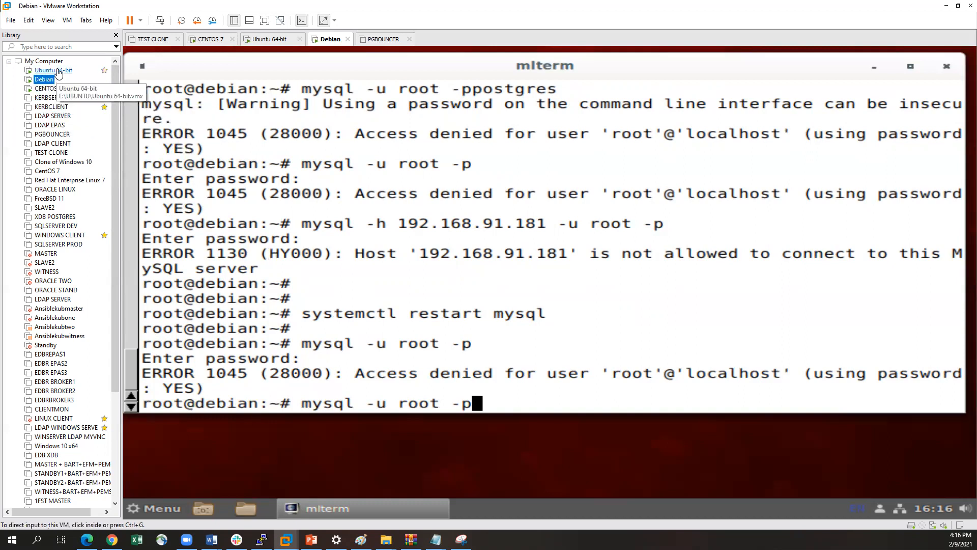
left_click(57, 71)
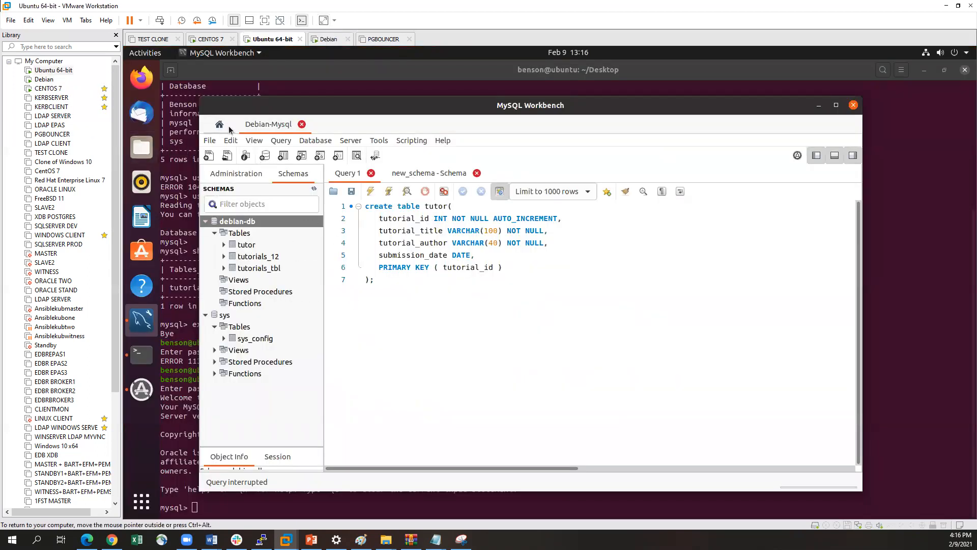
left_click(302, 124)
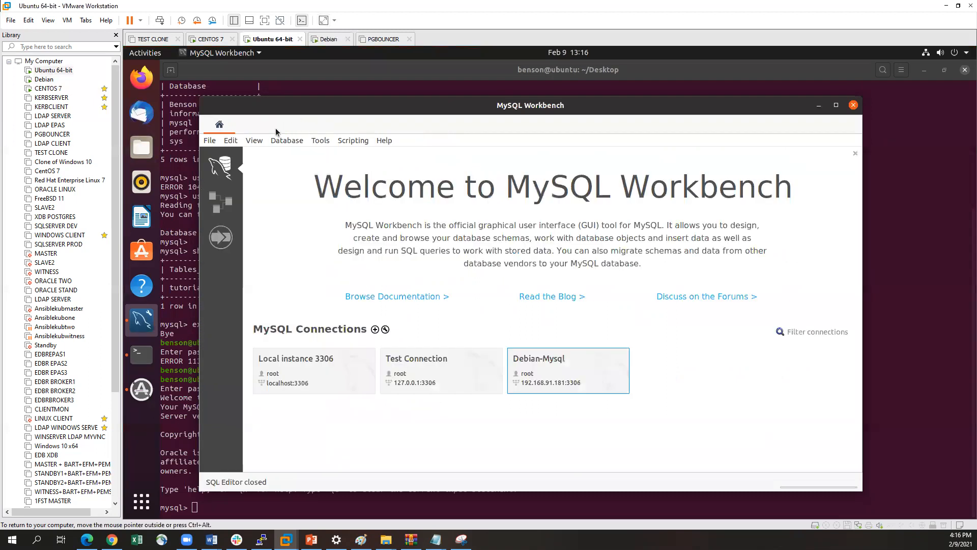
left_click(550, 370)
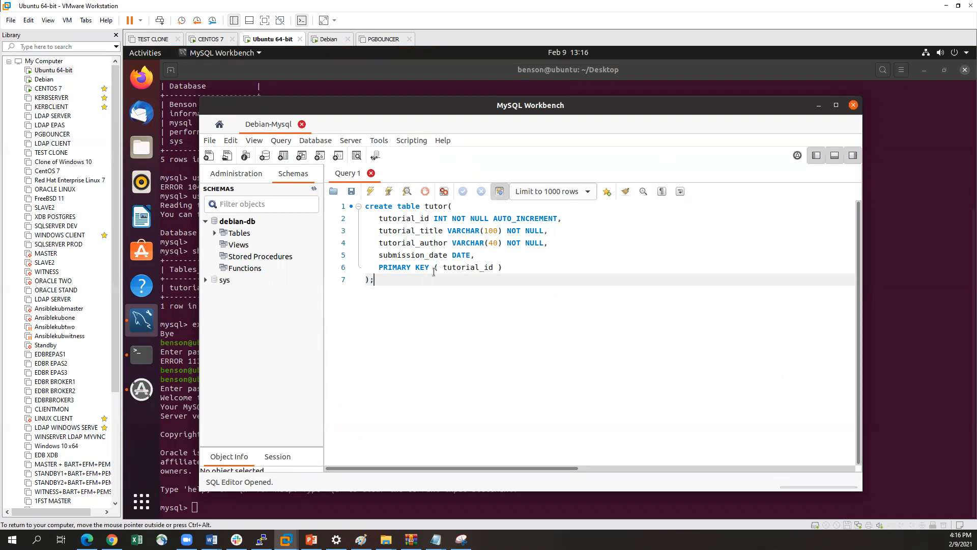
left_click(43, 79)
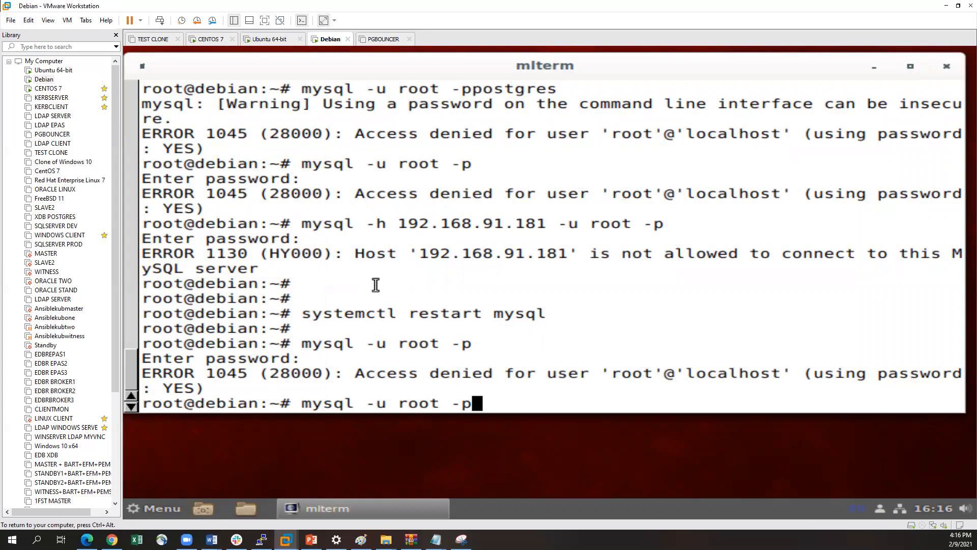
left_click(53, 69)
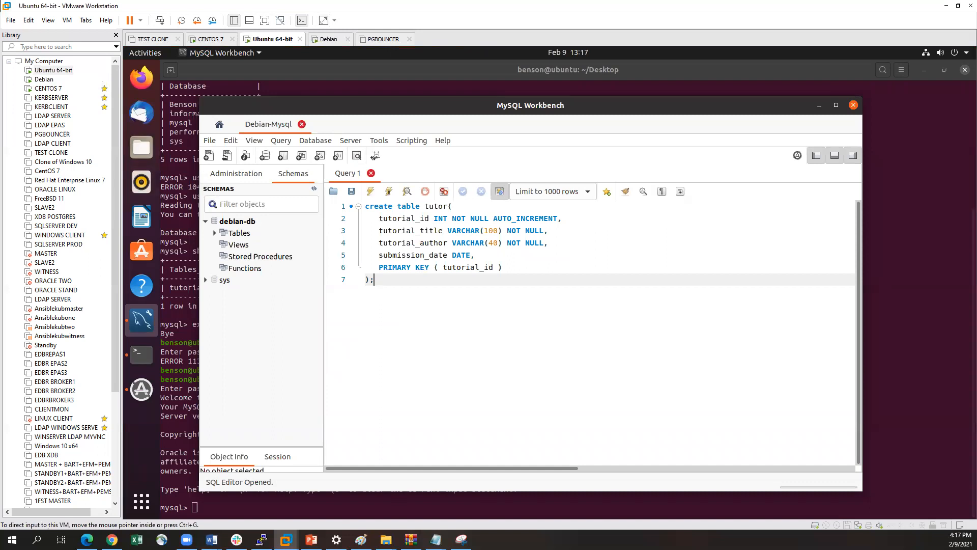
key("alt+Tab")
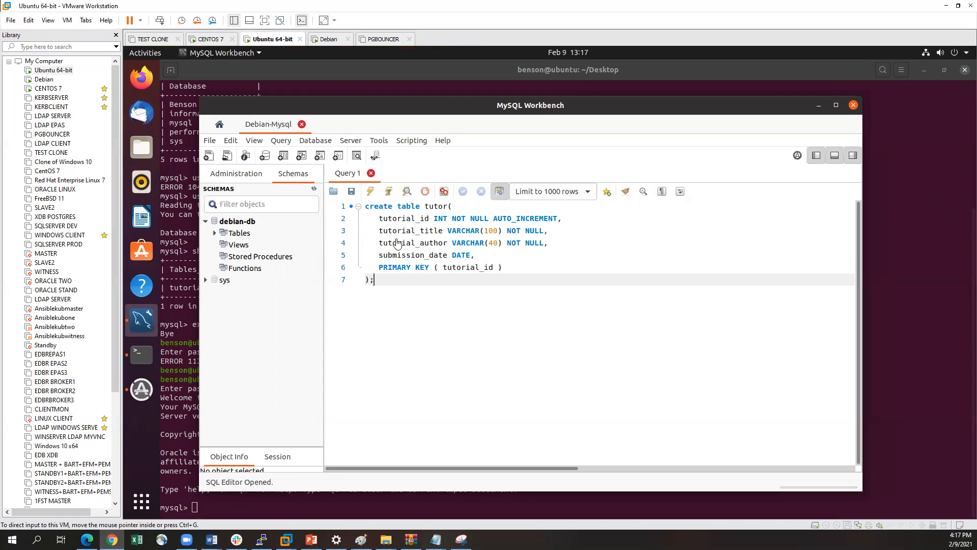
left_click(375, 278)
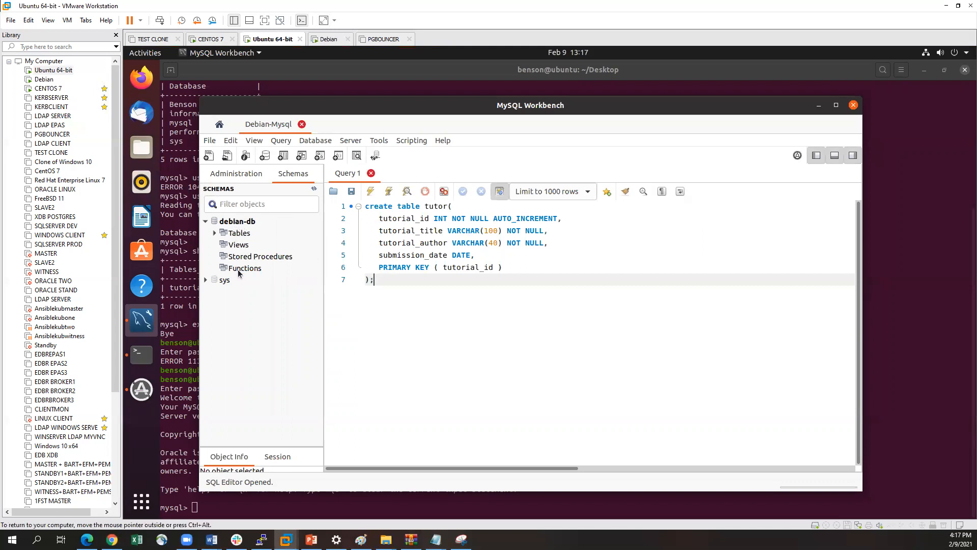
Filter the schema tree to the sys schema and add an empty line after the create table script
left_click(227, 280)
right_click(228, 279)
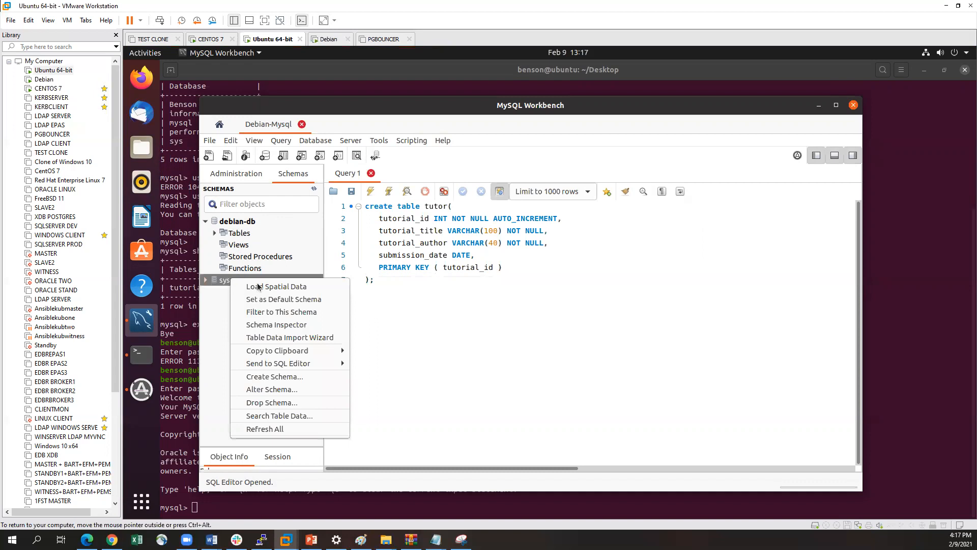
left_click(278, 313)
left_click(400, 281)
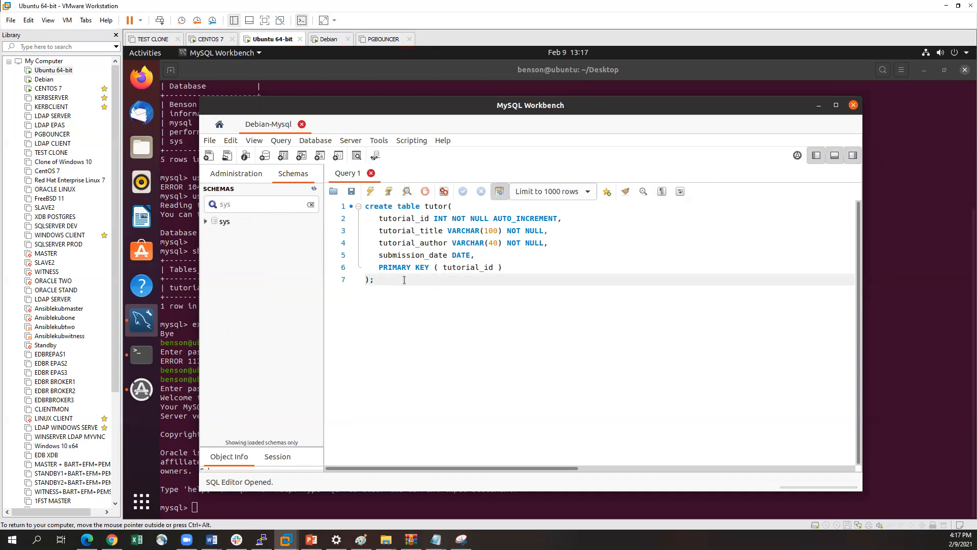
key("Return")
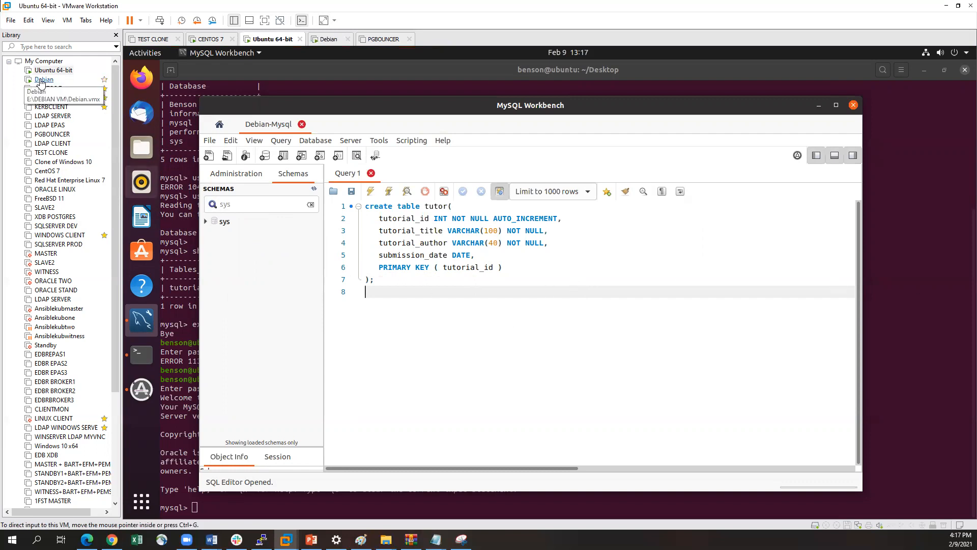
Examine the earlier MySQL login, database and user queries in the Ubuntu and Debian terminals, and return to Workbench
left_click(183, 249)
scroll(327, 270, "up", 6)
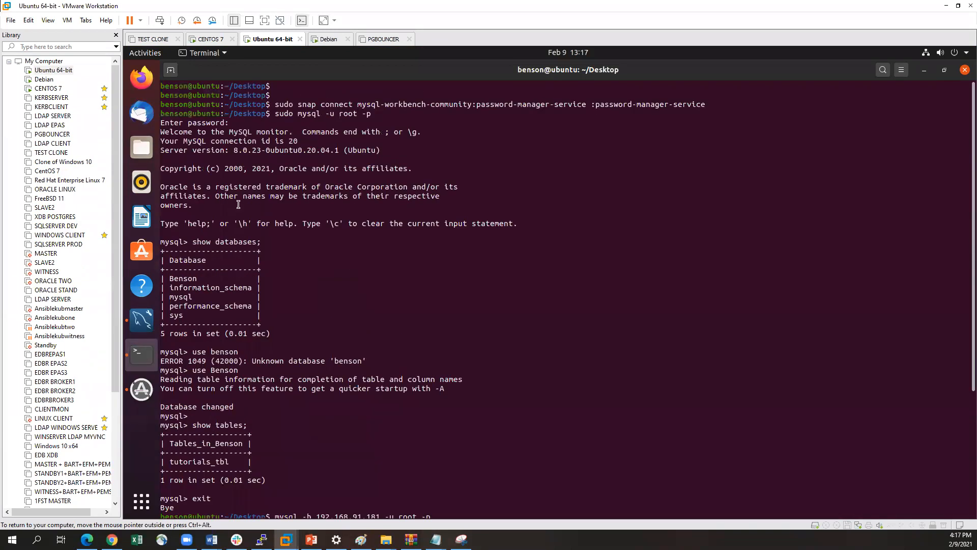
left_click(35, 80)
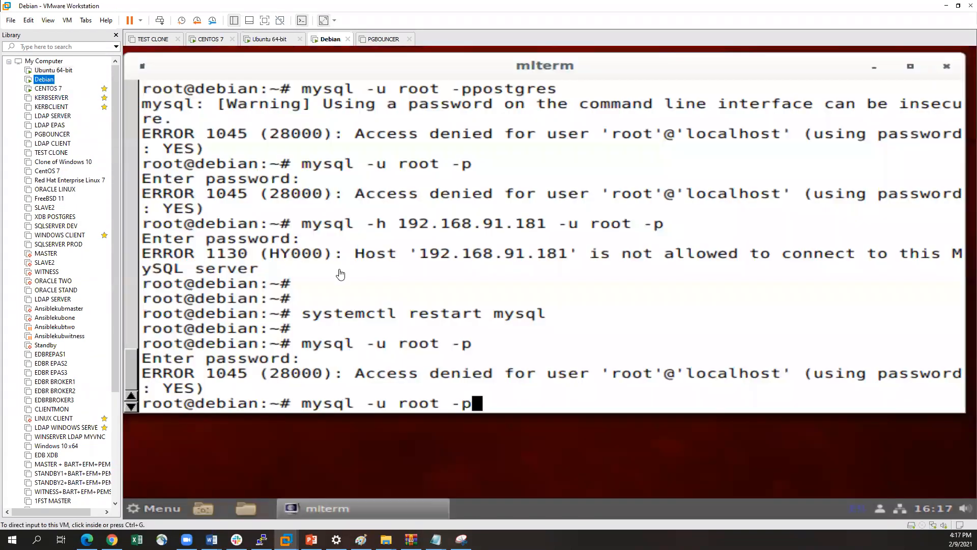
scroll(351, 264, "up", 10)
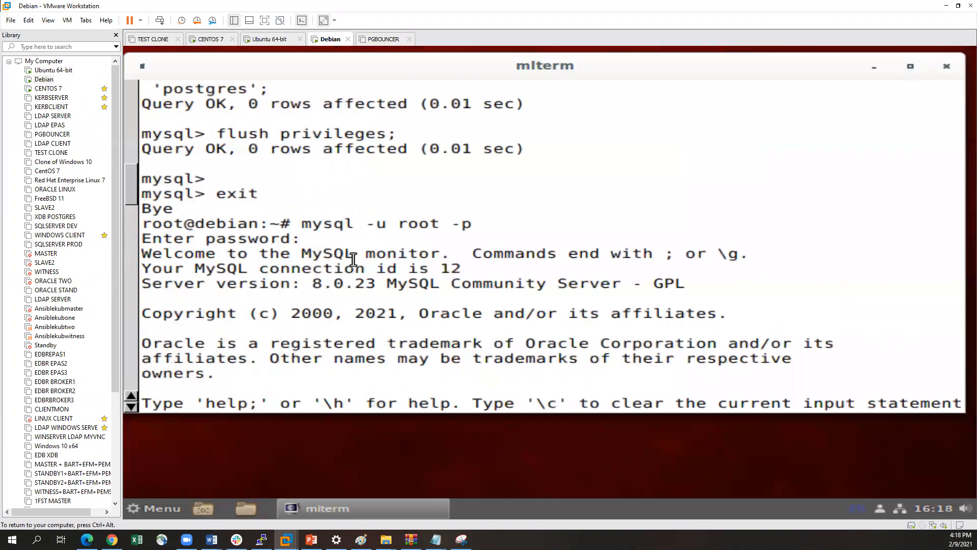
scroll(353, 260, "up", 10)
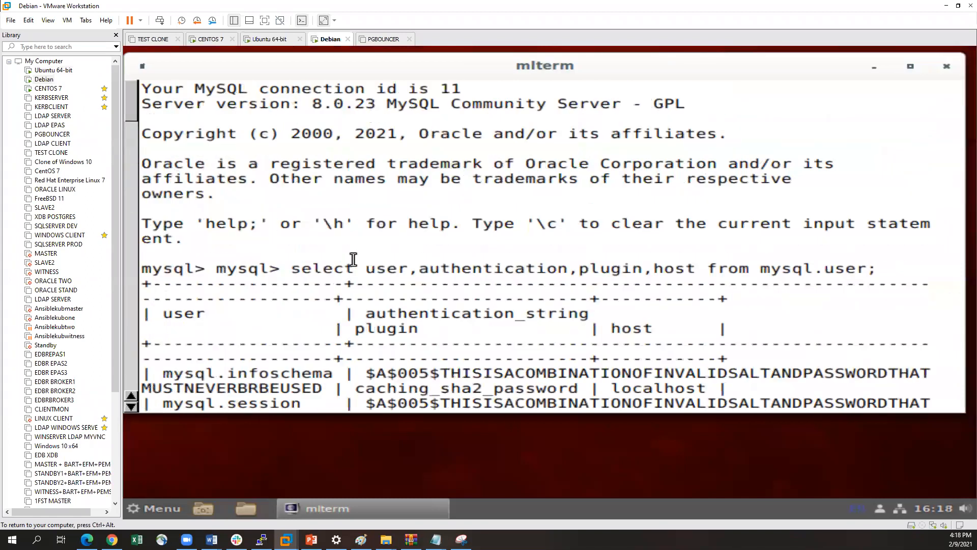
scroll(353, 260, "down", 20)
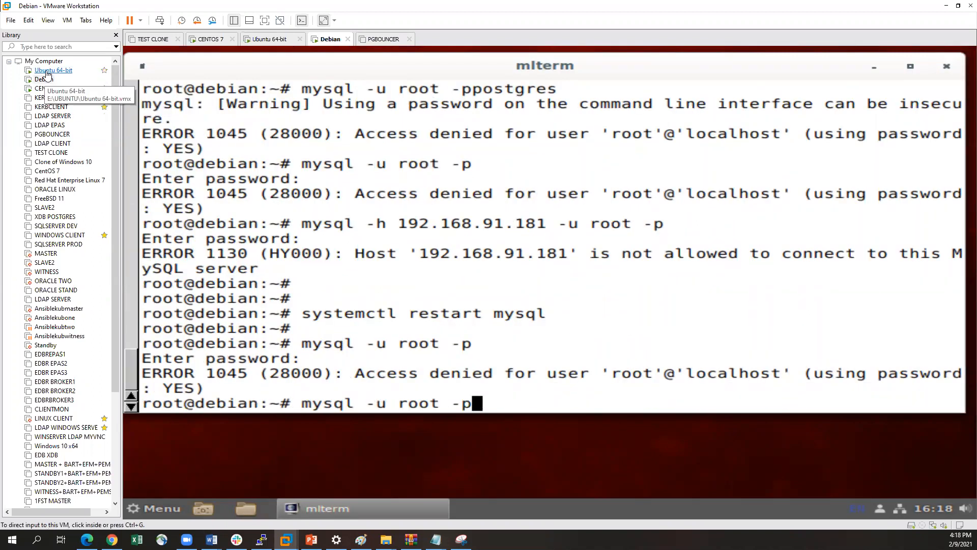
left_click(45, 70)
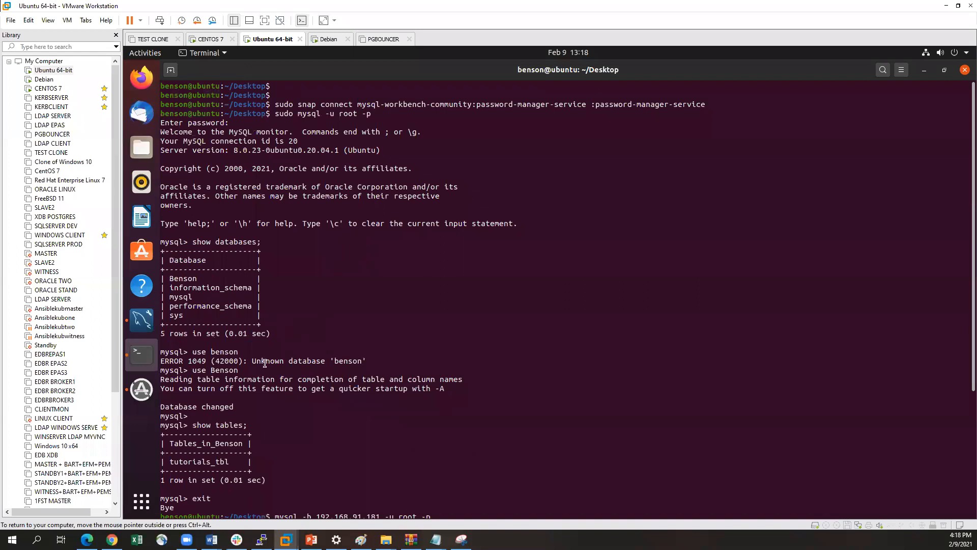
left_click(132, 325)
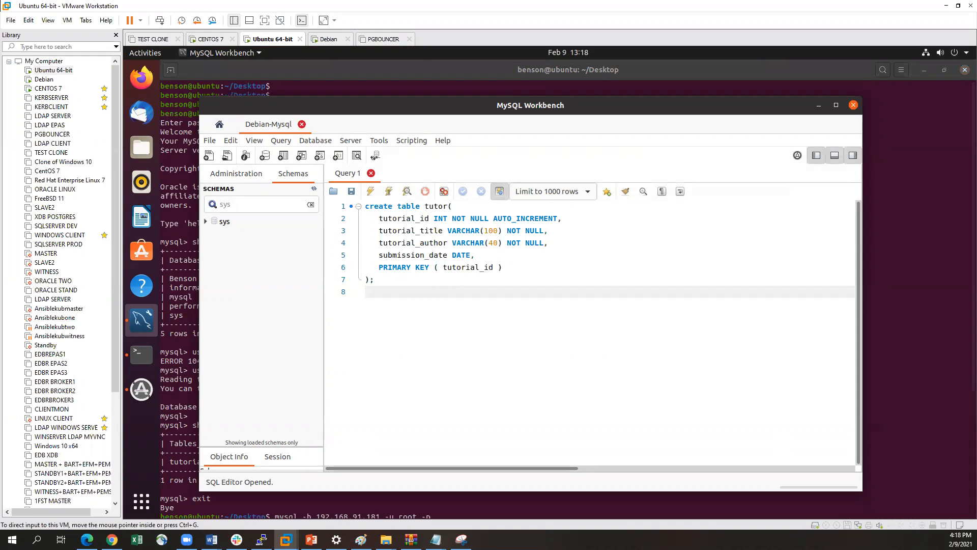
key("alt+Tab")
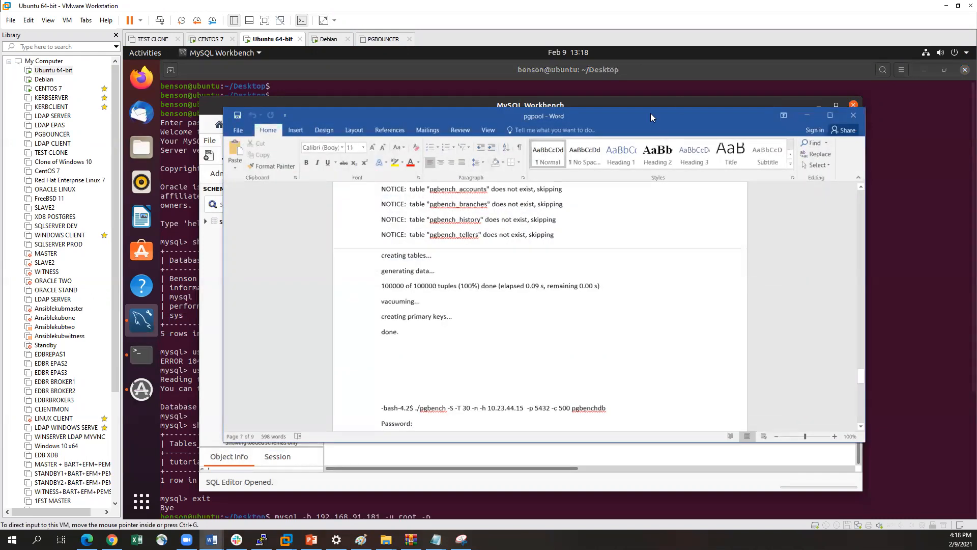
key("alt+Tab")
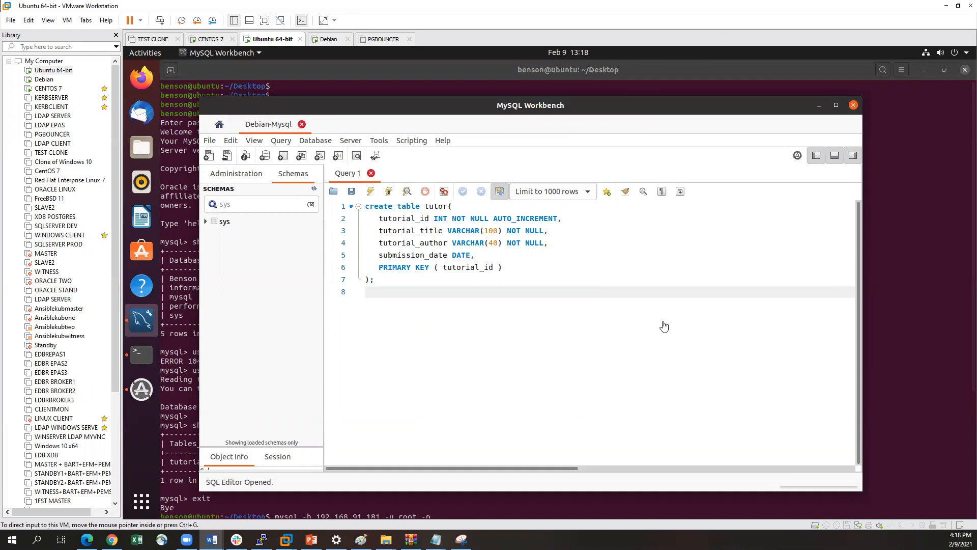
Below the create table script, begin a statement reading update mysql.user set Host='%'
left_click(394, 291)
type("update")
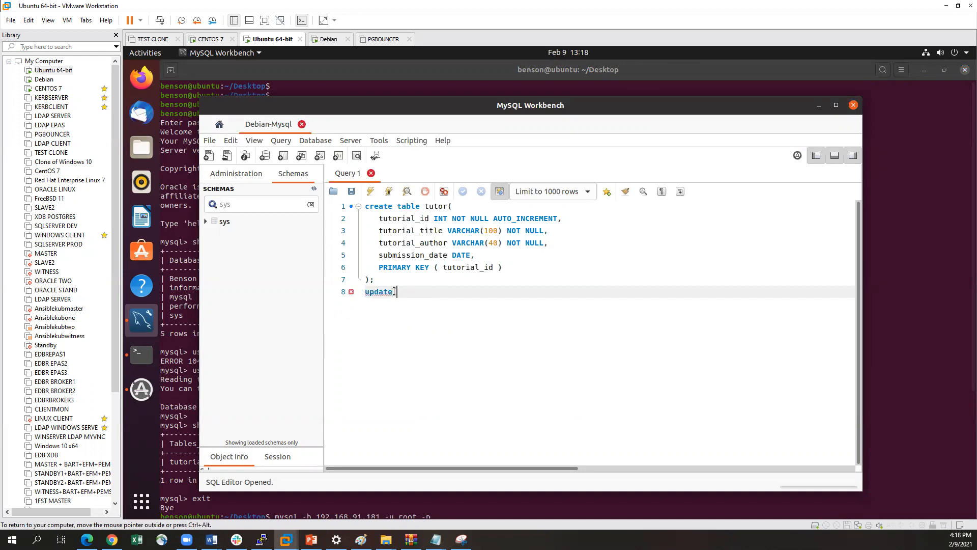
type(" mysql.user set Host%' whe")
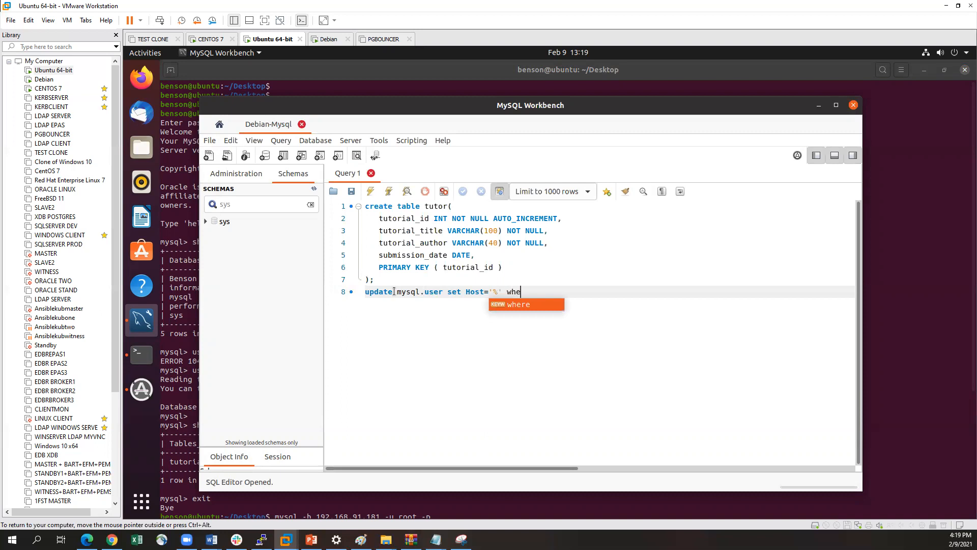
type("re user")
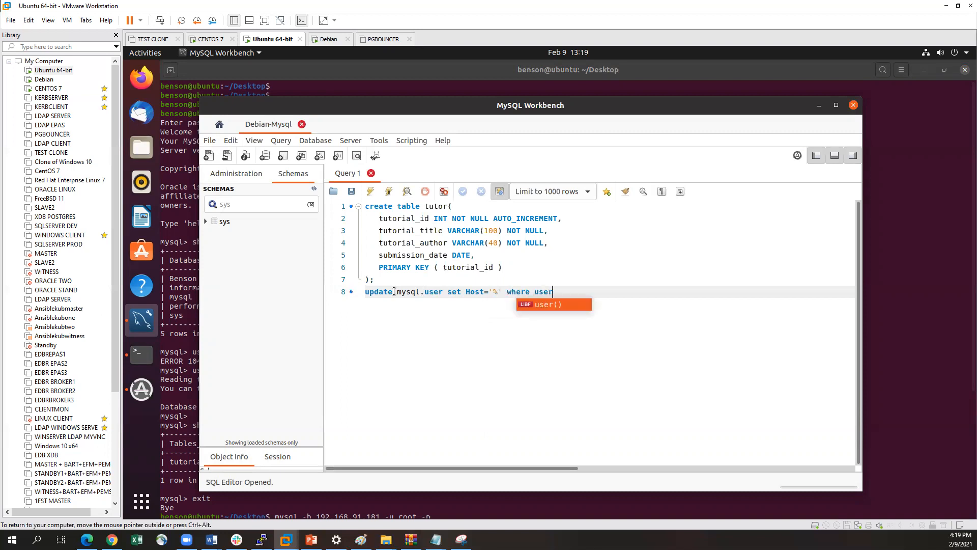
type("=")
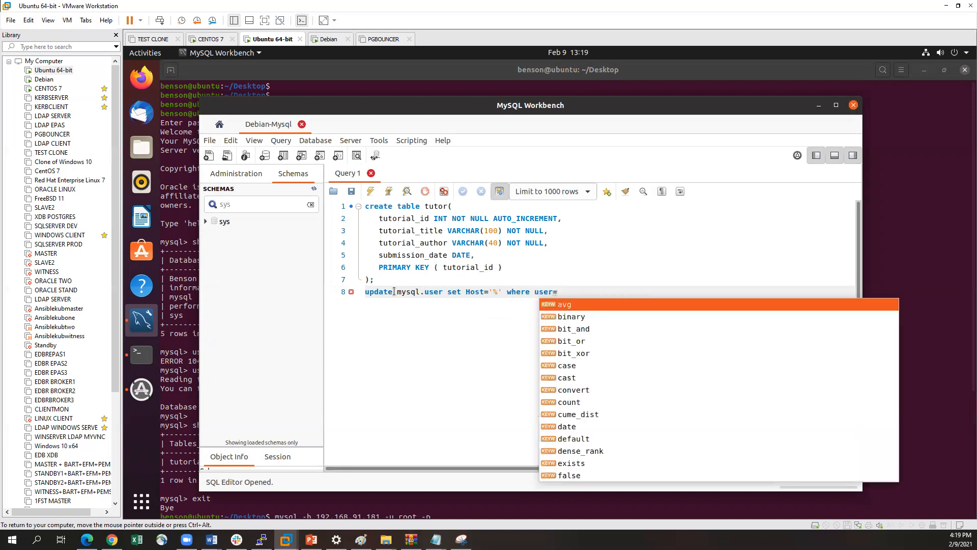
type("r")
type("oo")
Complete the update statement with the condition where user='root'; so it targets only the root account
key("BackSpace")
key("BackSpace")
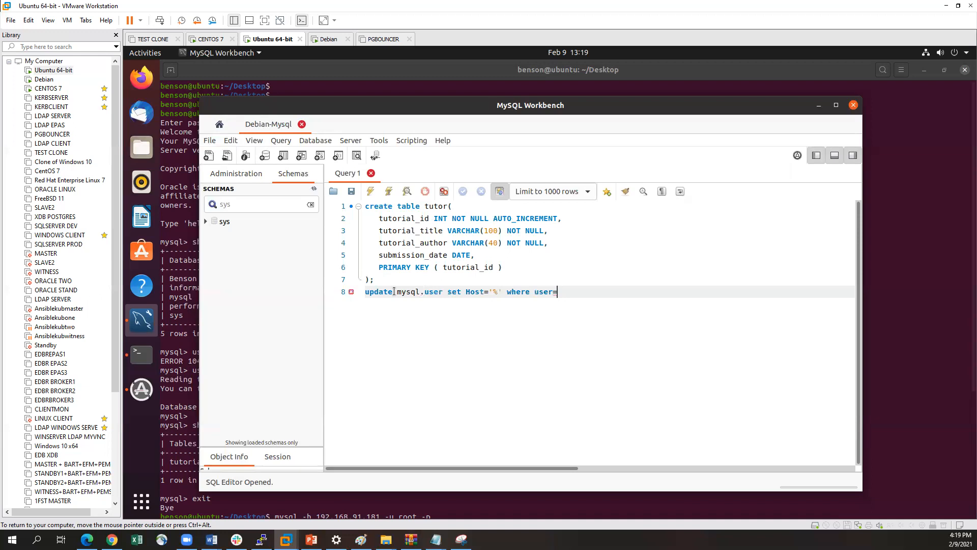
type("'root';")
Execute only the update mysql.user statement on line 8 of the query script
left_click_drag(591, 291, 341, 290)
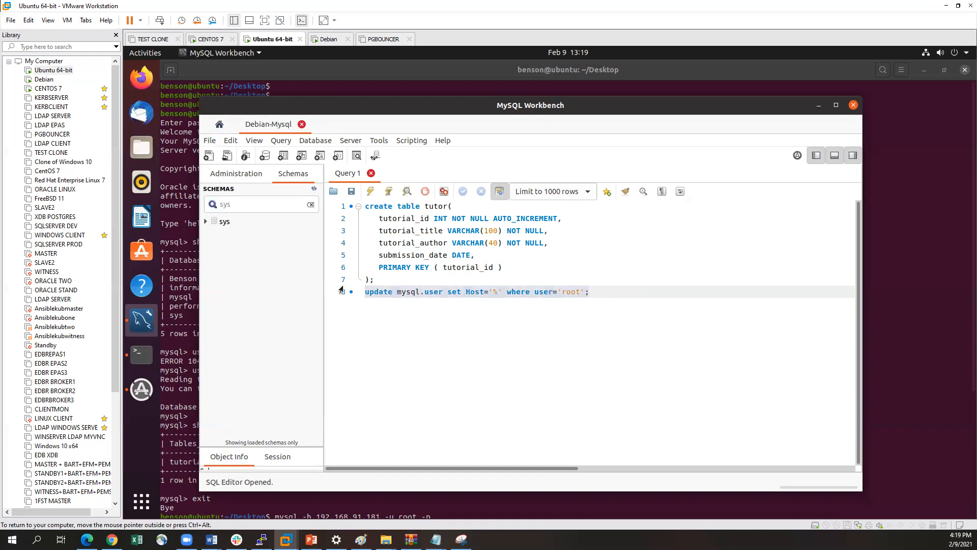
left_click(371, 192)
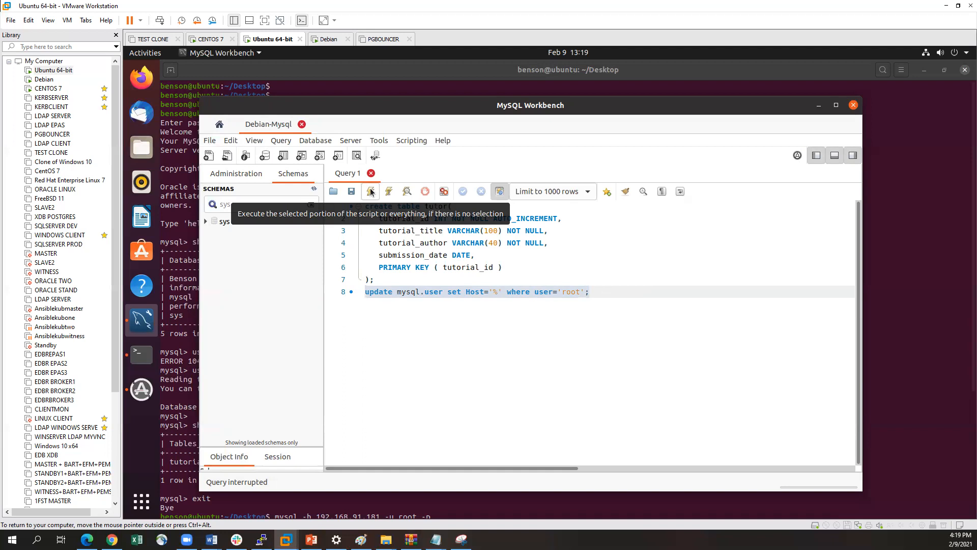
left_click_drag(603, 289, 363, 292)
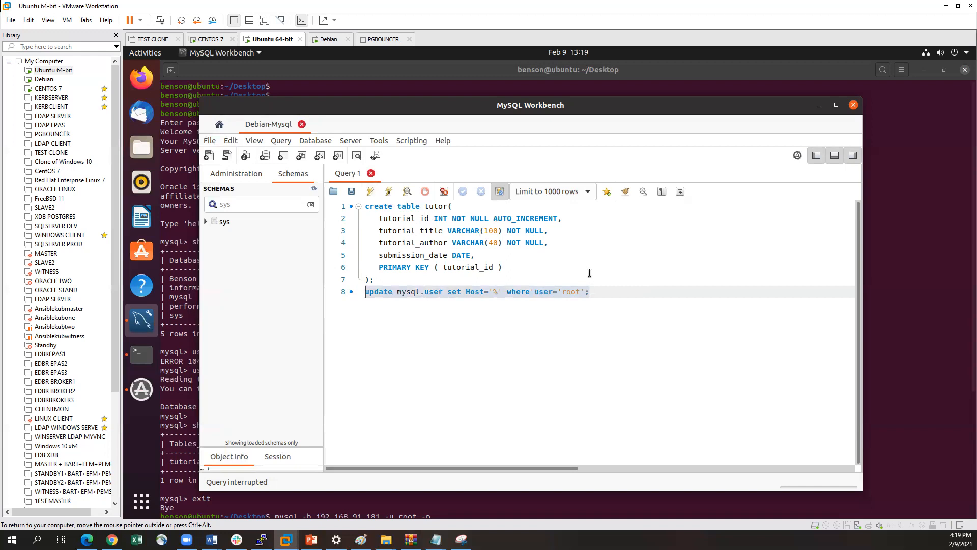
left_click(607, 291)
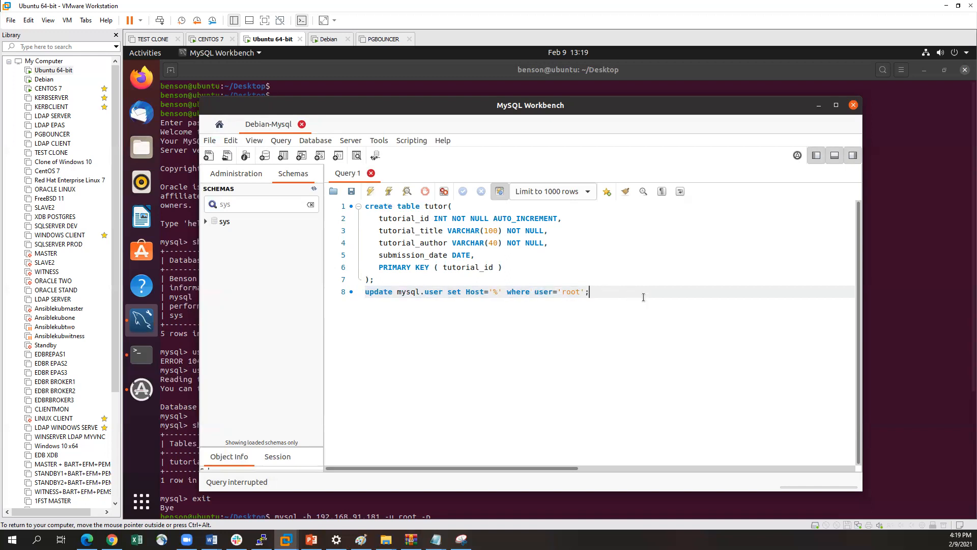
Add the statement flush privileges; on a new line below the update statement
key("Return")
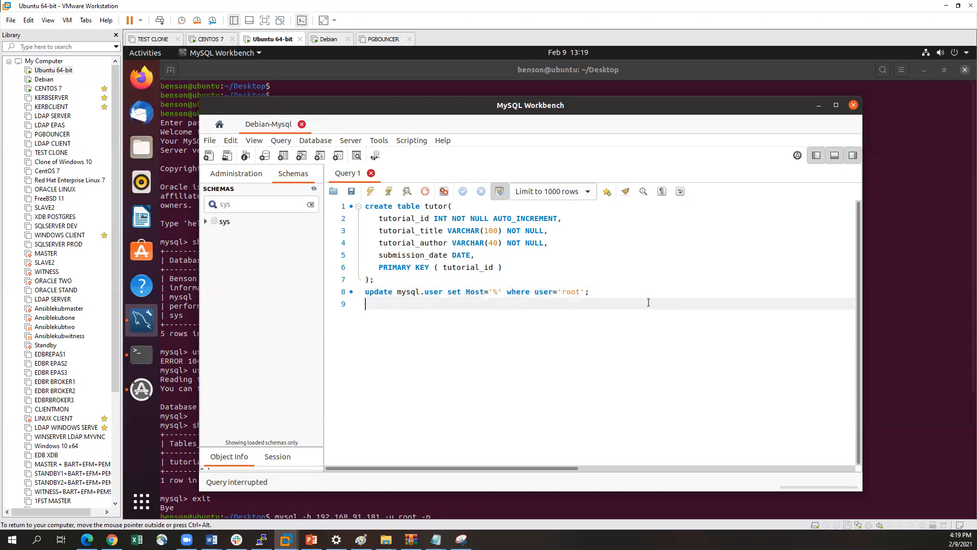
type("flush prive")
key("BackSpace")
type("i")
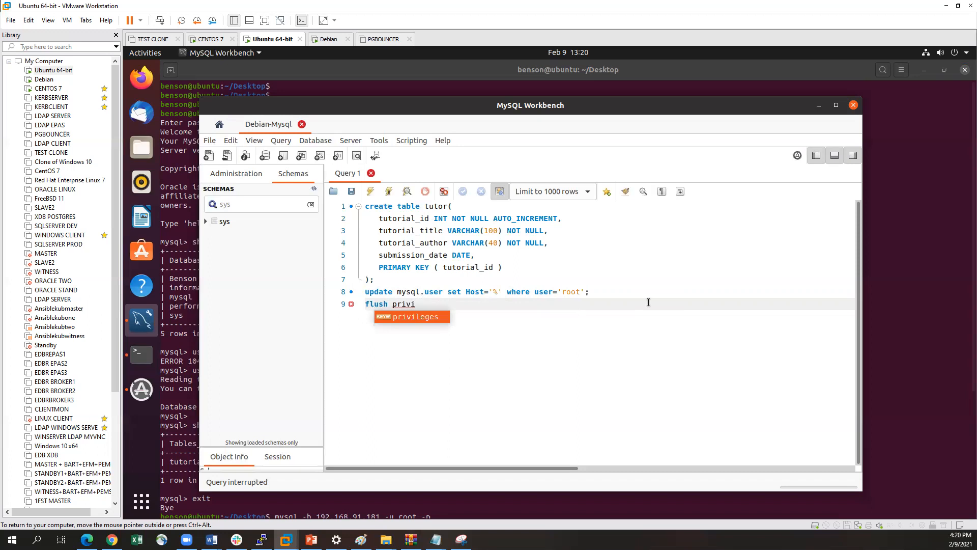
double_click(435, 321)
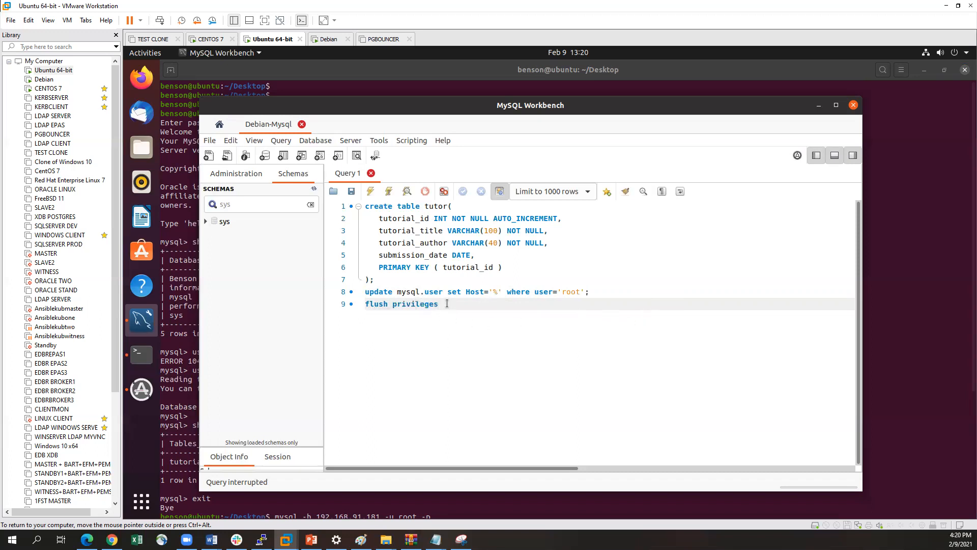
type(";")
Execute only the flush privileges statement against the Debian server
left_click_drag(456, 304, 365, 304)
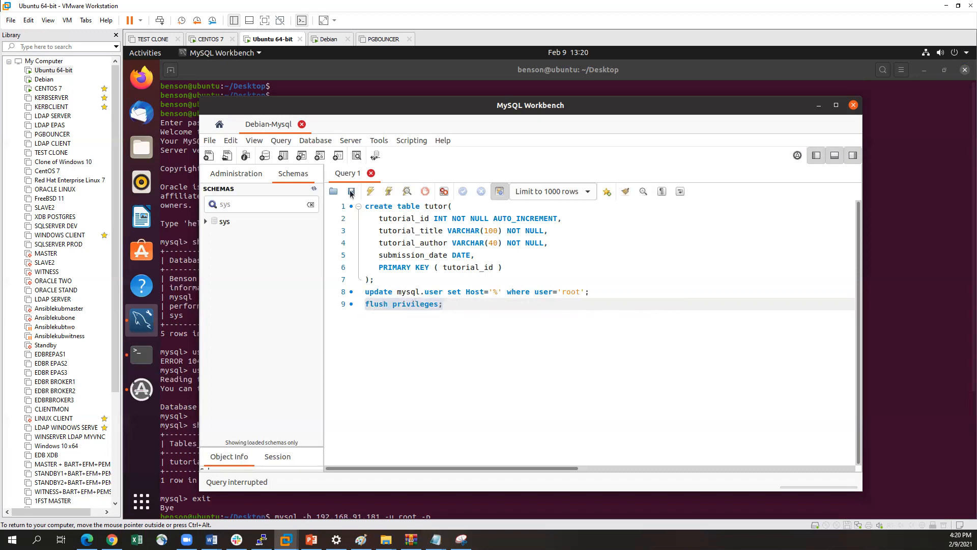
left_click(370, 190)
left_click(474, 307)
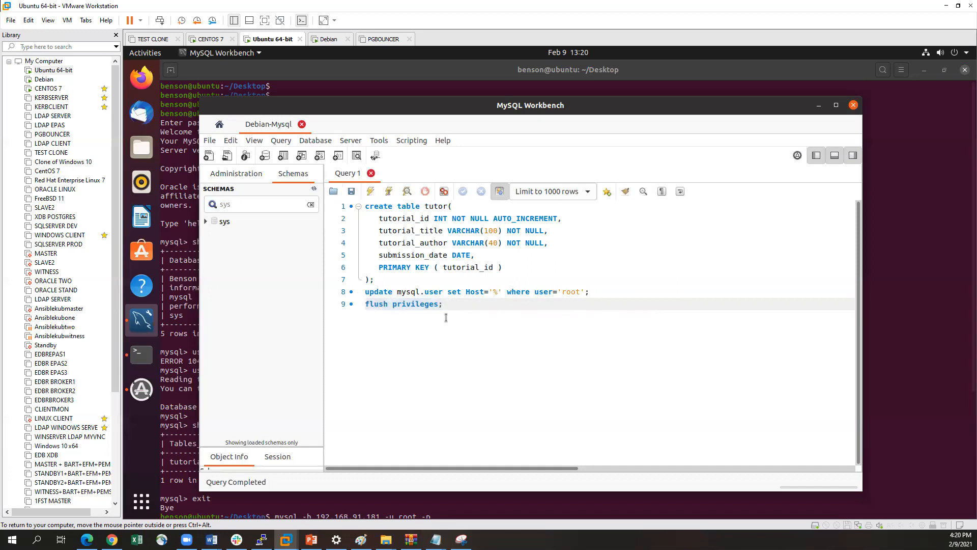
Switch to the Debian virtual machine and try mysql -u root -p again, entering the root password
left_click(44, 80)
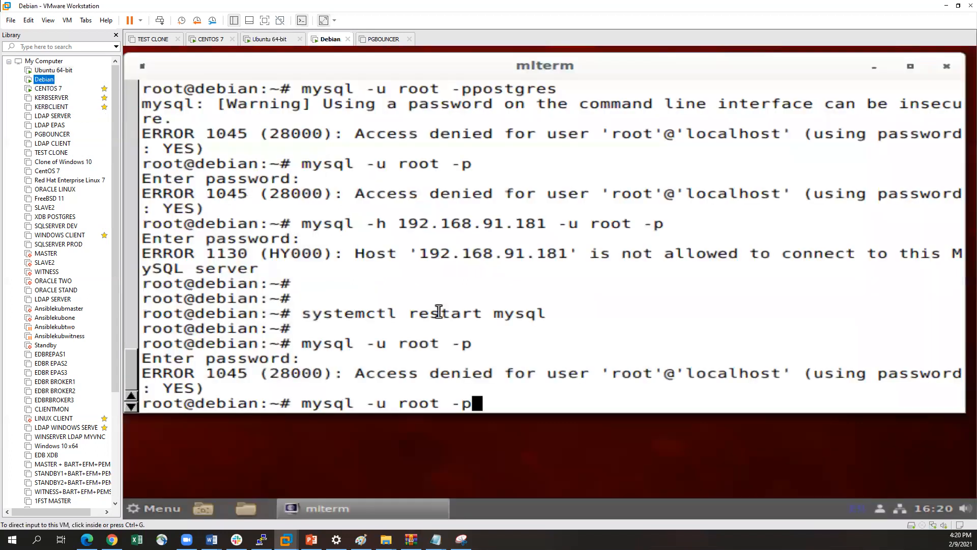
key("Return")
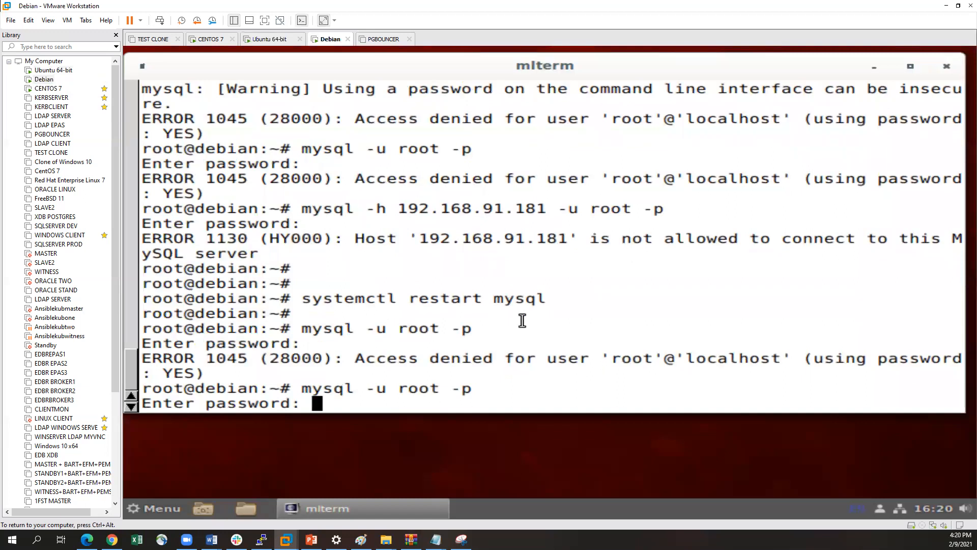
key("Return")
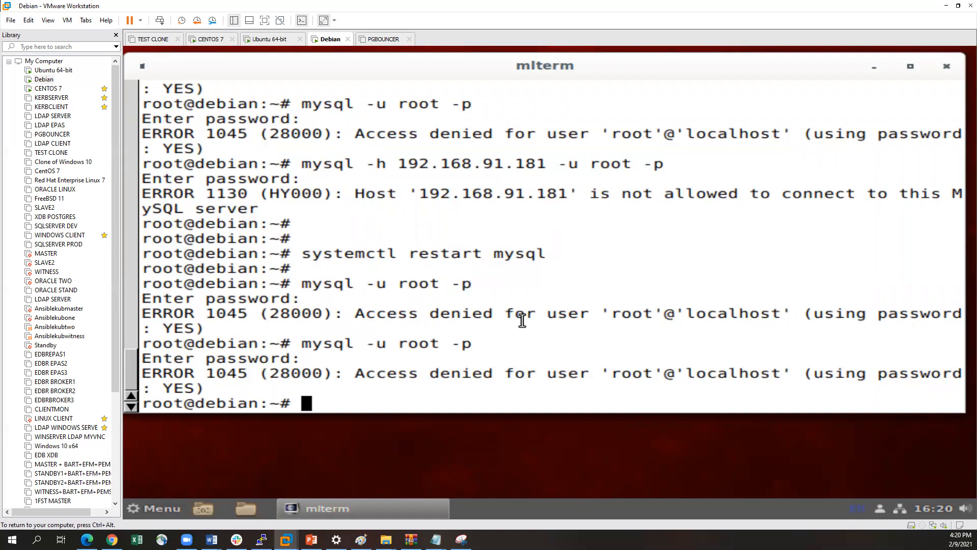
left_click(48, 71)
left_click(46, 79)
left_click(46, 71)
left_click(47, 80)
Return to the Ubuntu virtual machine, reposition the Workbench window and show its home page with the MySQL connections
left_click(52, 72)
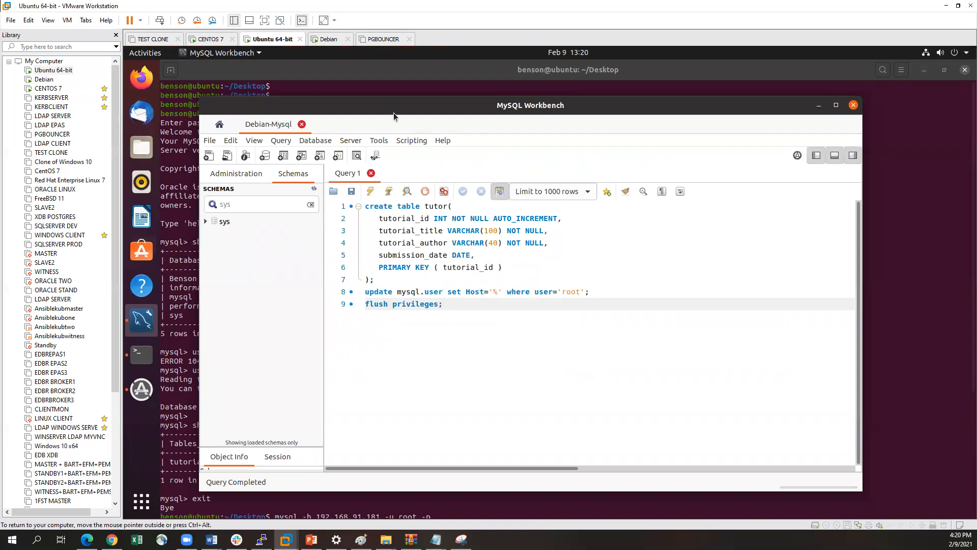
left_click_drag(394, 113, 444, 119)
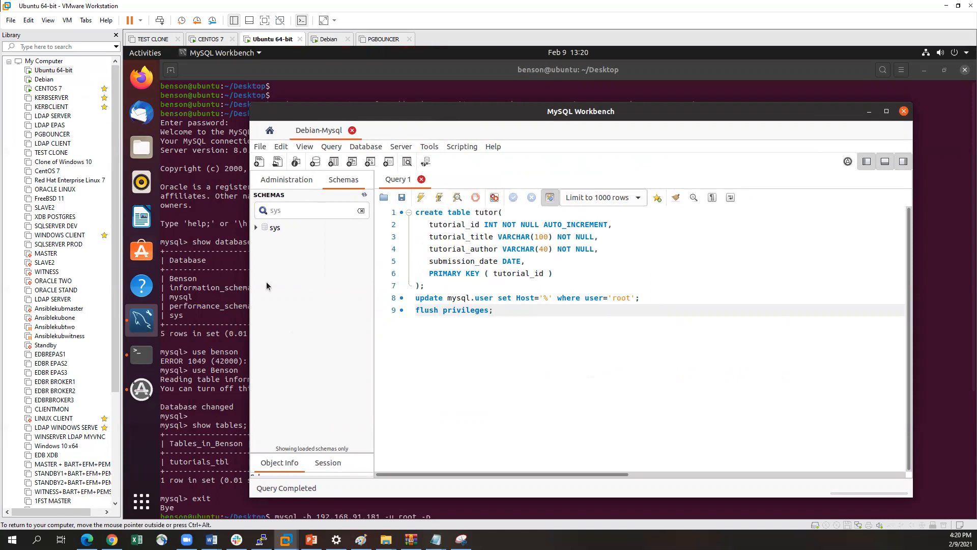
mouse_move(474, 113)
left_mouse_down()
mouse_move(434, 116)
mouse_move(464, 103)
left_mouse_up()
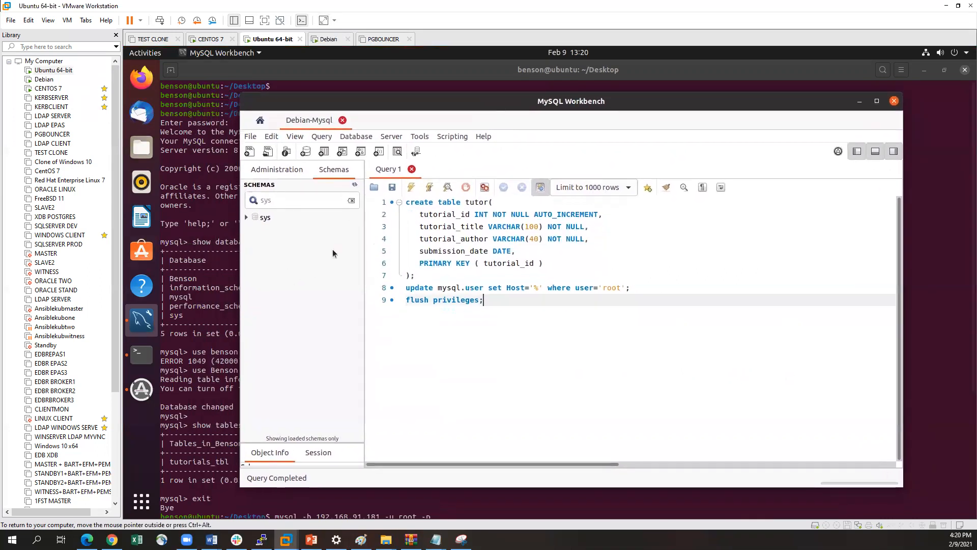
left_click(45, 80)
left_click(70, 73)
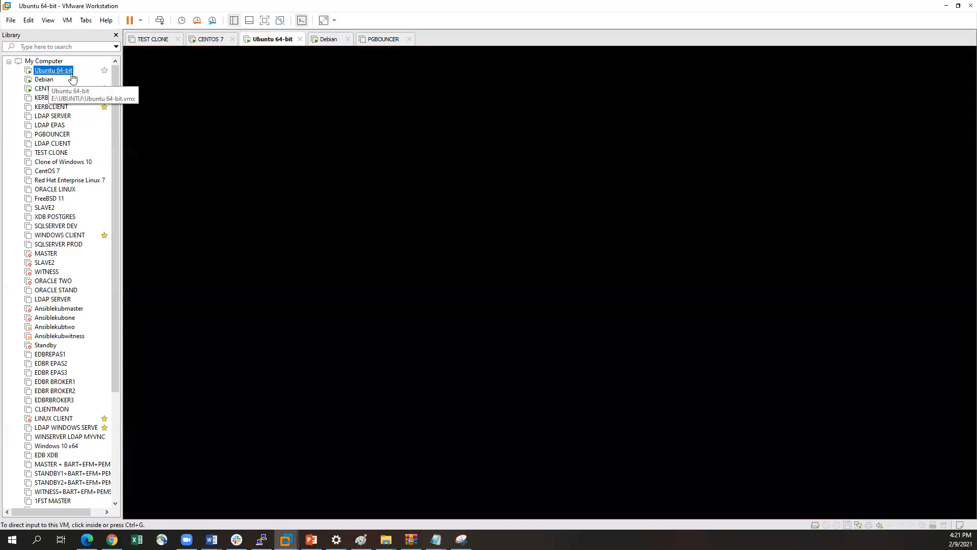
left_click(45, 80)
left_click(53, 70)
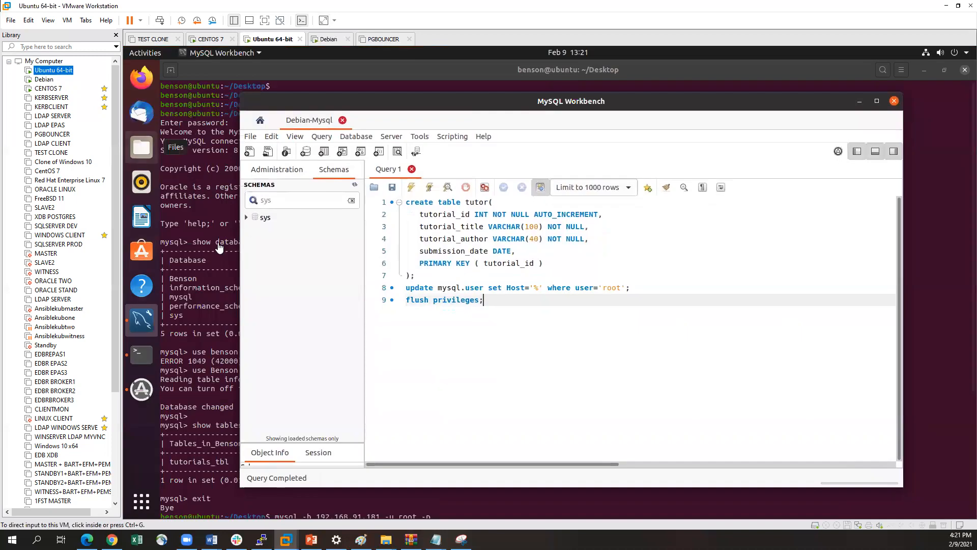
left_click(142, 316)
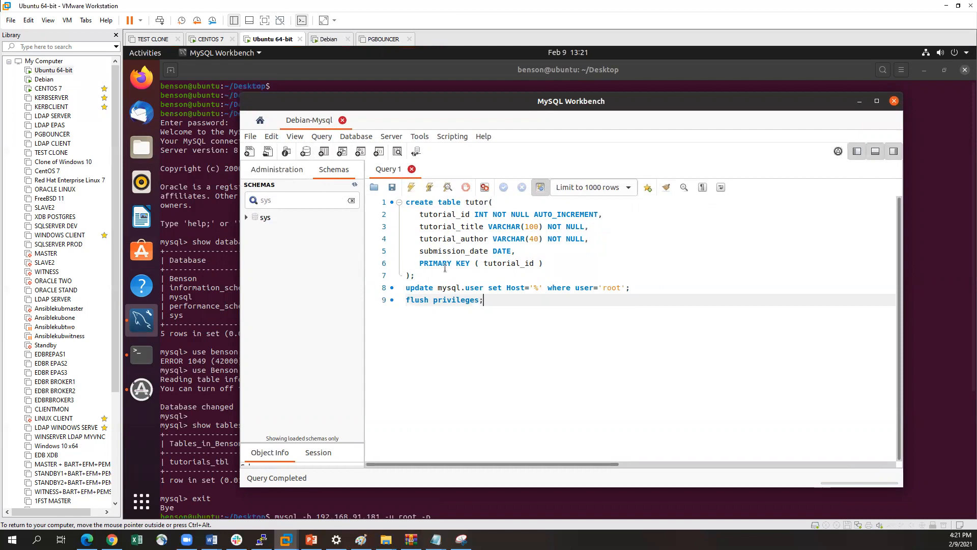
left_click(260, 120)
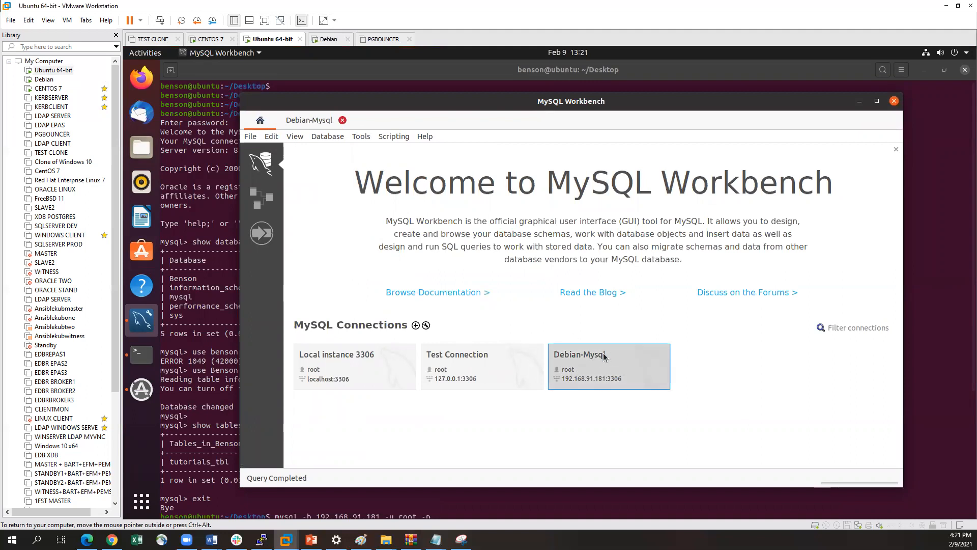
Switch to the CENTOS 7 virtual machine, unlock its screen with the account password and move the terminal window up slightly
left_click(45, 90)
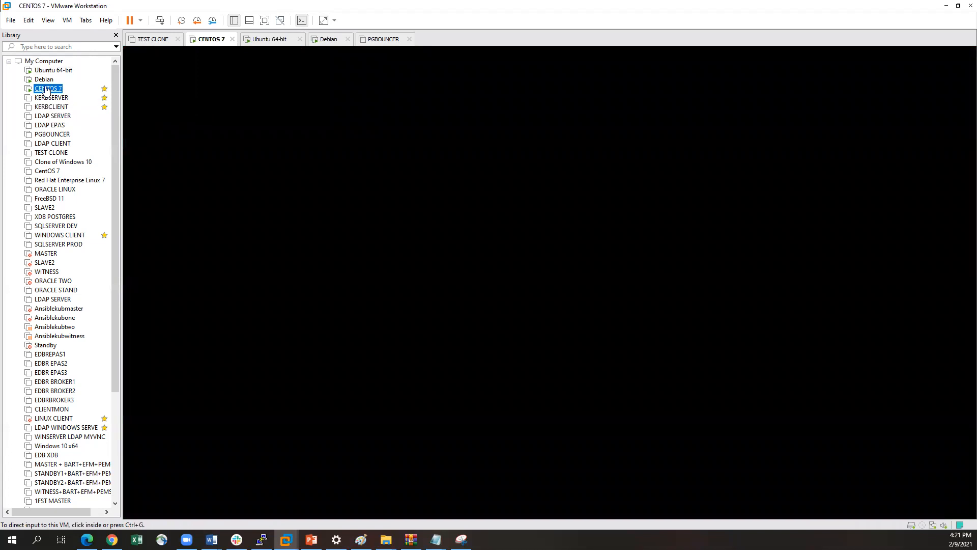
left_click(484, 191)
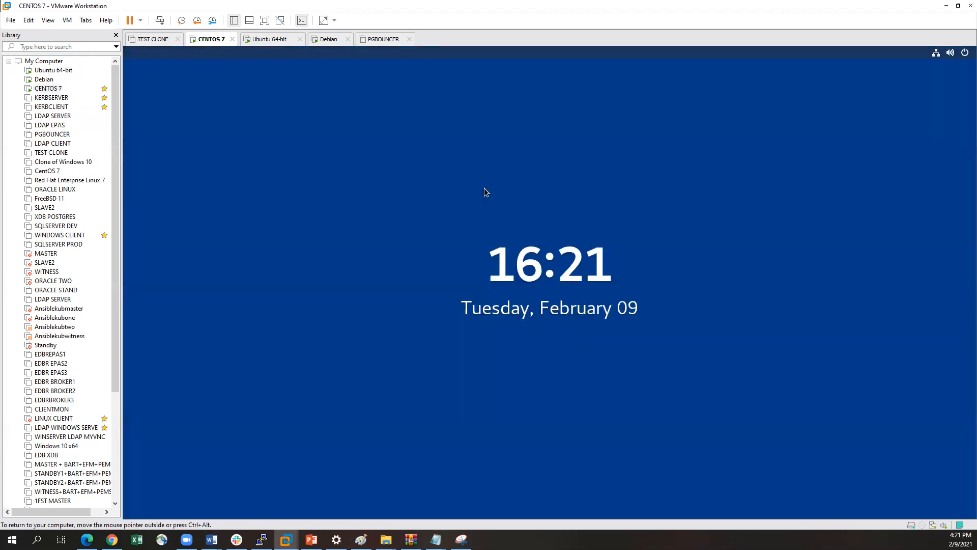
left_click(486, 191)
type("********")
key("Return")
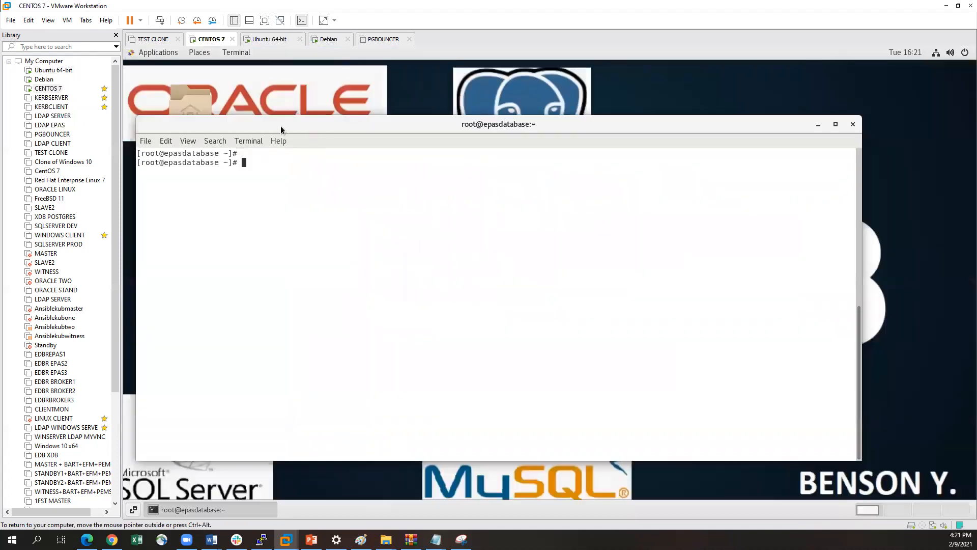
left_click_drag(280, 126, 281, 117)
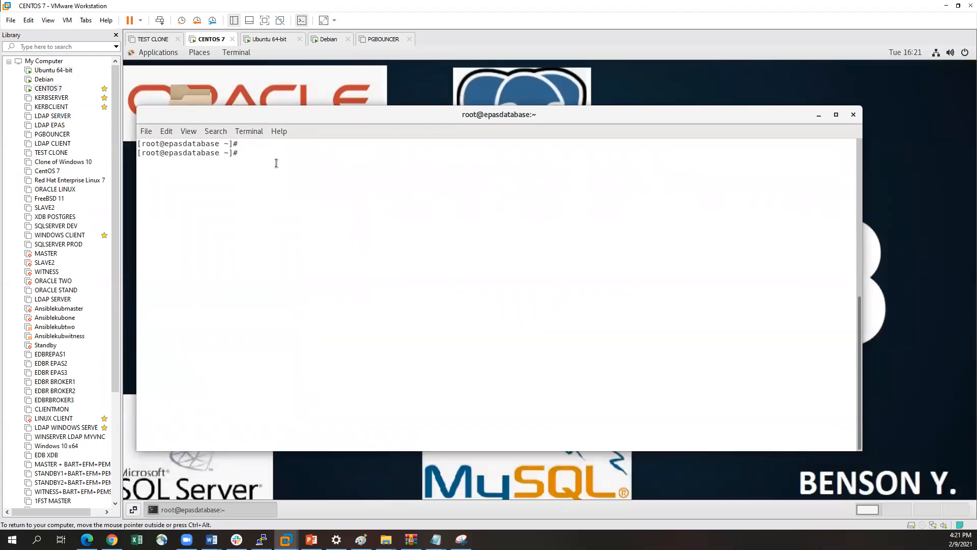
Check the operating system name and version with cat /etc/os-release in the CentOS terminal
type("cat /etc/os-release")
key("Return")
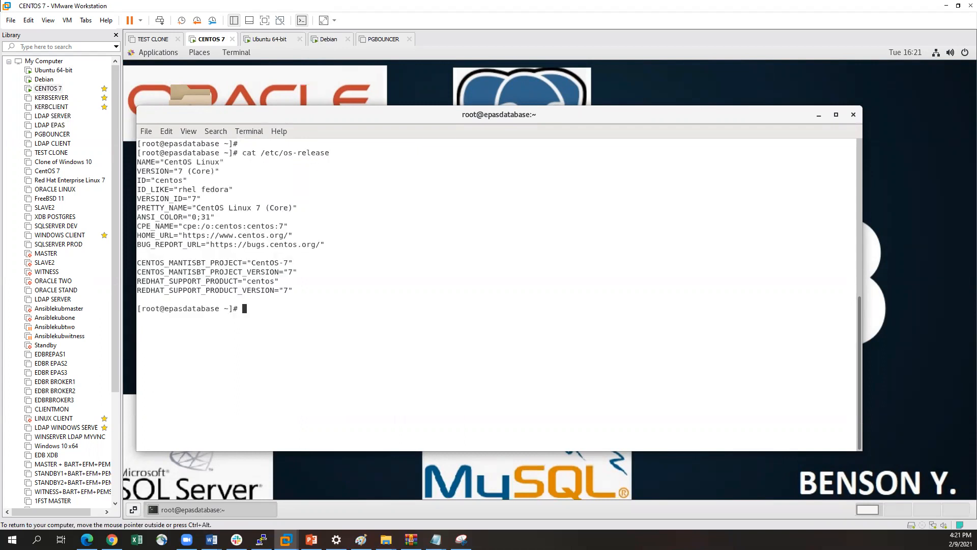
left_click_drag(169, 164, 202, 170)
Clear the CentOS terminal output and release the input from the virtual machine
type("clear")
key("Return")
key("ctrl+alt")
key("alt+Tab")
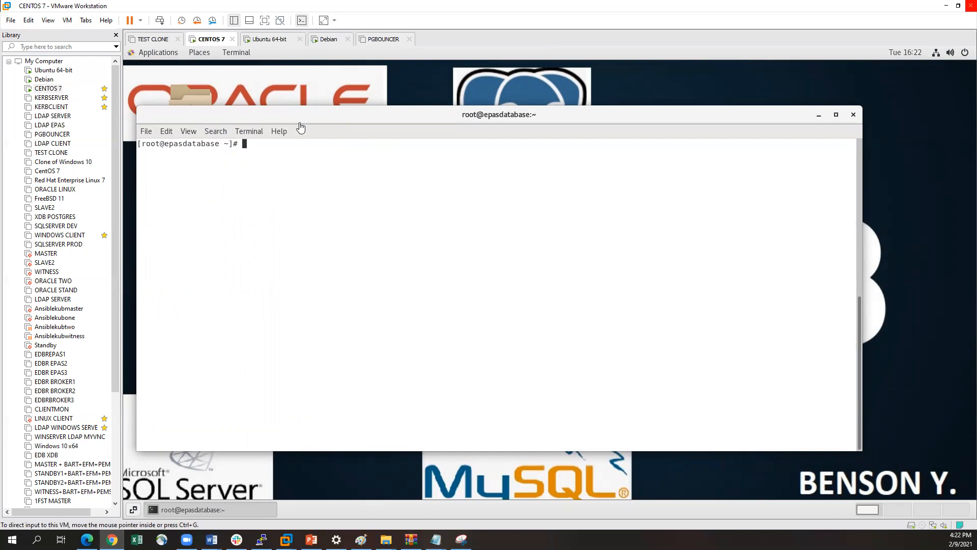
Launch Firefox in the CENTOS 7 virtual machine and bring its window to the front
left_click(161, 53)
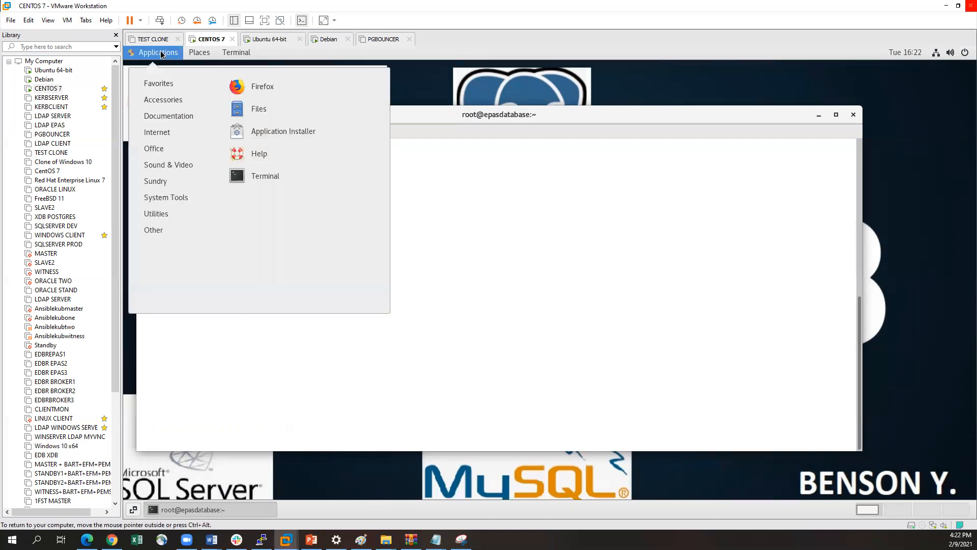
left_click(266, 91)
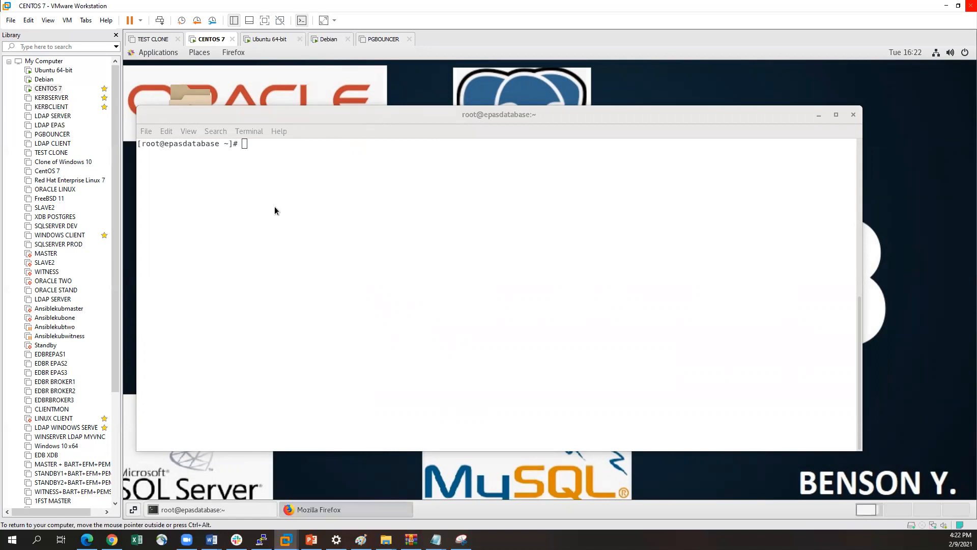
left_click(318, 510)
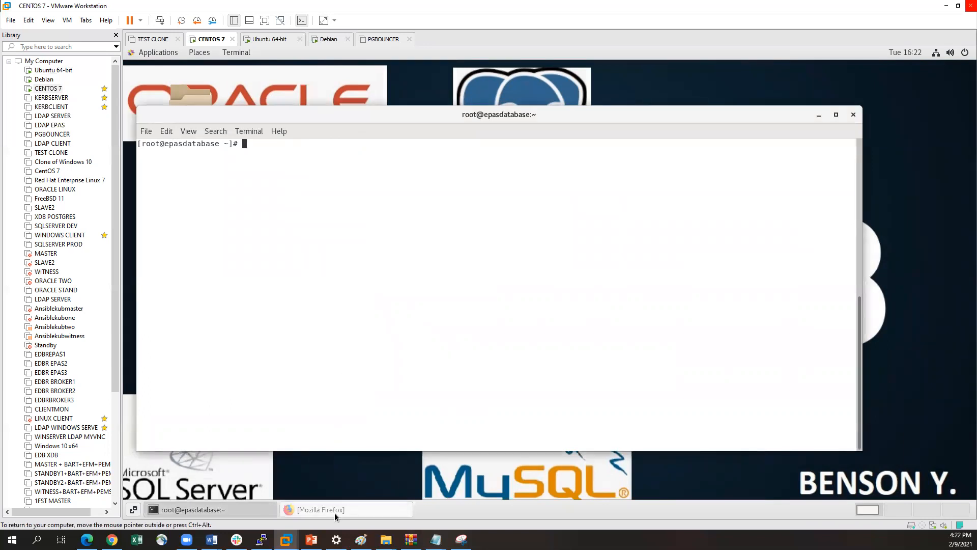
left_click(334, 509)
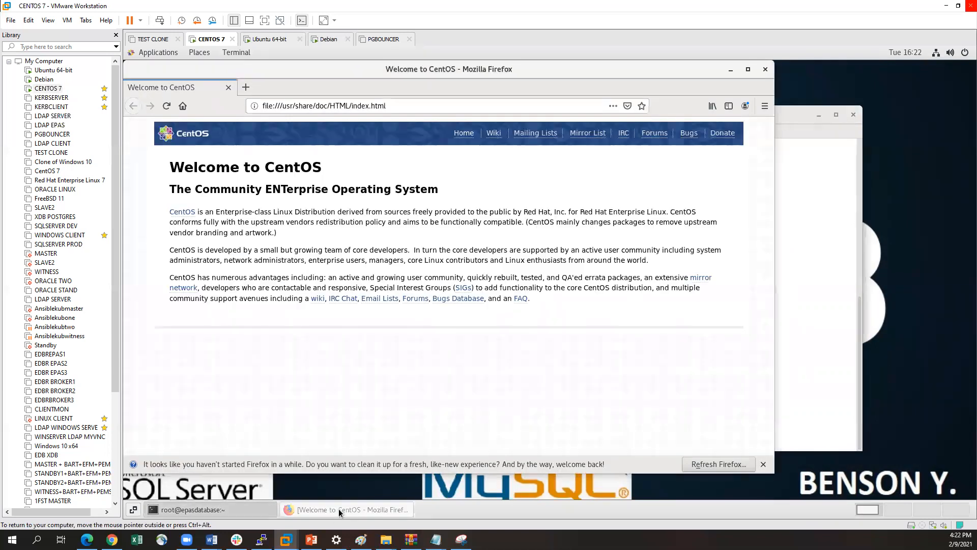
left_click(338, 508)
left_click(340, 509)
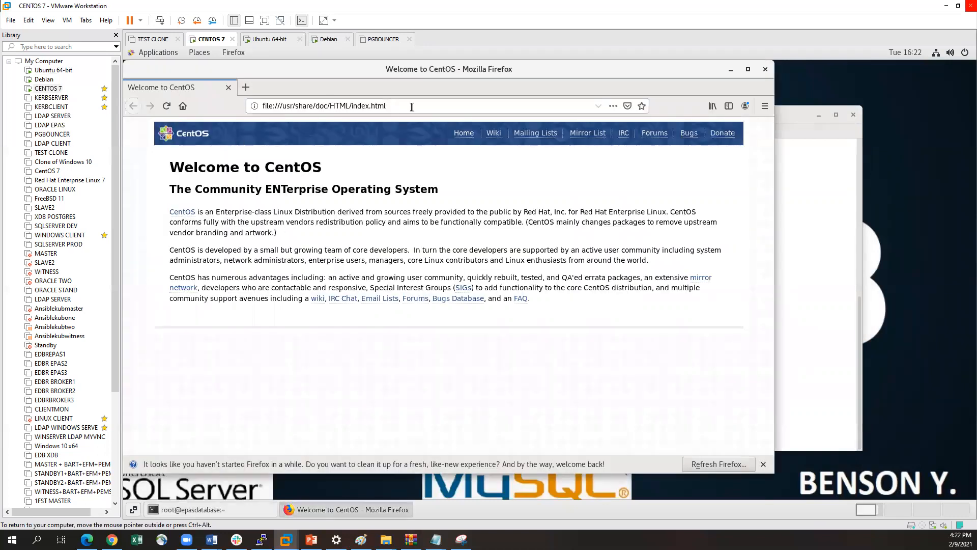
left_click_drag(412, 109, 263, 107)
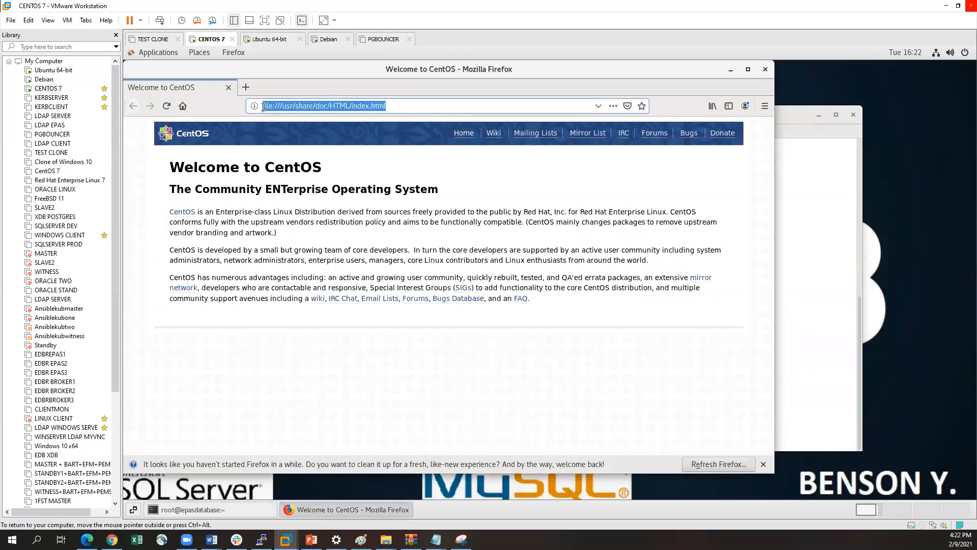
key("BackSpace")
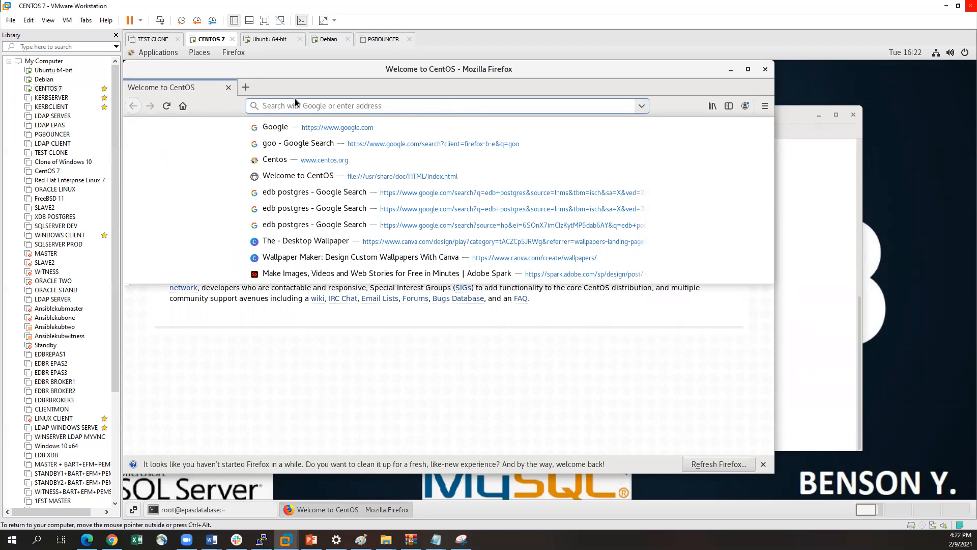
type("https://dev.mysql.com/downloads/repo/yum/")
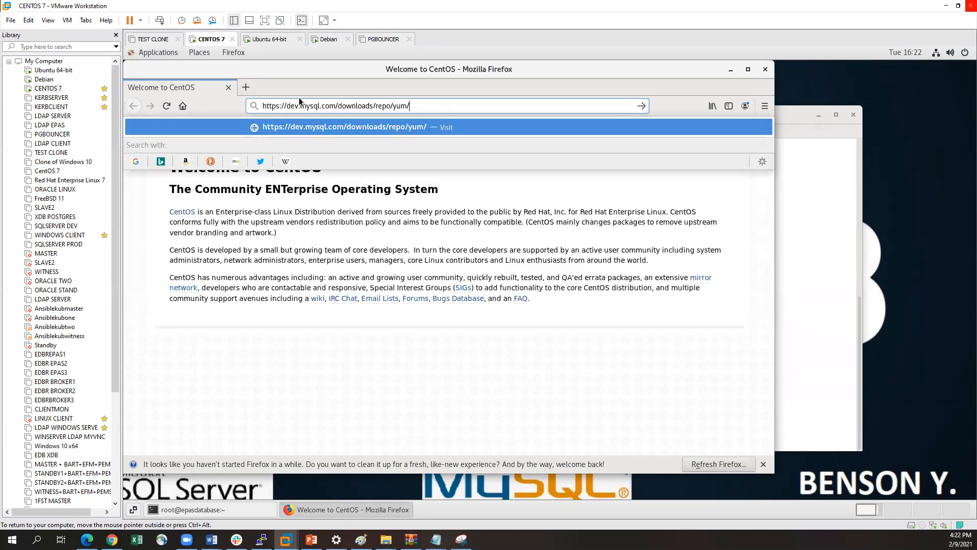
key("Return")
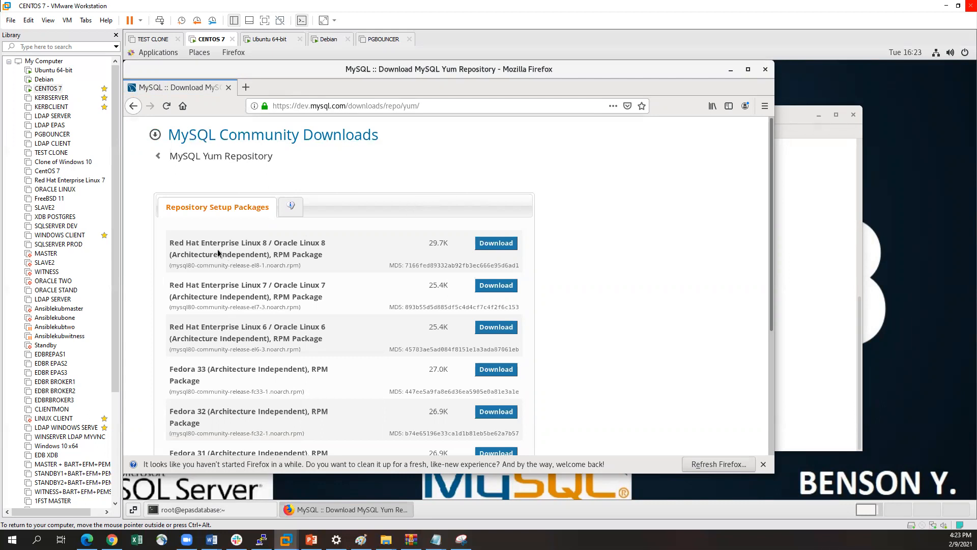
Download and save the Red Hat Enterprise Linux 7 / Oracle Linux 7 RPM package without signing in, and check it in the downloads list
left_click_drag(169, 288, 233, 288)
left_click(492, 286)
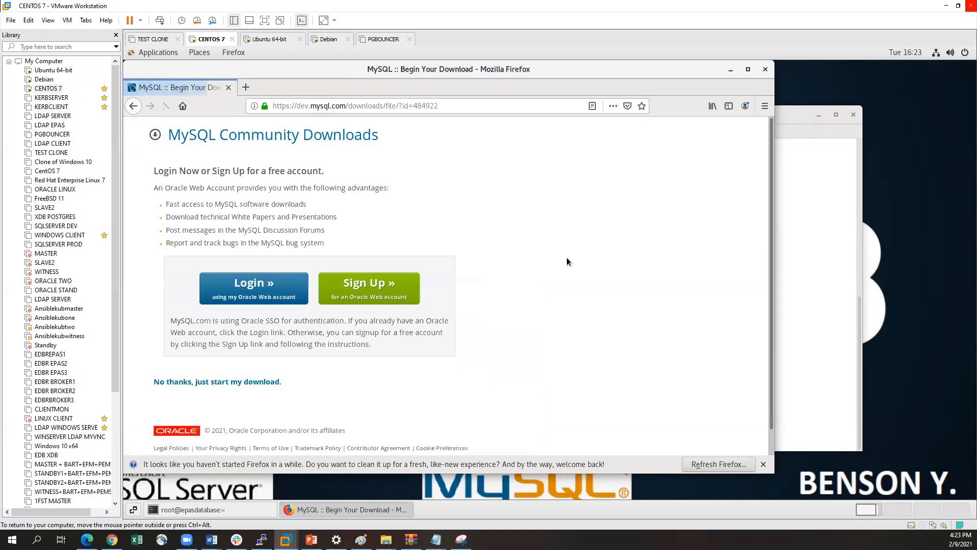
scroll(395, 331, "down", 1)
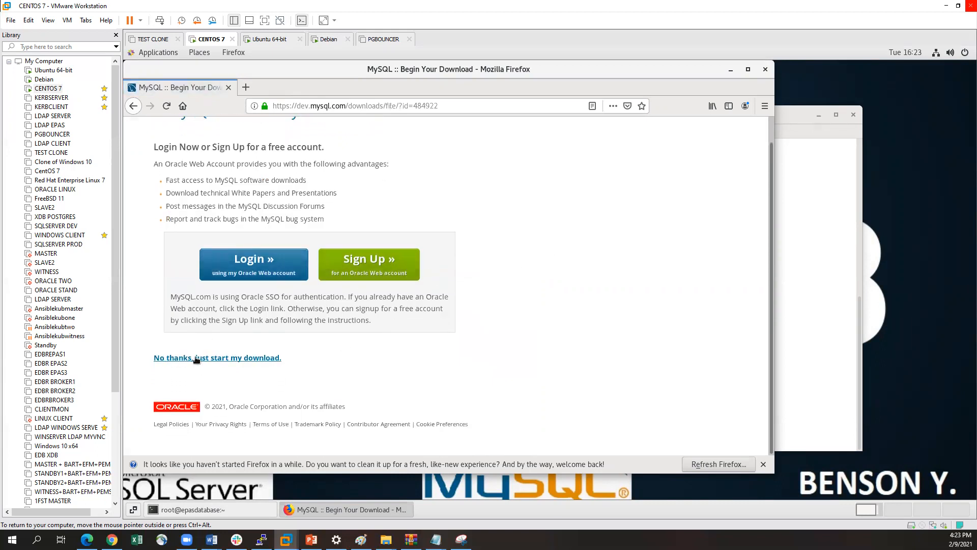
left_click(222, 359)
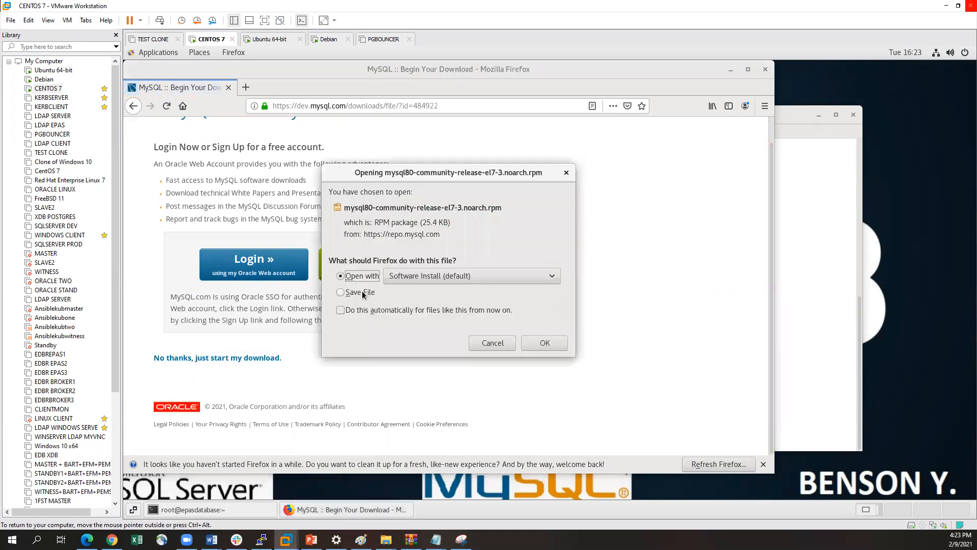
left_click(362, 294)
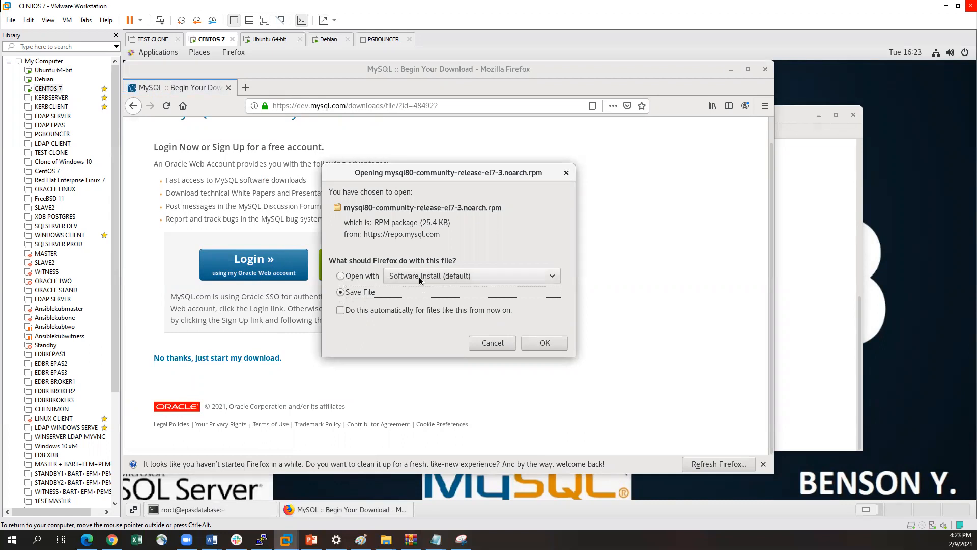
left_click(545, 342)
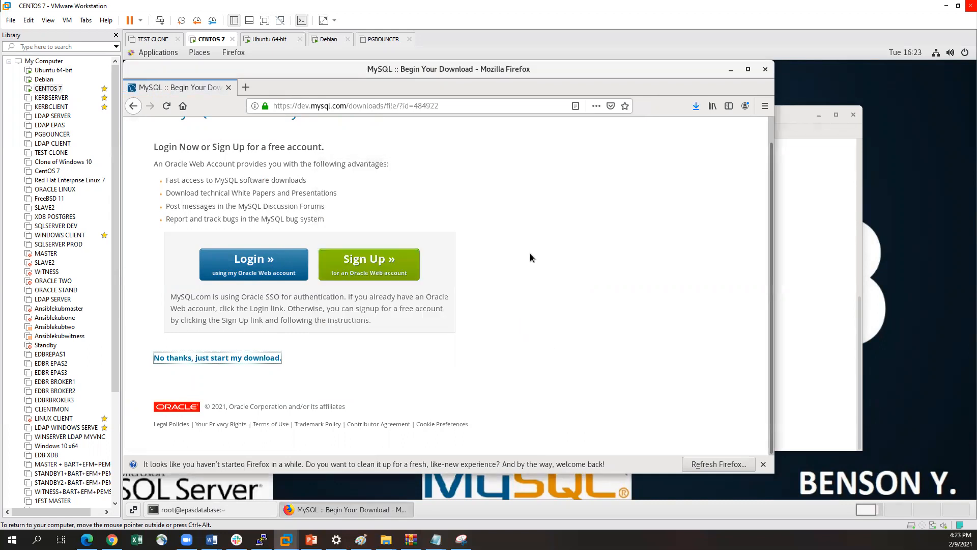
left_click(696, 106)
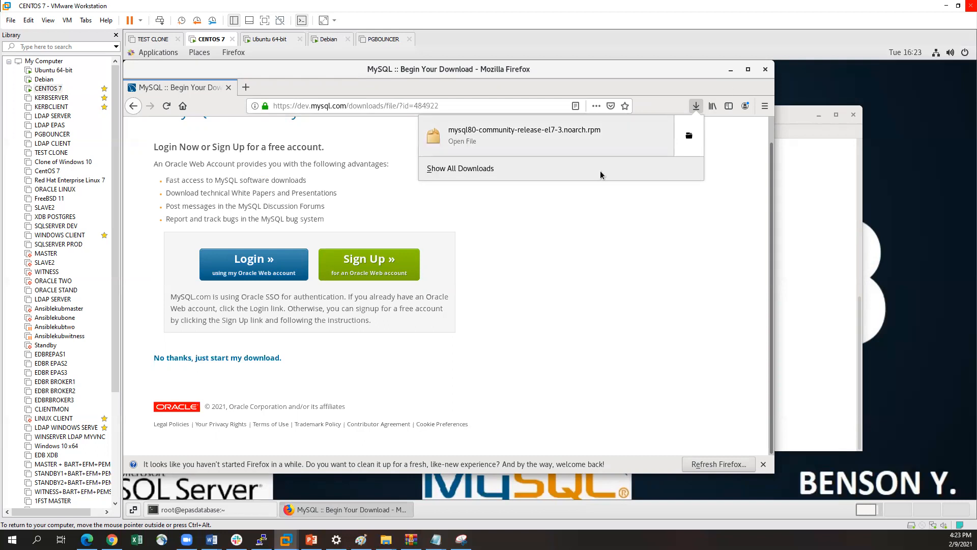
left_click(598, 187)
scroll(701, 205, "up", 1)
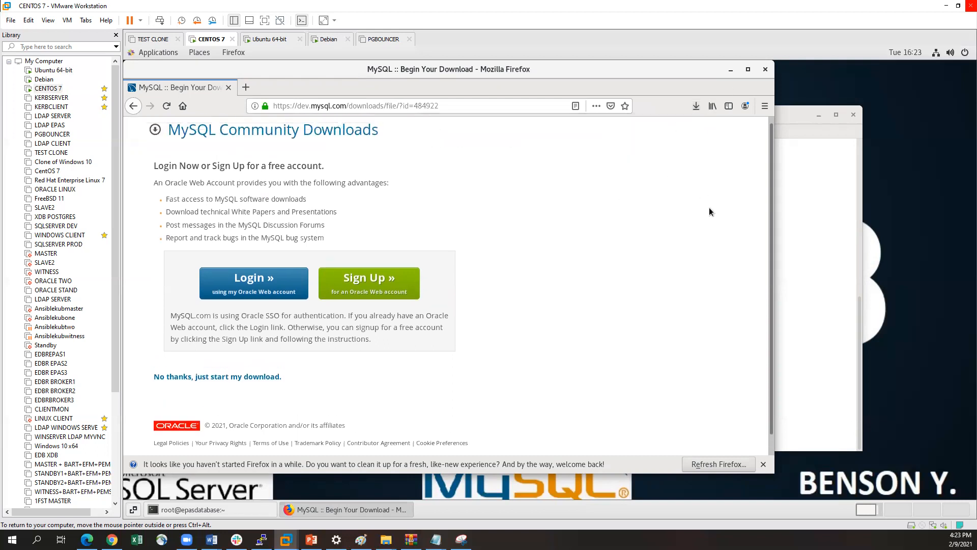
Go back to the MySQL Yum Repository page and bring the terminal window to the front
left_click(133, 107)
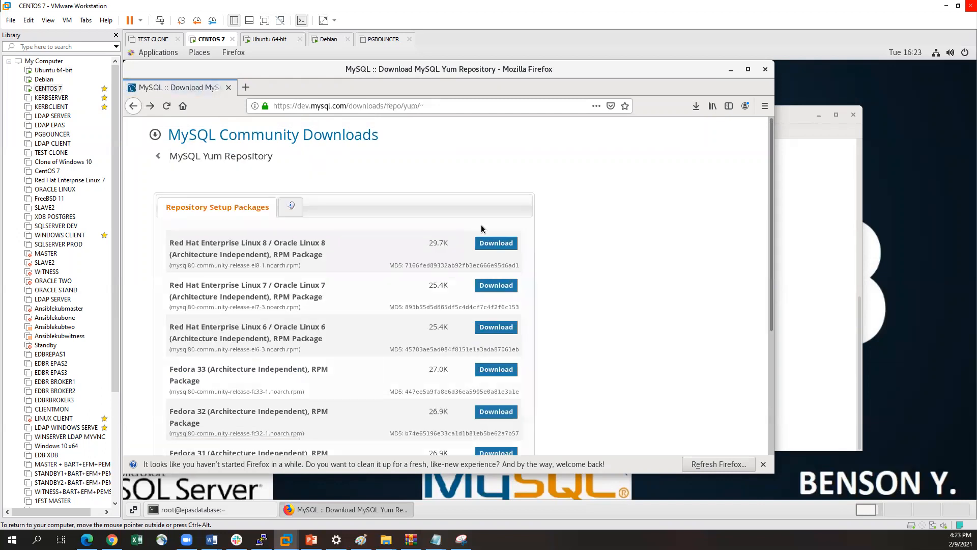
left_click(788, 193)
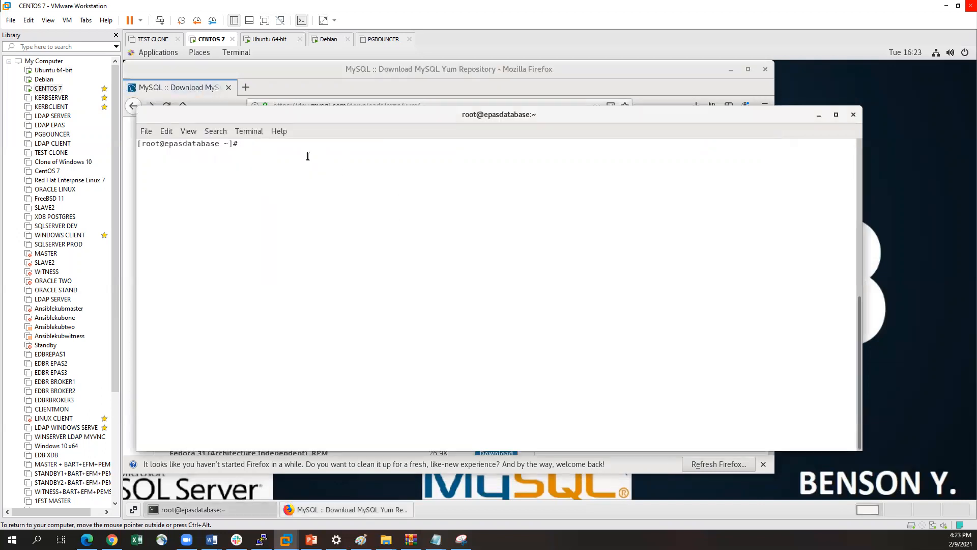
type("cd /home")
key("BackSpace")
key("BackSpace")
key("BackSpace")
key("BackSpace")
key("BackSpace")
key("BackSpace")
key("BackSpace")
key("BackSpace")
key("BackSpace")
Enlarge the terminal text by three zoom levels and reposition the window to keep it within the desktop
left_click(188, 131)
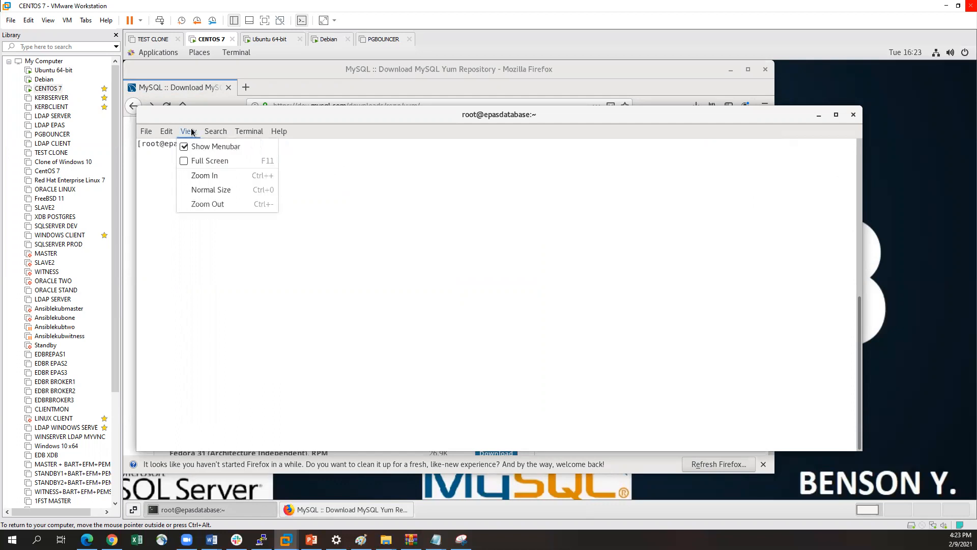
left_click(217, 175)
left_click_drag(125, 85, 182, 108)
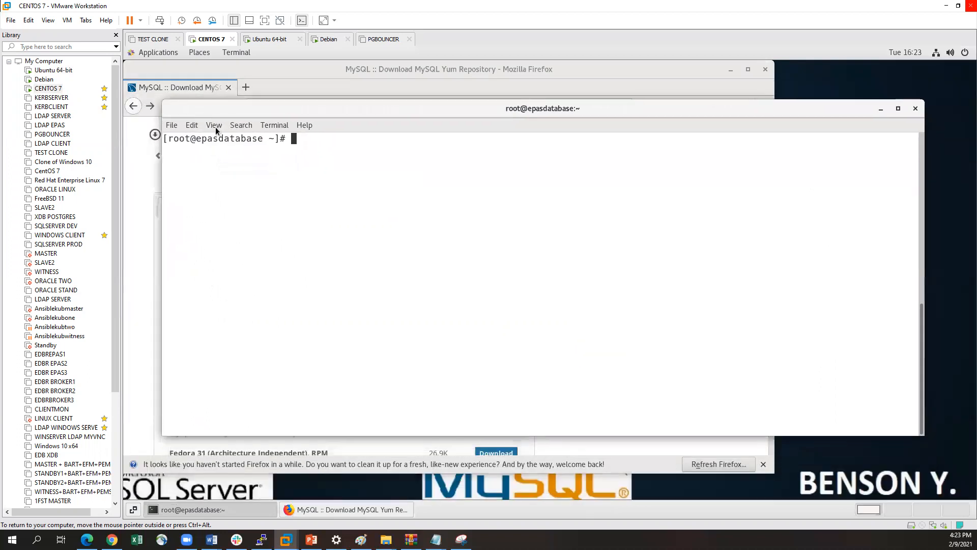
left_click(219, 129)
left_click(237, 170)
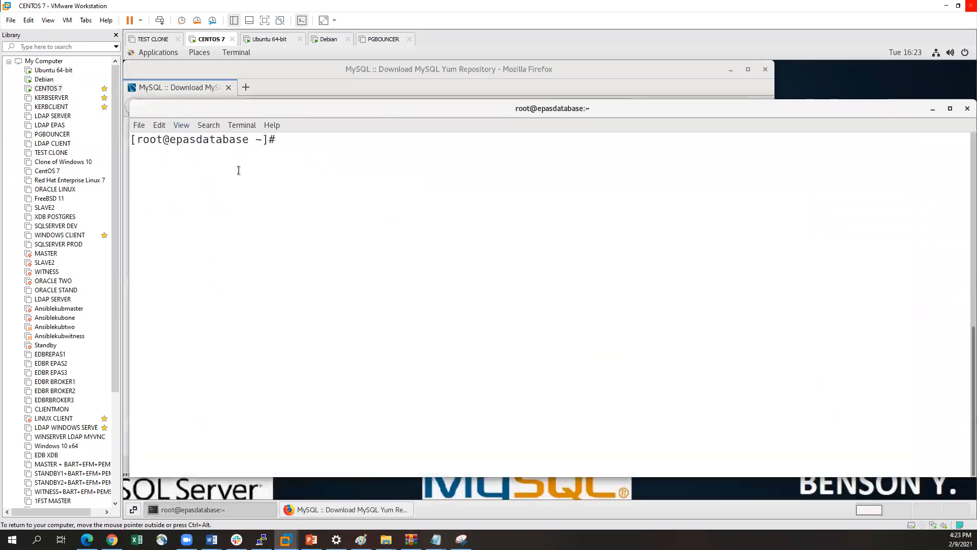
left_click_drag(132, 100, 207, 109)
left_click(223, 120)
left_click(238, 166)
left_click_drag(172, 96, 201, 110)
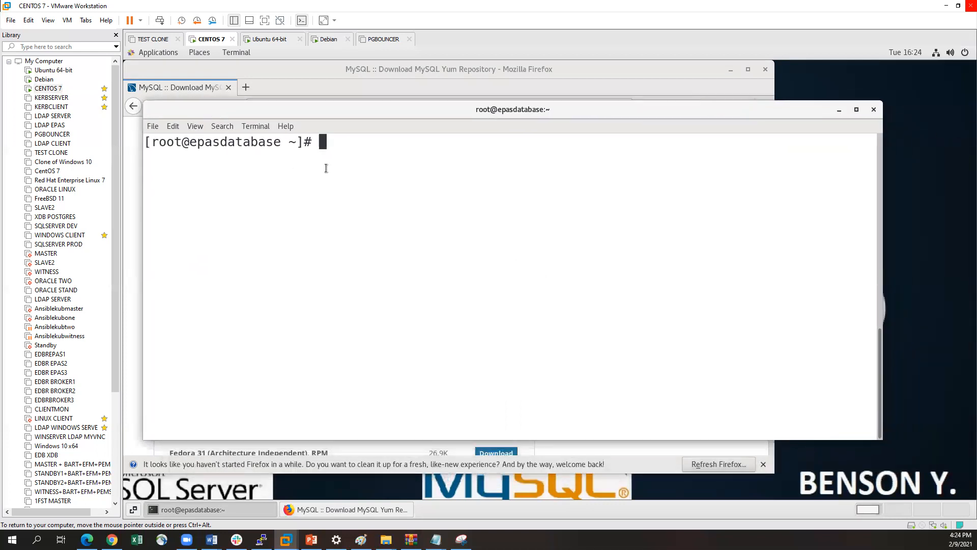
Change to the Downloads folder of the user's home directory with cd and list its files with ll
type("cd /home/be")
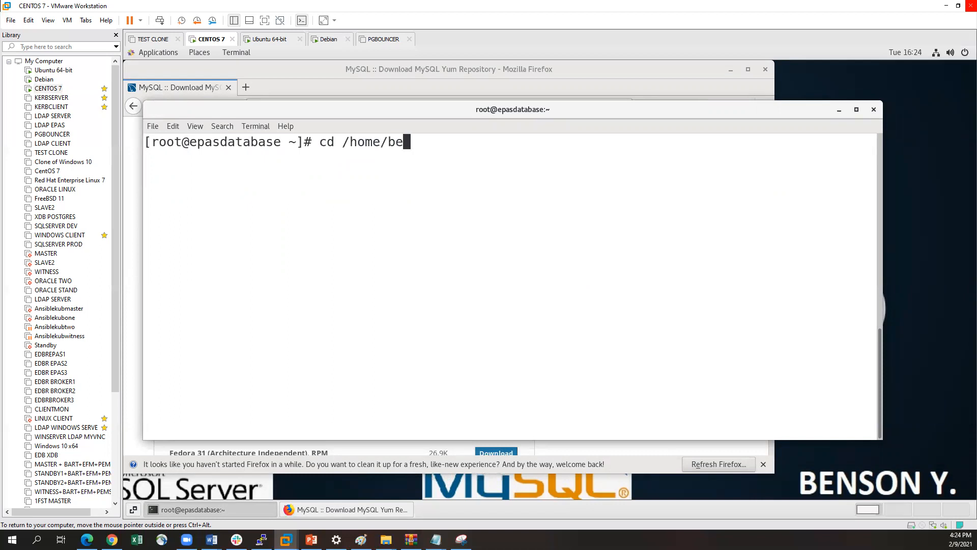
type("nson/Dow")
key("Tab")
key("Return")
type("ll")
key("Return")
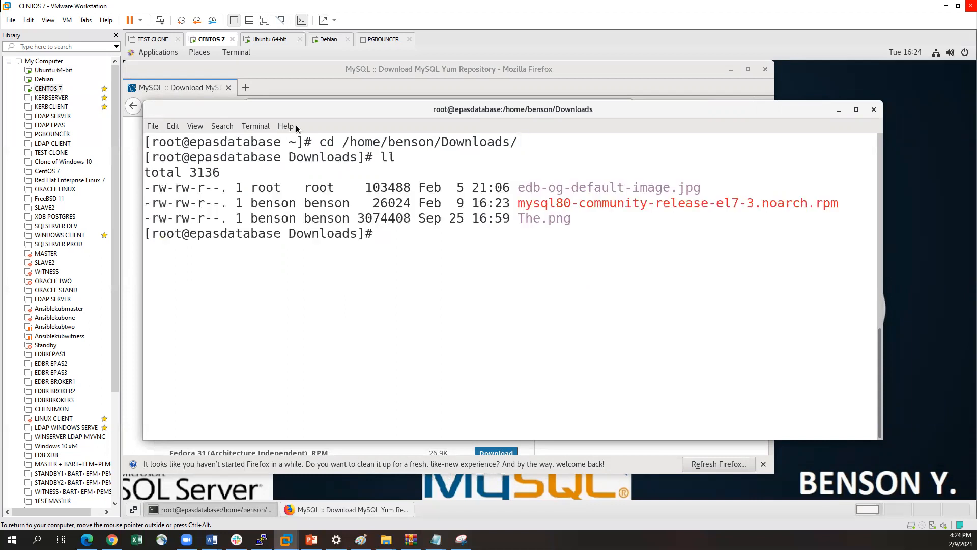
Widen the terminal window and point out mysql80-community-release-el7-3.noarch.rpm in the file listing
left_click_drag(518, 203, 836, 205)
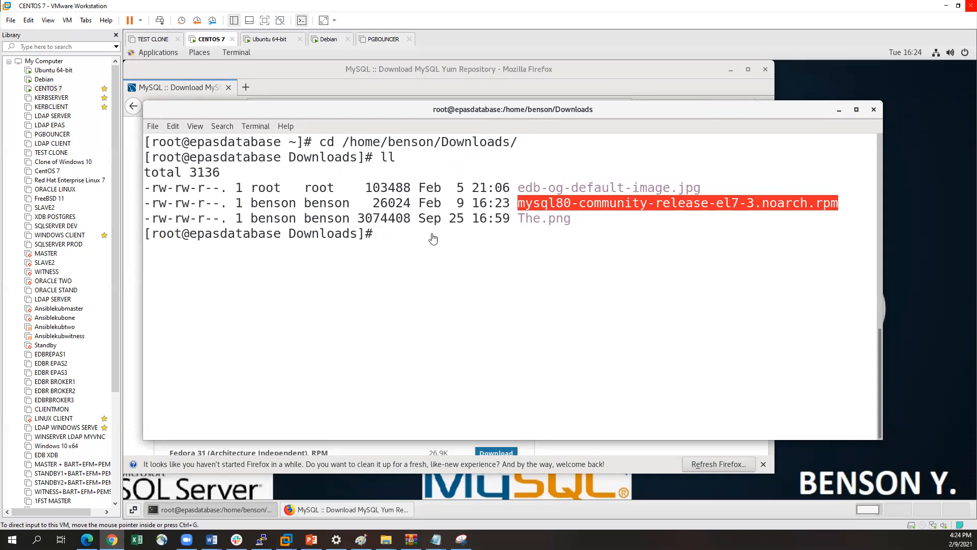
left_click_drag(884, 226, 950, 228)
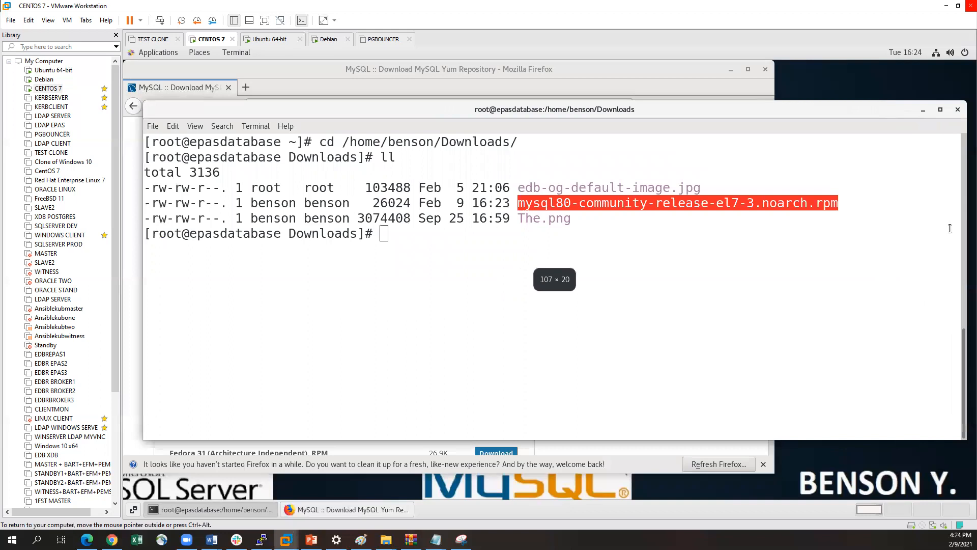
left_click_drag(839, 202, 519, 203)
key("ctrl+c")
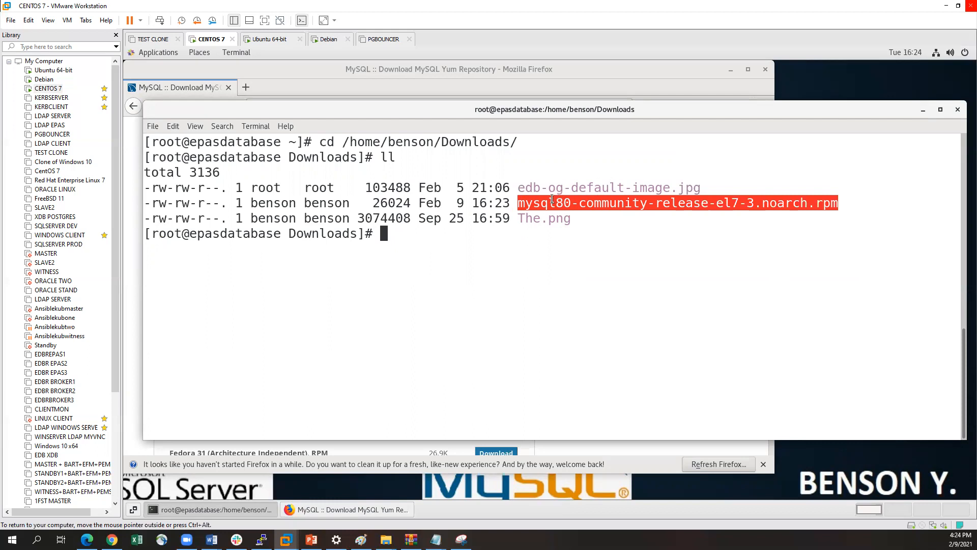
left_click(520, 205)
left_click_drag(520, 204, 547, 204)
left_click(525, 213)
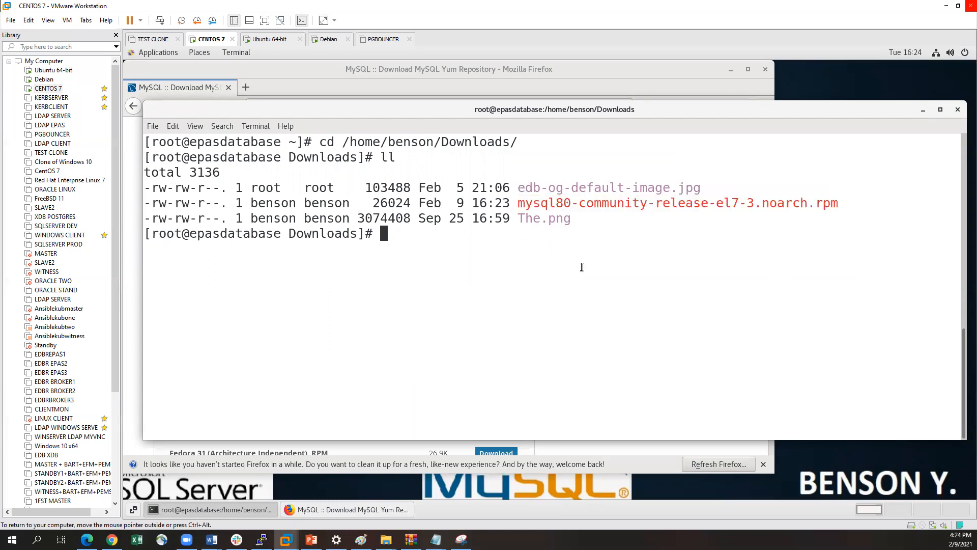
Compute the MD5 checksum of mysql80-community-release-el7-3.noarch.rpm with md5sum
type("md5sum")
double_click(636, 204)
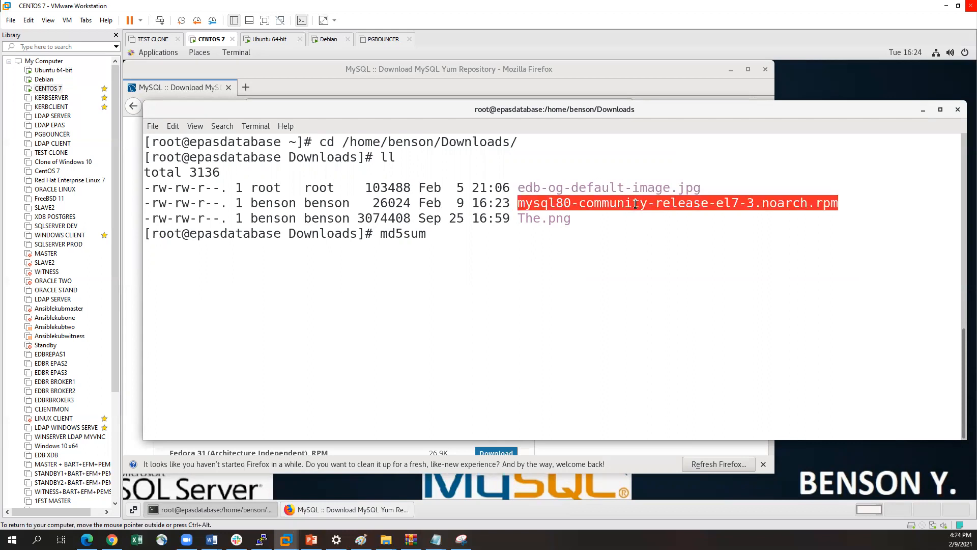
middle_click(653, 234)
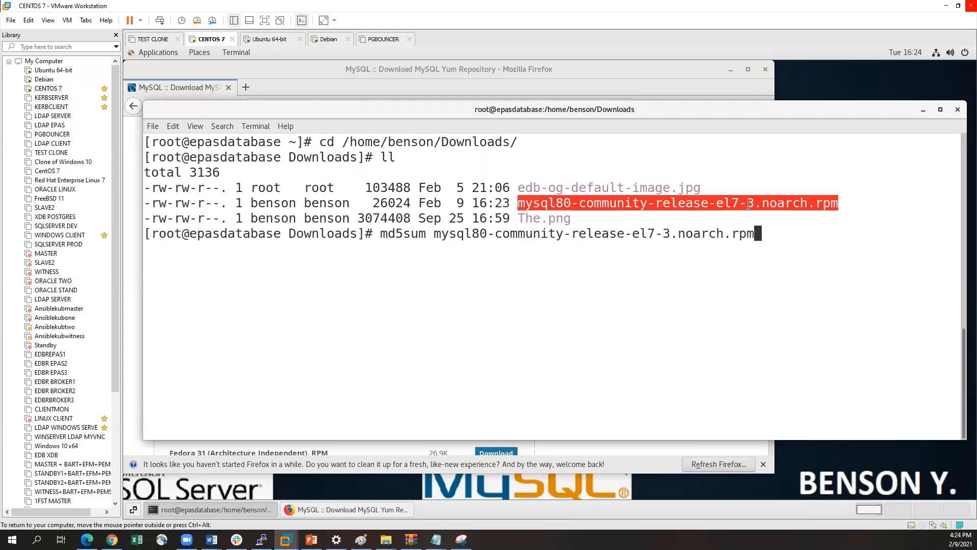
key("Return")
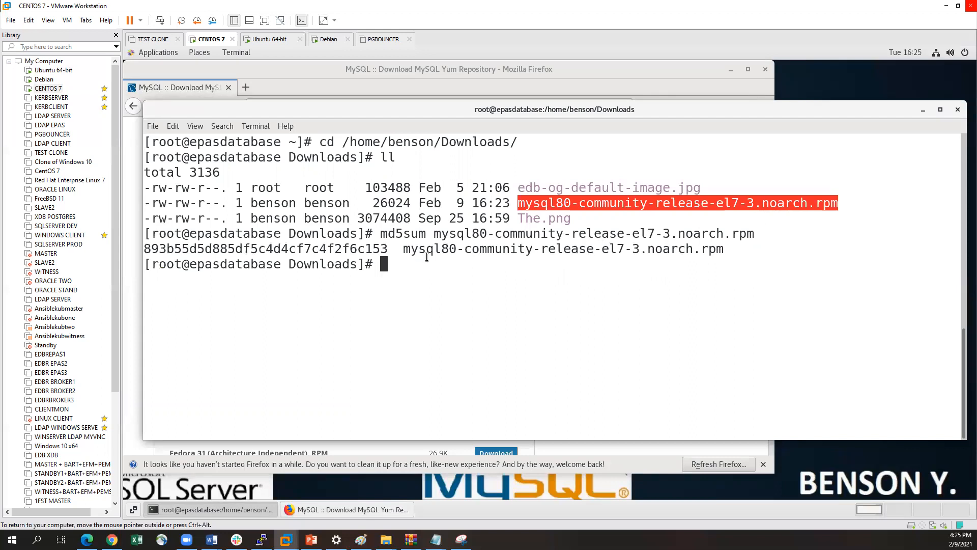
Examine the checksum and the file name in the md5sum output by highlighting each
left_click_drag(387, 246, 144, 247)
left_click(163, 245)
left_click_drag(410, 248, 725, 249)
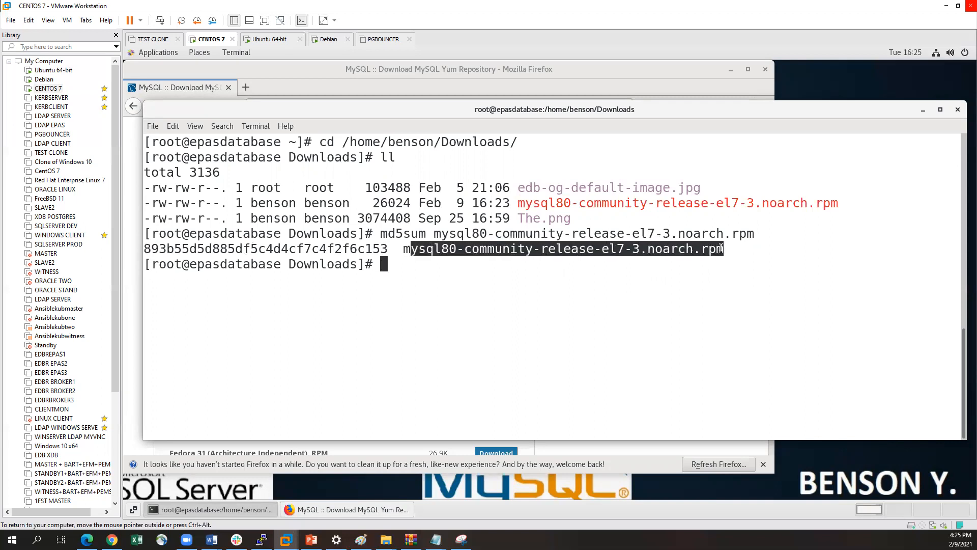
left_click(665, 248)
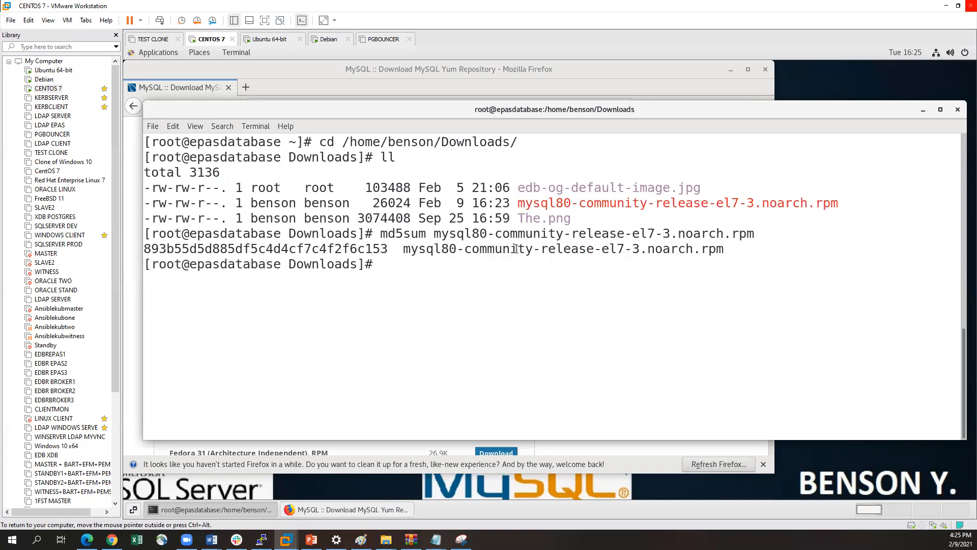
Compare the computed checksum with the Red Hat Enterprise Linux 7 package's MD5 on the download page, moving the terminal aside and back
left_click_drag(389, 249, 141, 248)
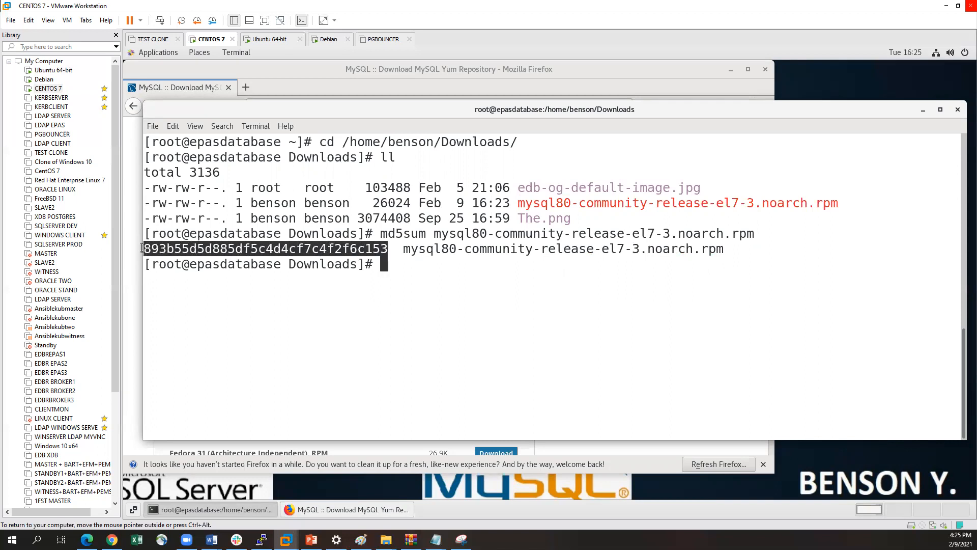
left_click_drag(316, 117, 325, 150)
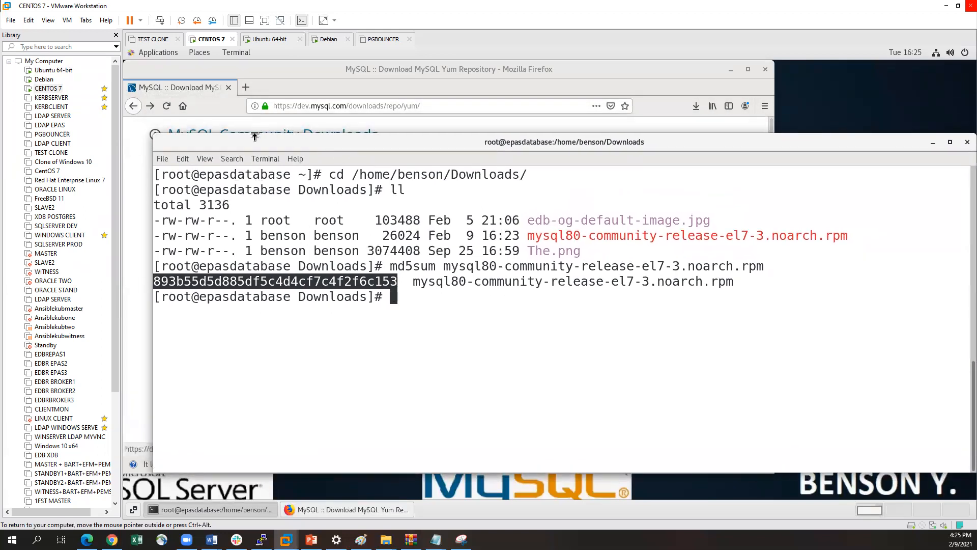
left_click_drag(262, 143, 625, 99)
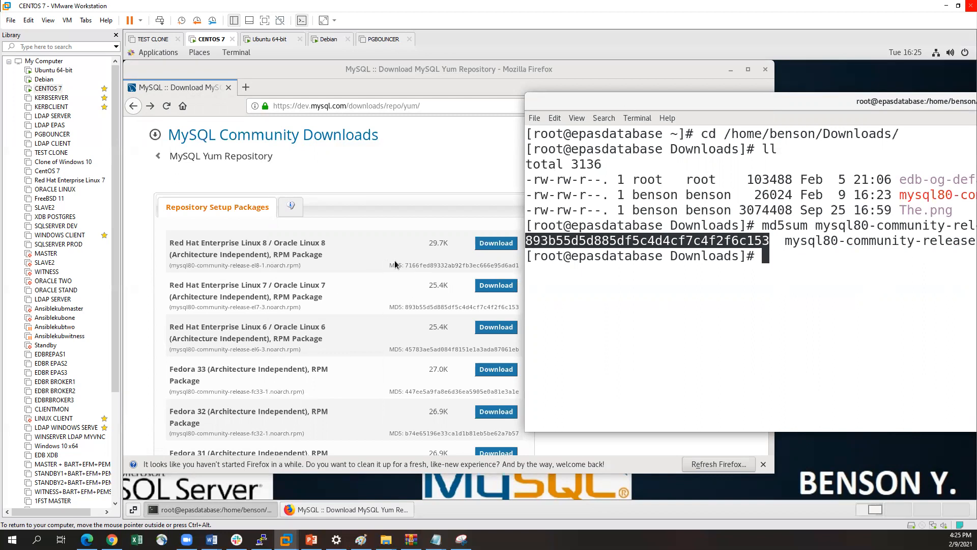
left_click_drag(639, 106, 193, 105)
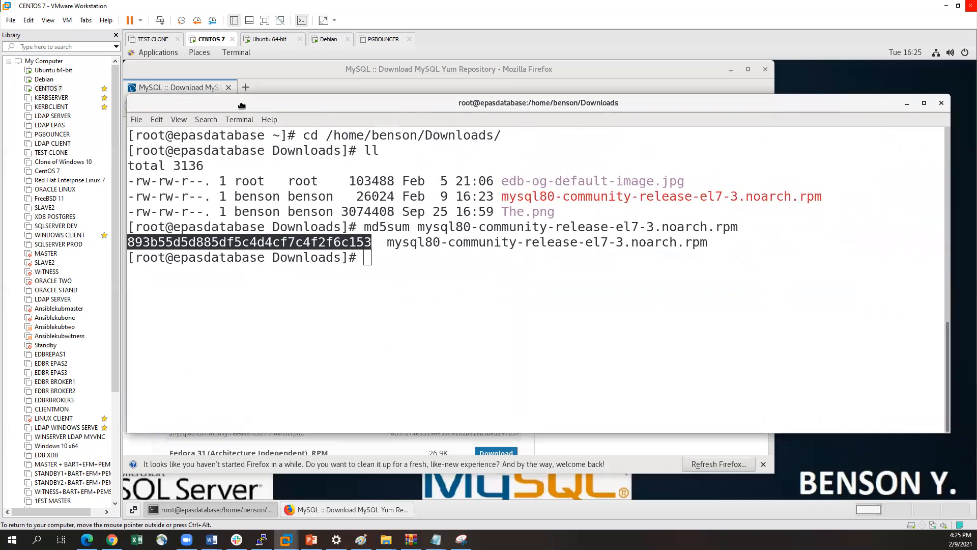
left_click(345, 246)
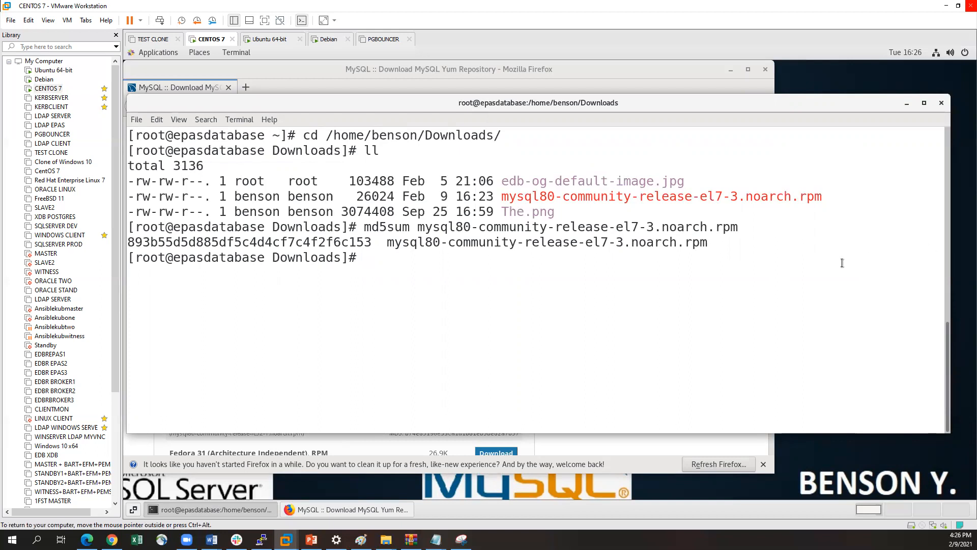
Install the mysql80-community-release-el7-3.noarch.rpm package using rpm with the -ivh options
key("Return")
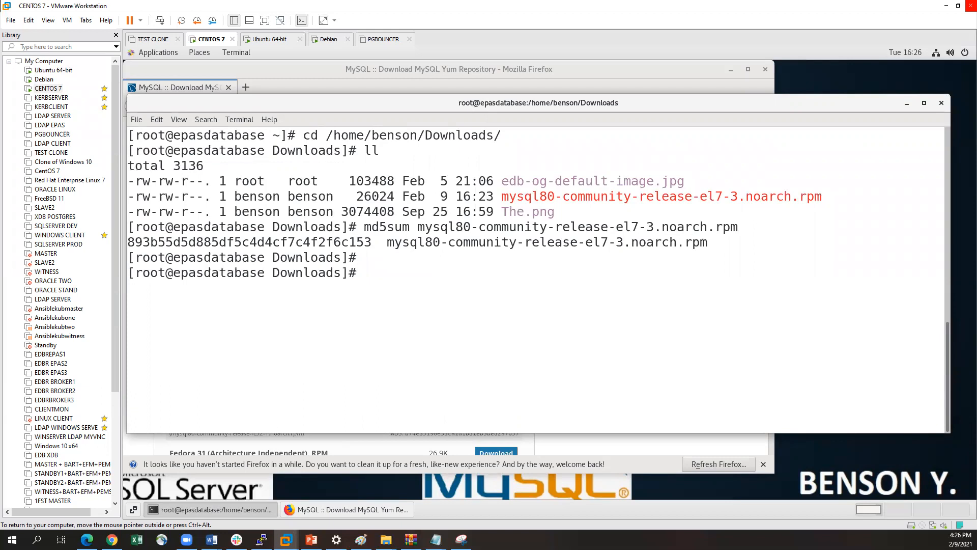
type("rpm -ivh")
double_click(539, 196)
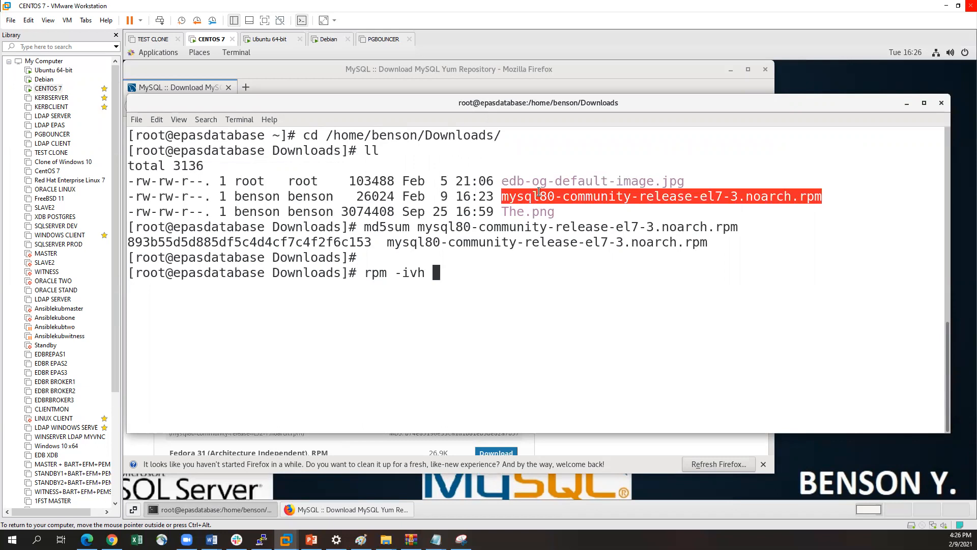
middle_click(550, 196)
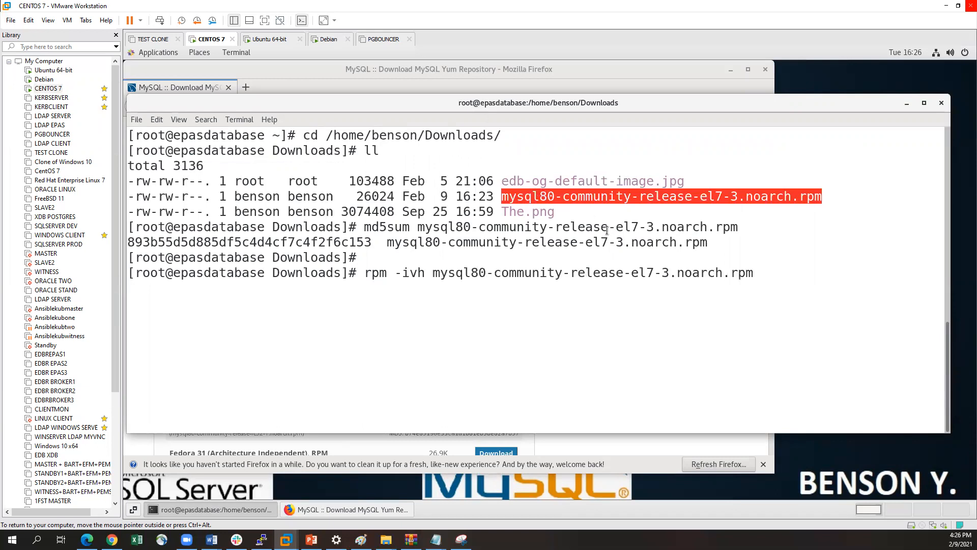
left_click(541, 269)
key("Return")
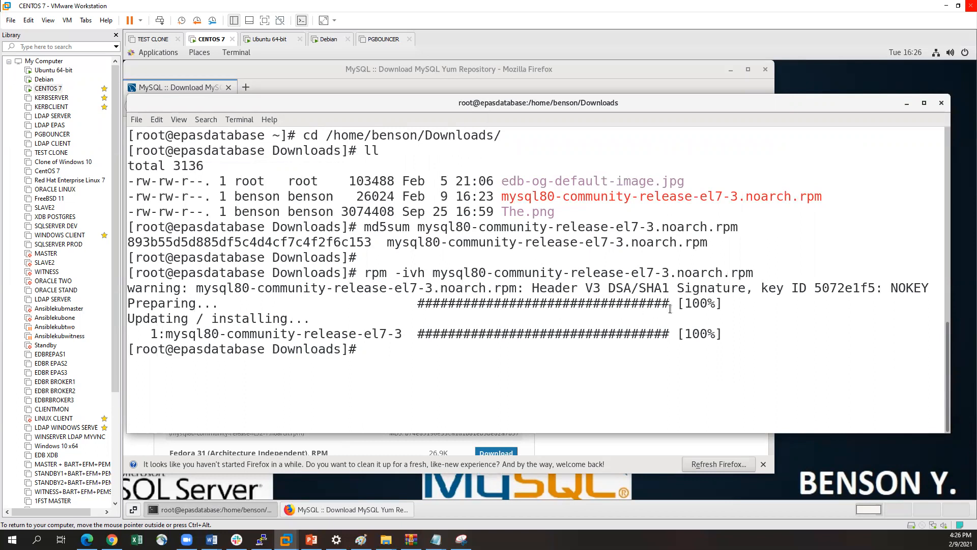
Make the terminal window taller and list the contents of /etc/yum.repos.d/ in long format
key("ctrl+alt")
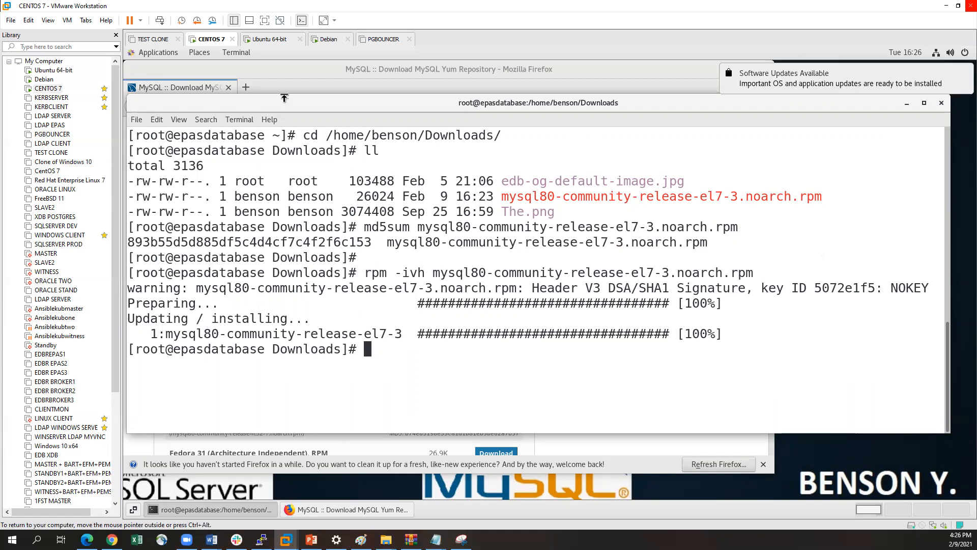
left_click_drag(284, 82, 283, 67)
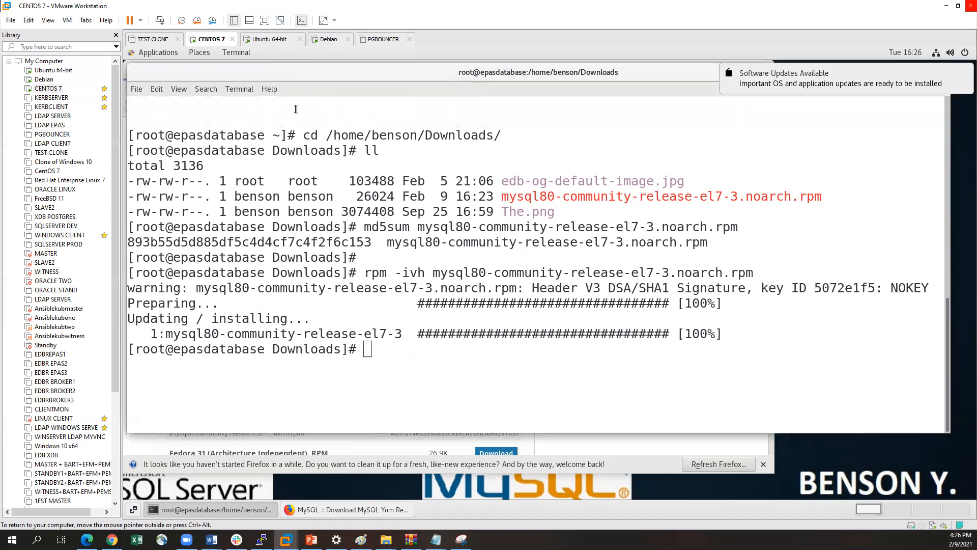
type("l")
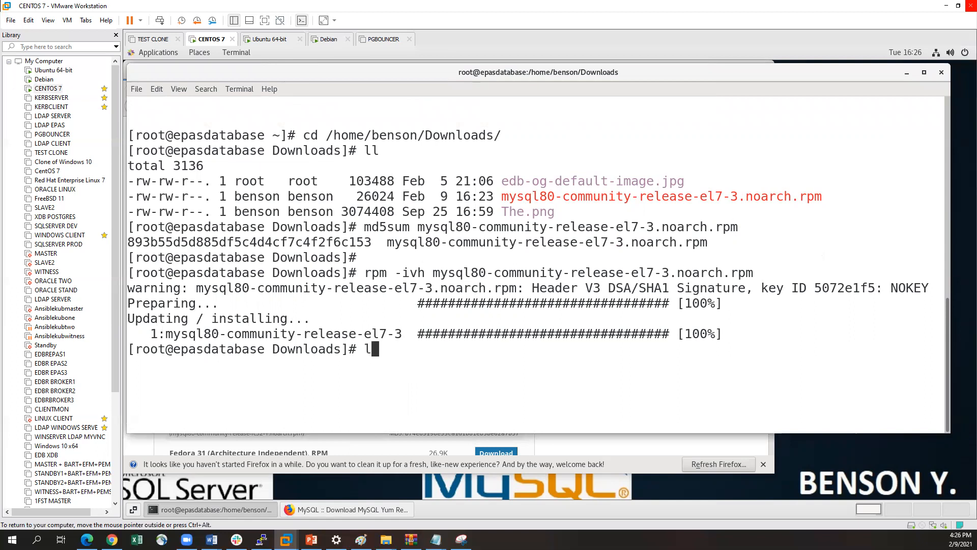
type("l /etc/yum.repos.d/")
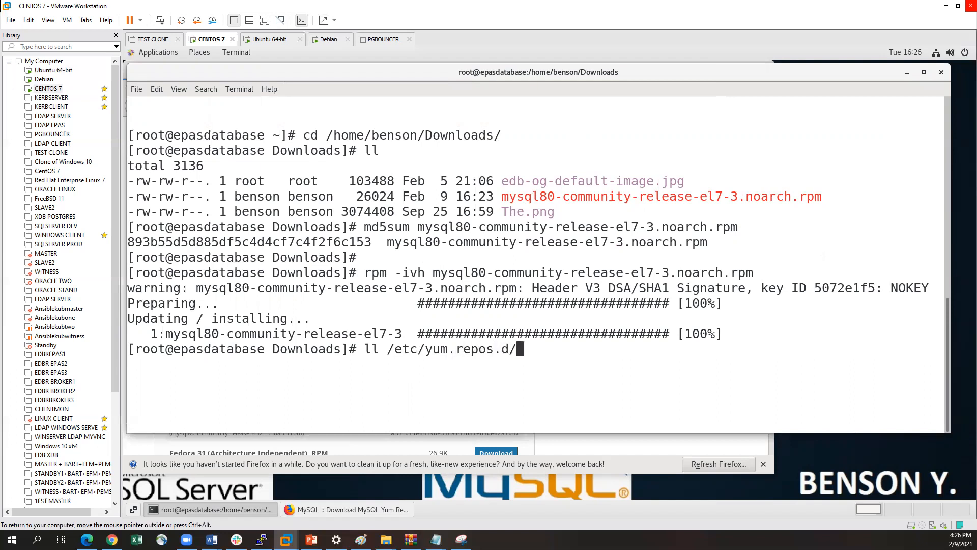
key("Return")
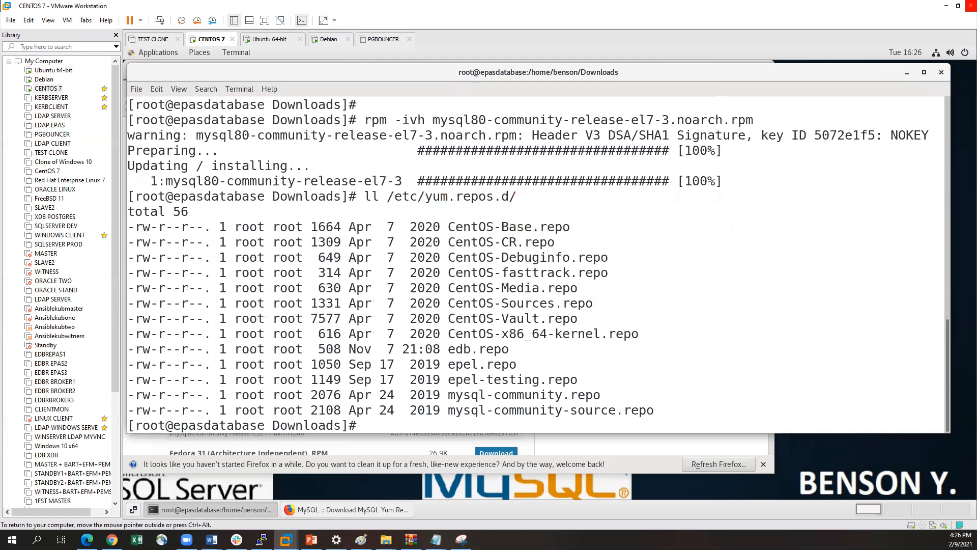
Point out mysql-community.repo and mysql-community-source.repo in the repository listing by highlighting their names
double_click(471, 396)
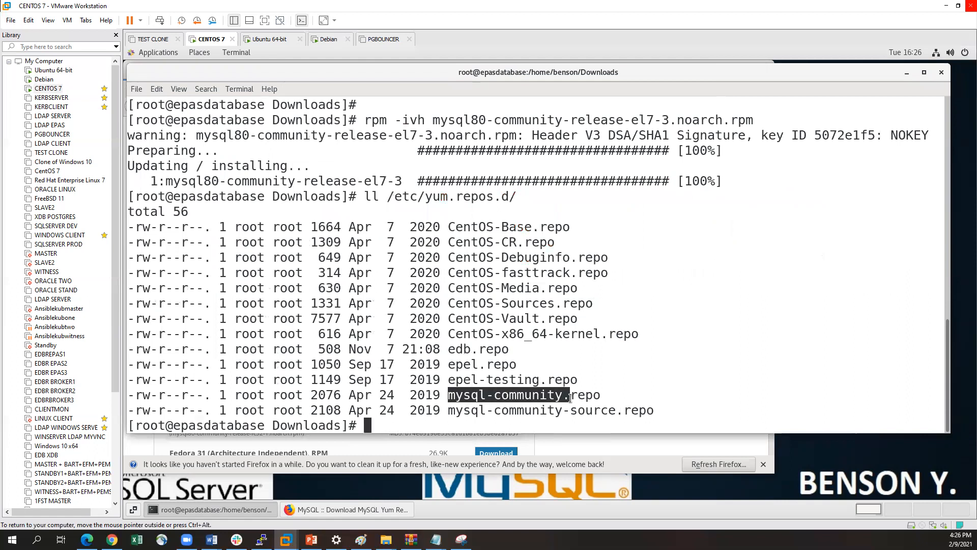
left_click_drag(502, 410, 606, 410)
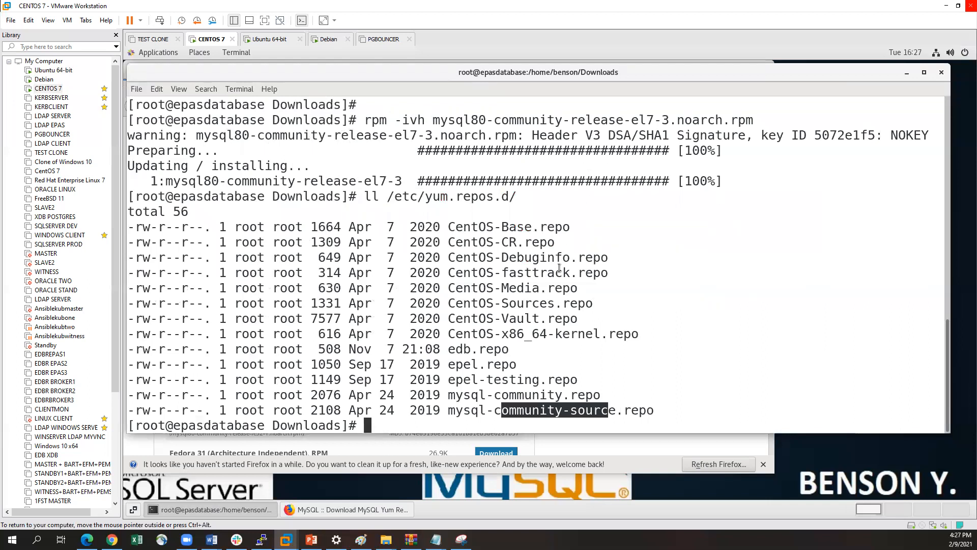
left_click_drag(449, 395, 493, 395)
left_click_drag(561, 392, 589, 393)
left_click(586, 393)
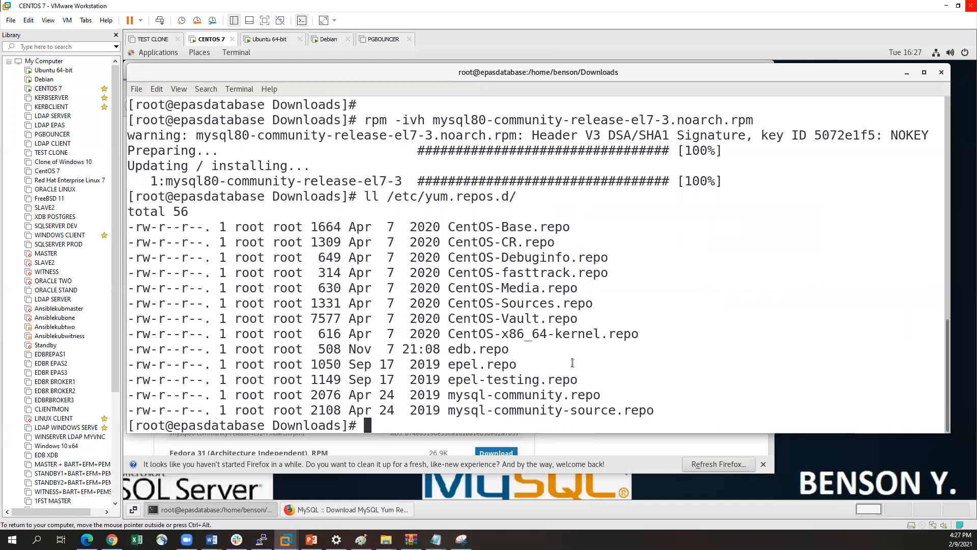
Start installing the mysql-server package with yum install
key("Return")
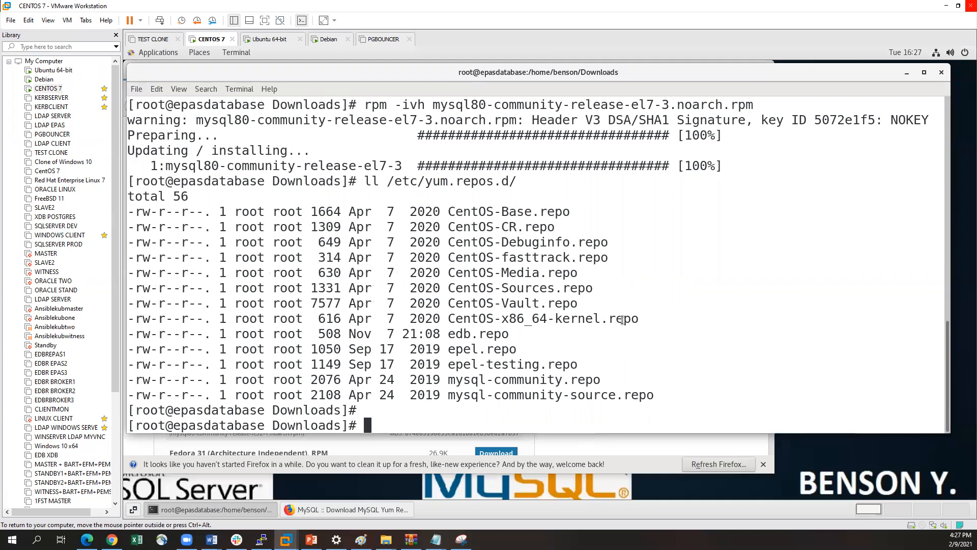
type("yum ins")
type("tall")
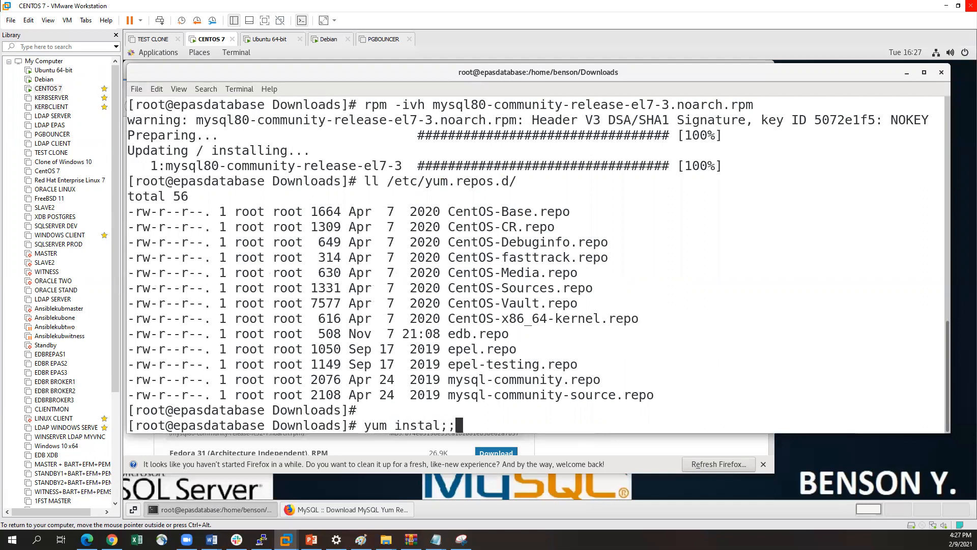
type(" mysql-ser")
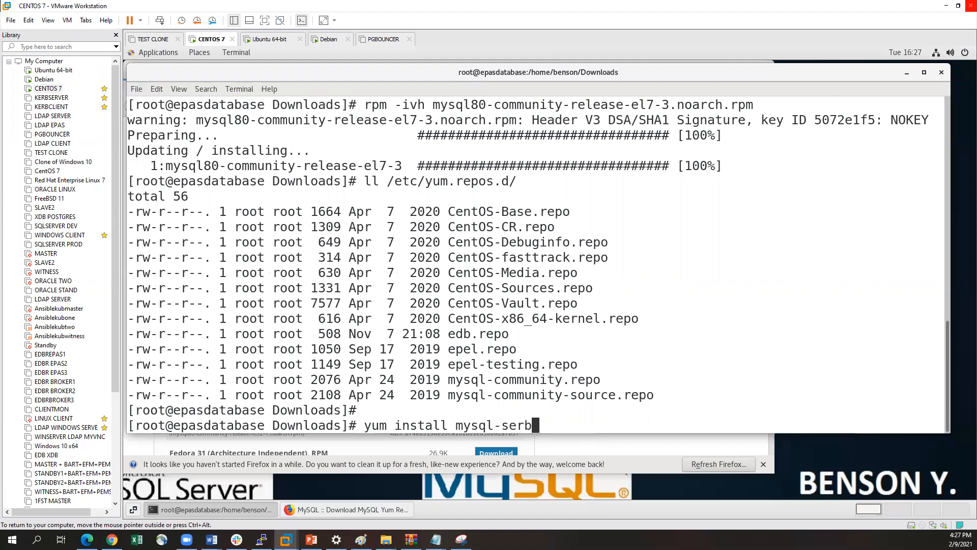
type("ver")
key("Return")
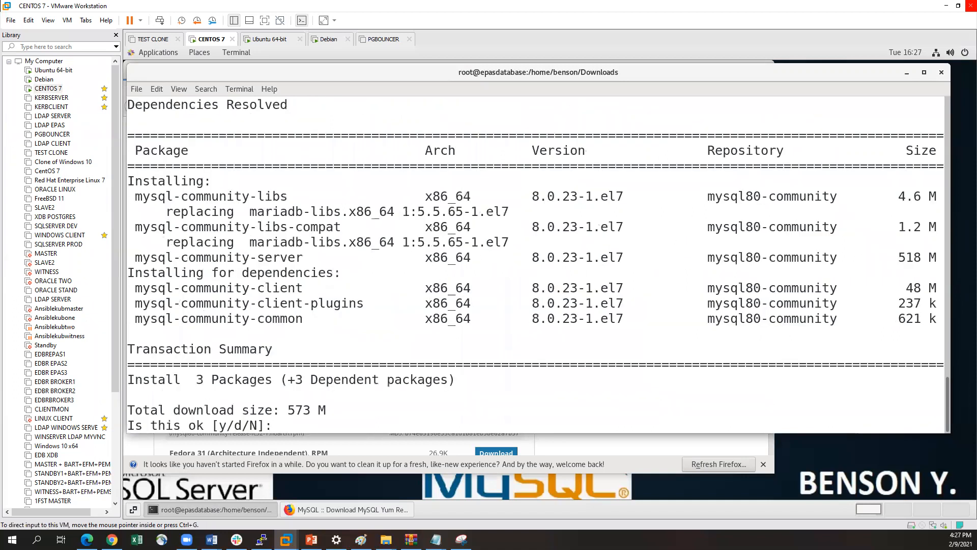
Approve the MySQL package download and the import of the MySQL GPG key with y
type("y")
key("Return")
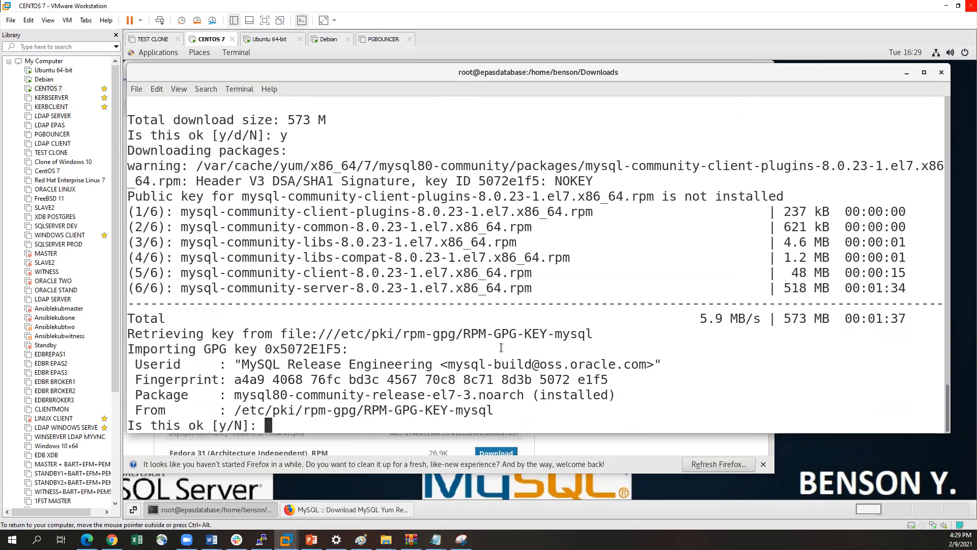
type("y")
key("Return")
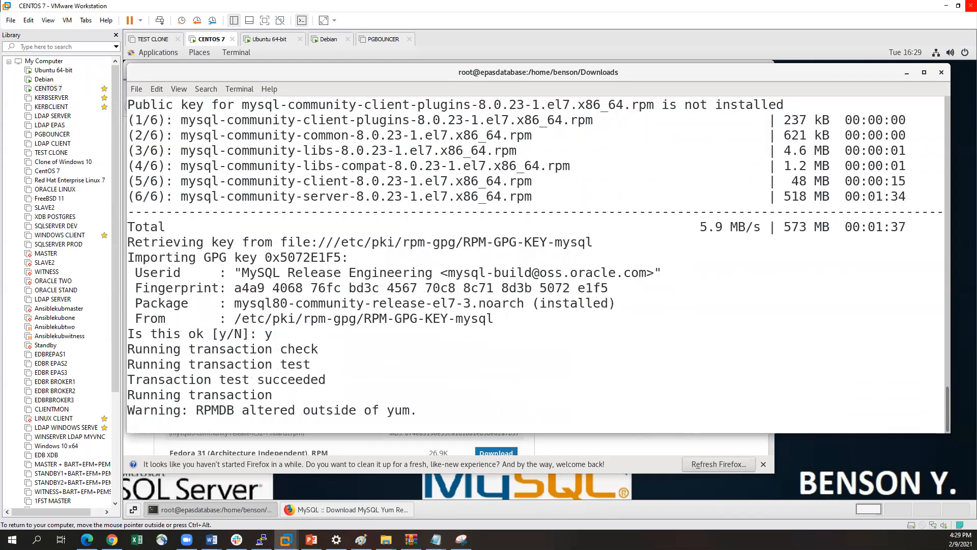
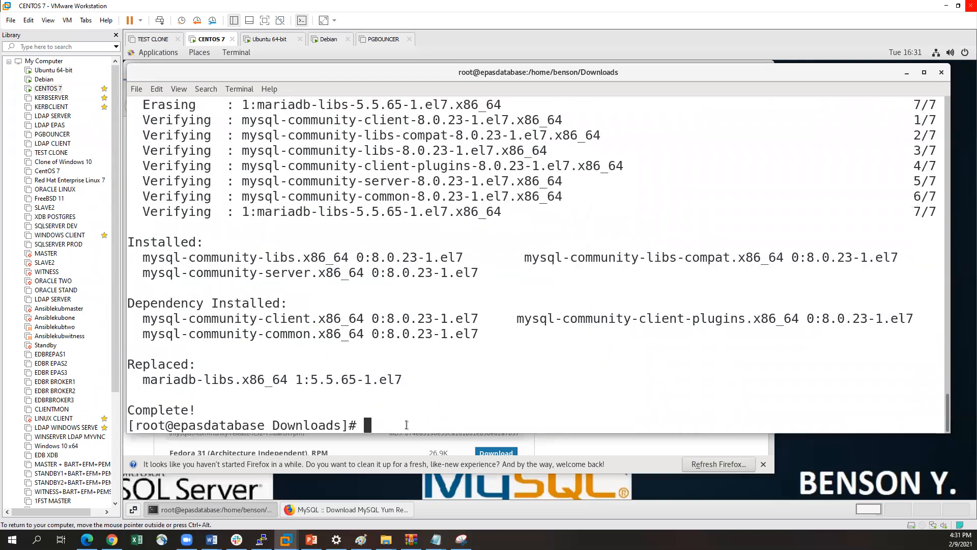
Query the service status with systemctl status mysql
key("Return")
type("sys")
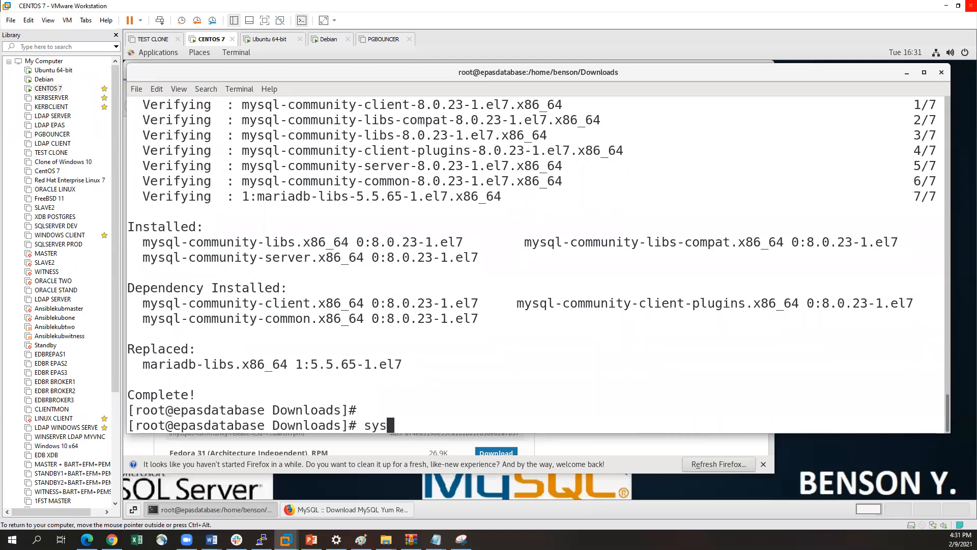
type("temctl status ")
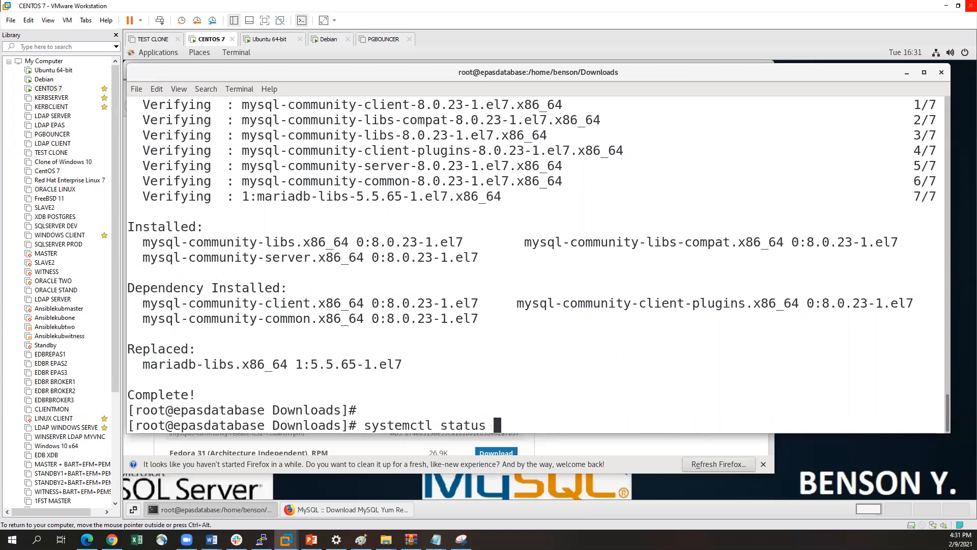
type("mysql")
key("Return")
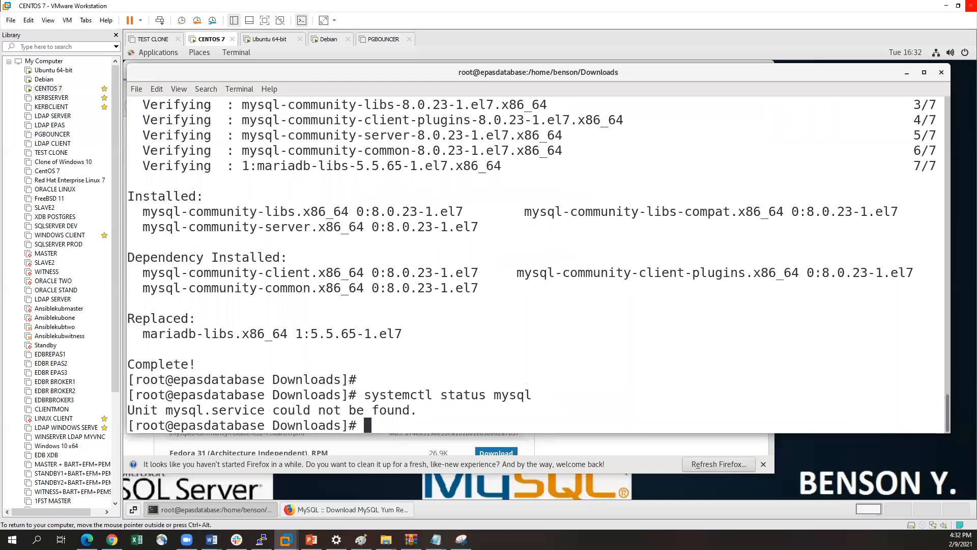
Check the service status again under the name mysqld with systemctl status mysqld
key("Up")
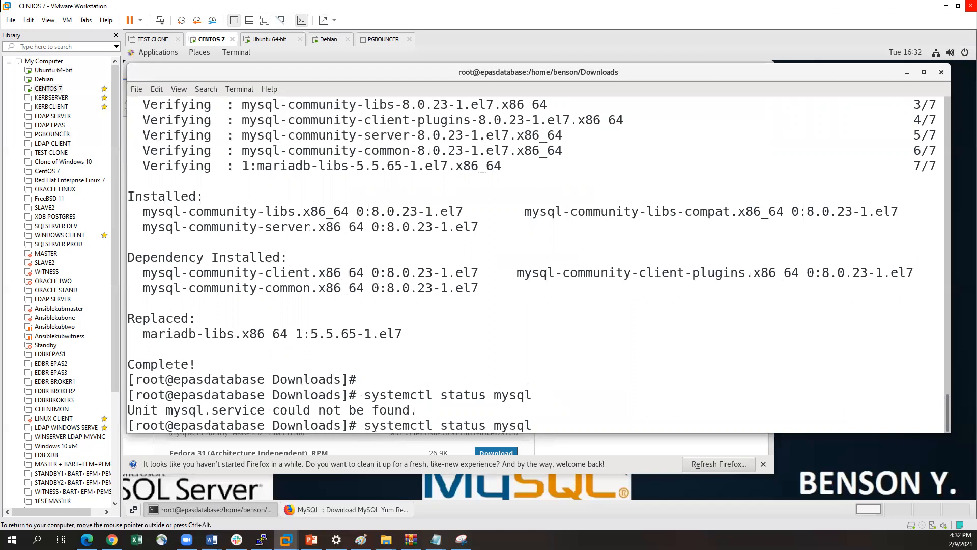
type("d")
key("Return")
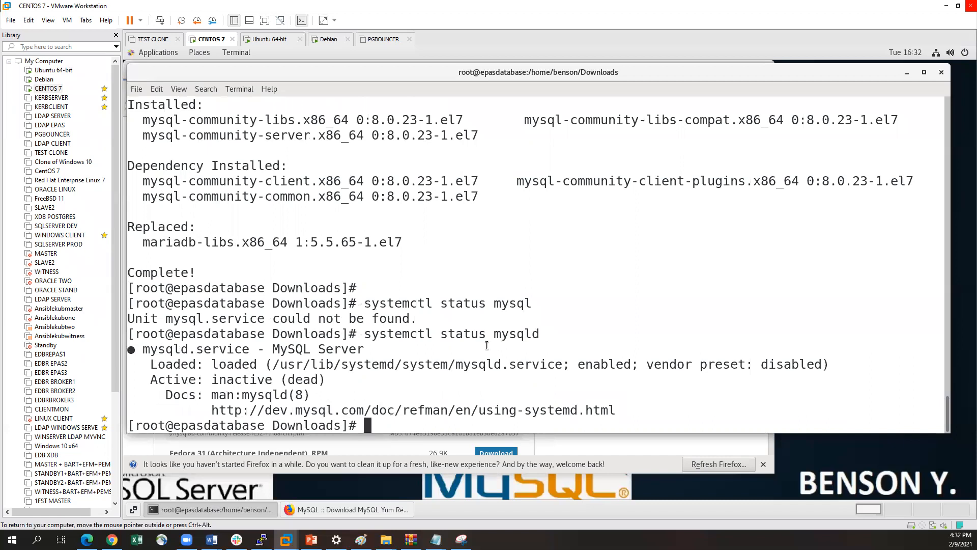
Start the MySQL service with systemctl start mysqld, reusing the earlier status command
key("Up")
key("Left")
key("Left")
key("Left")
key("Left")
key("Left")
key("Left")
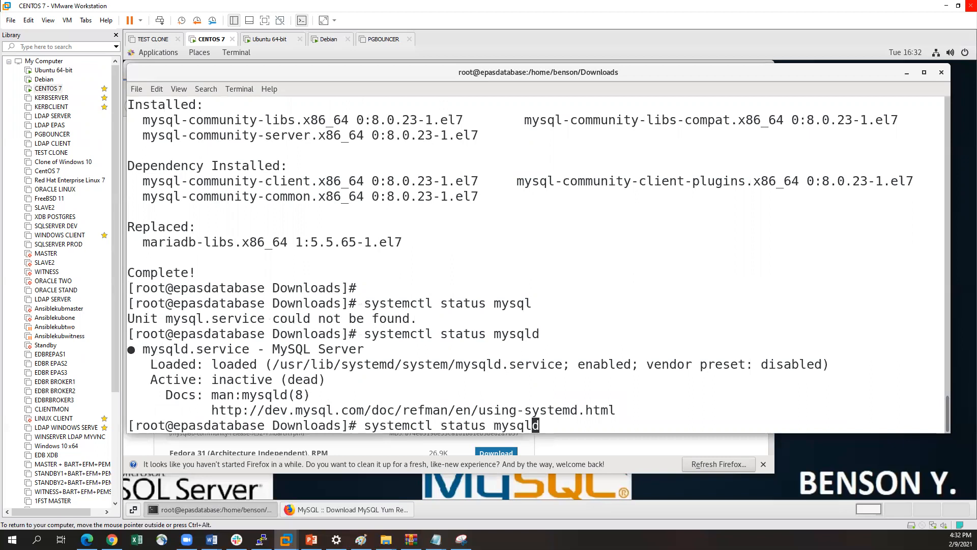
key("Left")
key("BackSpace")
key("BackSpace")
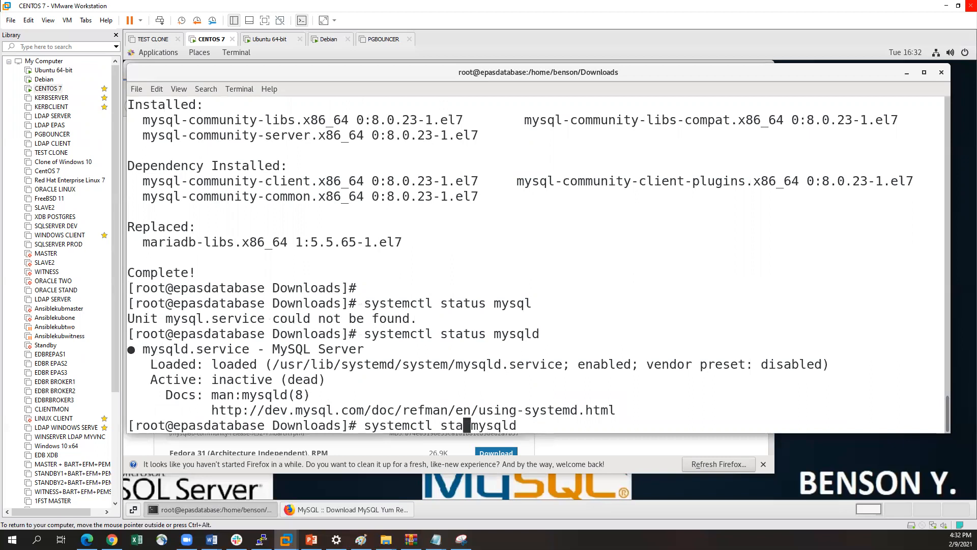
type("rt")
key("Return")
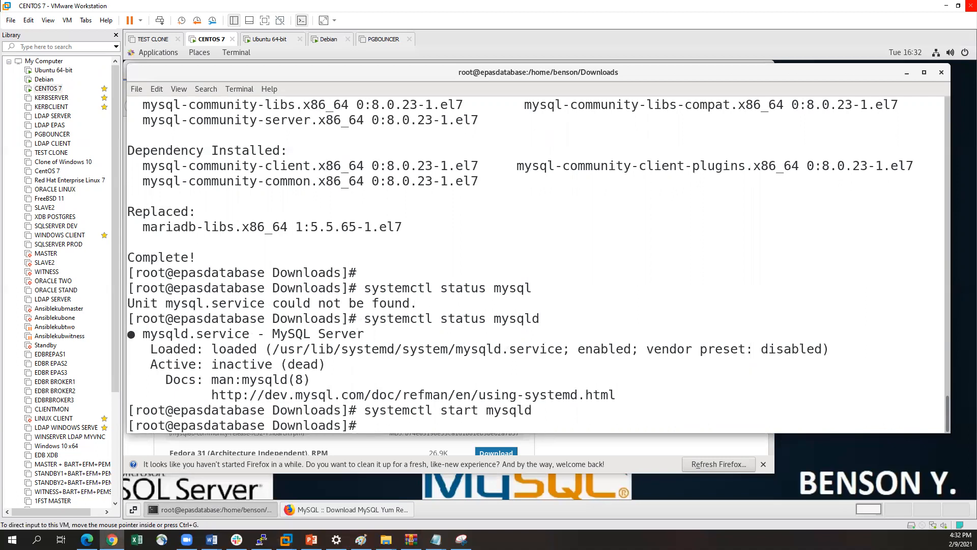
Rerun systemctl status mysqld to check the freshly started MySQL service
left_click(681, 359)
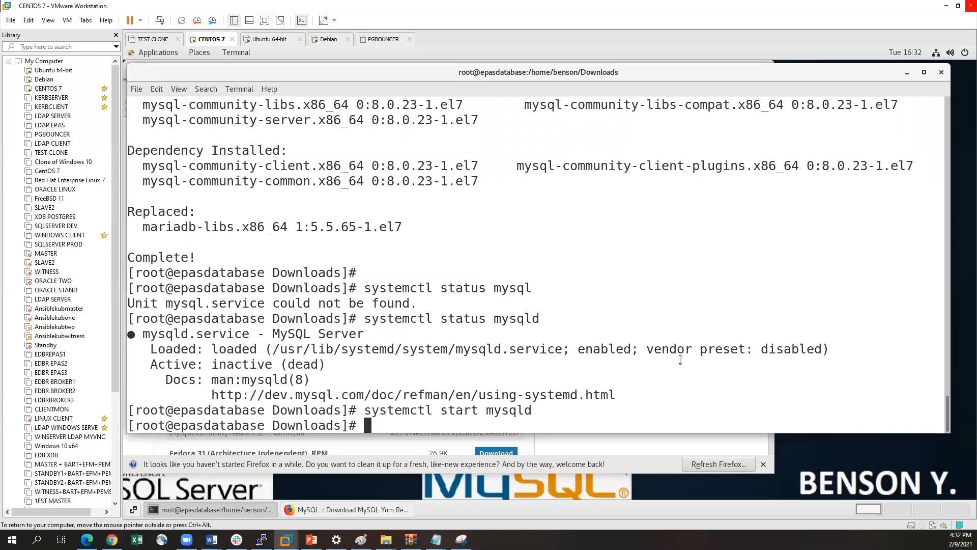
key("Up")
key("Up")
key("Return")
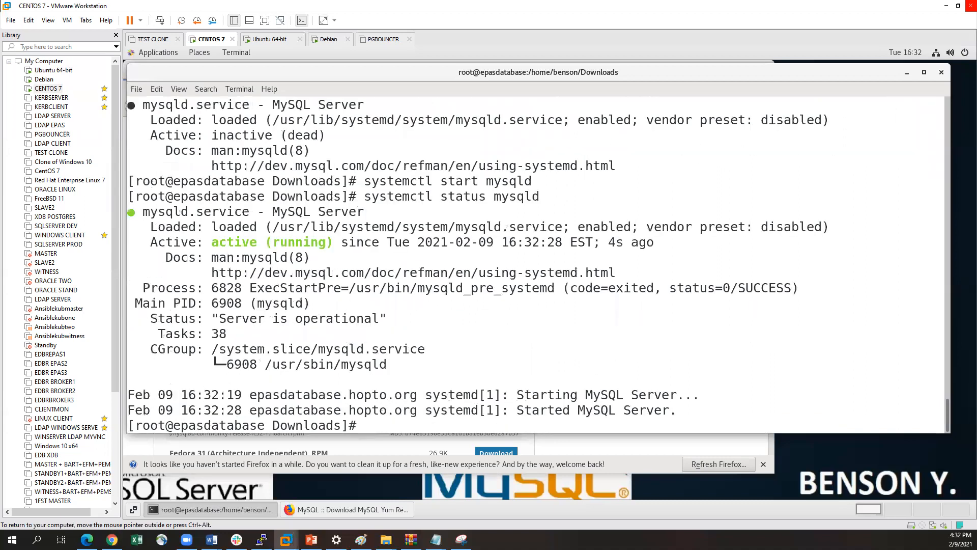
key("Return")
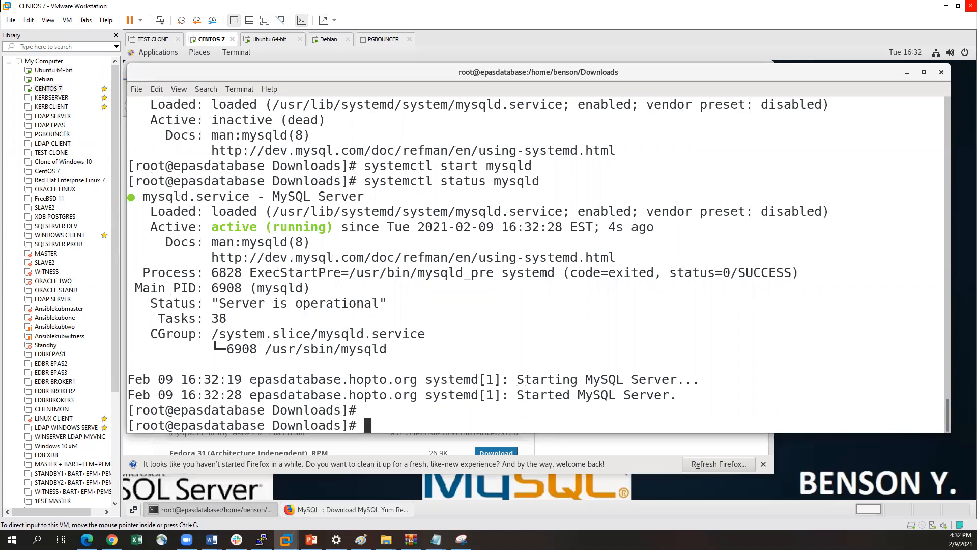
Look up the generated root password by running sudo grep 'temporary password' /var/log/mysqld.log
key("alt+Tab")
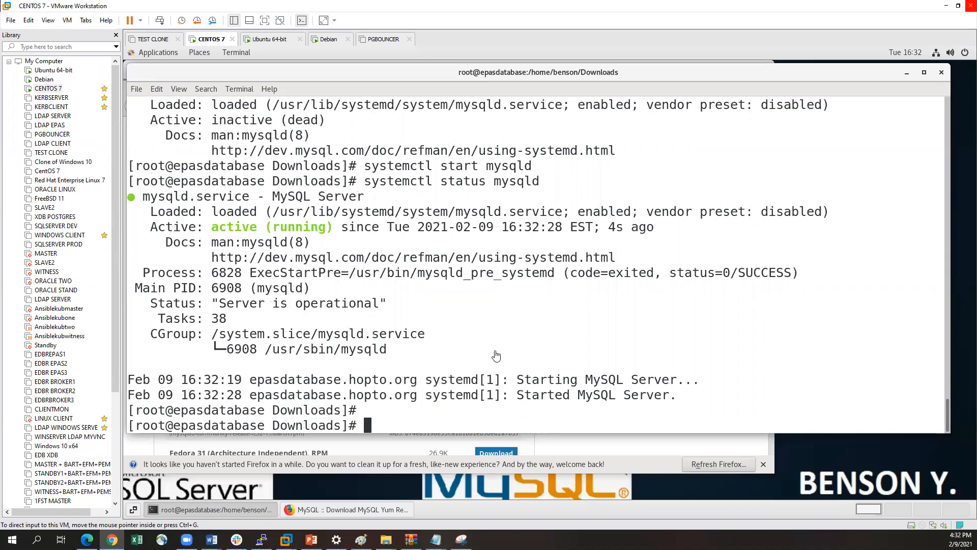
left_click(425, 413)
key("ctrl+shift+v")
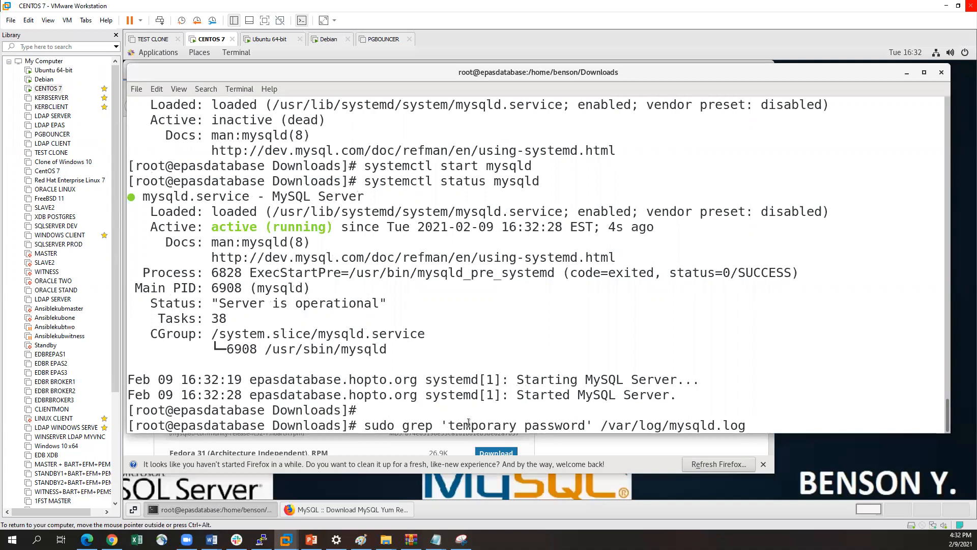
left_click_drag(603, 424, 744, 425)
left_click(705, 425)
key("Return")
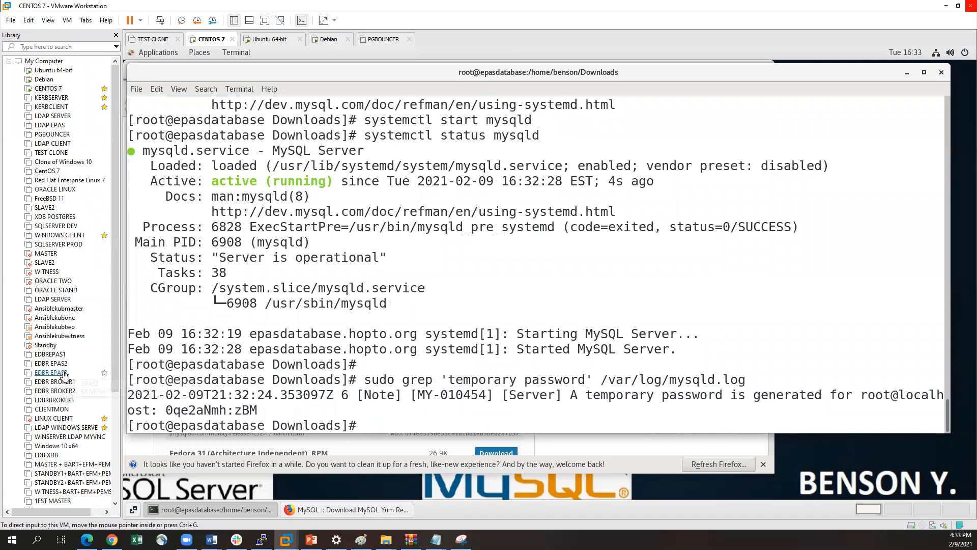
Widen the terminal window slightly and highlight the temporary root password in the grep output
left_click_drag(949, 291, 951, 292)
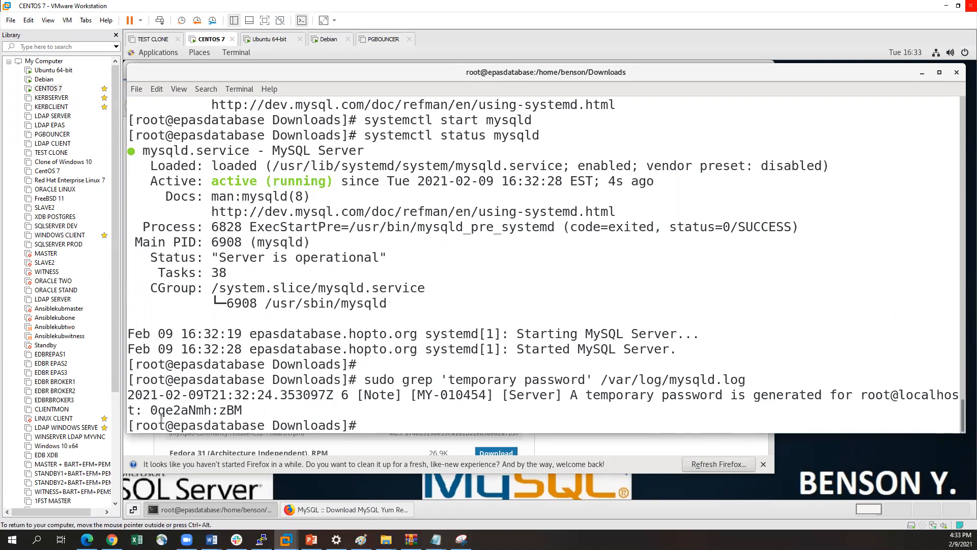
left_click_drag(151, 410, 244, 410)
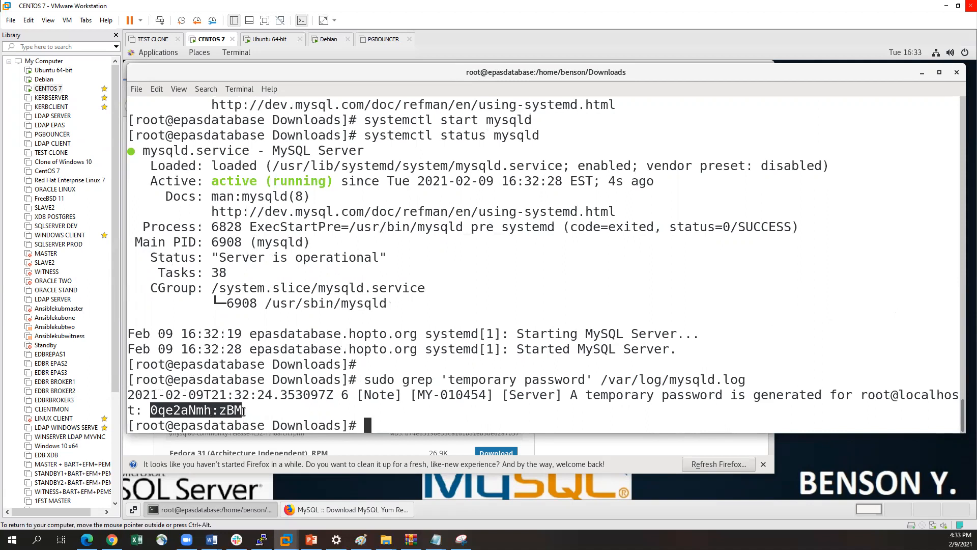
key("alt+Tab")
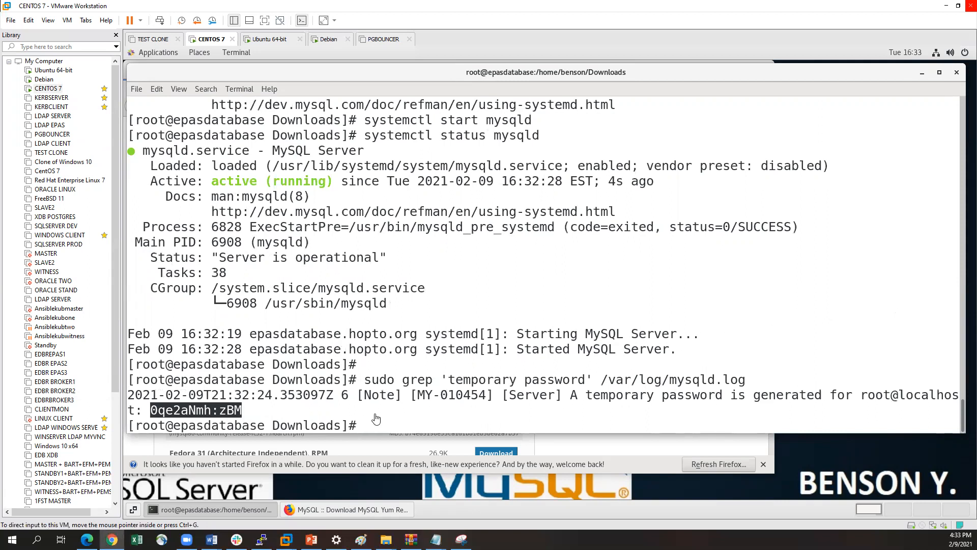
left_click(241, 411)
key("ctrl+alt")
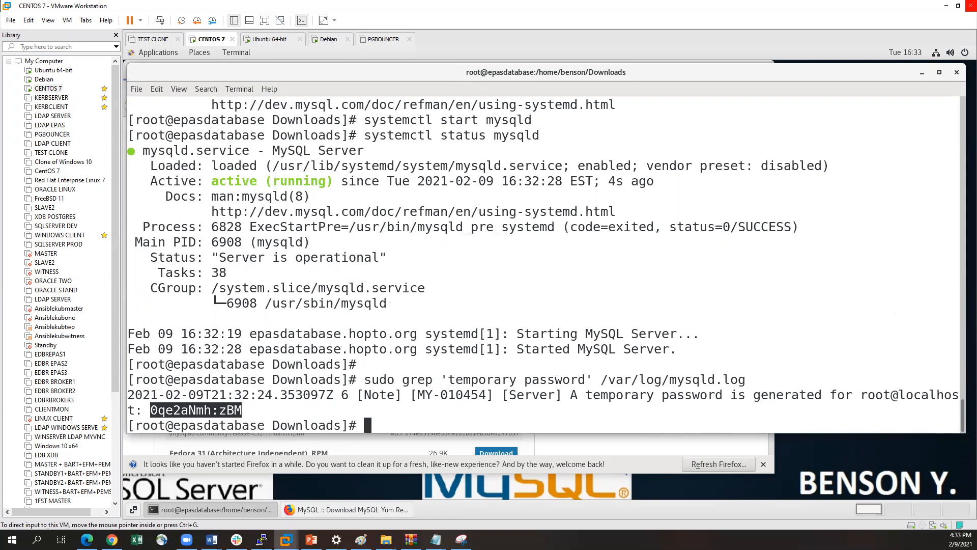
Paste and run sudo mysql_secure_installation to begin securing the MySQL server
key("alt+Tab")
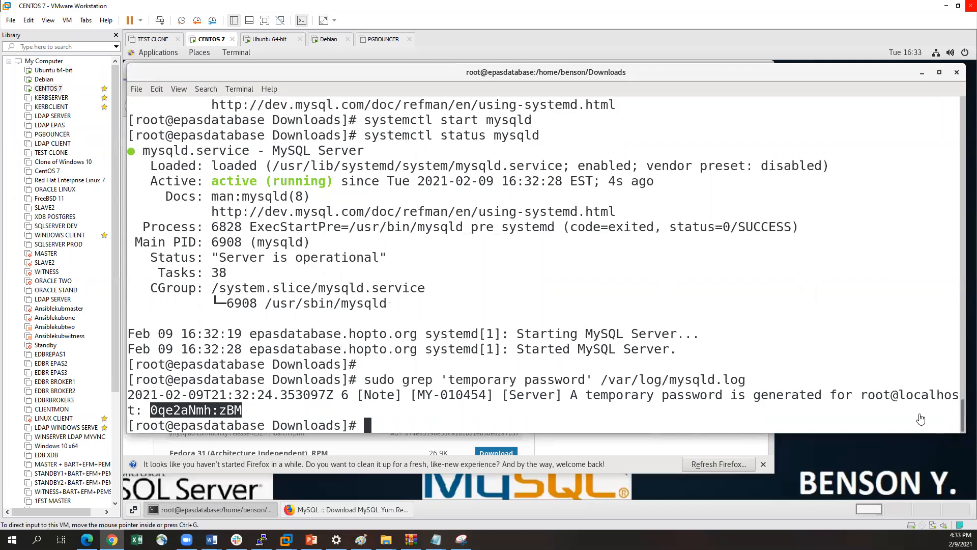
left_click(447, 294)
right_click(447, 294)
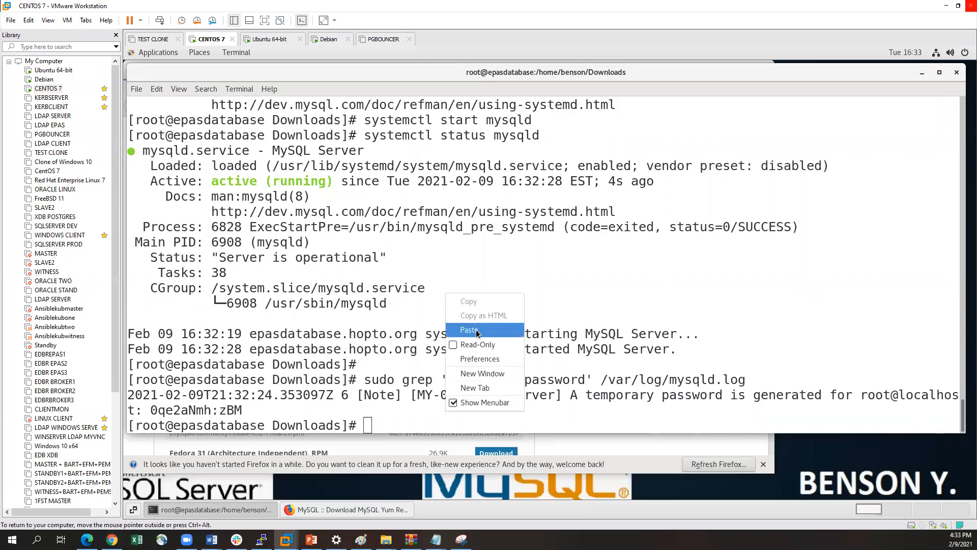
left_click(476, 330)
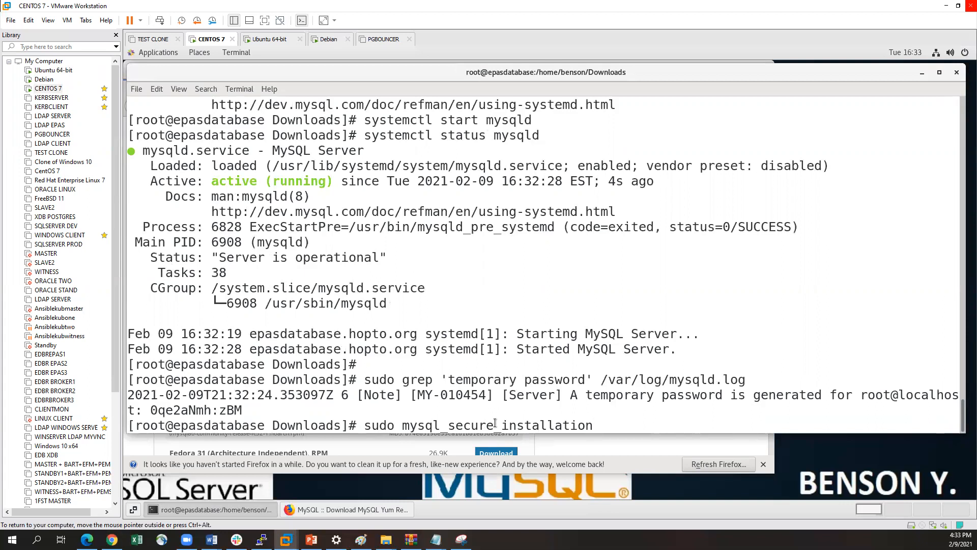
key("Return")
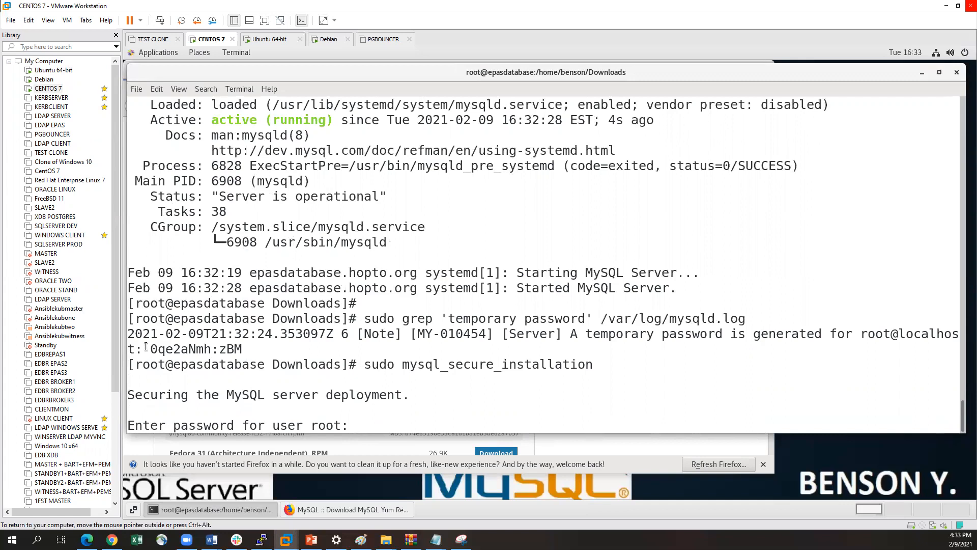
Copy the temporary root password from the log output into the password prompt, and enter and confirm a new root password
left_click_drag(151, 347, 239, 347)
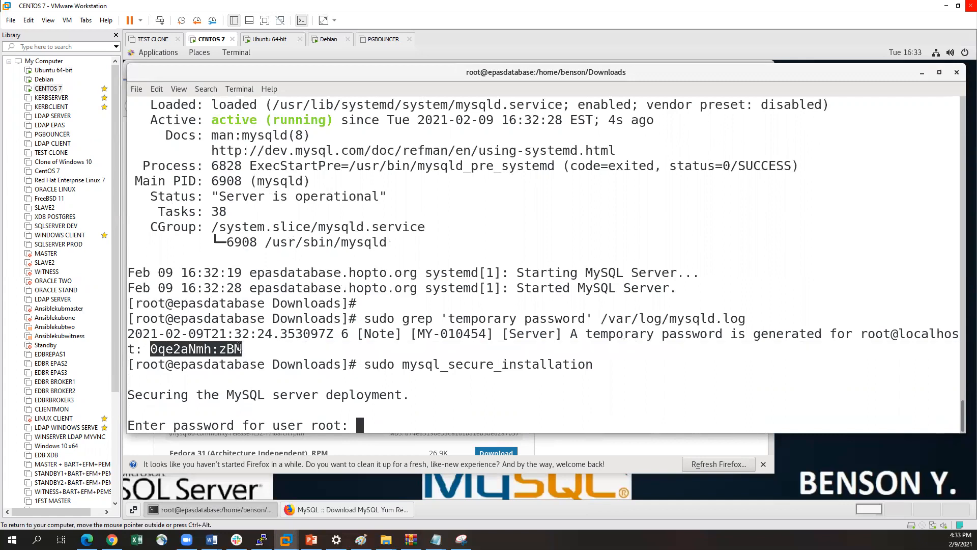
right_click(223, 347)
left_click(245, 351)
right_click(272, 345)
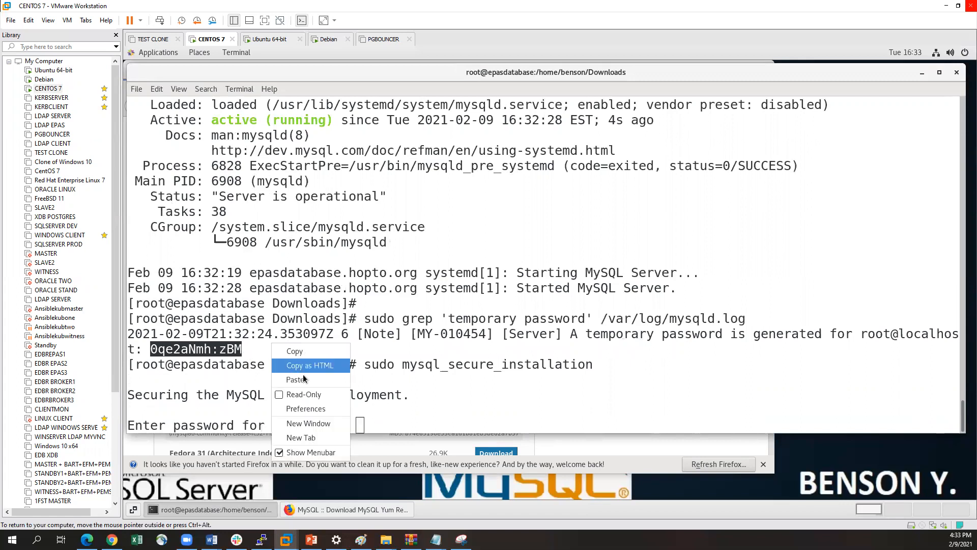
left_click(307, 381)
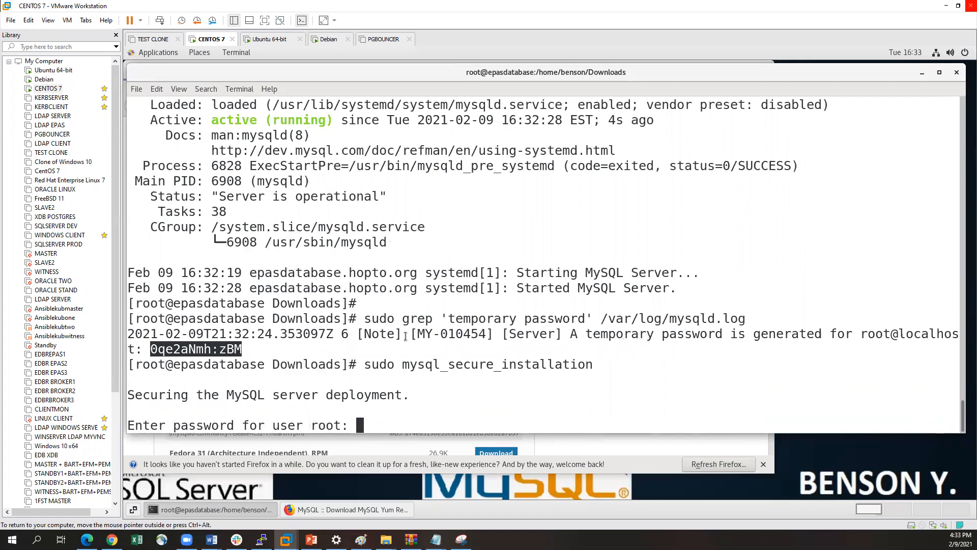
key("Return")
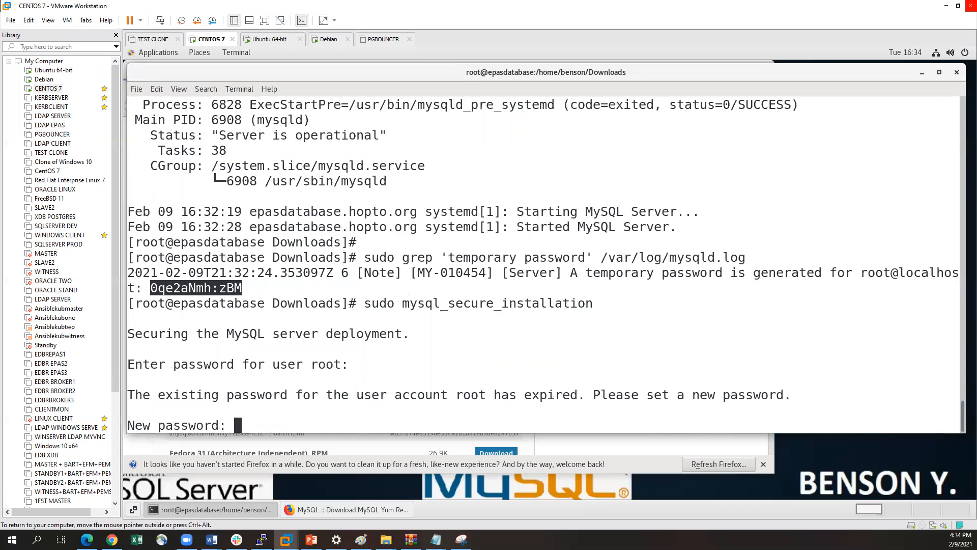
key("Return")
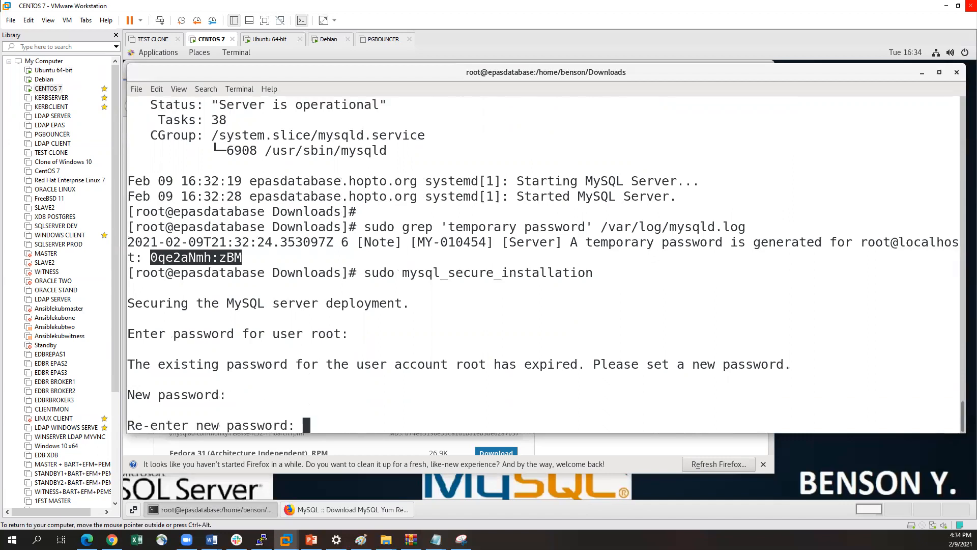
key("Return")
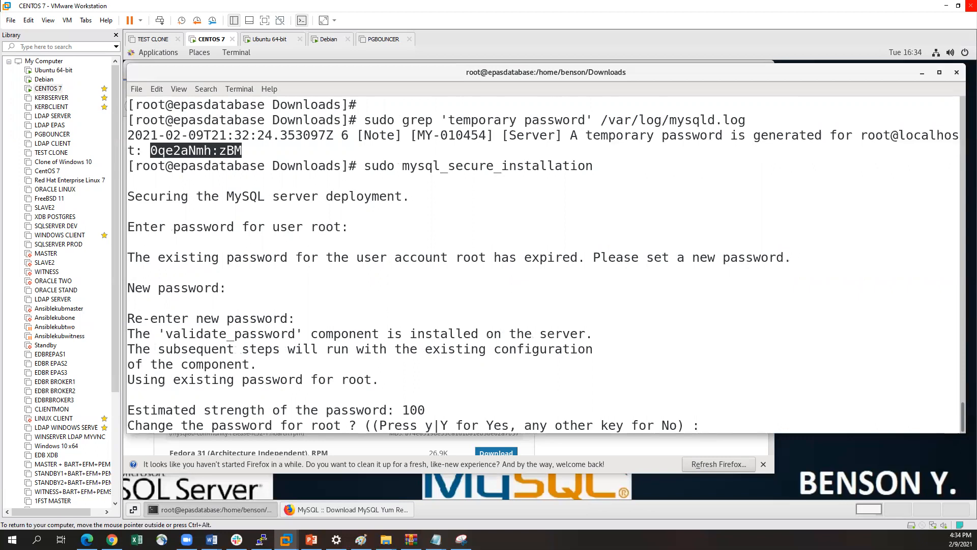
Answer y to changing the root password, enter and confirm the new password, and accept it with y
type("y")
key("Return")
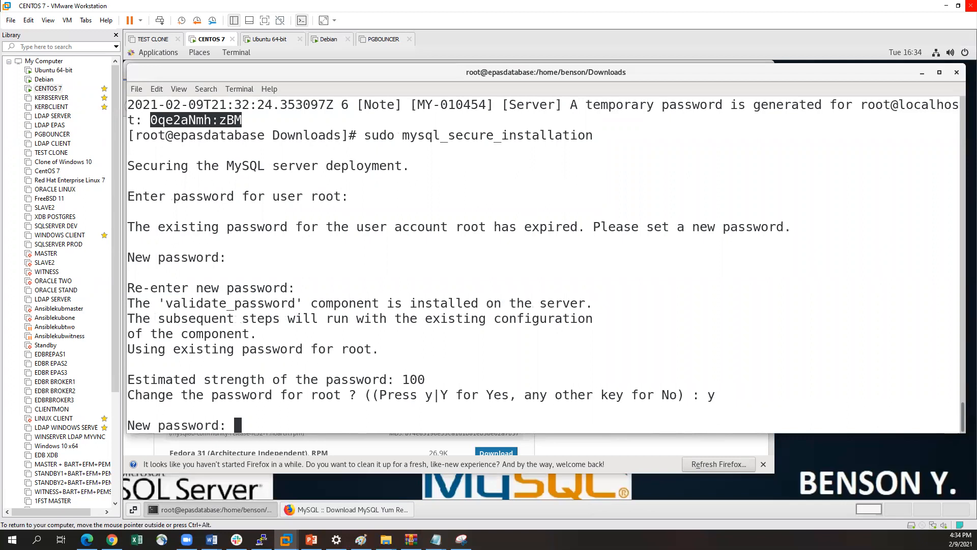
key("Return")
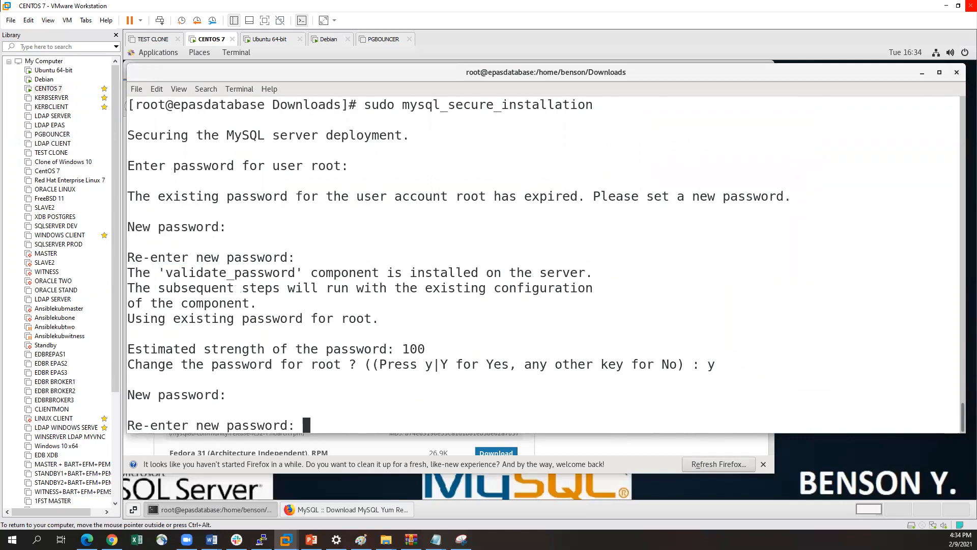
key("Return")
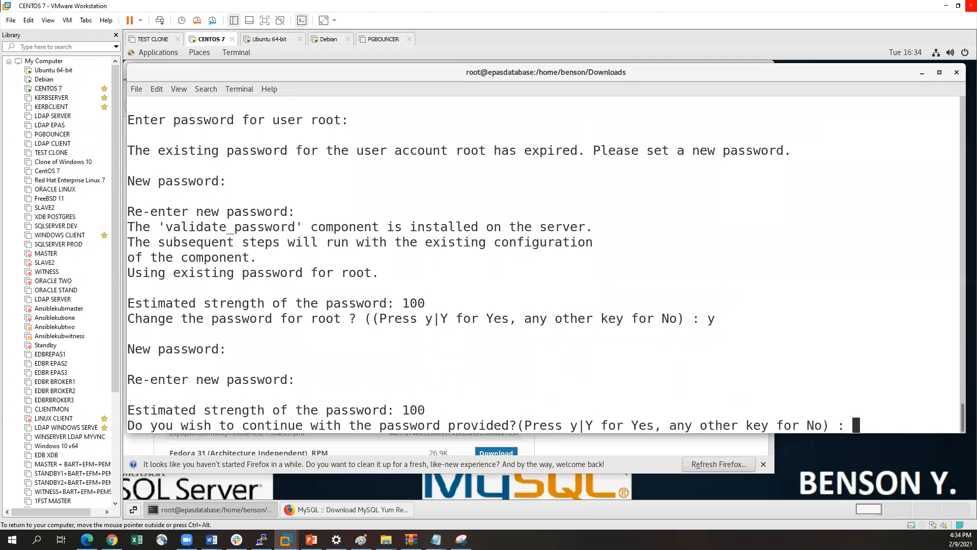
type("y")
key("Return")
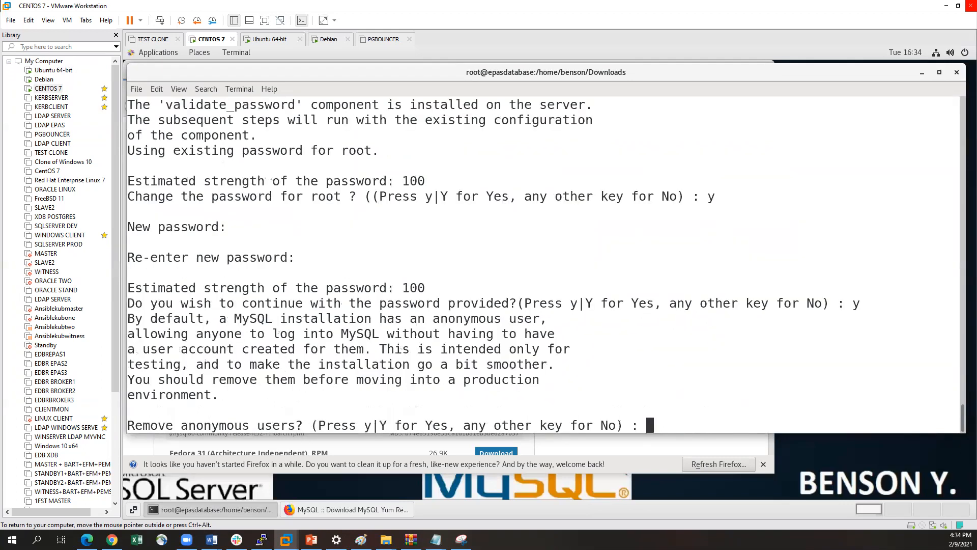
Answer n to removing anonymous users, disallowing remote root login and removing the test database, and y to reloading the privilege tables
type("n")
key("Return")
type("ny other key for No) : n")
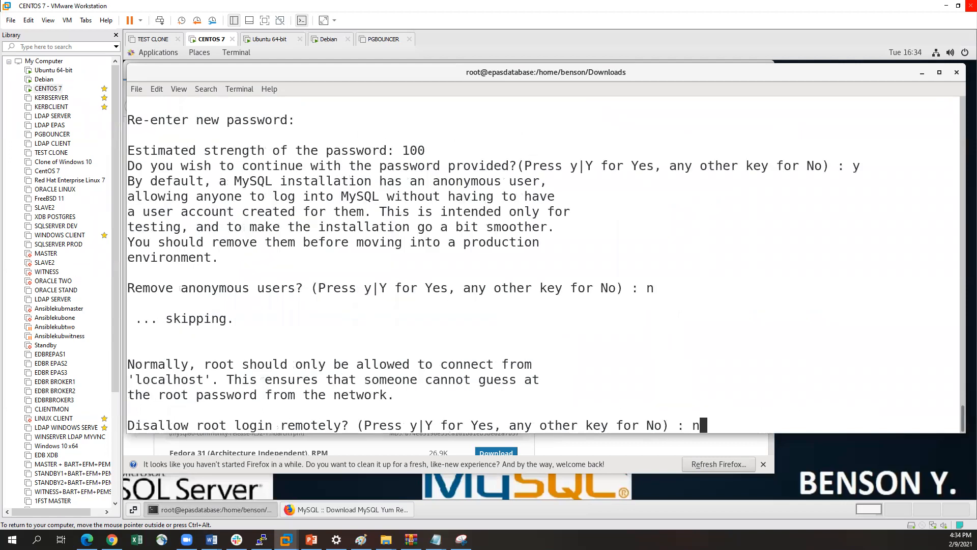
key("Return")
type("n")
key("Return")
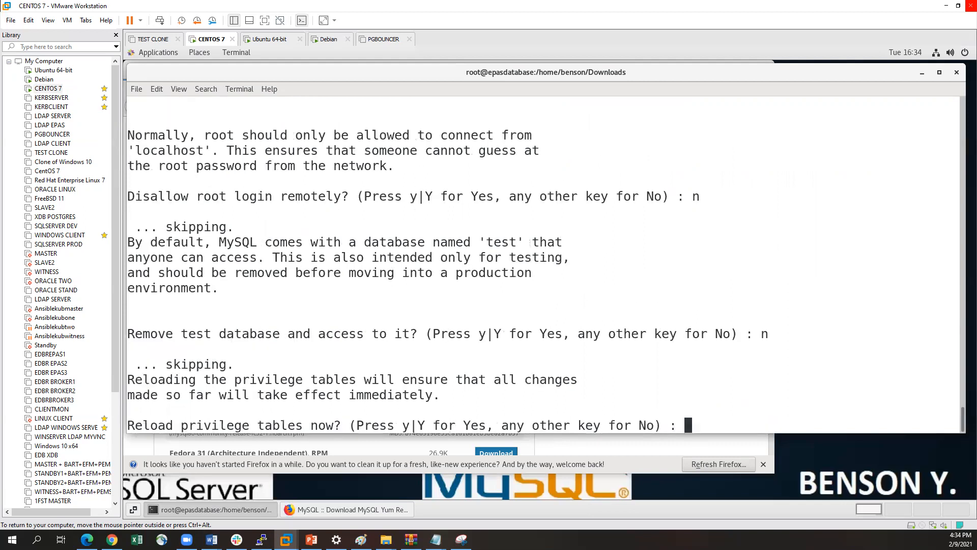
type("y")
key("Return")
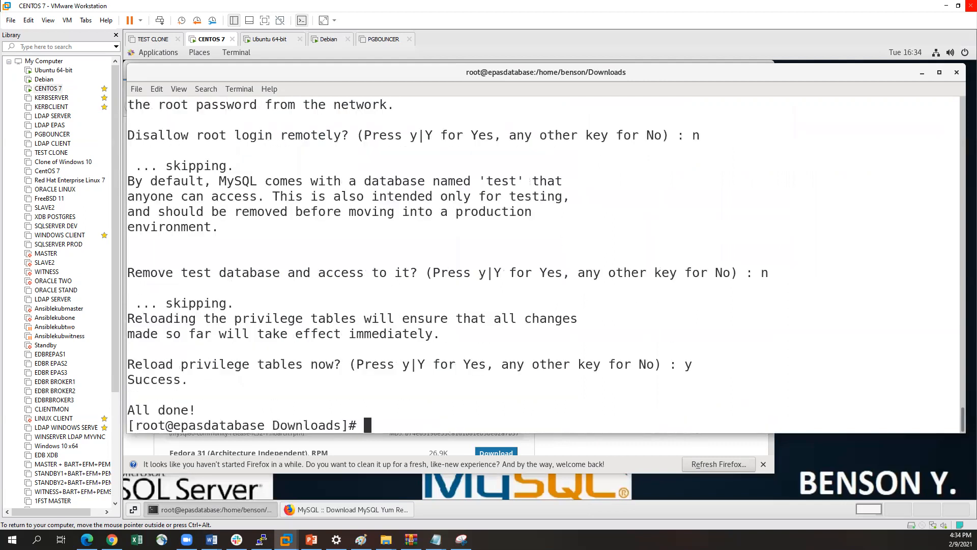
Try to open the MySQL client by running mysql without a user or password
key("Return")
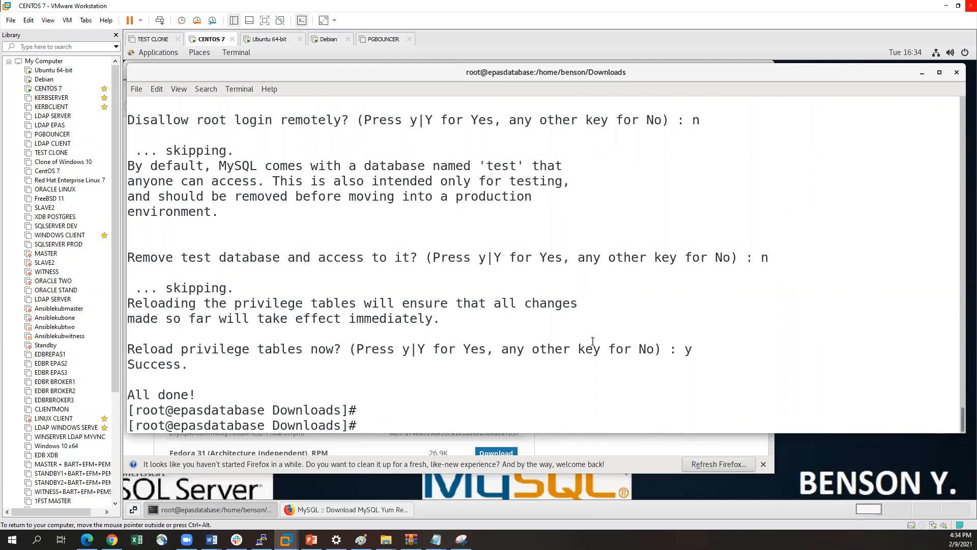
type("mysql")
key("Return")
Log in to the MySQL server with mysql -u root -p and enter the root password
type("mysql -")
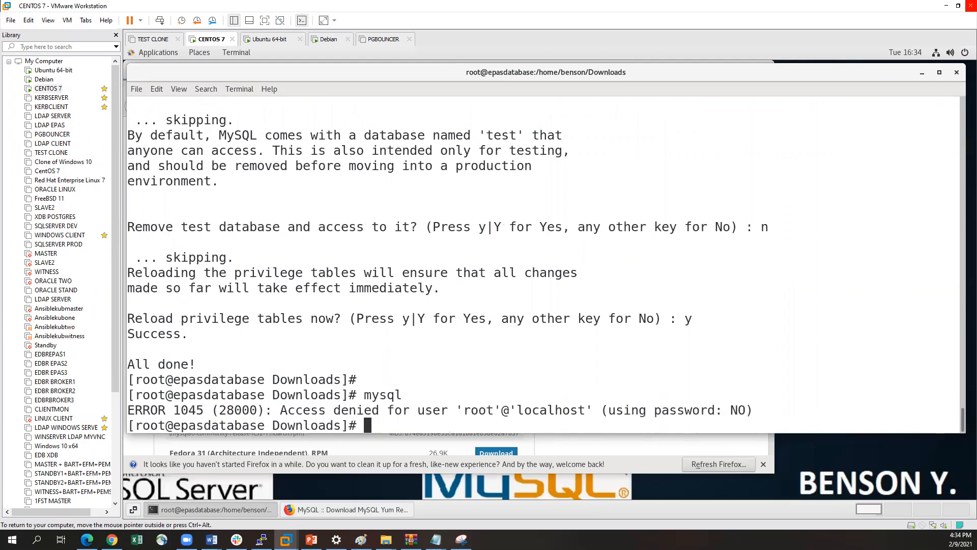
type("u r00")
key("BackSpace")
key("BackSpace")
type("OOT")
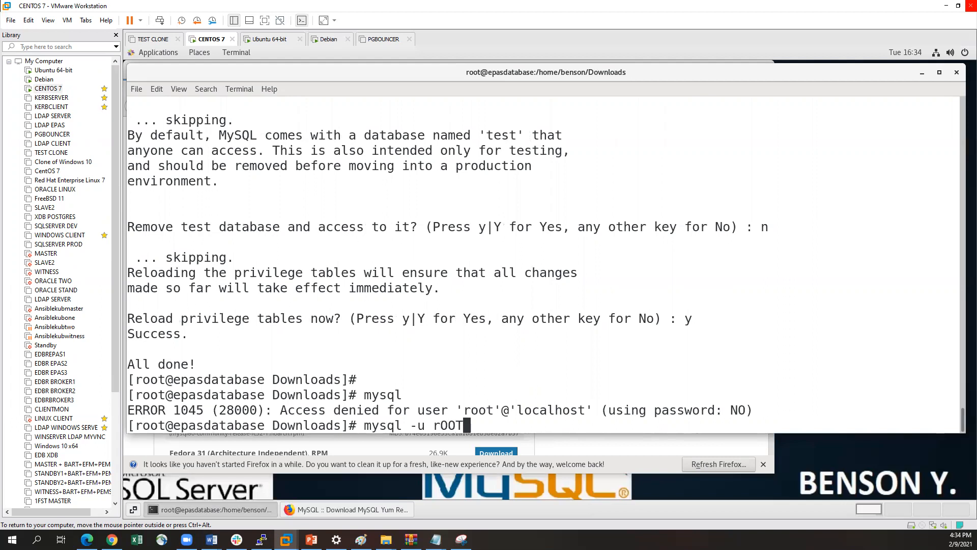
key("BackSpace")
key("BackSpace")
key("BackSpace")
type("oot -p")
key("Return")
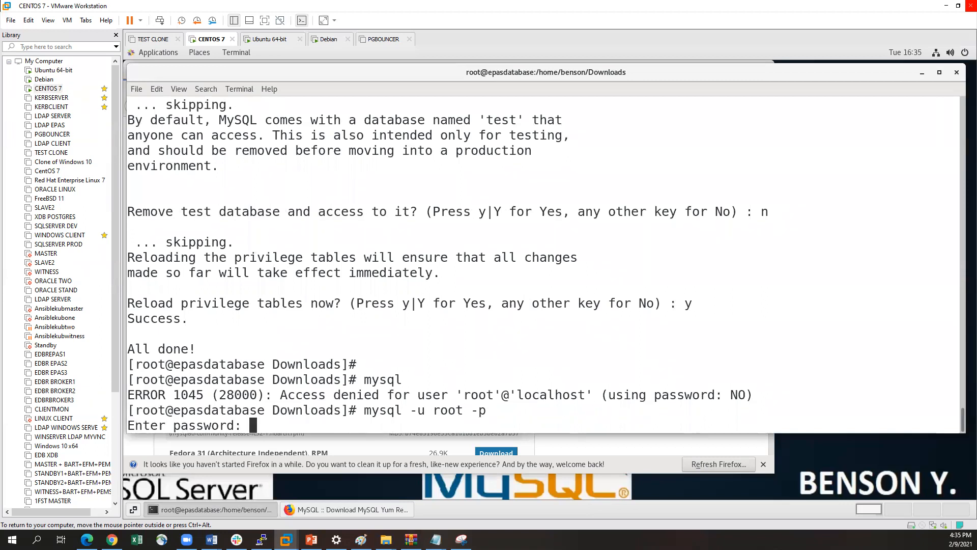
key("Return")
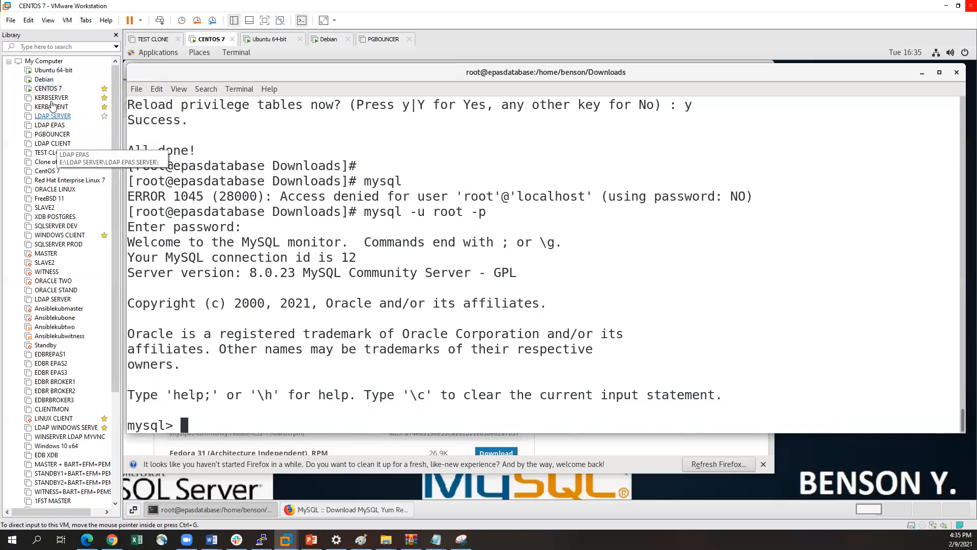
Exit the MySQL client and run ifconfig to check the IP address of the ens32 interface
type("exit")
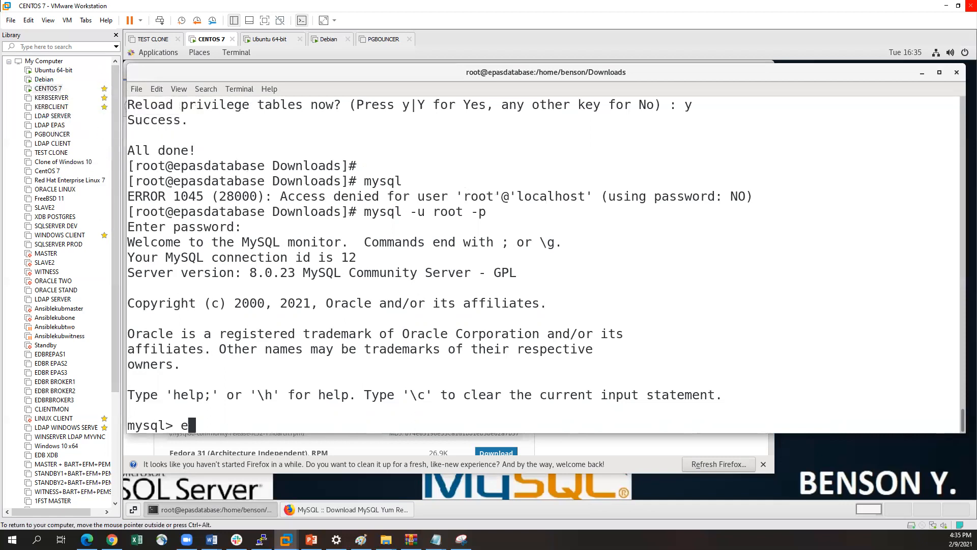
key("Return")
type("ifconfig")
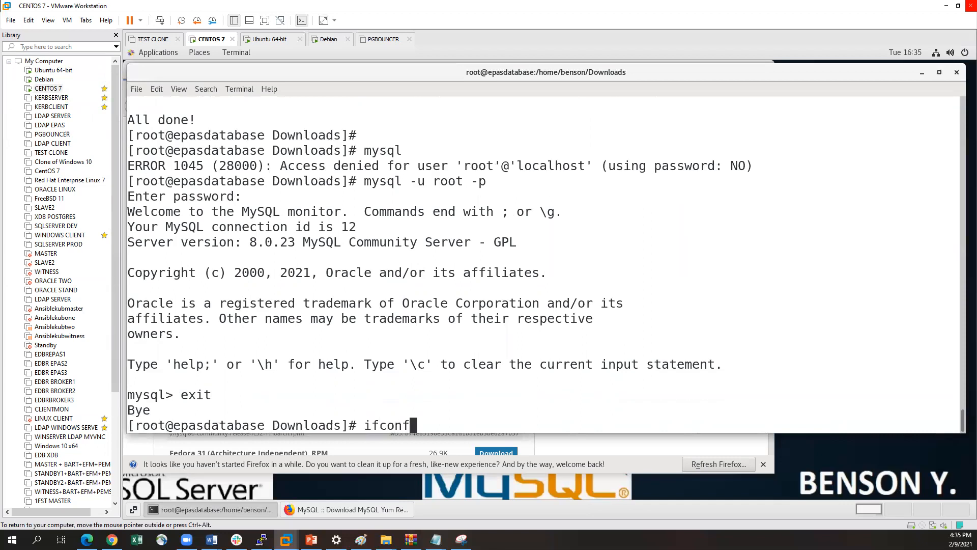
key("Return")
scroll(280, 233, "up", 3)
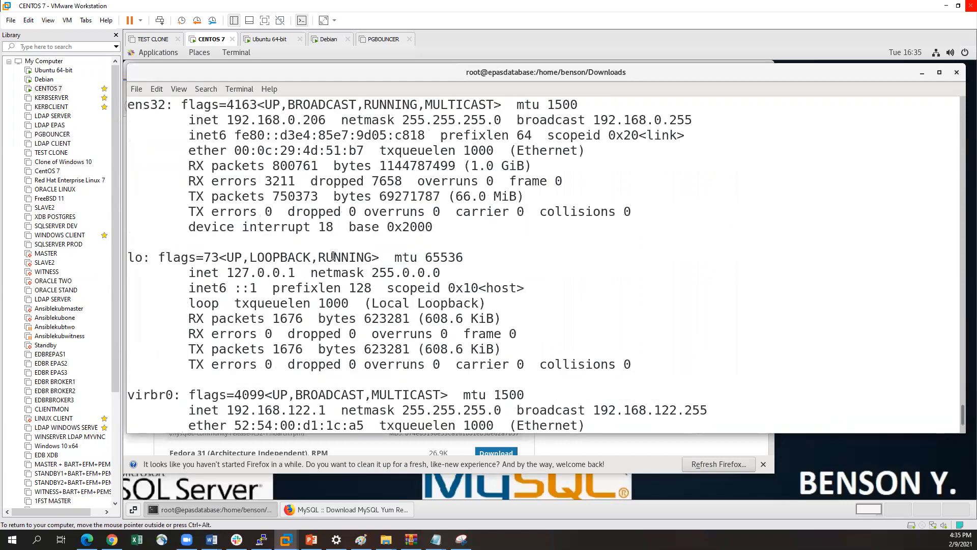
left_click_drag(224, 162, 323, 166)
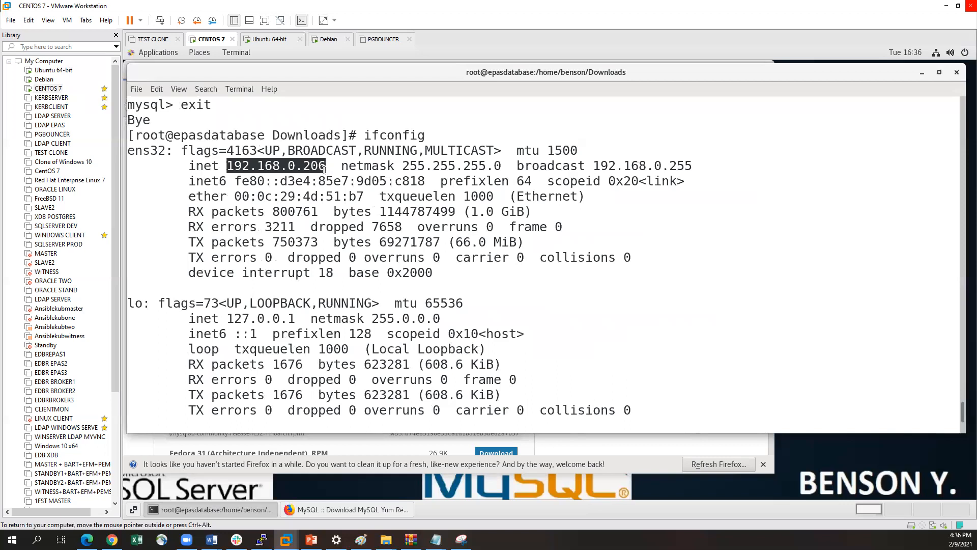
left_click(301, 166)
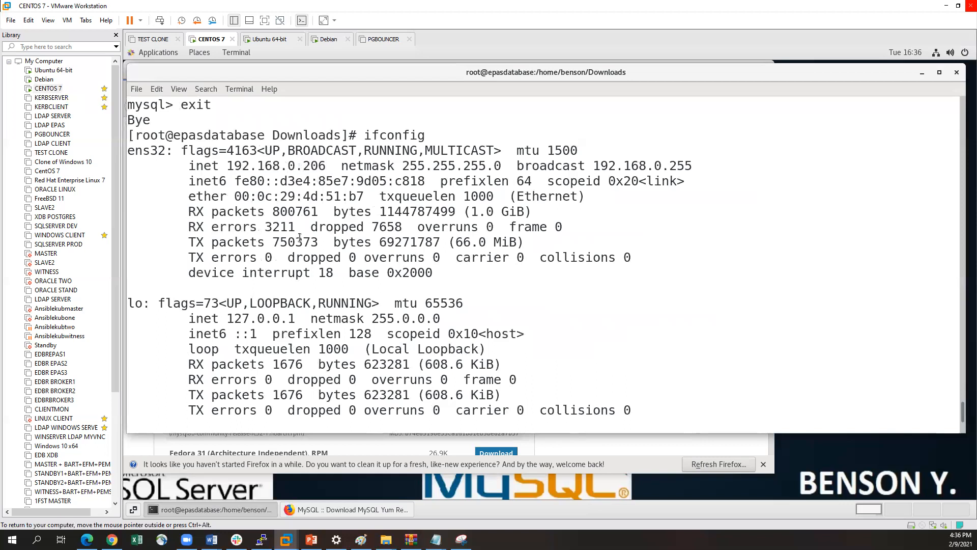
scroll(300, 236, "down", 3)
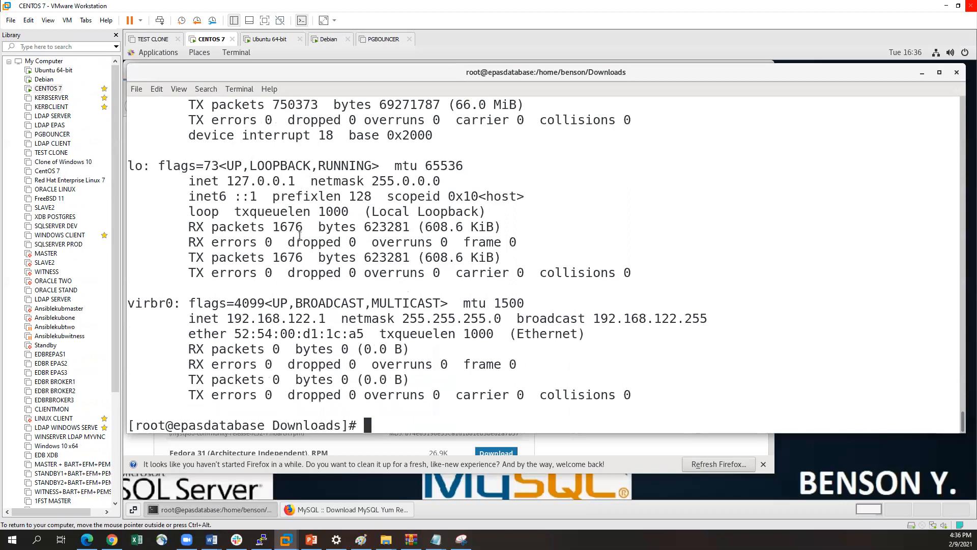
Set the network adapter of the CENTOS 7 virtual machine to NAT in its settings
right_click(48, 89)
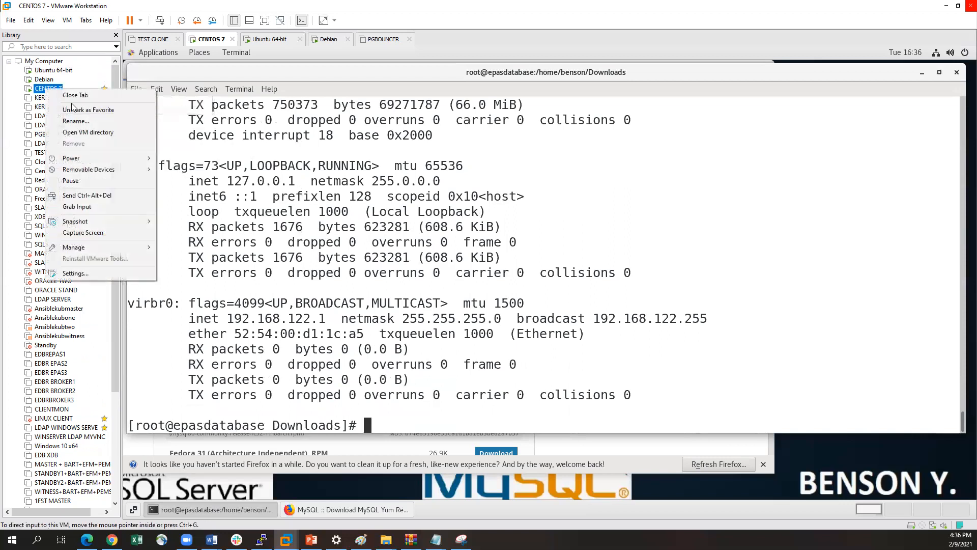
left_click(88, 274)
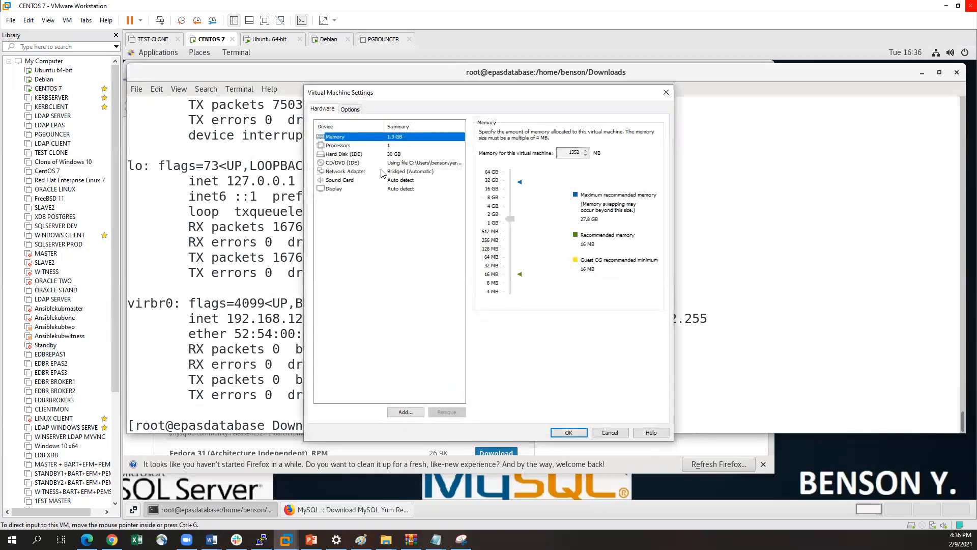
left_click(395, 172)
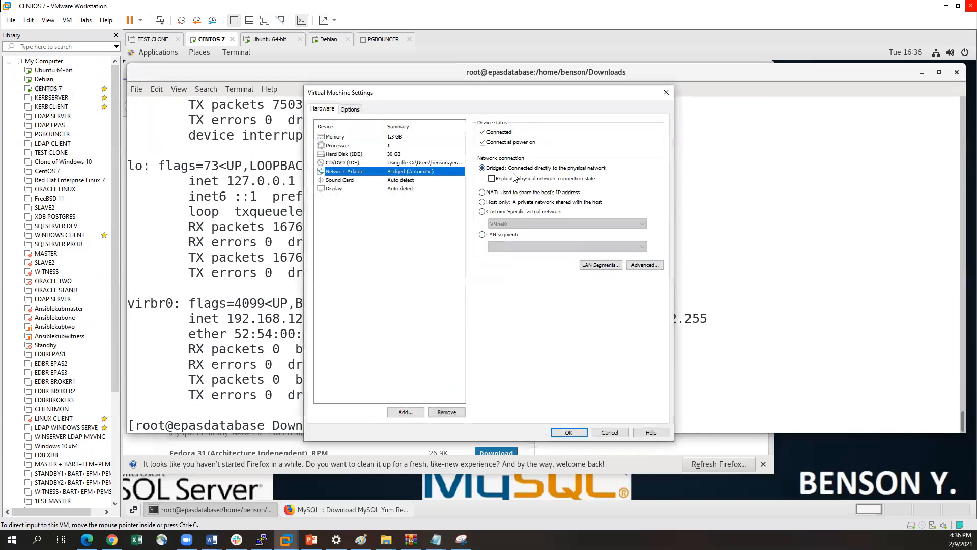
left_click(483, 193)
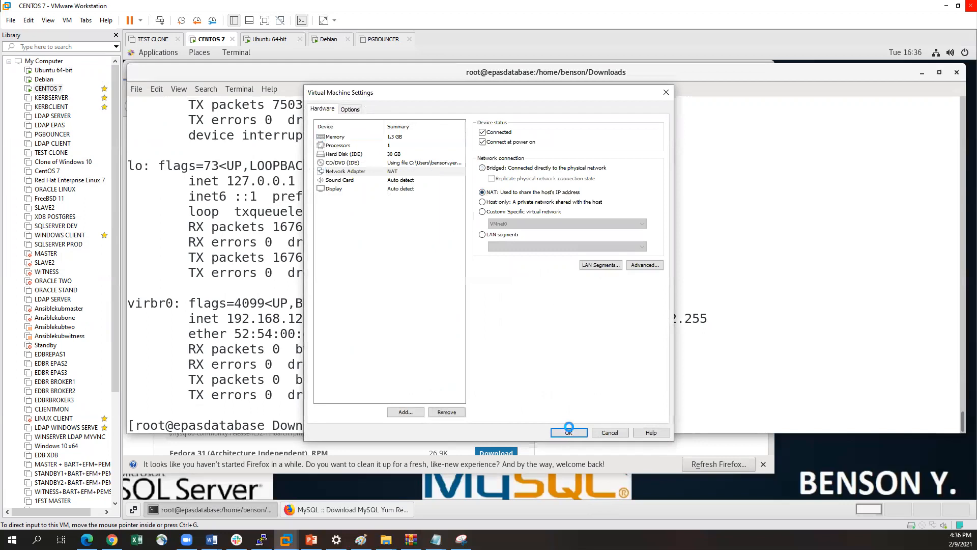
left_click(566, 432)
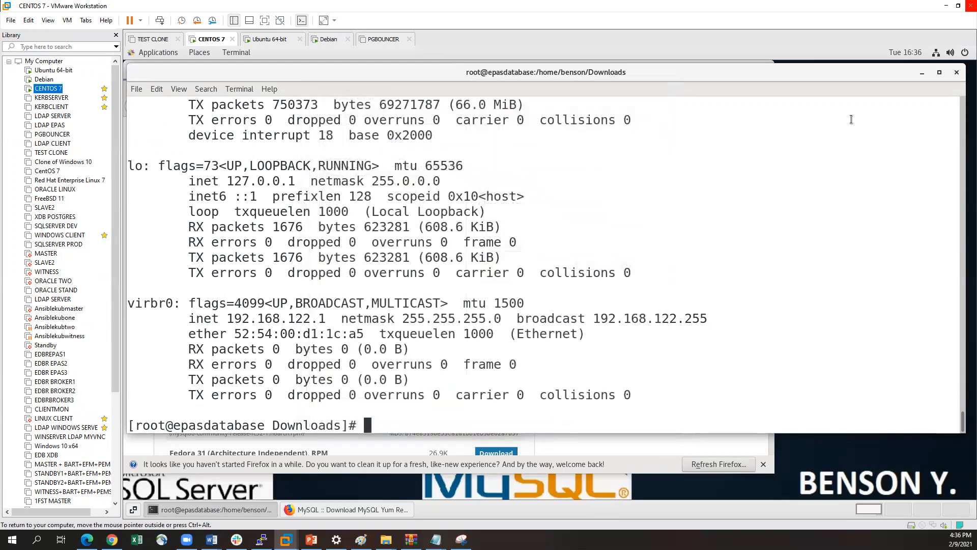
Set the CentOS wired connection's IPv4 method to Automatic (DHCP), apply it and close the network settings
left_click(937, 53)
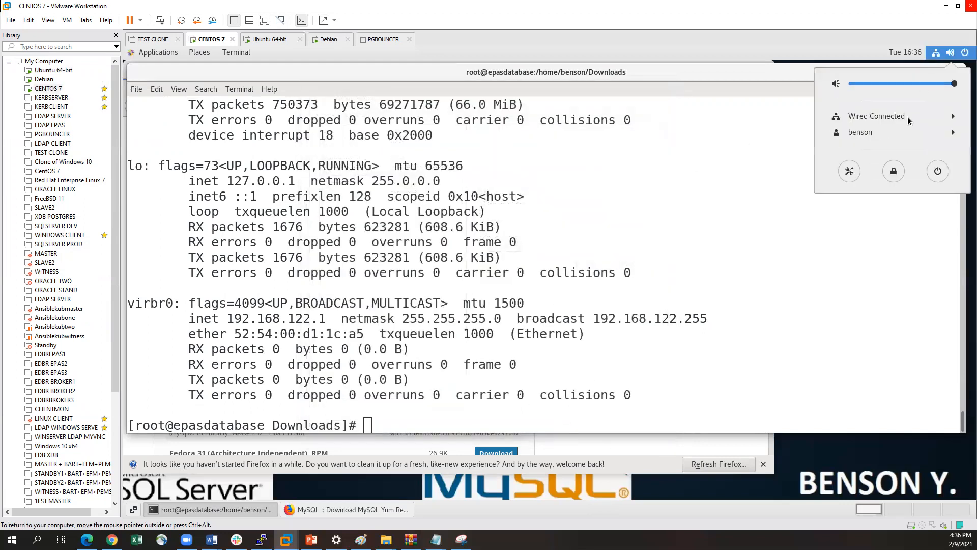
left_click(853, 169)
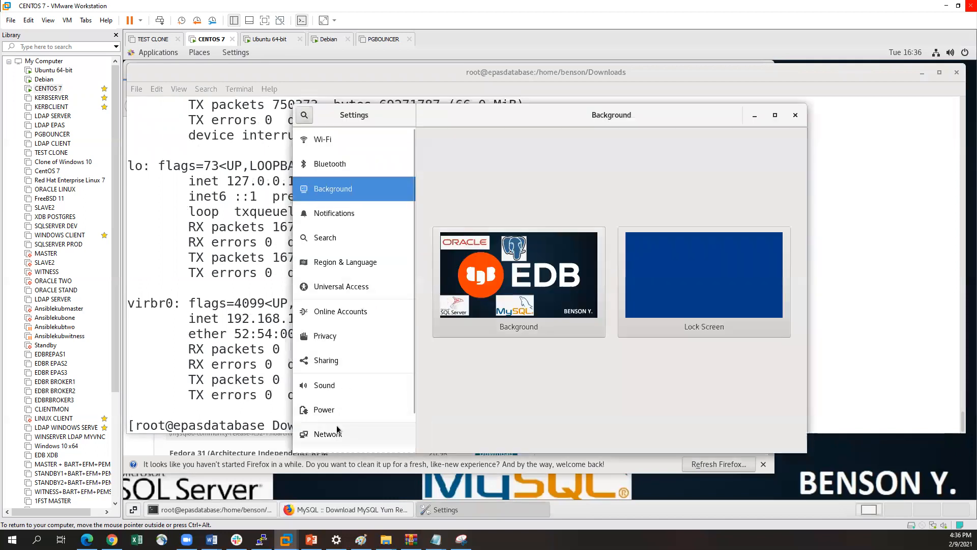
left_click(337, 430)
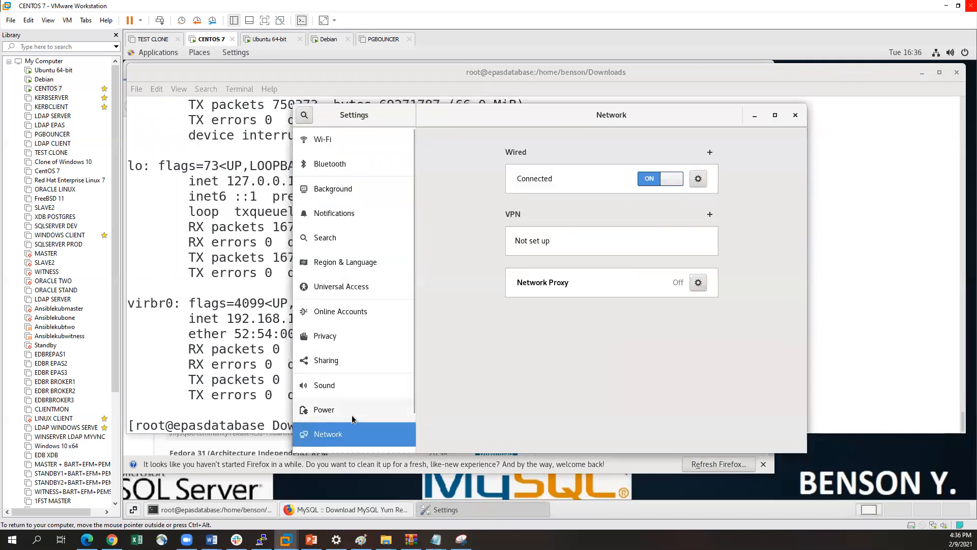
left_click(698, 179)
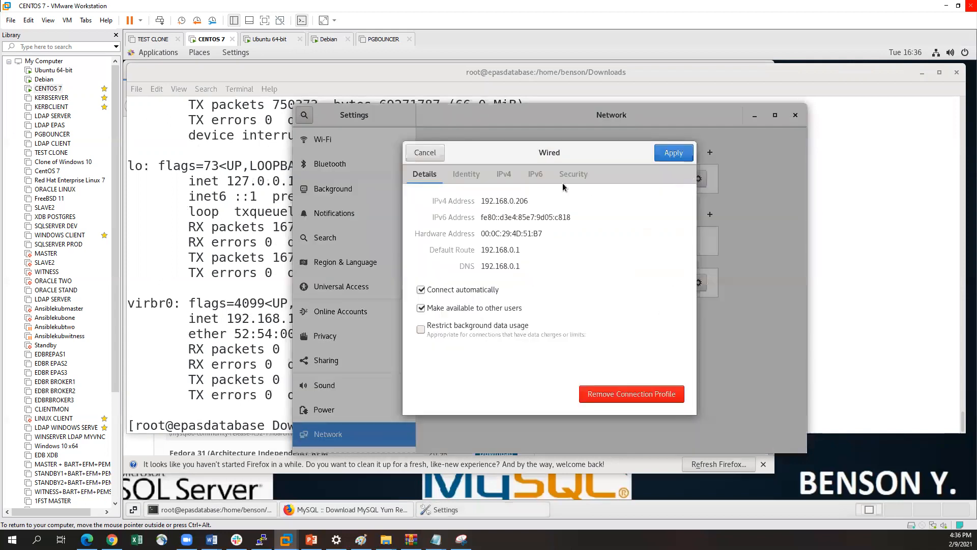
left_click(503, 174)
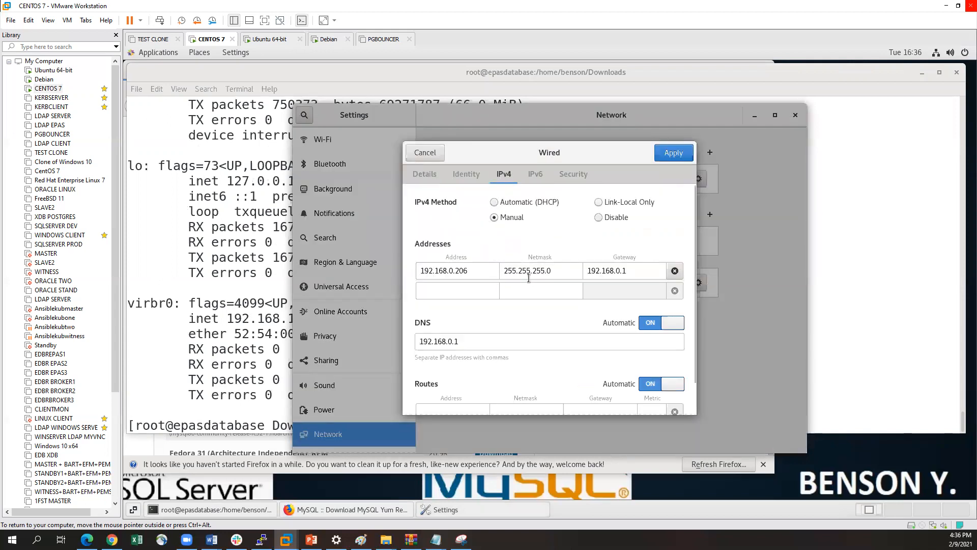
left_click(493, 203)
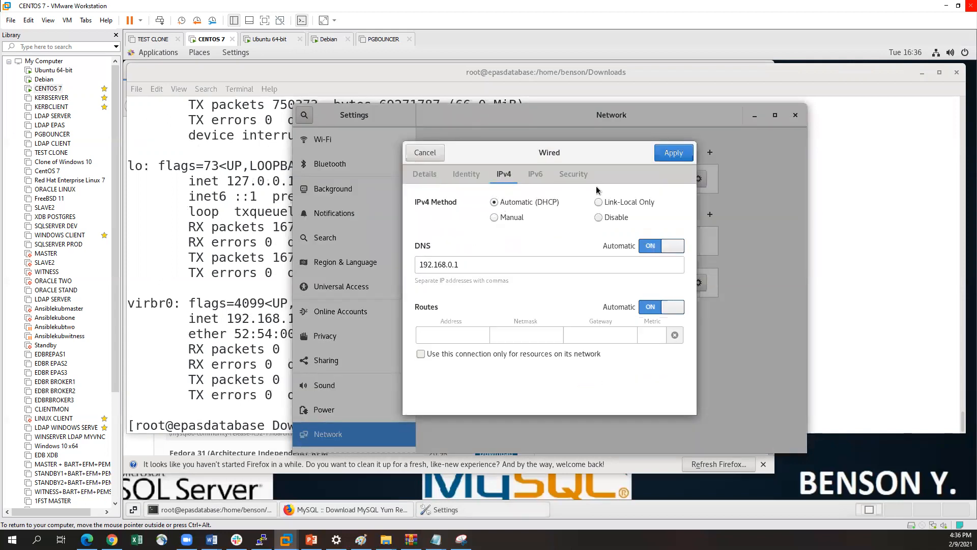
left_click(673, 153)
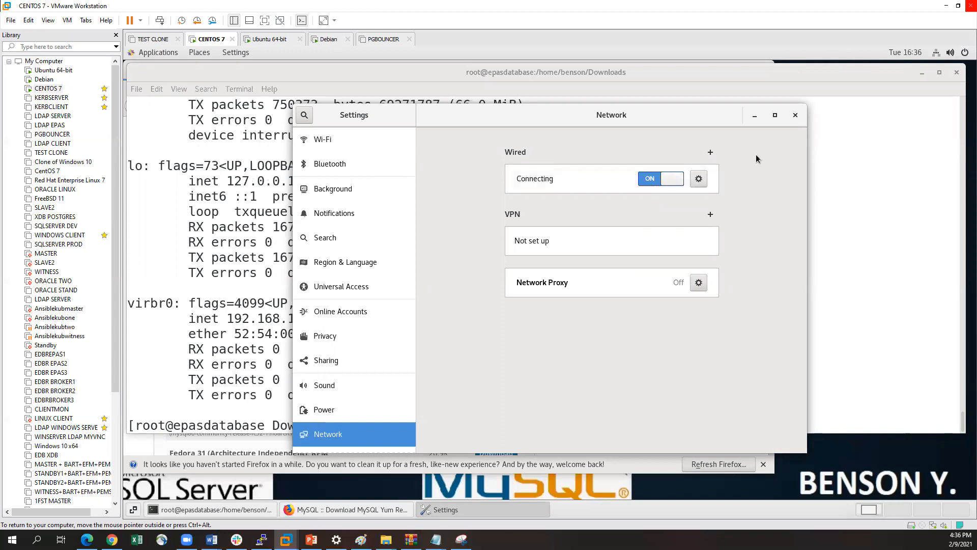
left_click(795, 115)
Run ifconfig again to check which IP address ens32 has received through DHCP
type("ifconfig")
key("Return")
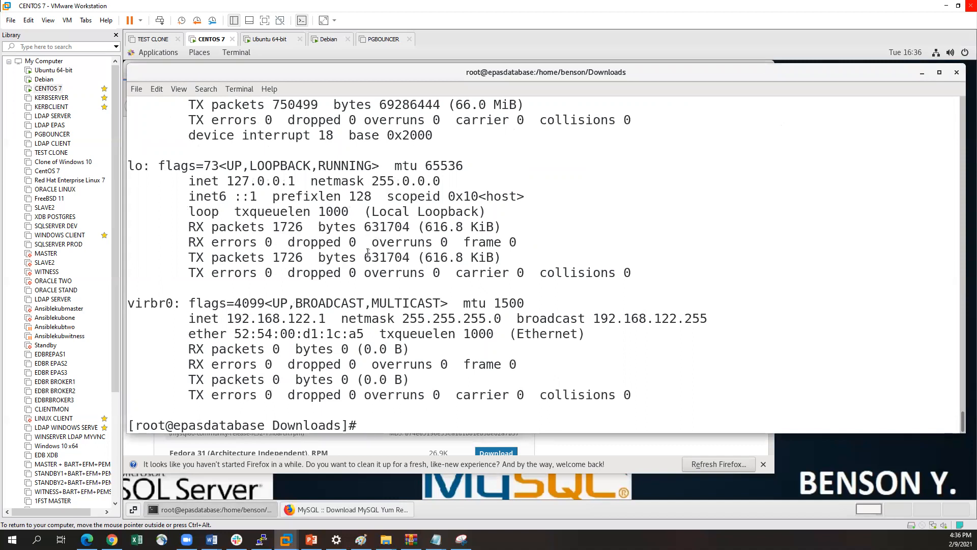
scroll(369, 253, "up", 3)
left_click_drag(229, 164, 324, 163)
left_click(337, 166)
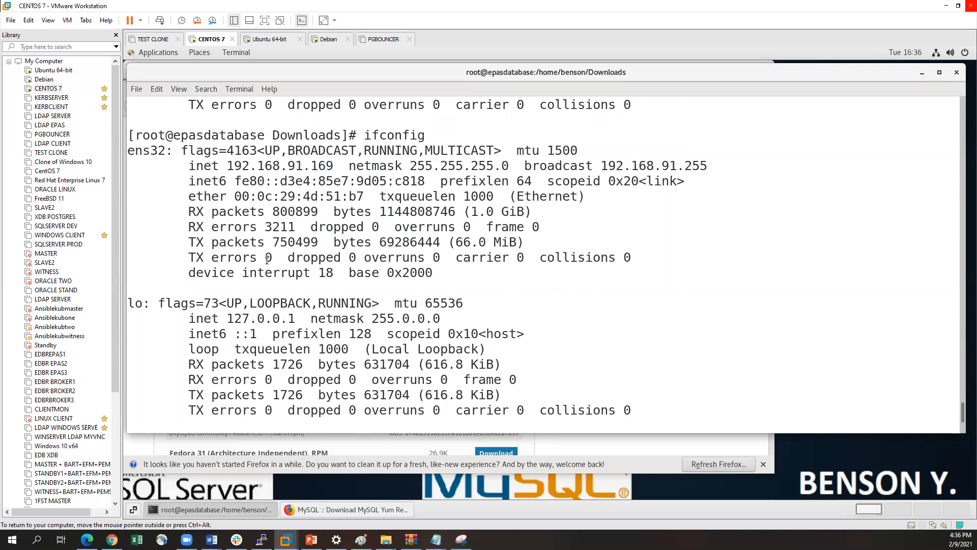
scroll(267, 260, "down", 3)
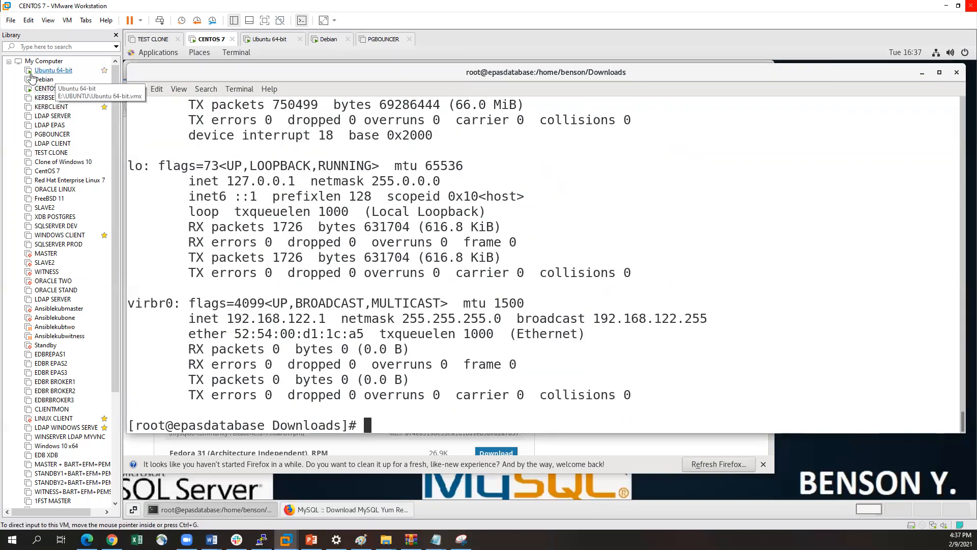
Switch to the Ubuntu 64-bit virtual machine and unlock its screen with the account password
double_click(54, 71)
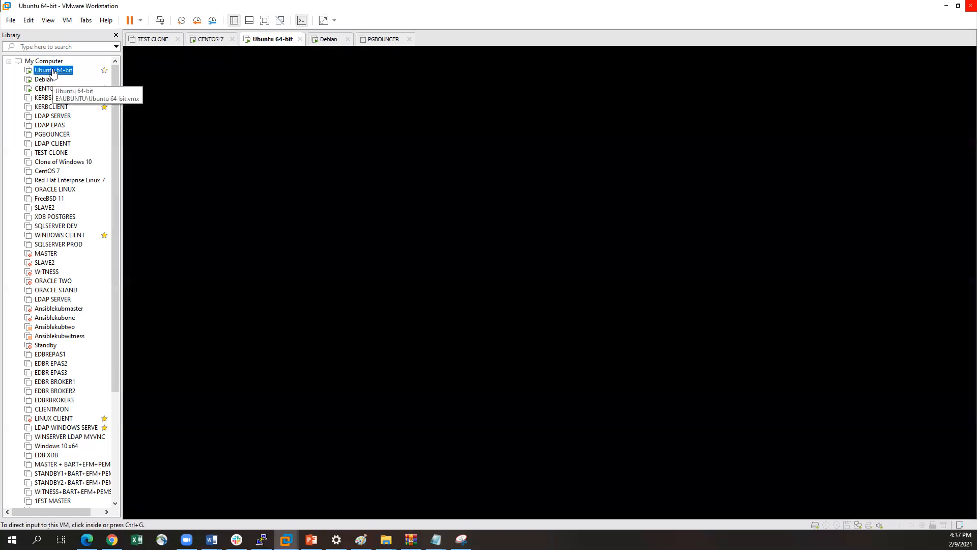
left_click(369, 179)
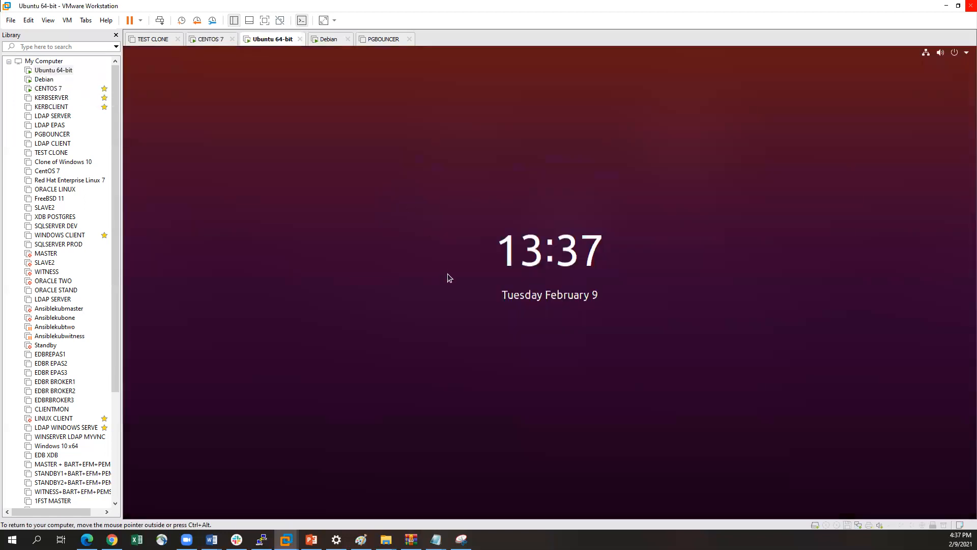
left_click(447, 273)
type("********")
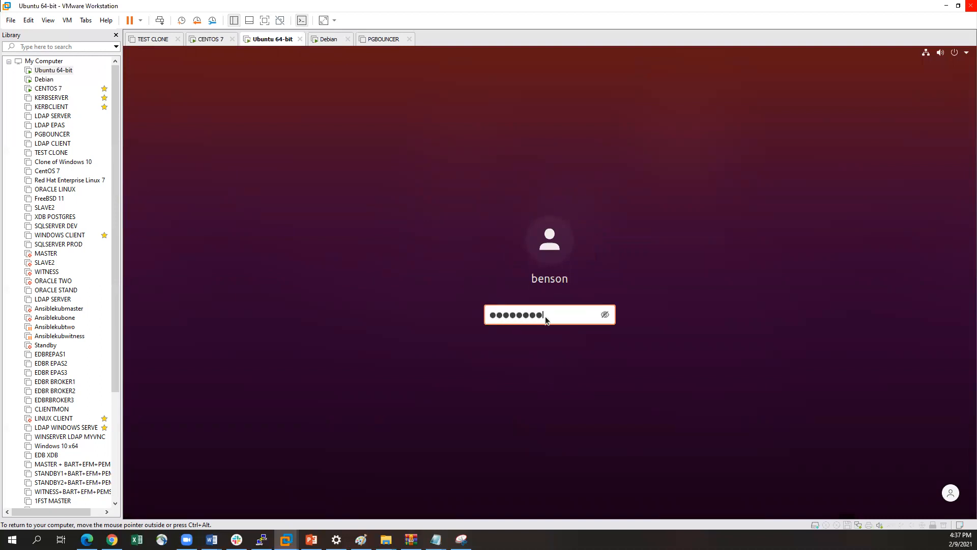
key("Return")
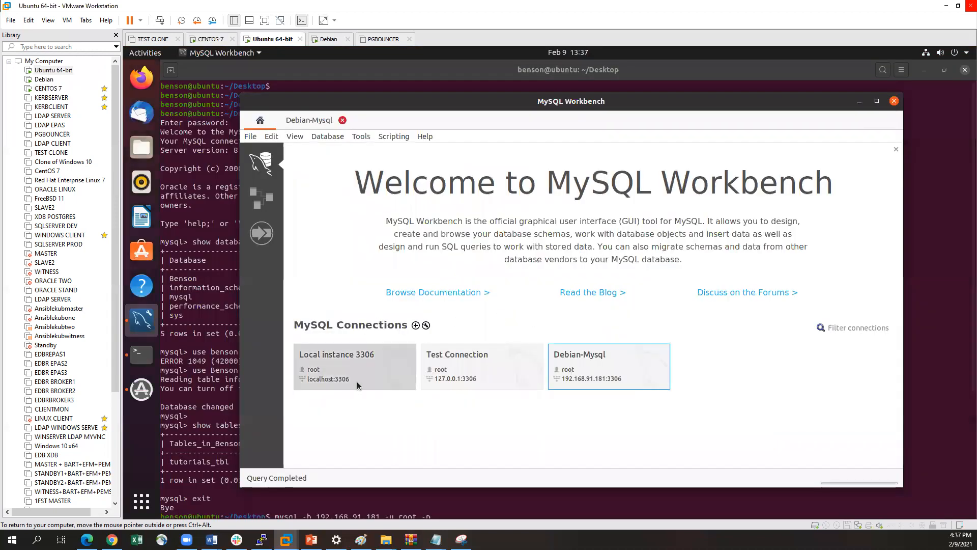
Exit the open MySQL session in the Ubuntu terminal and clear the terminal
left_click(197, 397)
scroll(308, 369, "down", 5)
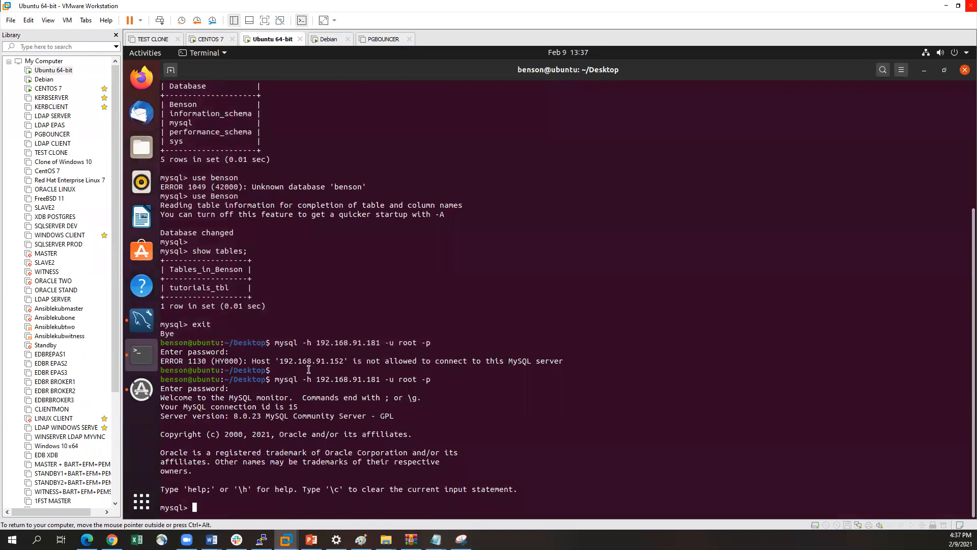
type("exit")
key("Return")
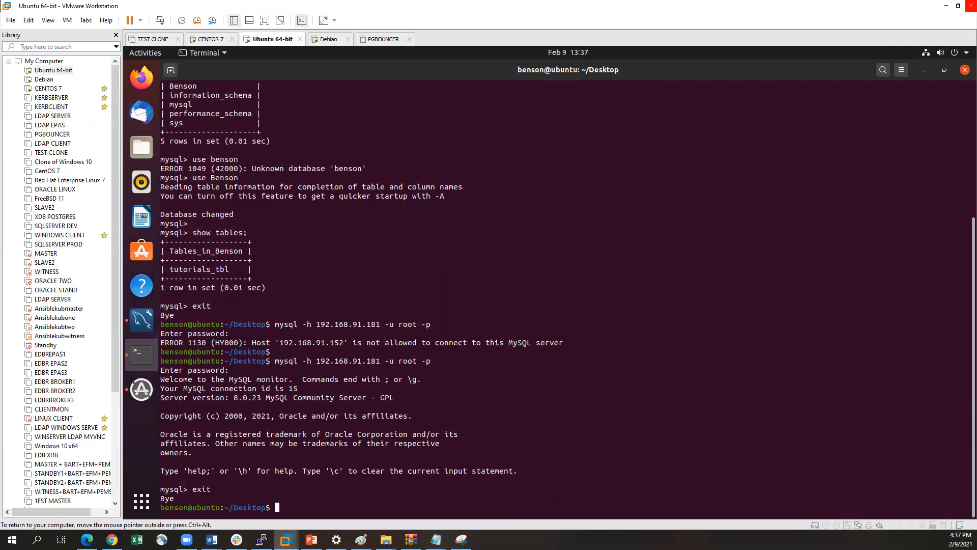
type("clear")
key("Return")
key("Return")
key("Return")
Try to connect remotely with mysql -h 192.168.91.169 -u root -p, entering the root password
key("Up")
key("Up")
key("Down")
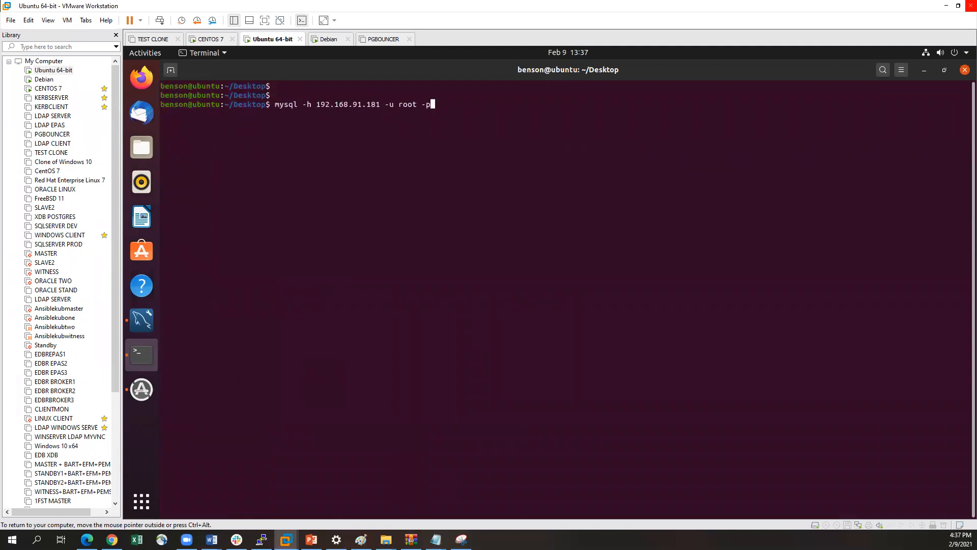
key("Left")
key("Left")
key("Left")
key("Left")
key("Left")
key("Left")
key("Left")
key("Left")
key("Left")
key("Left")
key("BackSpace")
key("BackSpace")
type("69")
key("Return")
key("Return")
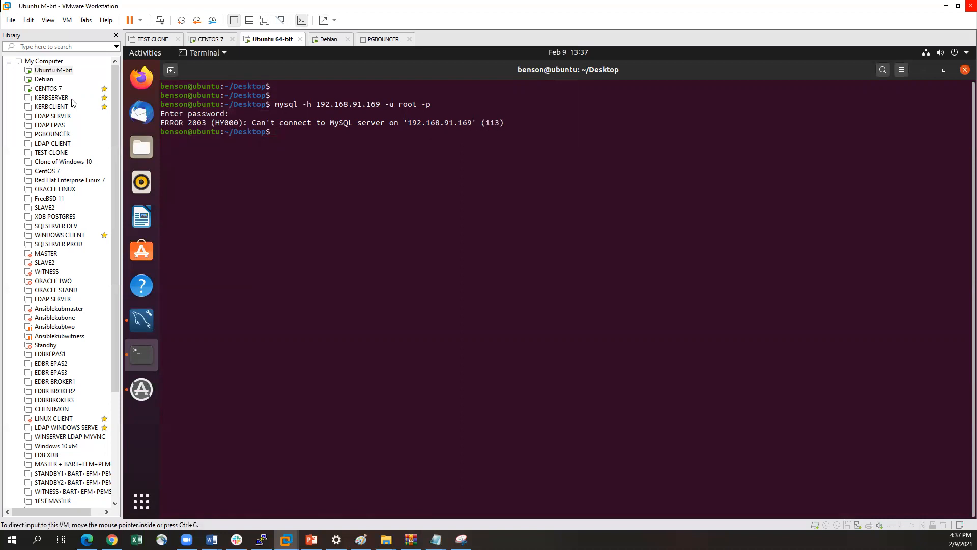
Switch to the CENTOS 7 virtual machine and check the firewall service with systemctl status firewalld
left_click(49, 89)
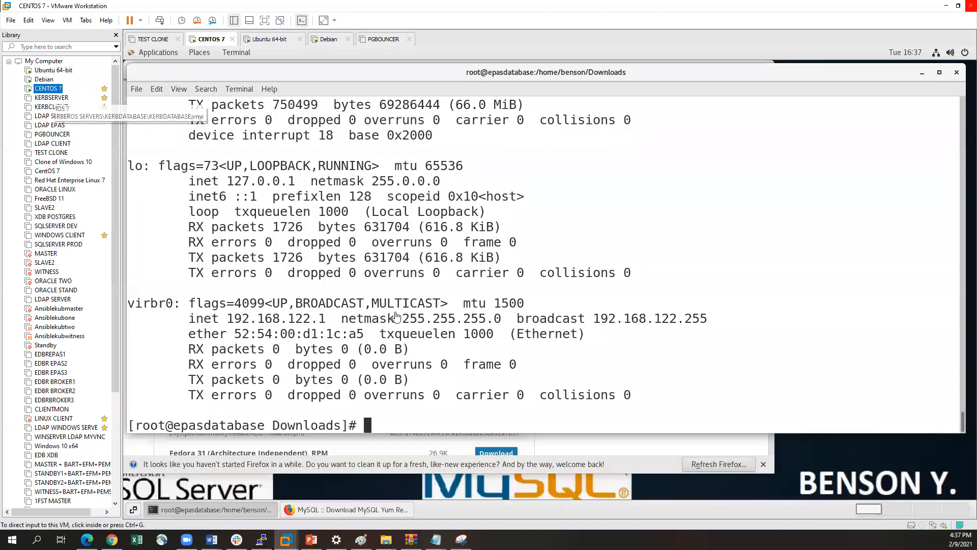
type("syst")
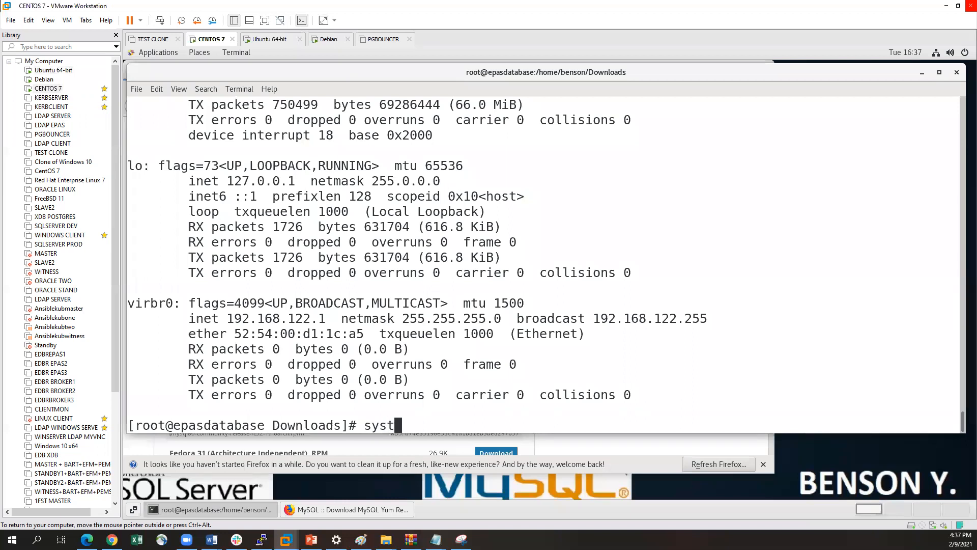
type("emctl status f")
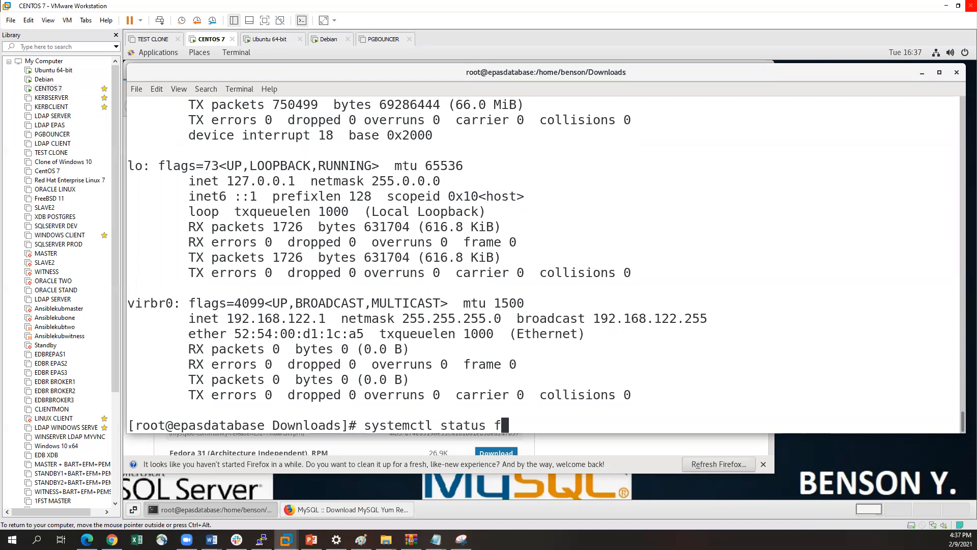
type("irewalld")
key("Return")
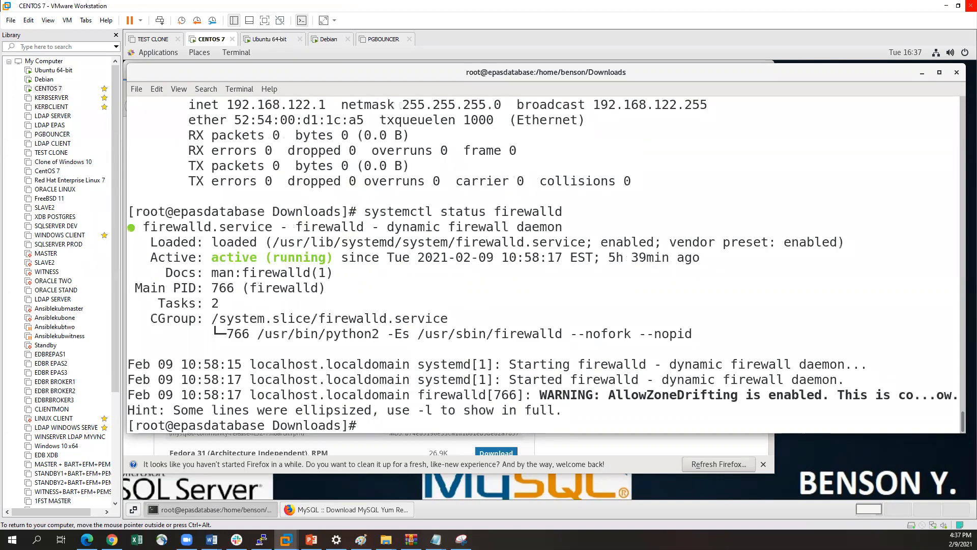
Stop the firewall service on the CentOS machine with systemctl stop firewalld
key("Up")
key("Left")
key("Left")
key("Left")
key("Left")
key("Left")
key("Left")
key("Left")
key("Left")
key("Left")
key("Left")
key("BackSpace")
key("BackSpace")
key("BackSpace")
key("BackSpace")
type("op")
key("Return")
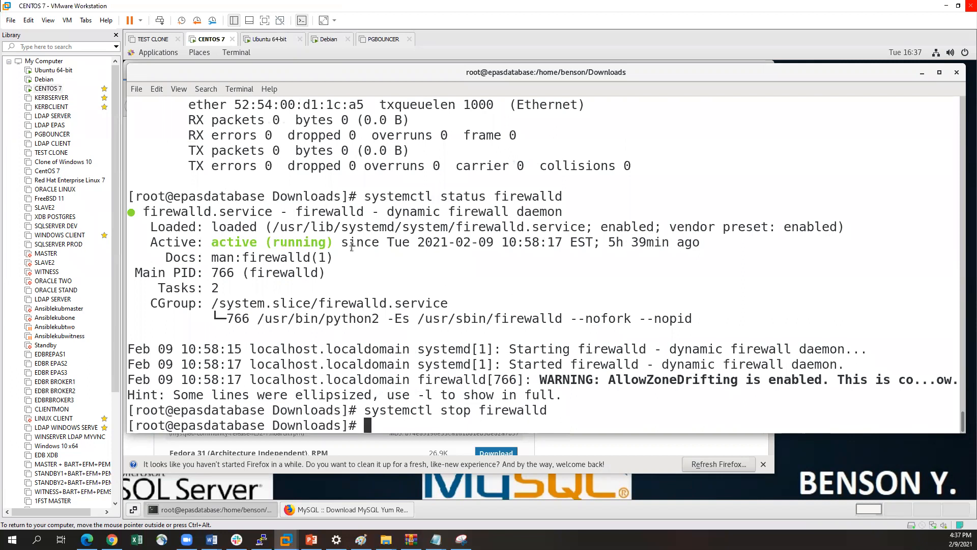
Return to the Ubuntu 64-bit virtual machine and retry mysql -h 192.168.91.169 -u root -p, entering the root password
left_click(46, 72)
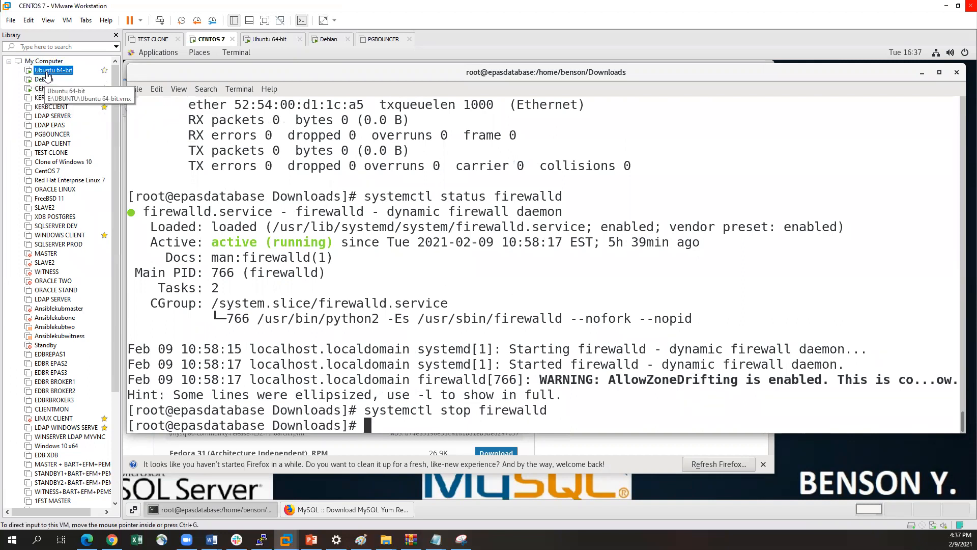
key("Up")
key("Return")
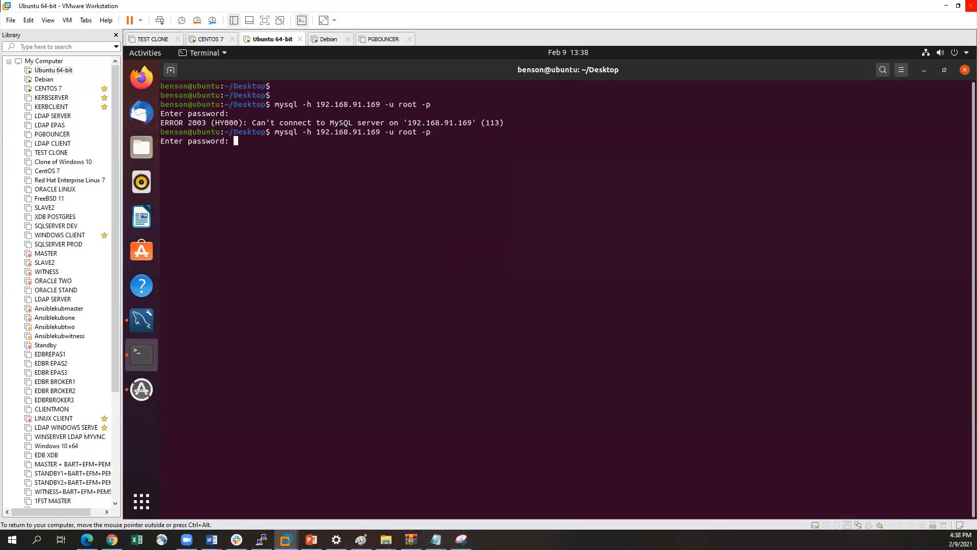
key("Return")
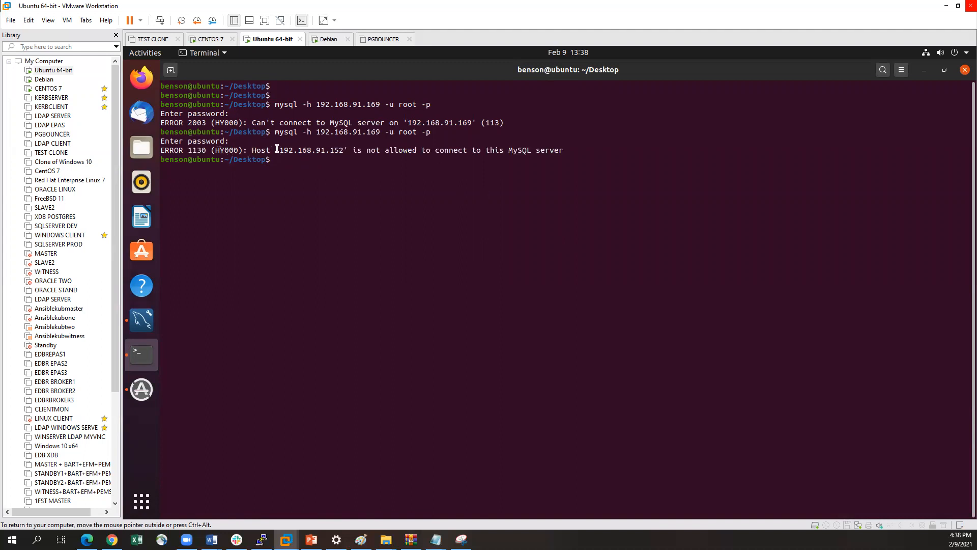
Compare the error messages of the two remote connection attempts, including the host address named in the second one
left_click_drag(280, 134, 385, 133)
left_click(403, 124)
left_click_drag(249, 123, 477, 123)
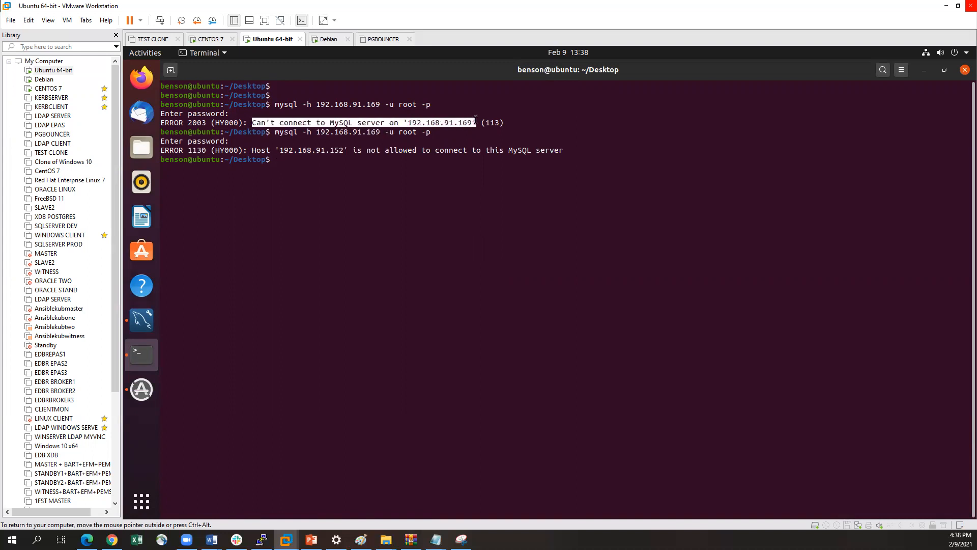
left_click(377, 146)
left_click_drag(282, 151, 336, 151)
left_click_drag(370, 151, 515, 151)
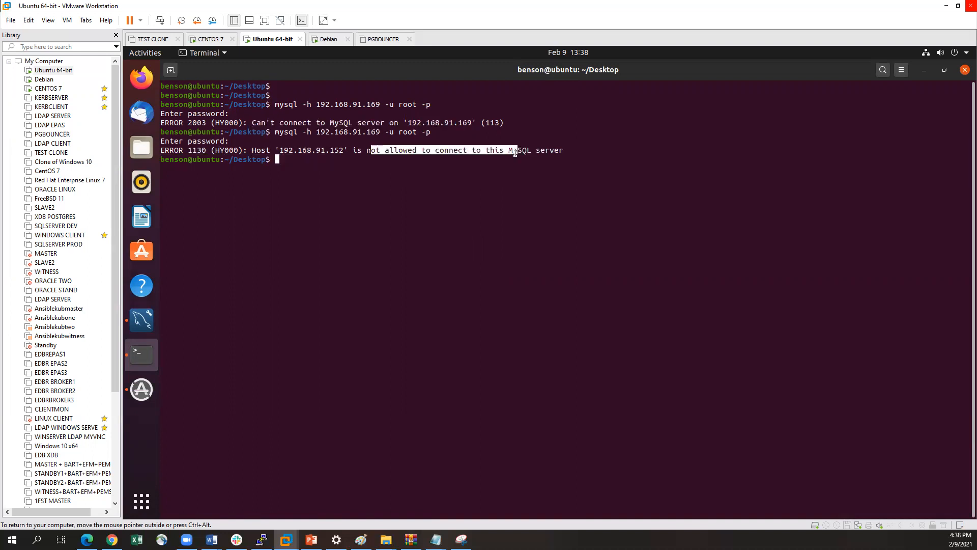
left_click(515, 152)
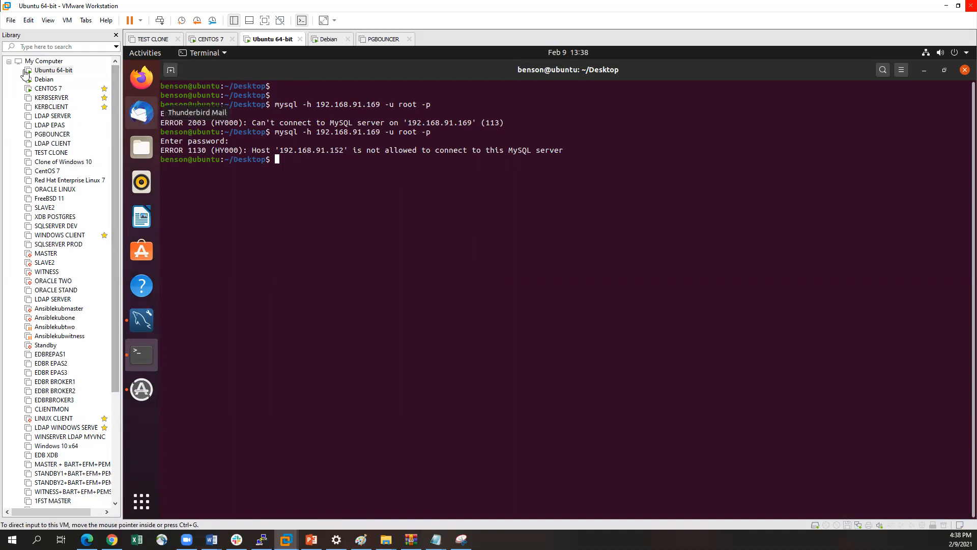
Switch to the CENTOS 7 virtual machine and log in with mysql -u root -p, entering the root password
left_click(48, 88)
left_click(463, 361)
key("Return")
key("Up")
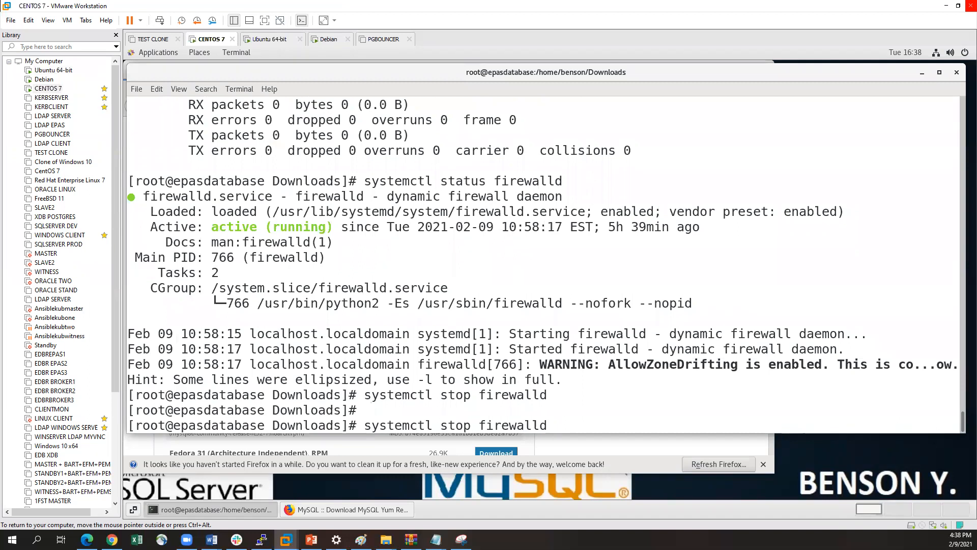
key("Up")
key("Up")
key("Up")
key("Return")
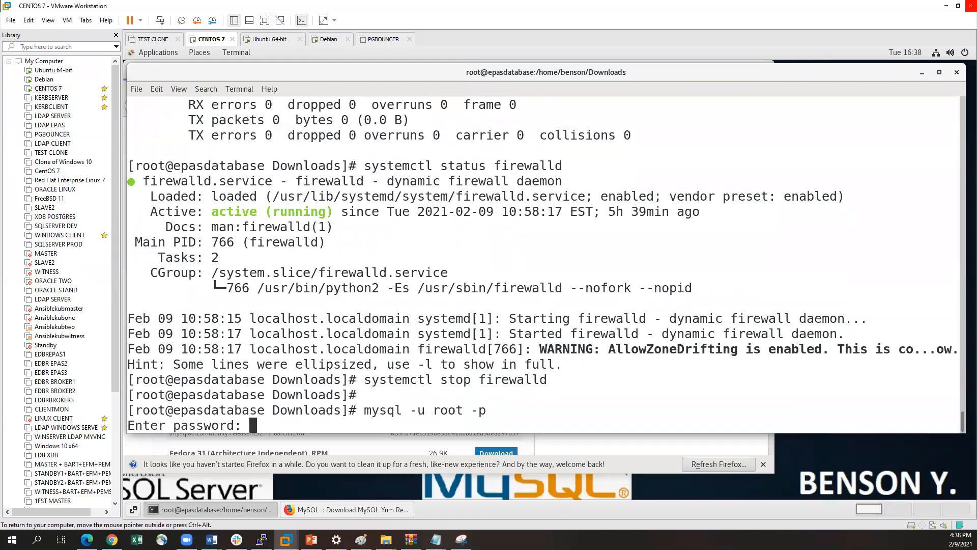
key("Return")
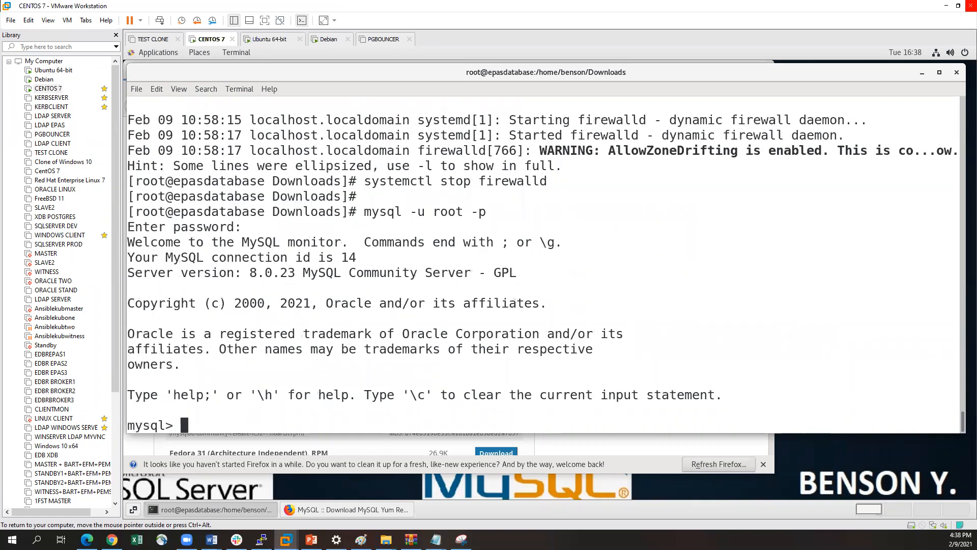
Allow root to connect from the Ubuntu host by running update mysql.user set Host='192.168.91.152' where user='root';
type("upoda")
key("BackSpace")
key("BackSpace")
key("BackSpace")
type("date ")
type("use")
key("BackSpace")
key("BackSpace")
key("BackSpace")
type("mysql.user")
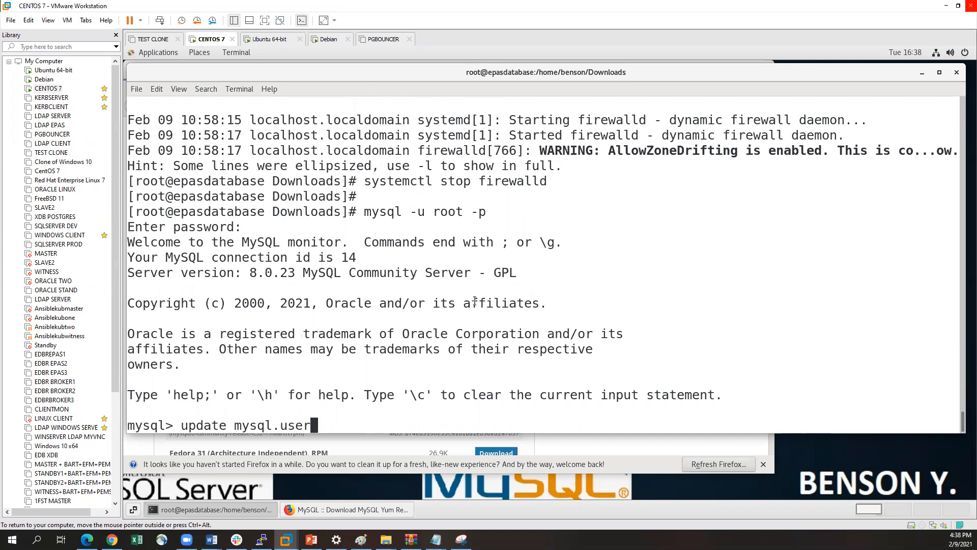
type(" set Host='")
type("192.168.91.14")
key("BackSpace")
type("52'")
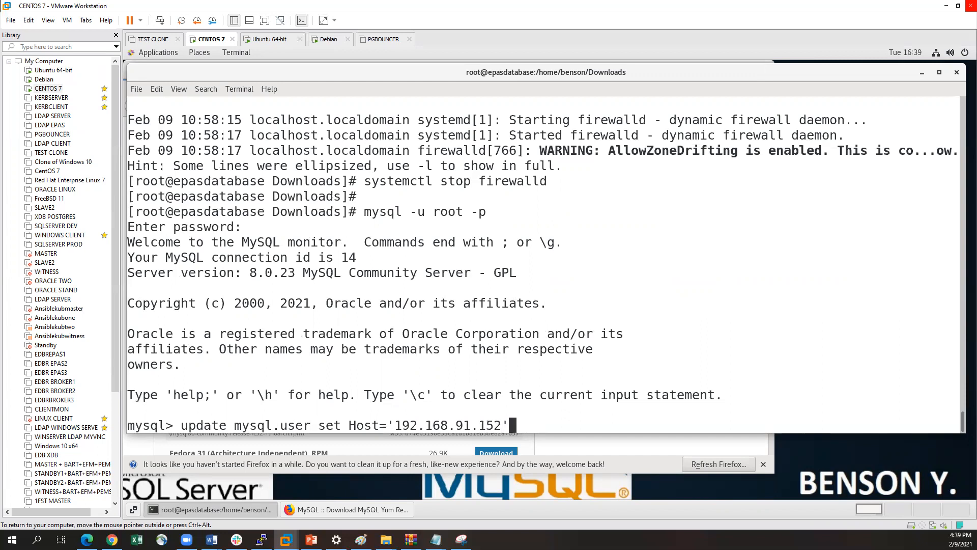
type(" where user='root'")
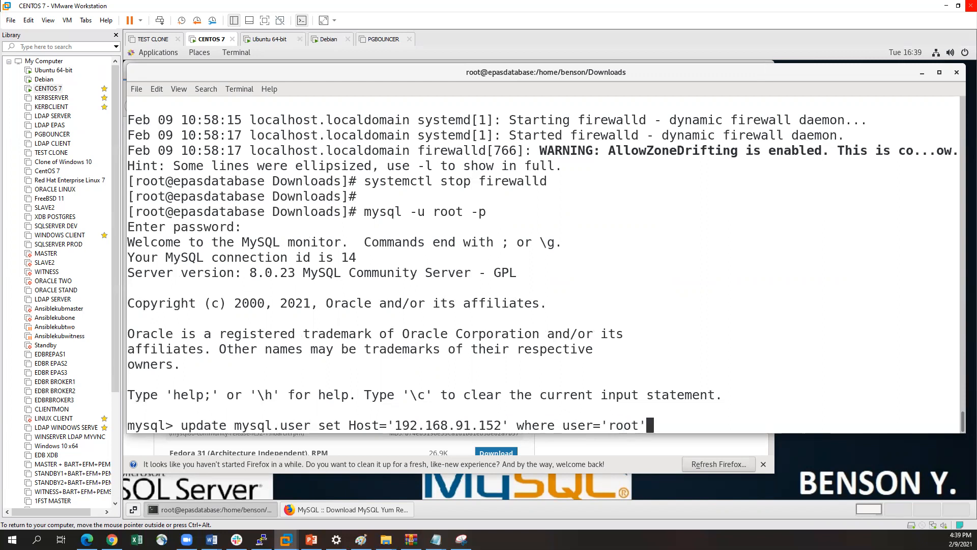
type(";")
key("Return")
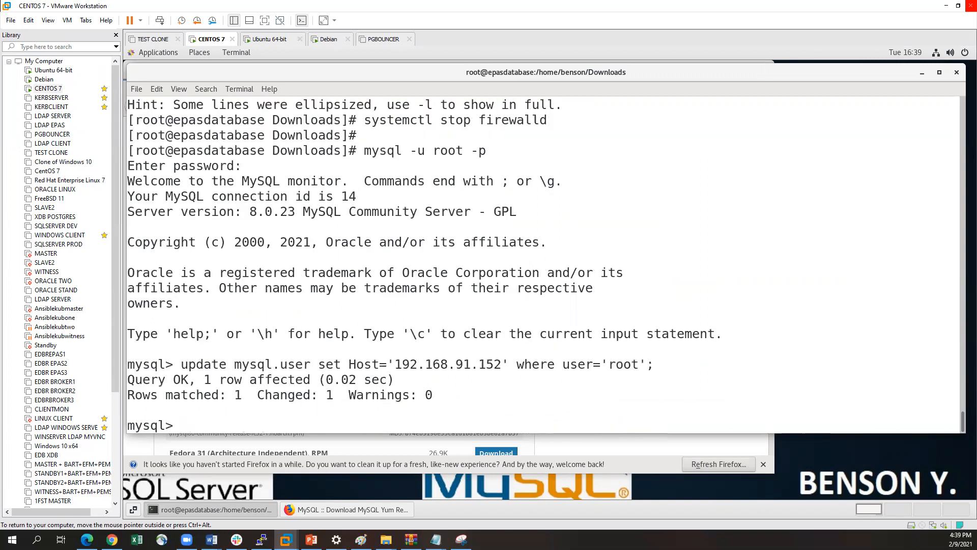
Reload the MySQL grant tables by running flush privileges;
type("flush privileges;")
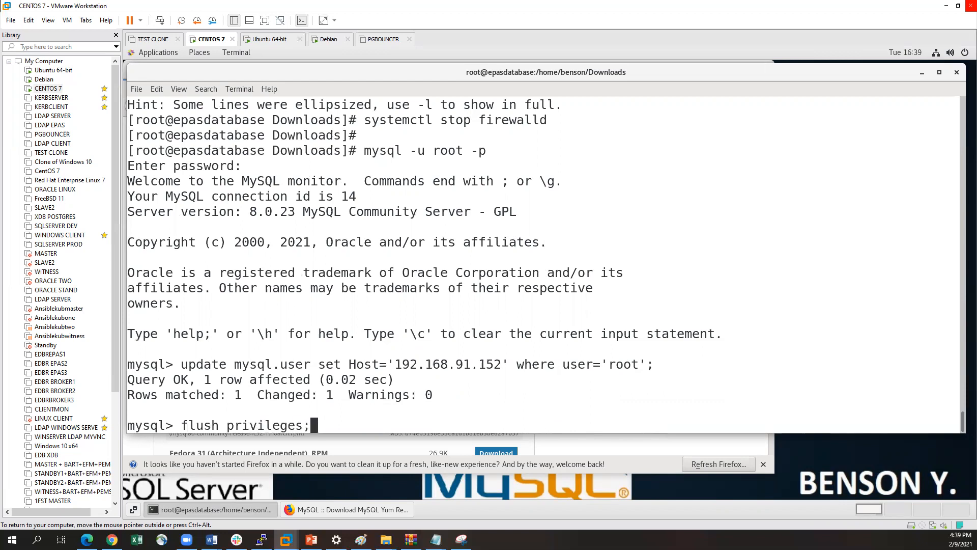
key("Return")
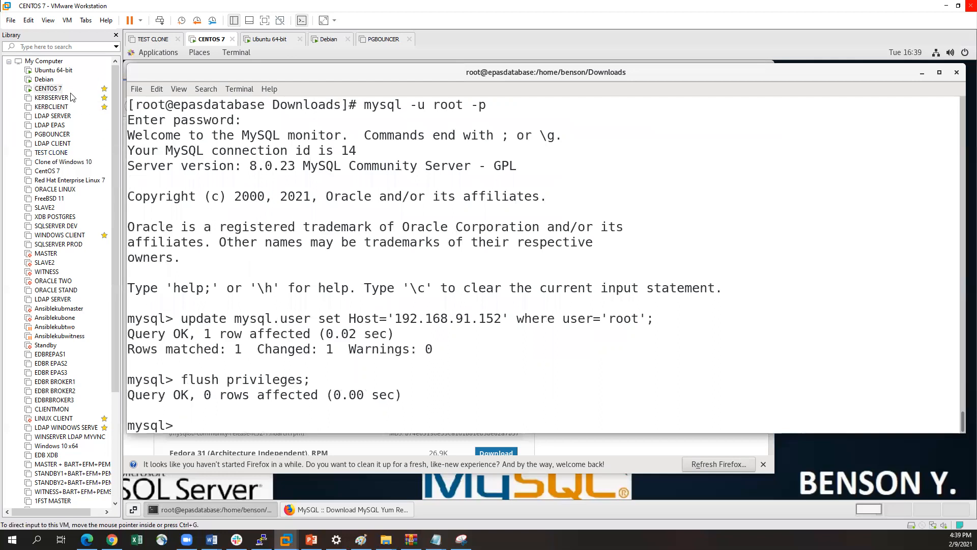
Switch to the Ubuntu 64-bit virtual machine and connect with mysql -h 192.168.91.169 -u root -p, entering the root password
double_click(49, 71)
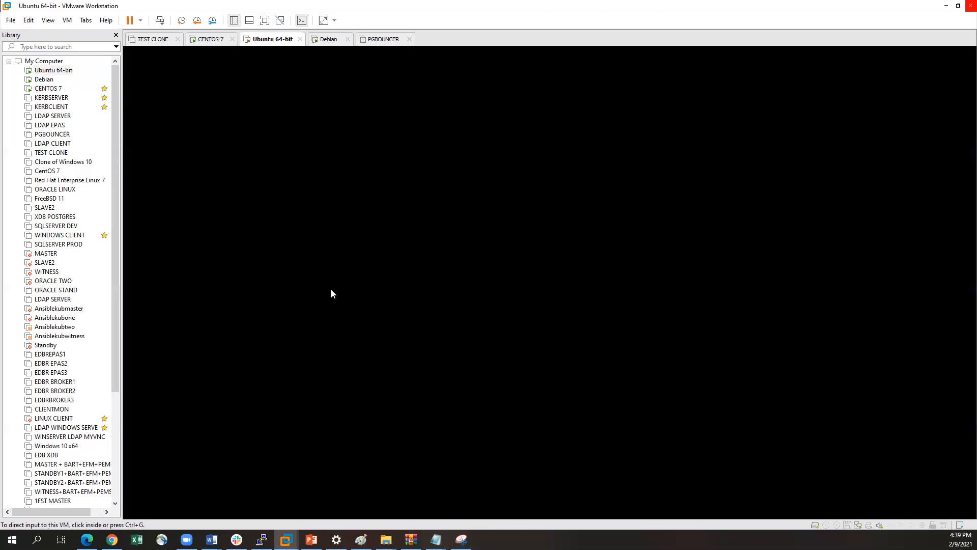
left_click(49, 72)
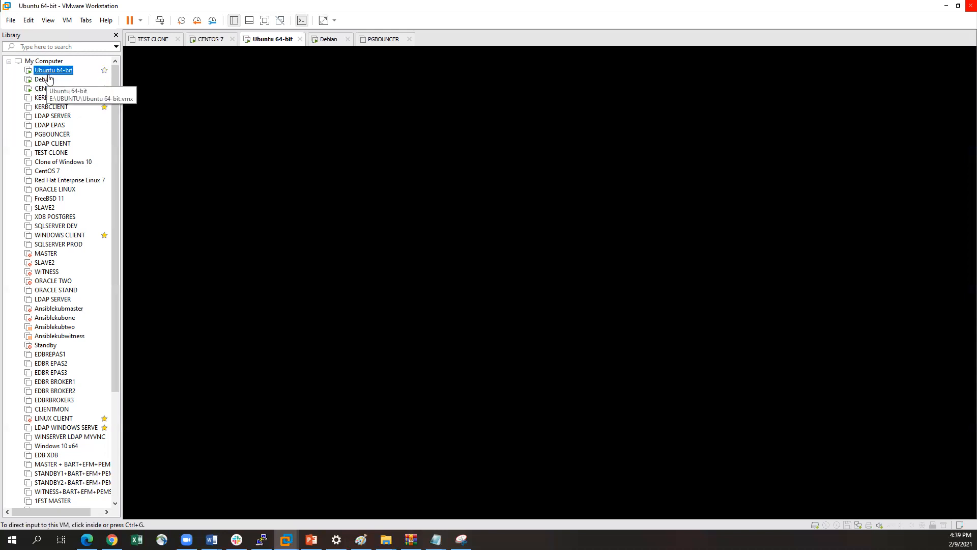
left_click(419, 263)
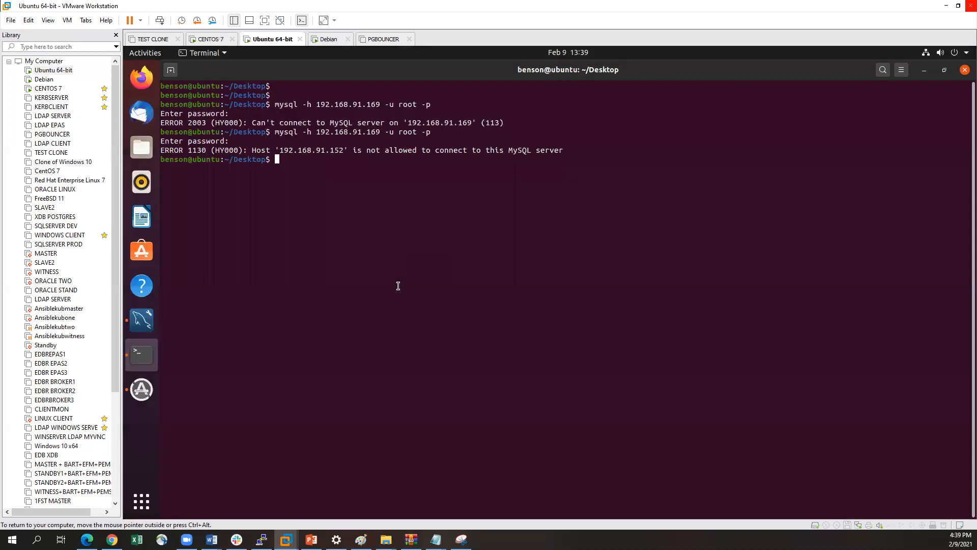
key("Up")
key("Return")
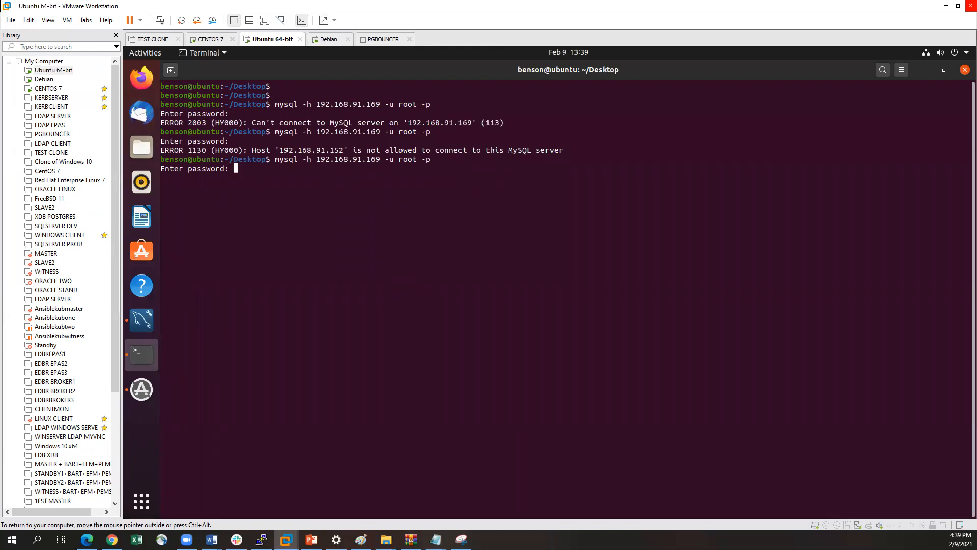
key("Return")
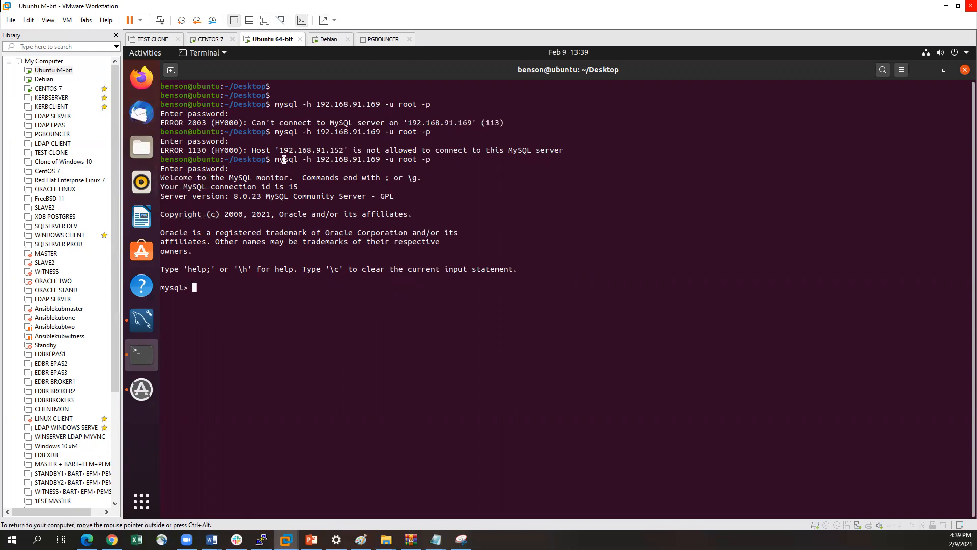
left_click_drag(285, 150, 310, 150)
left_click(321, 156)
double_click(327, 161)
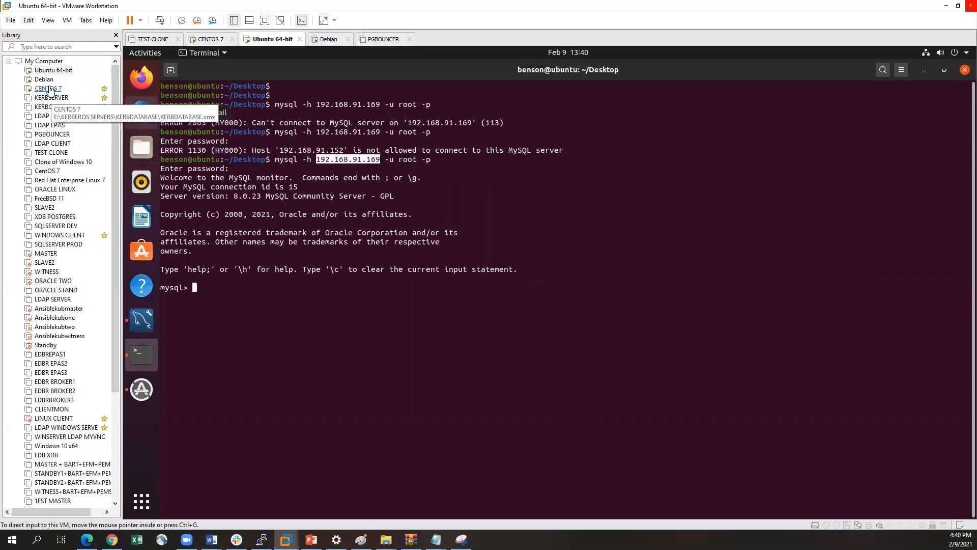
Switch to MySQL Workbench on Ubuntu and start a new connection named Centos-Mysql
left_click(143, 322)
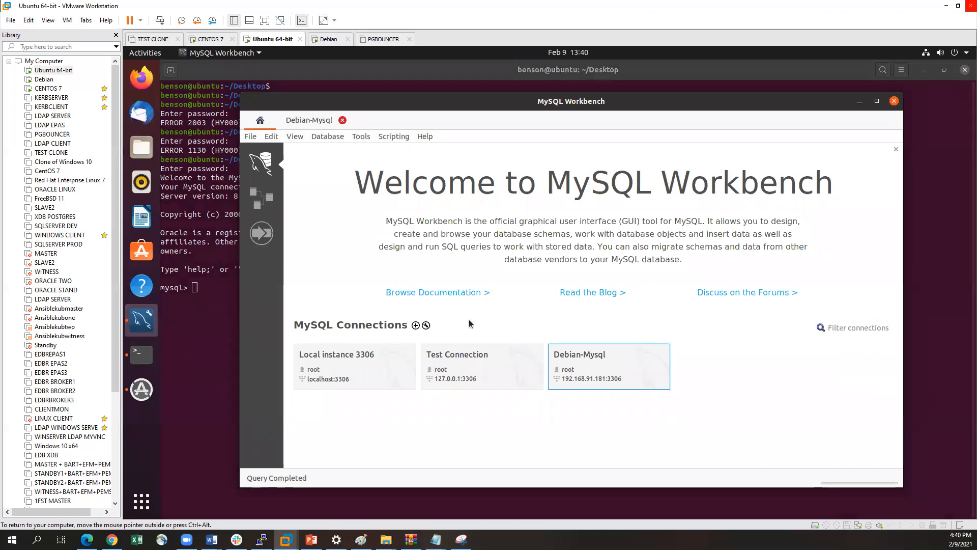
left_click(416, 325)
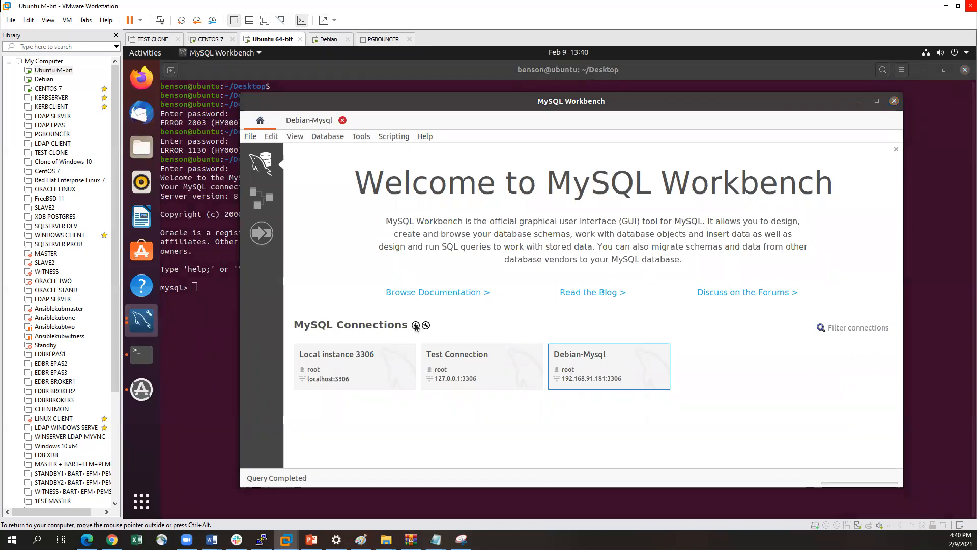
type("C")
key("BackSpace")
key("BackSpace")
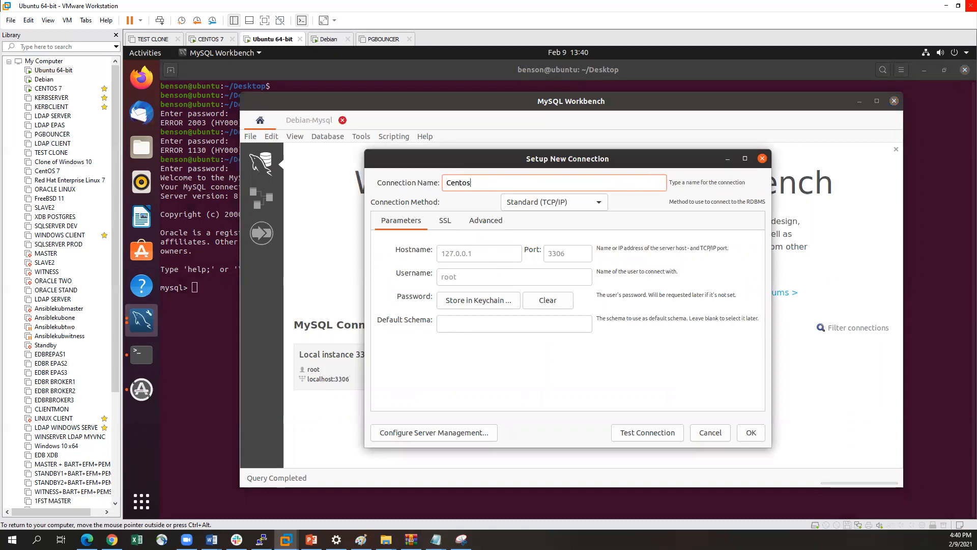
key("BackSpace")
Set the new connection's hostname to 192.168.91.169 and store the root password in the keychain
left_click(495, 253)
key("BackSpace")
key("BackSpace")
key("BackSpace")
key("BackSpace")
key("BackSpace")
key("BackSpace")
key("BackSpace")
key("BackSpace")
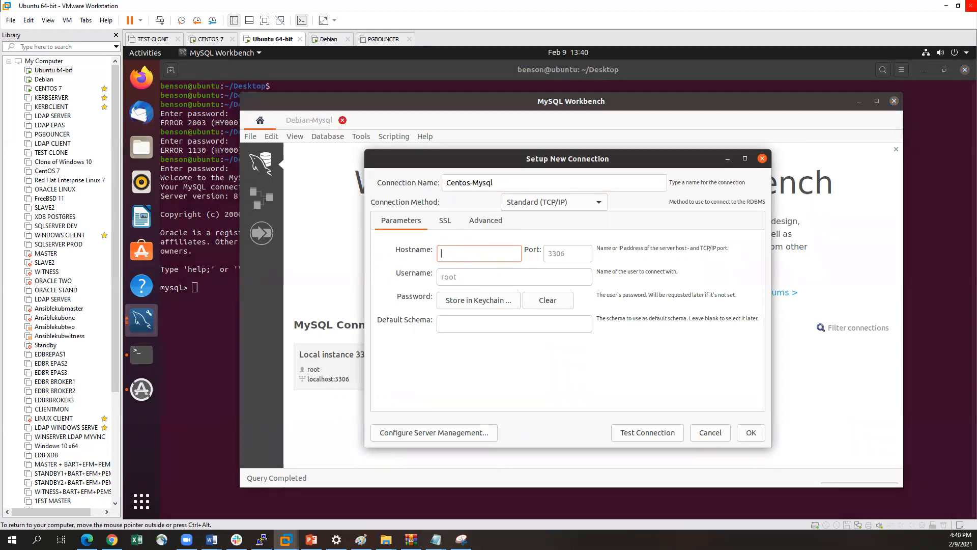
type("19")
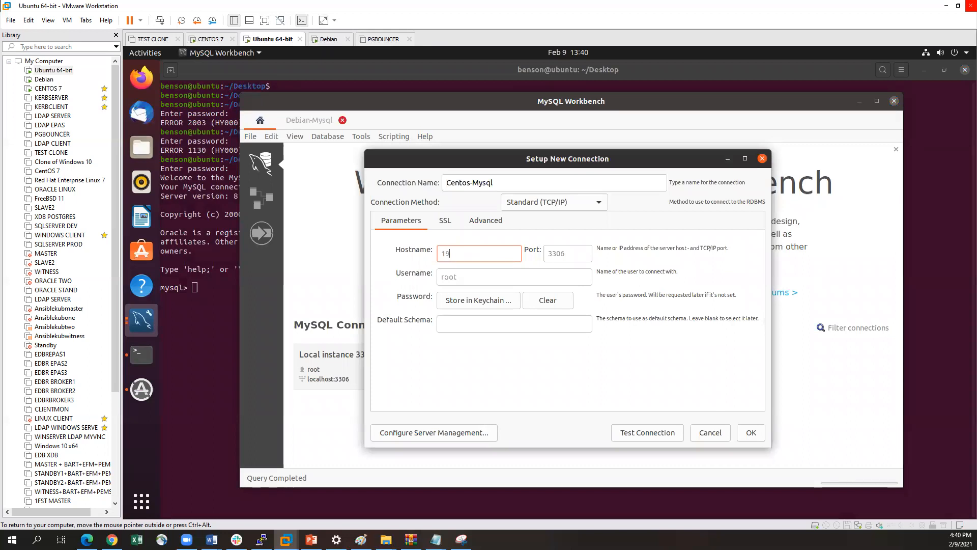
type("2.168.91.169")
left_click(467, 302)
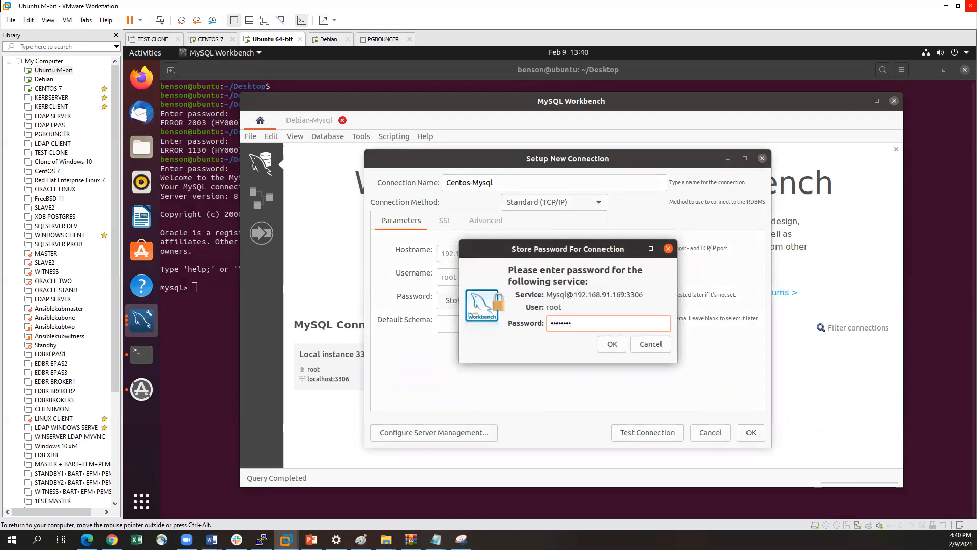
left_click(612, 344)
Test the Centos-Mysql connection and save it to the connection list
left_click(661, 434)
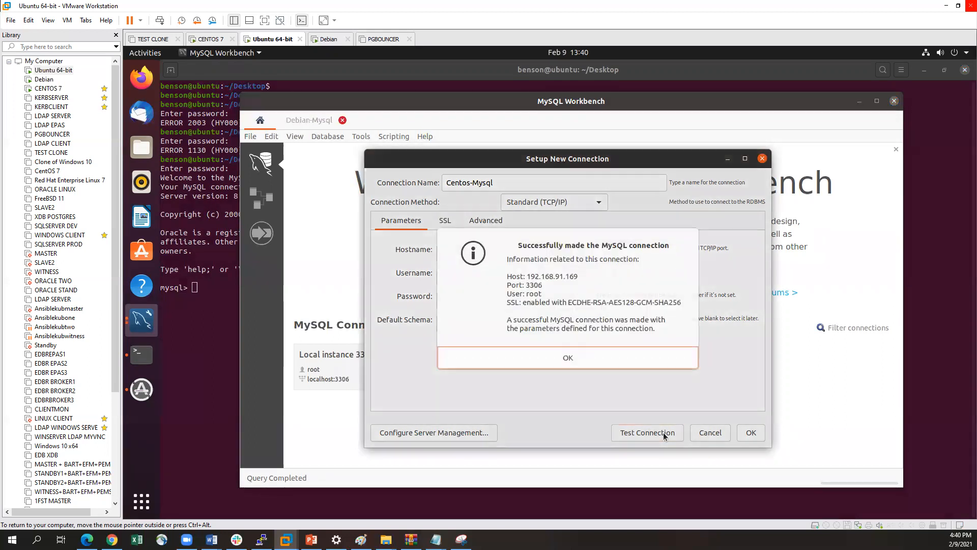
left_click(570, 357)
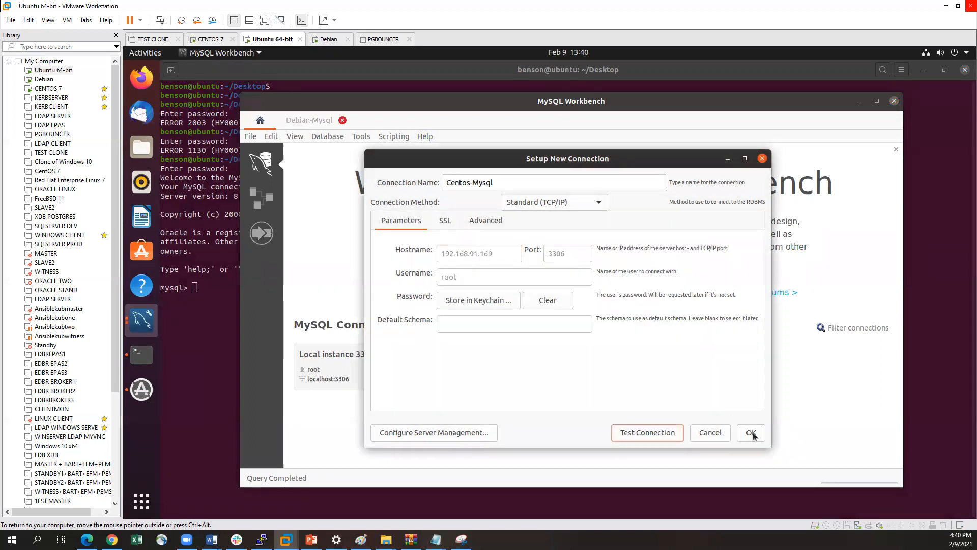
left_click(752, 431)
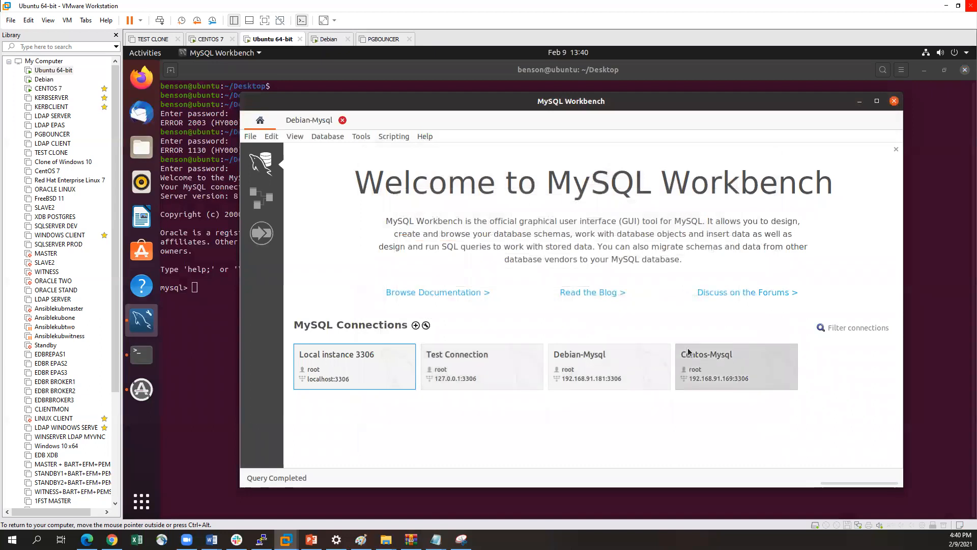
Open the Centos-Mysql connection and create a schema named Centos-db with the default character set and collation
left_click(720, 370)
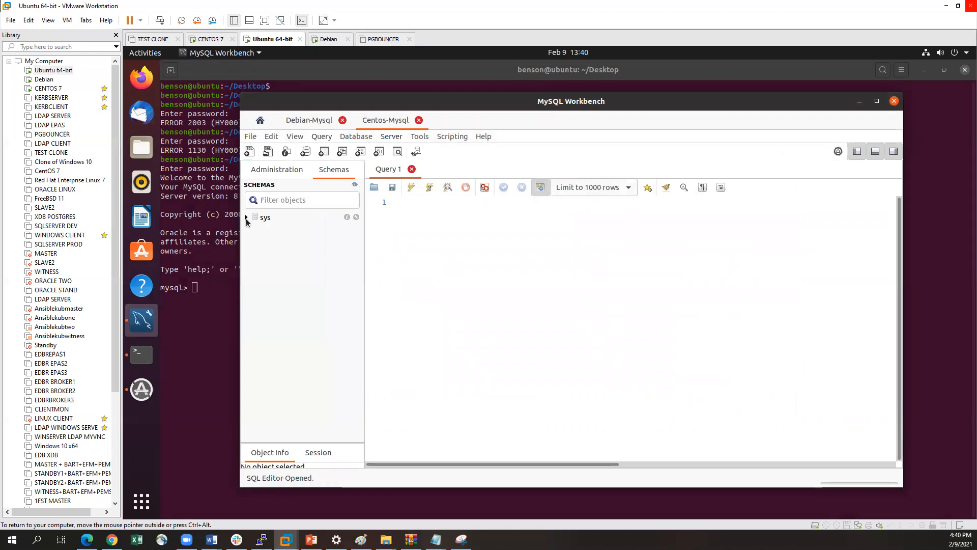
left_click(246, 218)
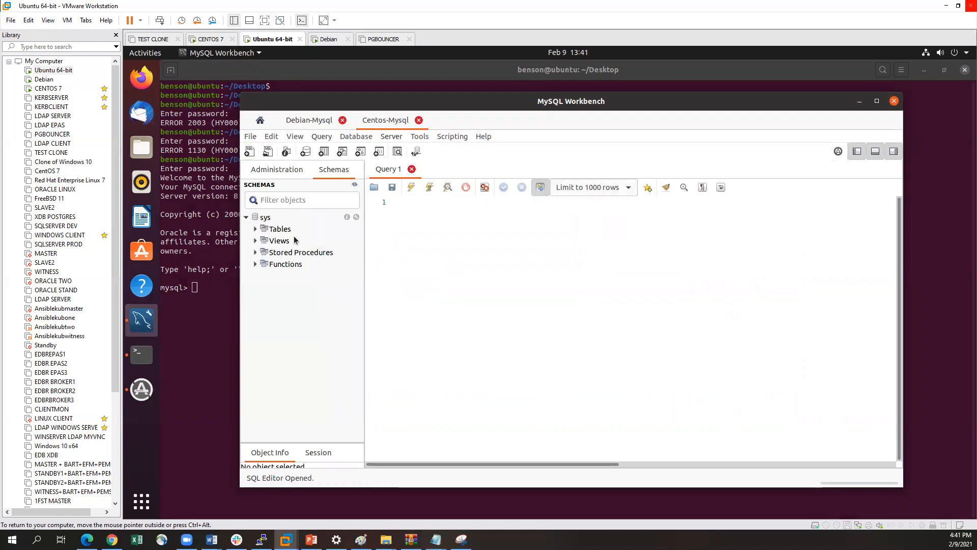
right_click(266, 219)
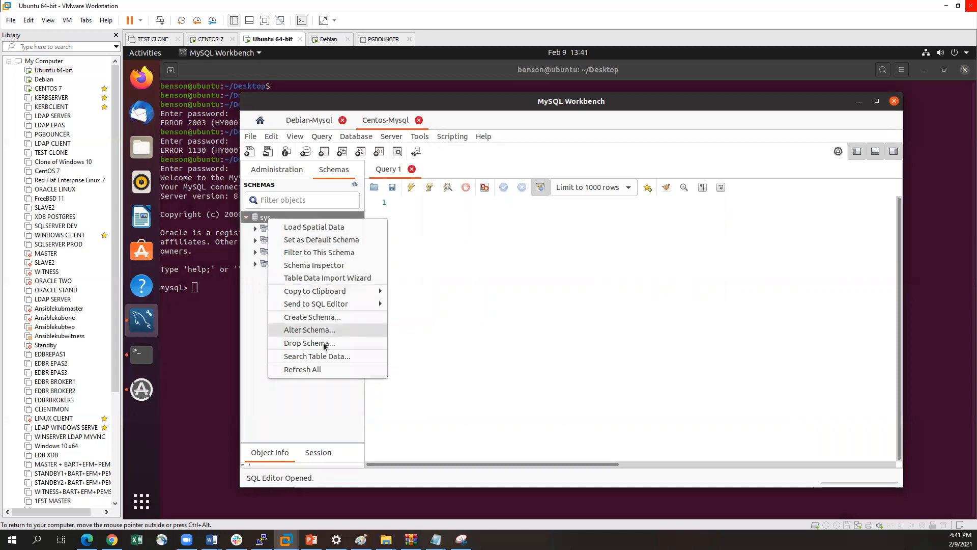
left_click(326, 318)
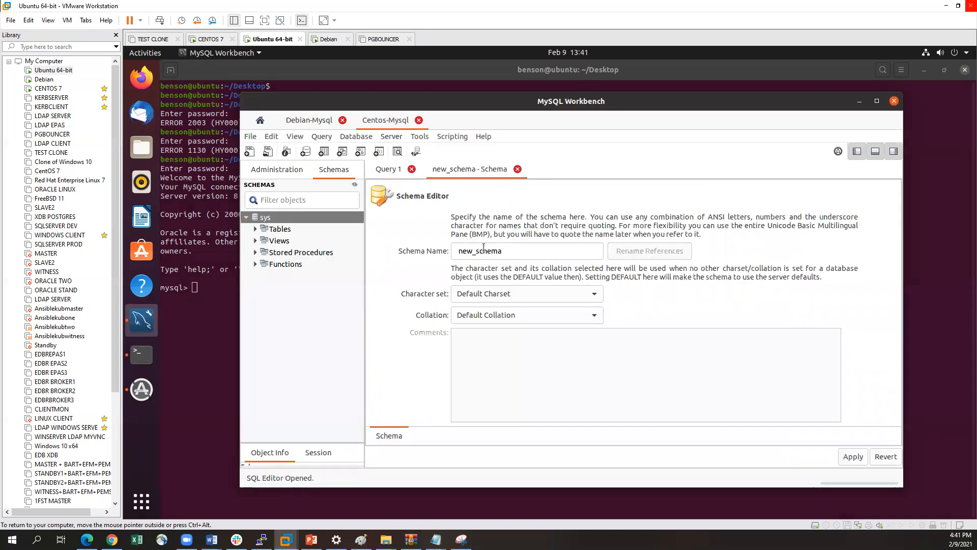
type("C")
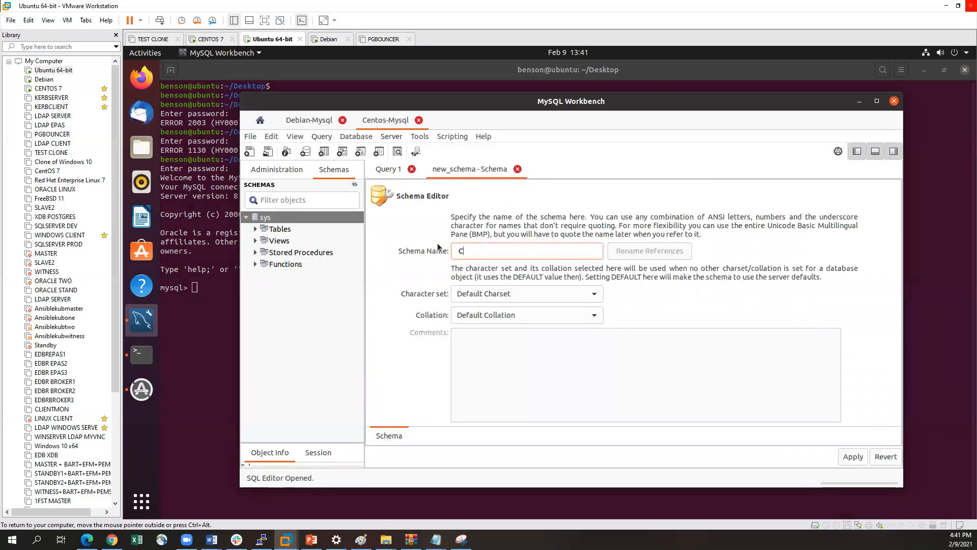
type("entos-db")
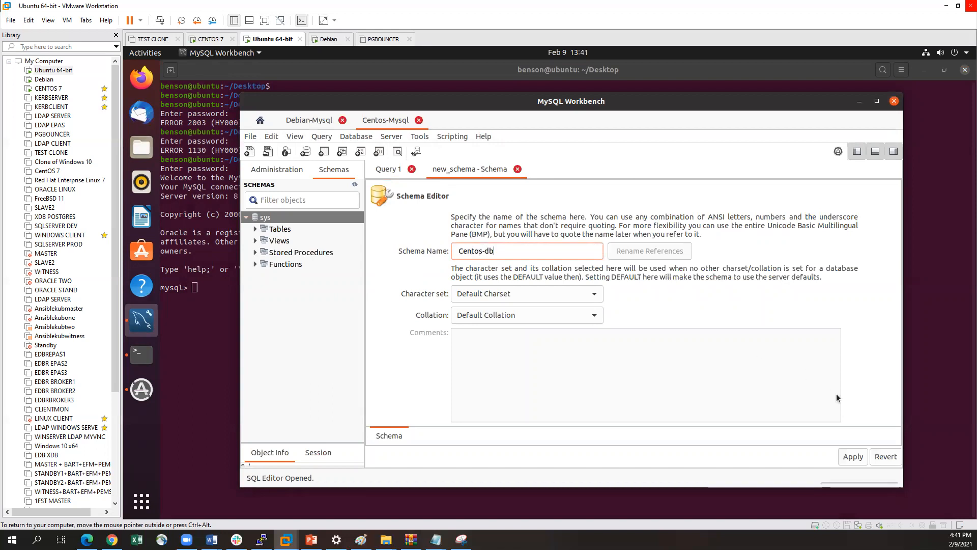
left_click(854, 458)
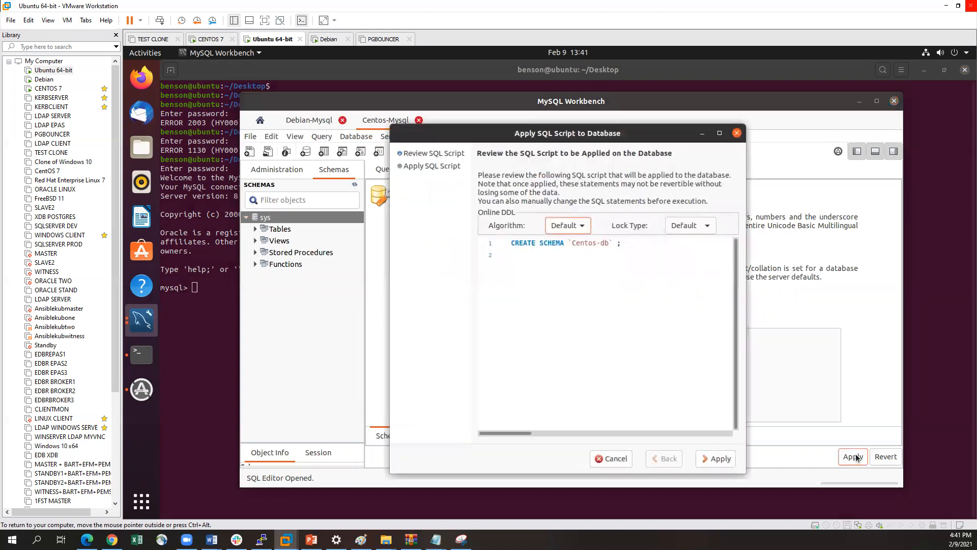
left_click(719, 458)
left_click(717, 458)
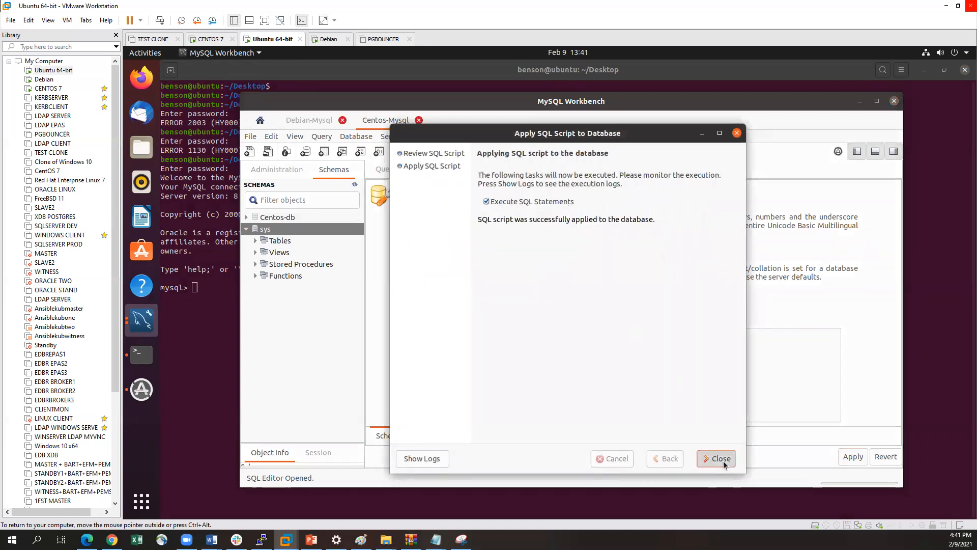
left_click(273, 218)
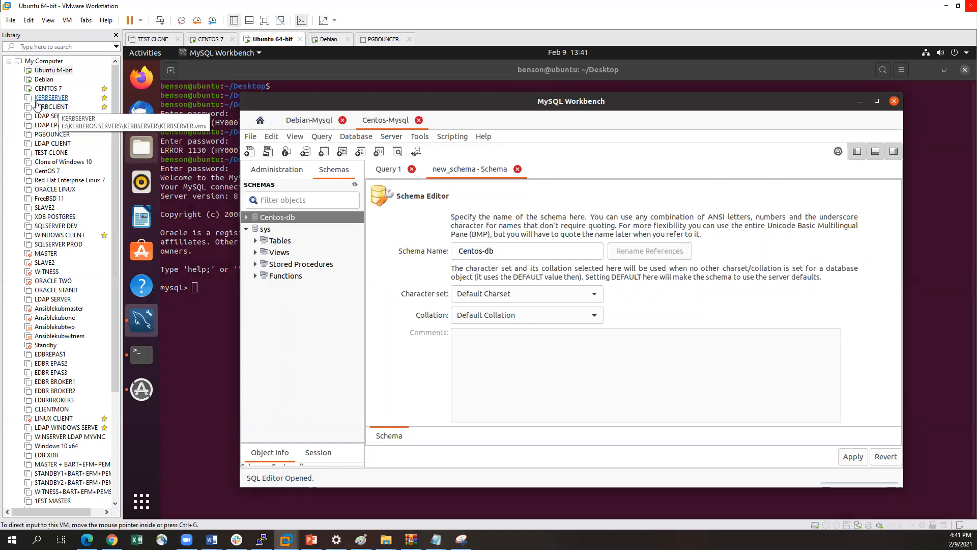
Switch to the CENTOS 7 virtual machine and list the MySQL databases with show databases; to check for Centos-db
left_click(44, 79)
left_click(47, 88)
left_click(327, 415)
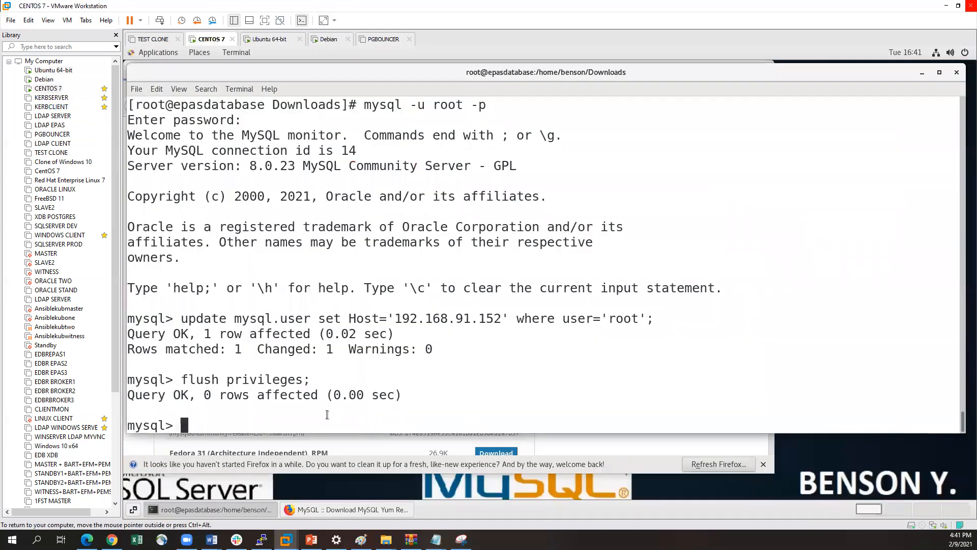
key("Return")
type("show ")
type("datyabn")
key("BackSpace")
key("BackSpace")
key("BackSpace")
key("BackSpace")
type("atabase")
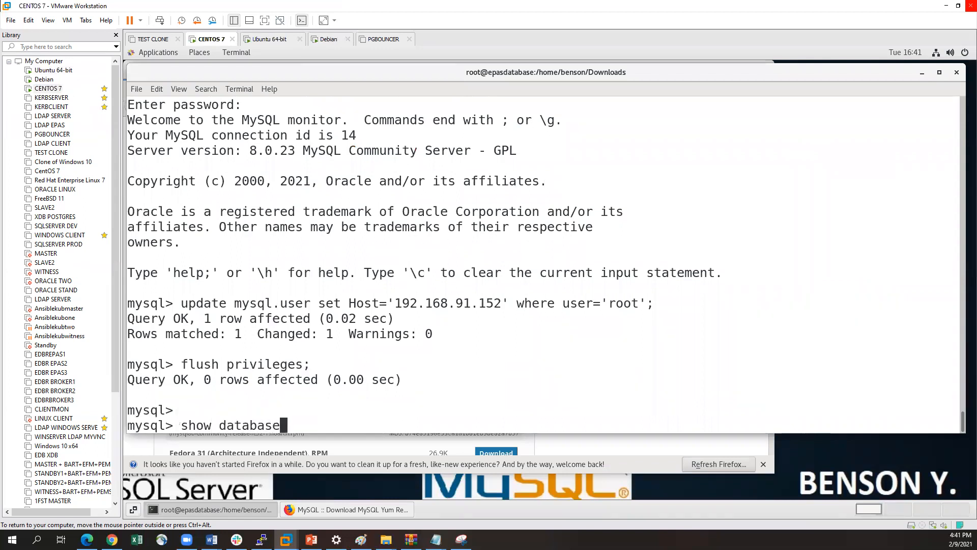
type("s;")
key("Return")
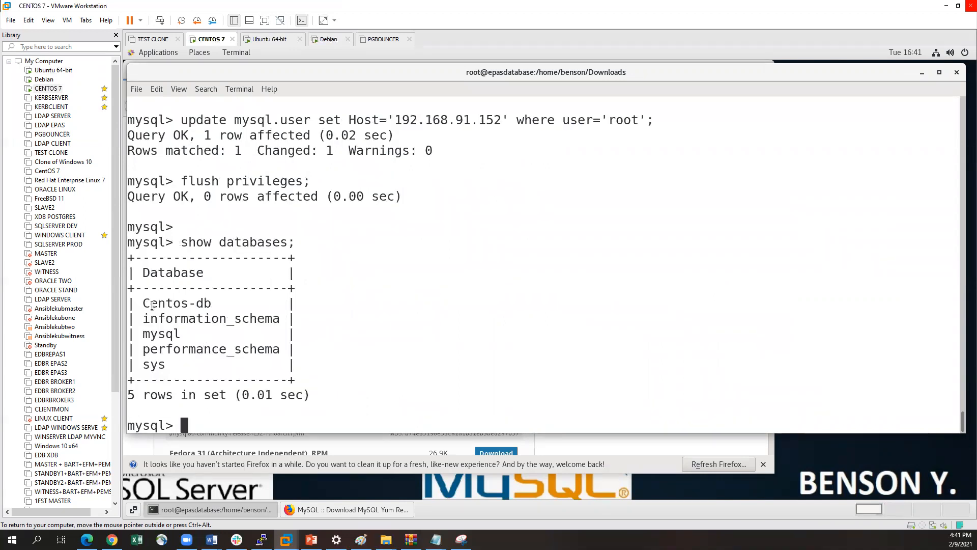
double_click(187, 302)
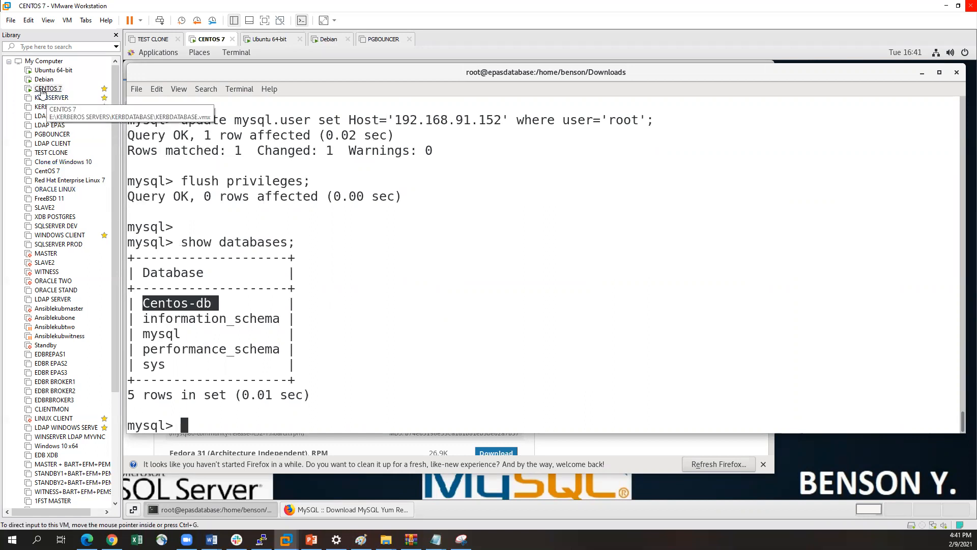
left_click_drag(212, 304, 144, 294)
left_click(168, 299)
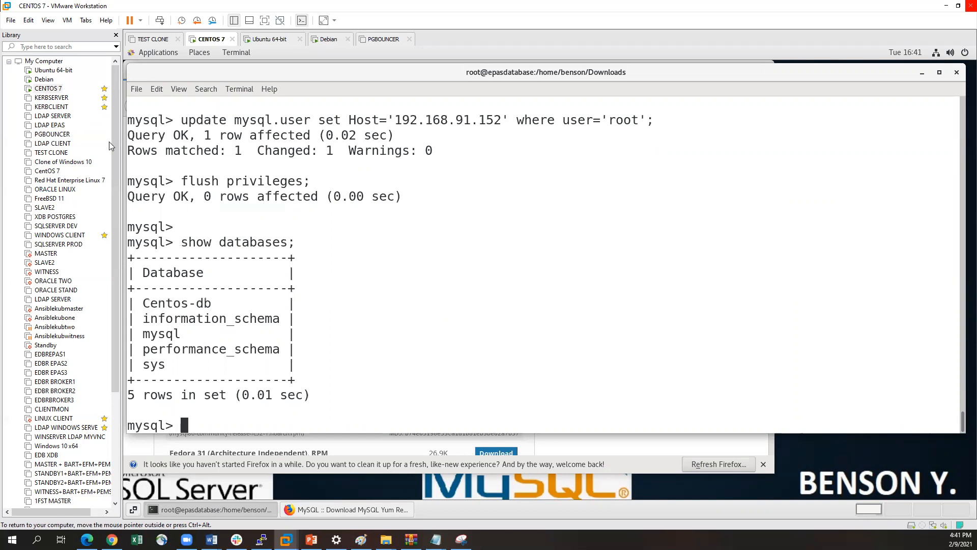
Switch back to the Ubuntu 64-bit virtual machine and set Centos-db as the default schema in MySQL Workbench
left_click(53, 72)
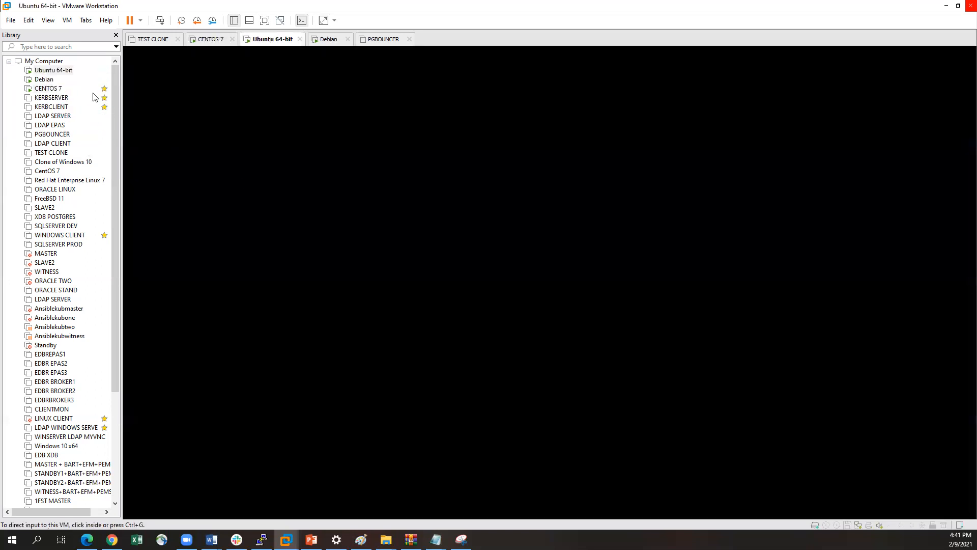
left_click(53, 68)
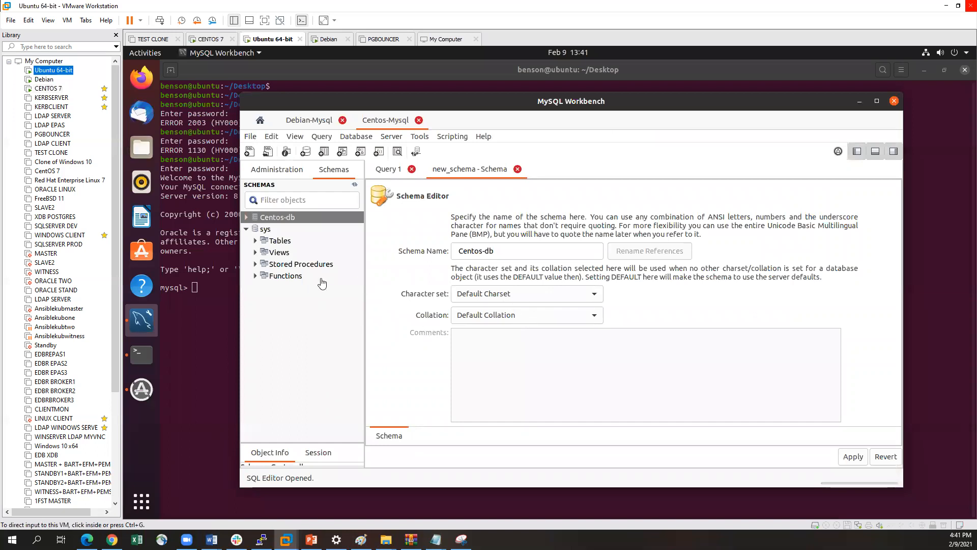
left_click(267, 221)
left_click(266, 229)
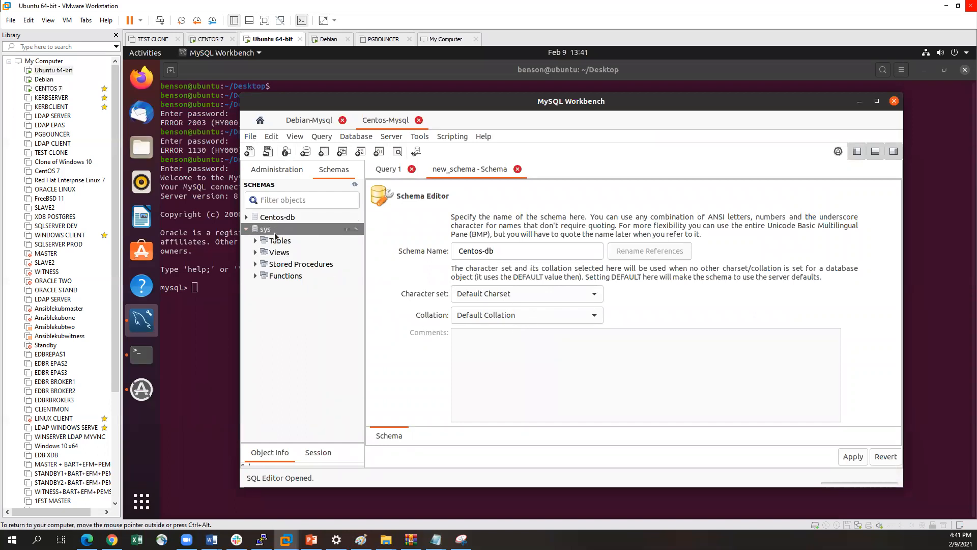
right_click(280, 217)
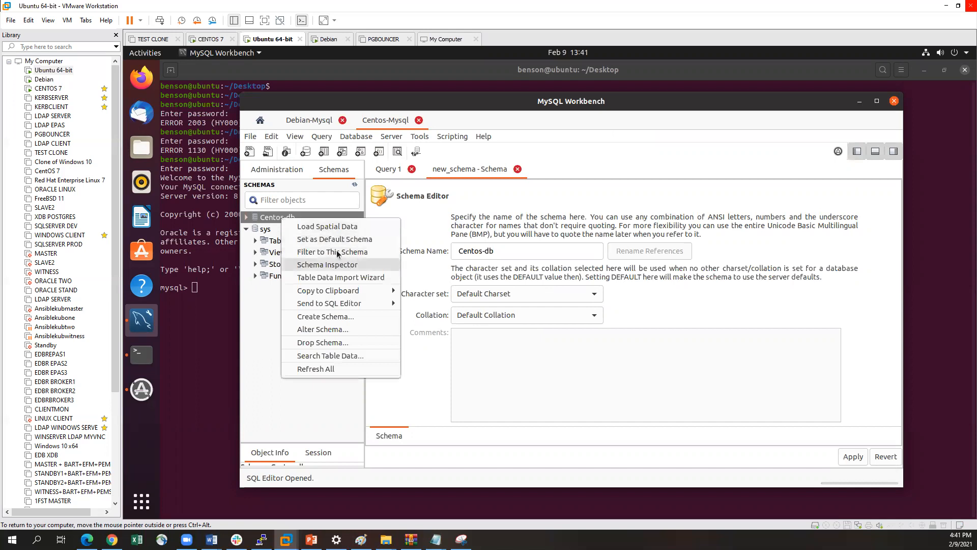
left_click(335, 239)
left_click(280, 230)
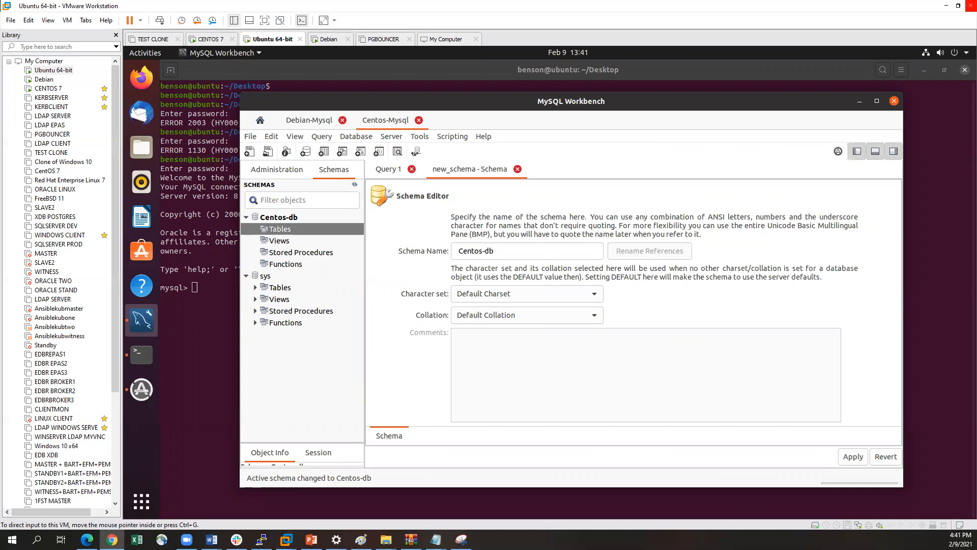
Paste the create table tutorials_tbl statement into Query 1 and execute it on Centos-db
left_click(393, 172)
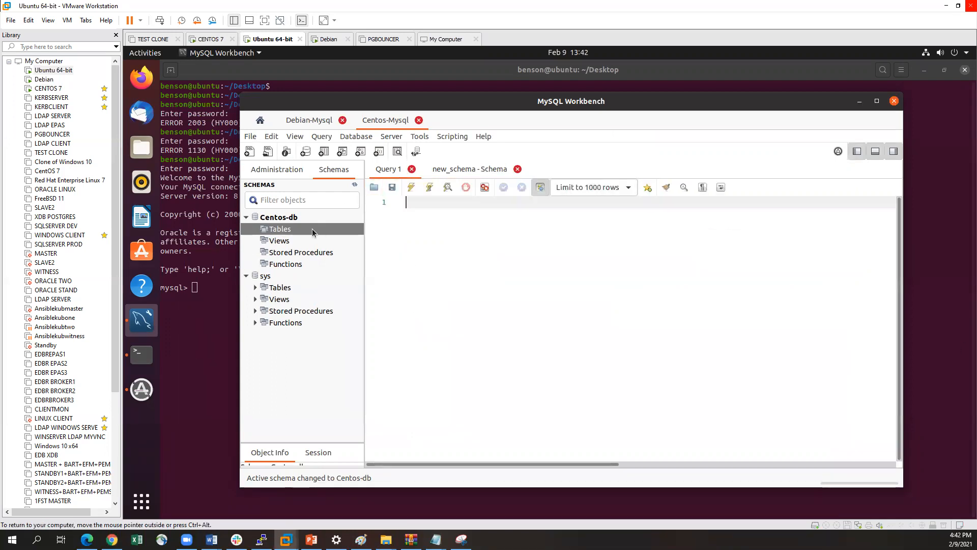
right_click(423, 208)
left_click(449, 270)
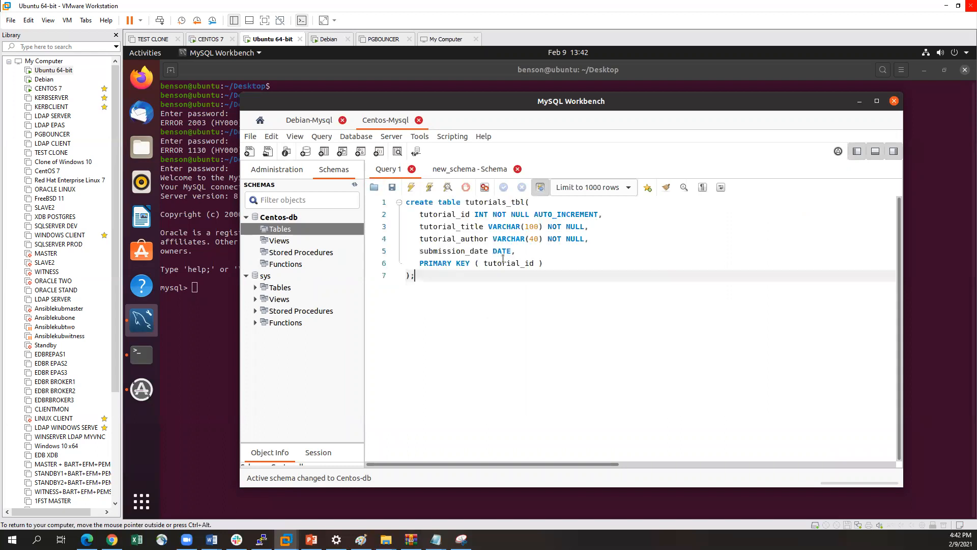
left_click_drag(421, 278, 405, 202)
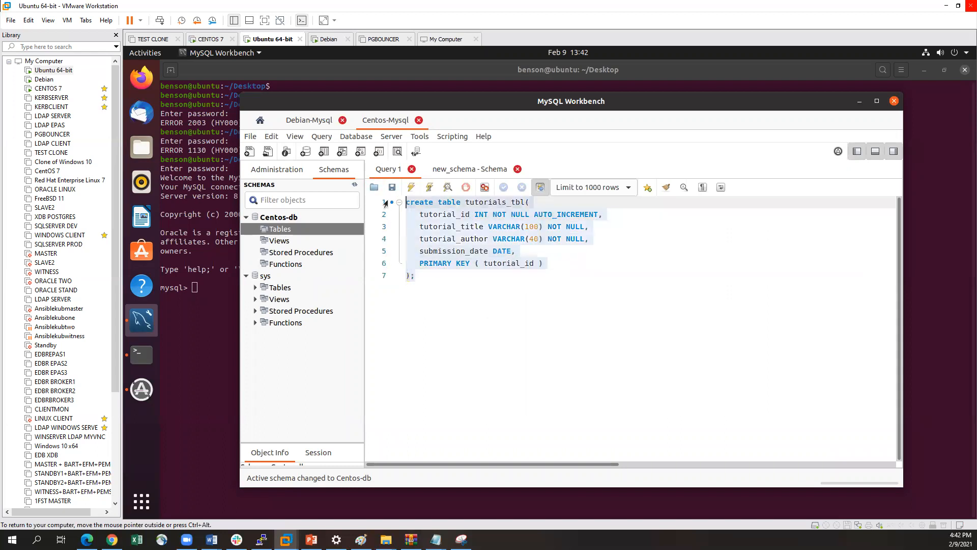
left_click(411, 188)
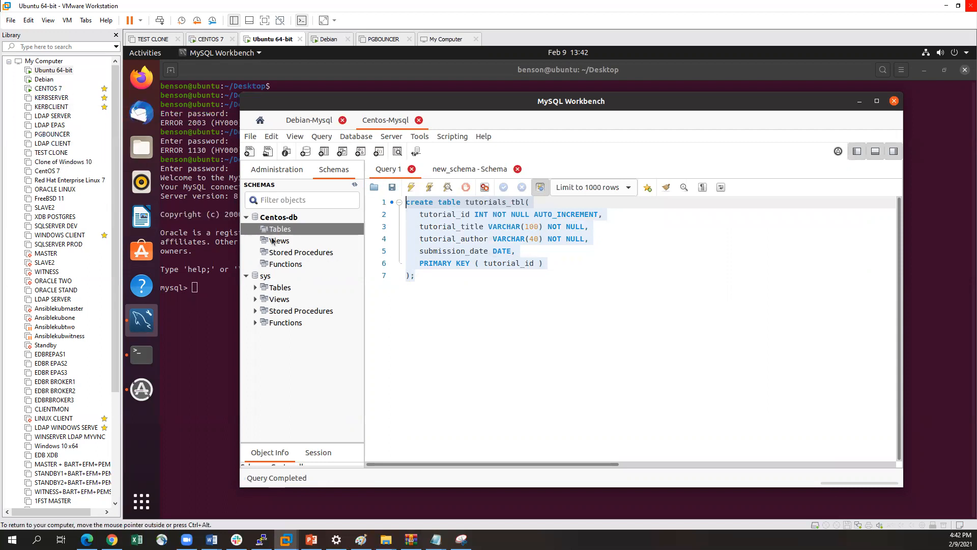
Refresh the schema tree and expand the tables of Centos-db
right_click(275, 217)
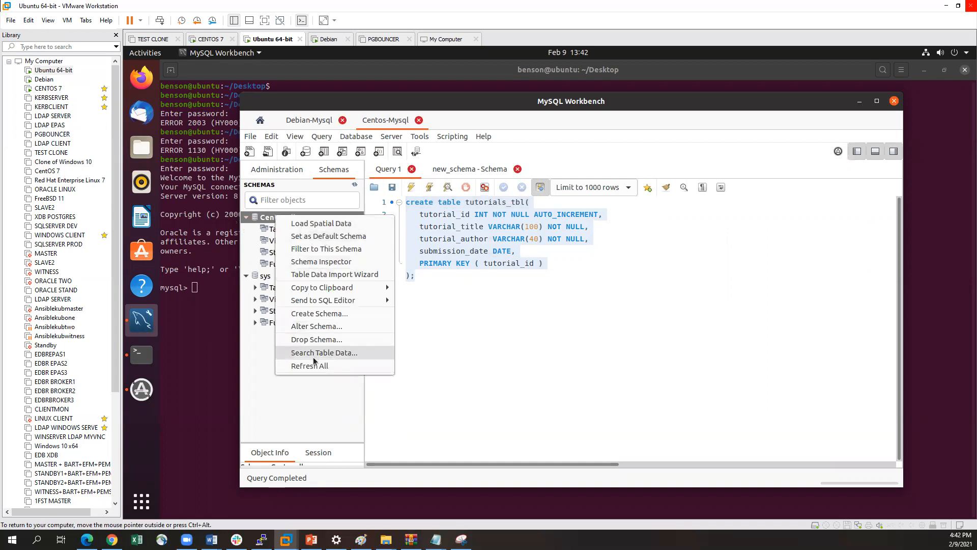
left_click(313, 365)
left_click(255, 230)
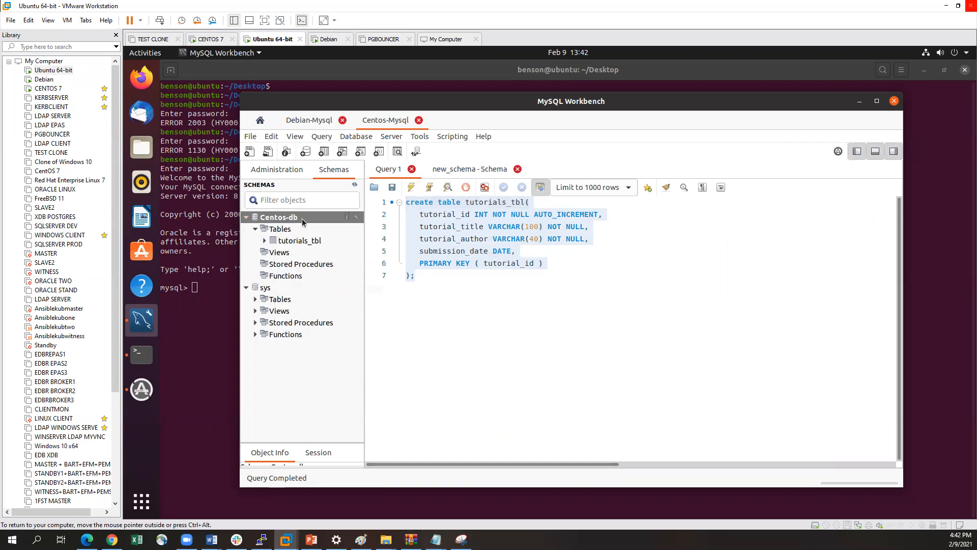
Switch to the CENTOS 7 virtual machine and select the new database with use Centos-db
left_click(48, 90)
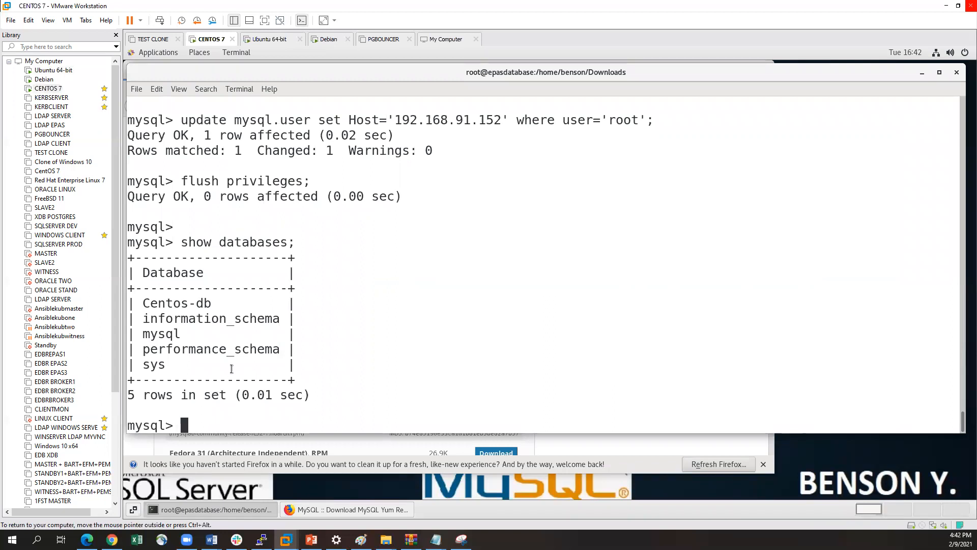
key("Return")
type("use Centos")
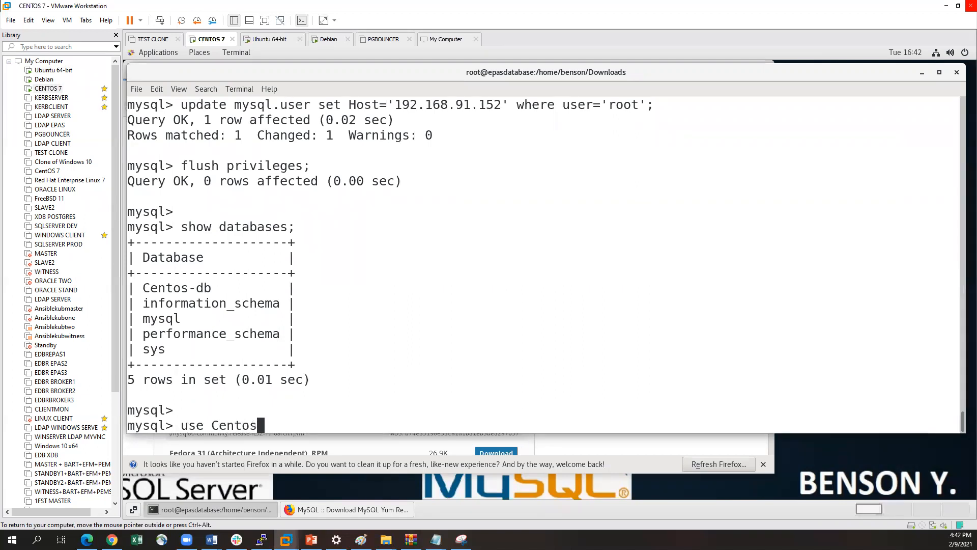
type("-db")
key("Return")
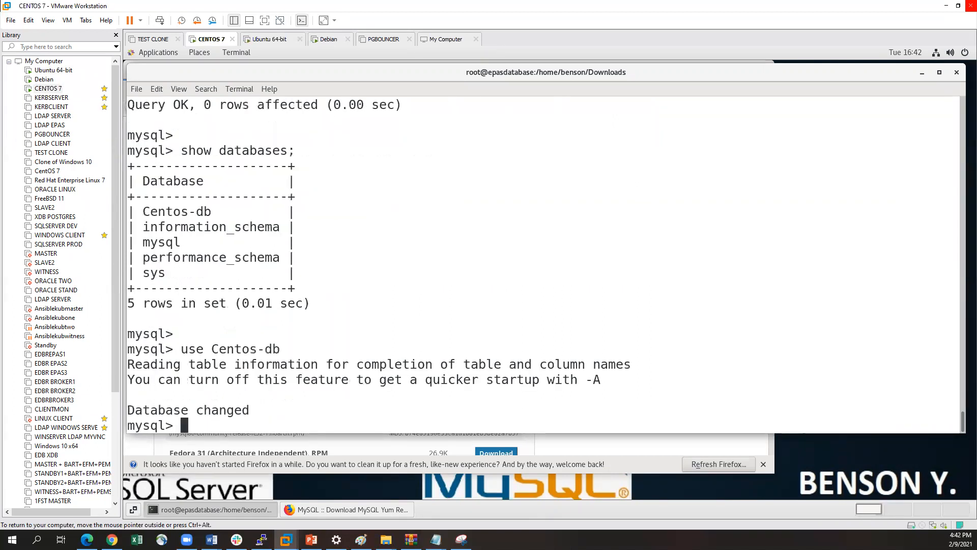
List the tables in Centos-db with show tables; to check for tutorials_tbl
key("Return")
type("show tables;")
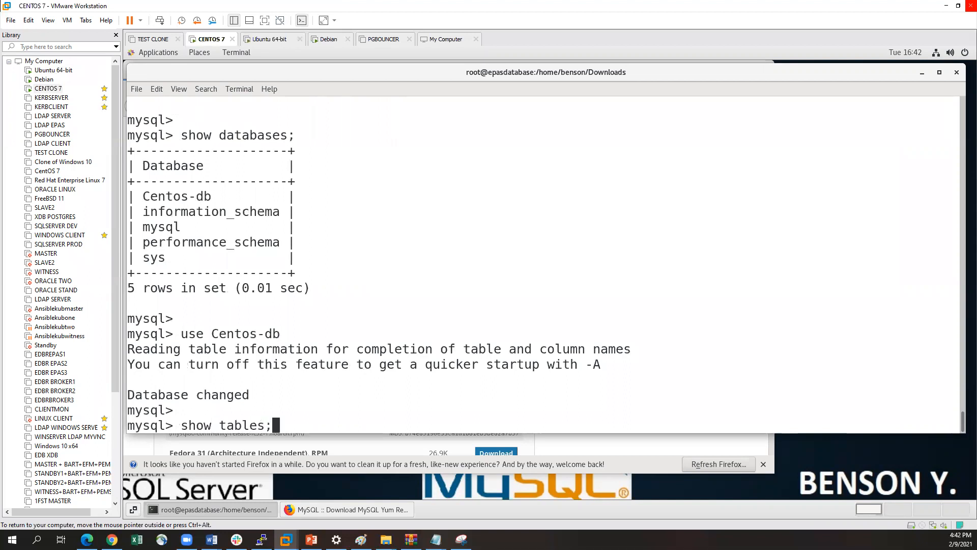
key("Return")
key("ctrl+alt")
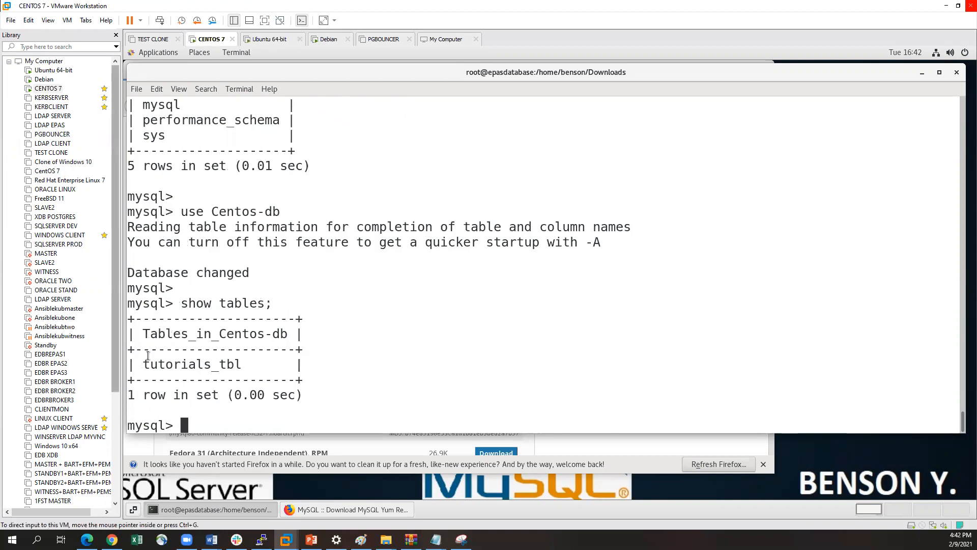
left_click_drag(148, 364, 206, 364)
left_click(211, 363)
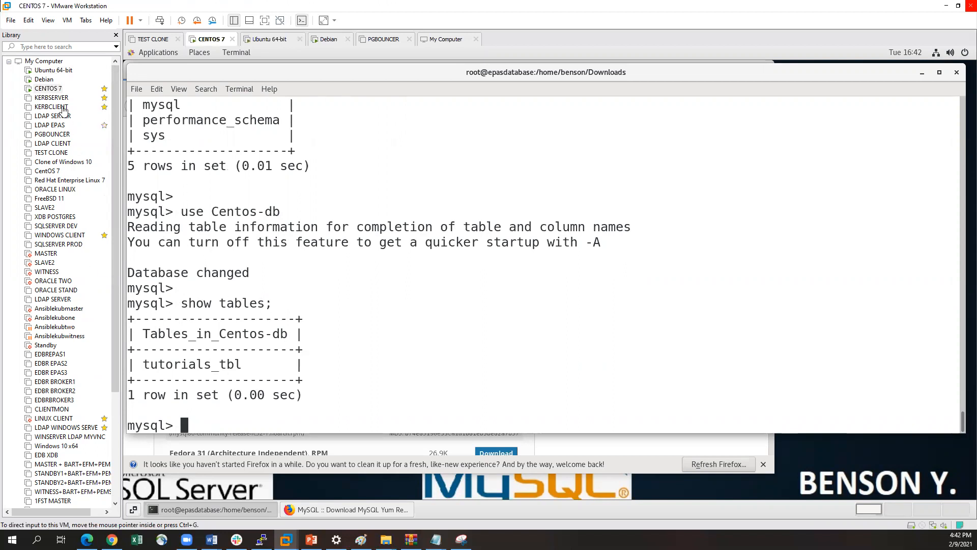
Switch back to the Ubuntu 64-bit virtual machine and change the table name in the create table statement to cent
left_click(51, 70)
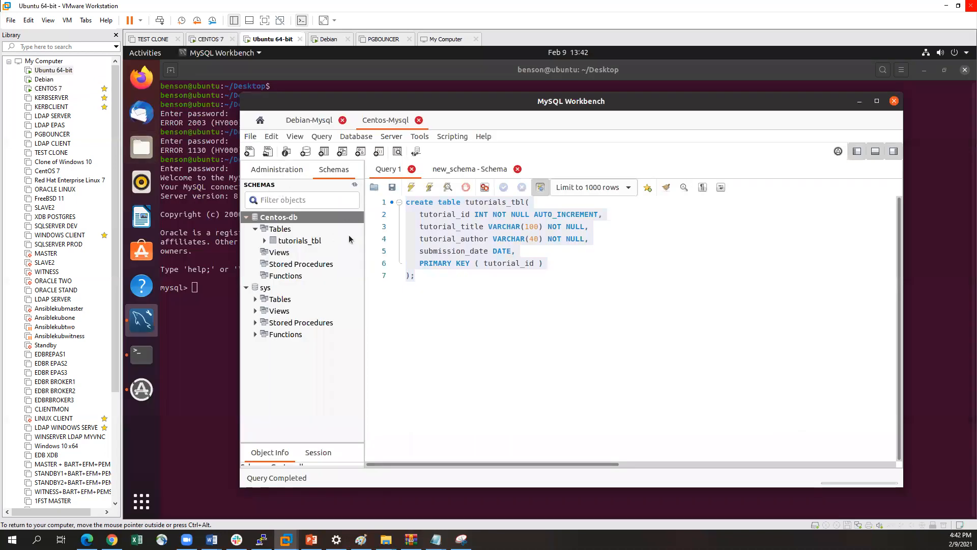
left_click(412, 288)
left_click(525, 201)
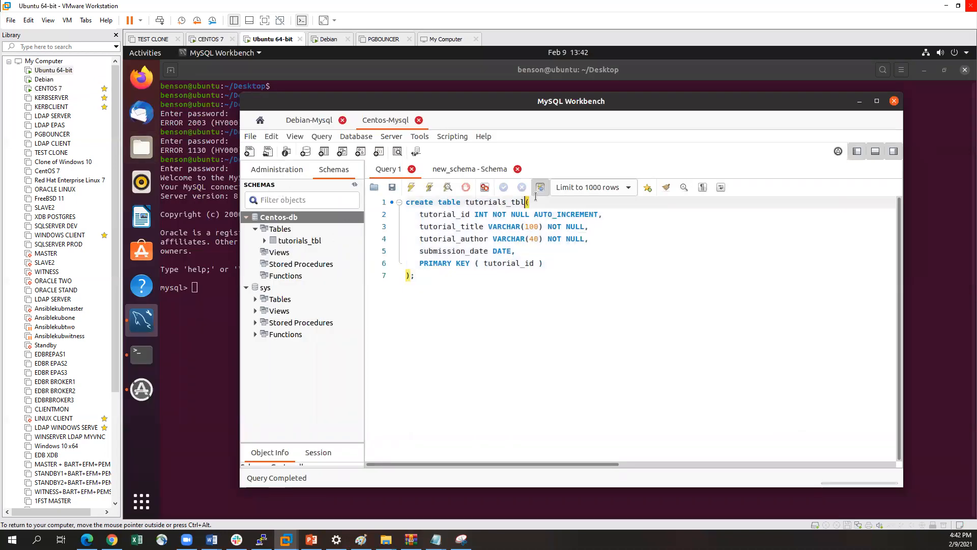
key("BackSpace")
key("BackSpace")
key("BackSpace")
key("BackSpace")
key("BackSpace")
key("BackSpace")
key("BackSpace")
key("BackSpace")
key("BackSpace")
key("BackSpace")
key("BackSpace")
key("BackSpace")
key("BackSpace")
type("cen")
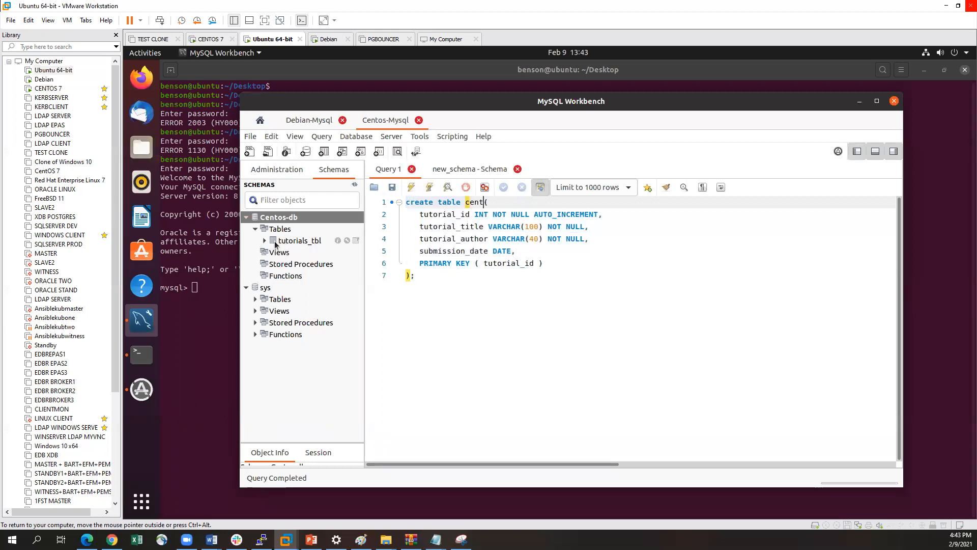
Refresh the schema tree to check for the cent table under Centos-db
right_click(279, 218)
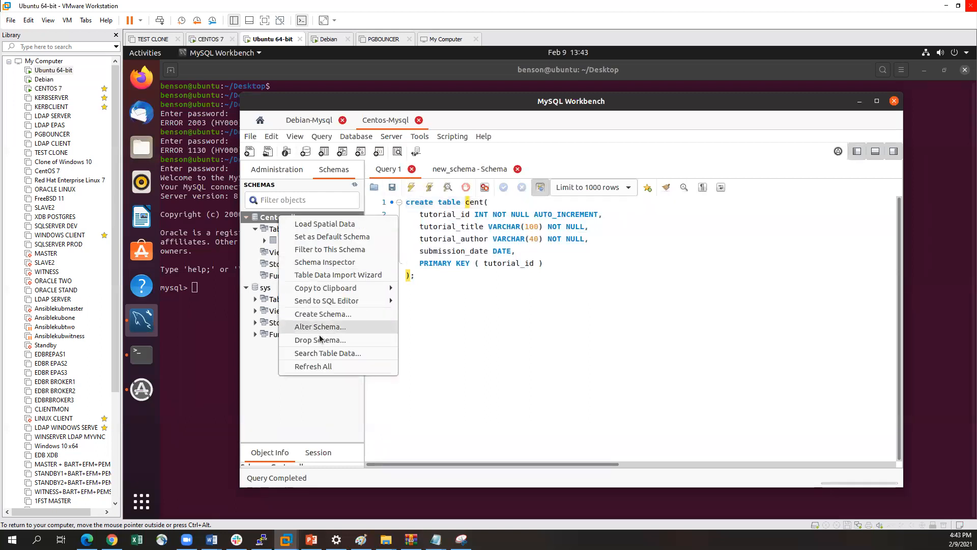
left_click(313, 366)
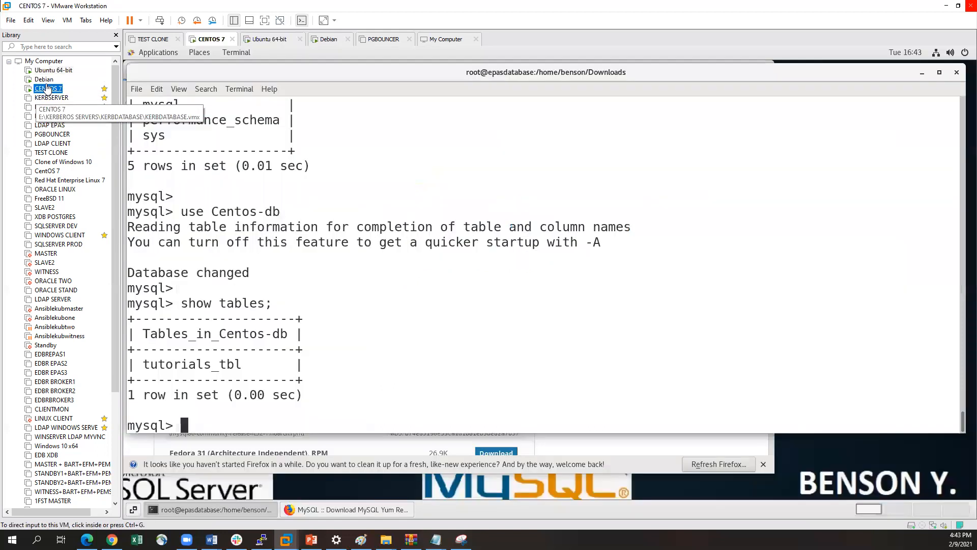
Switch to the CENTOS 7 virtual machine and rerun show tables; to check that Centos-db contains cent and tutorials_tbl
left_click(47, 89)
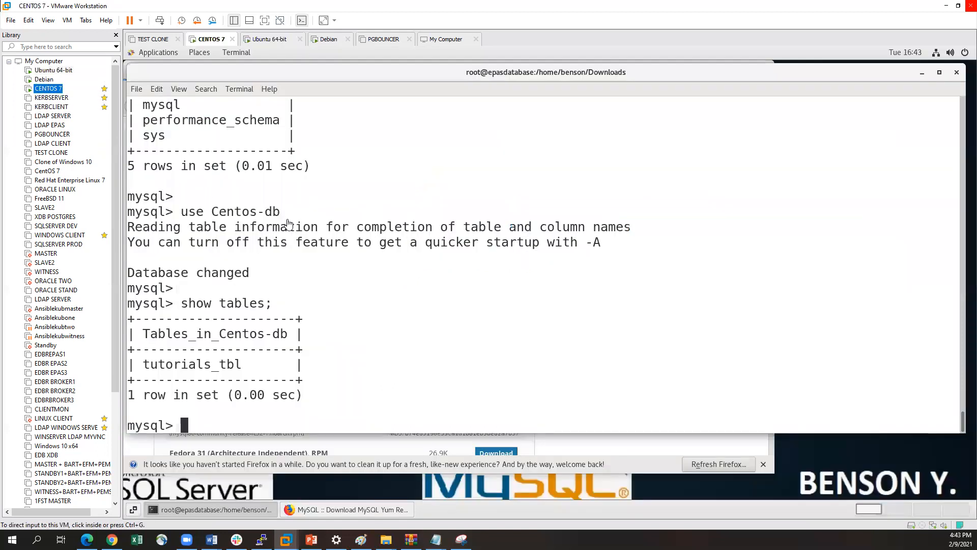
key("Up")
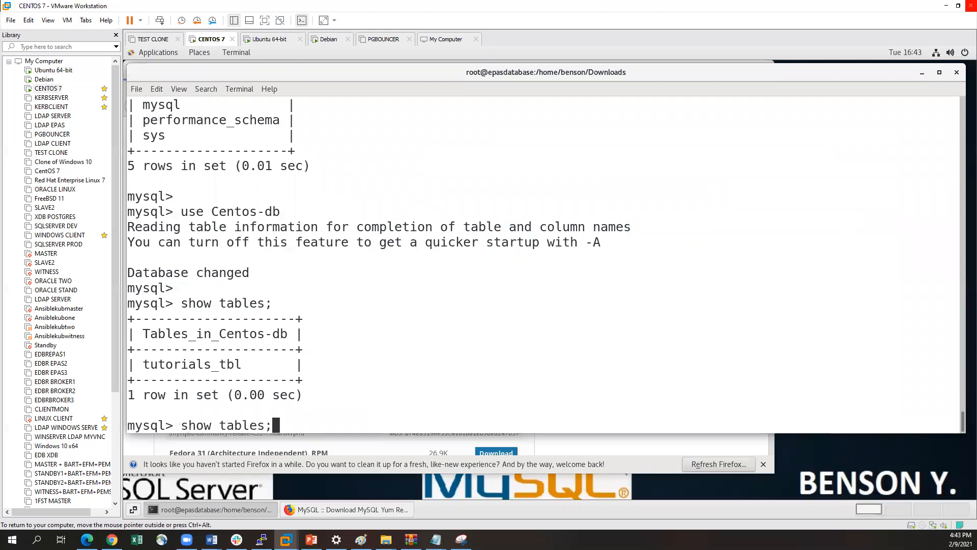
key("Return")
left_click_drag(143, 348, 186, 349)
left_click_drag(144, 364, 230, 364)
left_click(159, 327)
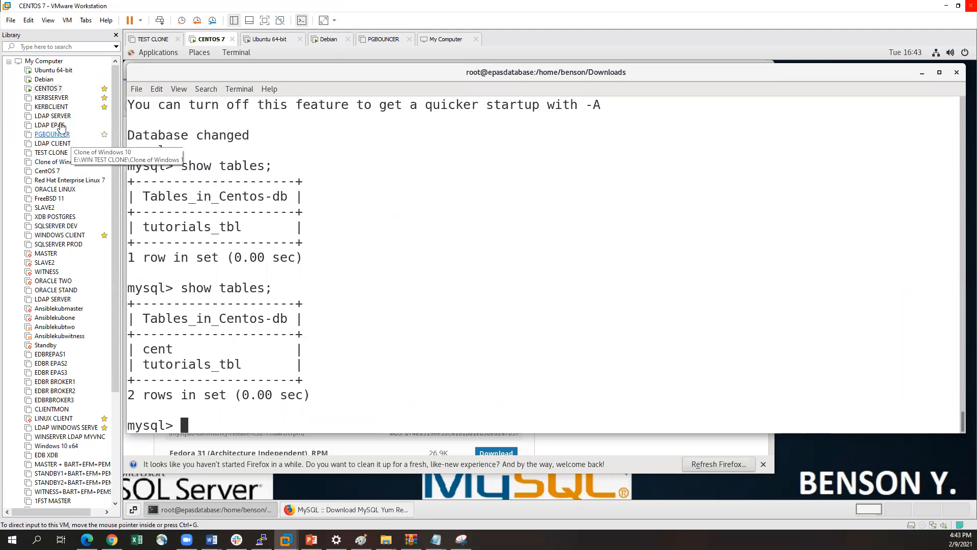
left_click(46, 80)
left_click(49, 72)
left_click(45, 80)
left_click(44, 88)
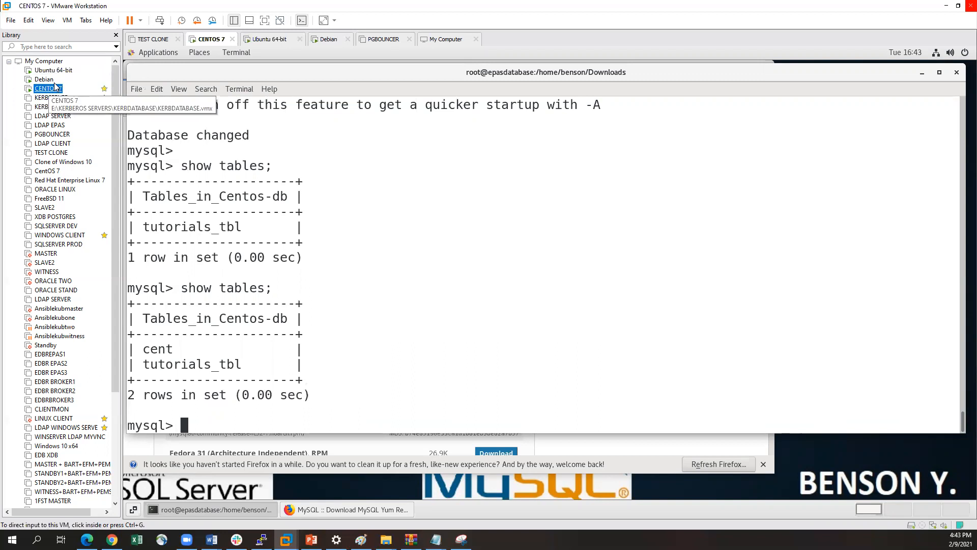
left_click(264, 185)
key("ctrl+alt")
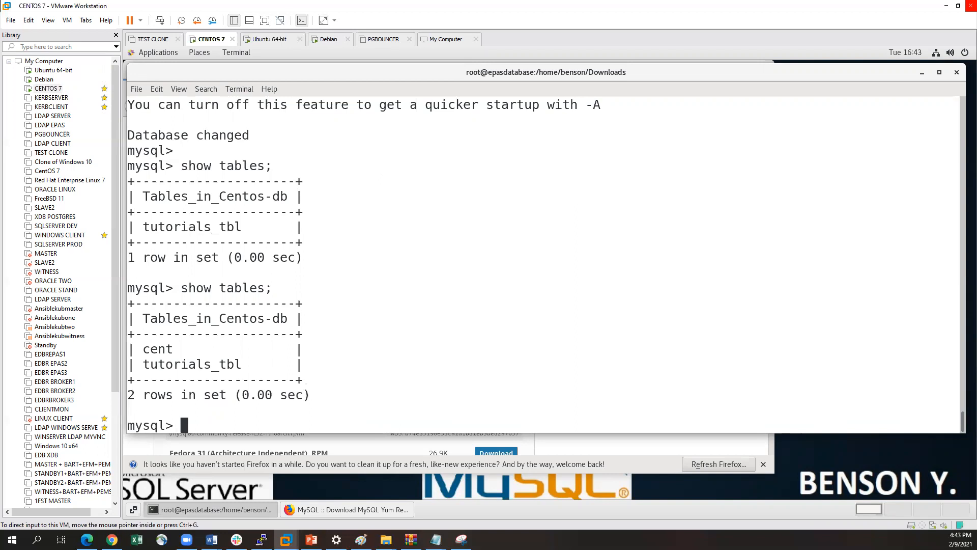